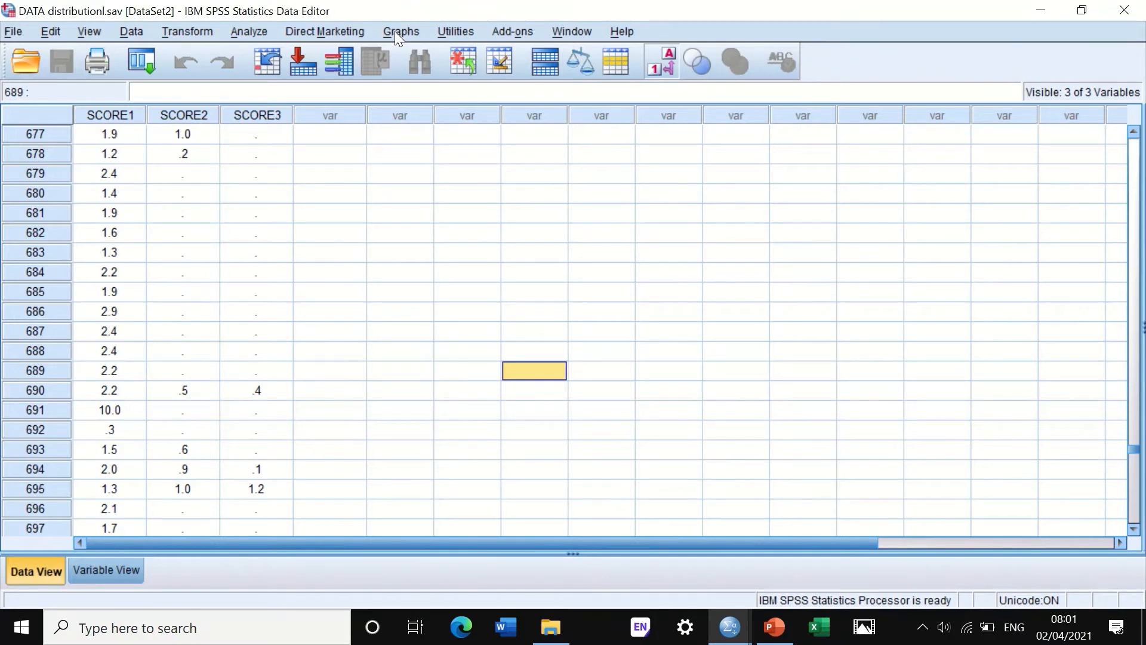
Open the legacy Histogram dialog, reset it to its defaults and move it aside.
click(396, 32)
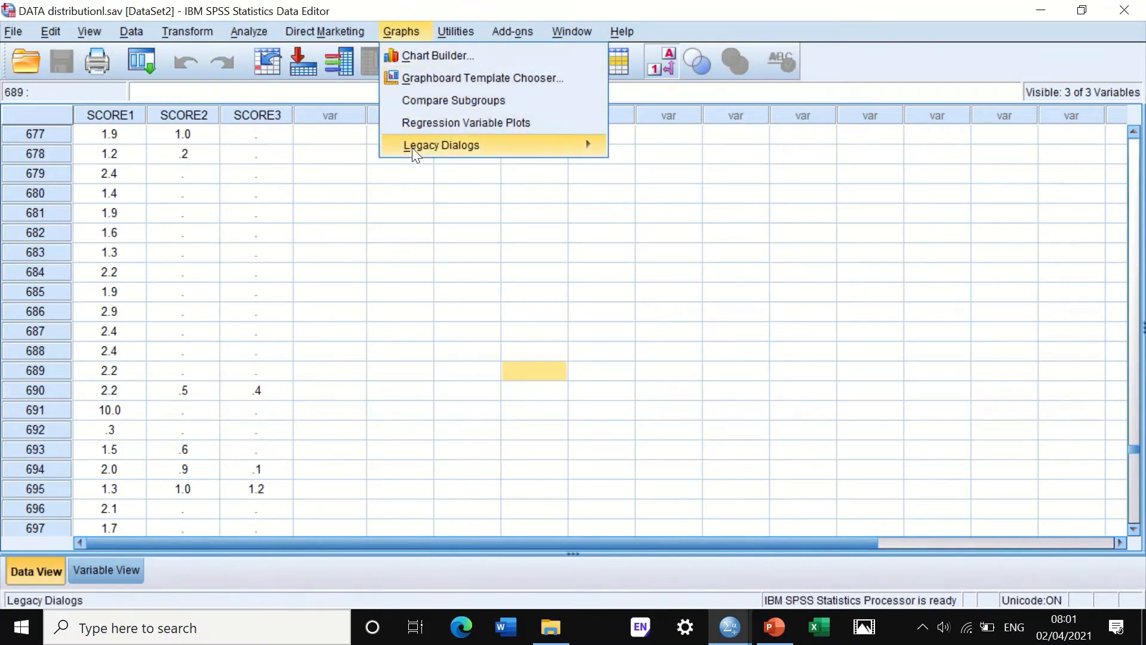
mouse_move(412, 149)
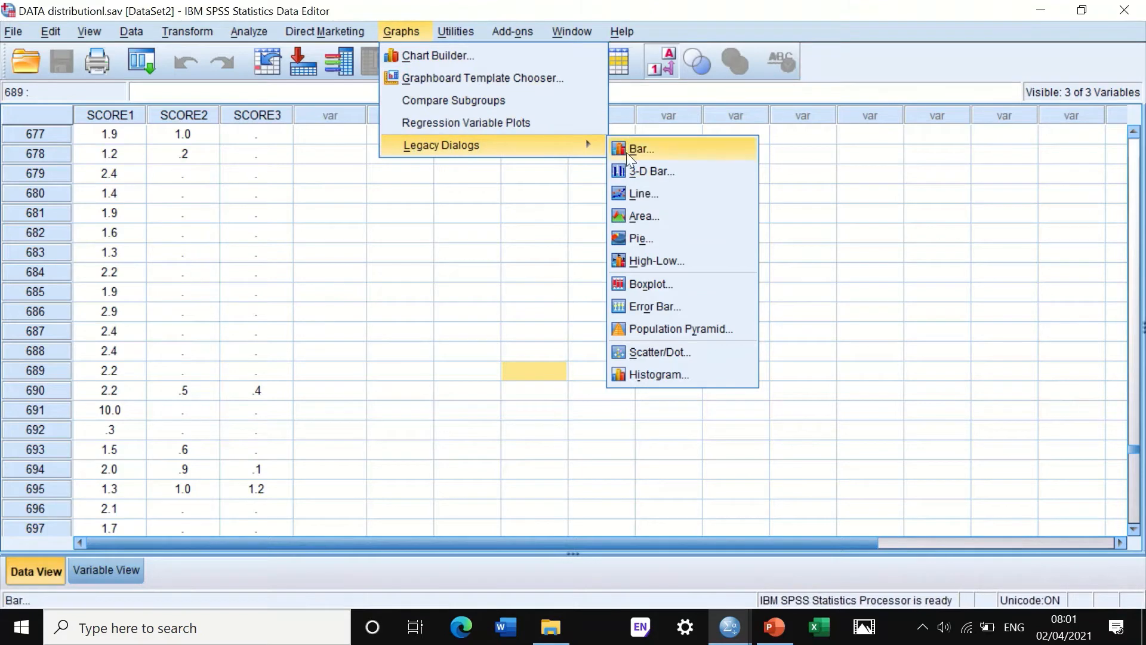
click(635, 385)
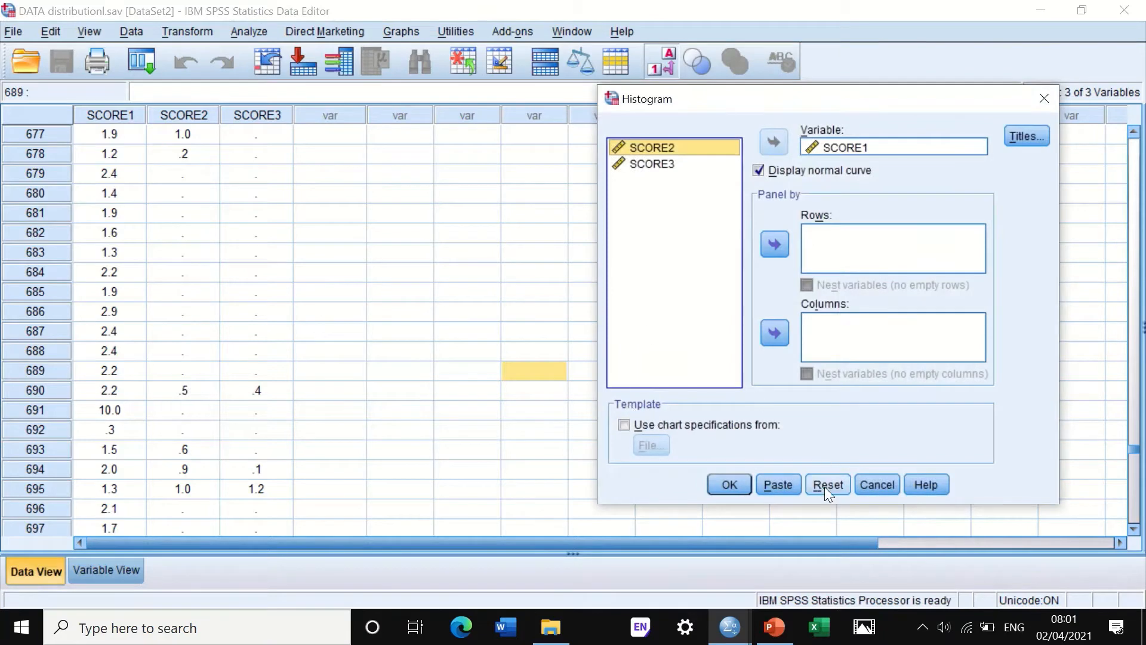
click(827, 488)
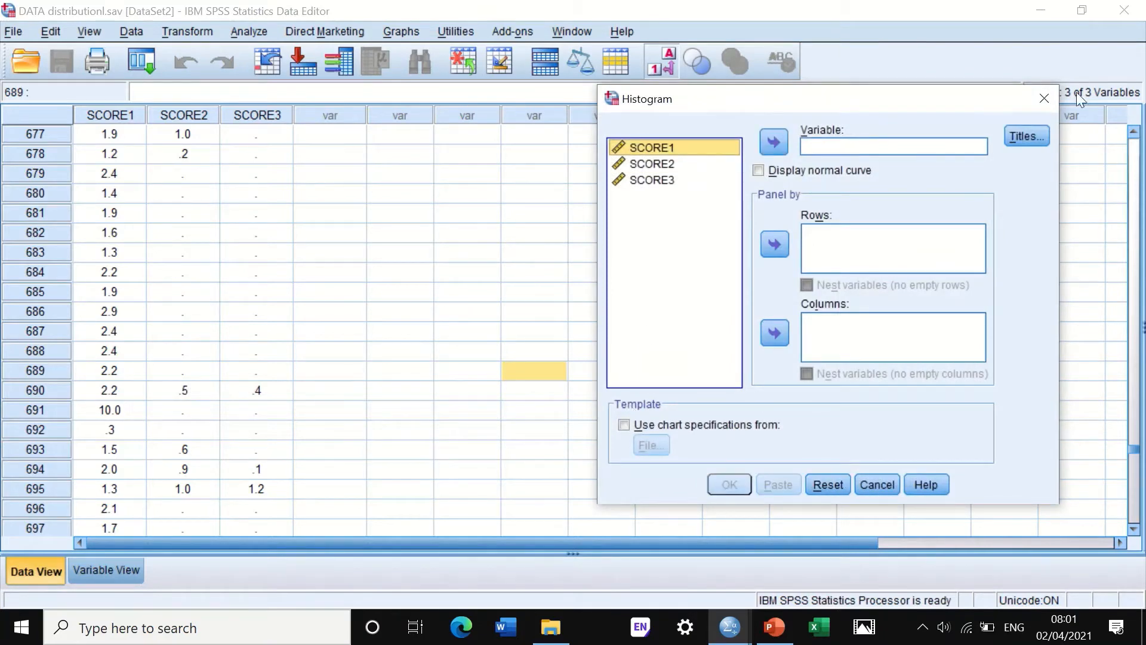
drag(934, 102, 803, 88)
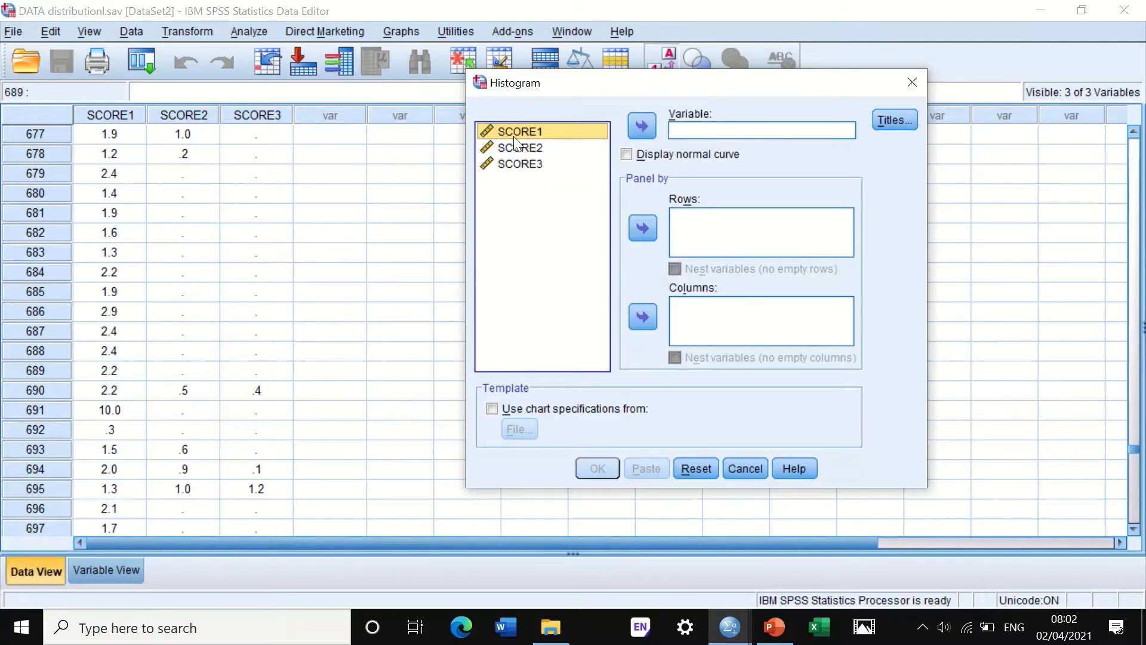
Plot a histogram of SCORE1 with a normal curve, inspect the whole chart and return to the data.
click(638, 120)
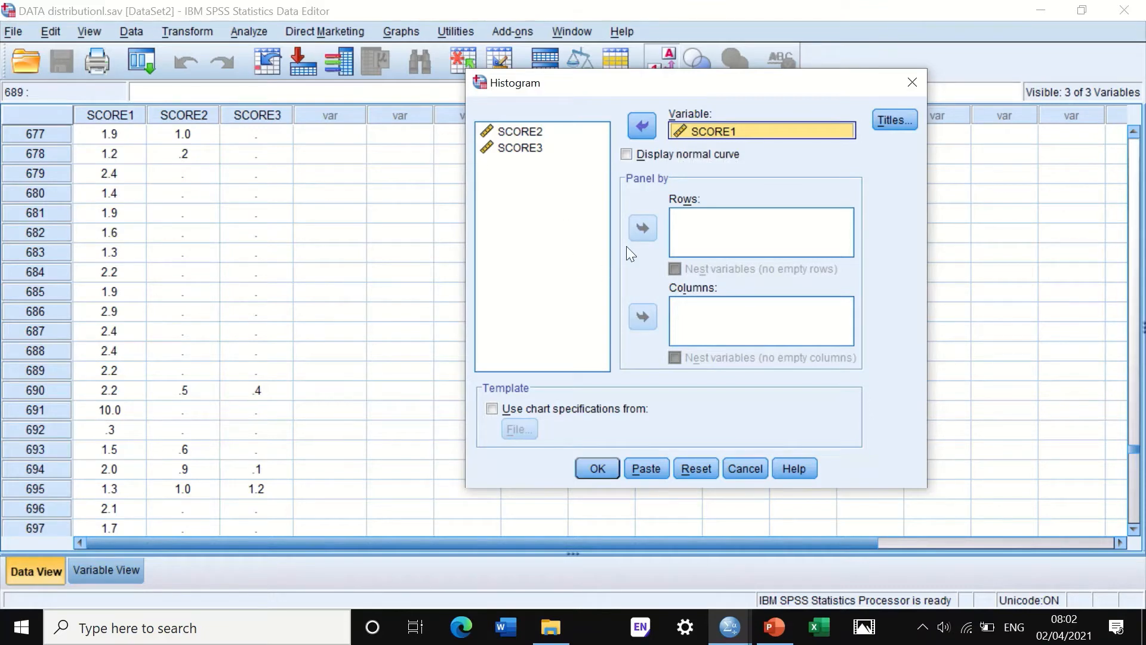
click(626, 155)
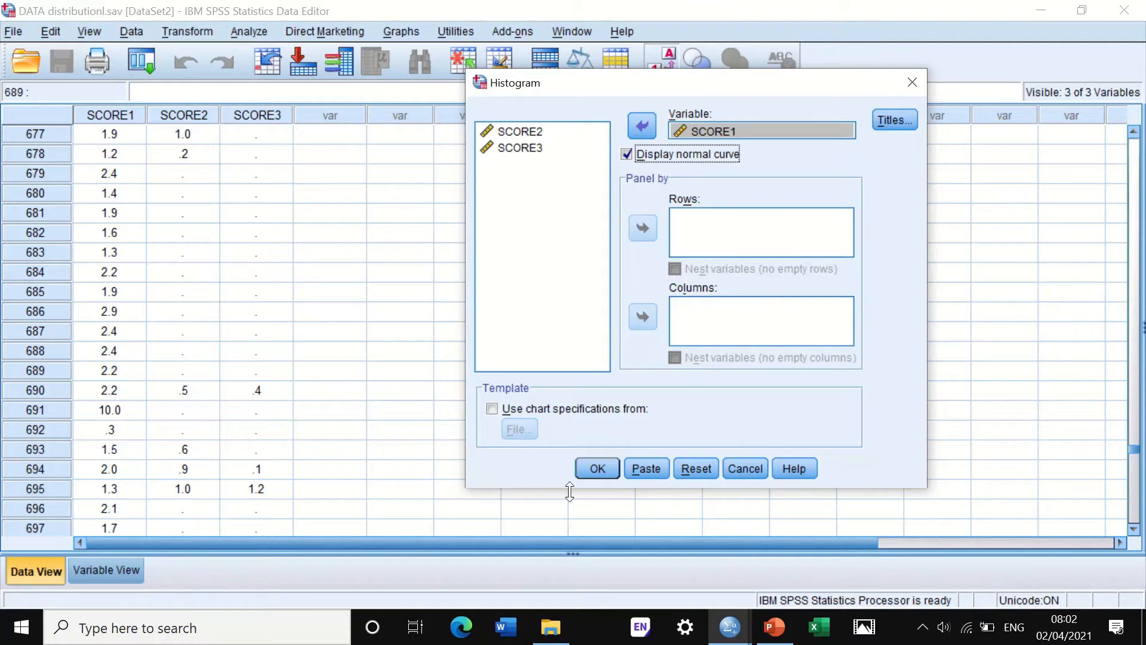
click(599, 465)
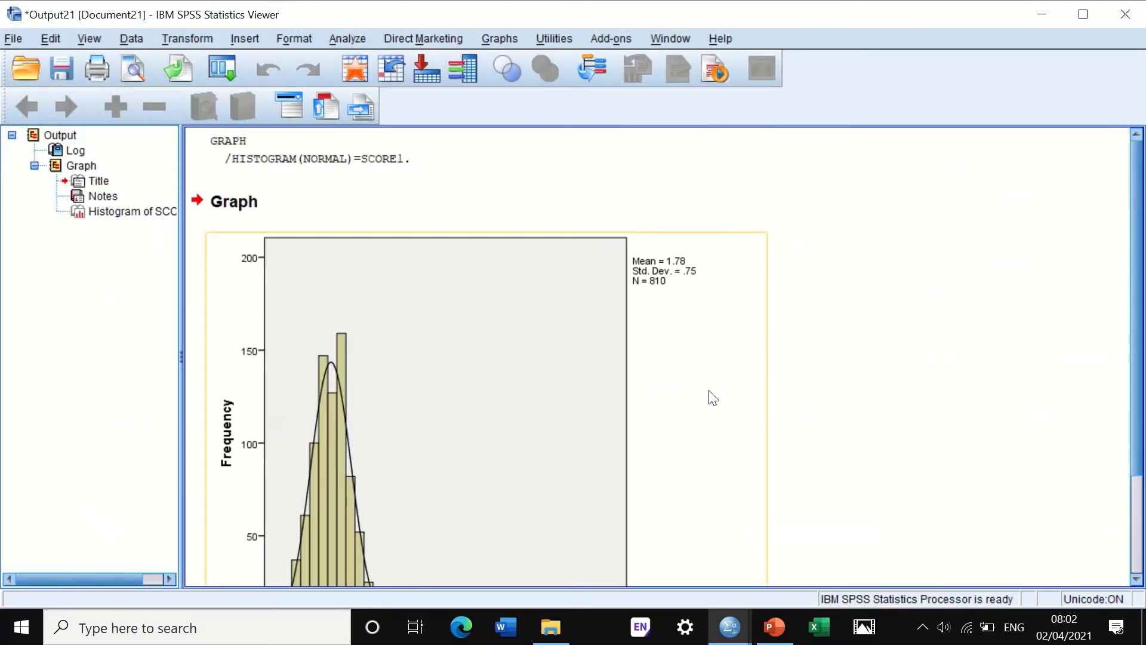
scroll(714, 400, down, 3)
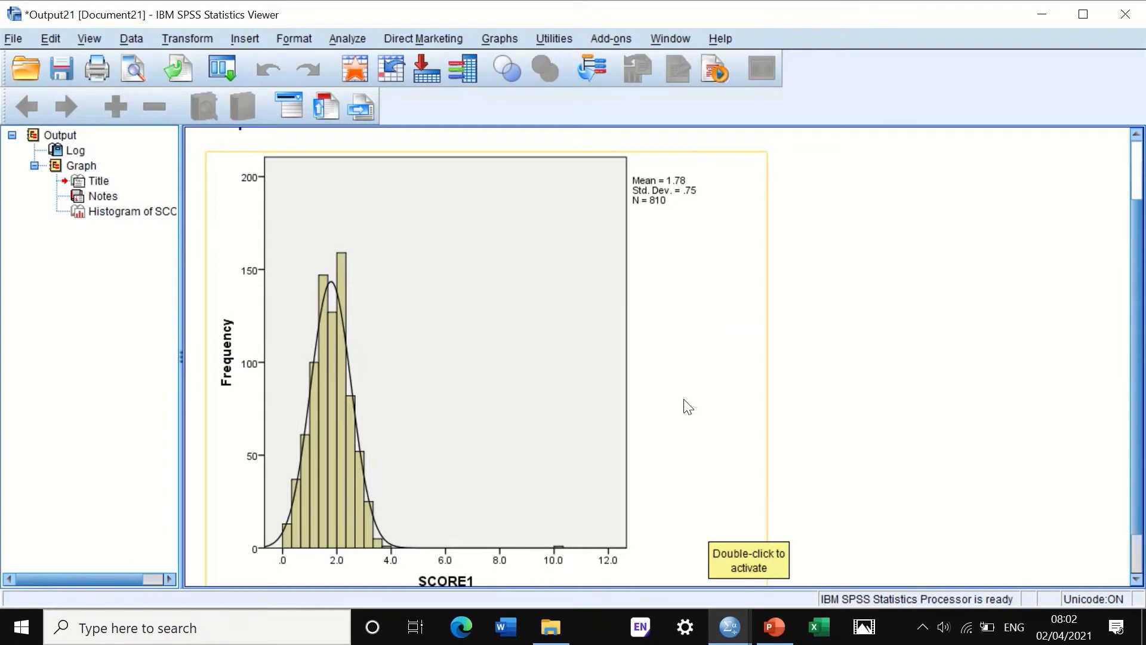
scroll(421, 314, down, 2)
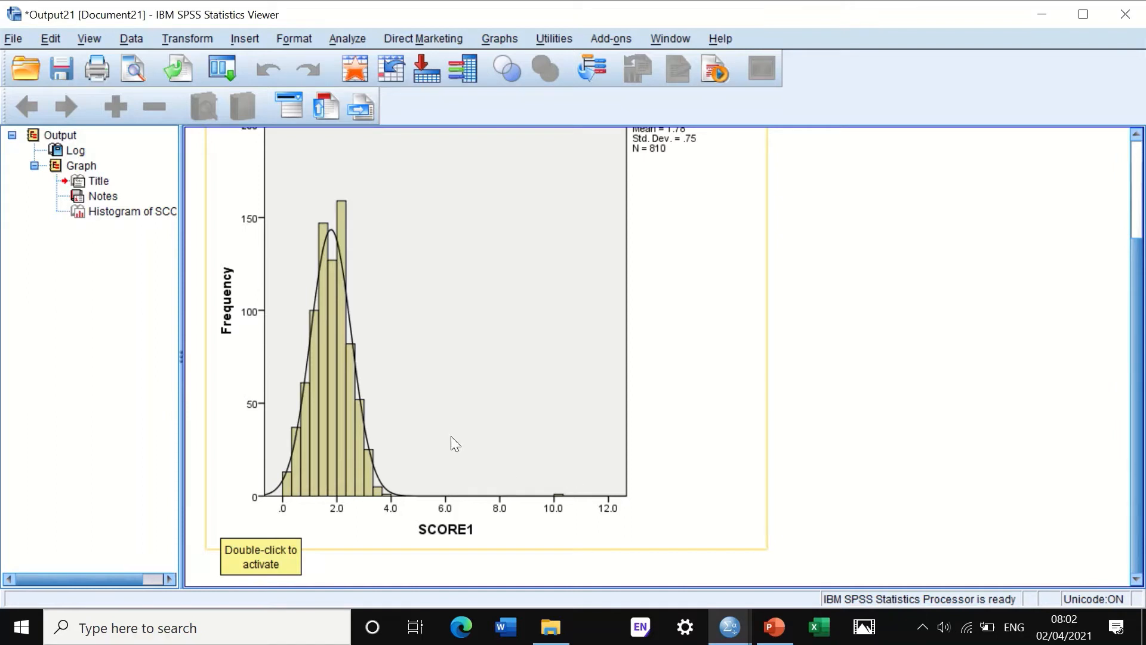
scroll(447, 431, up, 2)
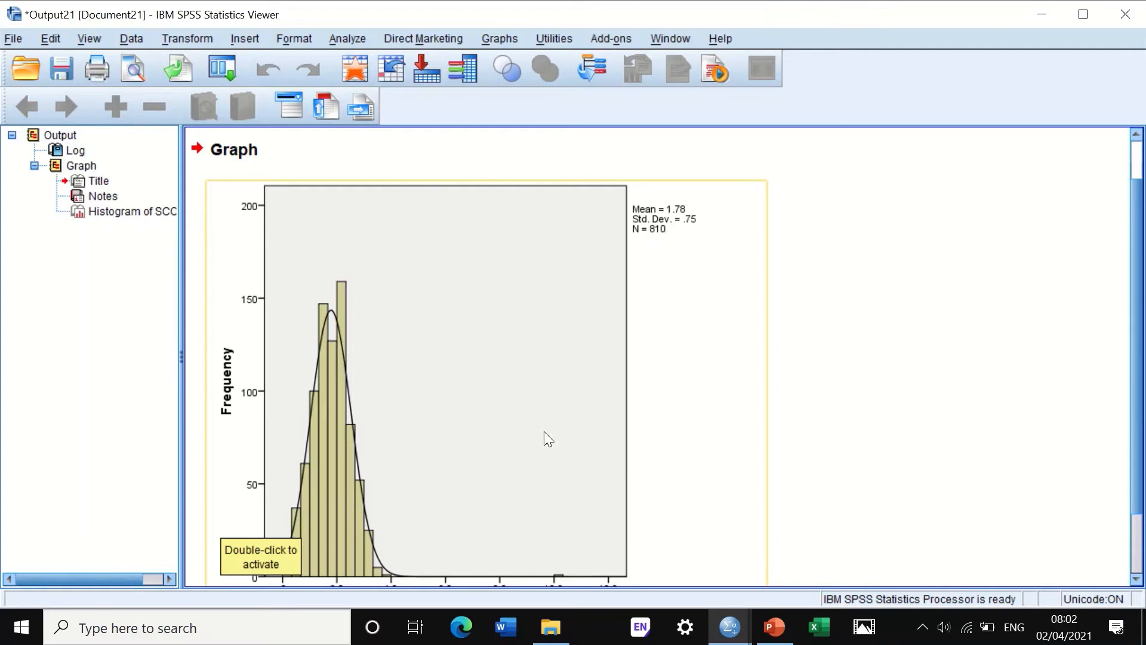
scroll(543, 431, down, 2)
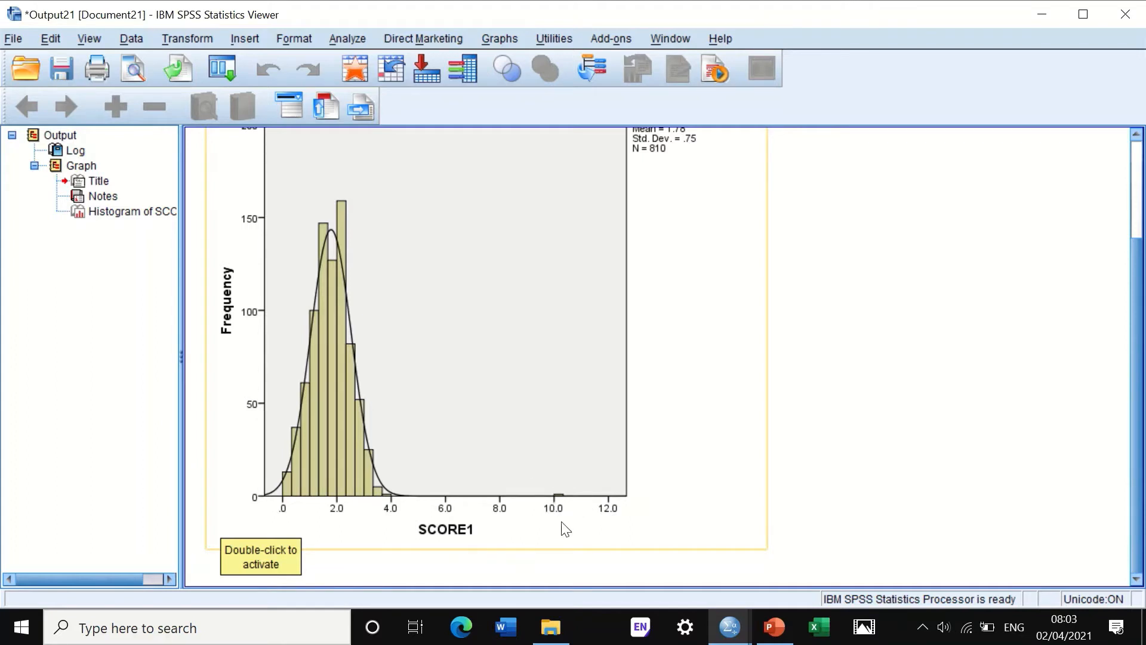
click(1041, 18)
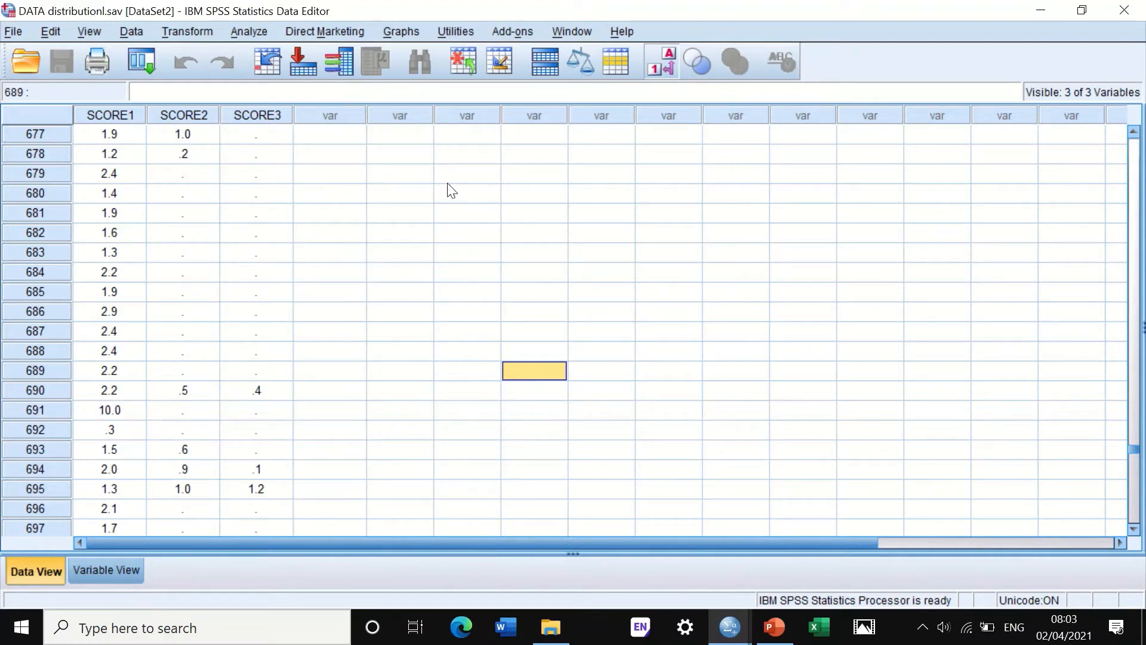
Start Chart Builder and place a simple histogram in the chart preview.
mouse_move(412, 2)
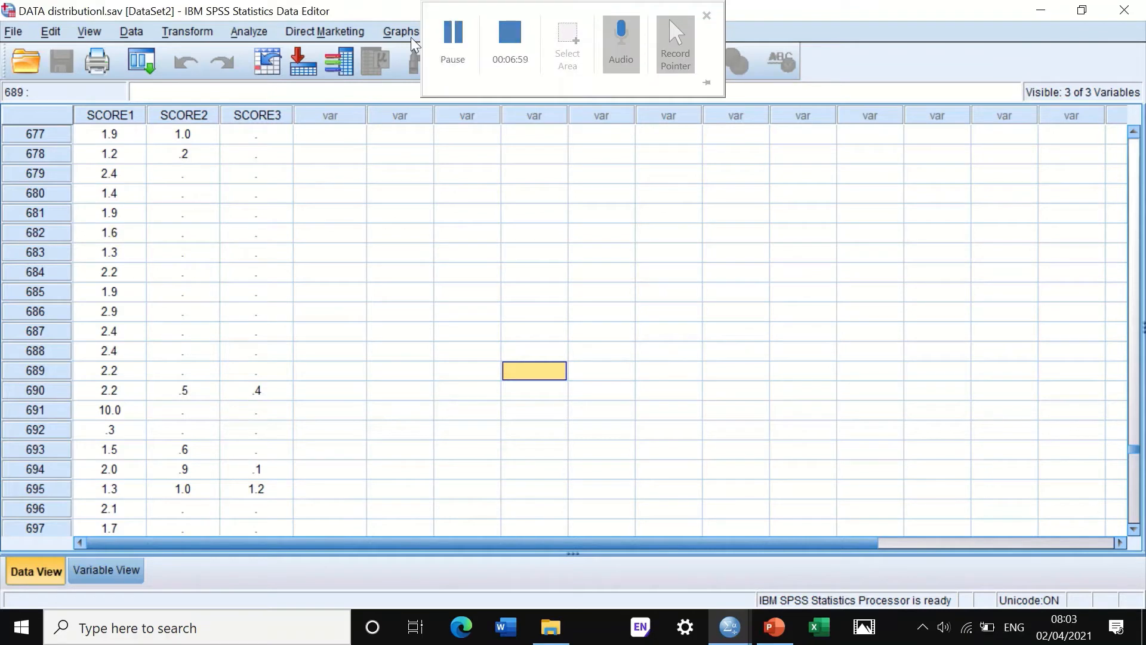
click(394, 33)
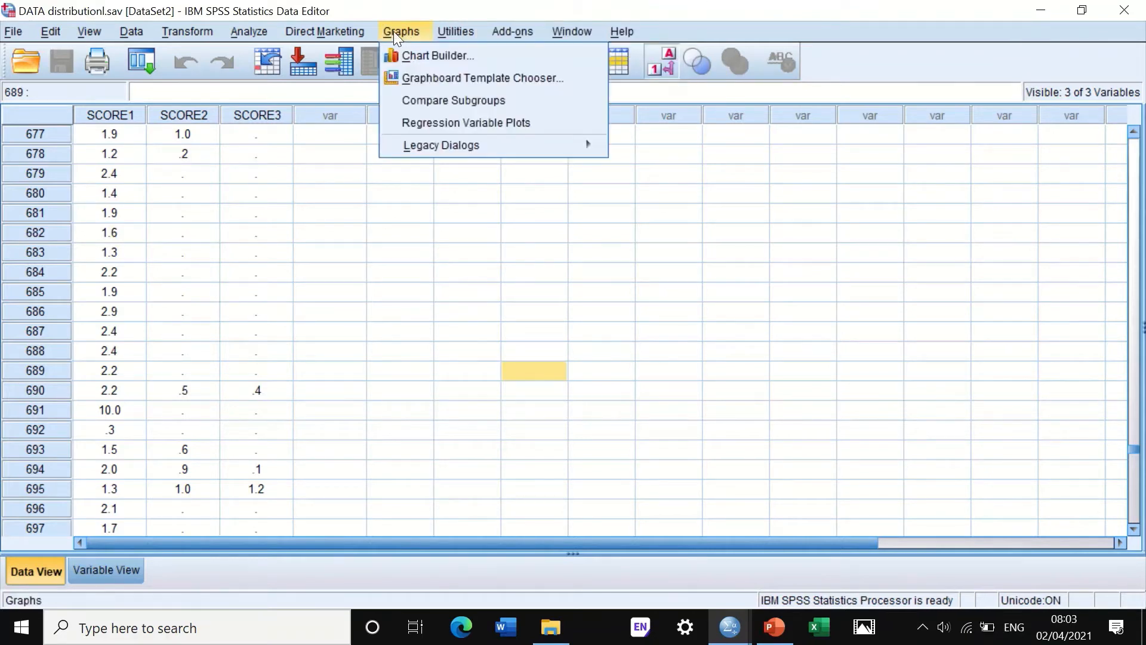
click(422, 55)
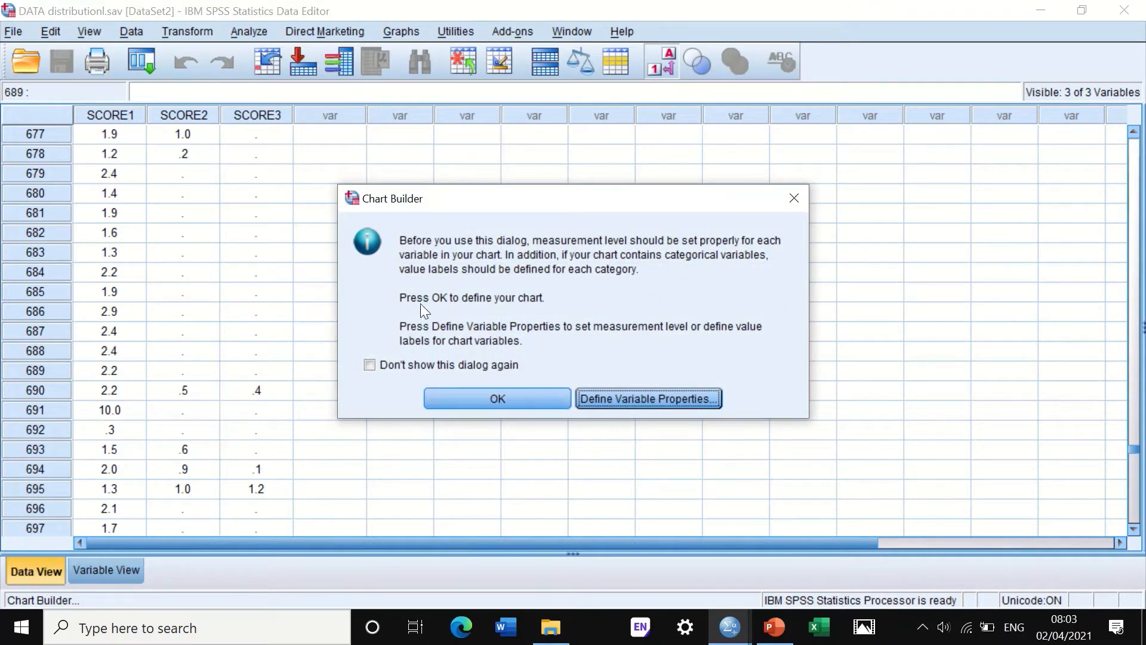
click(487, 399)
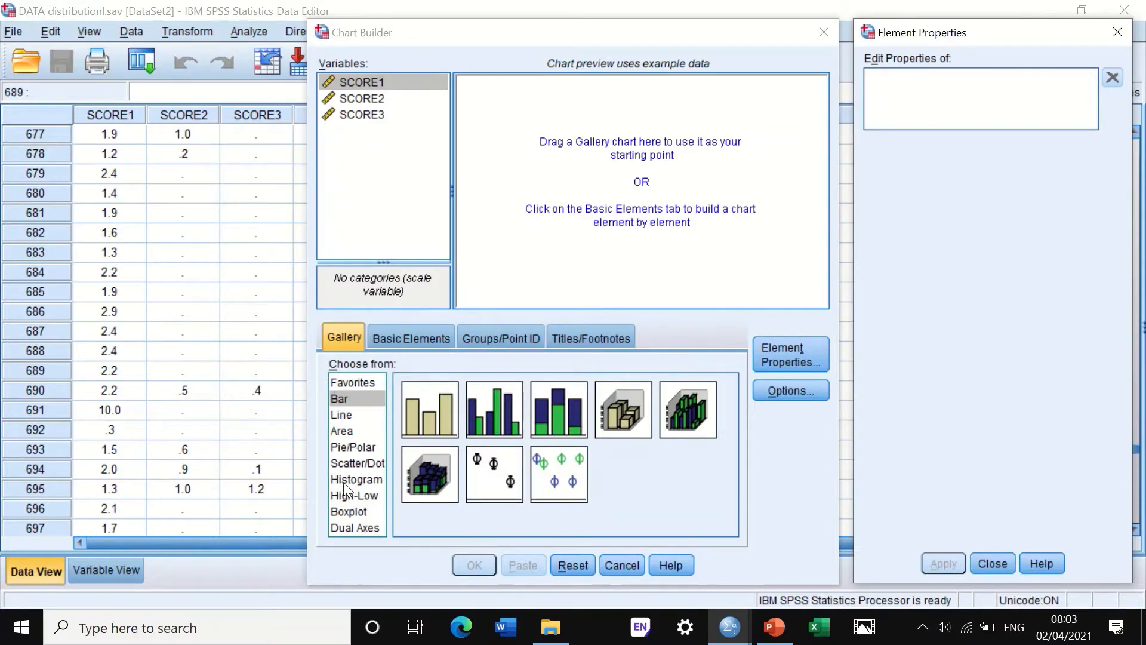
click(346, 481)
drag(428, 417, 564, 197)
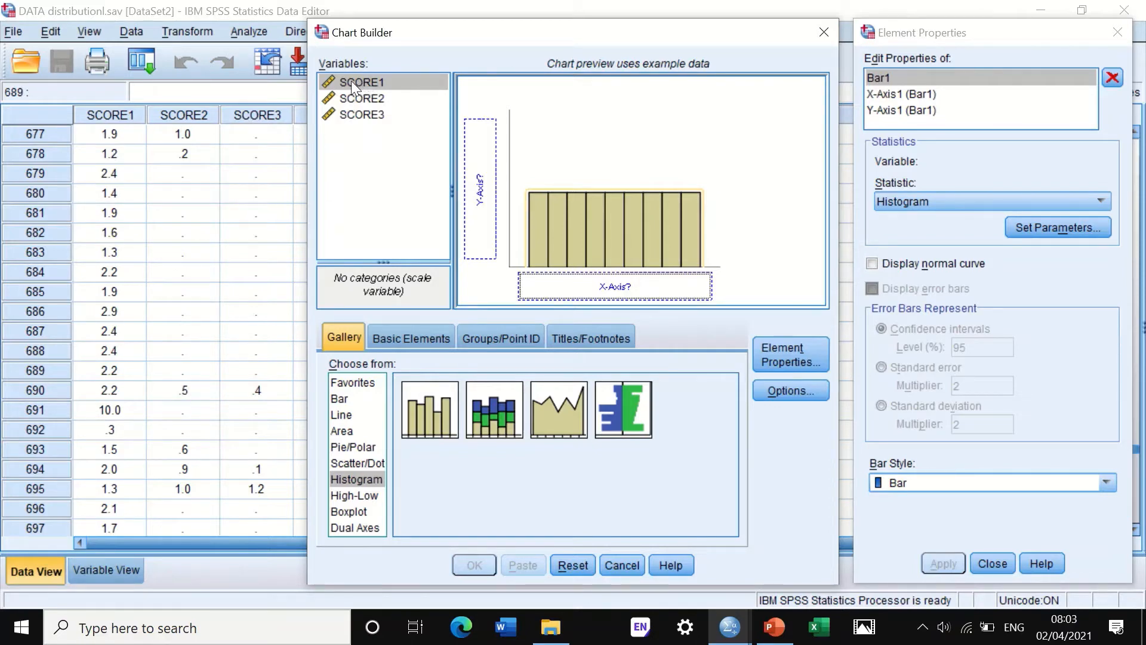
Assign SCORE1 to the histogram's X-axis, generate the chart and inspect it in the output.
drag(352, 83, 602, 292)
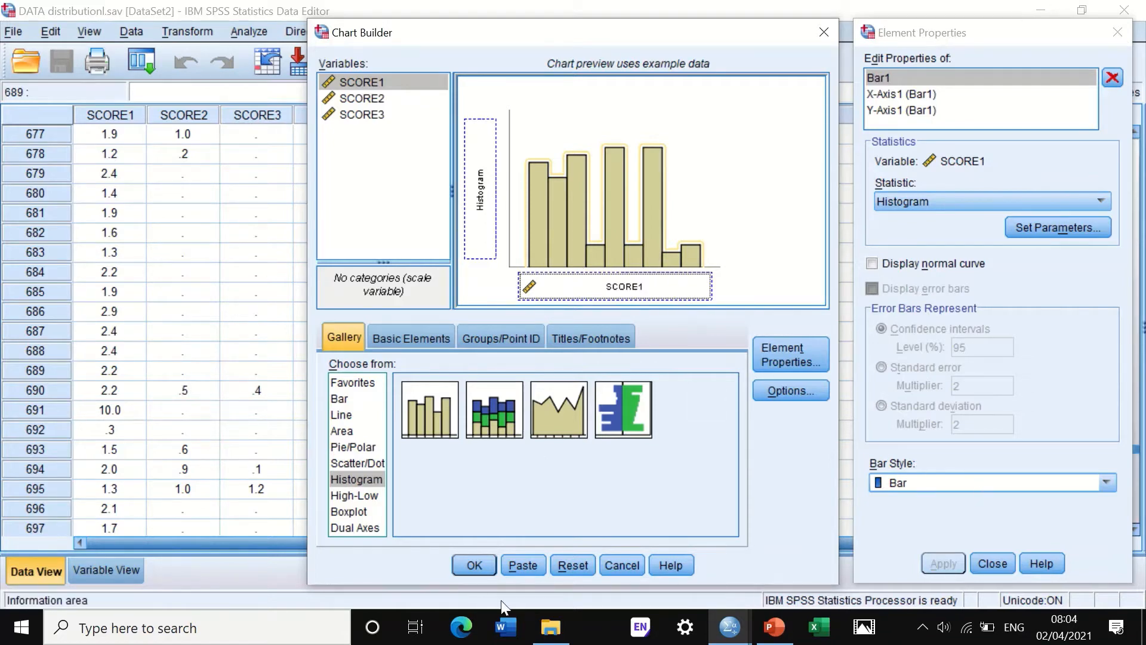
click(473, 566)
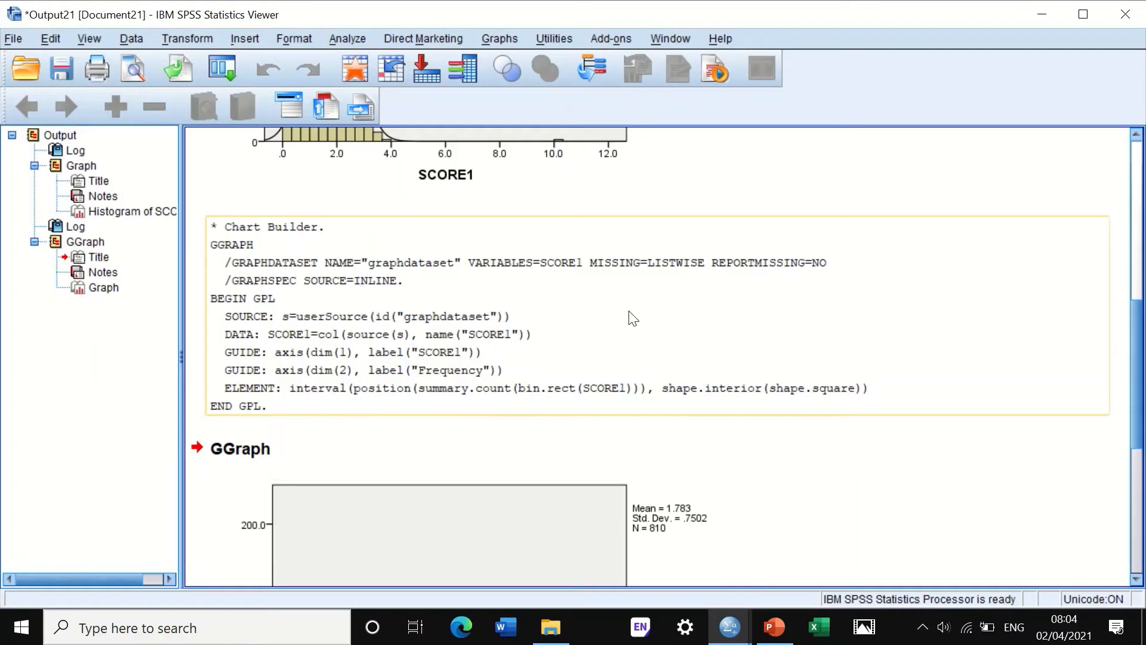
scroll(630, 313, down, 6)
scroll(638, 306, down, 1)
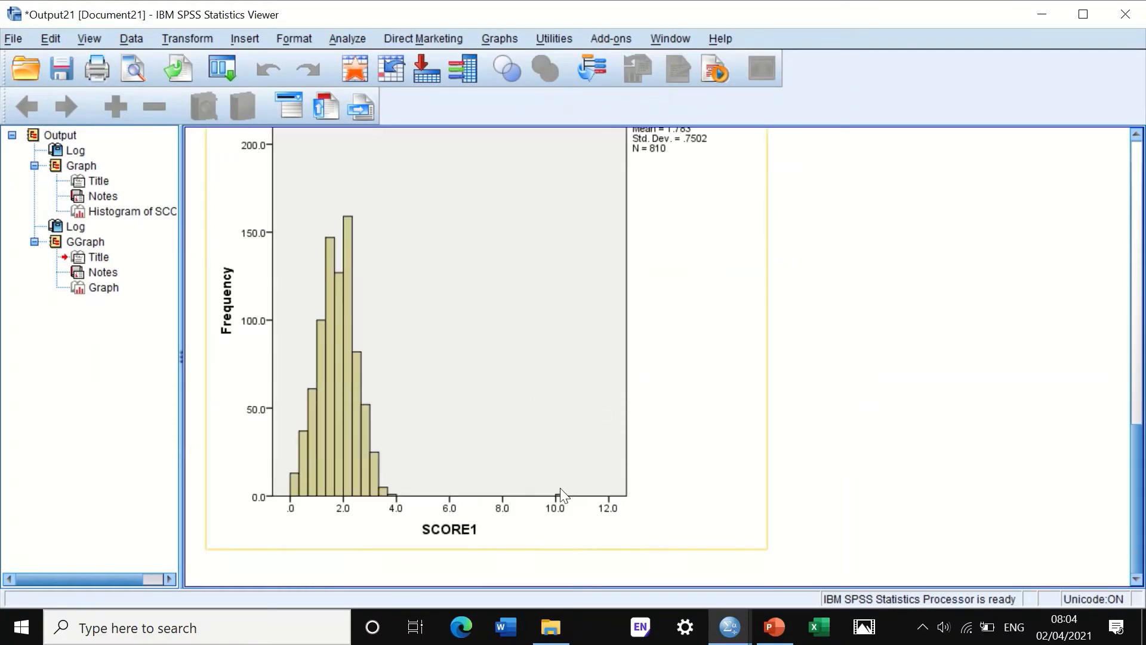
scroll(600, 352, up, 3)
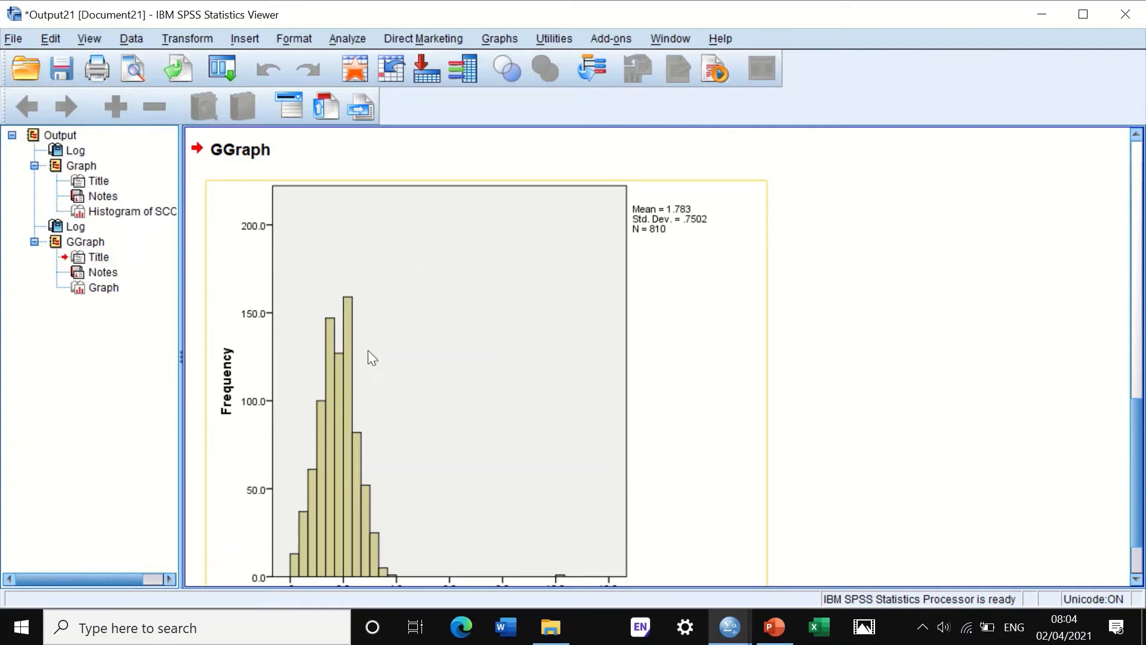
scroll(453, 252, down, 3)
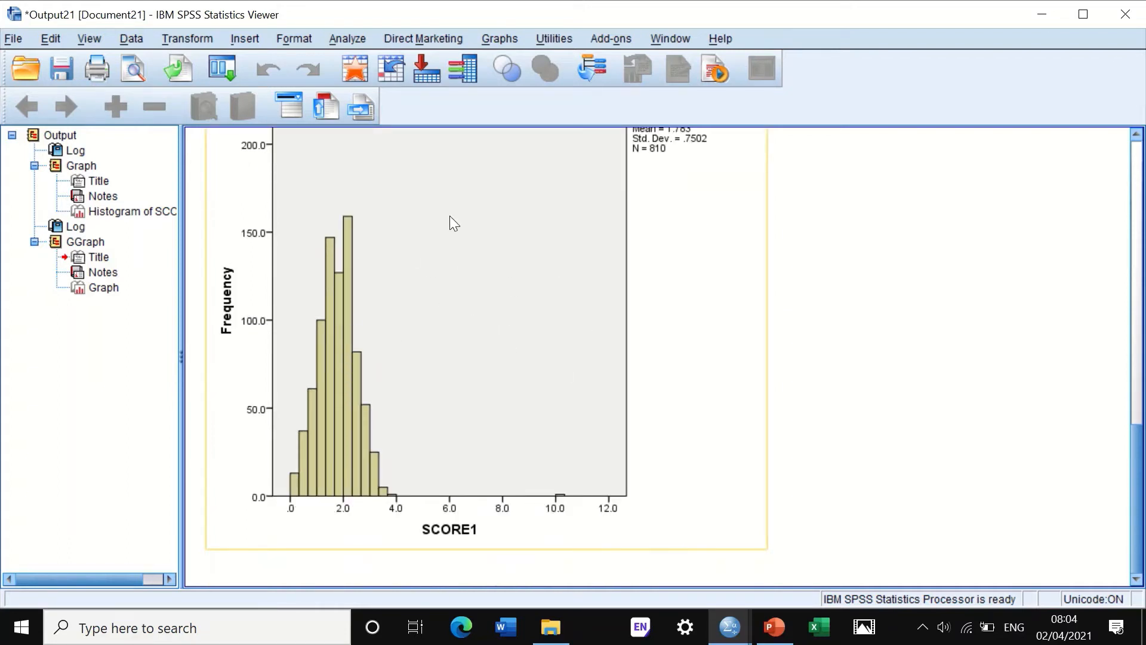
scroll(418, 287, up, 3)
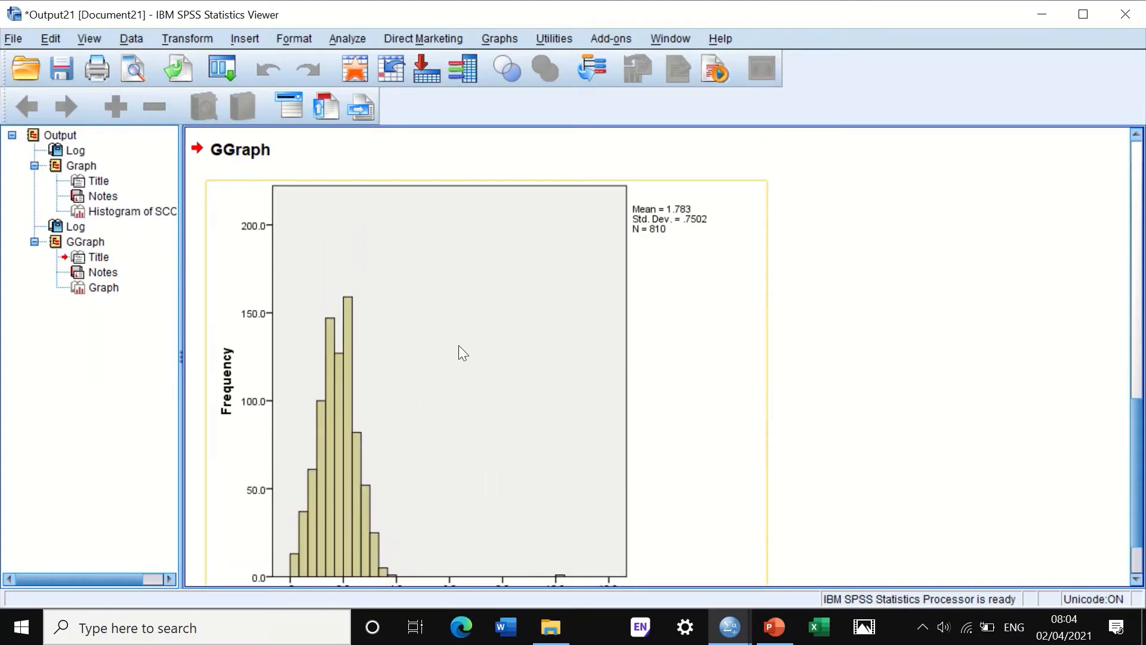
Edit the new SCORE1 histogram to show a Normal distribution curve with automatic parameters, and close the chart's editor.
double_click(450, 301)
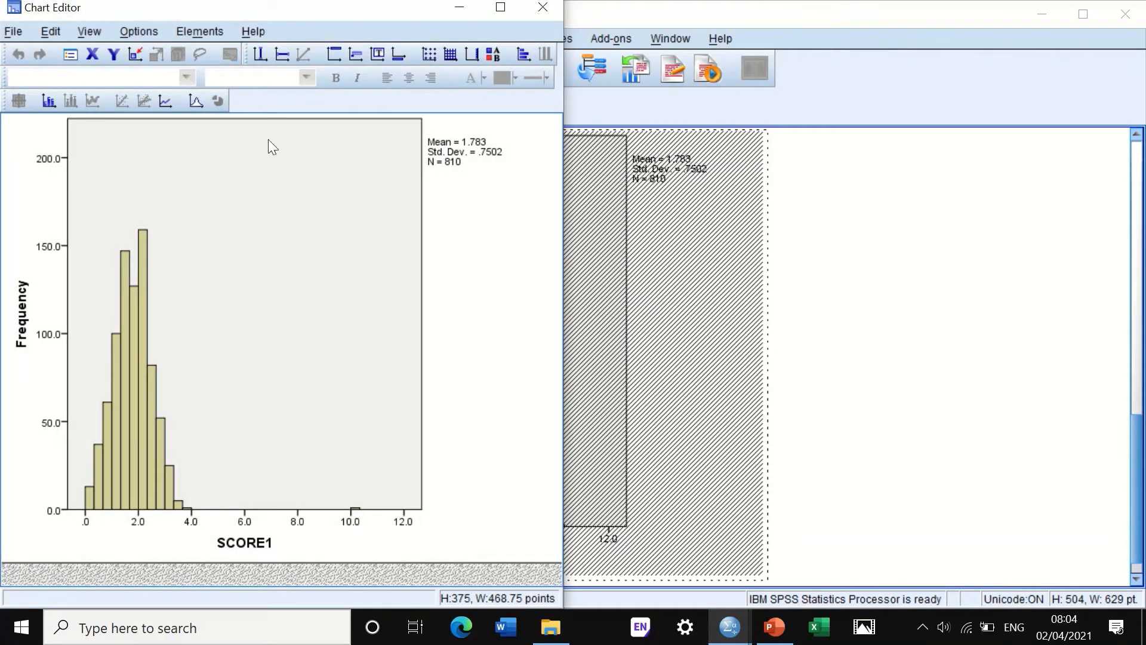
click(194, 27)
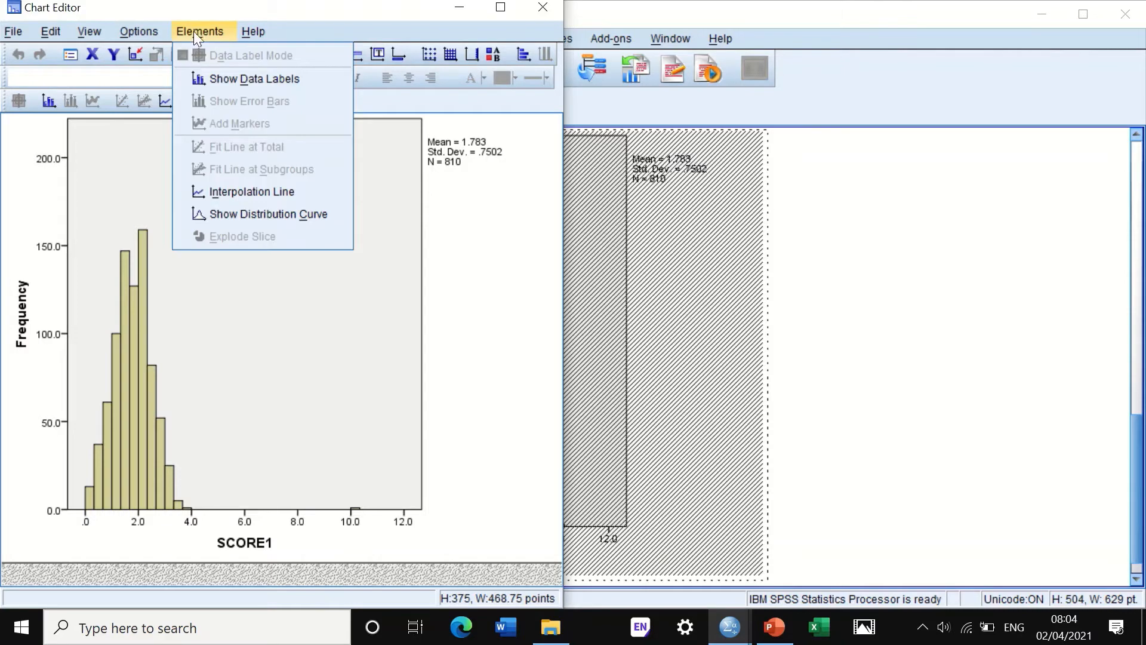
click(212, 216)
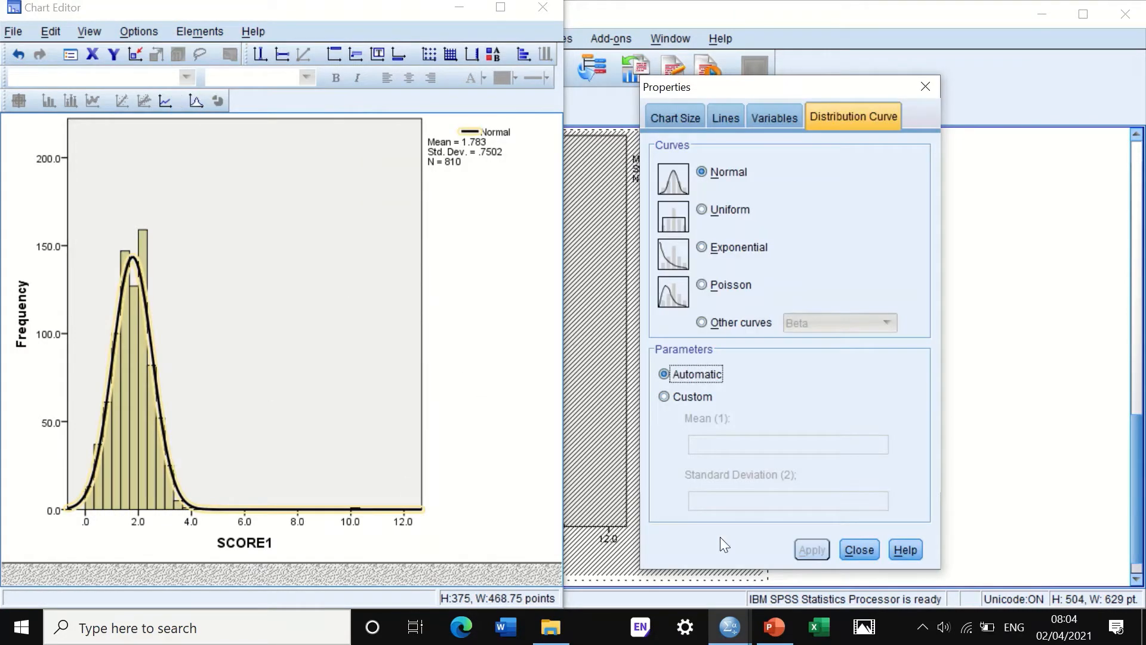
click(926, 88)
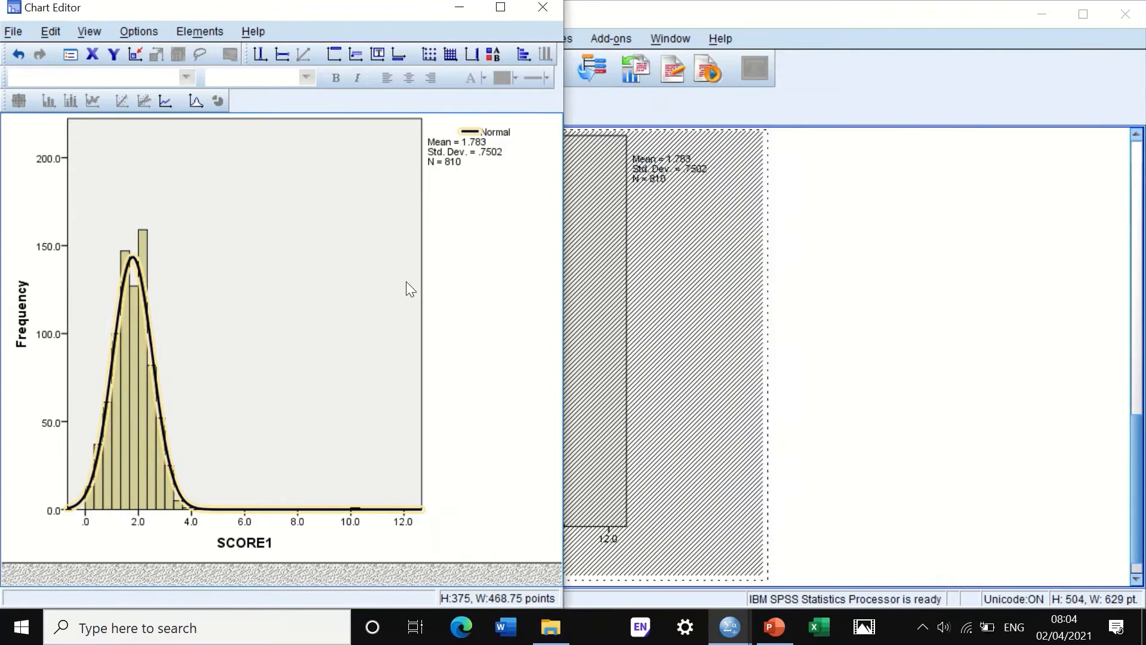
mouse_move(551, 8)
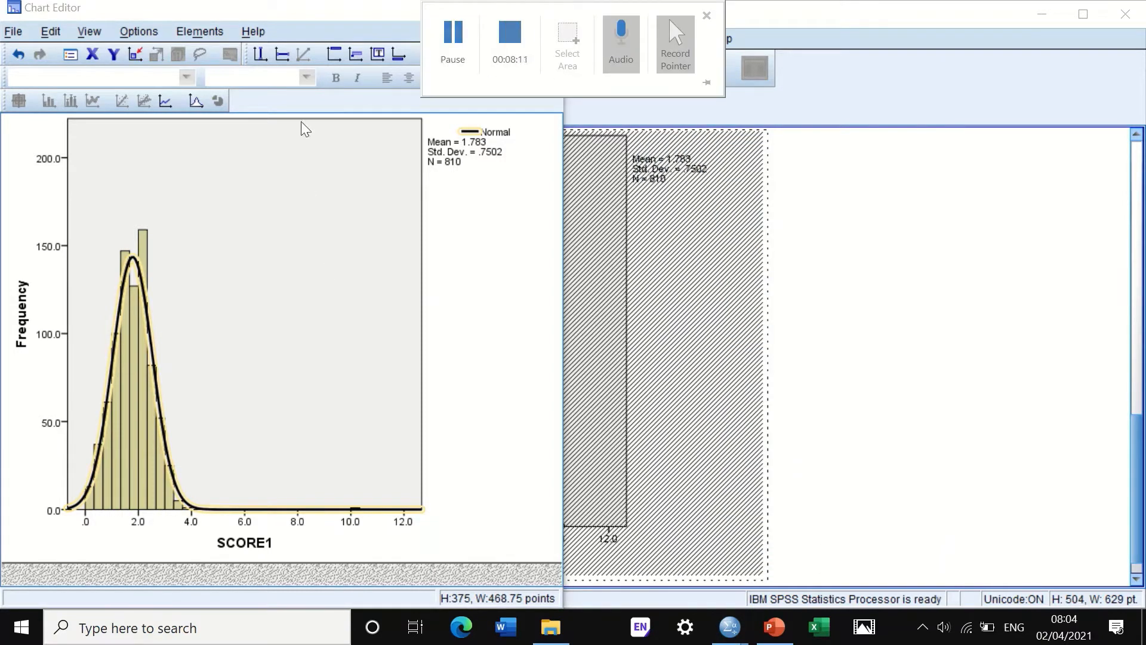
click(548, 15)
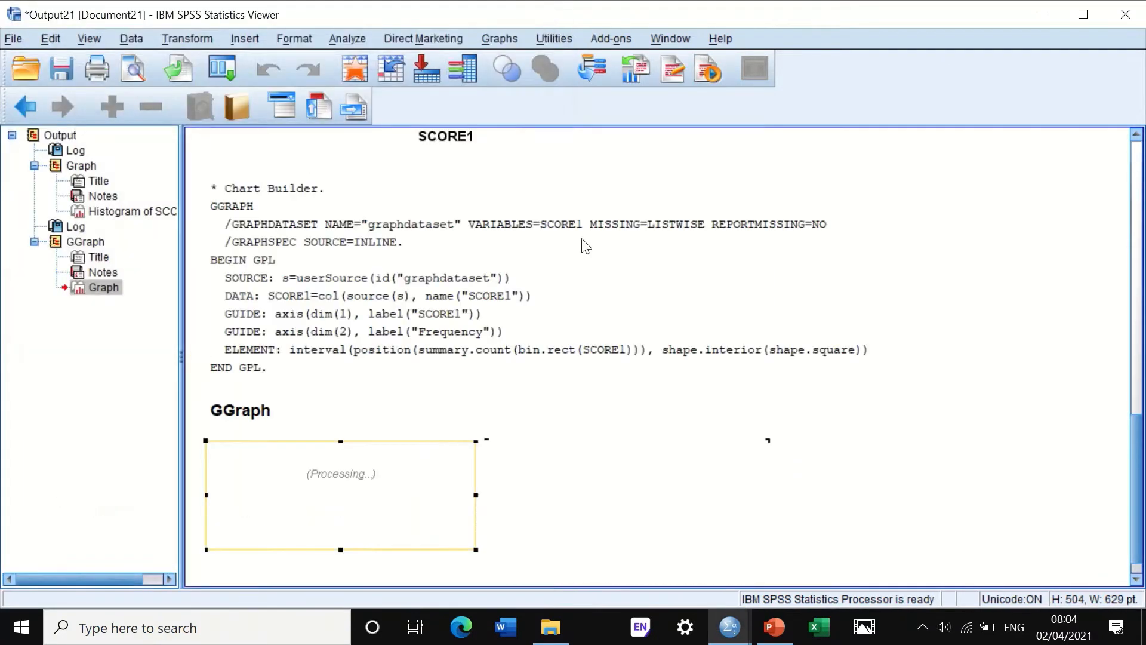
scroll(678, 384, down, 8)
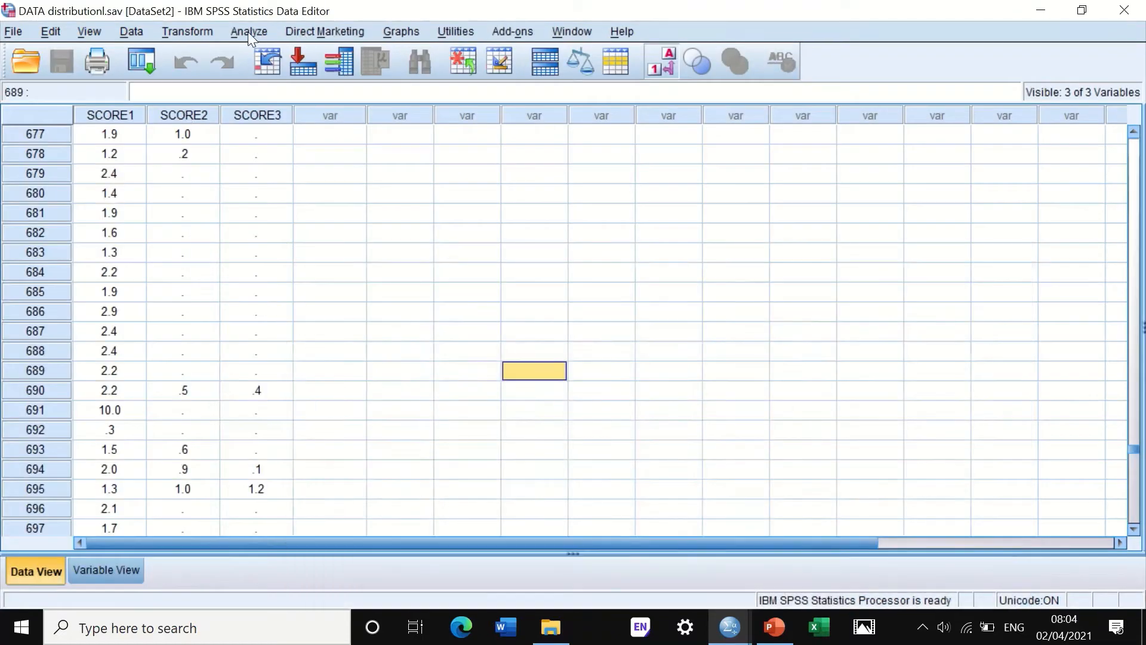
Open the Frequencies analysis from the data set and add SCORE1, SCORE2 and SCORE3 as its variables.
click(248, 31)
mouse_move(252, 76)
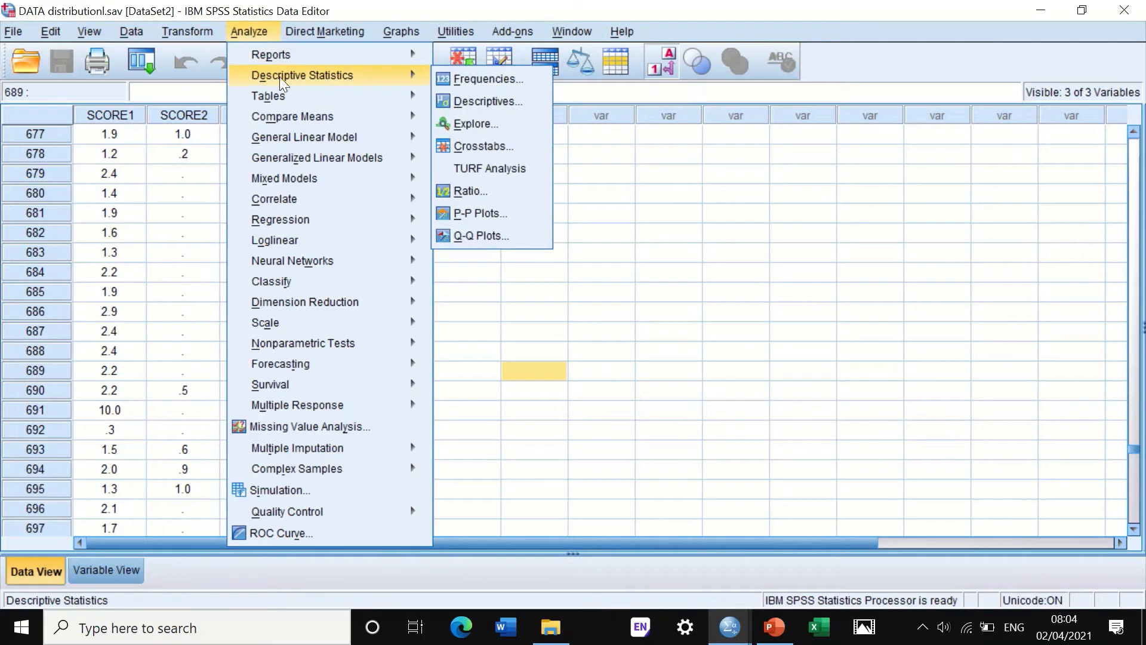
click(474, 75)
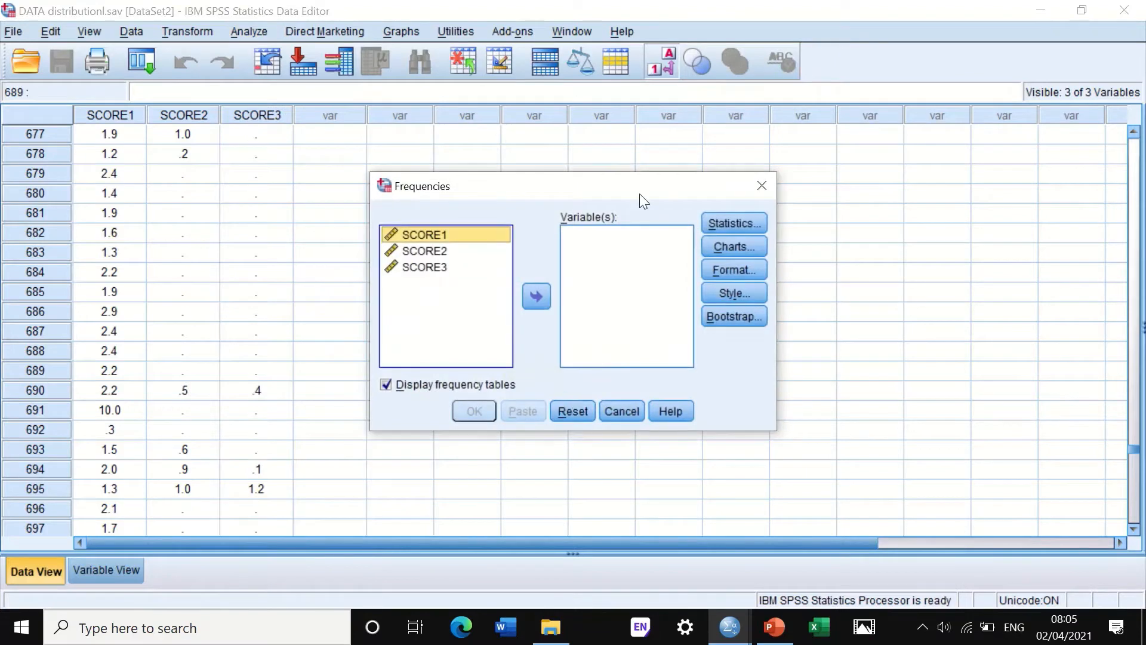
click(429, 234)
click(422, 237)
drag(425, 234, 629, 238)
click(421, 238)
shift+click(435, 253)
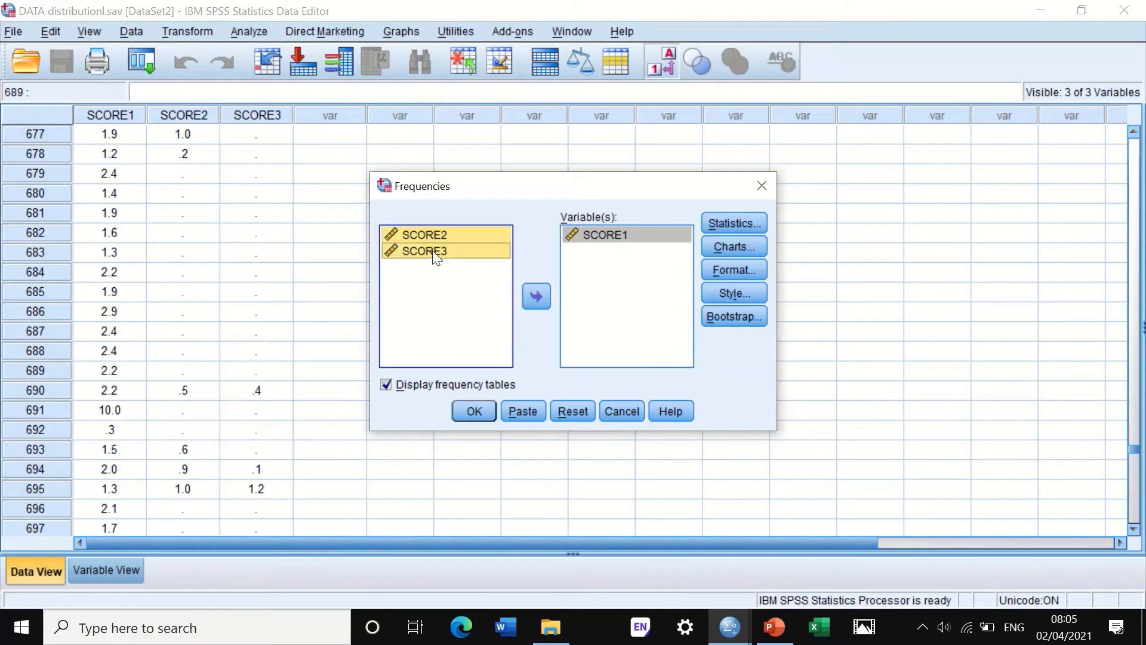
drag(428, 238, 588, 262)
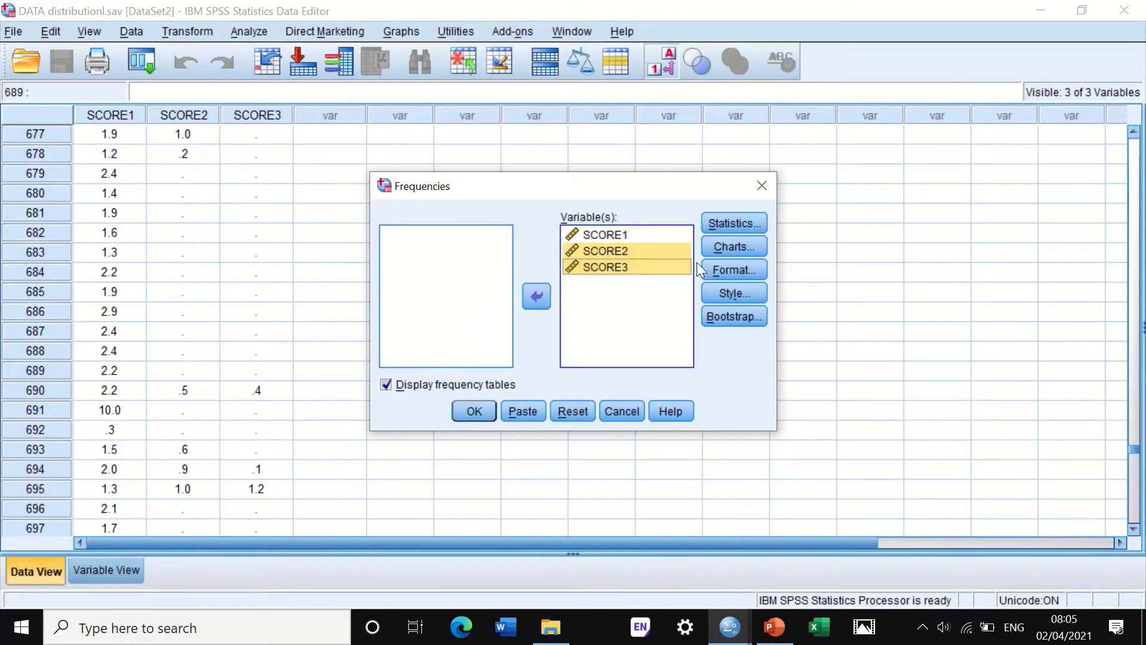
Leave the optional Frequencies statistics unselected and request histograms with a normal curve.
click(714, 223)
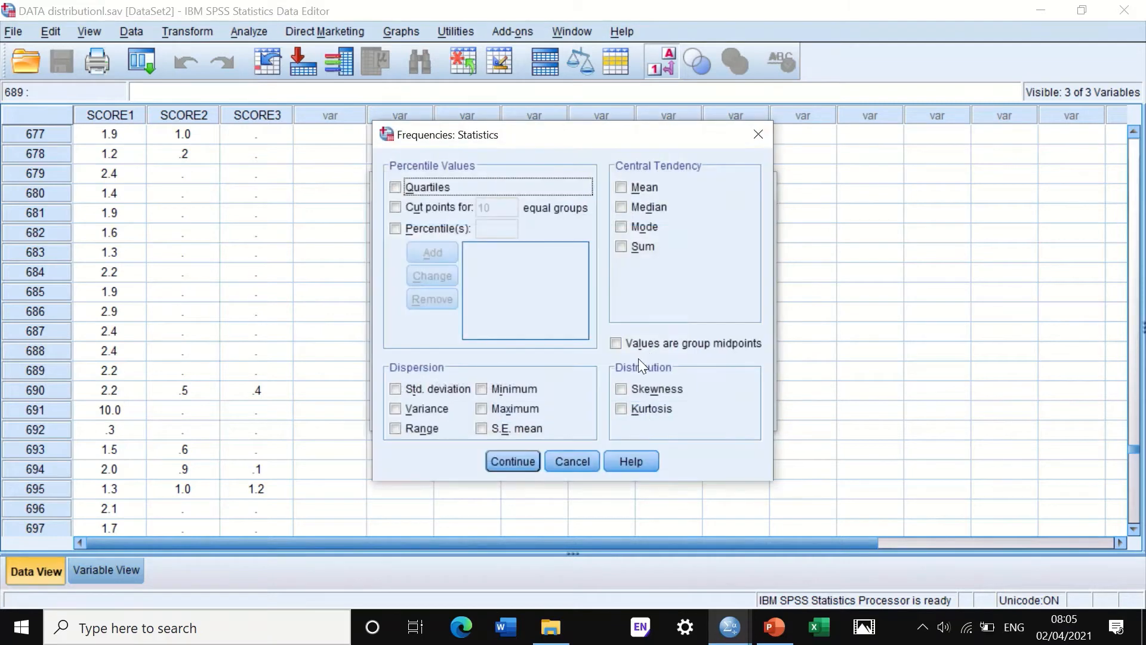
click(511, 461)
click(733, 246)
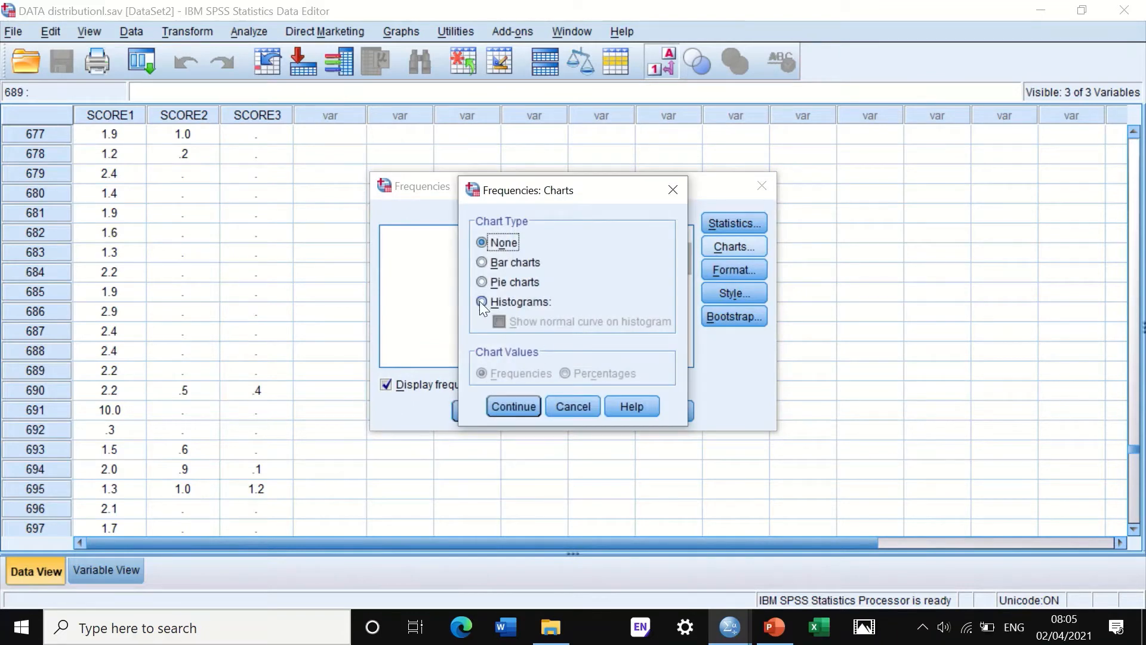
click(484, 300)
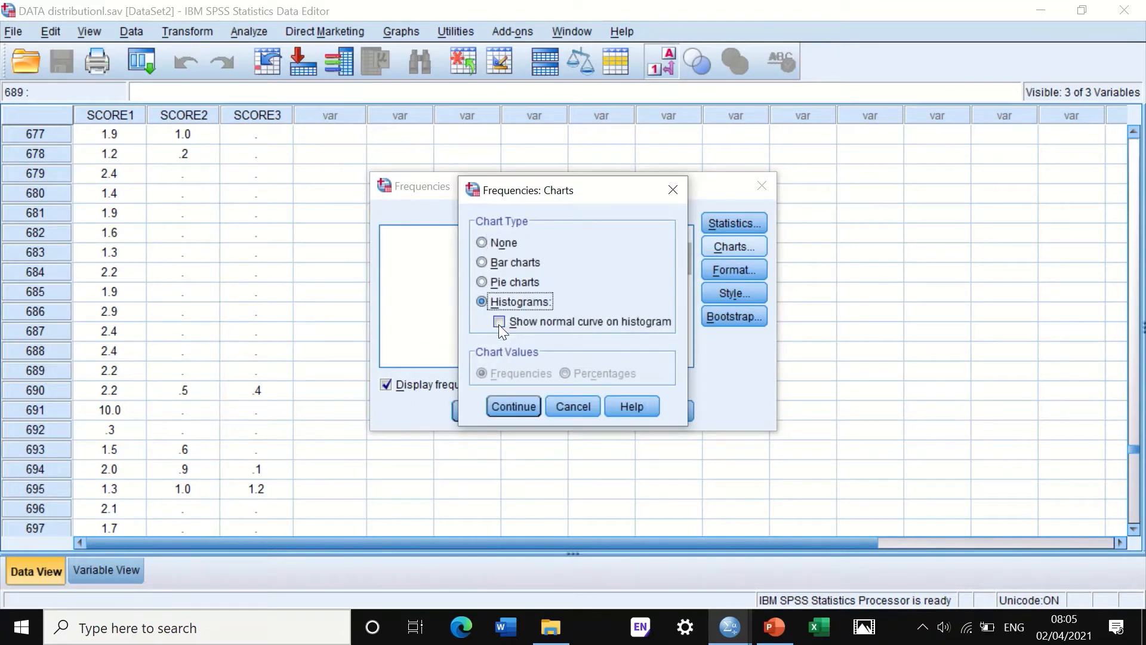
click(498, 322)
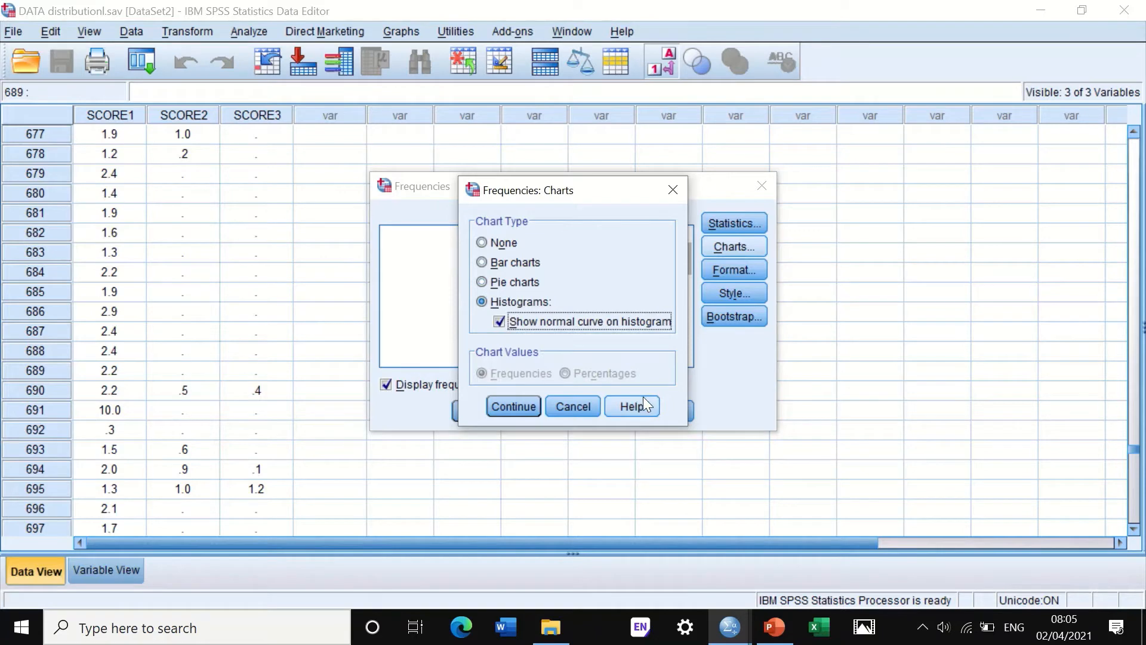
click(511, 401)
Keep the default output format, leave the table style without conditional formatting, and run the Frequencies analysis.
click(708, 269)
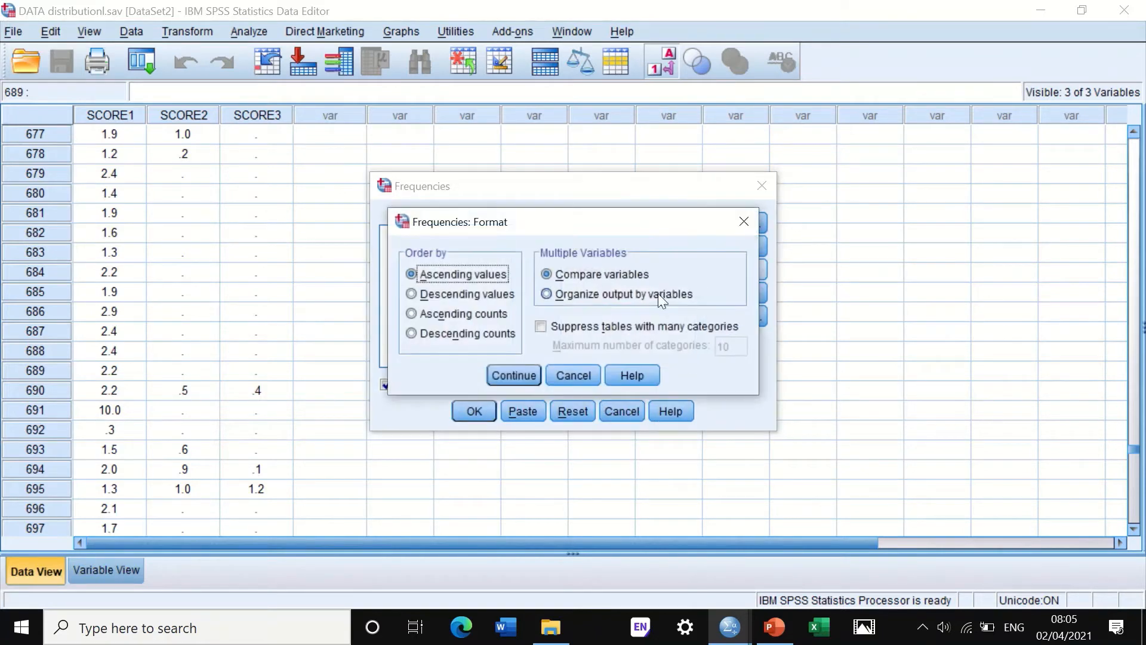
click(509, 372)
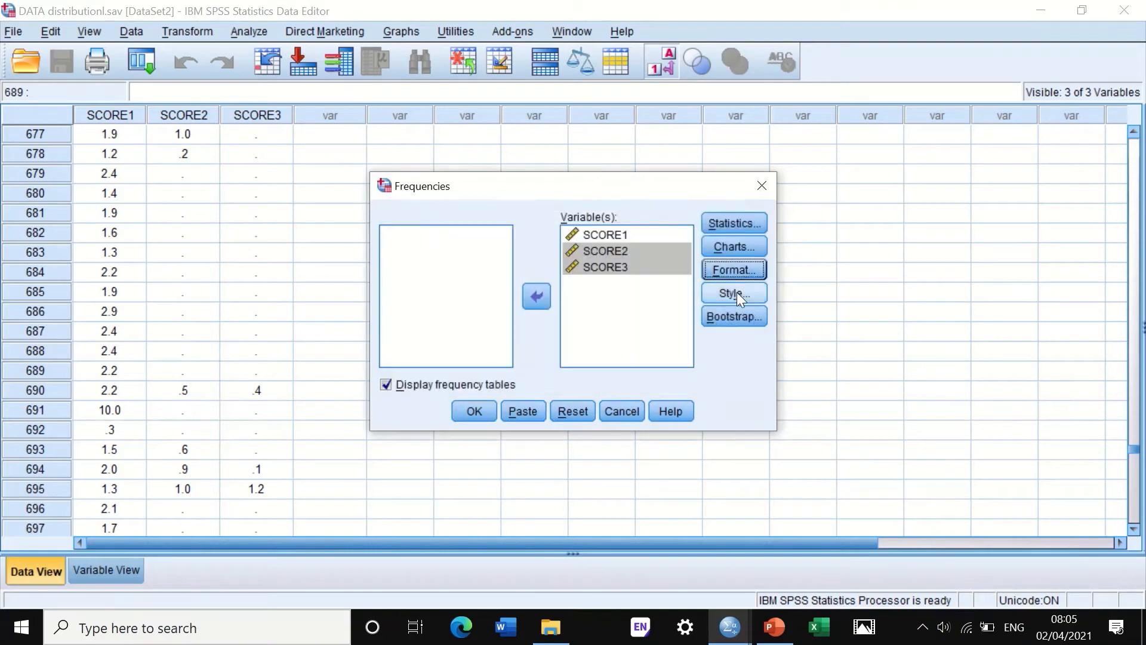
click(732, 293)
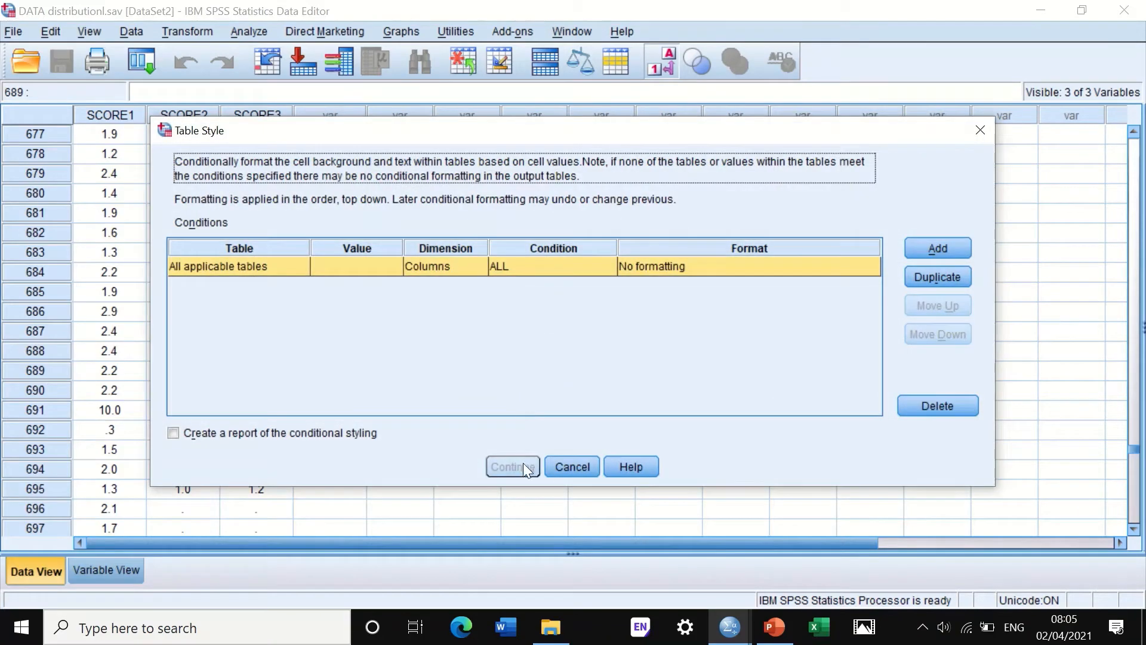
click(571, 466)
click(475, 411)
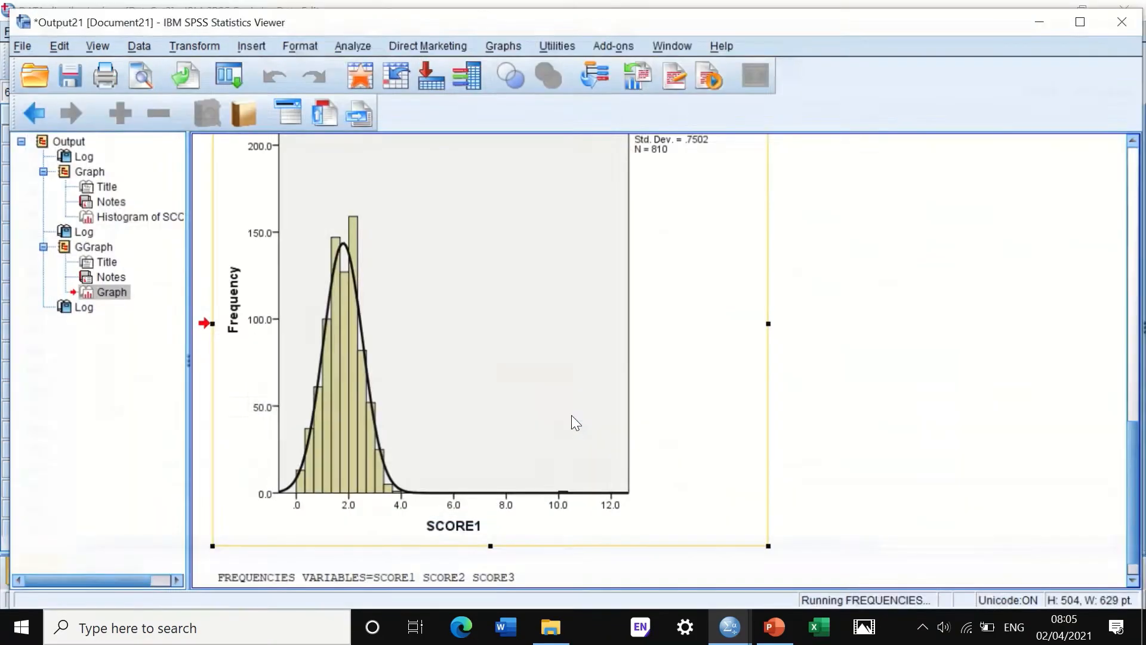
Look through the frequency tables and compare the SCORE1, SCORE2 and SCORE3 histograms with their normal curves.
scroll(702, 391, down, 15)
scroll(706, 392, down, 20)
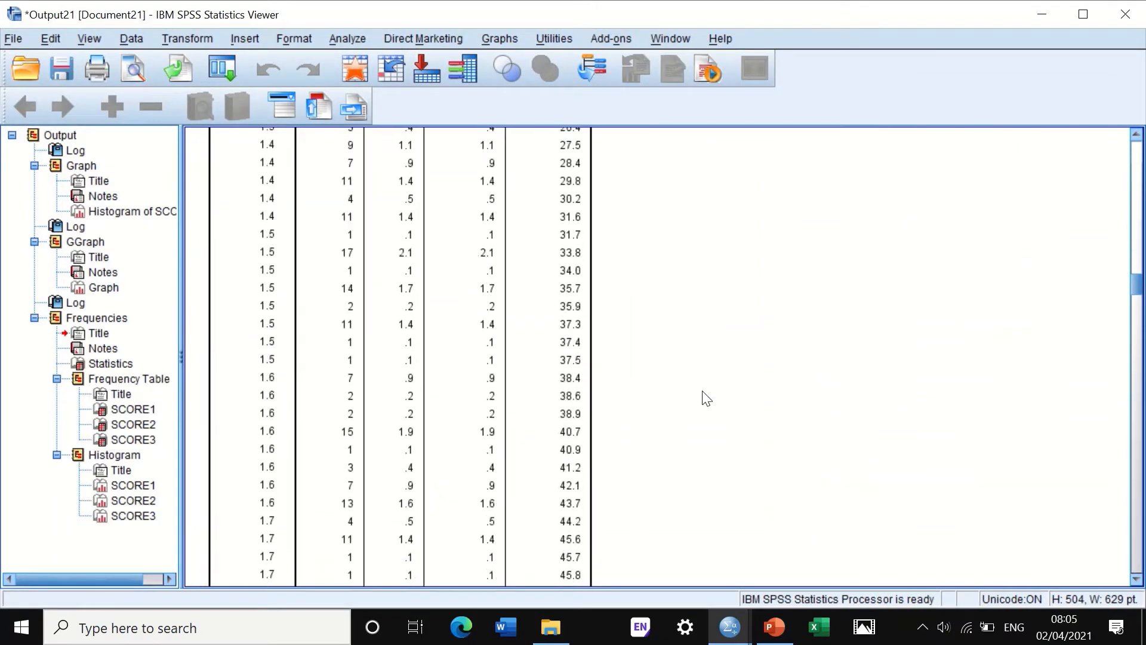
scroll(705, 397, down, 20)
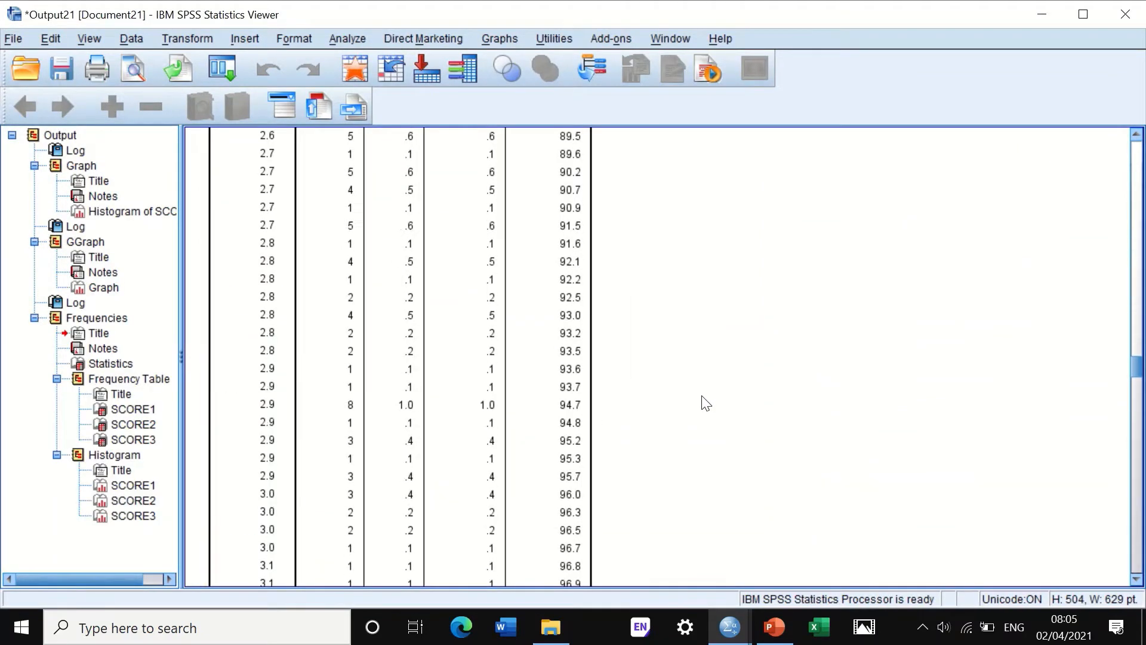
scroll(701, 398, down, 20)
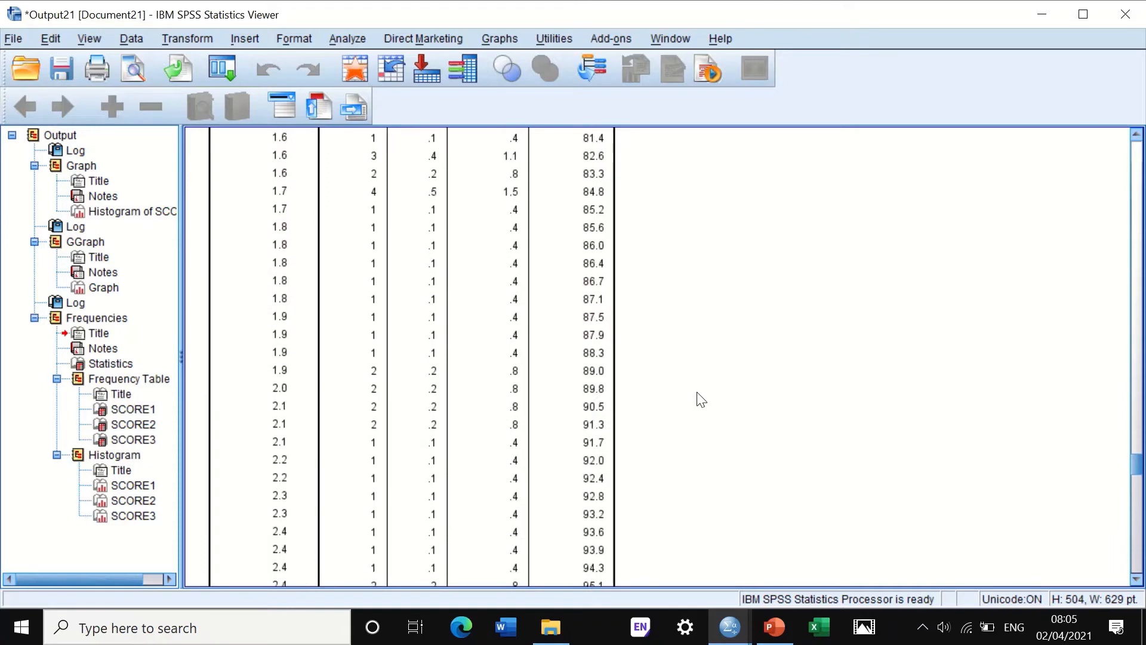
scroll(703, 406, up, 10)
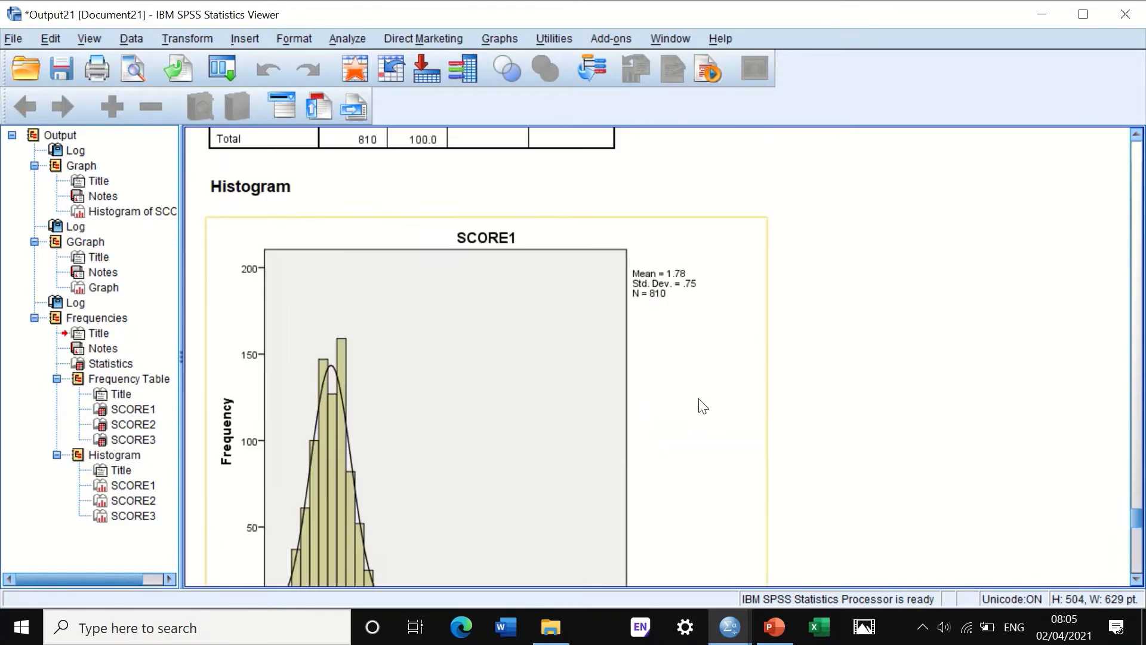
scroll(701, 405, up, 7)
scroll(696, 400, down, 10)
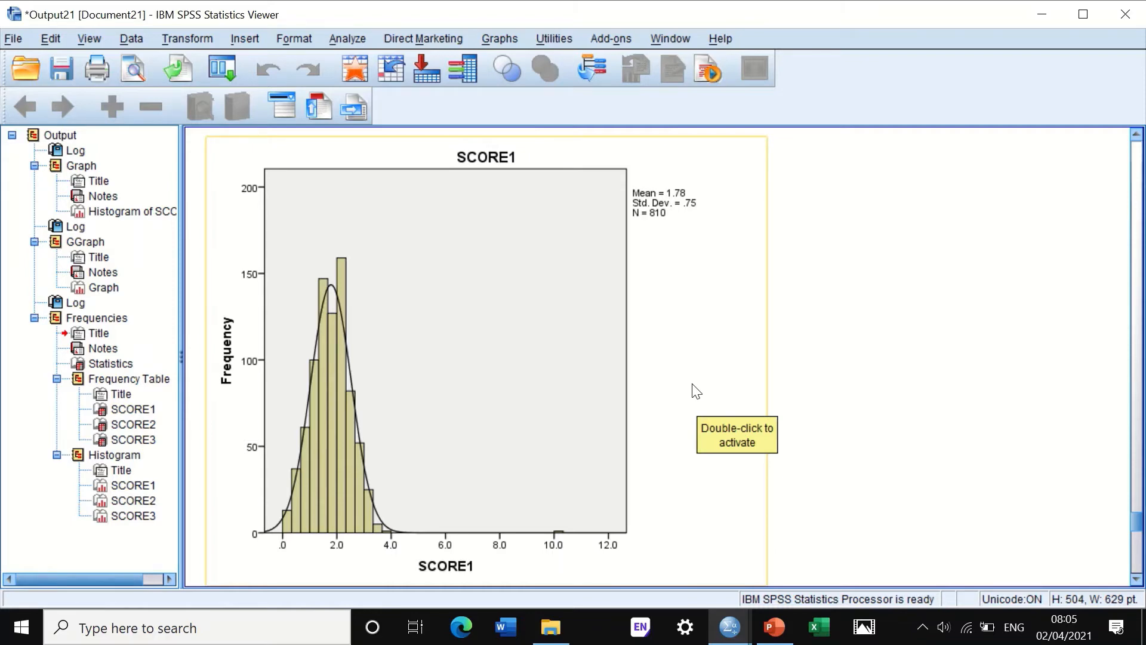
scroll(696, 391, down, 10)
scroll(696, 391, up, 13)
scroll(696, 391, down, 13)
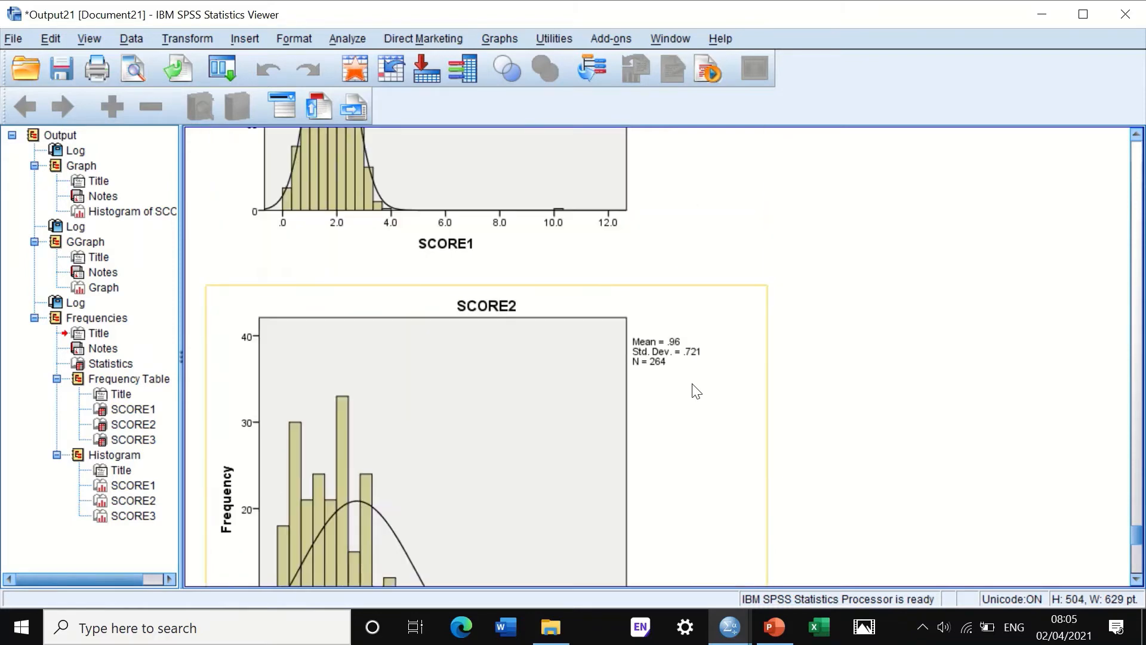
scroll(696, 391, down, 20)
scroll(696, 391, up, 20)
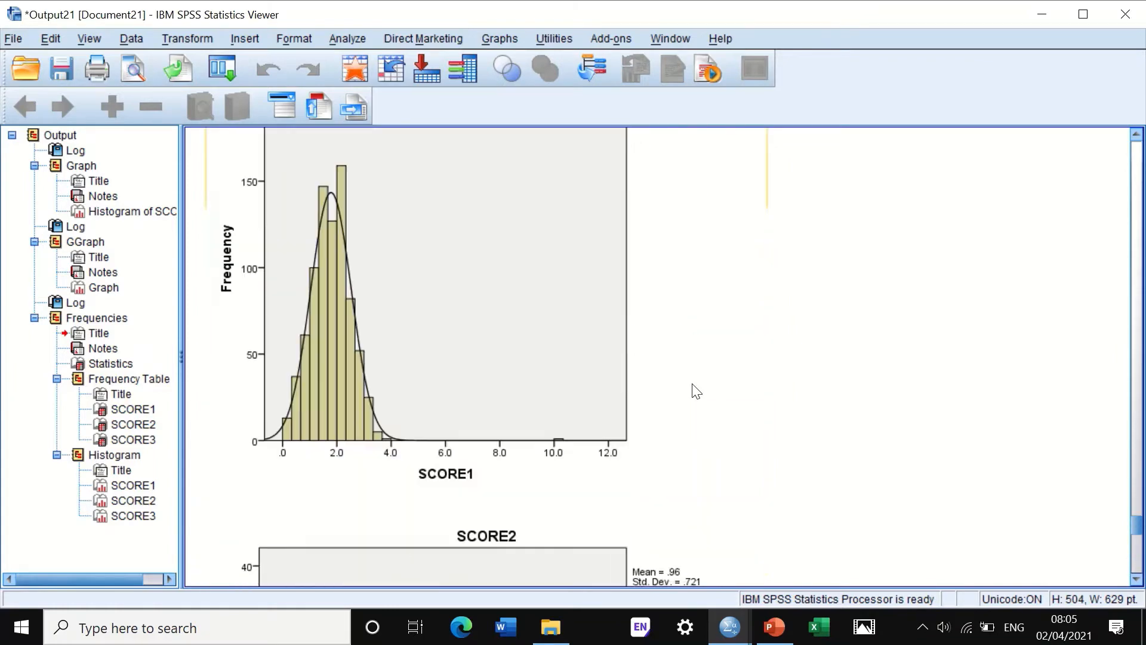
scroll(696, 391, up, 5)
scroll(692, 389, down, 3)
scroll(693, 389, up, 3)
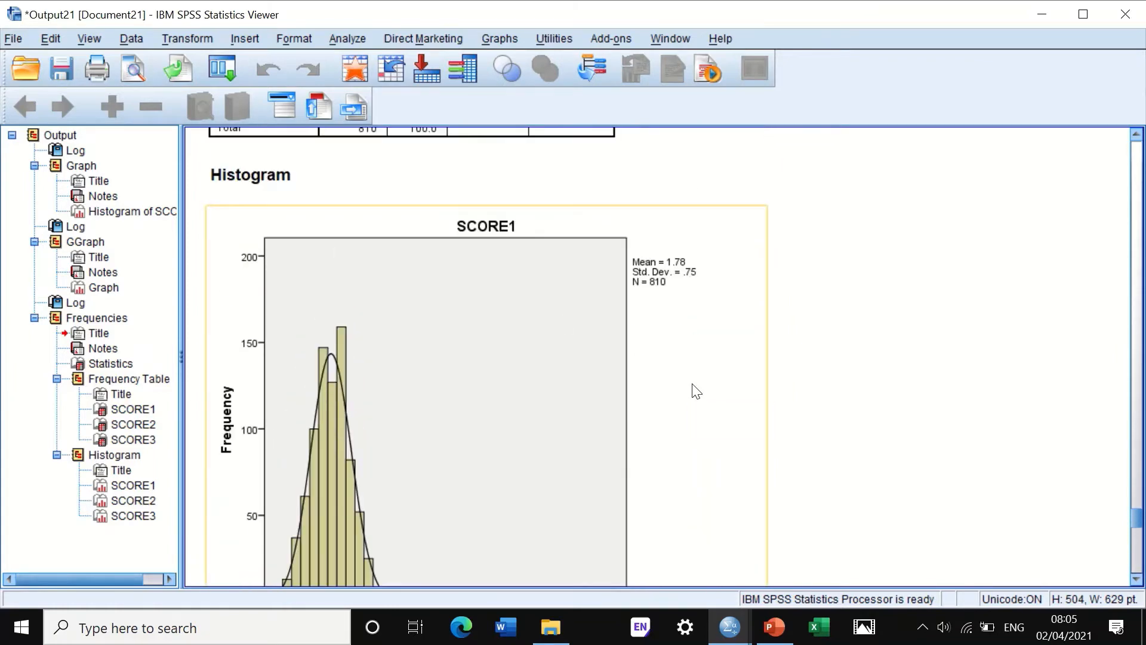
scroll(534, 297, down, 3)
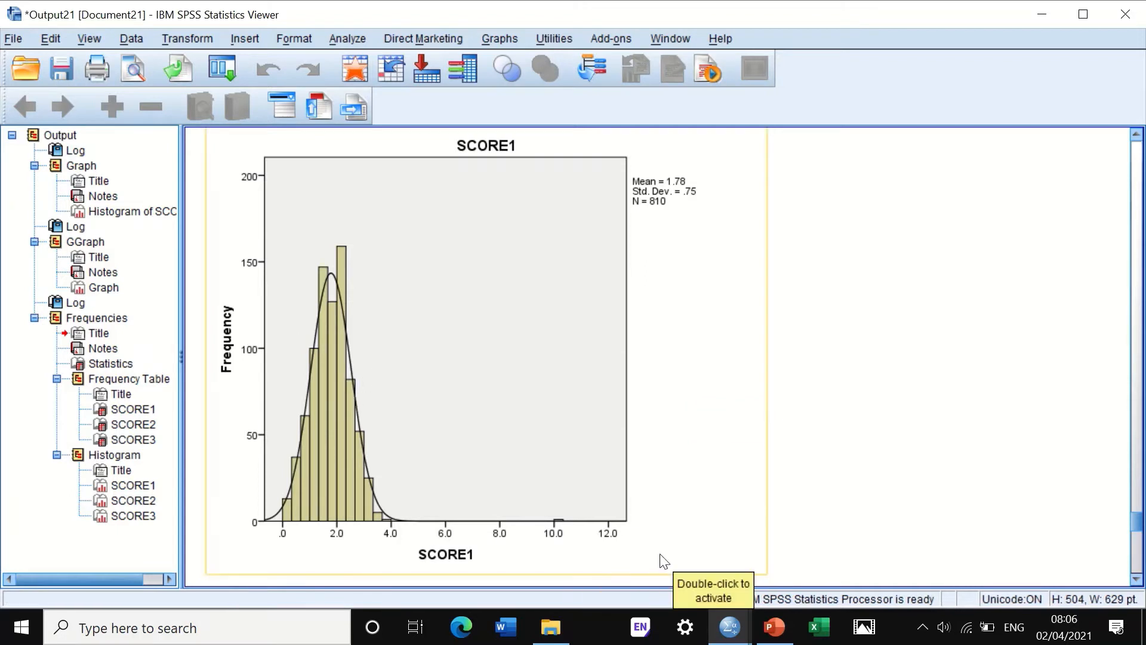
scroll(500, 423, down, 15)
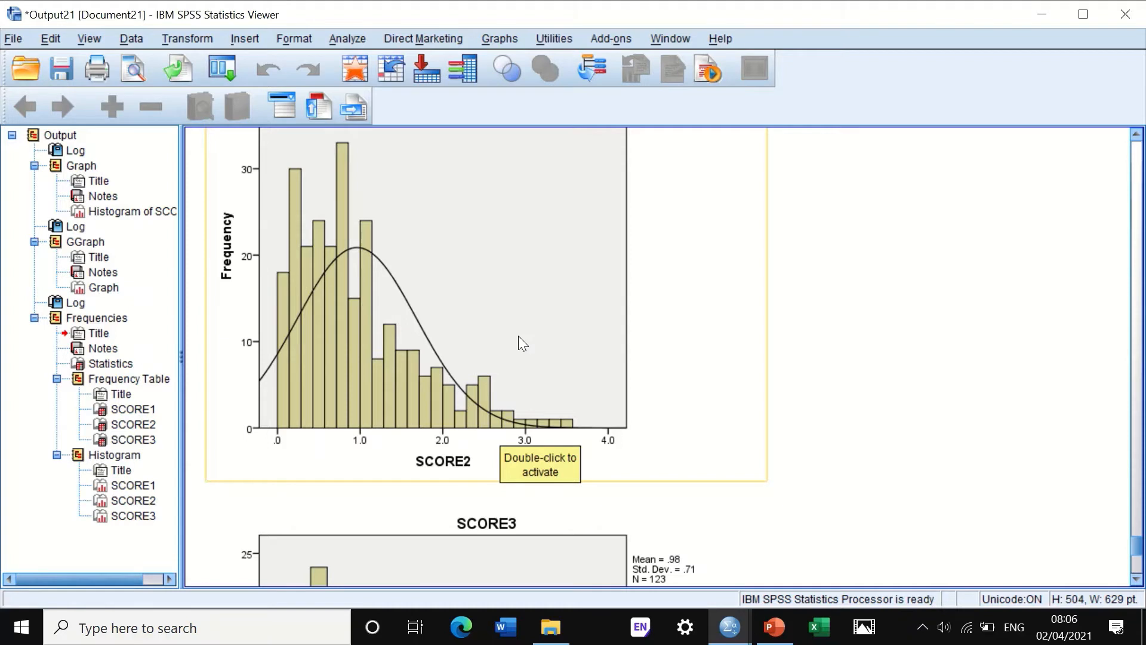
scroll(529, 317, down, 4)
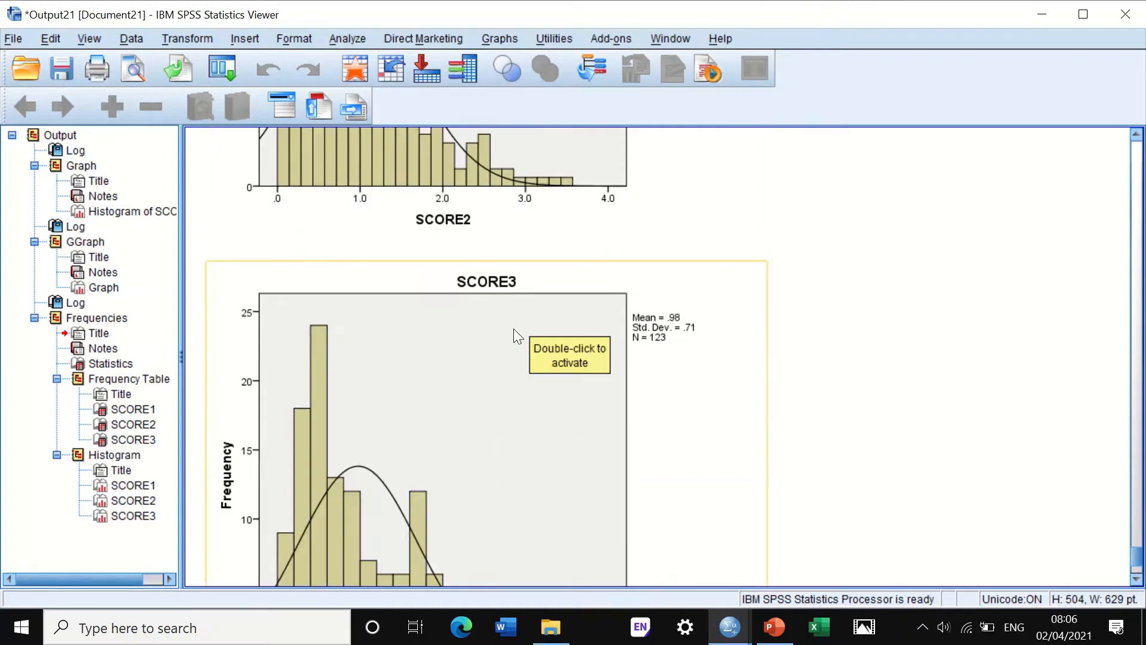
scroll(514, 329, down, 3)
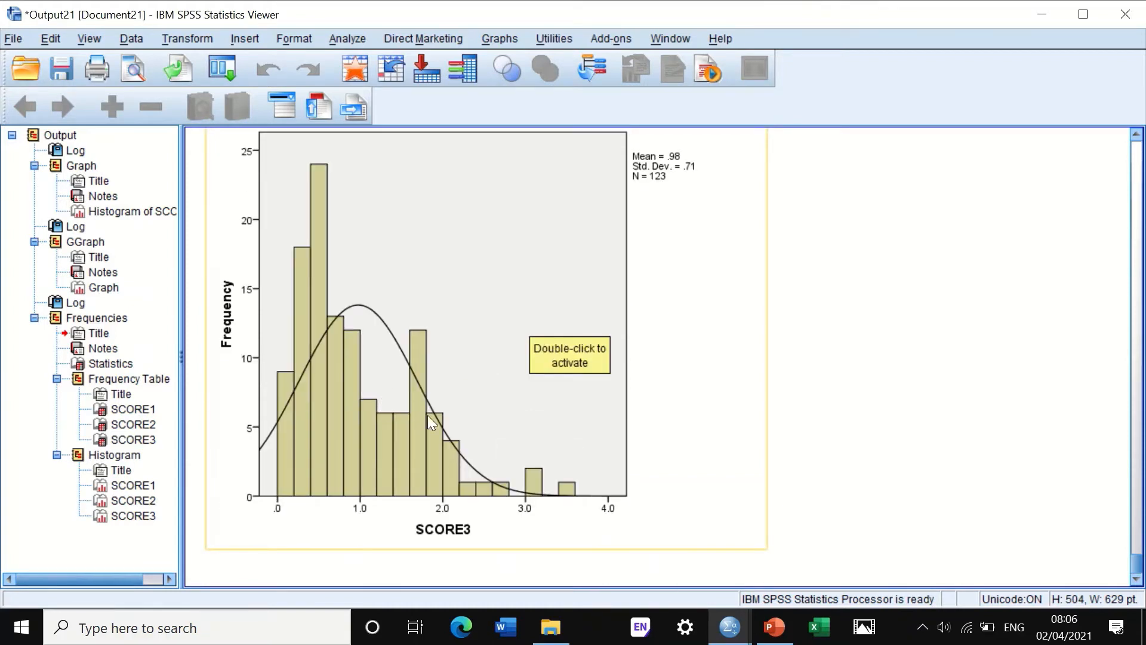
Return to the data set, start the Explore analysis and add SCORE1, SCORE2 and SCORE3 as dependent variables.
click(1042, 14)
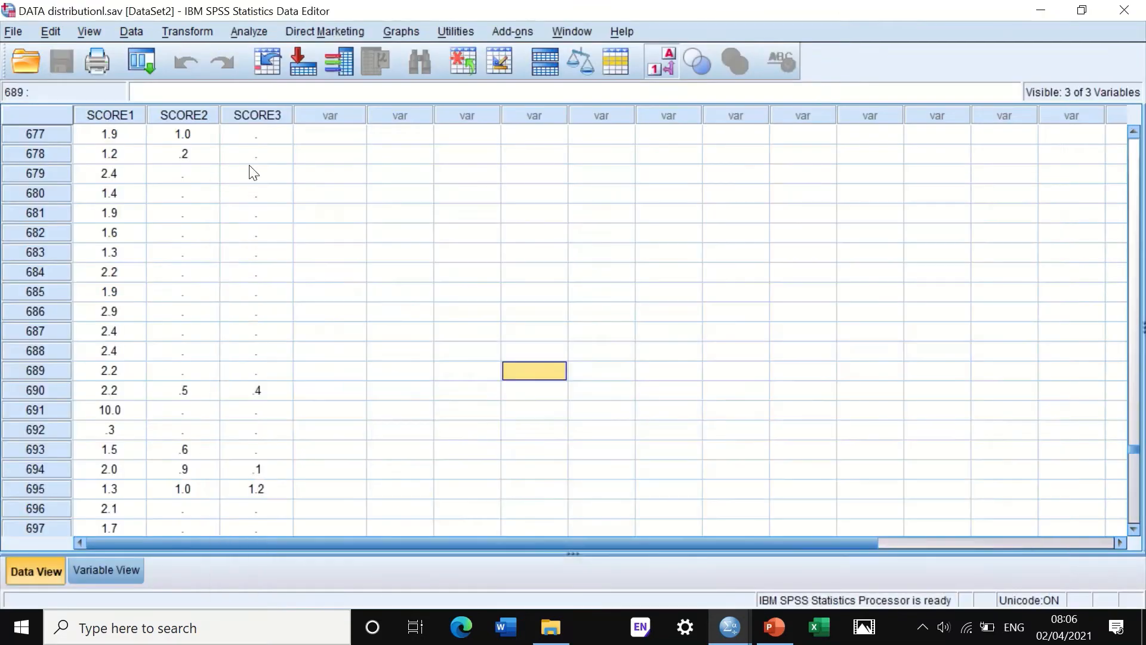
click(250, 31)
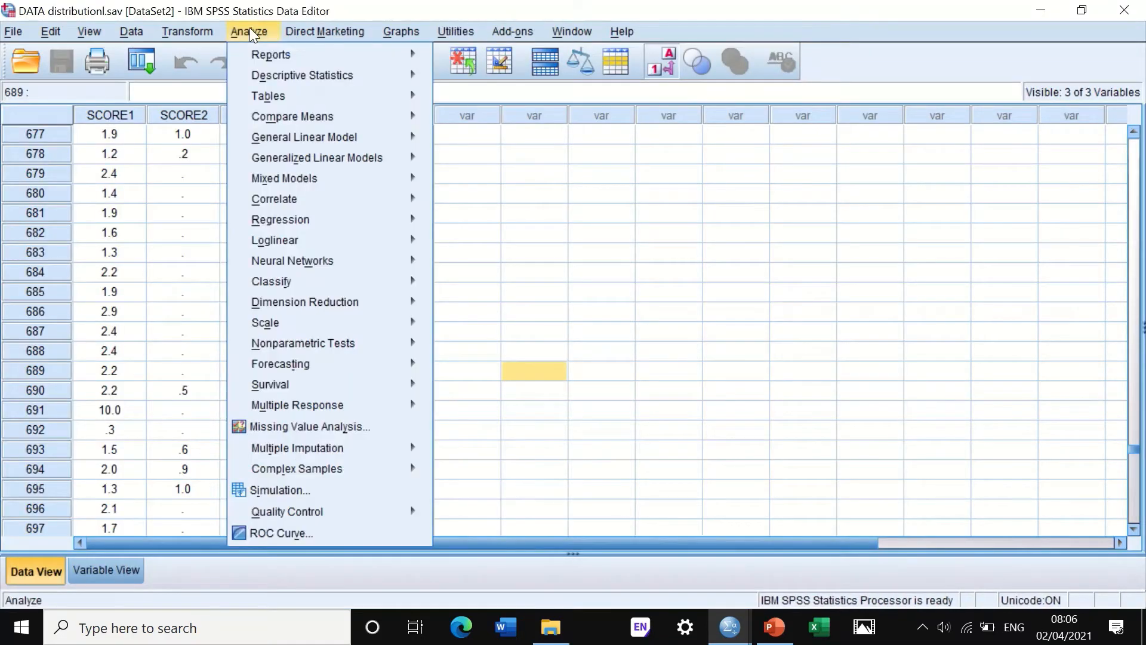
mouse_move(249, 74)
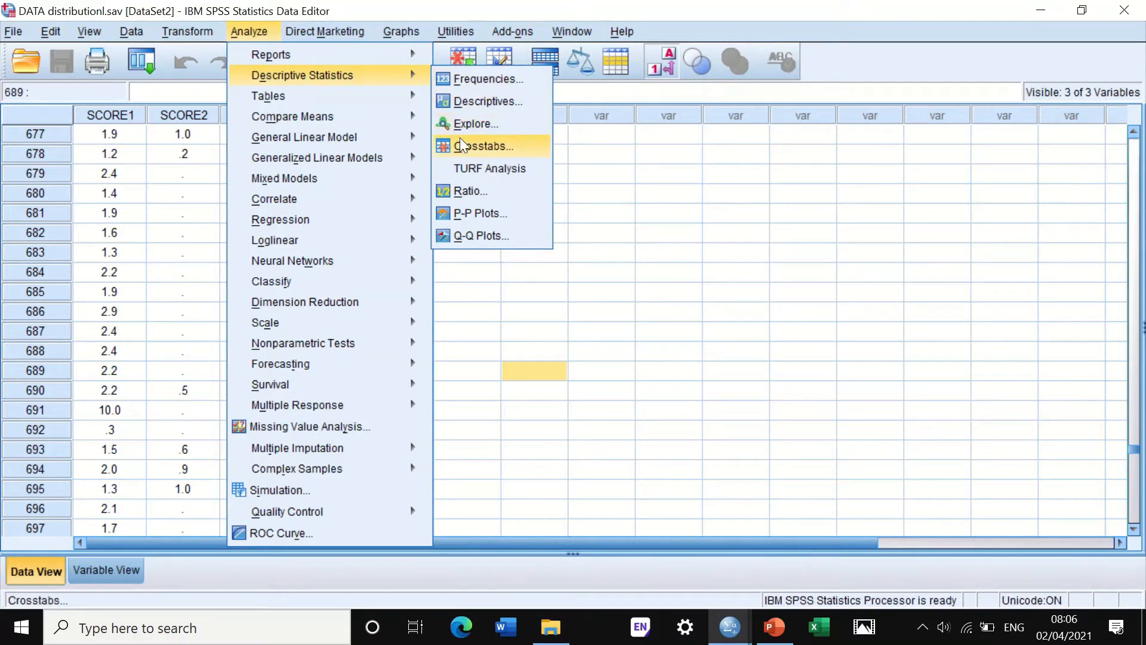
click(472, 126)
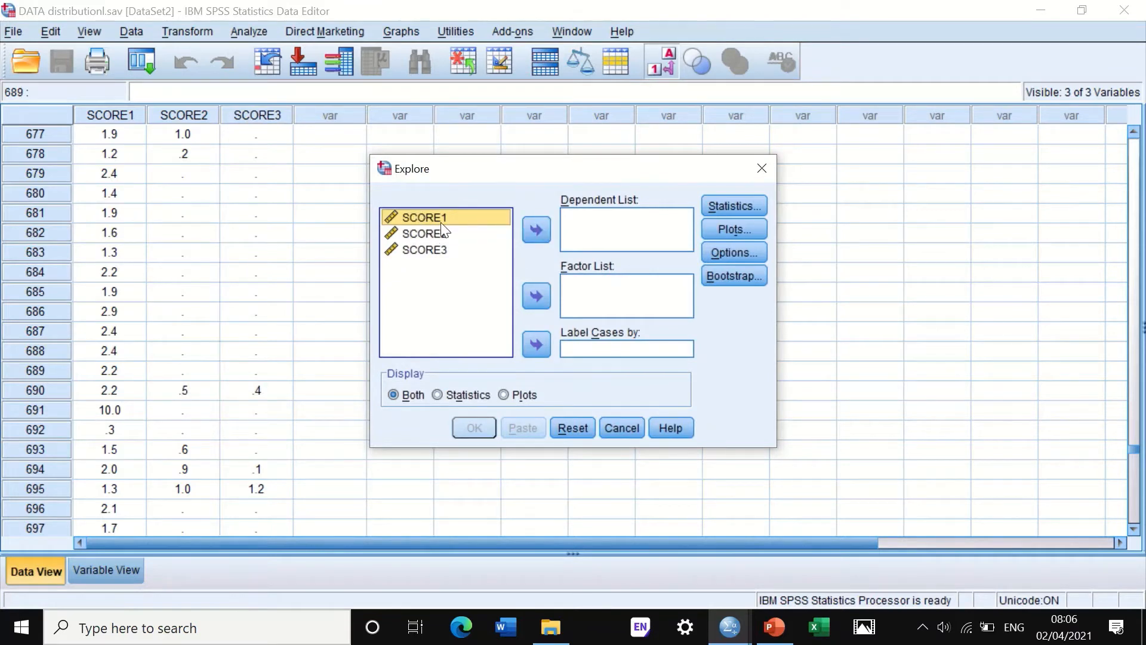
drag(445, 229, 494, 251)
click(531, 230)
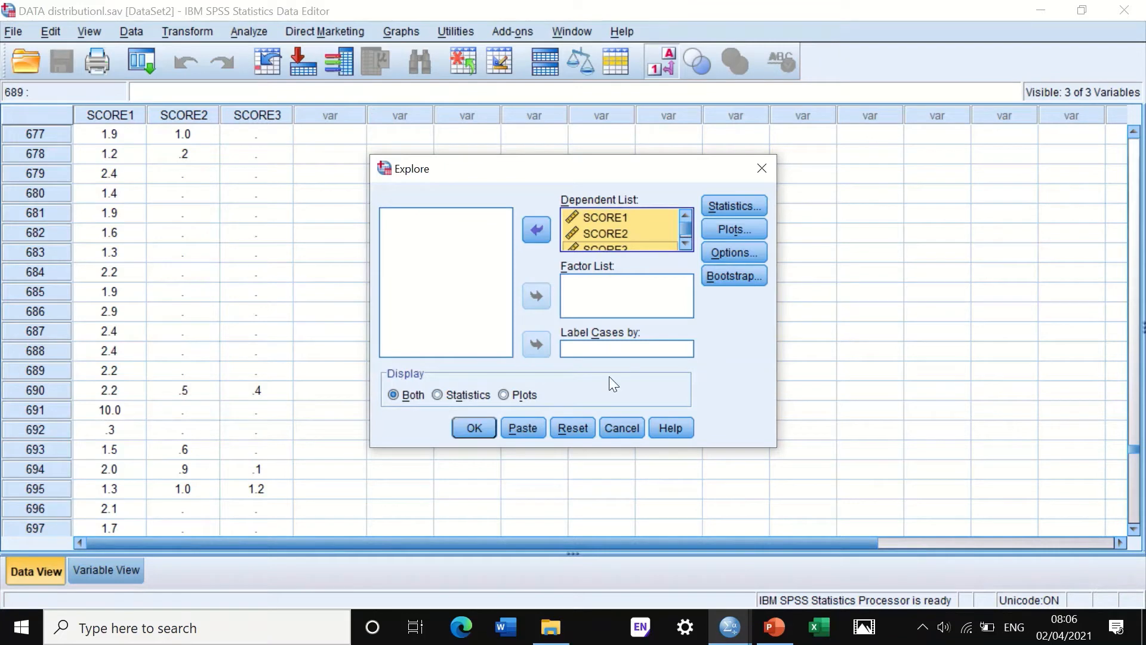
Keep Explore's descriptives with a 95% confidence interval, and replace the stem-and-leaf plot with a histogram.
click(723, 205)
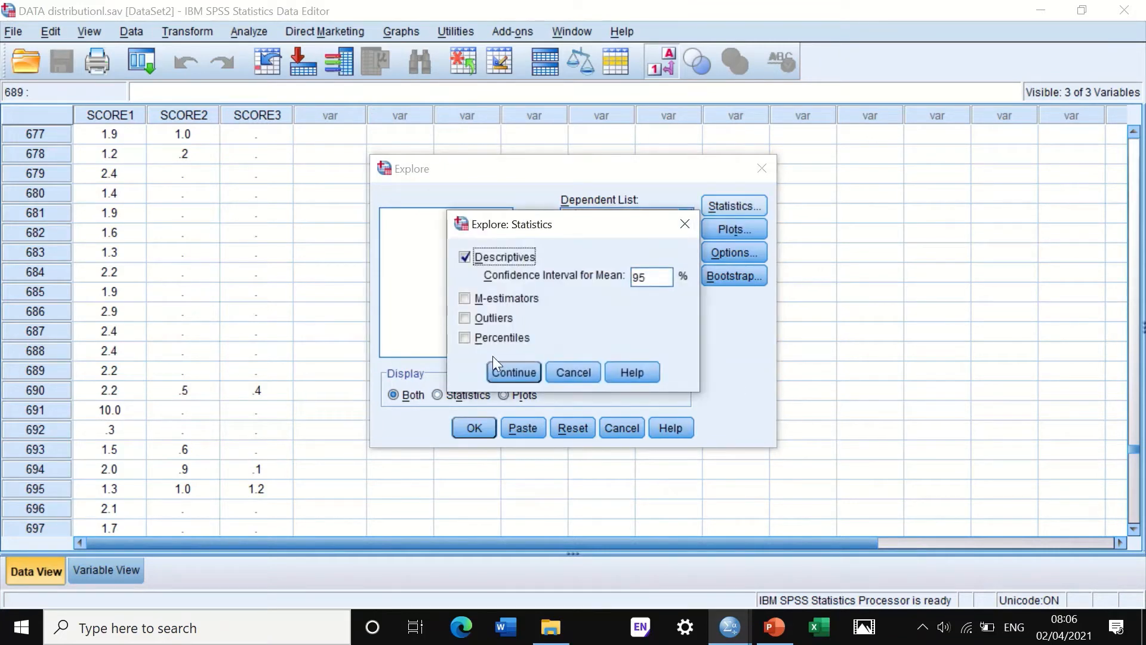
click(517, 373)
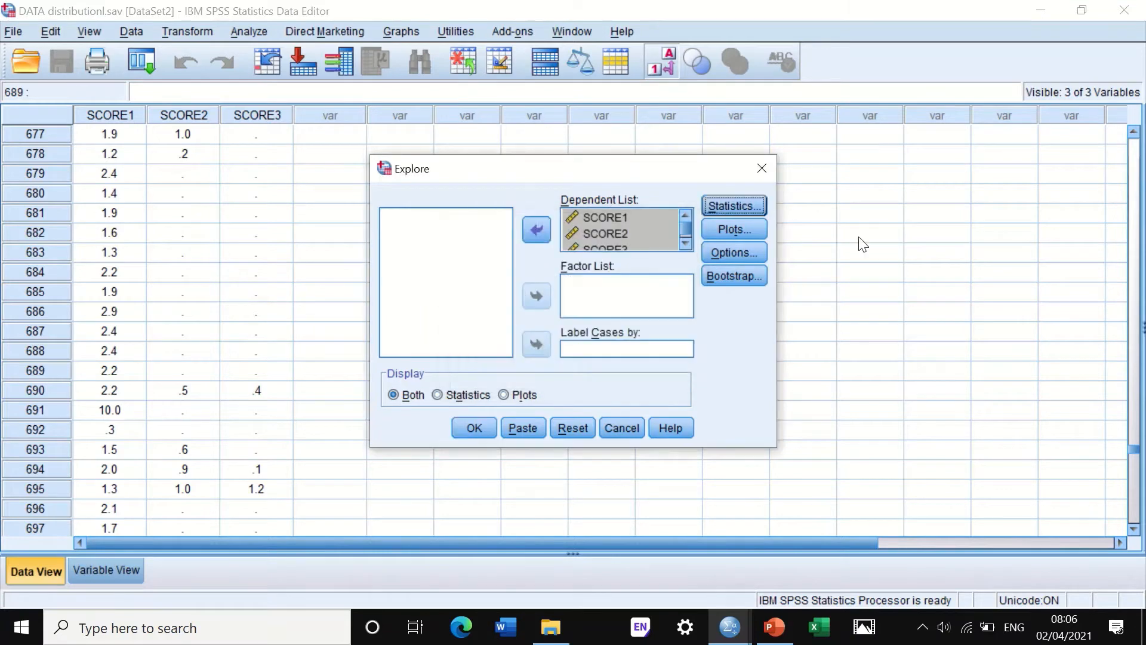
click(723, 227)
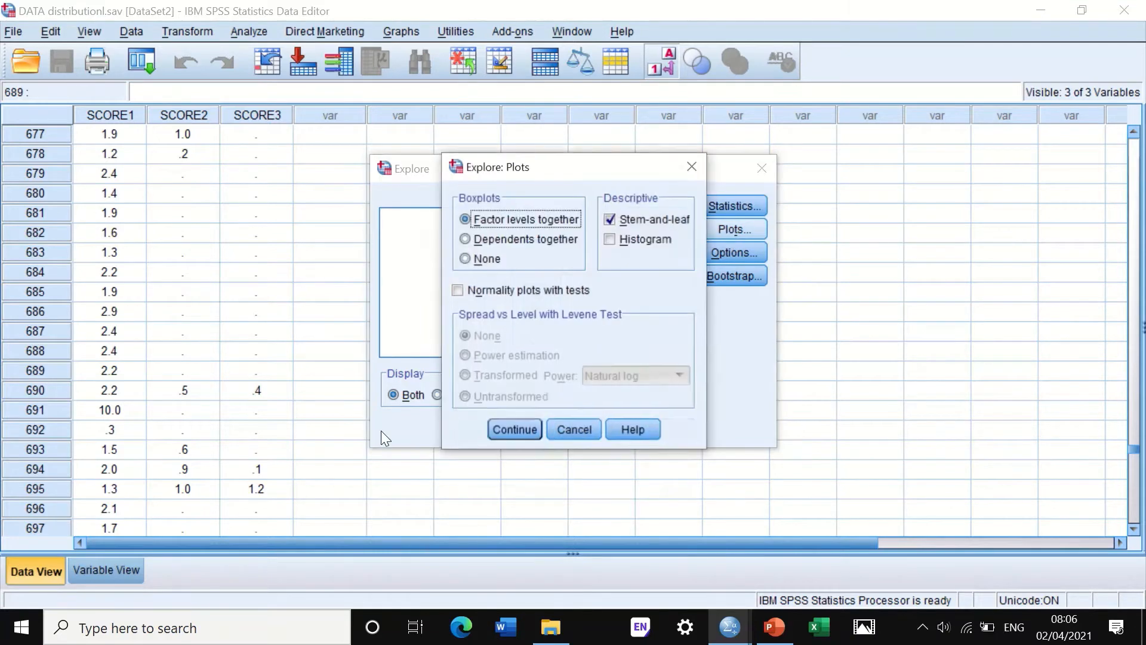
click(611, 219)
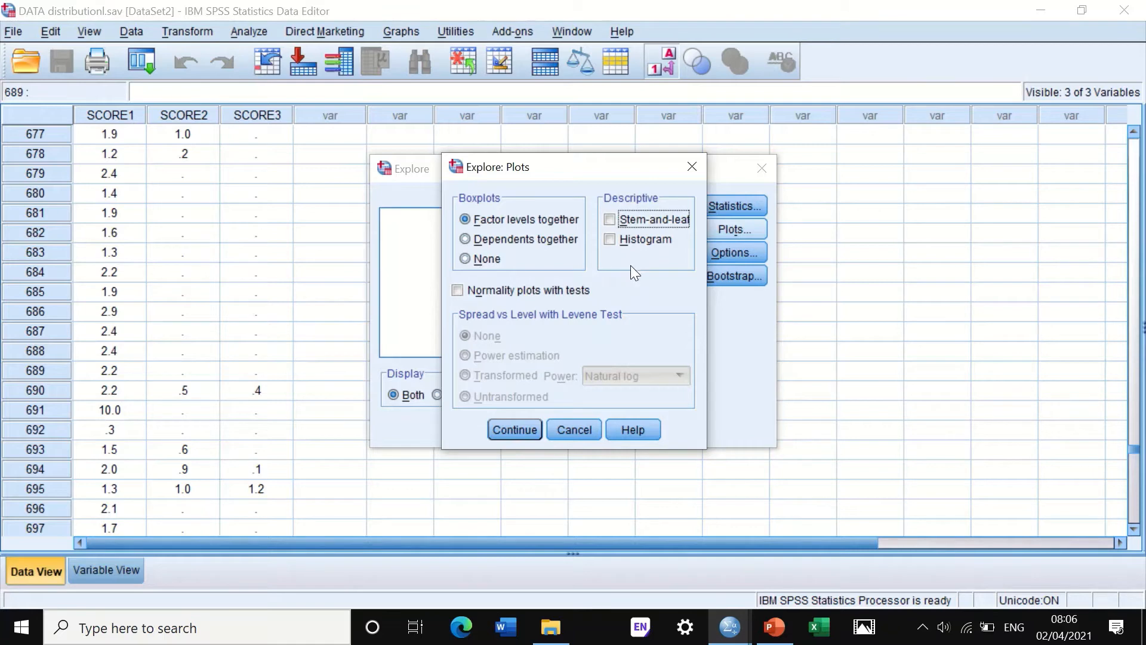
click(609, 242)
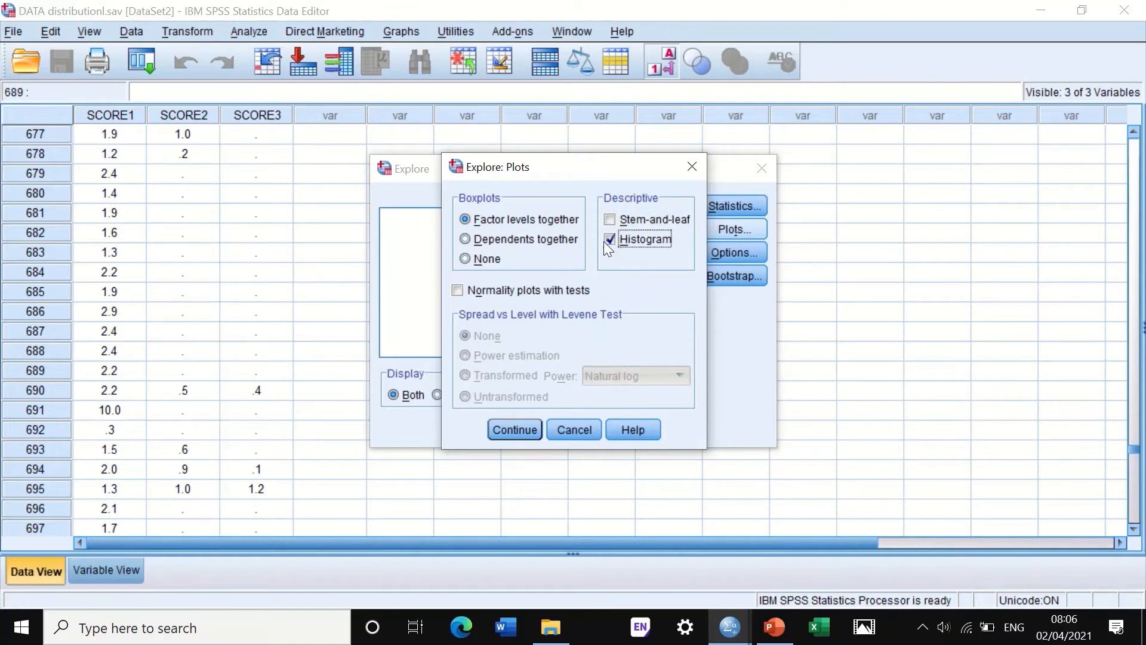
click(517, 428)
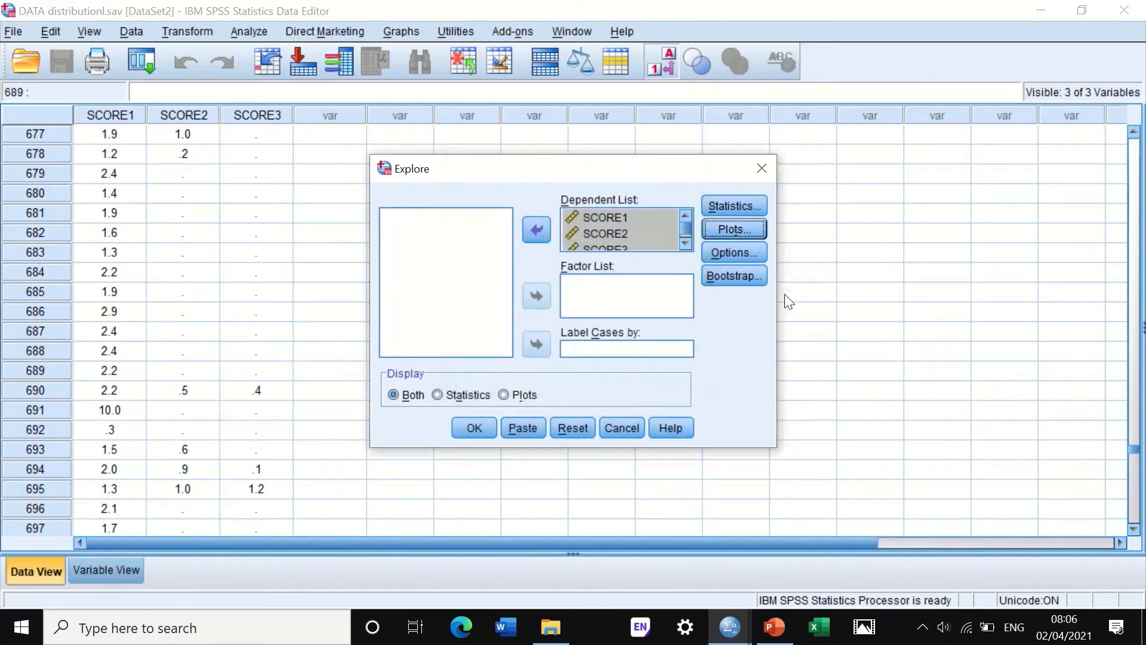
Keep listwise exclusion of missing values, run the Explore analysis and review its case summary and descriptives.
click(734, 252)
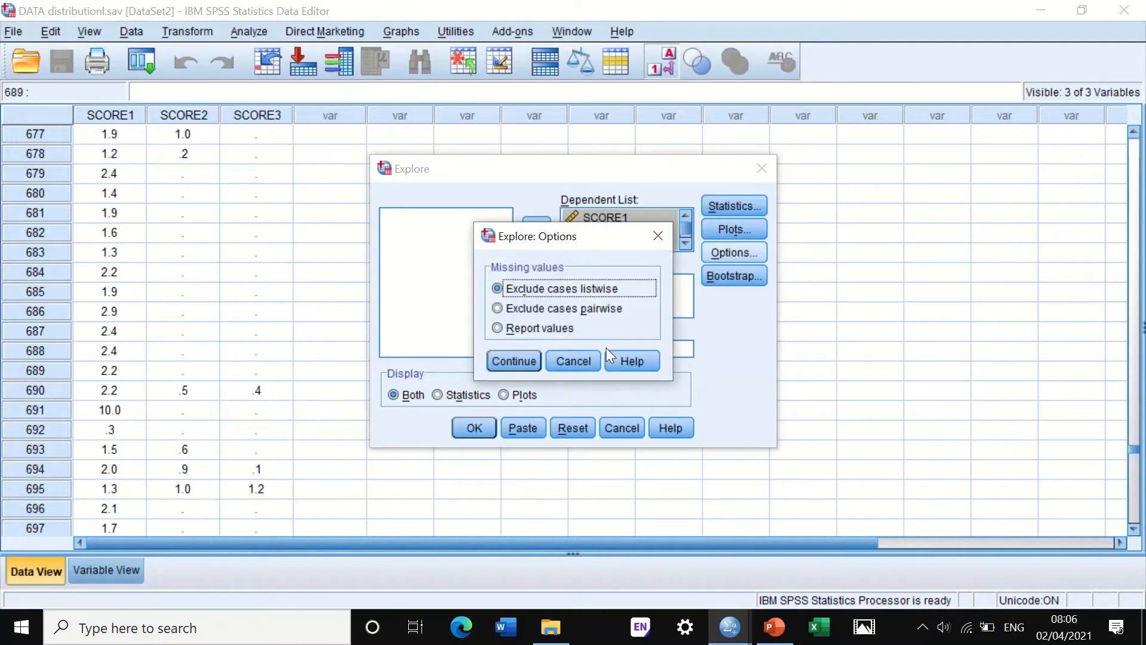
click(512, 360)
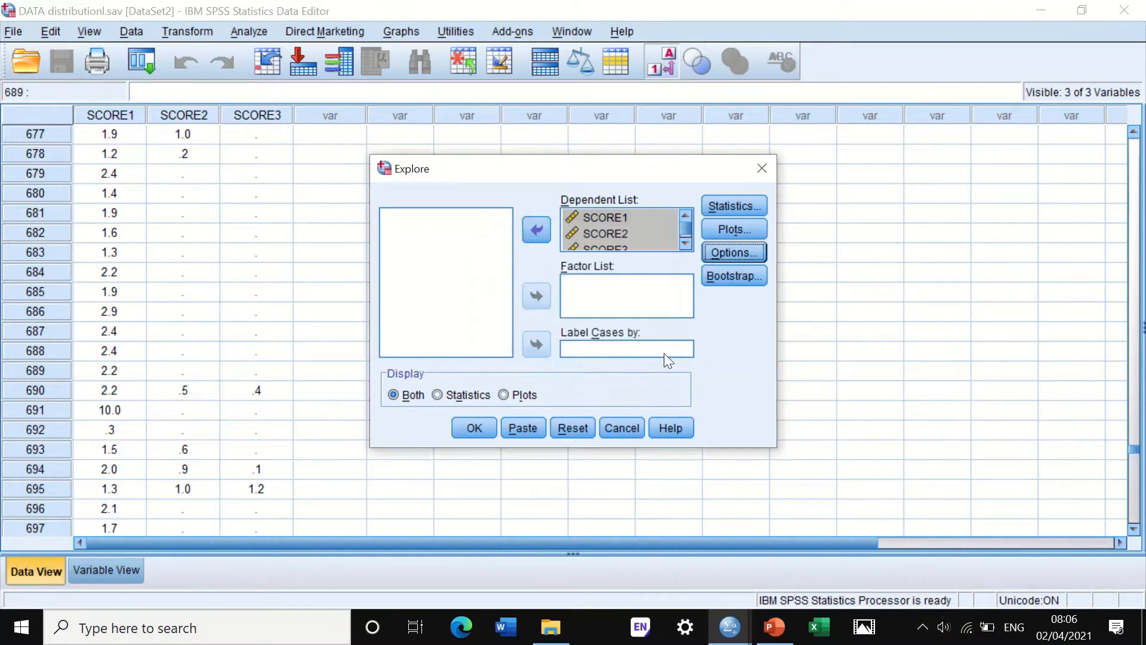
click(482, 419)
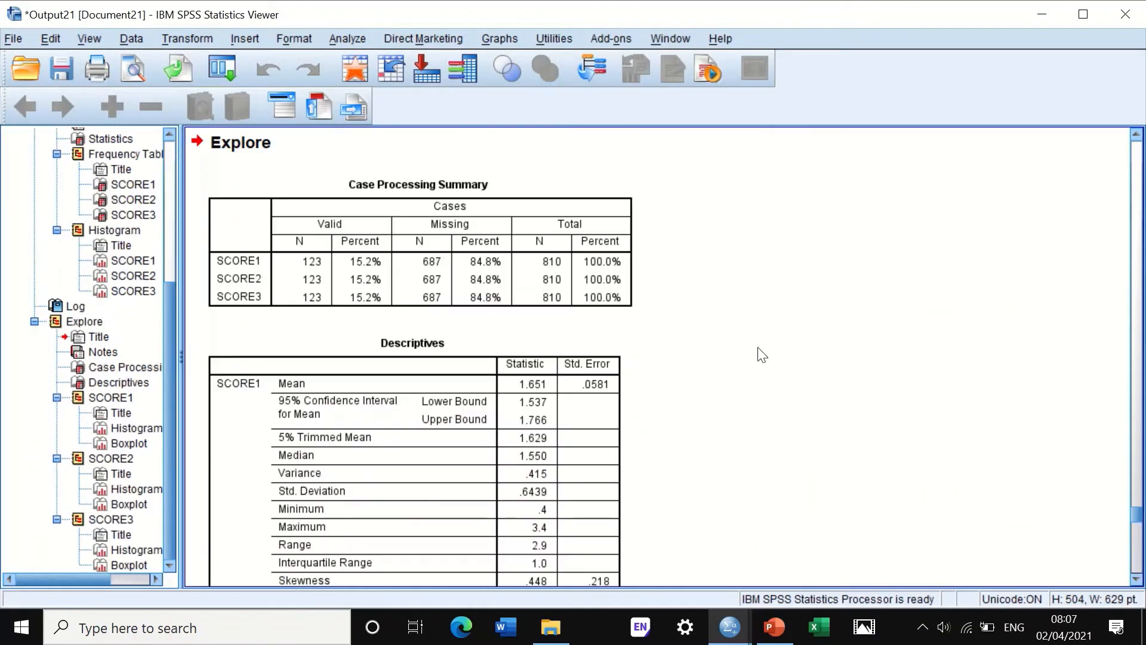
scroll(760, 353, down, 5)
scroll(848, 357, down, 10)
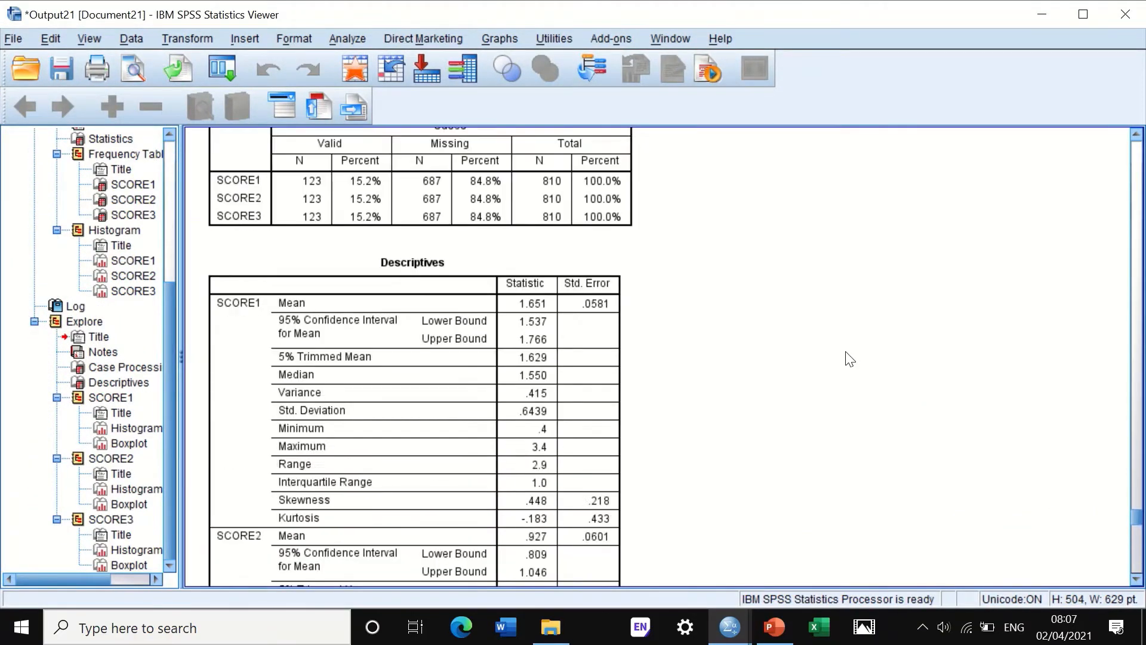
Look through Explore's descriptives, histograms and boxplots for SCORE1, SCORE2 and SCORE3.
scroll(850, 358, down, 10)
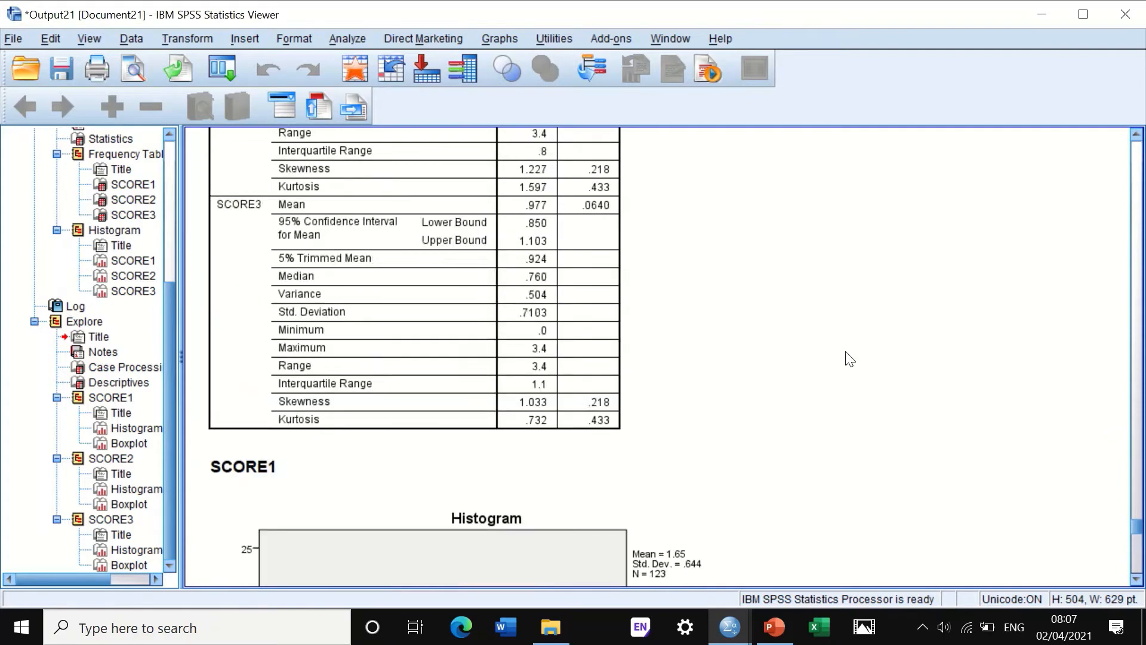
scroll(850, 359, up, 3)
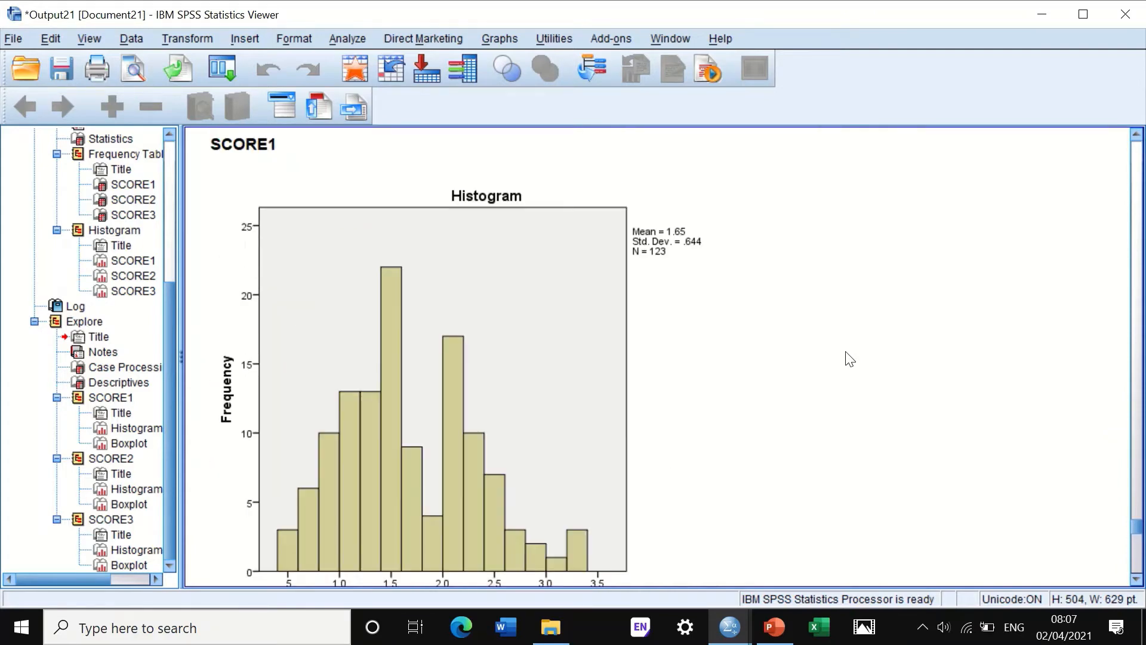
scroll(849, 359, down, 3)
scroll(849, 359, up, 3)
scroll(850, 359, down, 20)
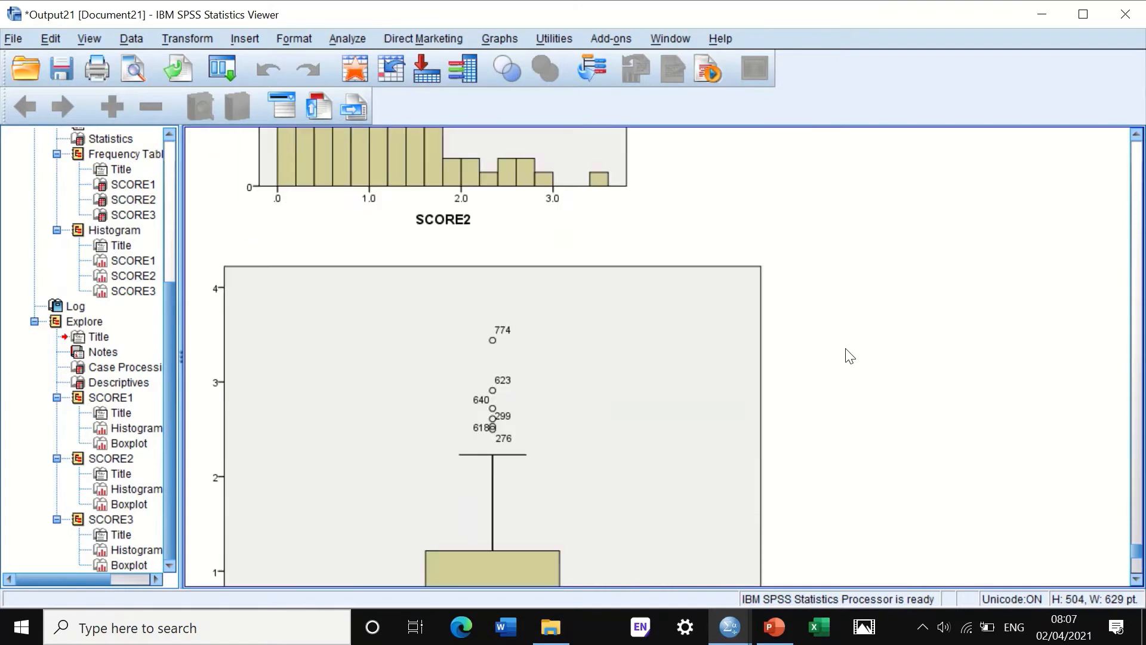
scroll(850, 356, down, 9)
scroll(849, 357, up, 9)
scroll(849, 356, down, 4)
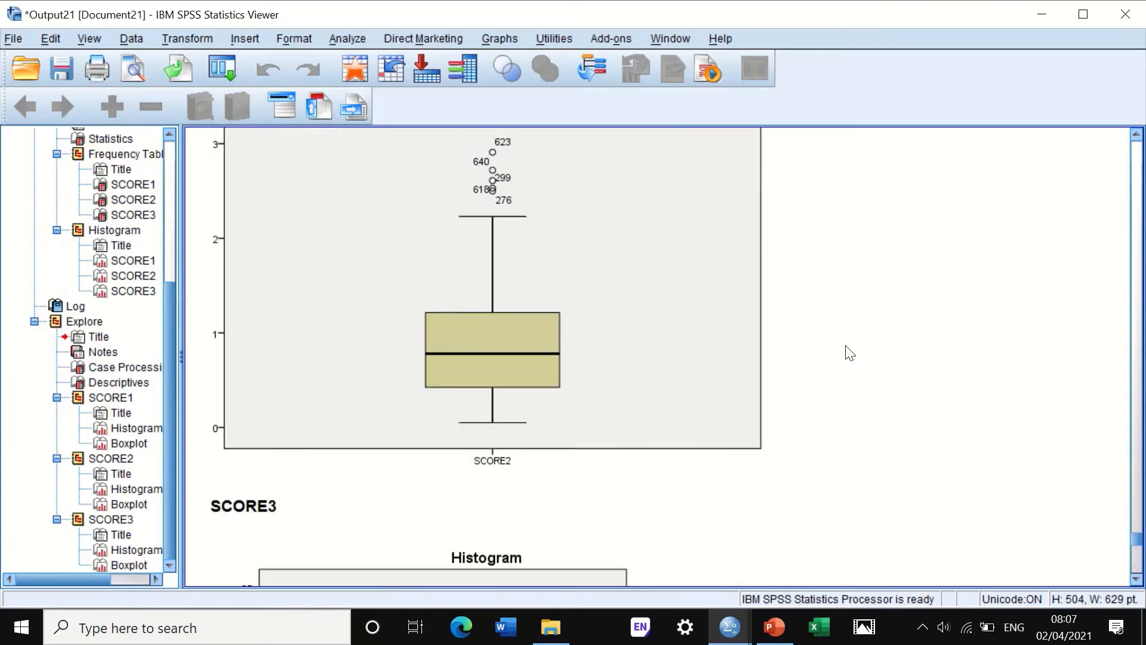
scroll(847, 351, up, 20)
Edit Explore's SCORE1 histogram and add a normal distribution curve with automatic parameters.
click(503, 335)
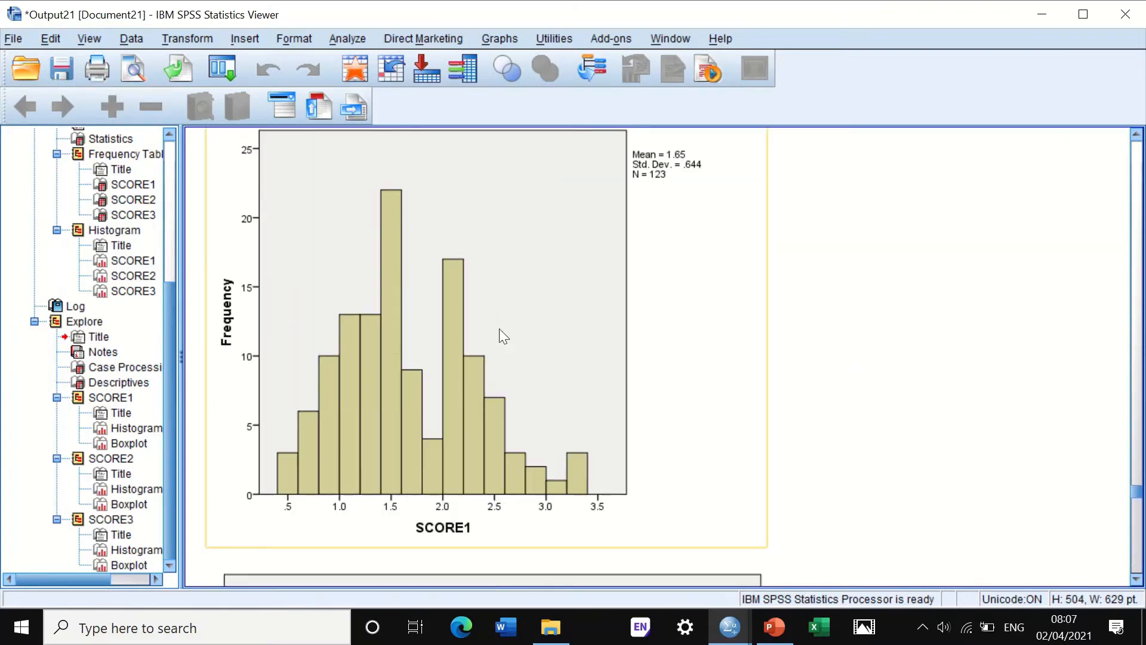
double_click(500, 329)
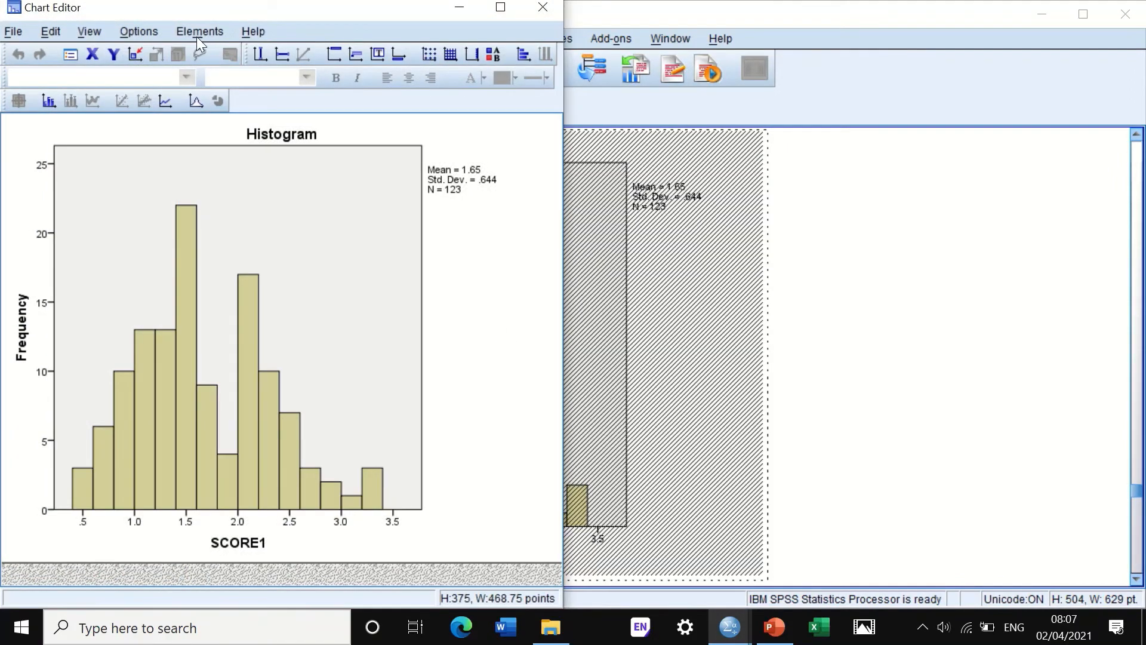
click(210, 31)
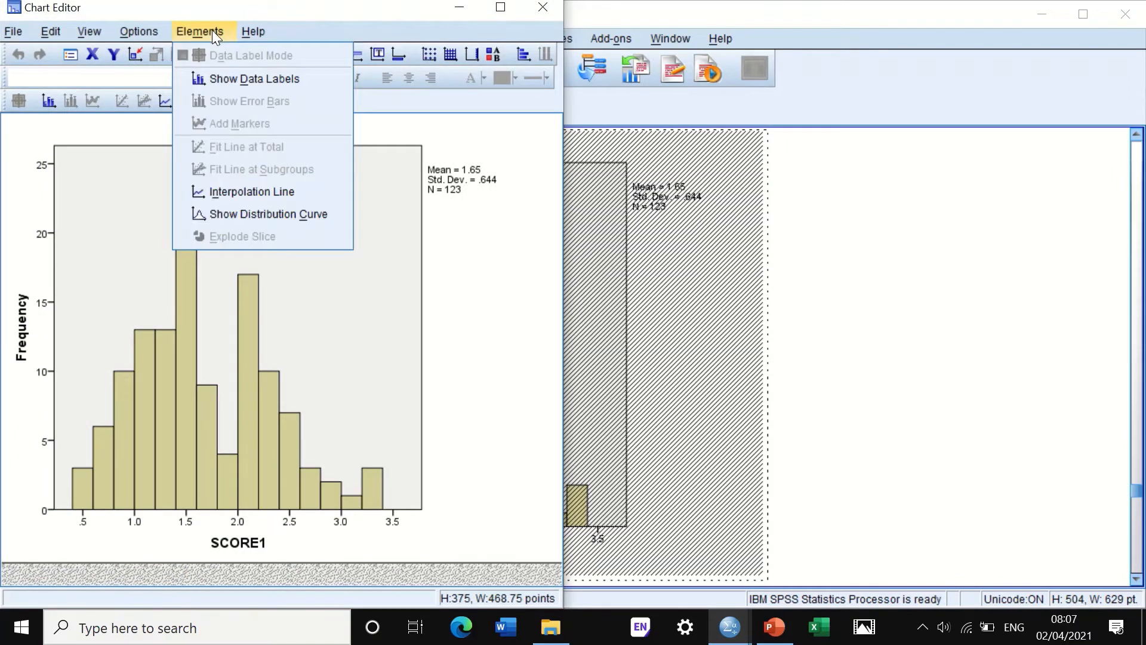
click(228, 212)
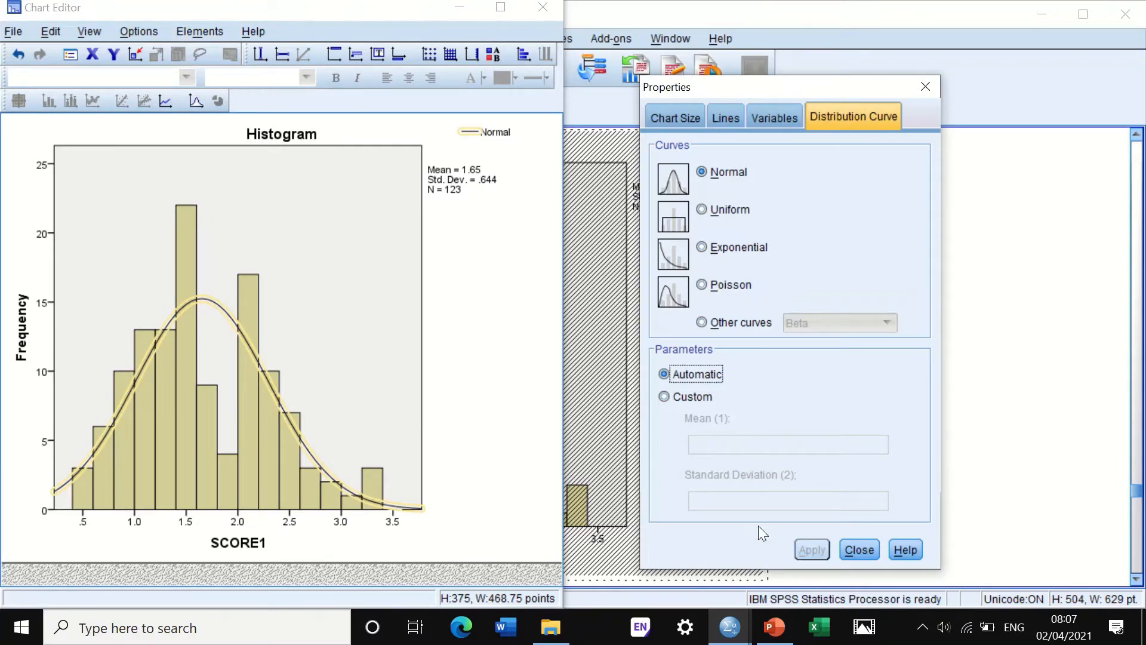
click(858, 550)
mouse_move(569, 12)
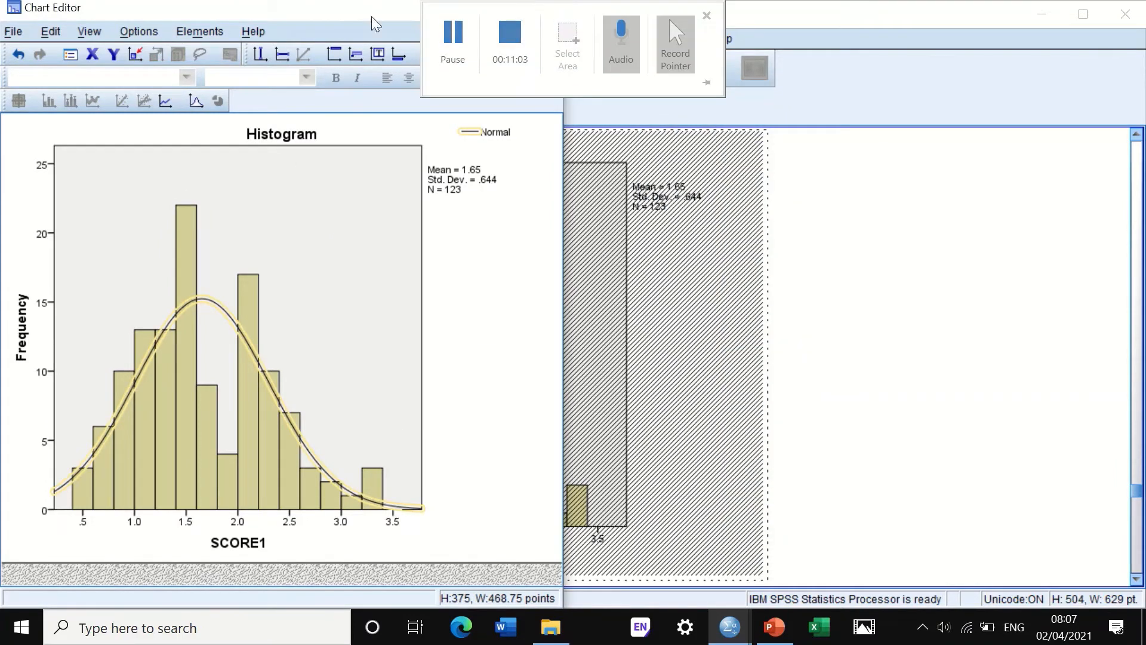
click(709, 340)
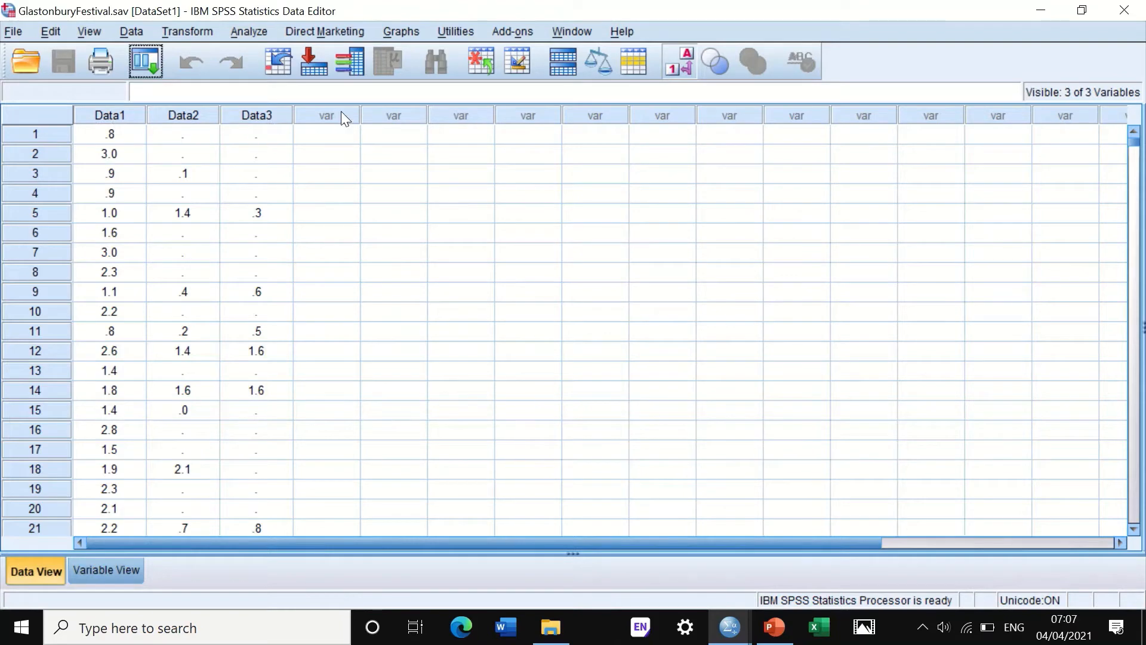
In the GlastonburyFestival data set, start defining a legacy simple boxplot that shows summaries of separate variables.
click(406, 31)
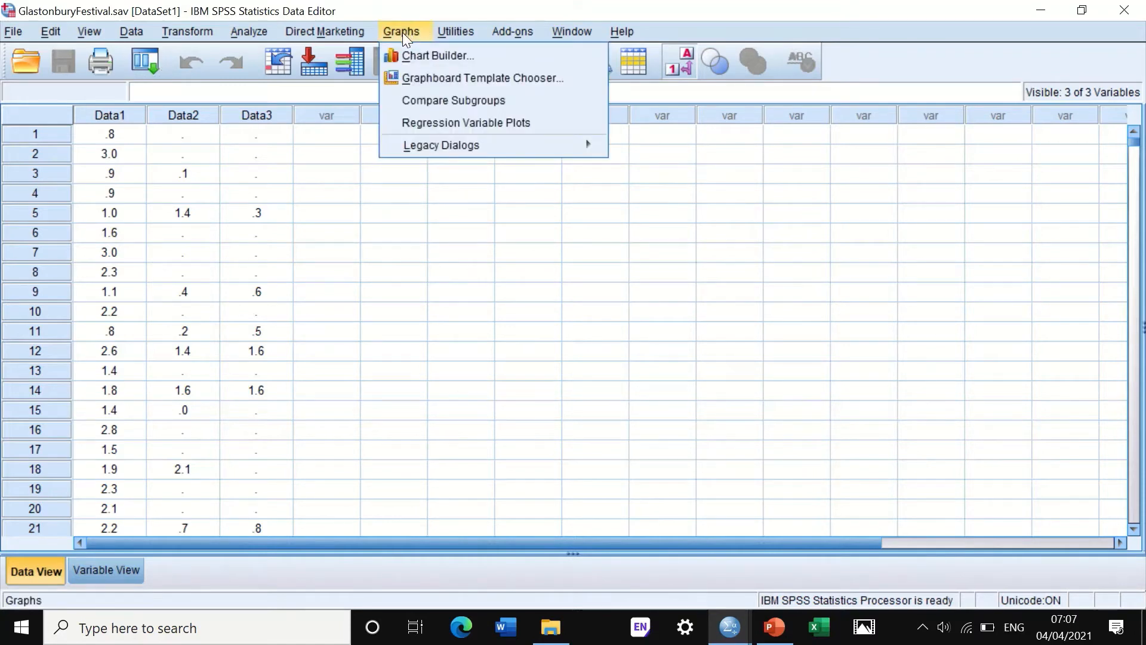
mouse_move(458, 145)
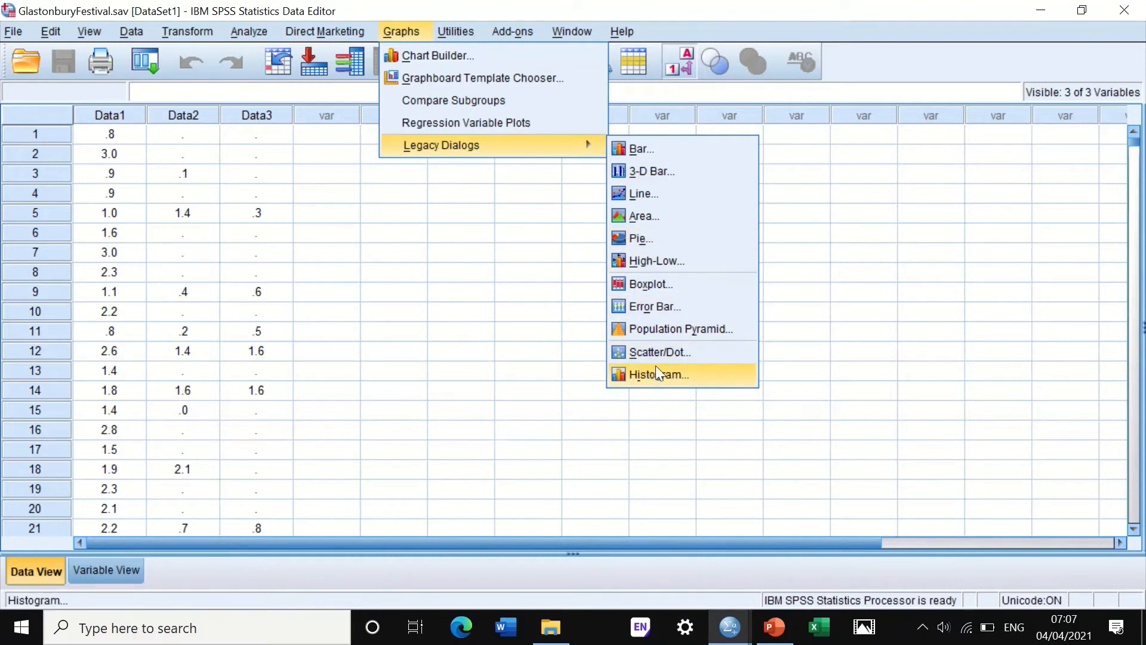
click(648, 284)
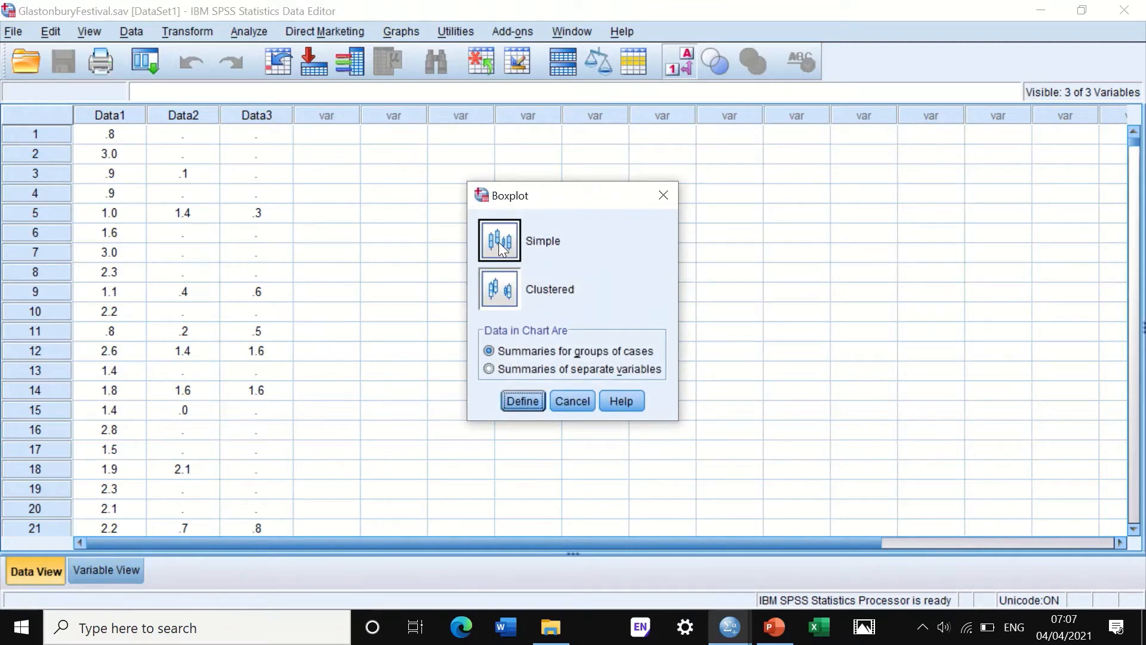
click(524, 370)
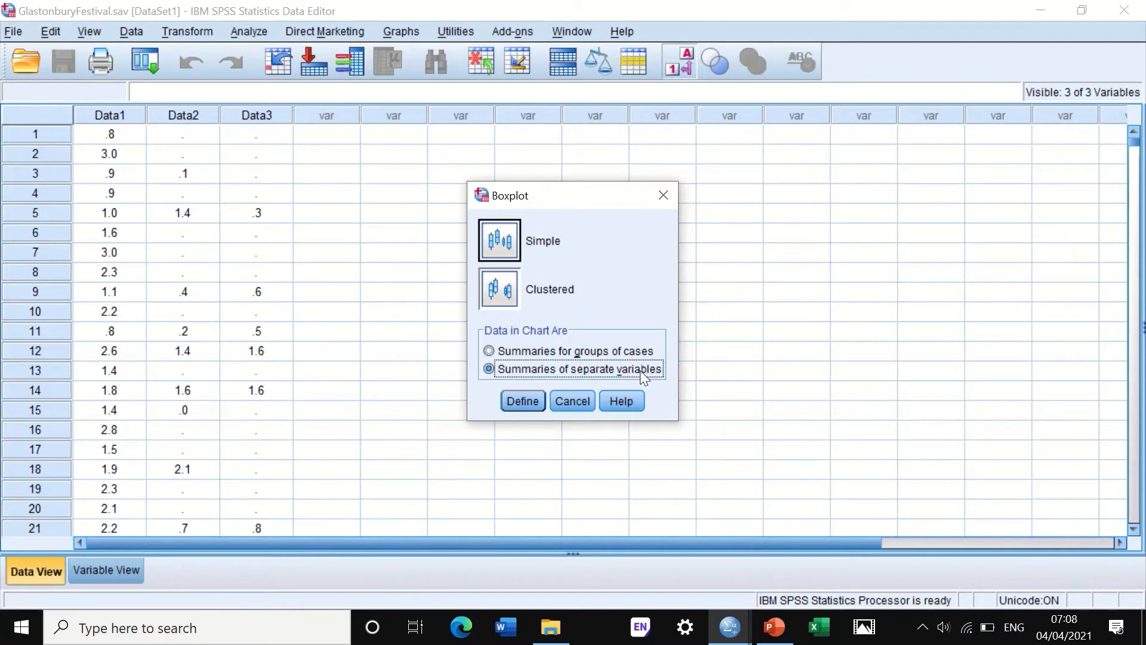
click(527, 406)
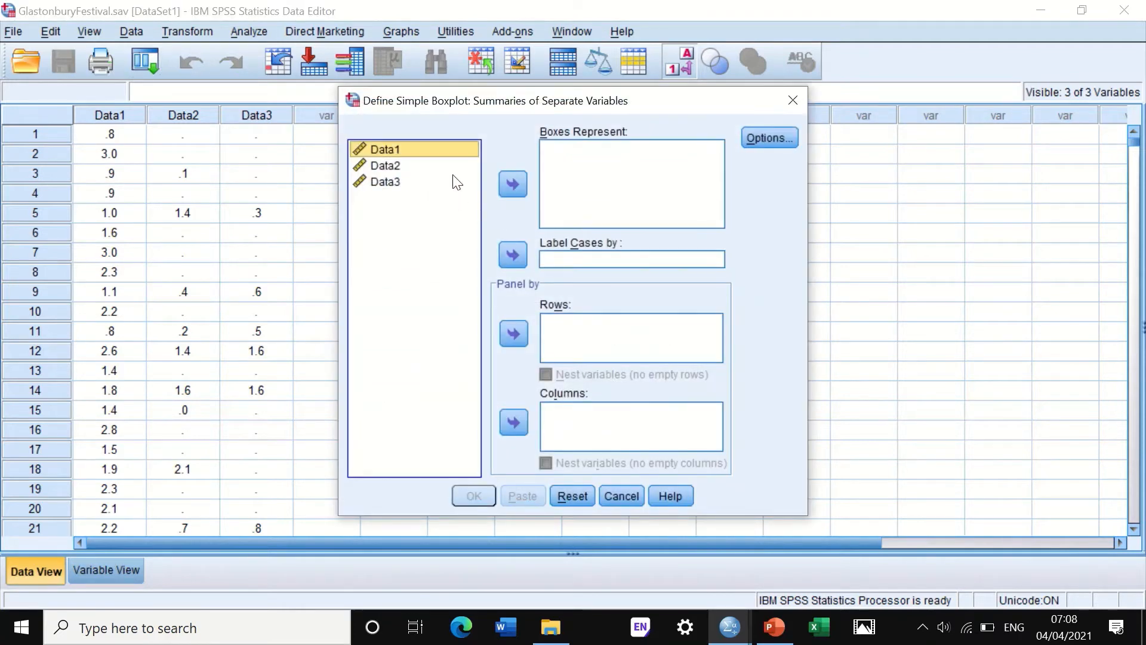
Have the boxes represent Data1, Data2 and Data3, keep listwise exclusion of missing values, and generate and review the boxplot.
shift+click(385, 168)
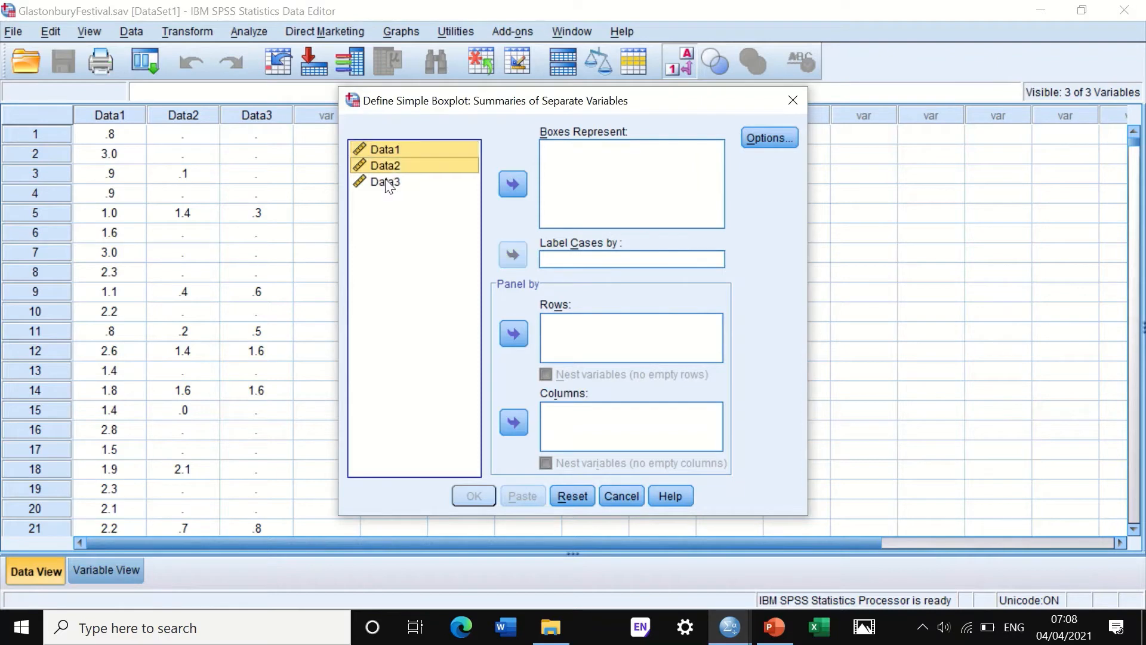
shift+click(385, 182)
click(512, 184)
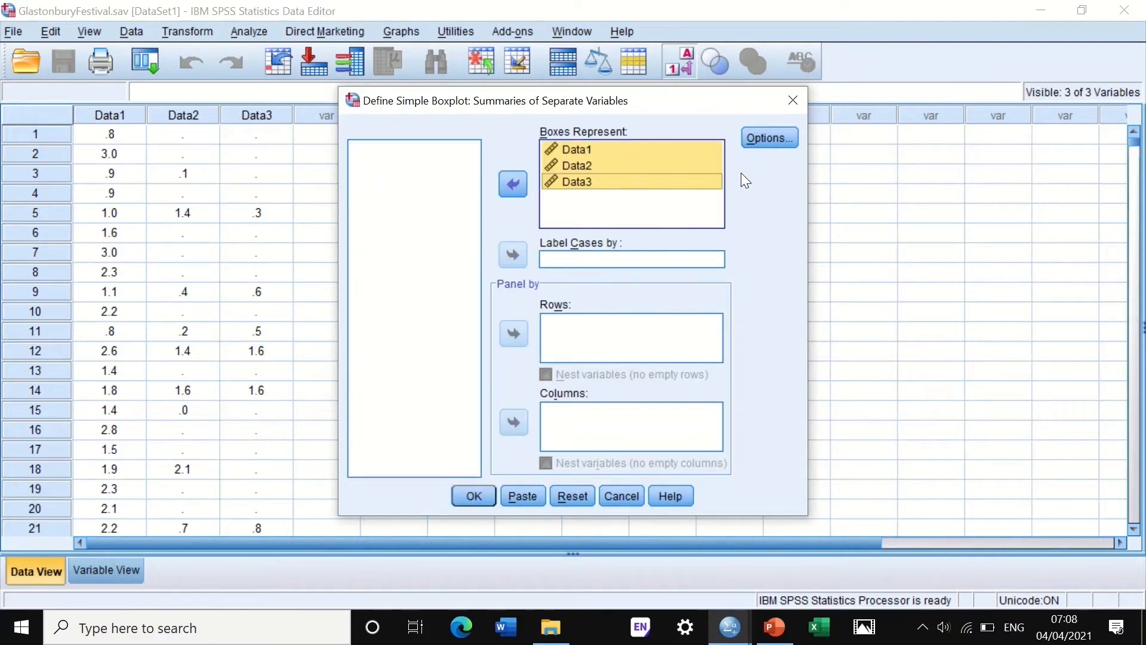
click(769, 137)
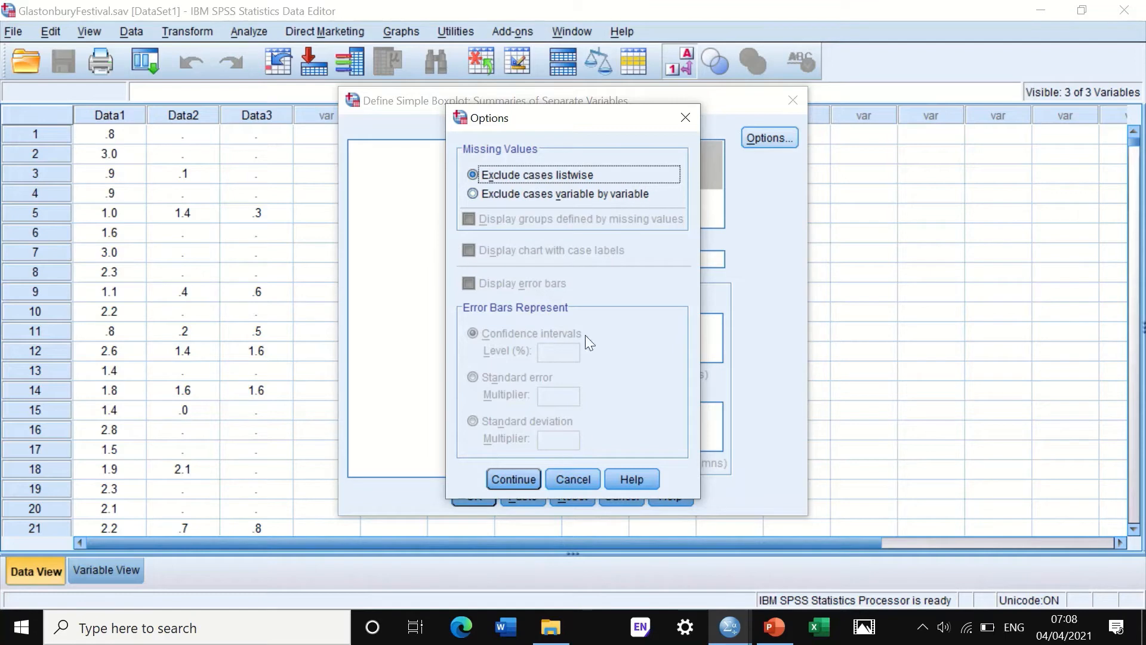
click(515, 481)
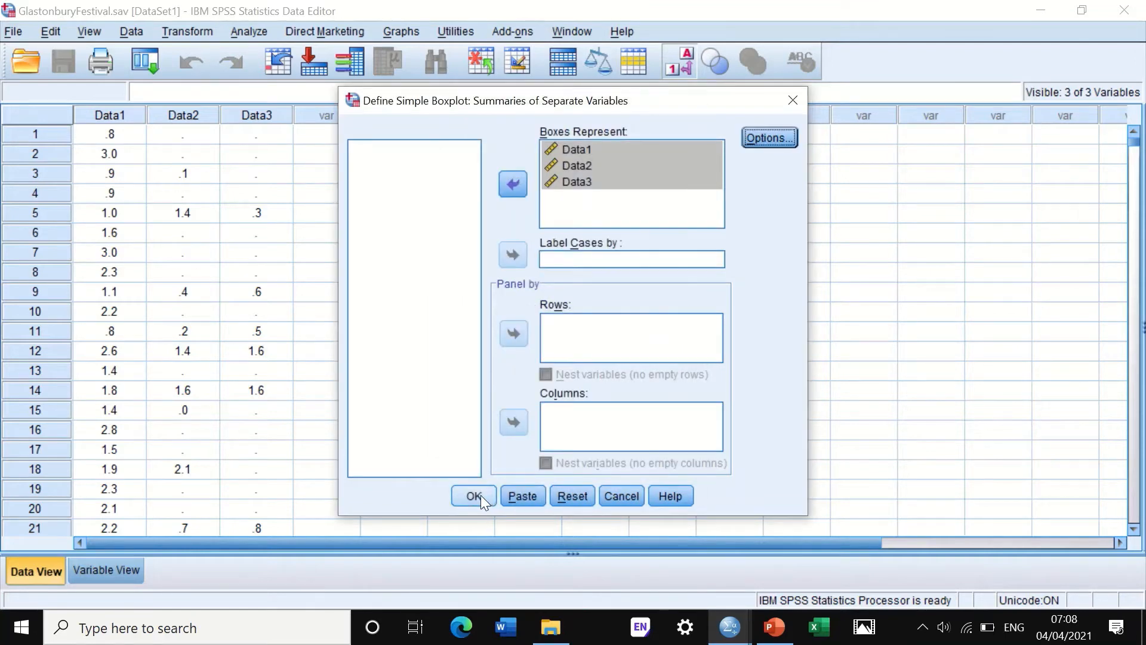
click(475, 496)
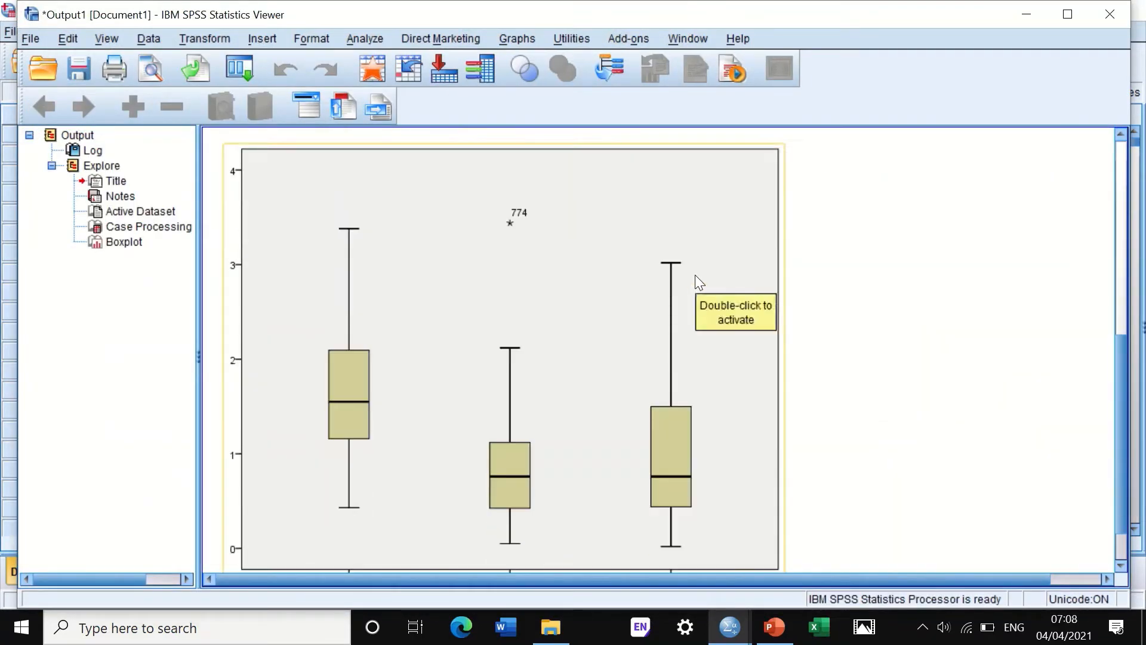
scroll(698, 274, down, 1)
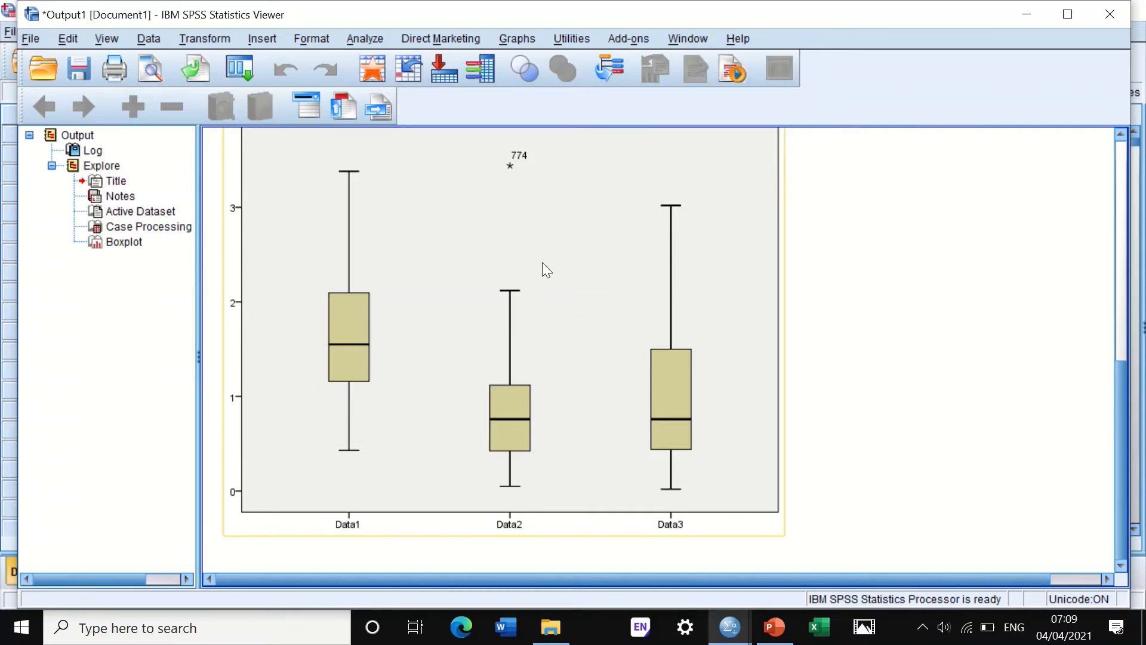
Start a new chart with Chart Builder, using the 1-D boxplot from the gallery.
click(513, 38)
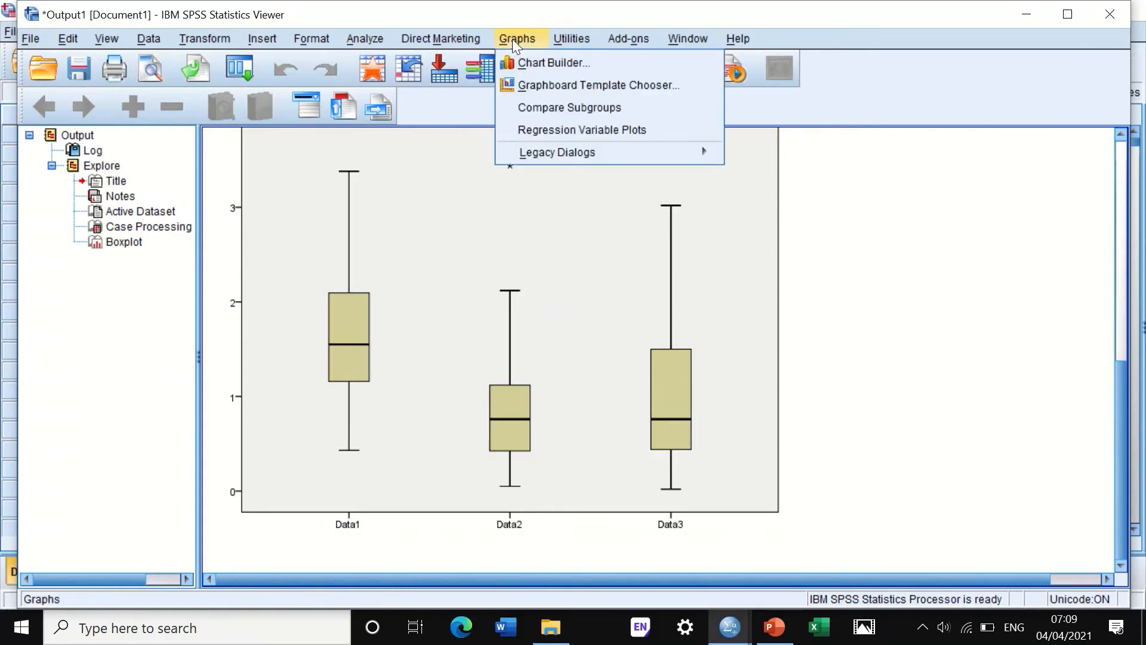
click(532, 65)
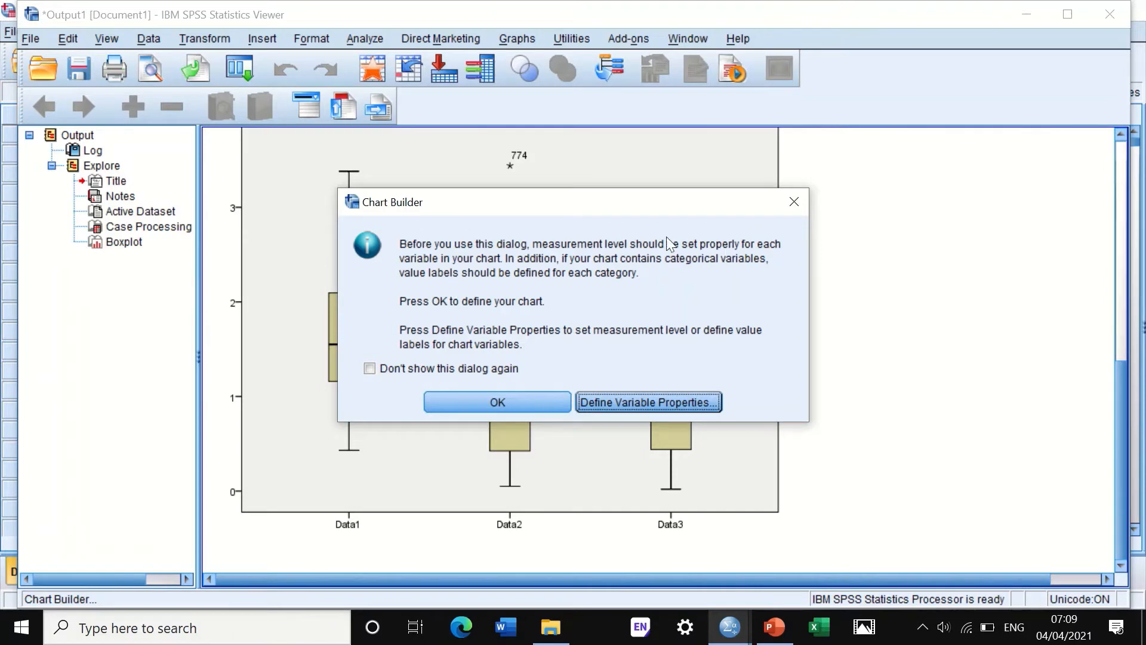
click(485, 403)
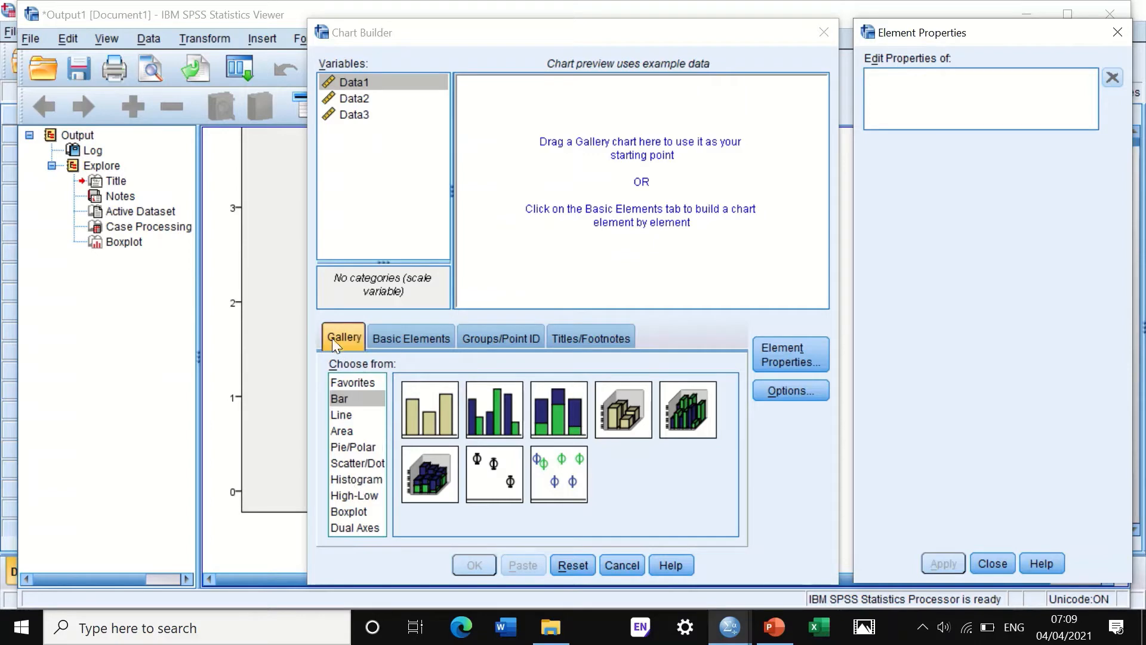
click(349, 512)
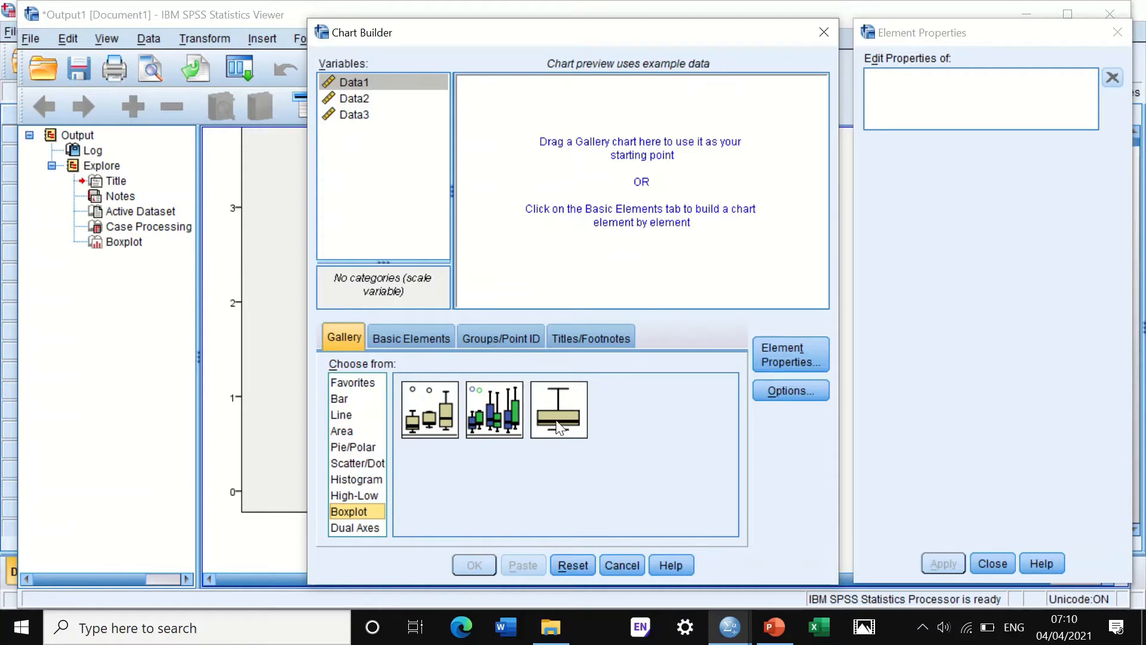
drag(558, 425, 602, 206)
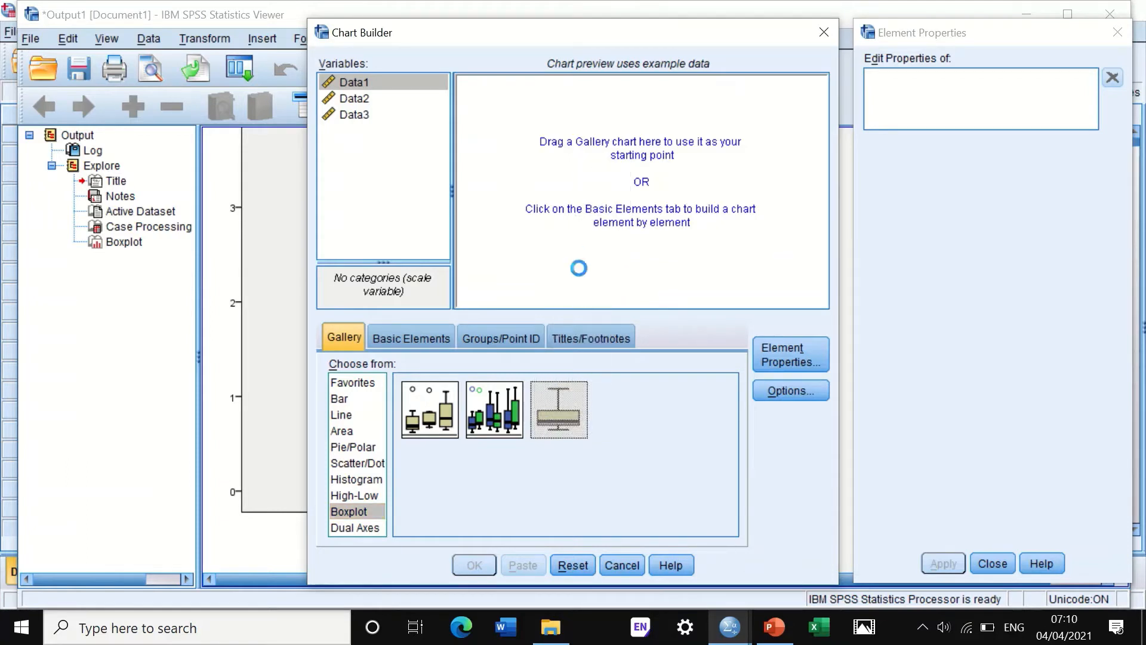
Assign Data3 to the axis of the 1-D boxplot, then generate and review the chart.
click(361, 123)
drag(362, 120, 486, 175)
drag(484, 180, 475, 176)
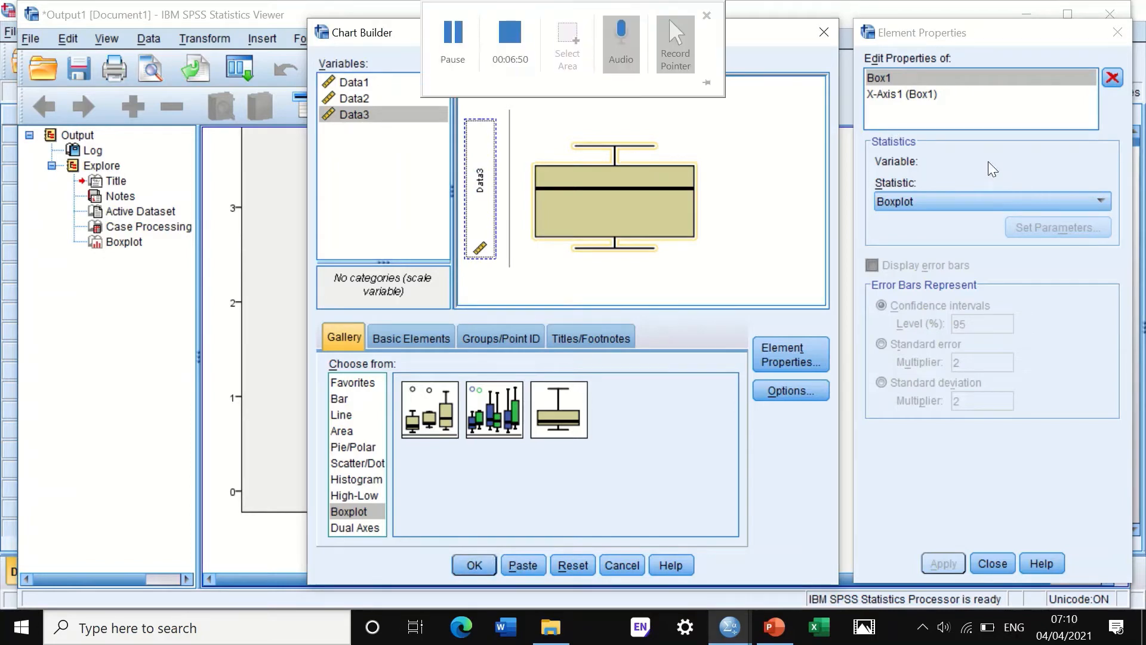
click(480, 566)
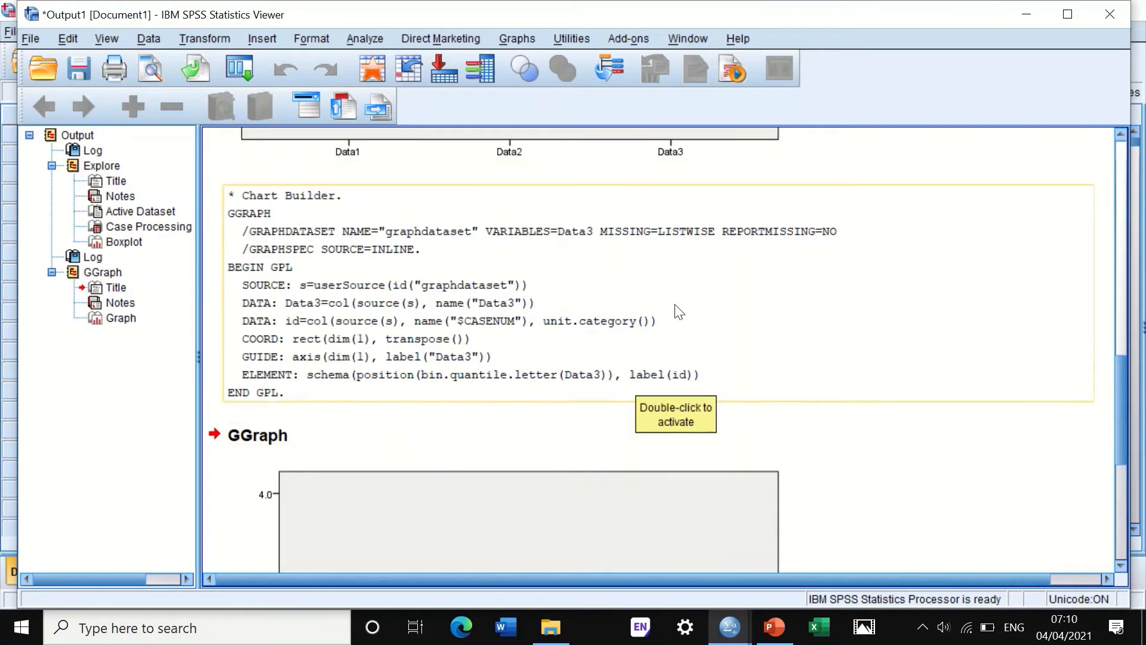
scroll(689, 288, down, 6)
scroll(689, 288, down, 2)
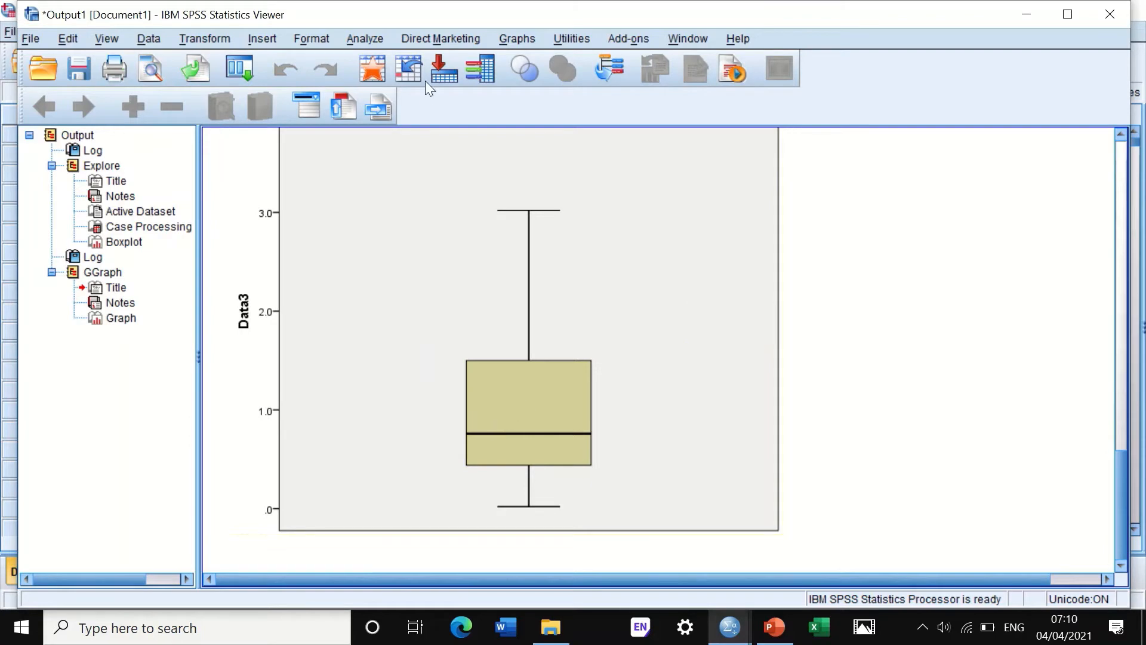
Start an Explore analysis with Data1, Data2 and Data3 as the dependent variables.
click(363, 39)
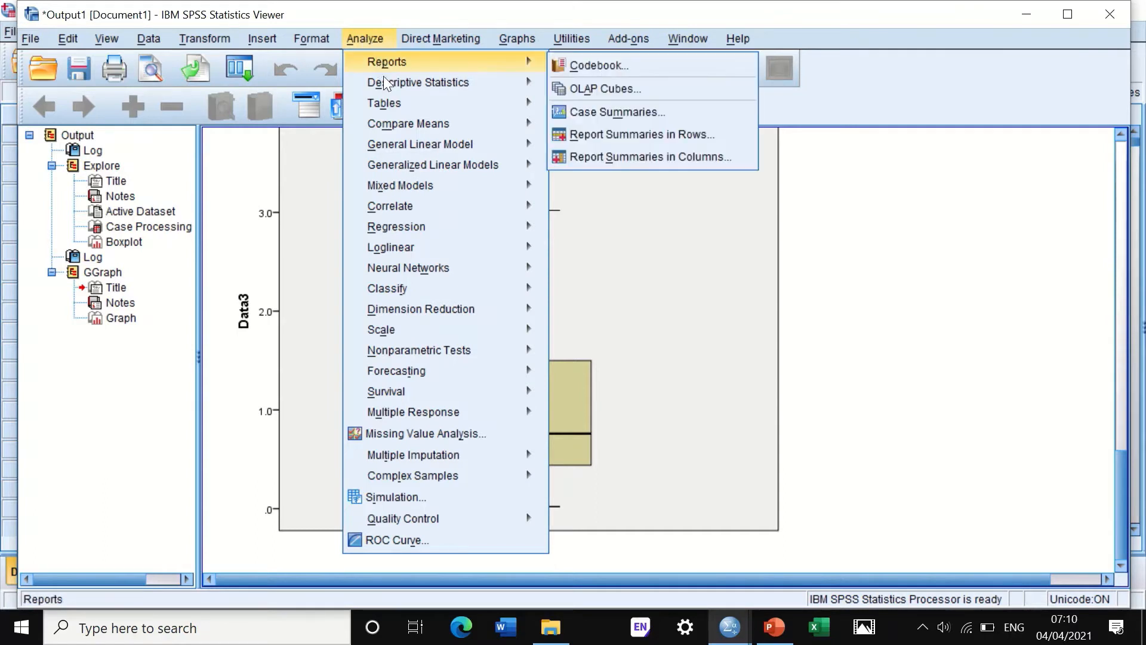
mouse_move(389, 86)
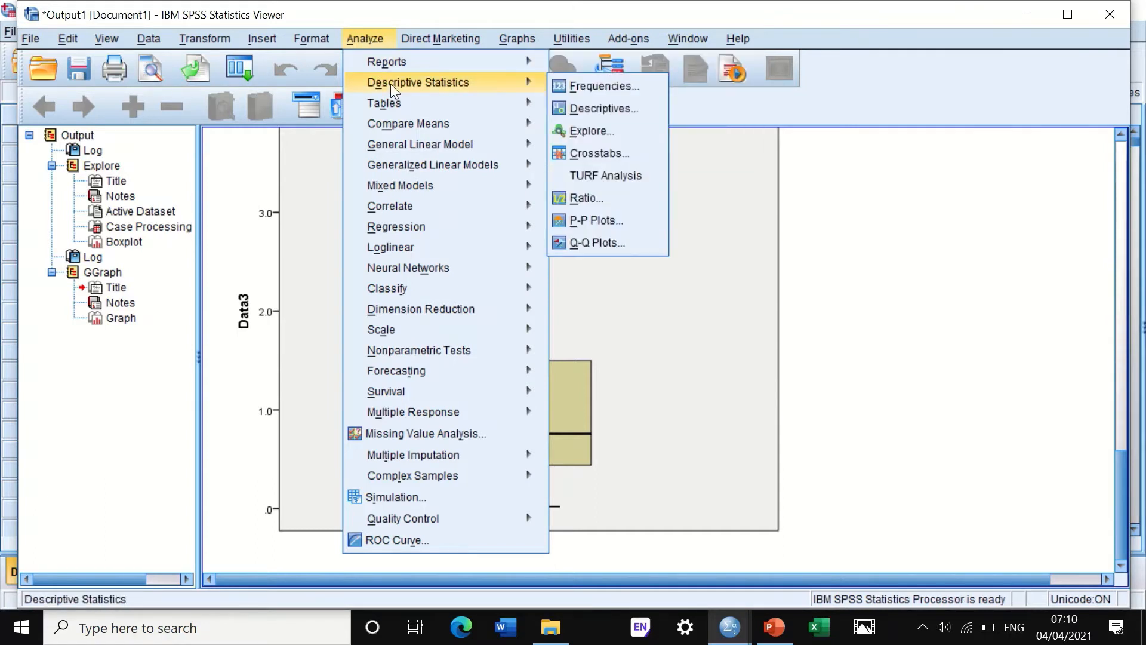
click(579, 135)
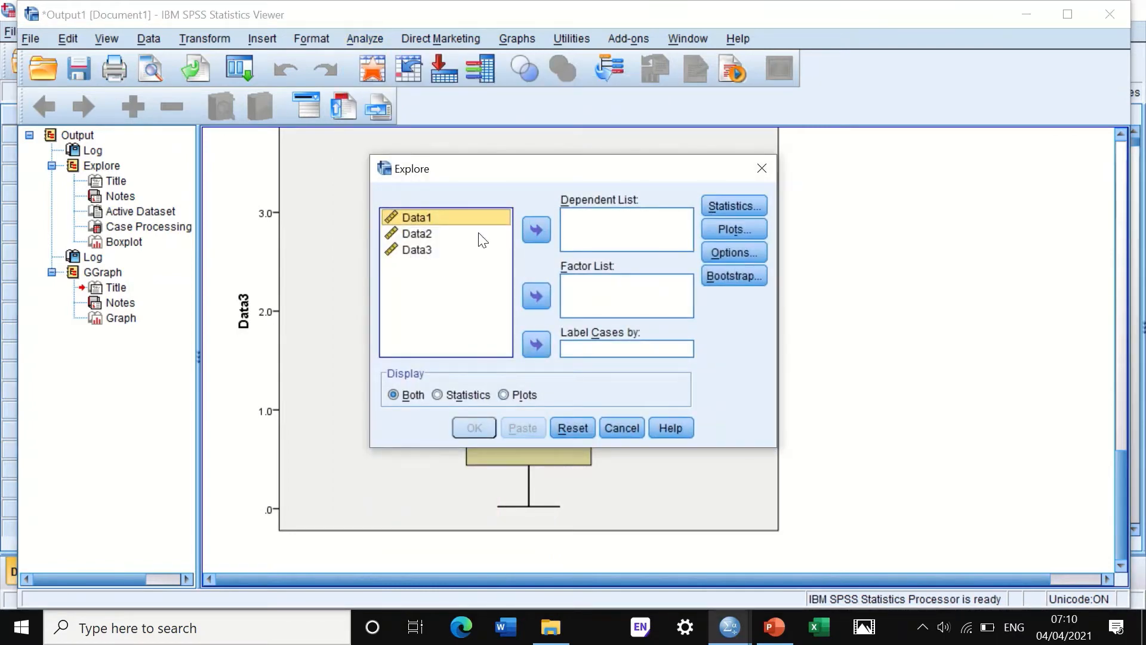
shift+click(419, 236)
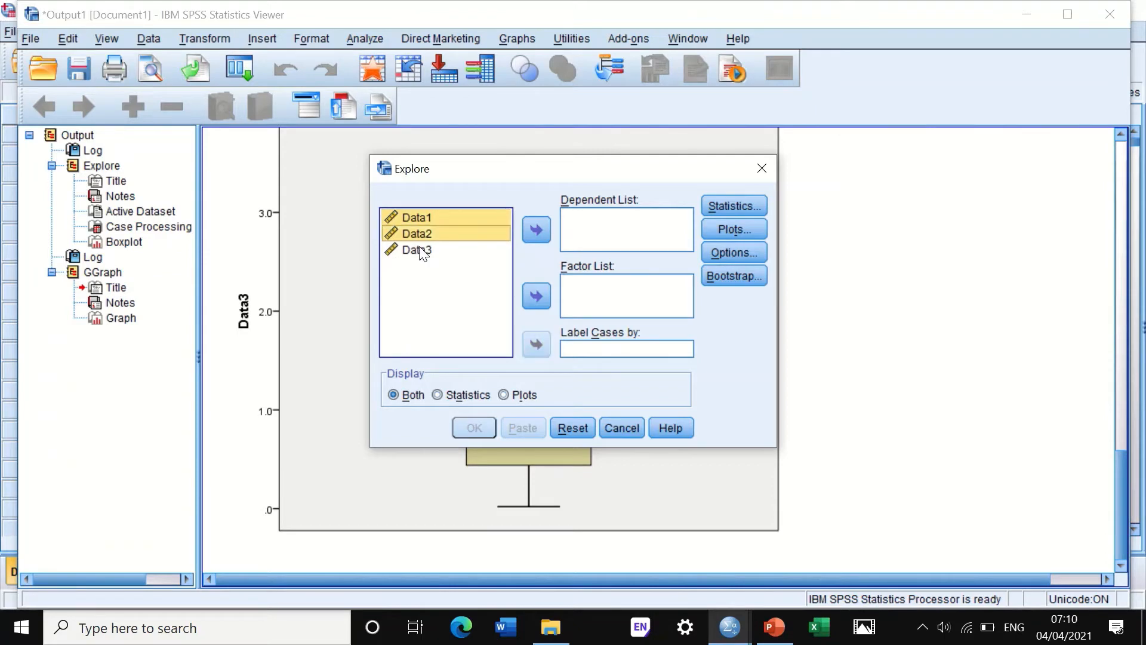
shift+click(418, 249)
click(531, 226)
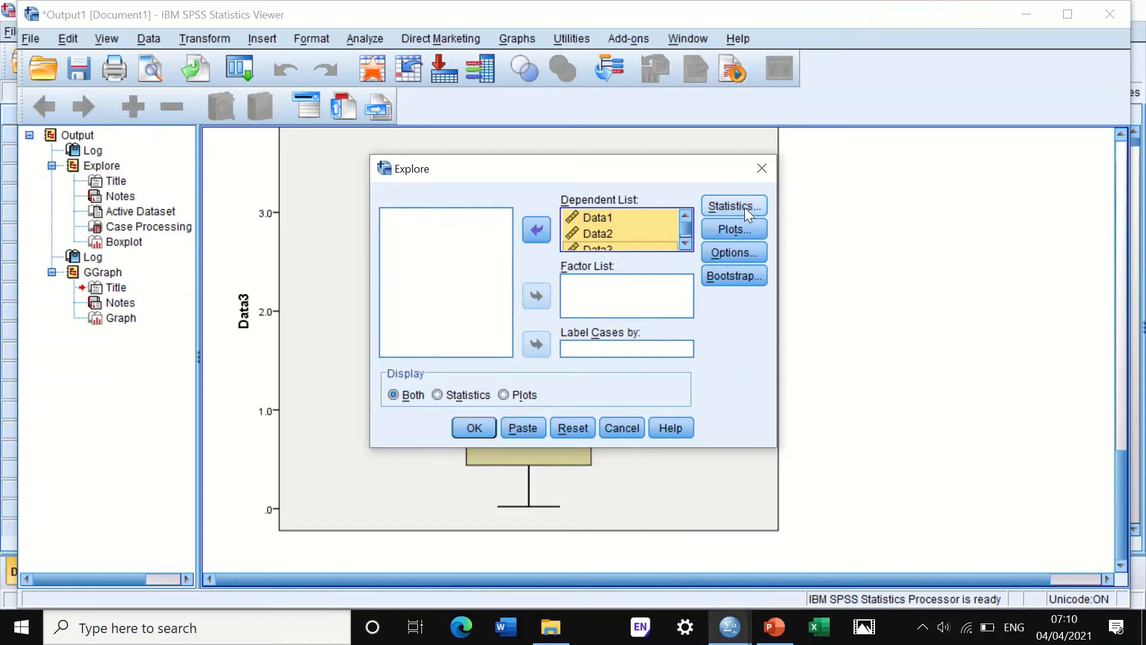
Keep descriptives with a 95% confidence interval for the mean, and exclude stem-and-leaf plots while keeping boxplots with factor levels together.
click(730, 209)
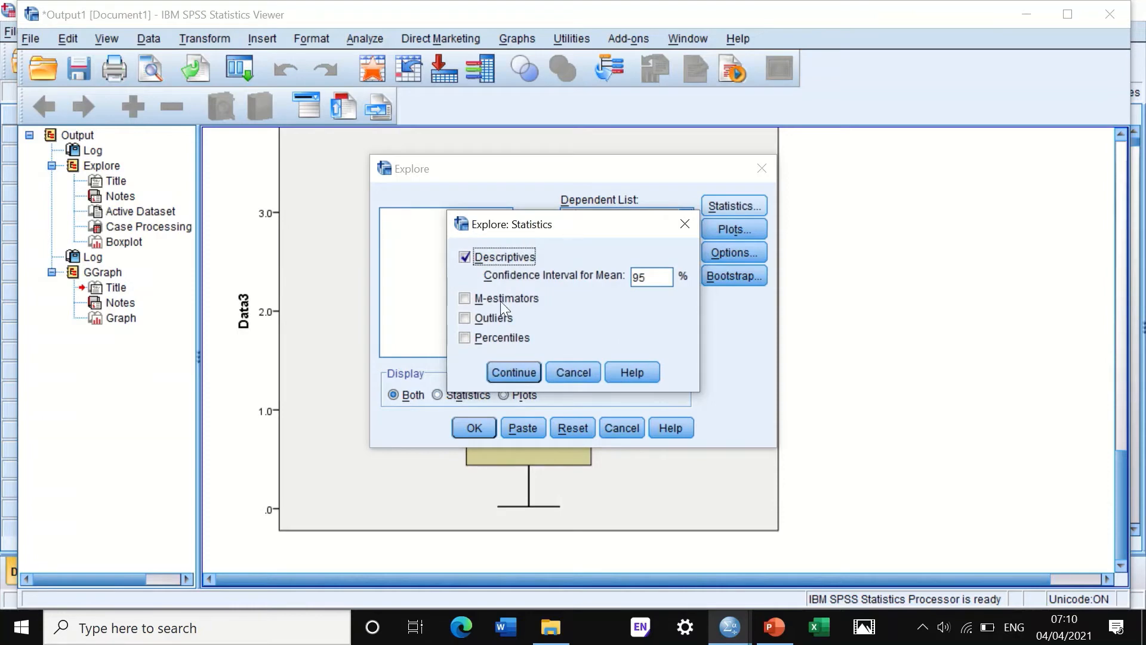
click(527, 368)
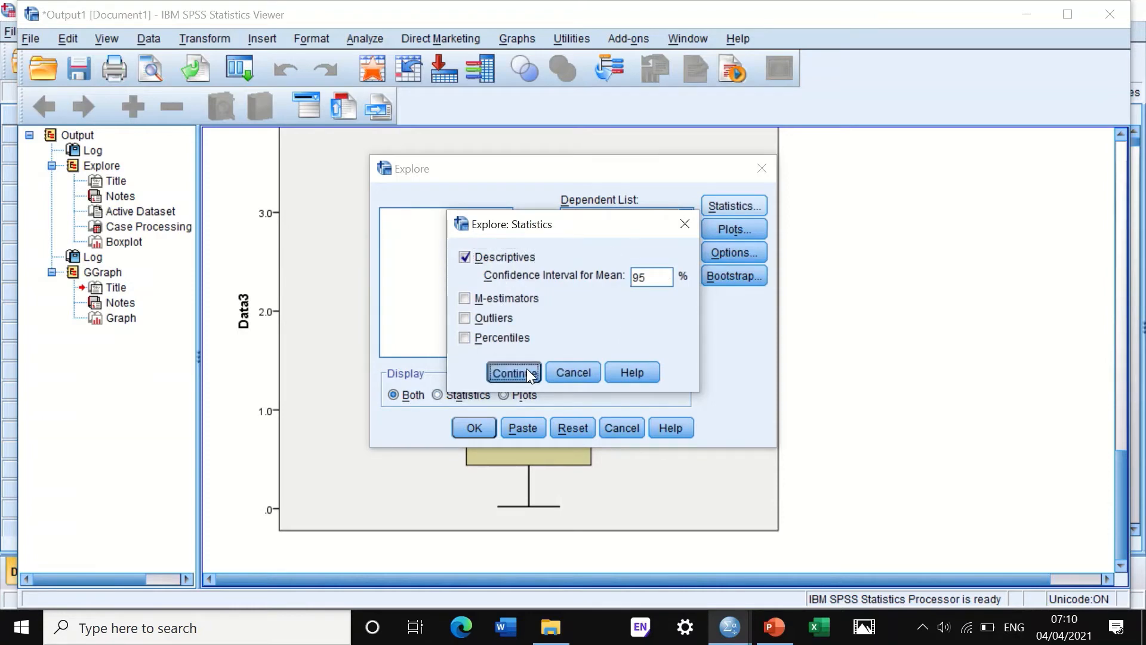
click(741, 228)
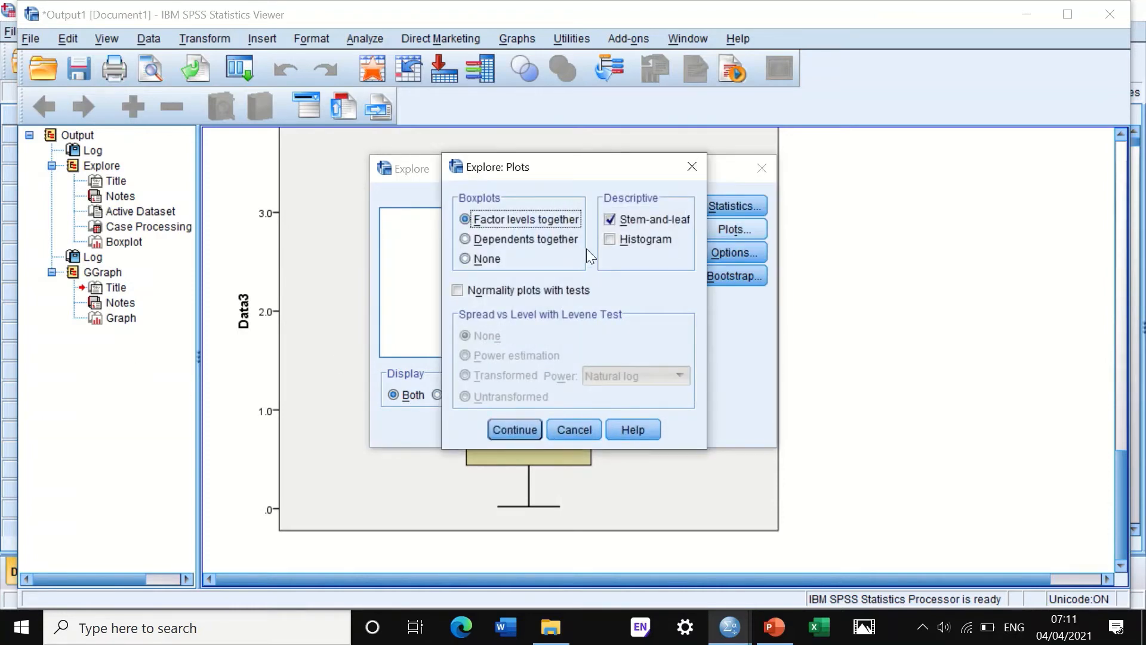
click(610, 220)
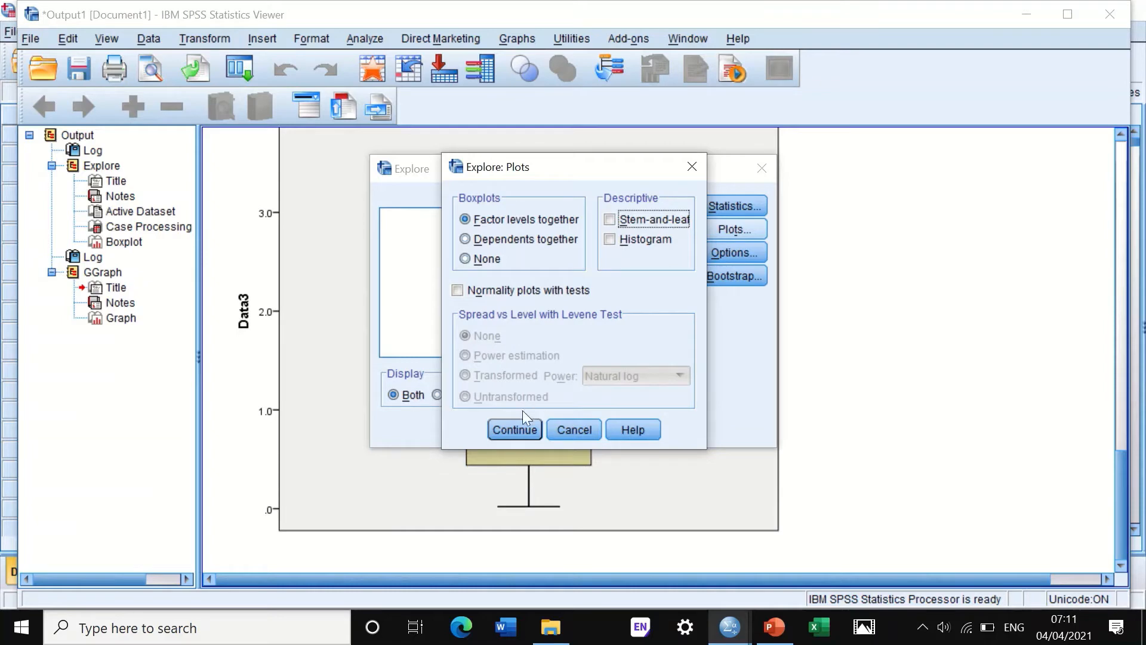
click(535, 431)
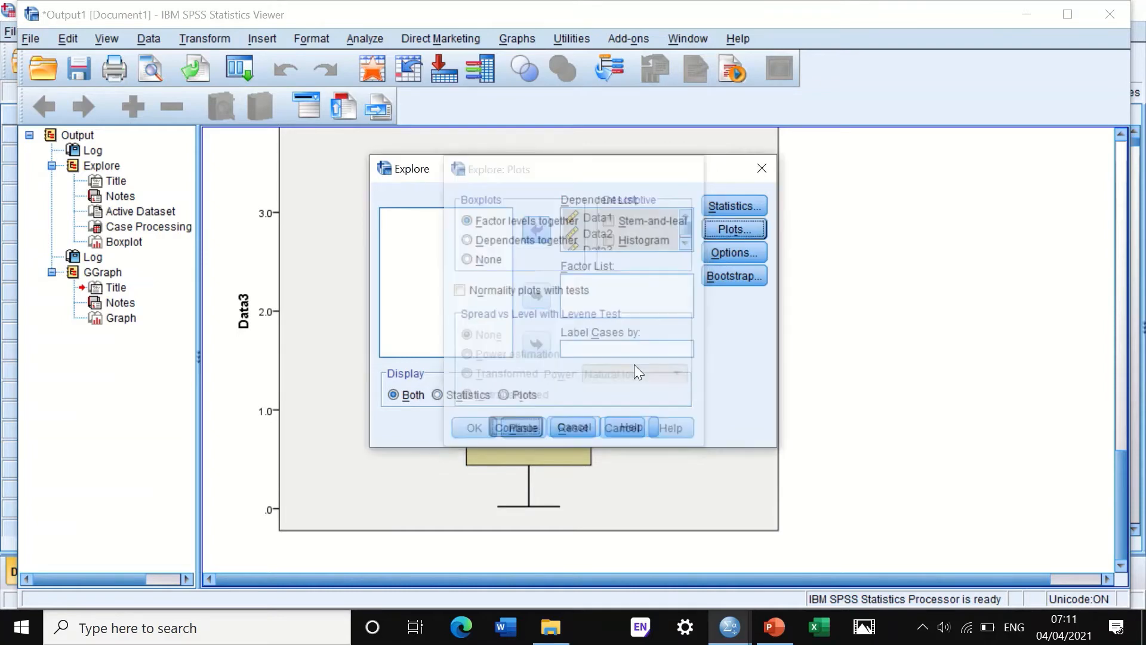
Keep listwise exclusion of missing values and run the Explore analysis.
click(723, 253)
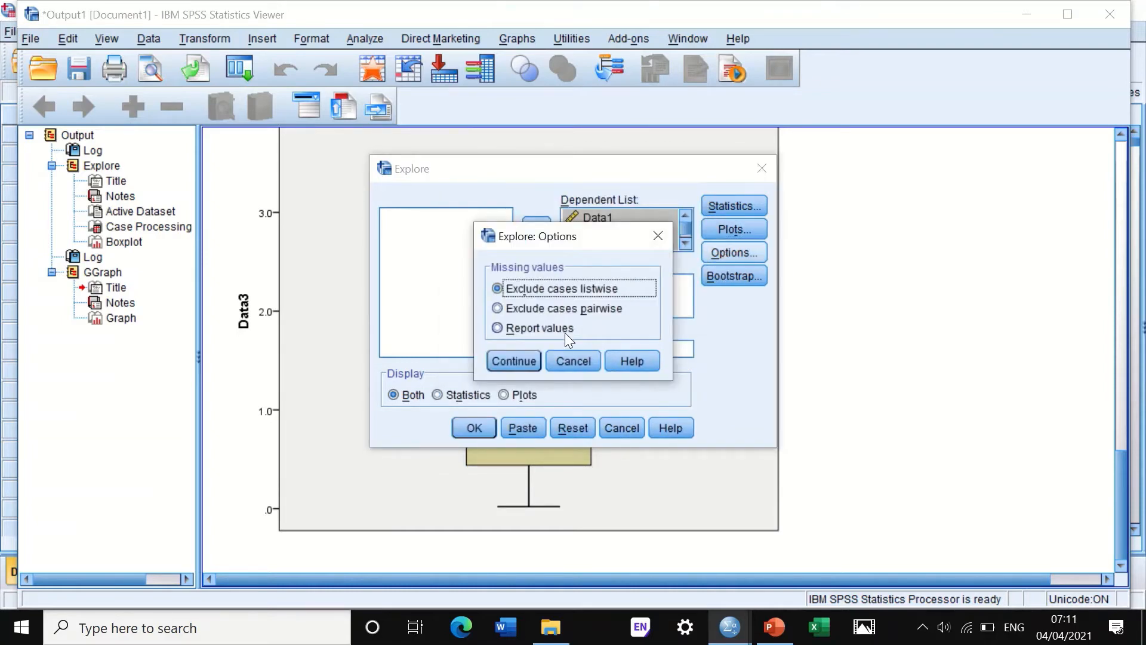
click(514, 363)
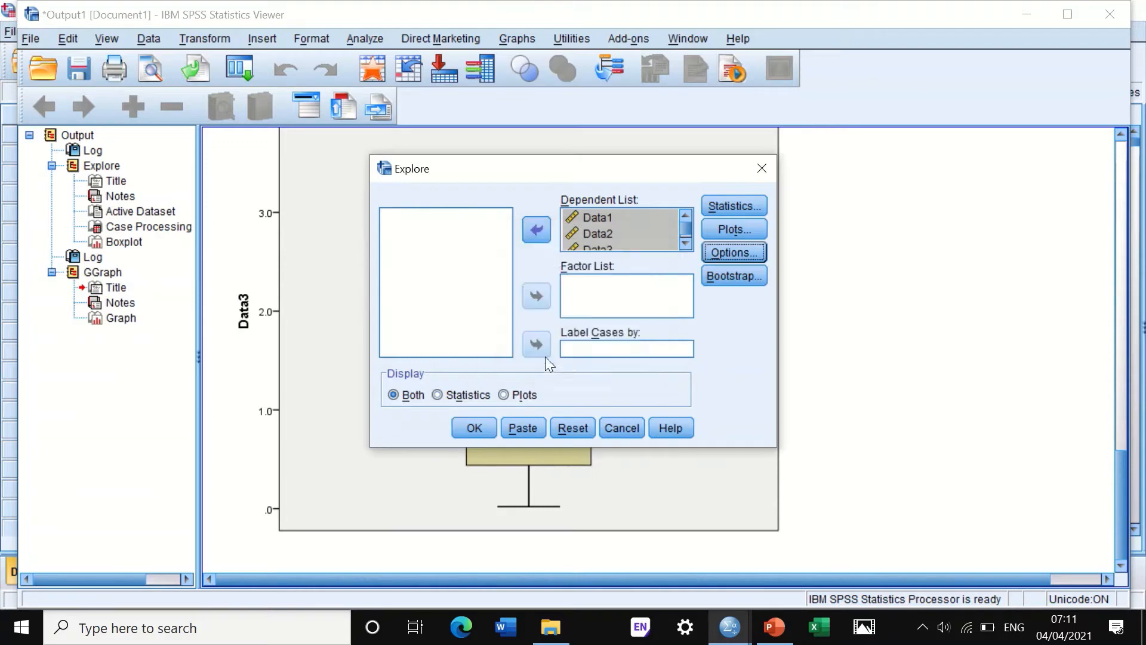
click(477, 430)
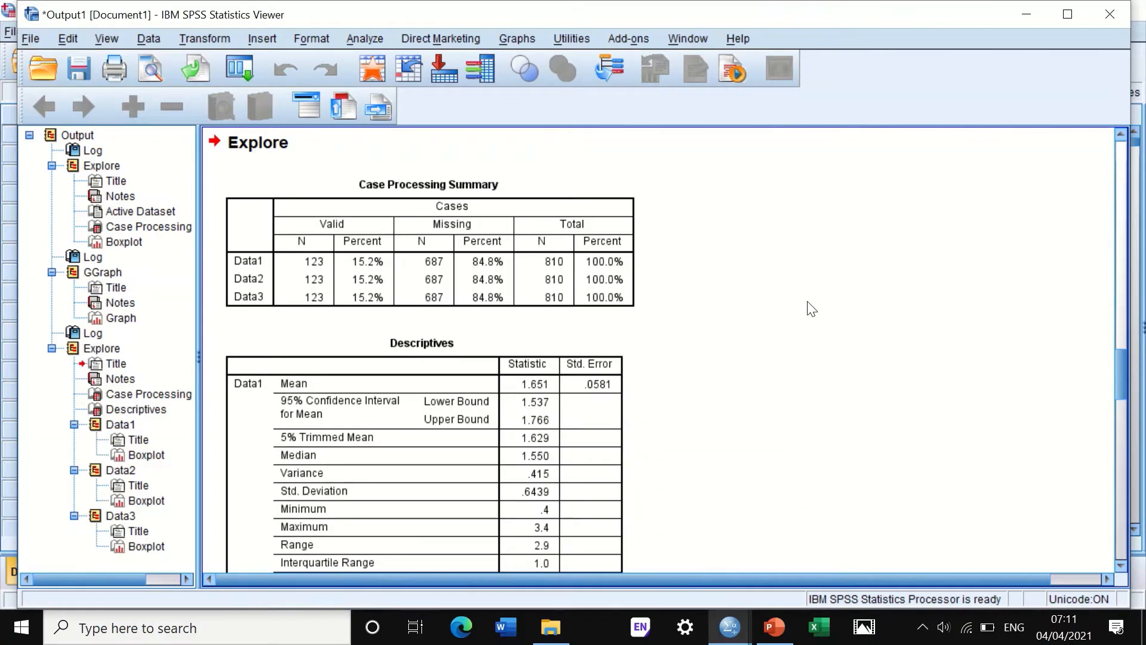
Examine the Case Processing Summary and the Descriptives table for Data1, Data2 and Data3 in the new Explore output.
scroll(786, 277, down, 10)
scroll(785, 283, down, 3)
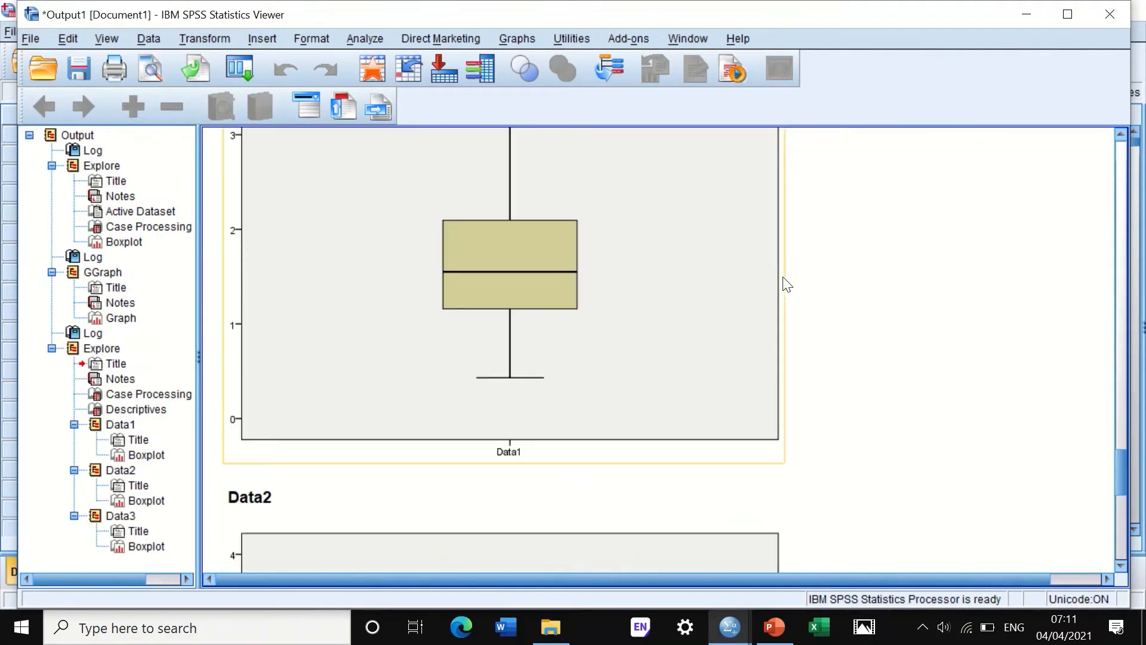
scroll(786, 283, up, 15)
scroll(786, 283, down, 6)
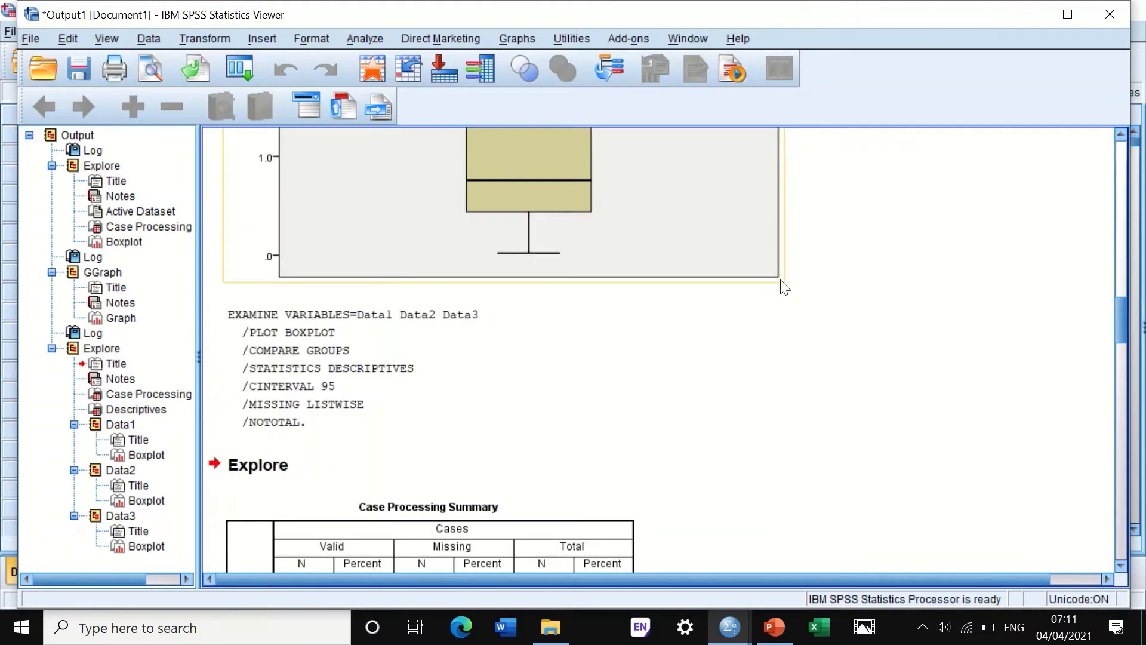
click(604, 255)
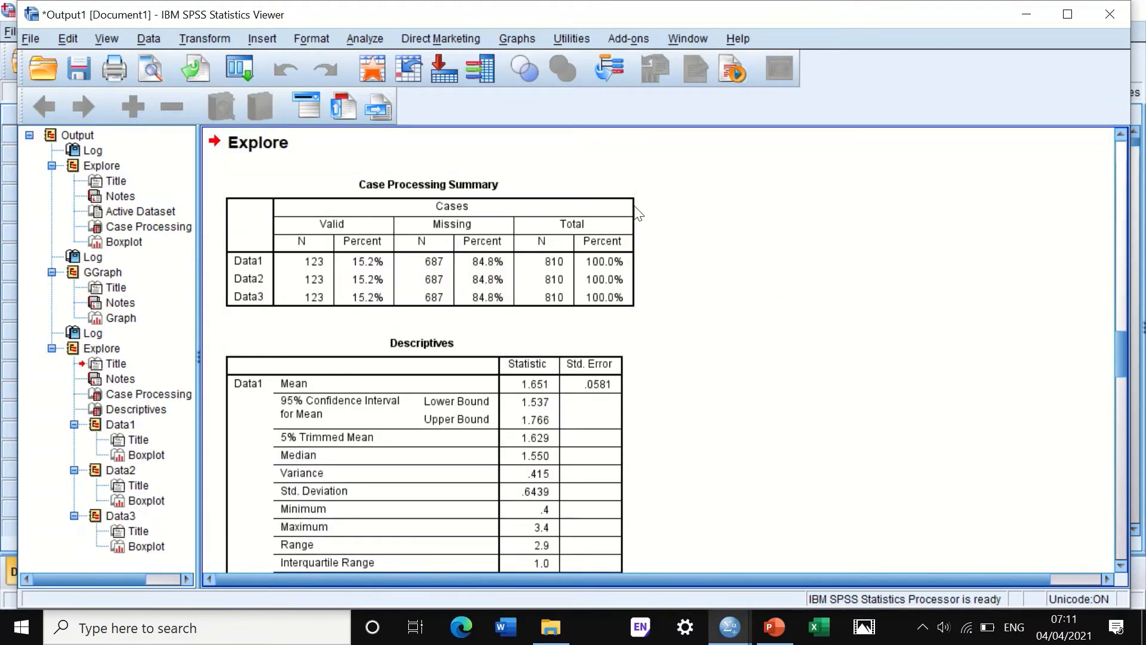
scroll(486, 230, down, 3)
click(485, 230)
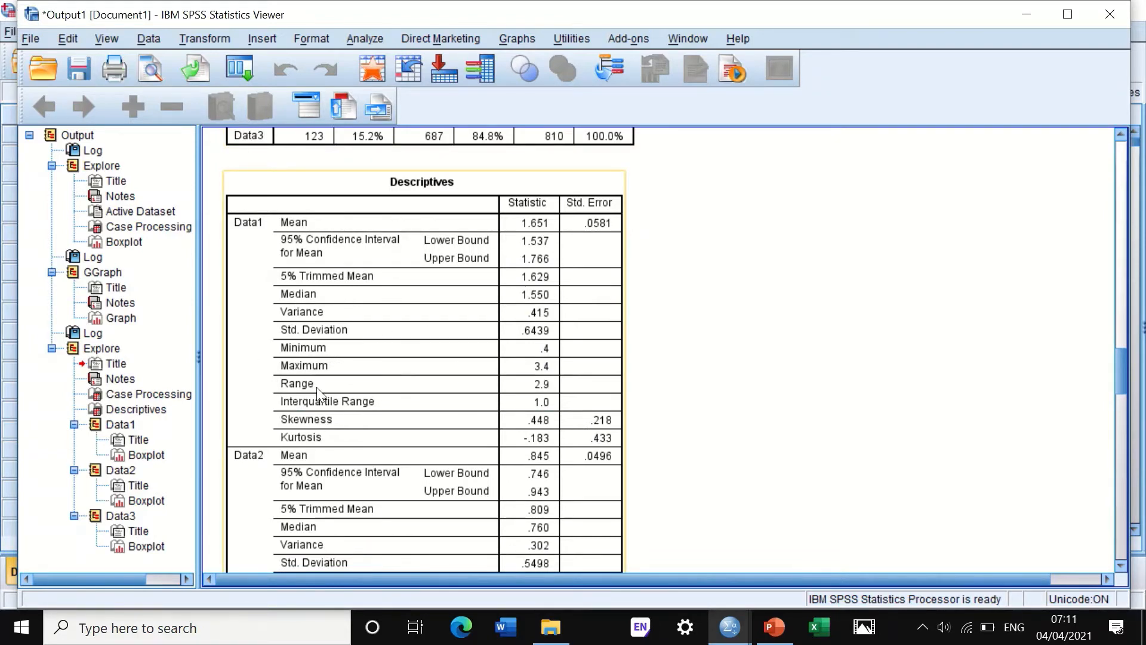
scroll(322, 387, down, 7)
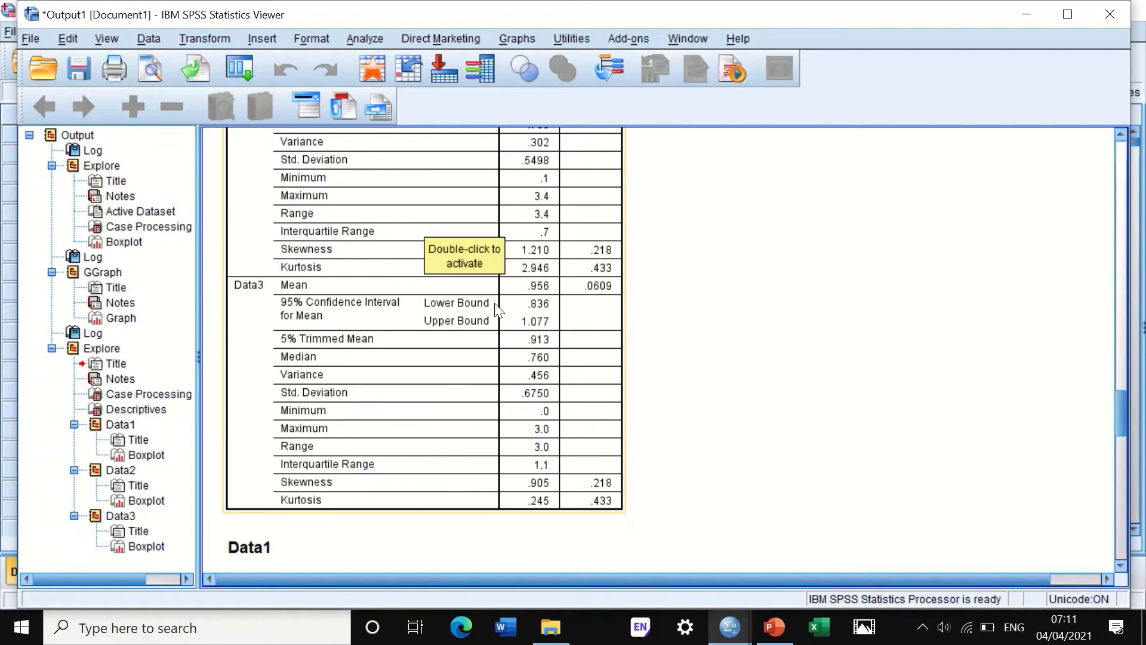
Examine the separate Data1, Data2 and Data3 boxplots in the Explore output for shape and outliers.
scroll(463, 338, down, 4)
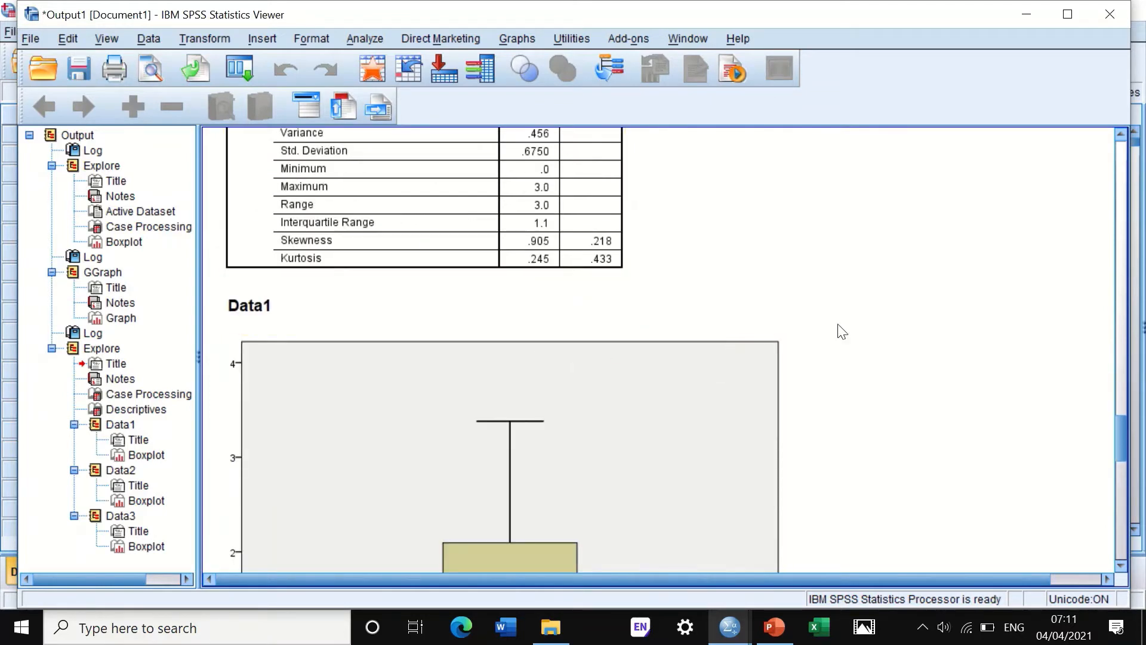
scroll(504, 339, down, 4)
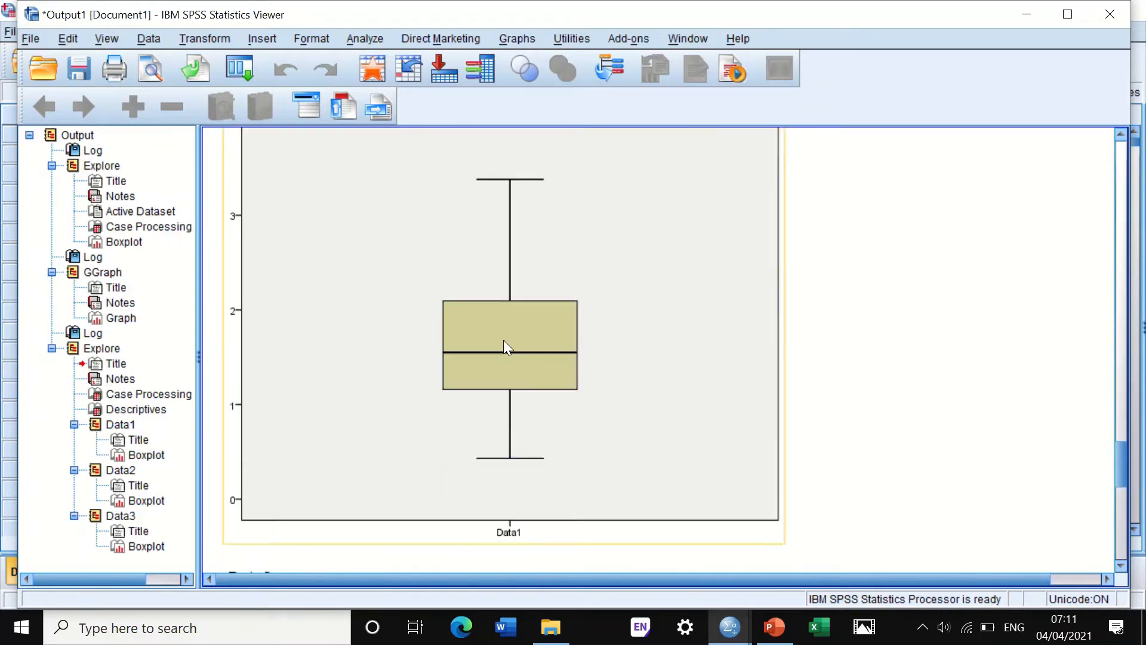
scroll(515, 344, up, 4)
scroll(305, 335, down, 3)
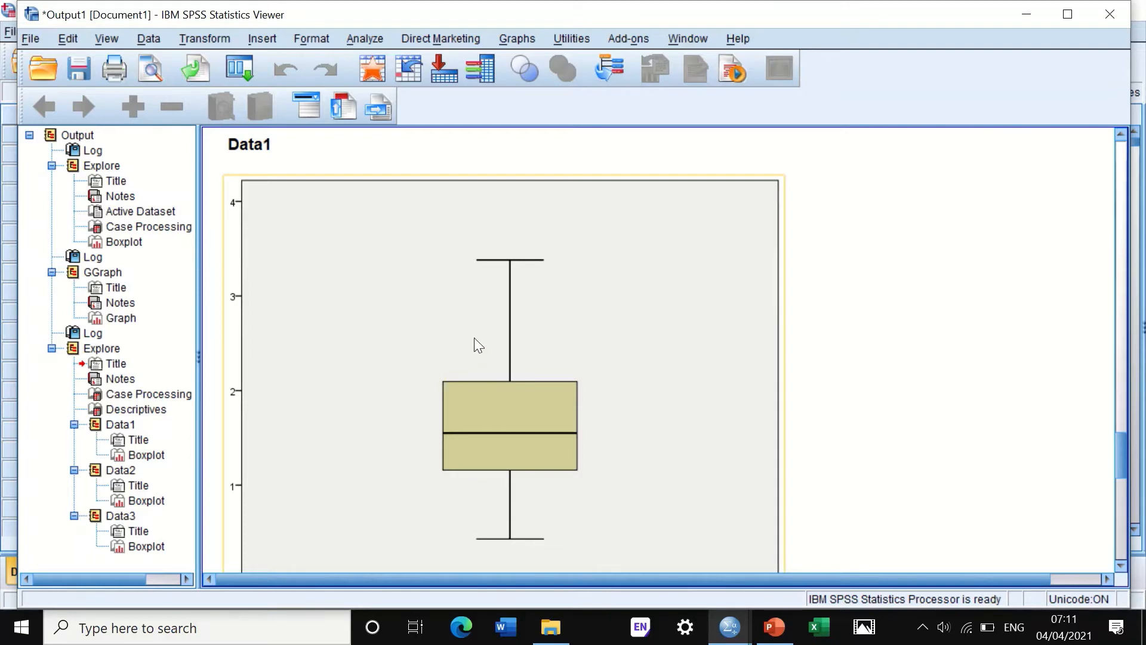
scroll(478, 345, down, 6)
scroll(489, 354, up, 12)
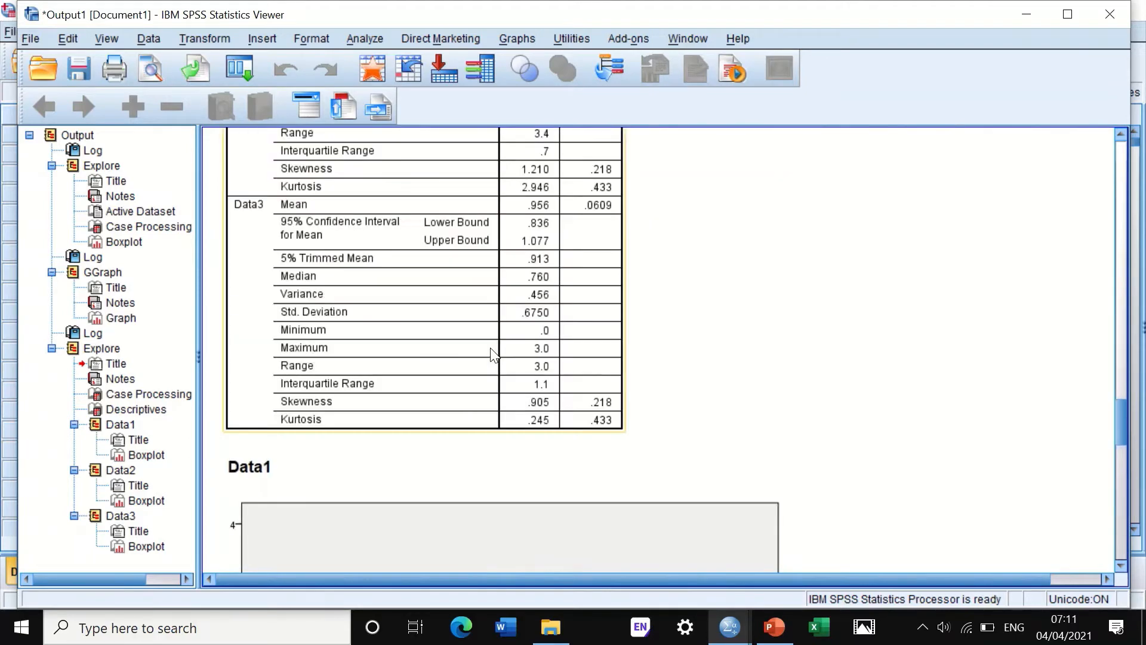
scroll(490, 353, down, 15)
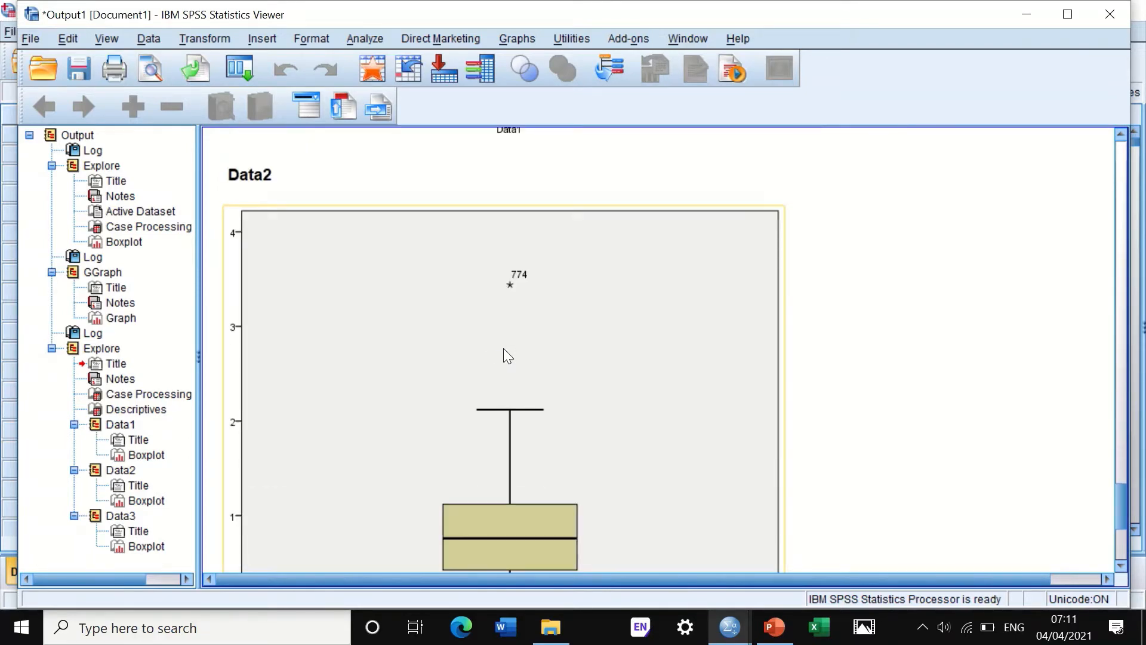
scroll(504, 349, down, 10)
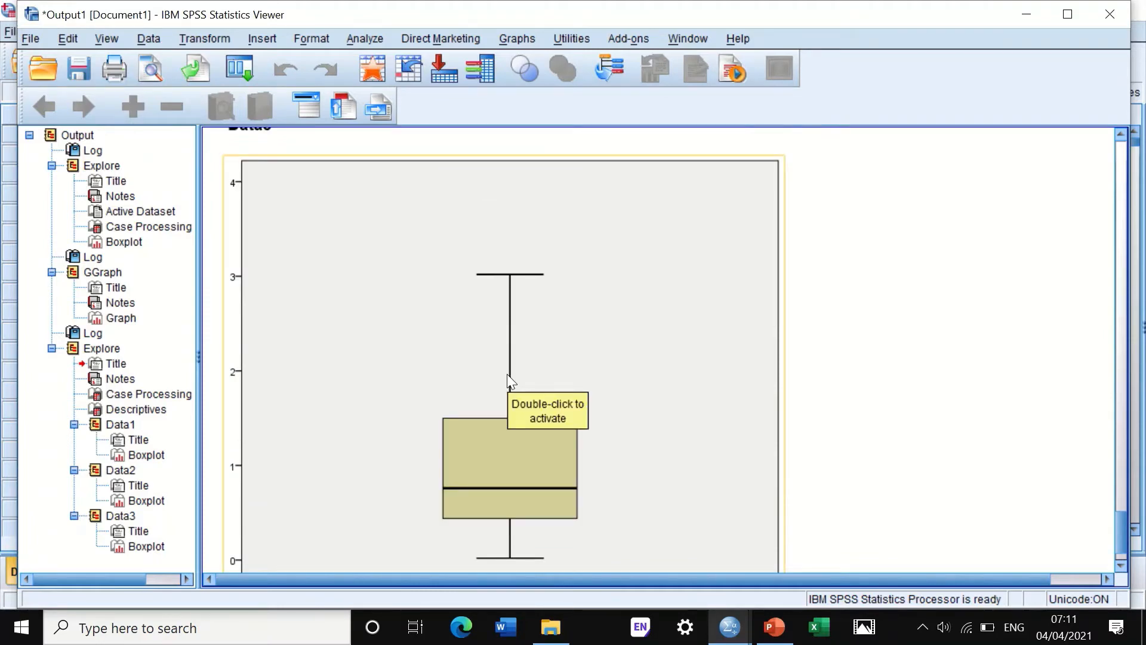
scroll(574, 381, up, 8)
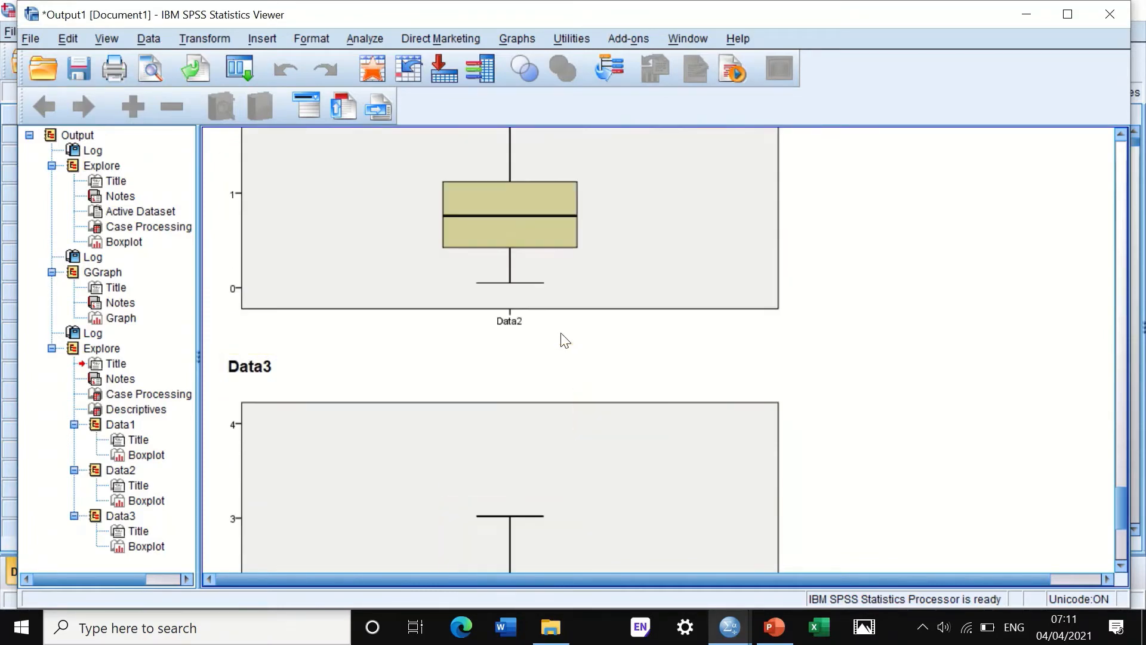
scroll(535, 385, up, 2)
scroll(535, 385, down, 6)
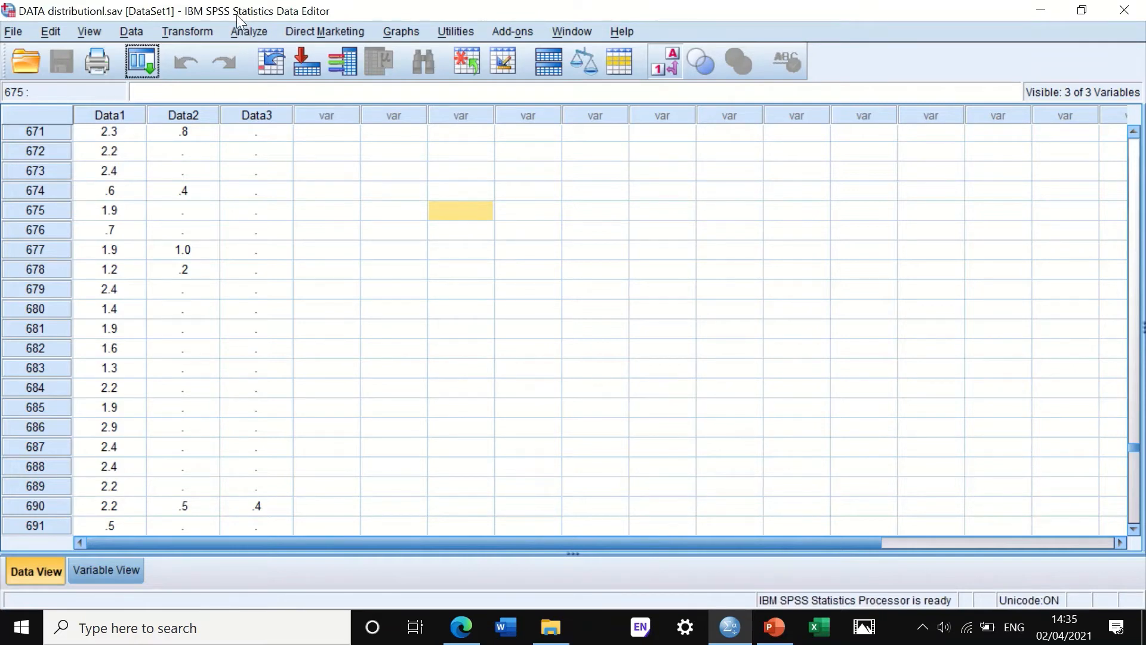
Generate a Q-Q plot of Data1 against the normal distribution with parameters estimated from the data, and review the plot.
click(246, 27)
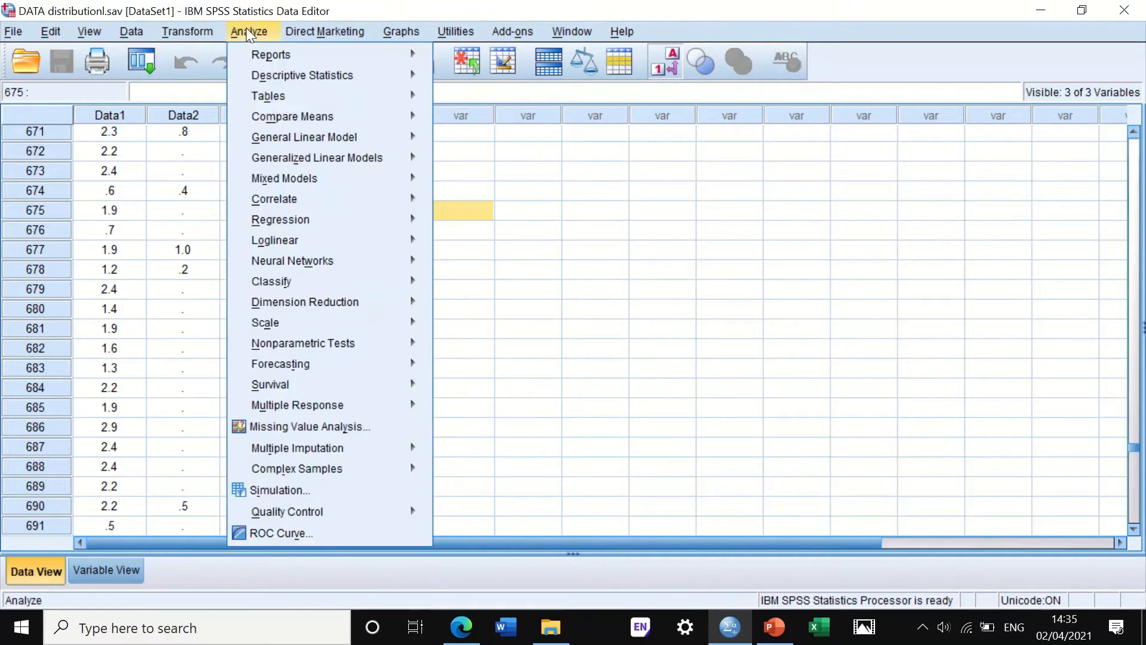
mouse_move(253, 52)
mouse_move(254, 81)
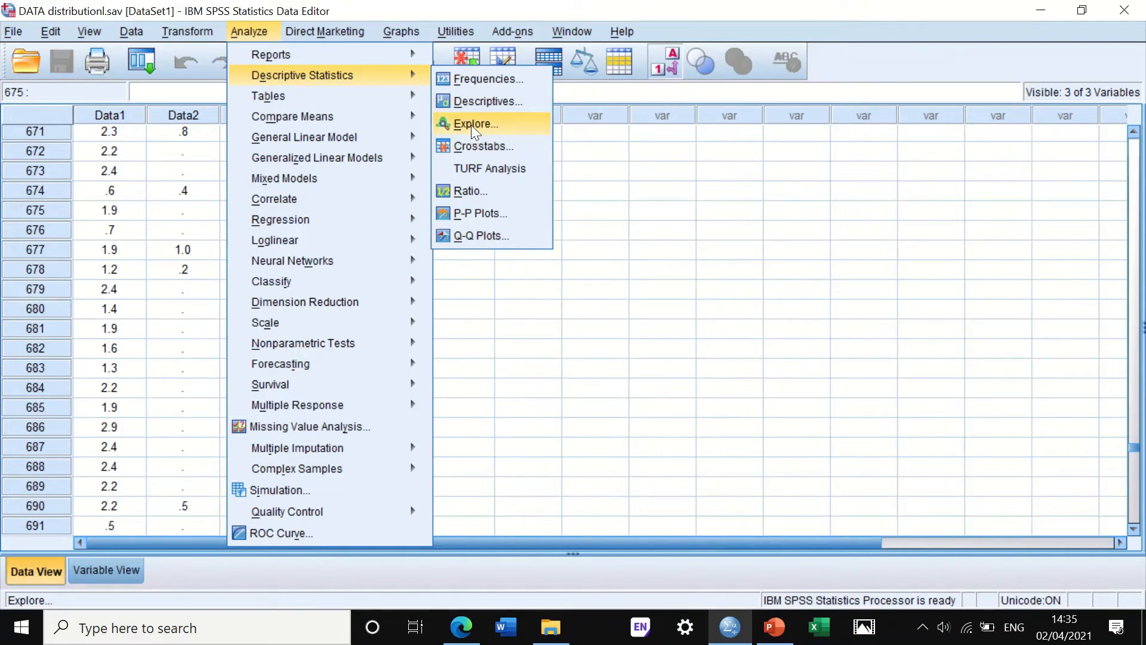
click(485, 239)
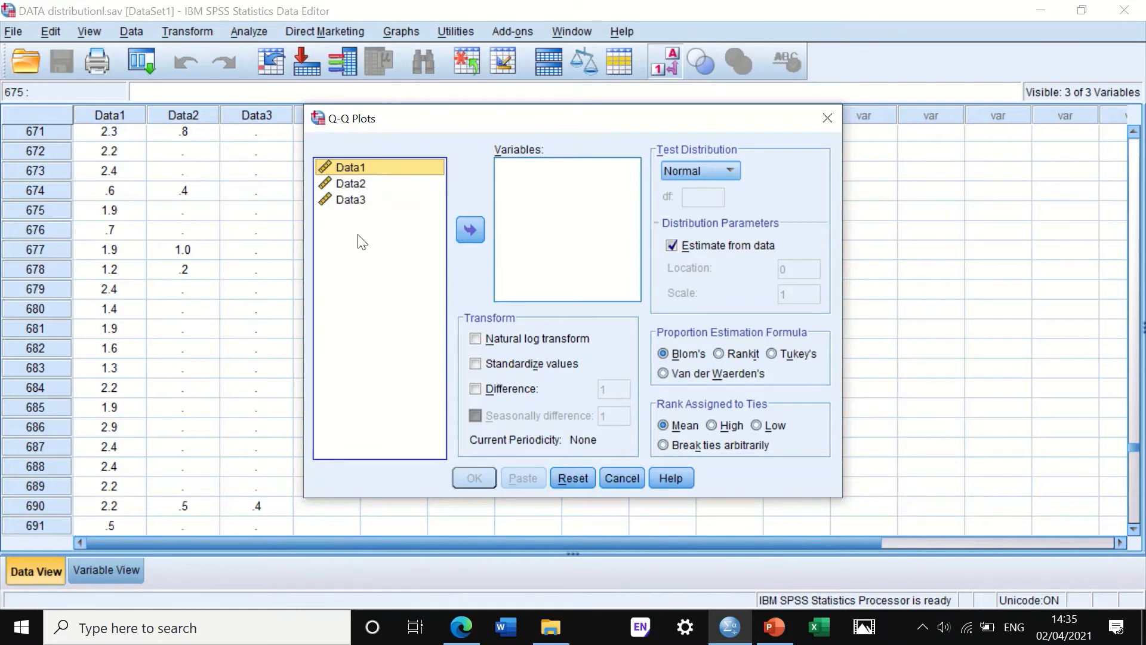
click(471, 231)
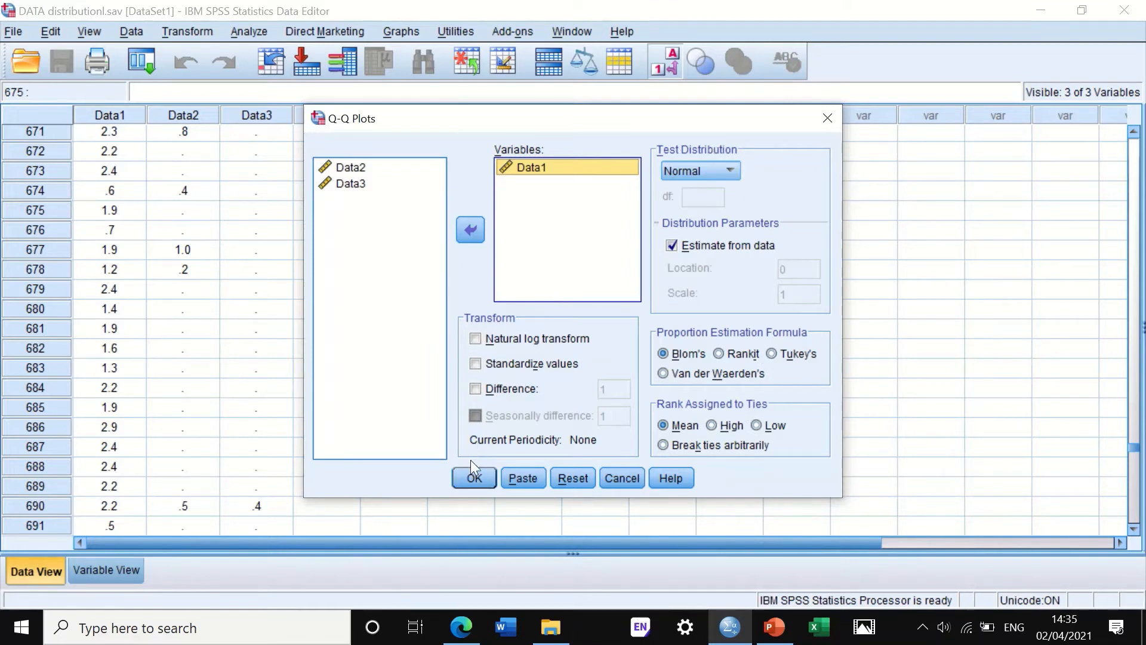
click(473, 477)
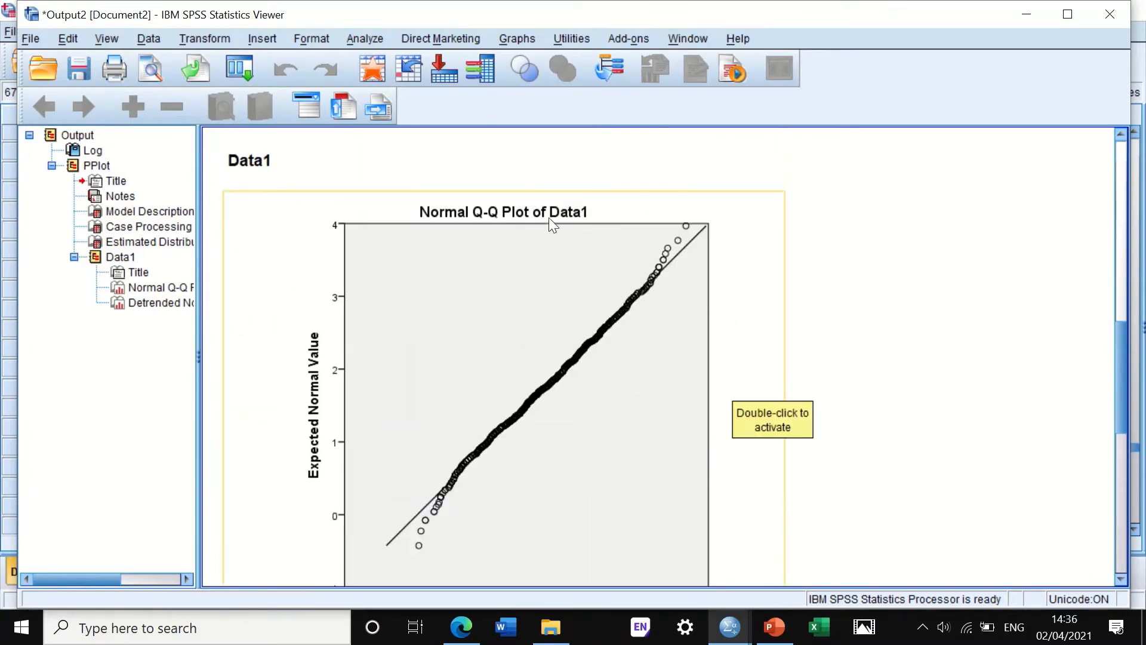
scroll(651, 268, down, 3)
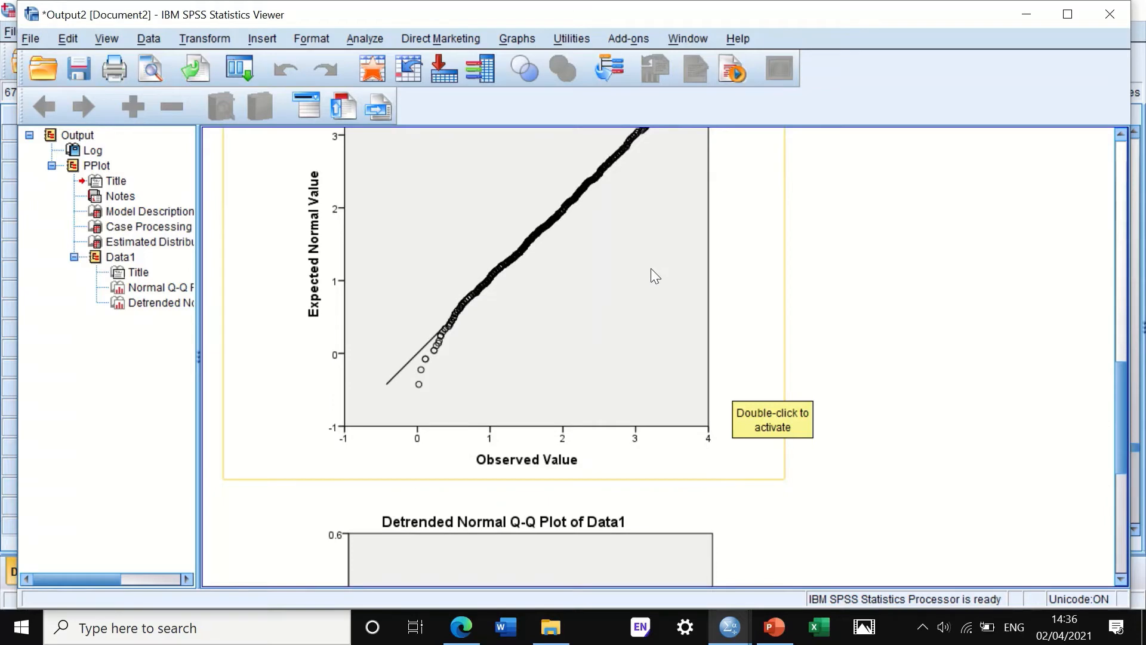
scroll(651, 270, up, 2)
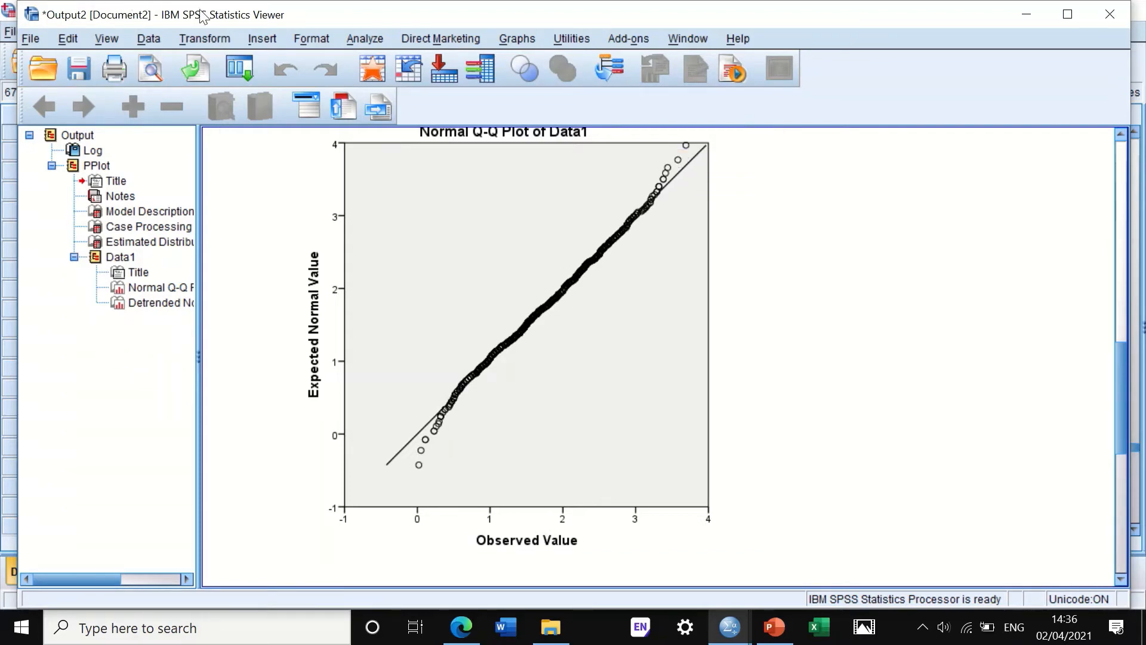
mouse_move(275, 32)
click(362, 38)
mouse_move(380, 85)
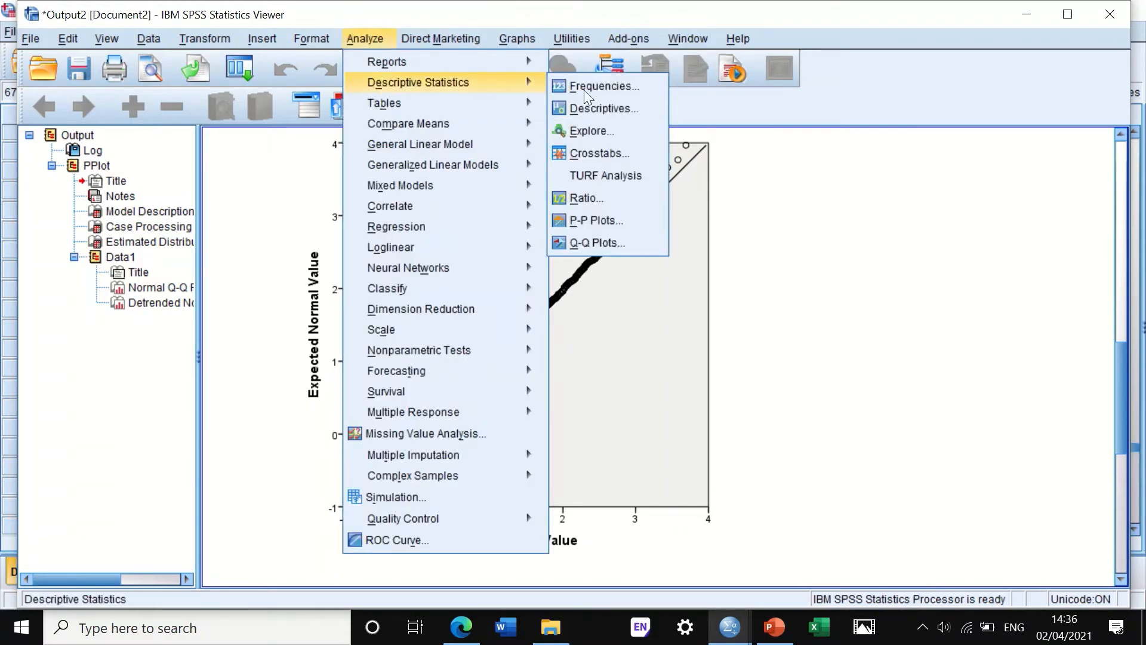
click(592, 242)
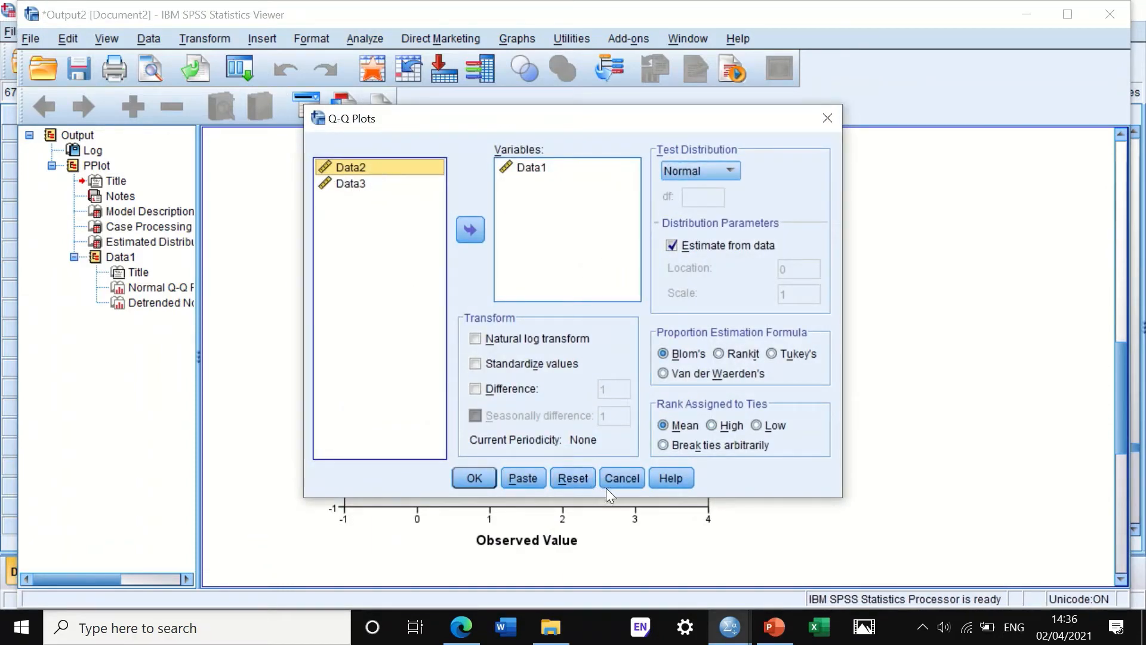
click(619, 476)
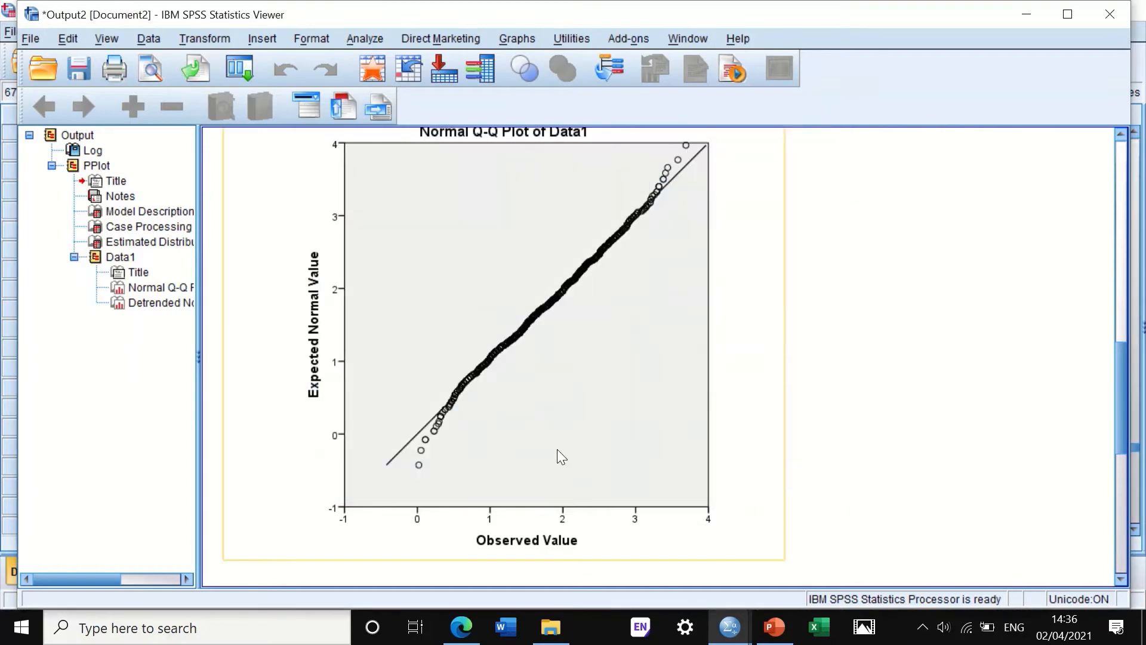
Set up an Explore analysis with Data1 as the dependent variable, keeping Descriptives with a 95% confidence interval for the mean.
scroll(844, 314, down, 5)
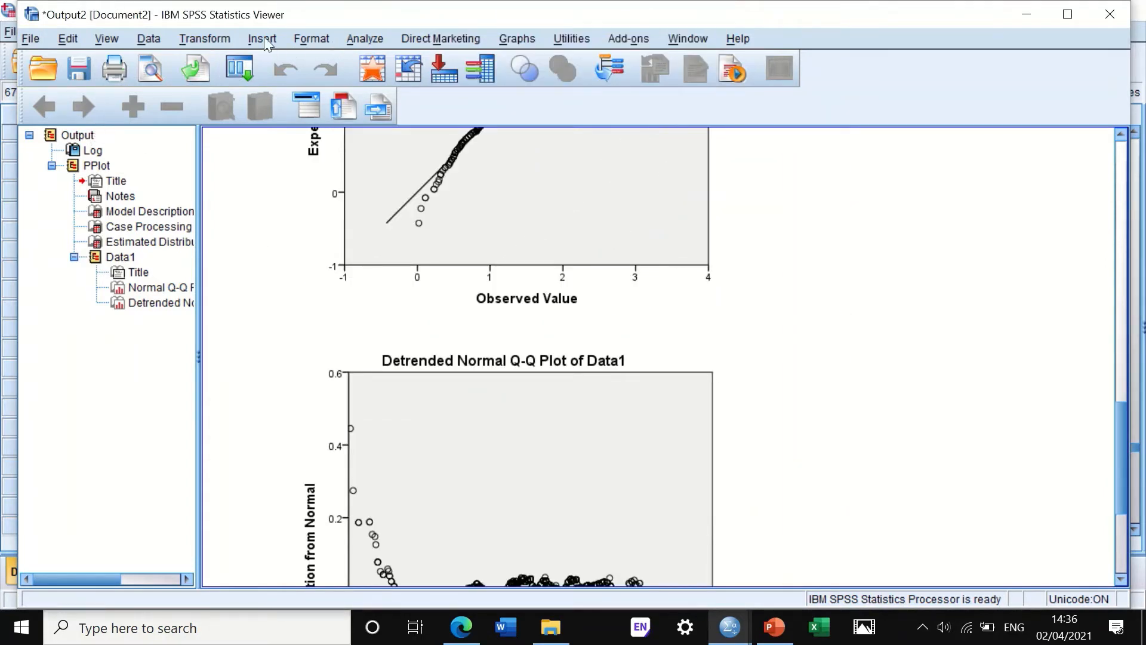
click(364, 37)
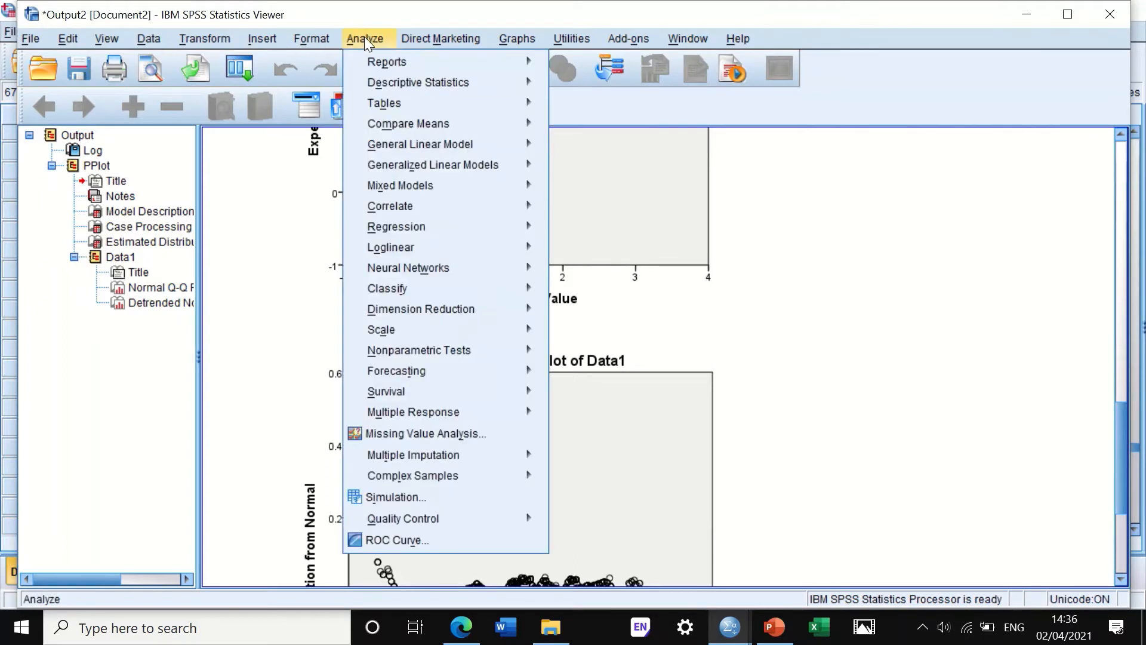
mouse_move(379, 81)
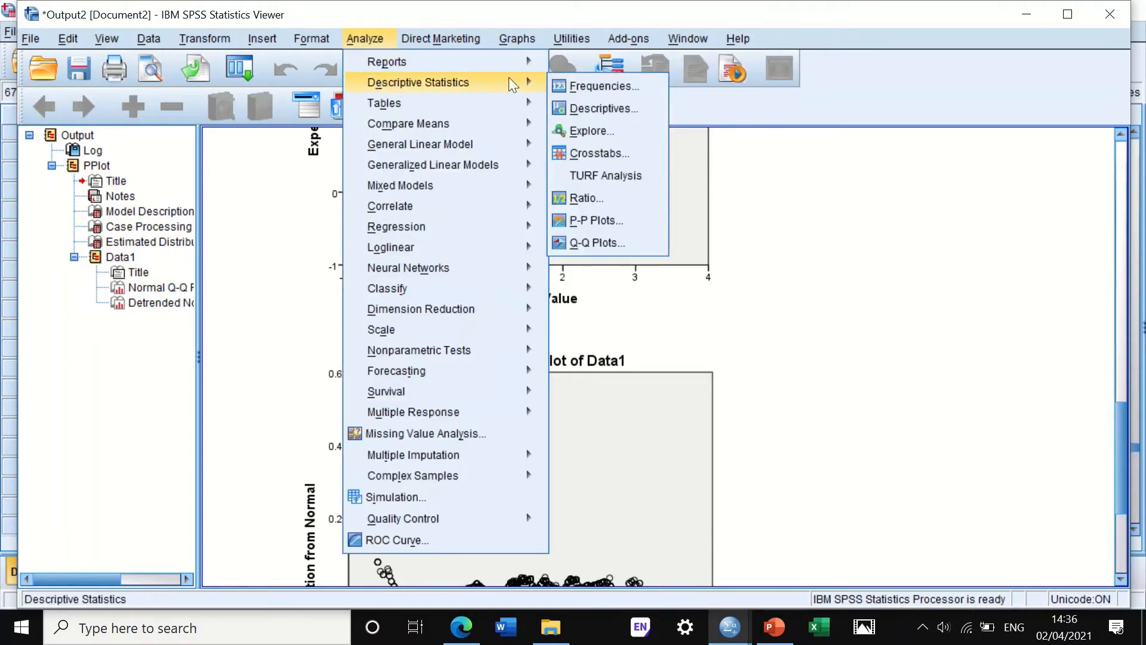
click(583, 134)
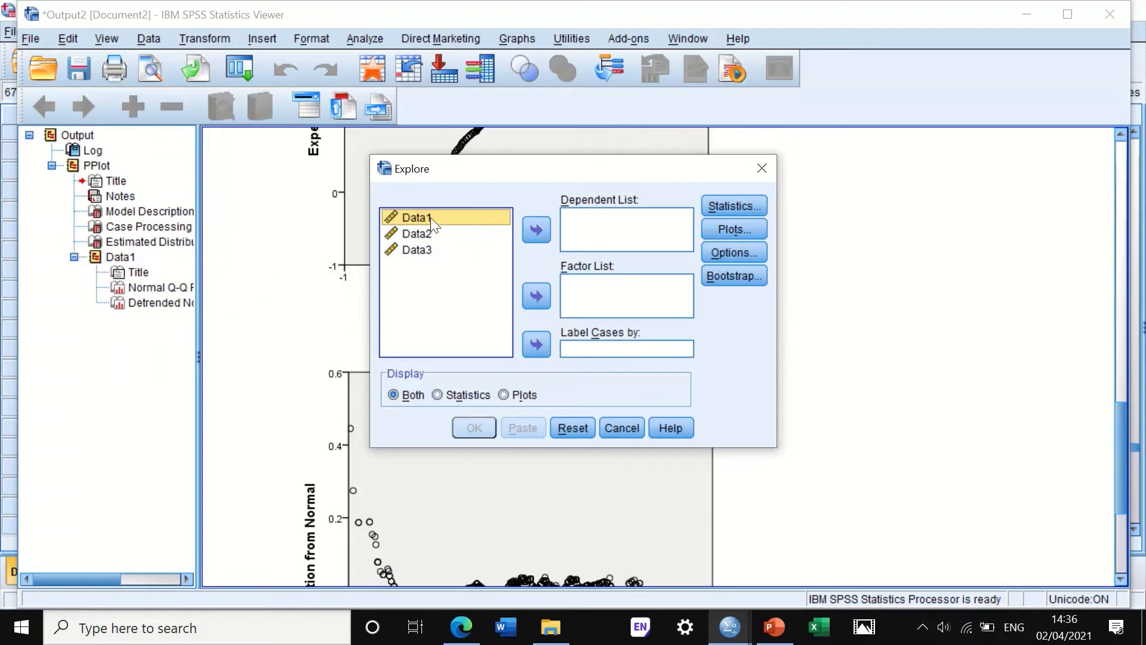
click(536, 229)
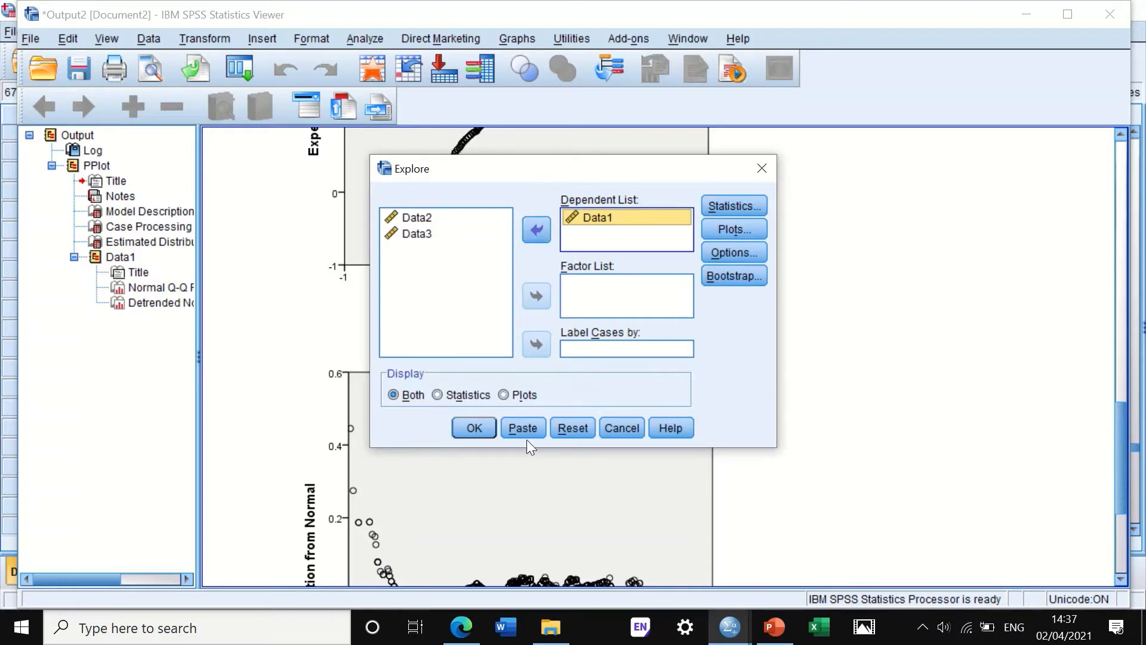
click(728, 209)
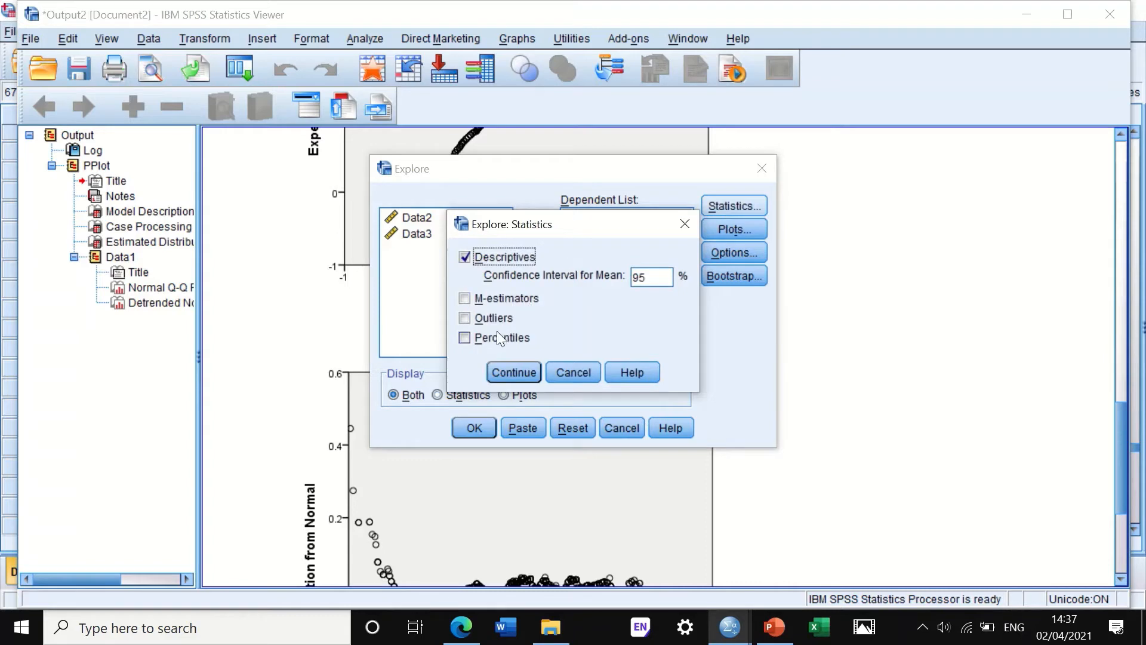
click(514, 372)
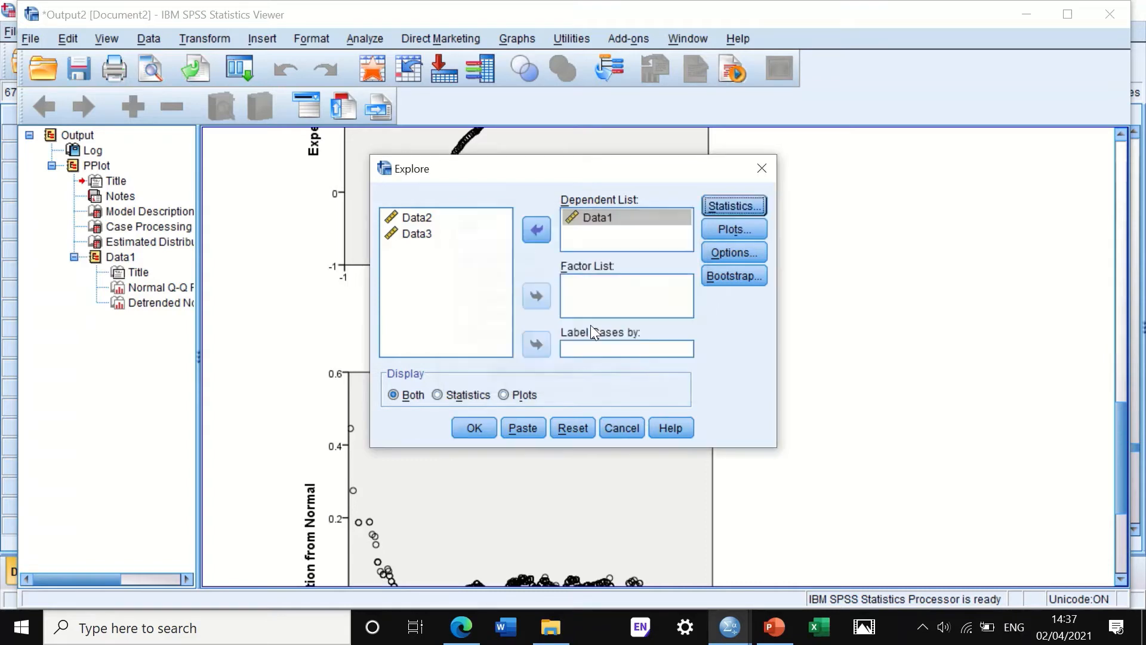
In the Explore plot settings, exclude the stem-and-leaf plot and include normality plots with tests.
click(734, 229)
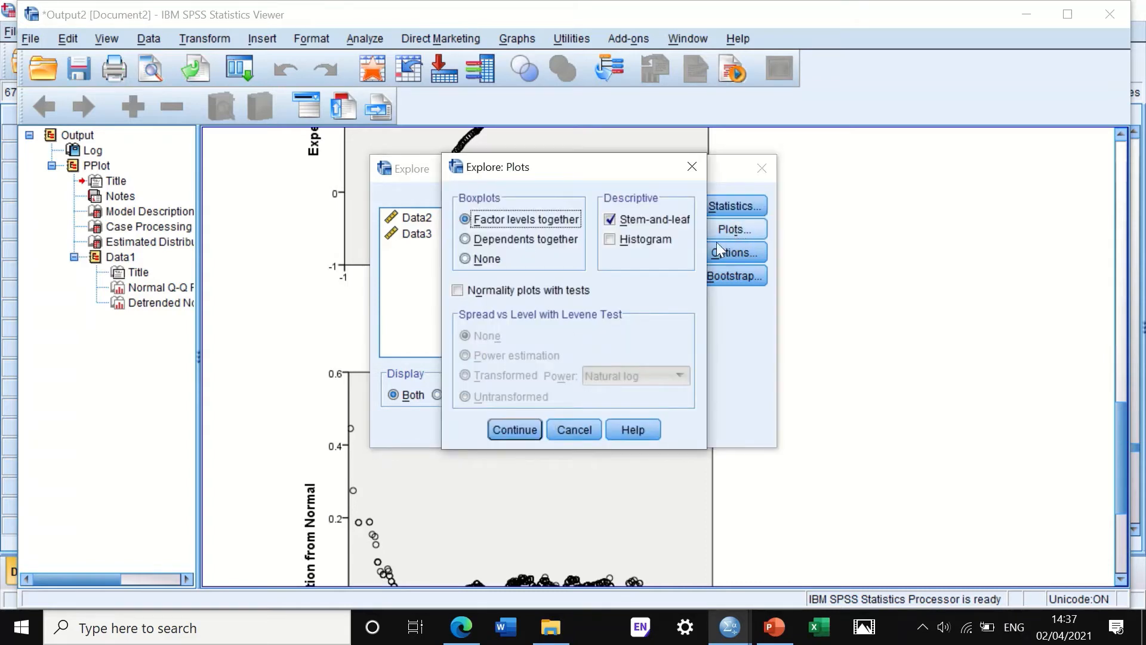
click(608, 219)
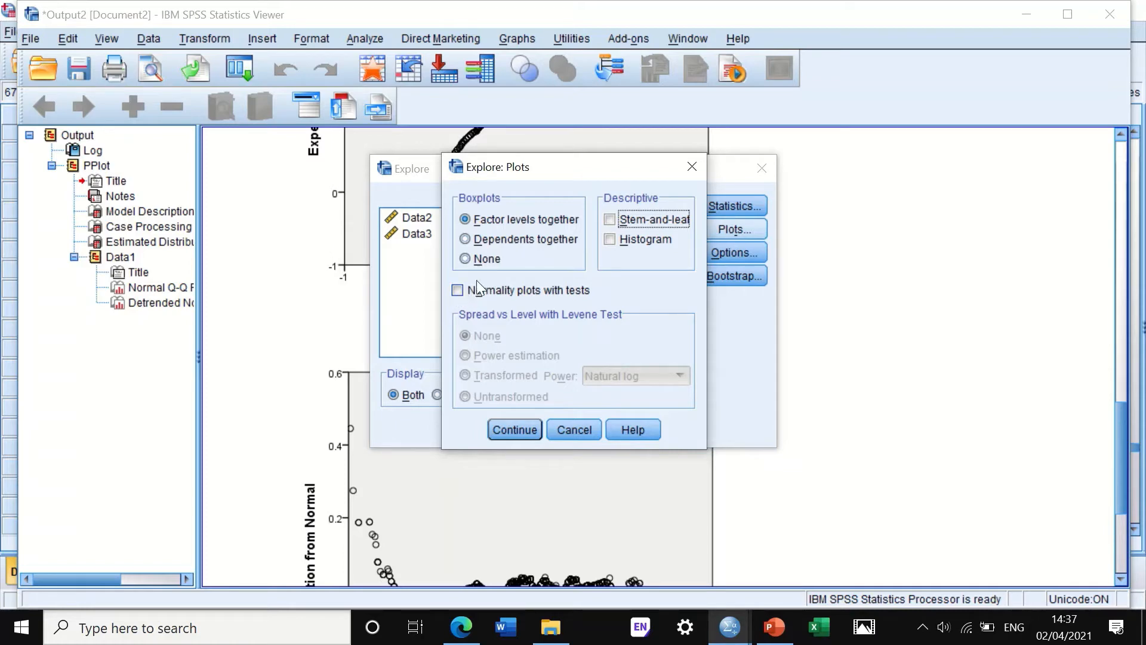
click(457, 291)
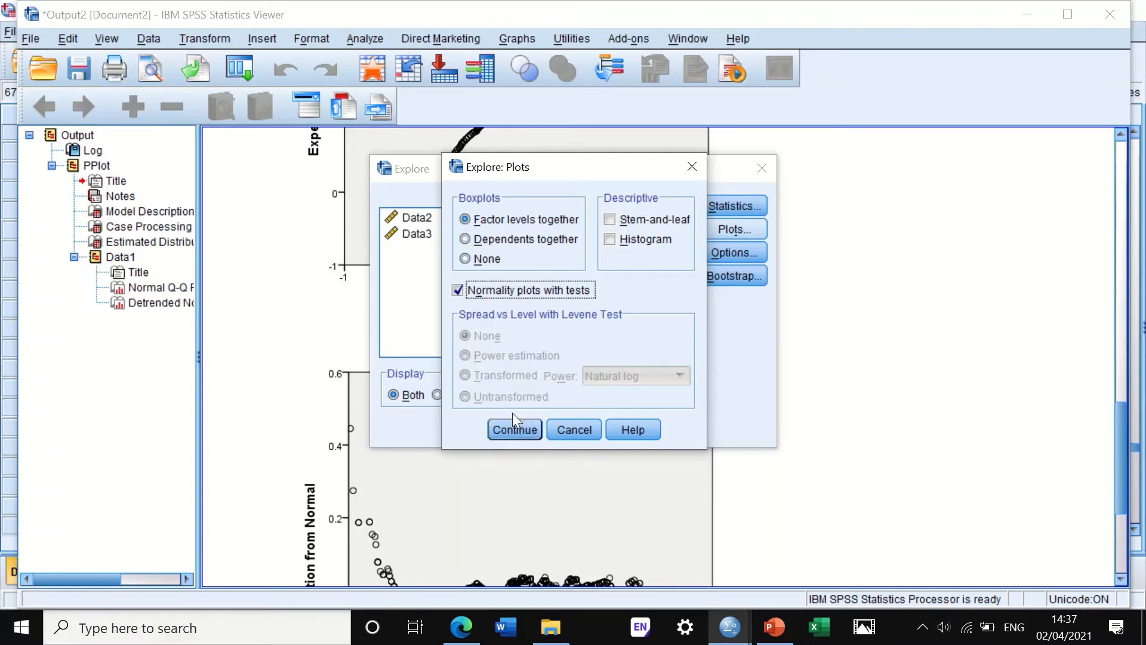
click(514, 431)
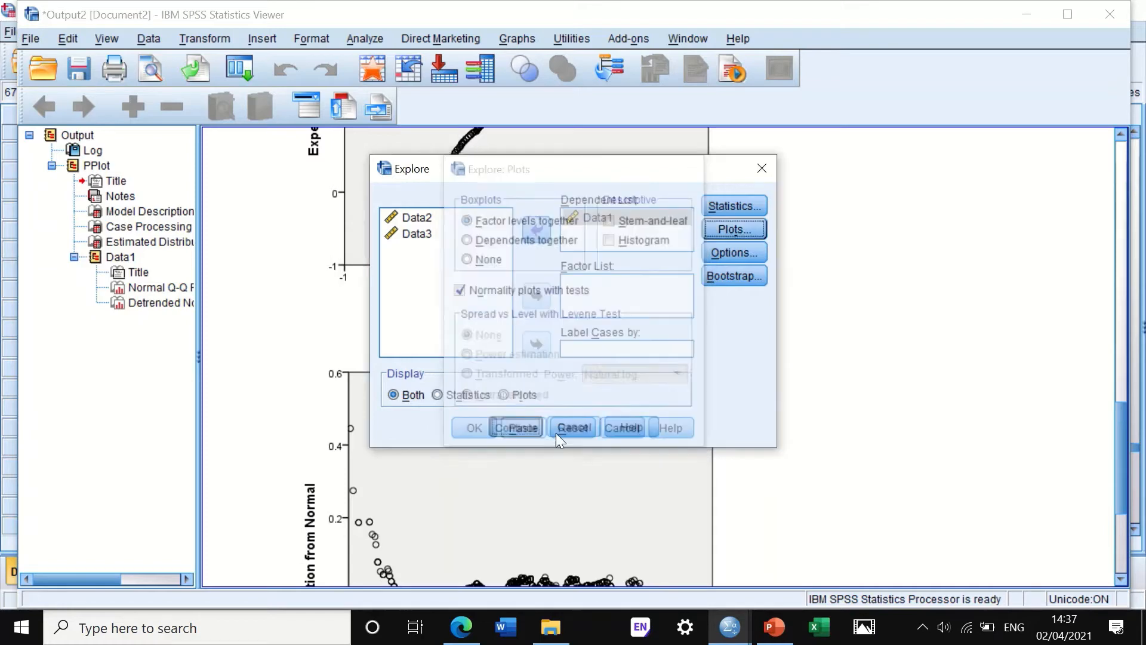
Keep cases with missing values excluded listwise and run the Explore analysis of Data1.
click(736, 251)
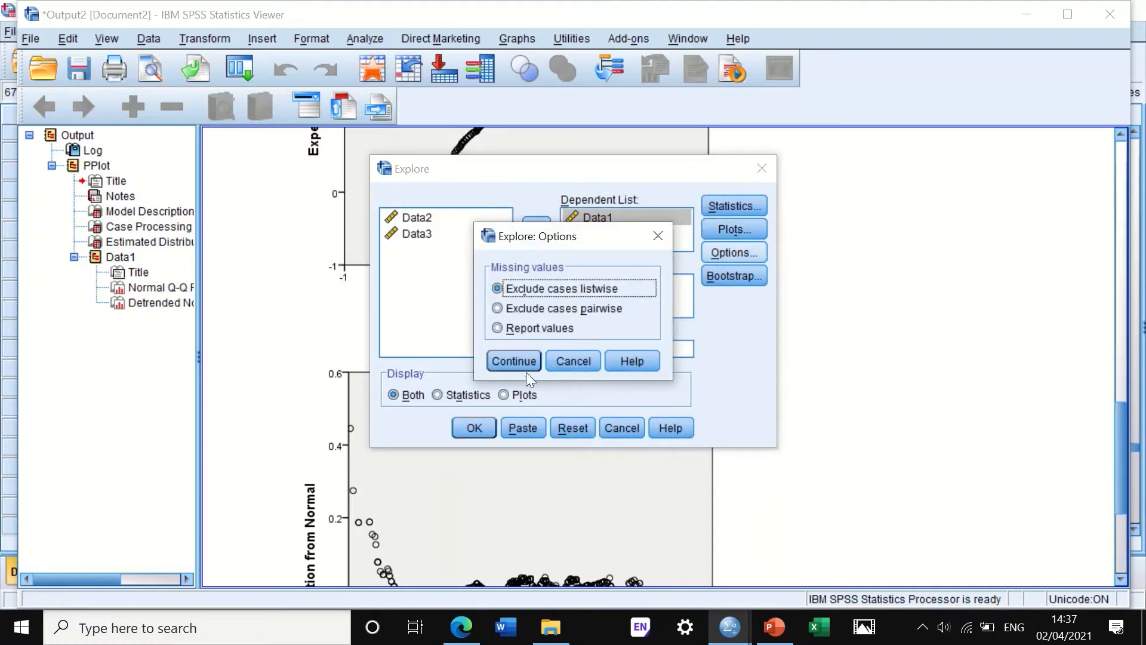
click(511, 360)
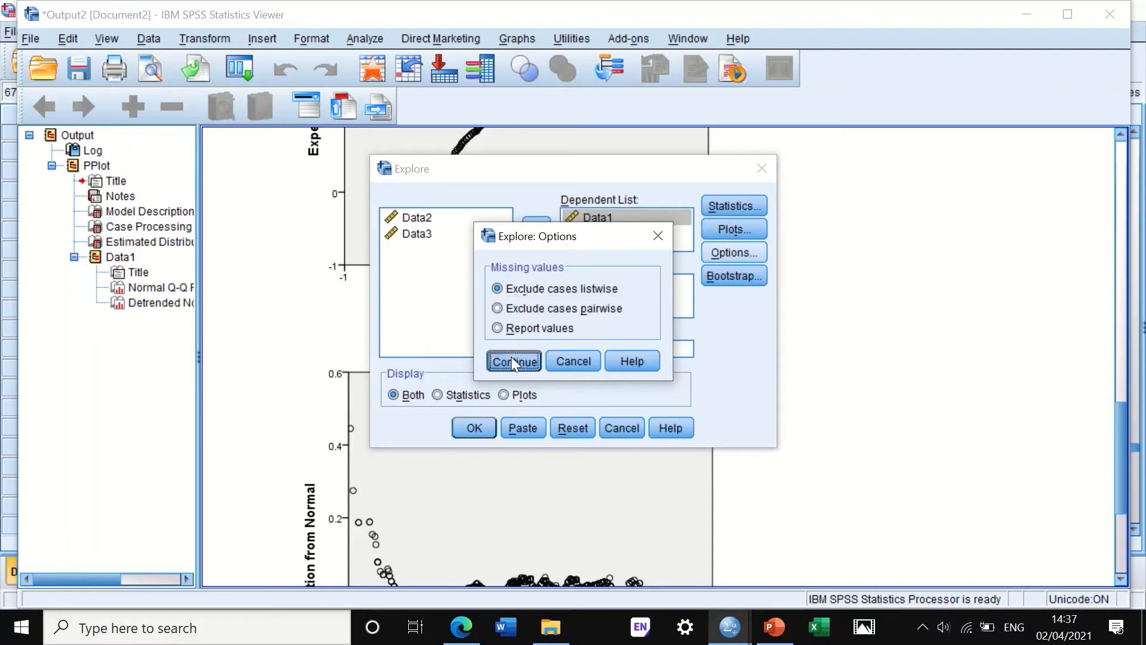
click(474, 427)
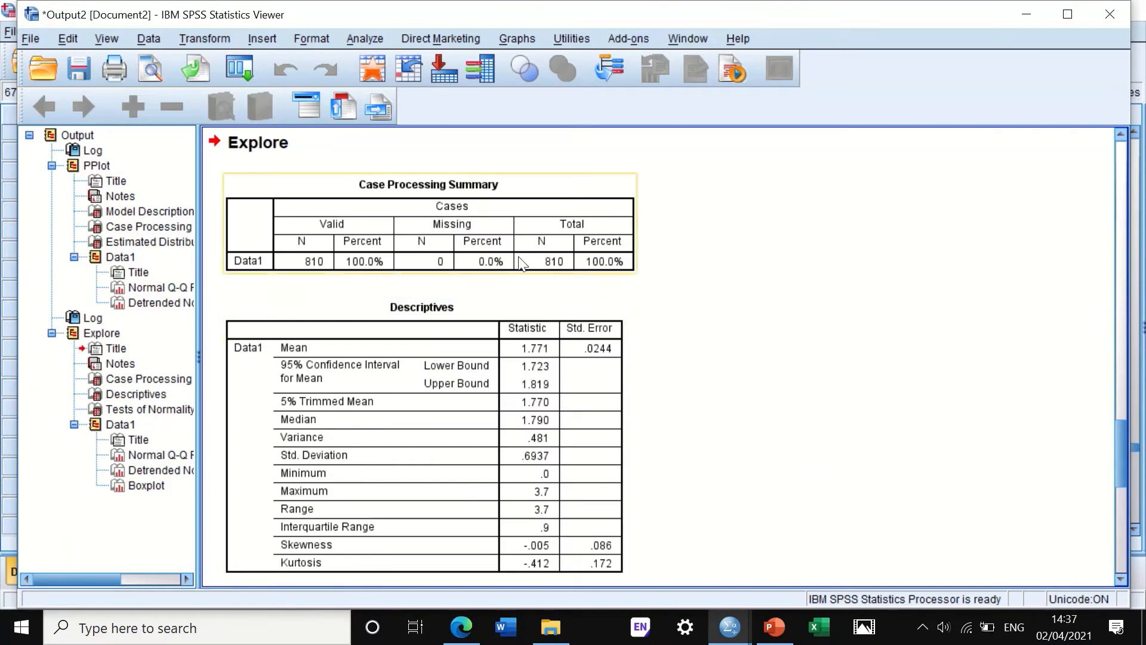
Examine the Descriptives table, the Tests of Normality and the normal Q-Q plot in the Data1 Explore output.
scroll(612, 249, down, 1)
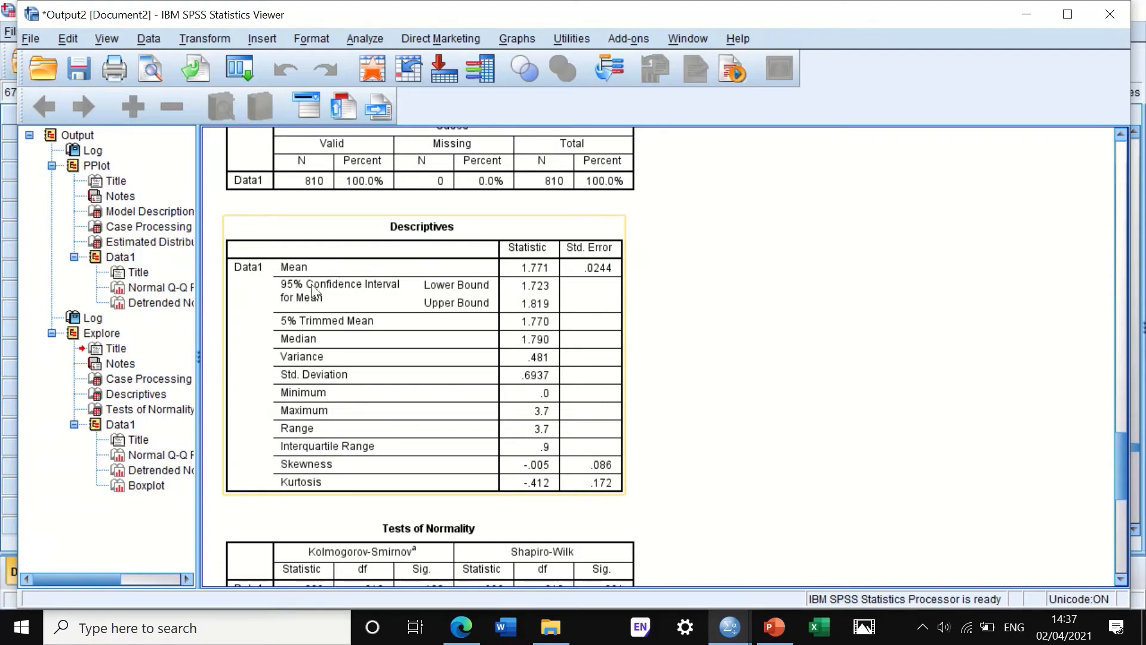
scroll(468, 376, down, 3)
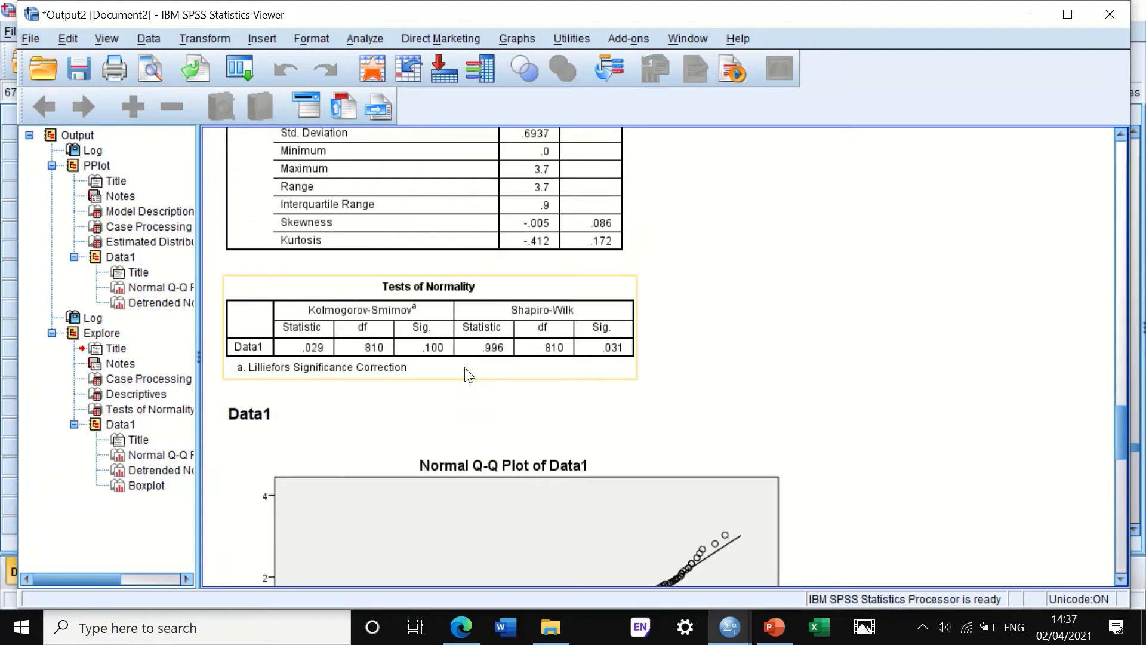
scroll(465, 365, down, 2)
scroll(516, 357, down, 2)
scroll(518, 353, up, 1)
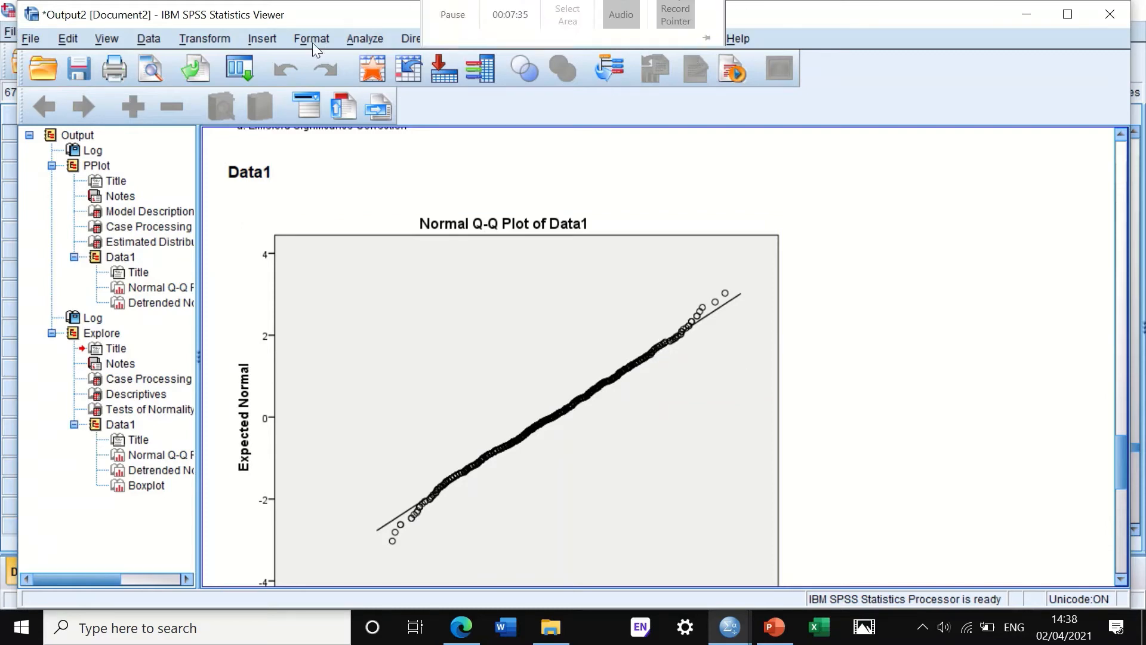
click(353, 37)
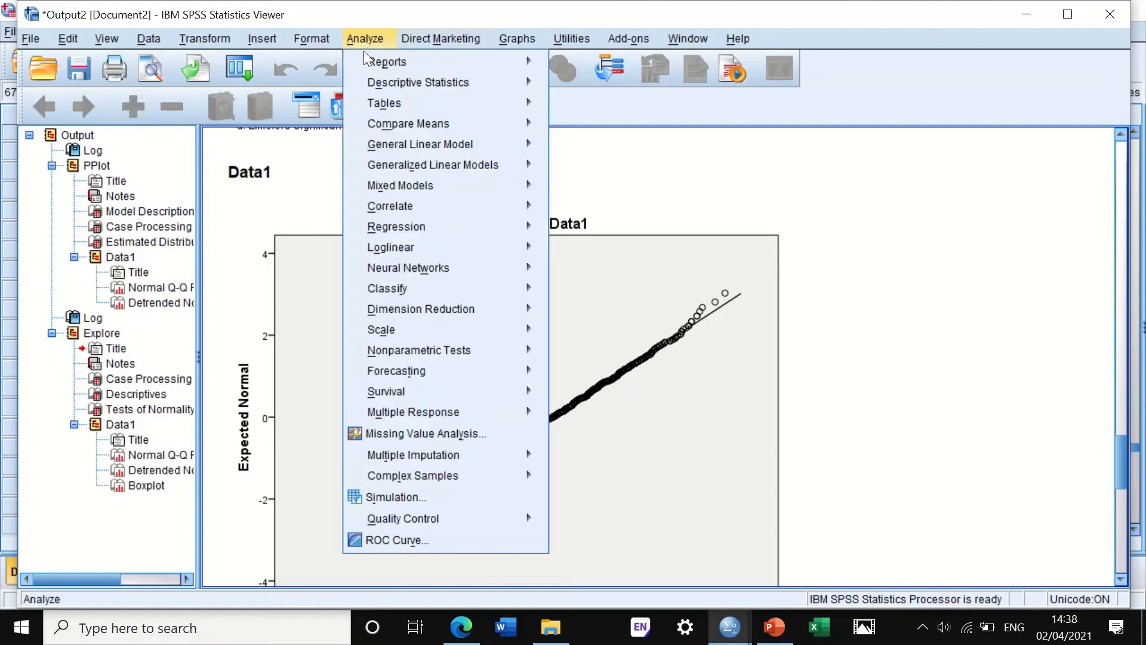
mouse_move(385, 81)
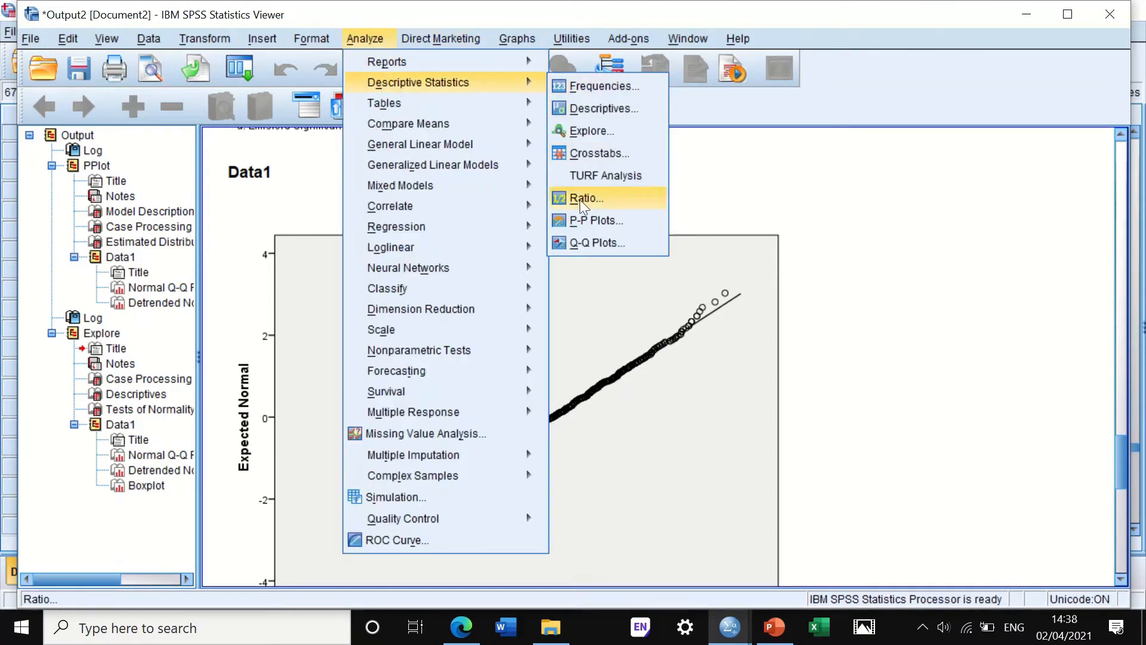
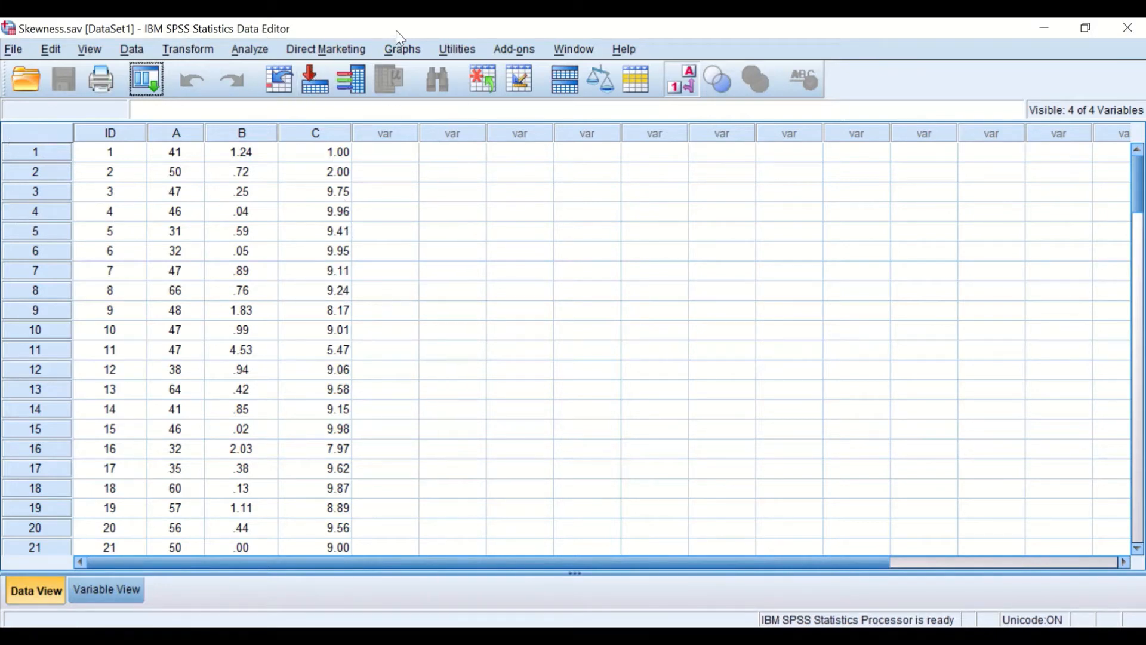
Reset the legacy Histogram settings, generate a histogram of variable A with a normal curve, and review its shape.
click(402, 50)
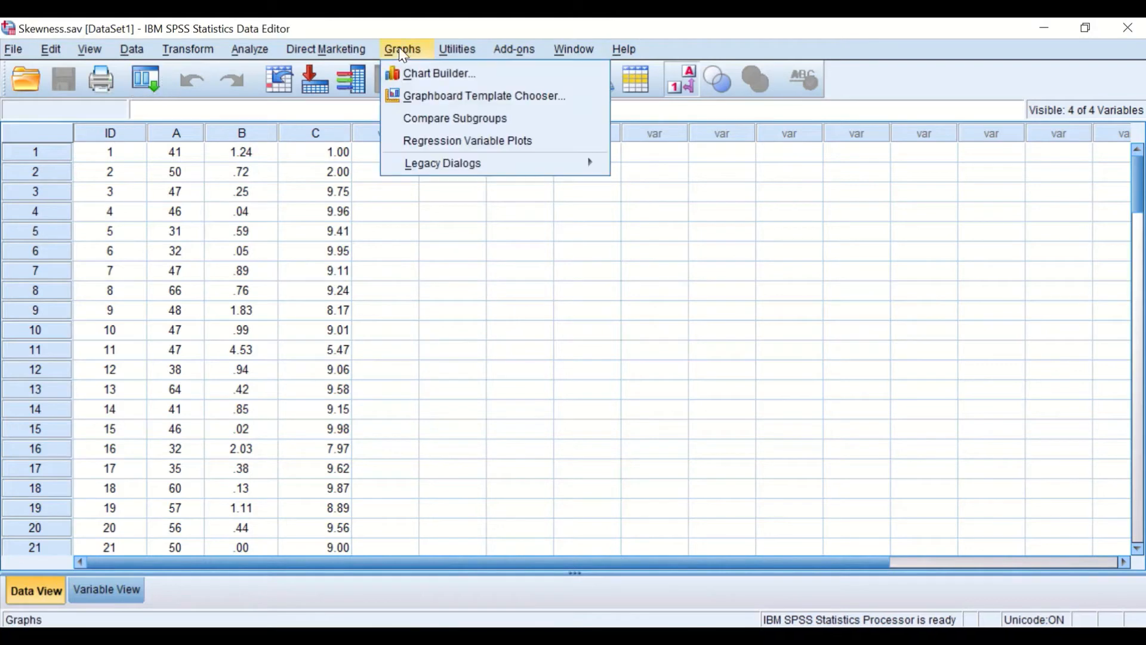
mouse_move(442, 170)
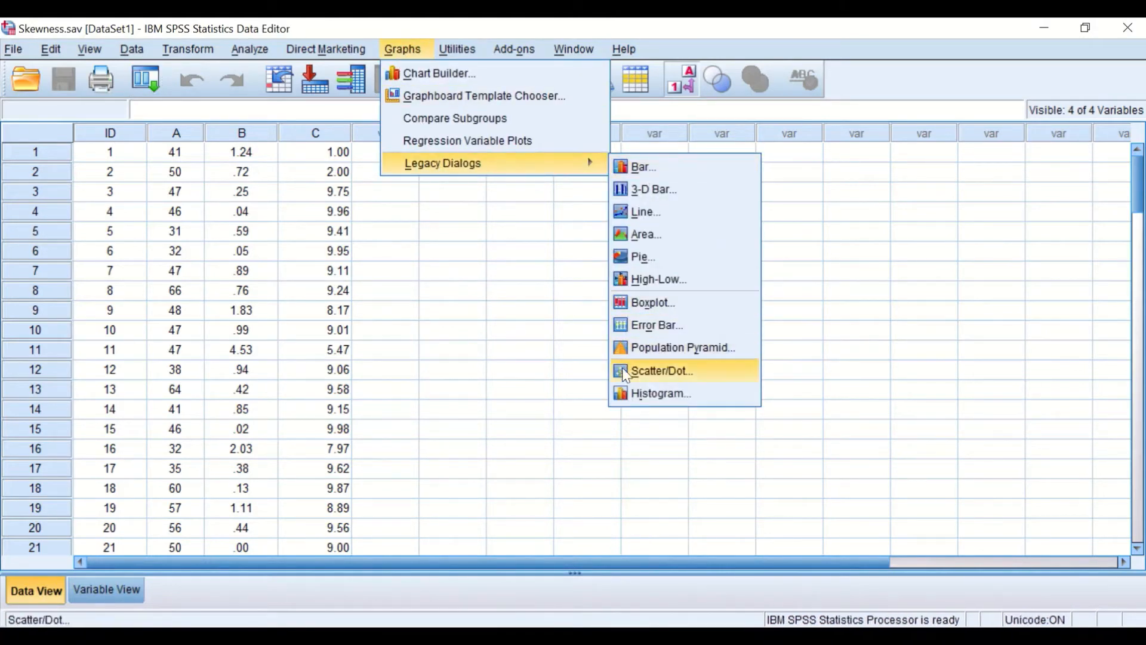
click(640, 402)
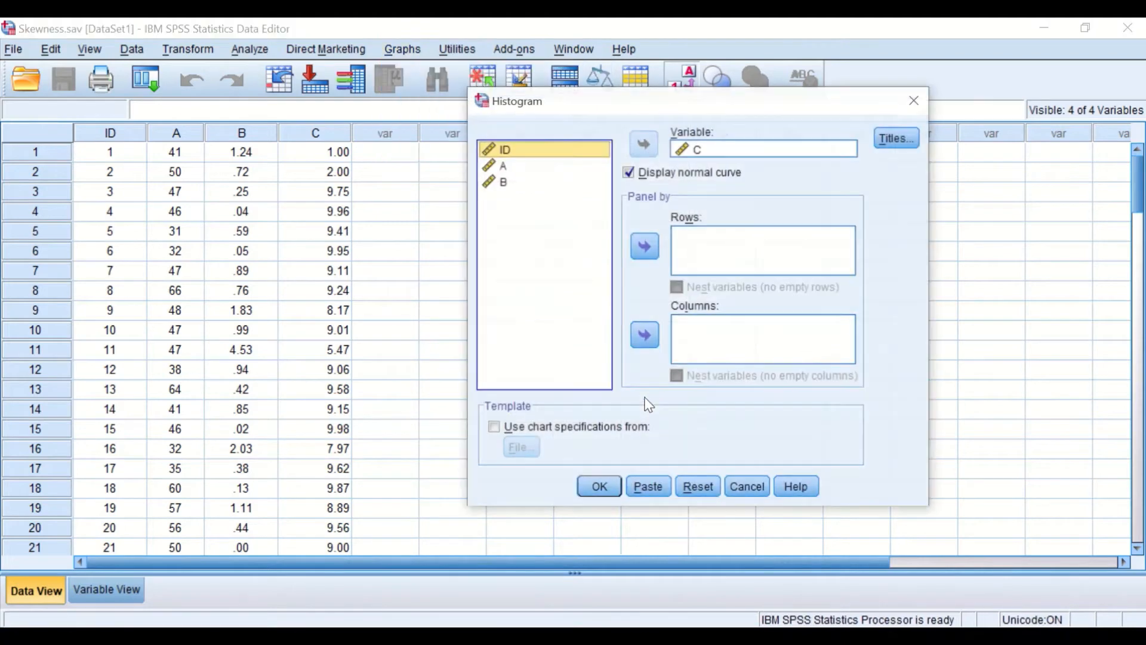
click(696, 489)
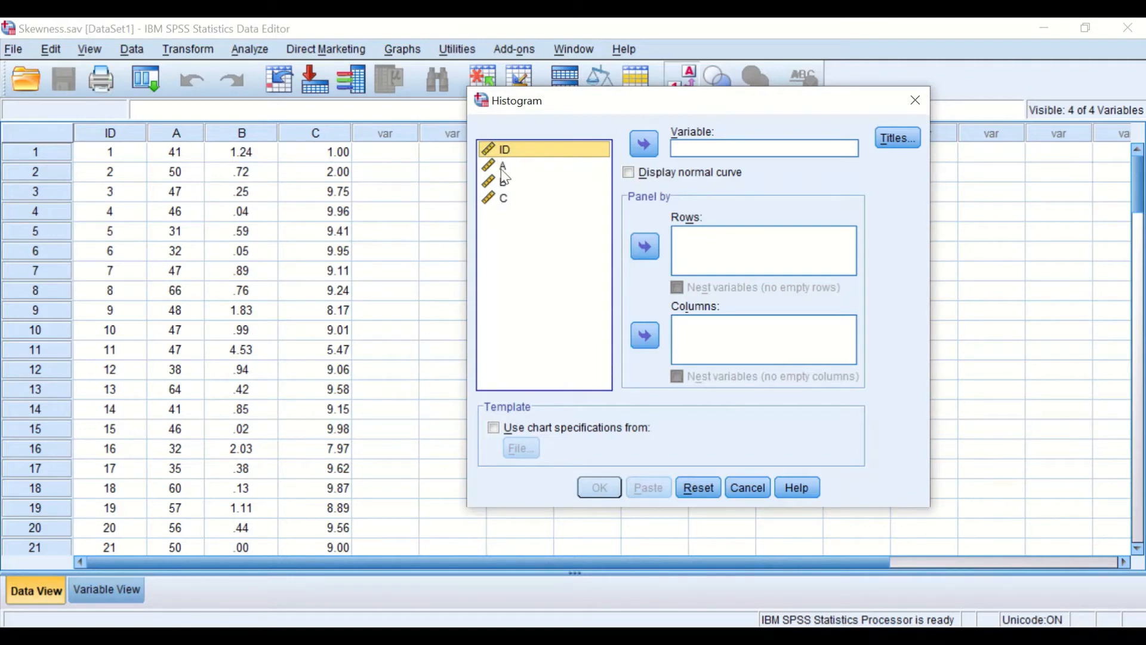
click(547, 168)
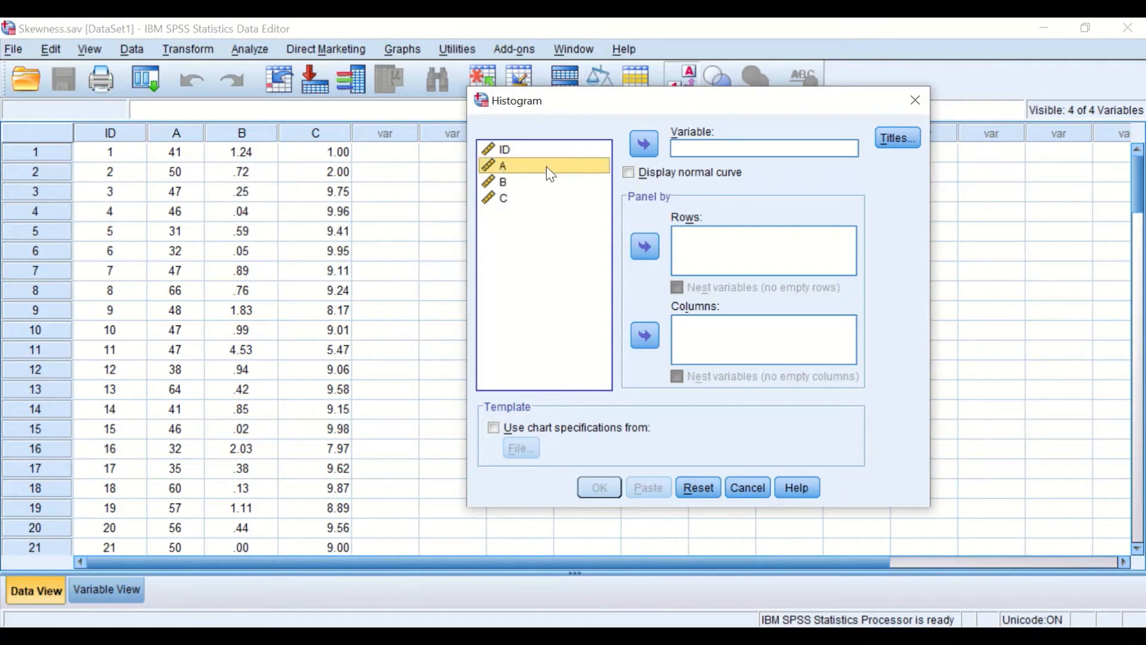
click(645, 144)
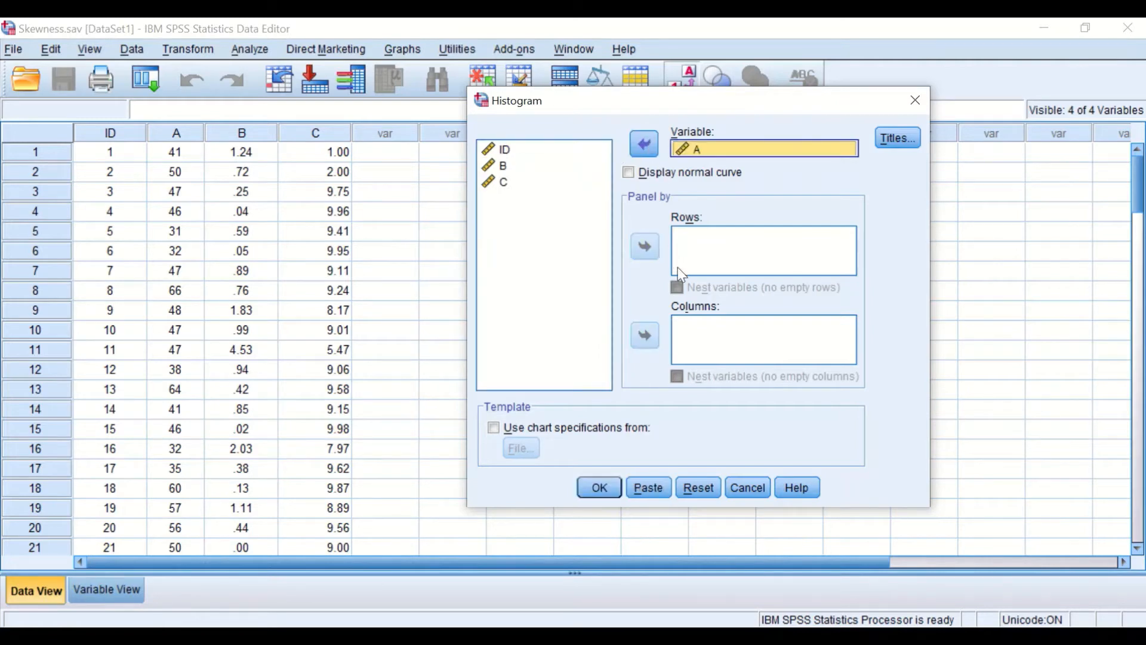
click(634, 175)
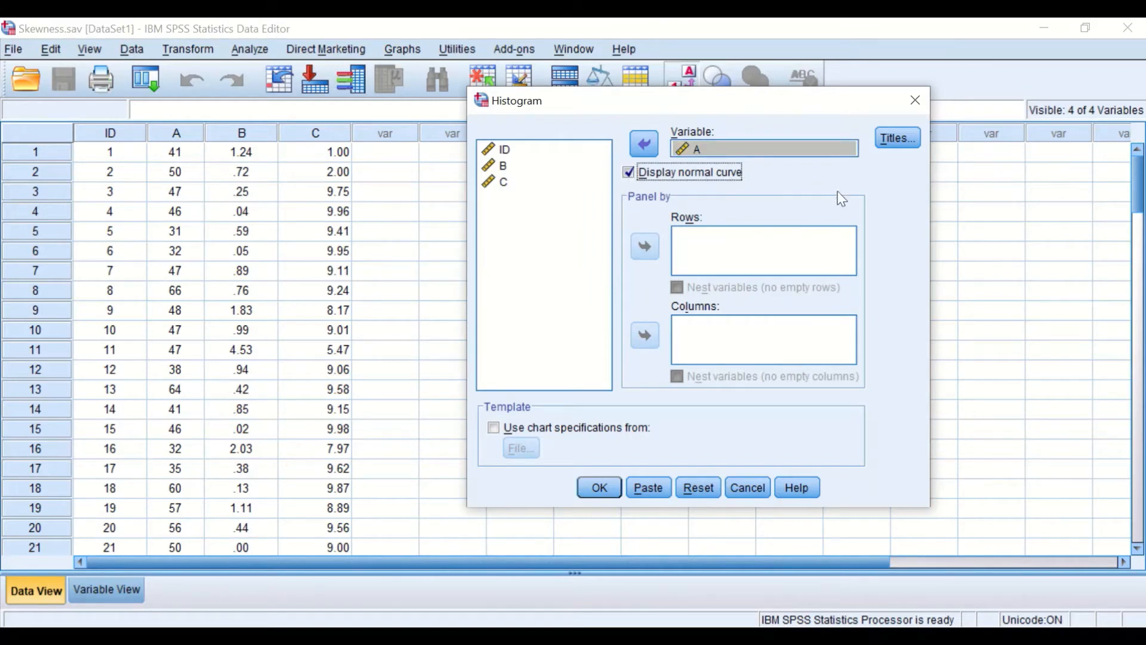
click(599, 488)
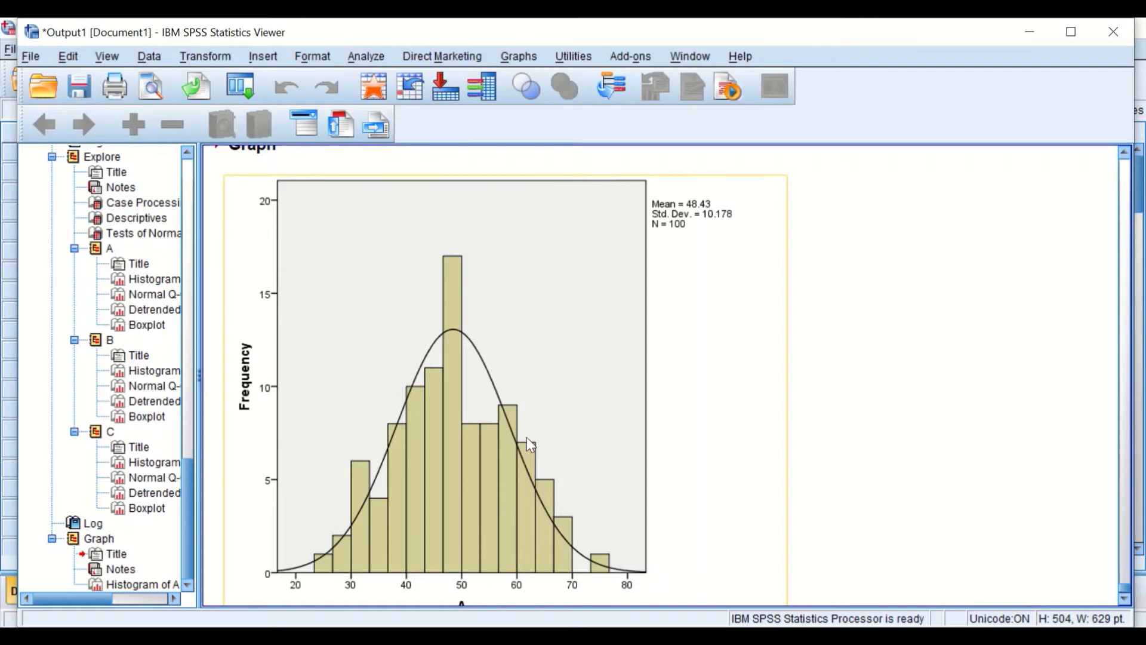
scroll(526, 418, up, 1)
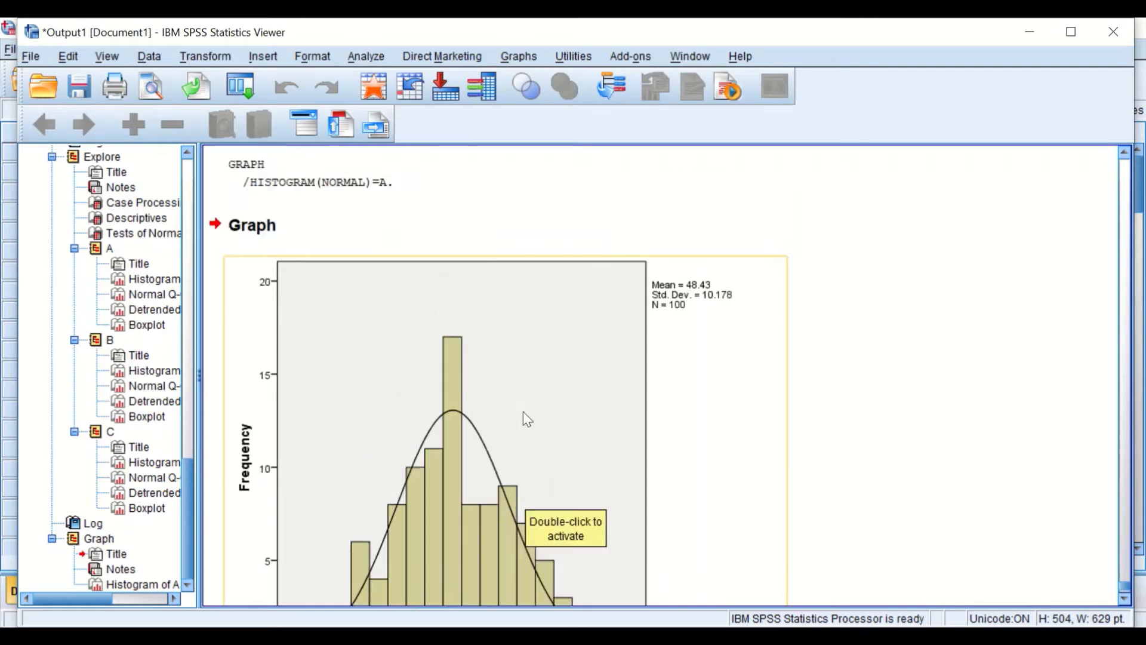
scroll(430, 379, down, 2)
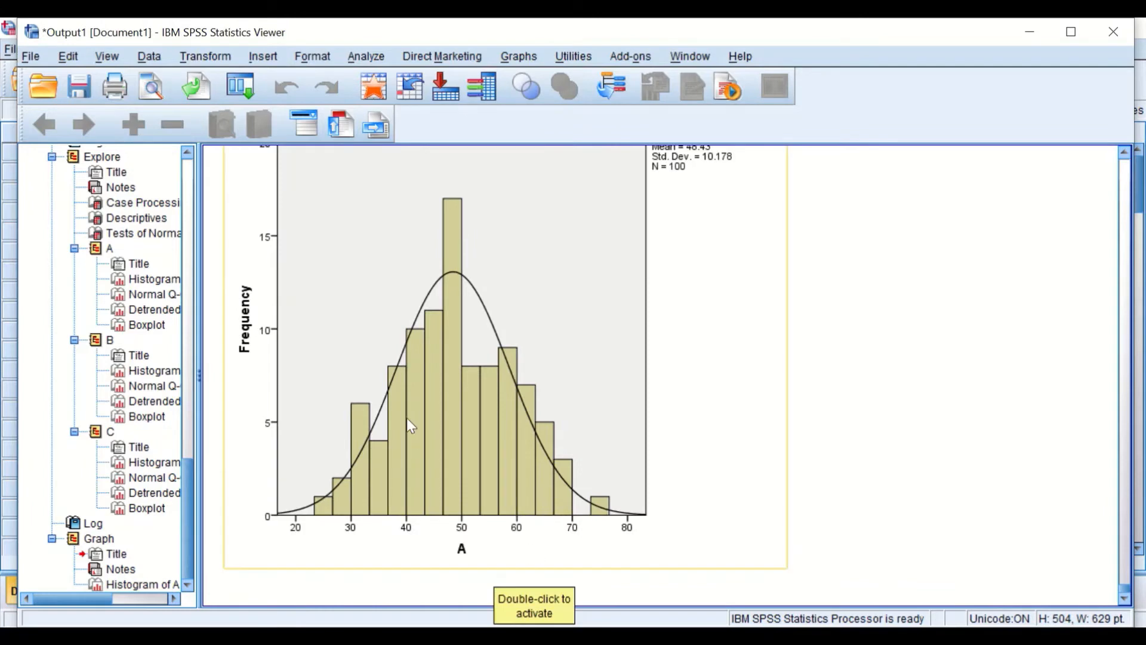
Replace variable A with B in the legacy Histogram settings, generate the histogram with a normal curve, and review its shape.
click(517, 56)
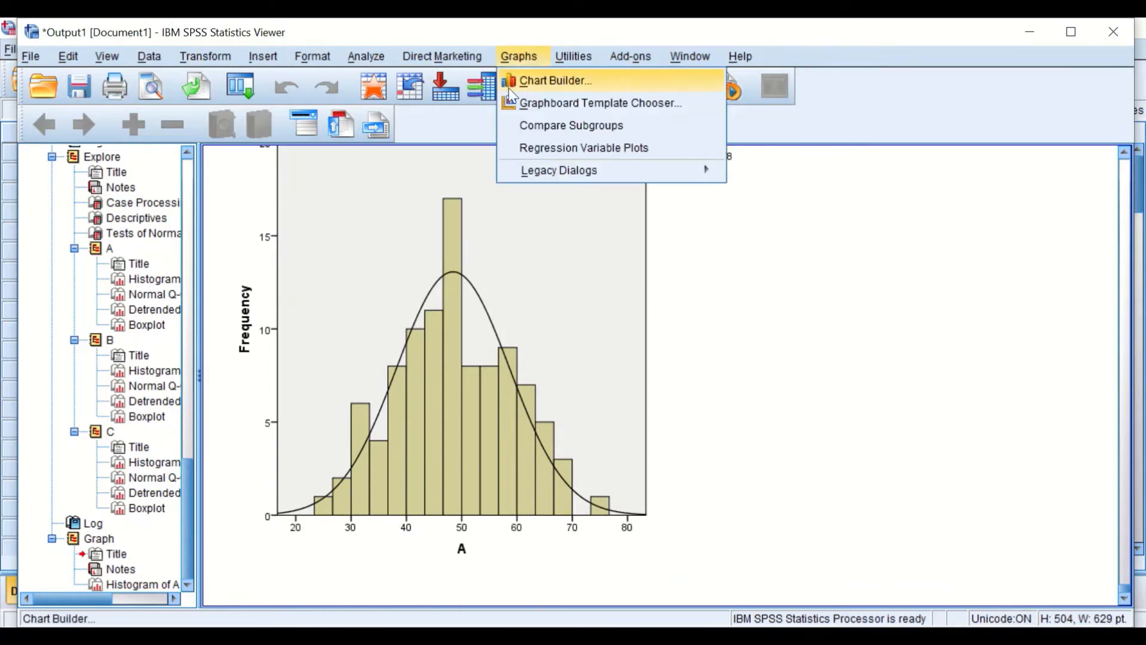
mouse_move(558, 173)
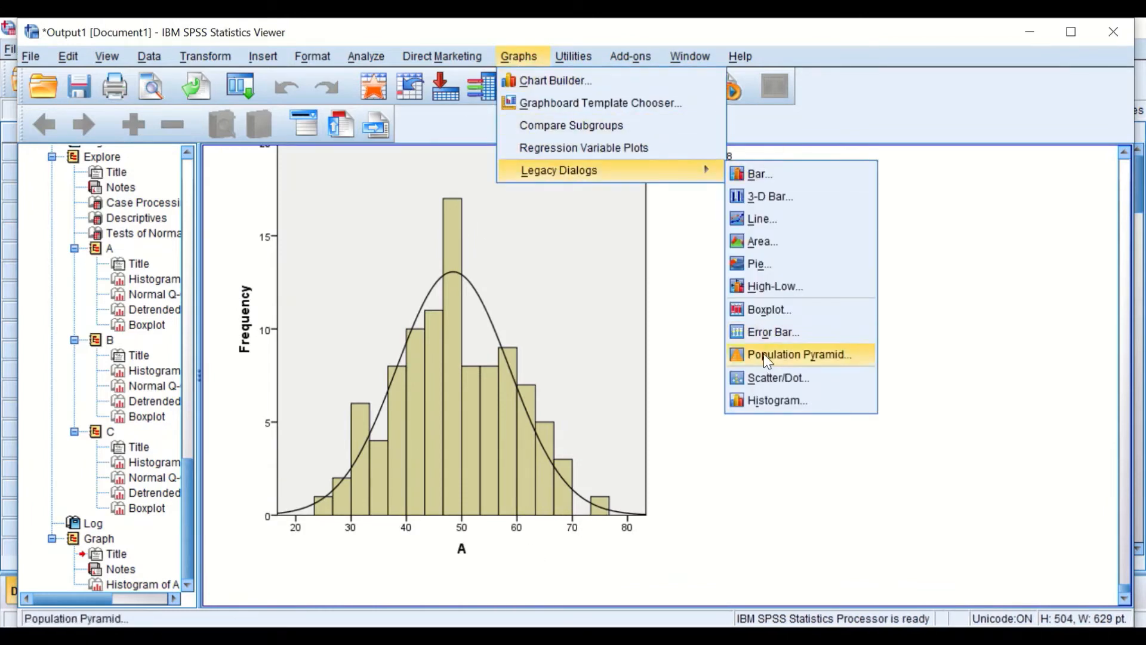
click(767, 396)
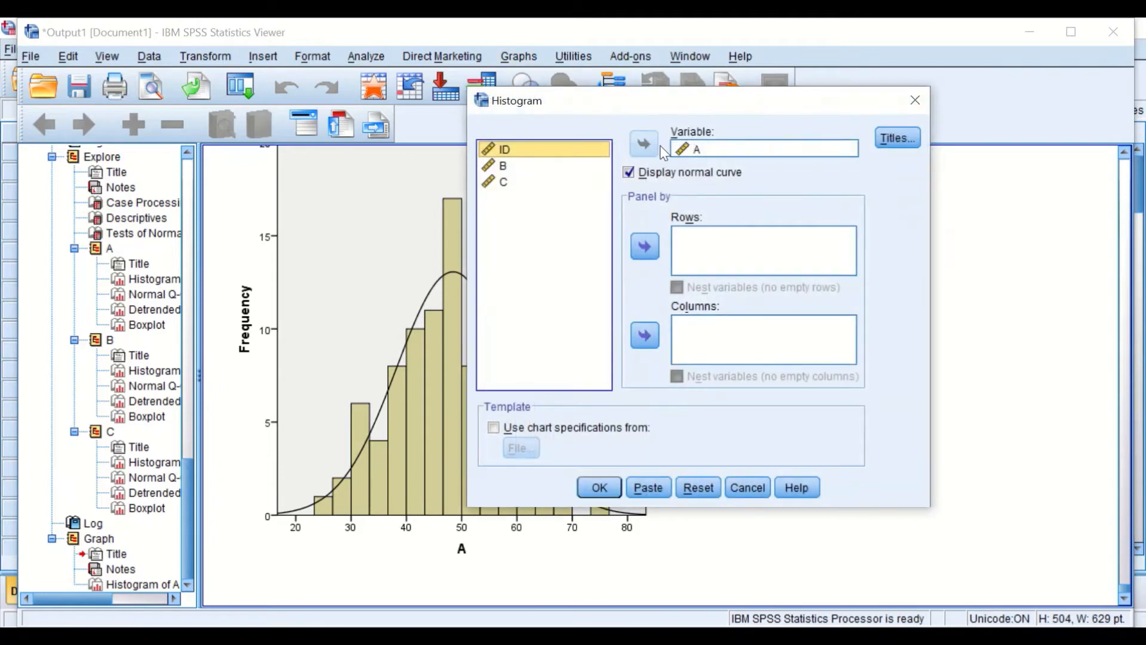
click(678, 149)
click(643, 144)
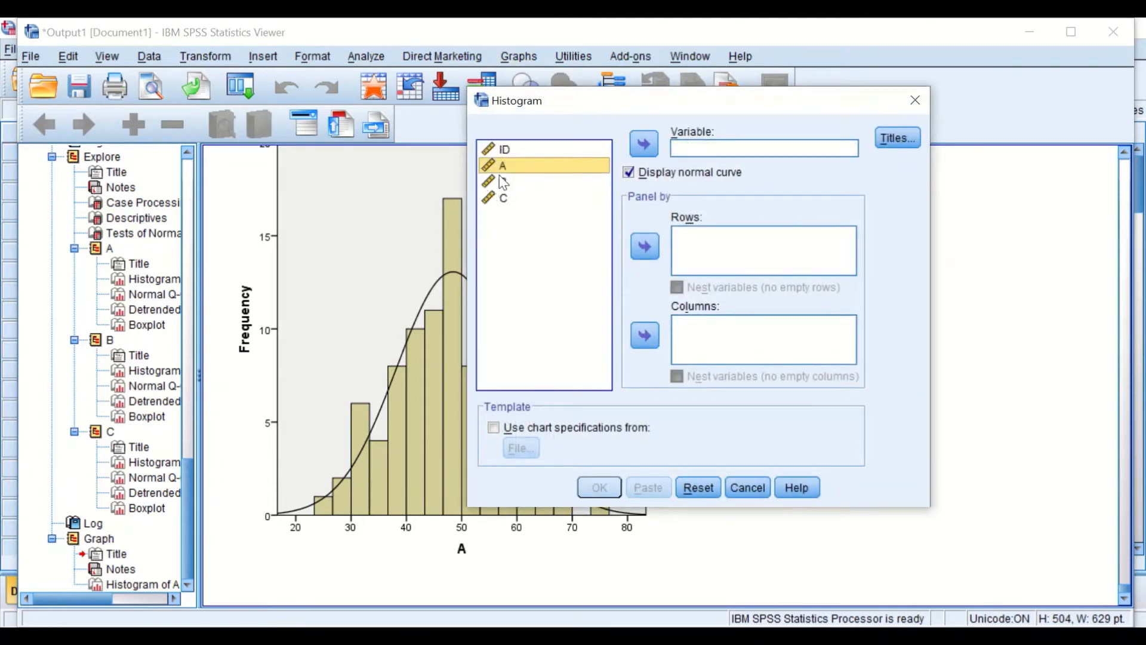
click(505, 181)
click(639, 147)
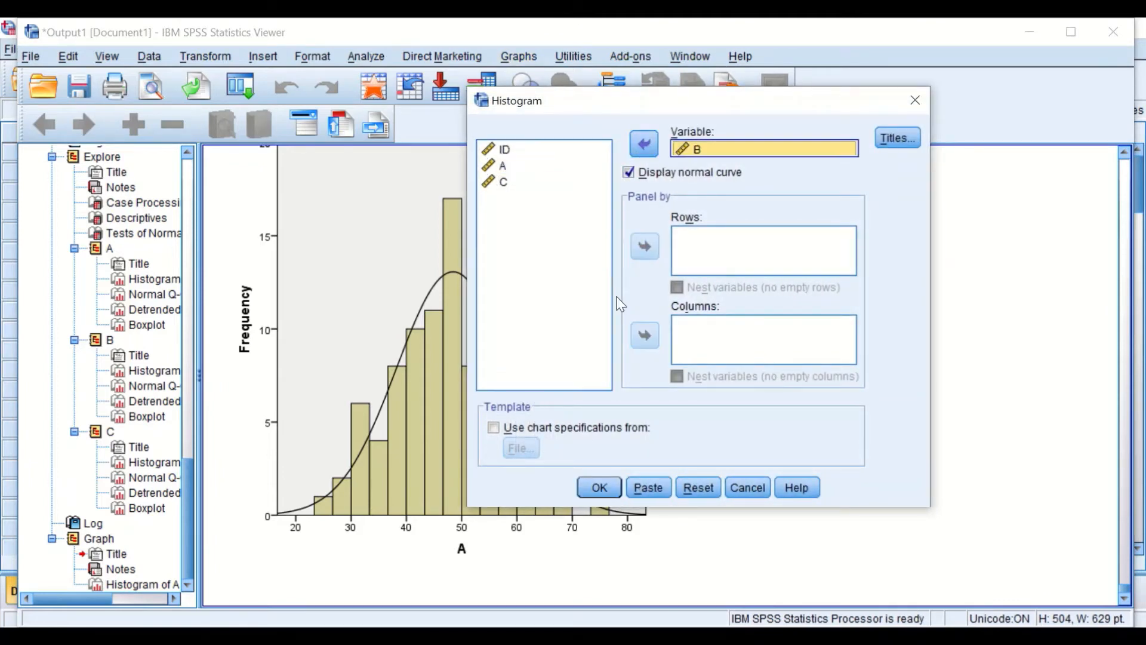
click(595, 483)
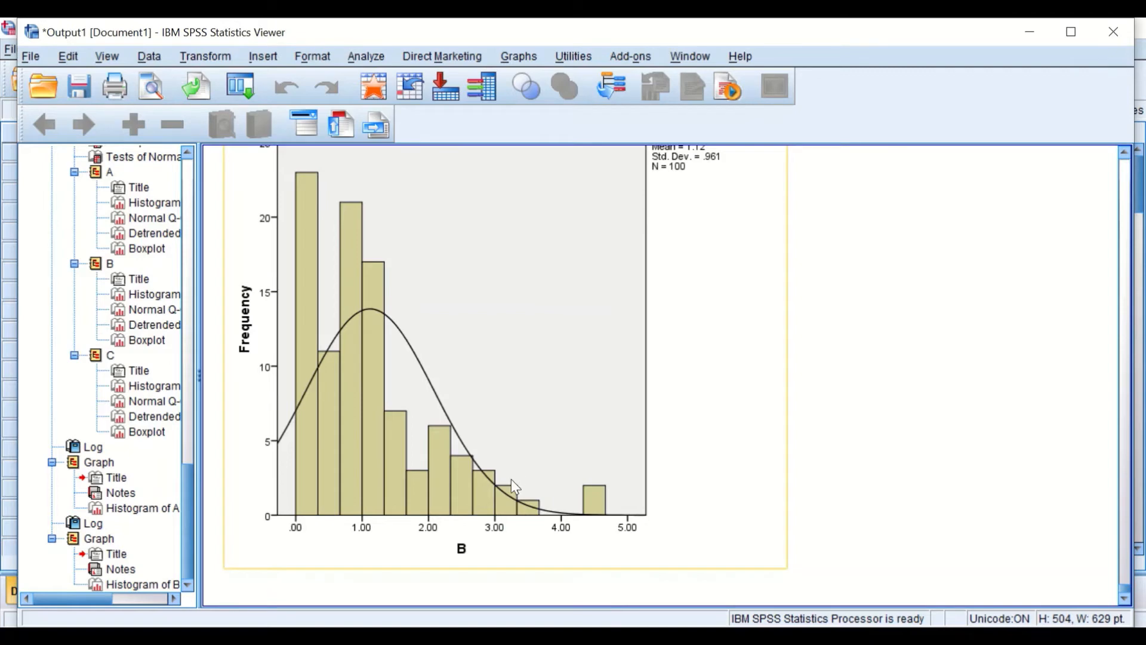
scroll(491, 400, up, 3)
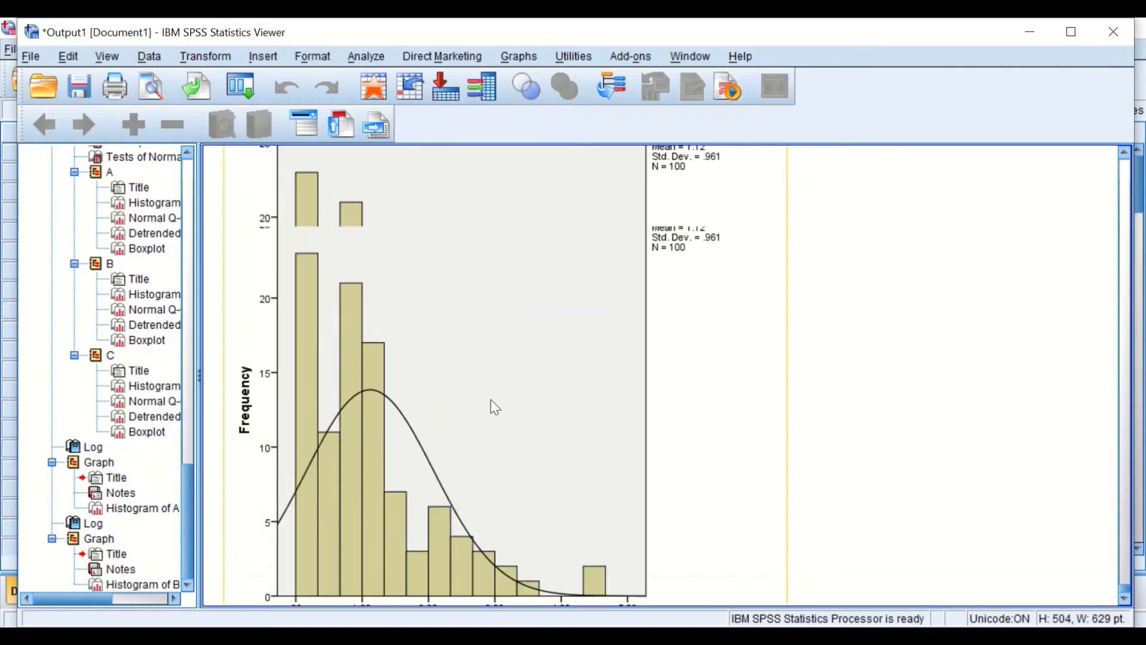
scroll(501, 414, up, 1)
scroll(508, 417, down, 2)
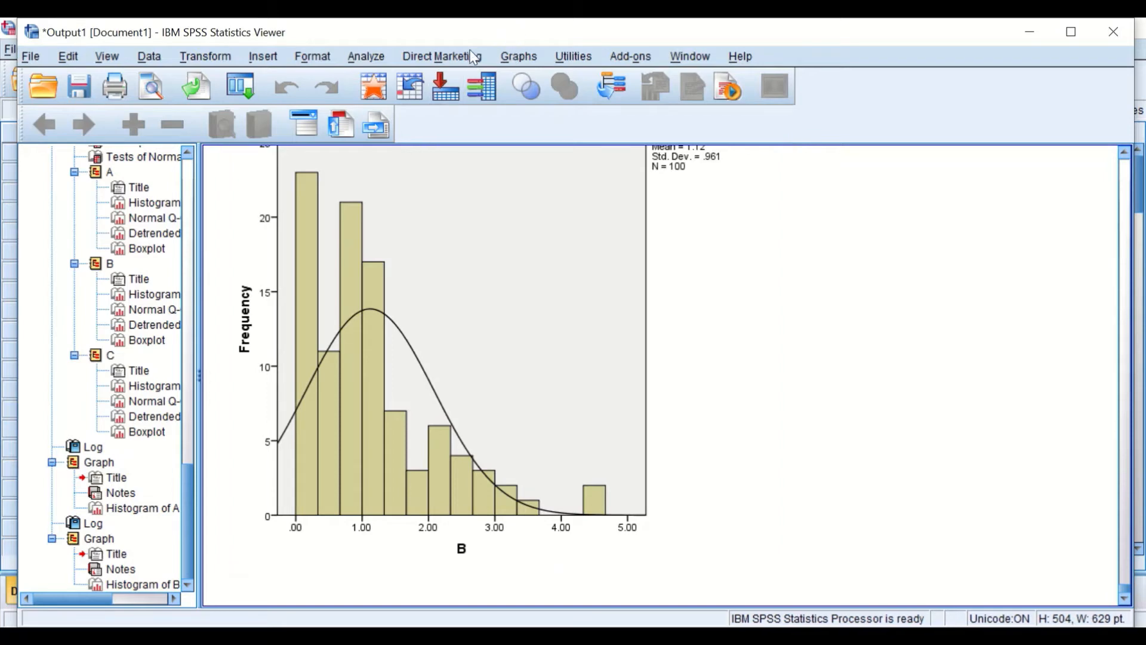
Recall the Histogram settings, replace variable B with C, and generate the histogram with a normal curve.
click(239, 87)
click(251, 118)
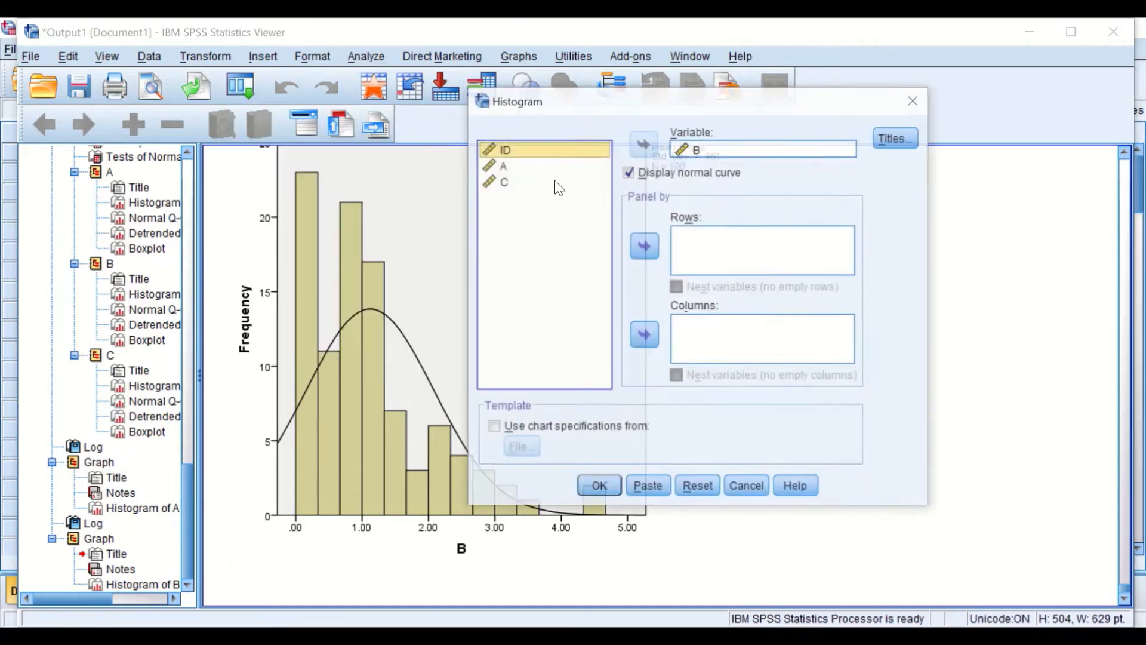
click(713, 149)
click(643, 144)
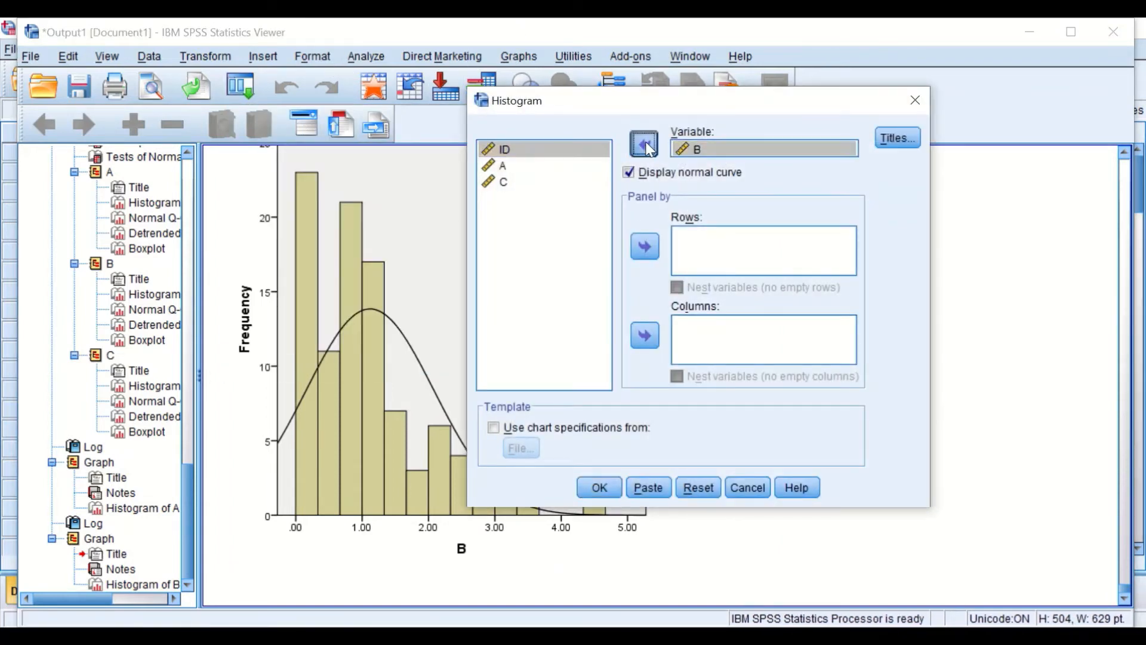
click(503, 198)
click(643, 144)
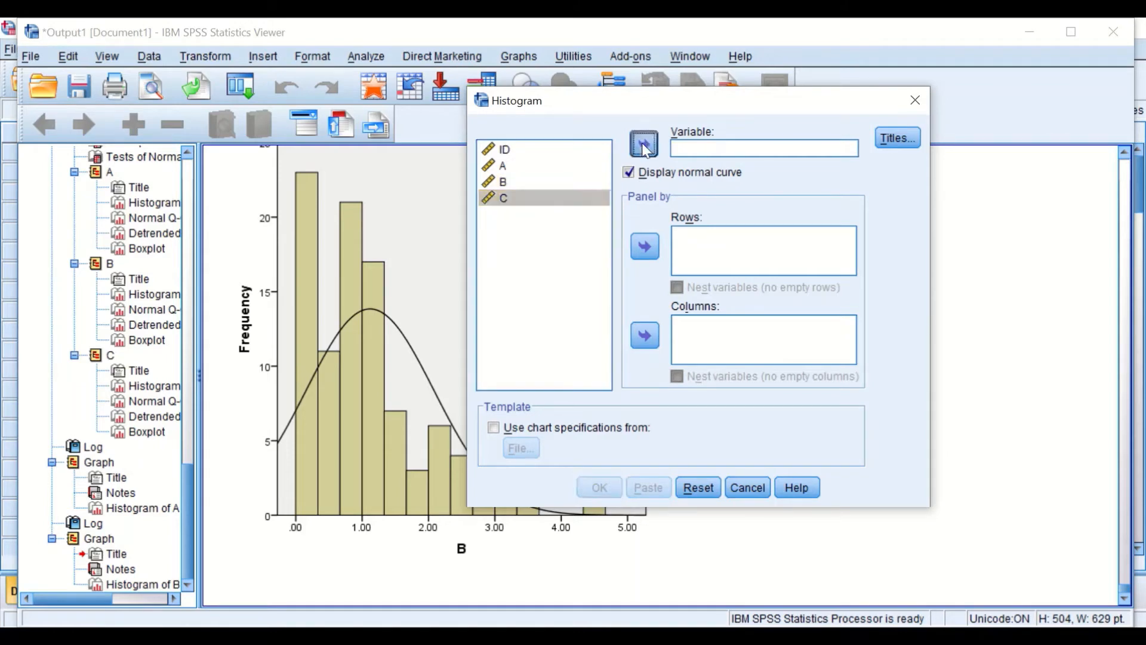
click(595, 485)
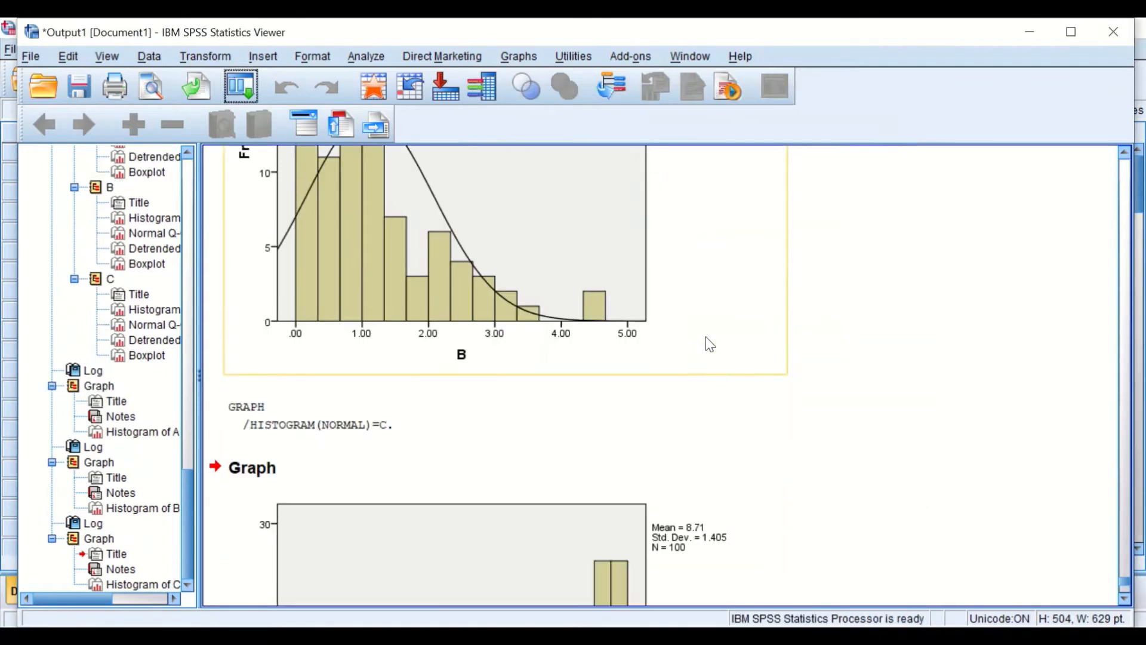
scroll(701, 379, down, 2)
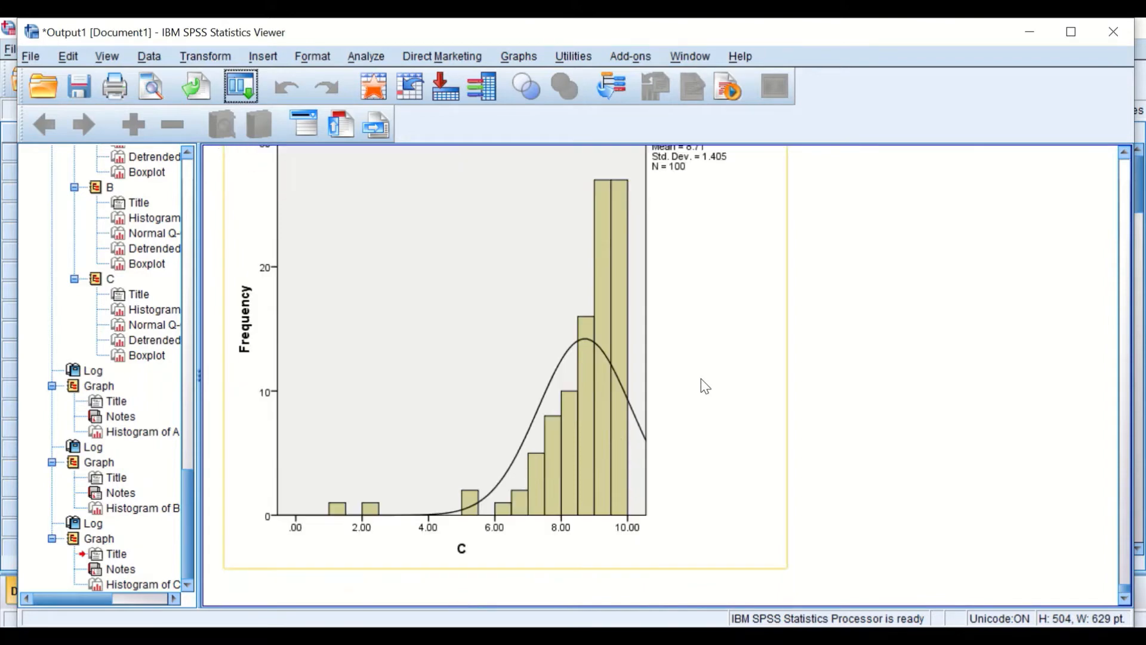
Compare the histograms of A, B and C against their normal curves for symmetry and skewness.
scroll(702, 387, up, 3)
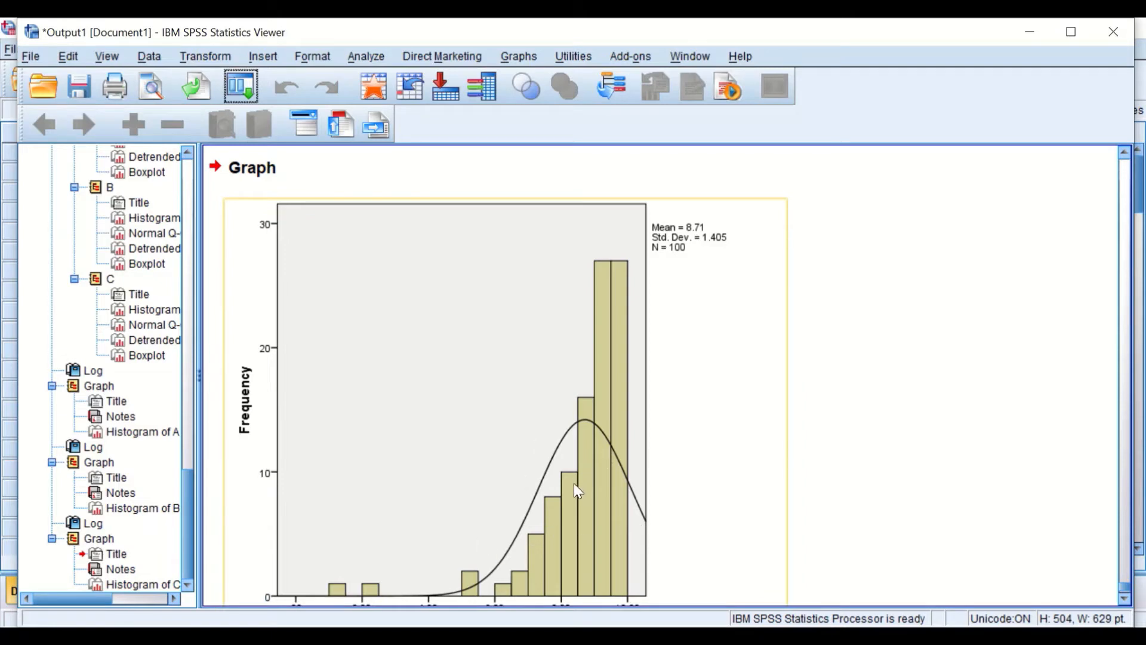
scroll(573, 481, up, 3)
scroll(571, 485, up, 13)
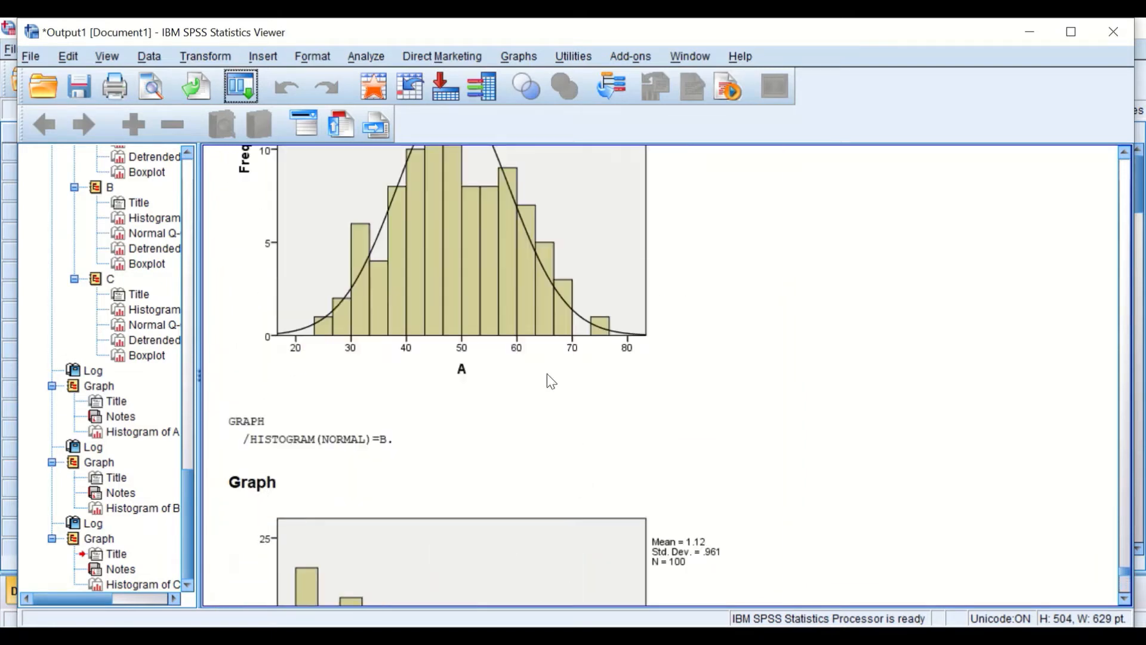
scroll(500, 271, up, 3)
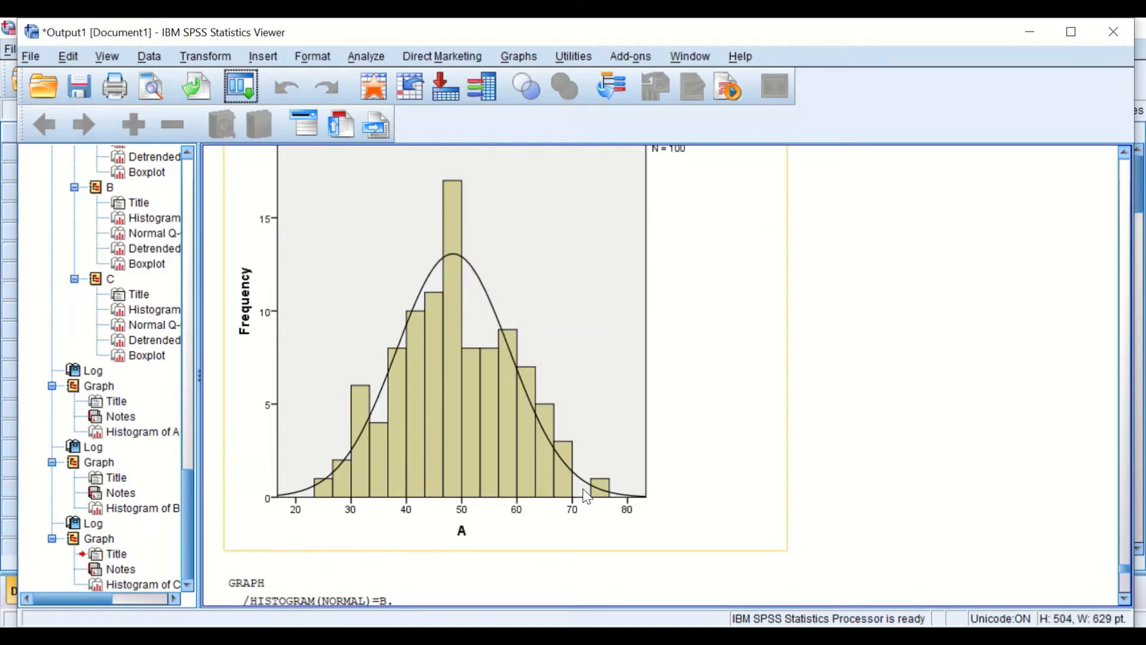
scroll(409, 371, down, 9)
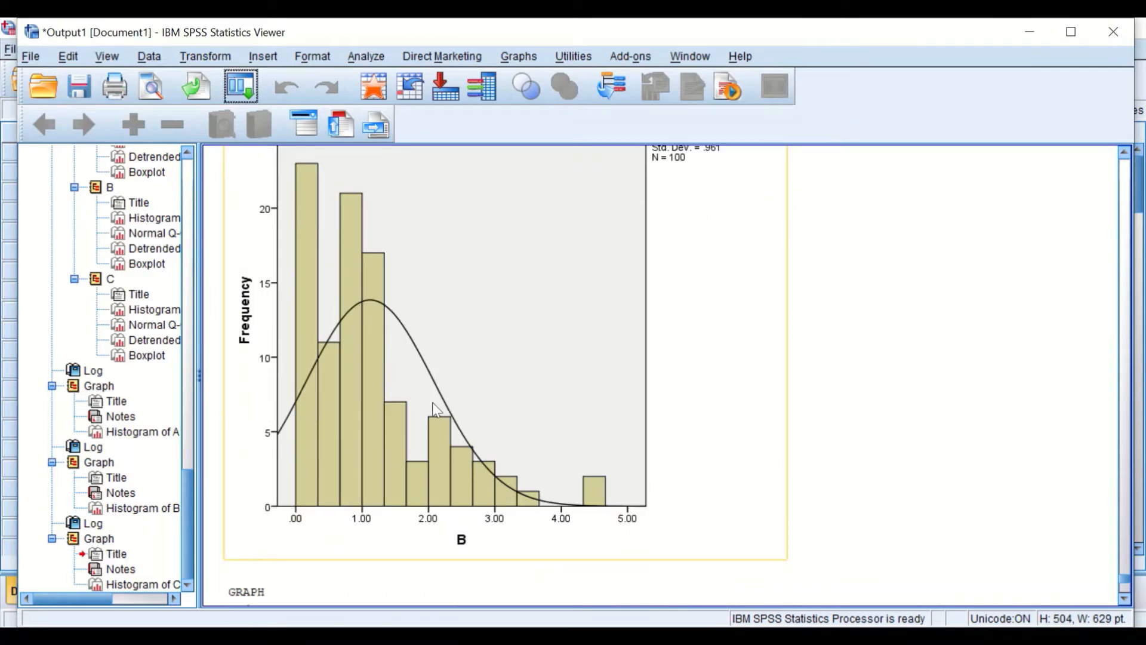
scroll(655, 496, down, 10)
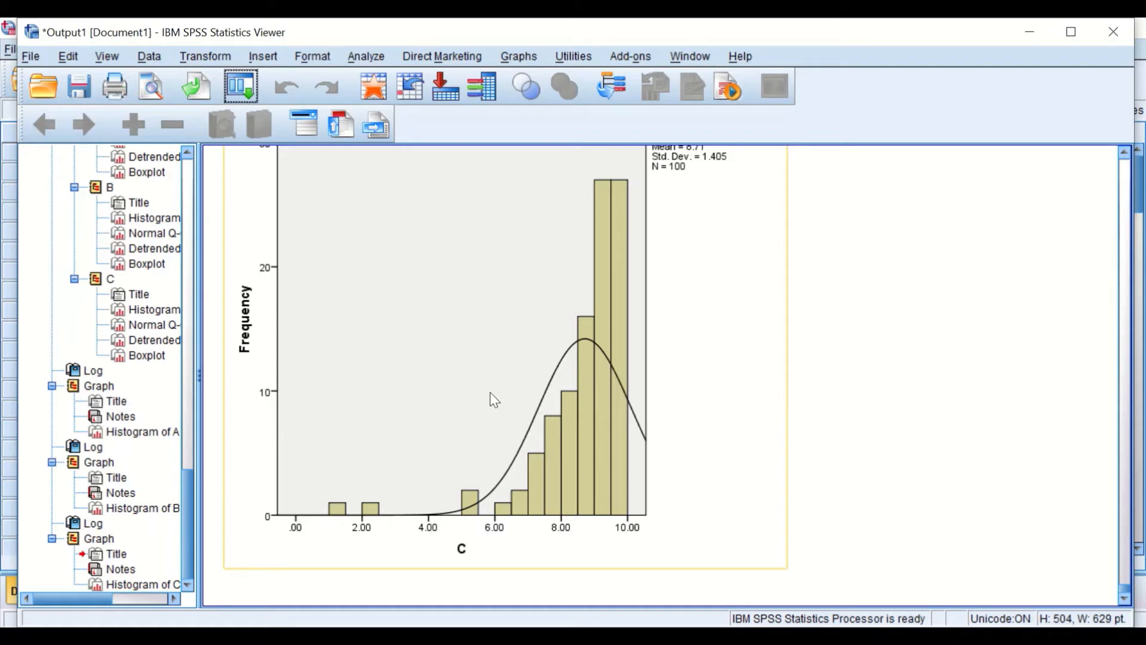
Open the Chart Builder, reset it, and place a single-variable boxplot in the chart preview.
click(528, 55)
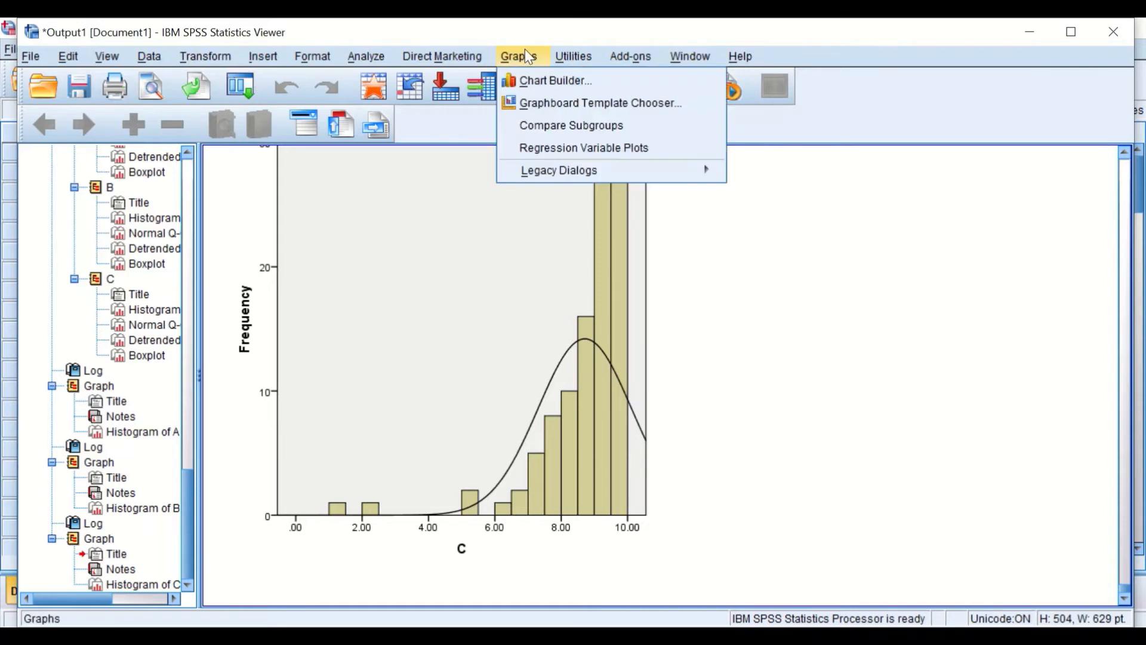
click(536, 79)
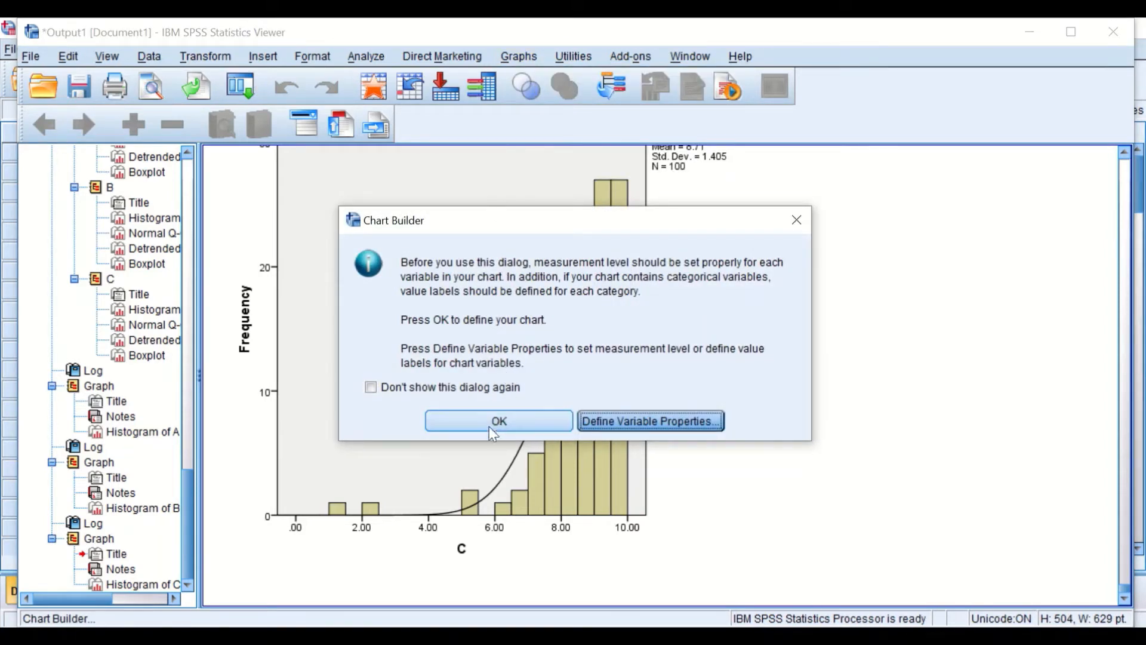
click(516, 424)
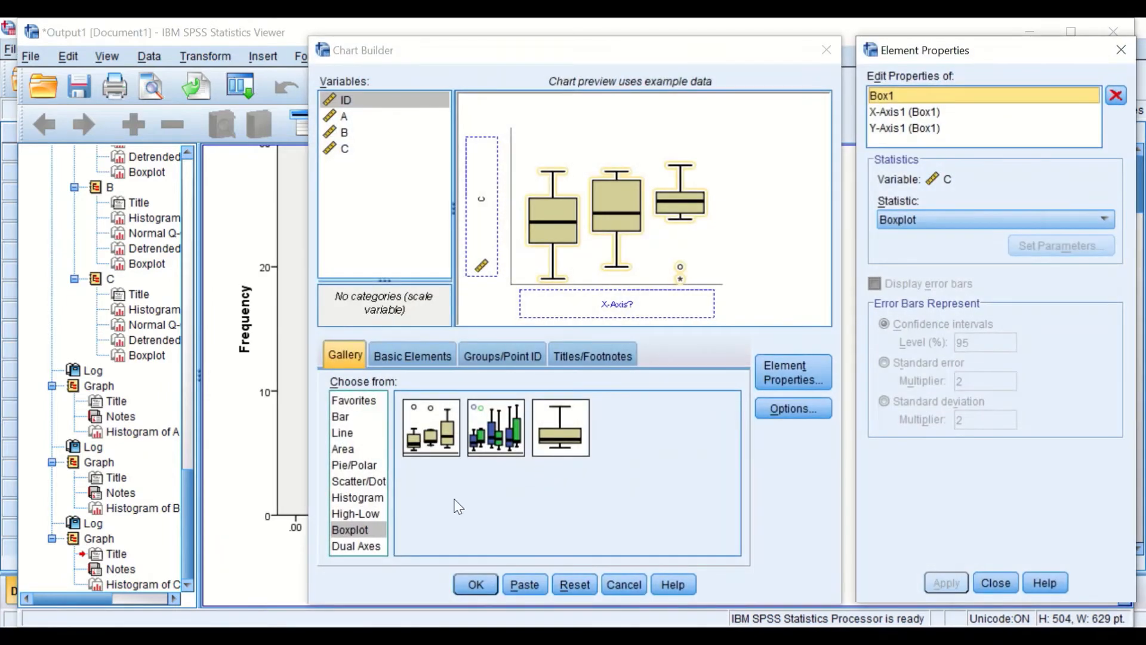
click(575, 582)
click(352, 528)
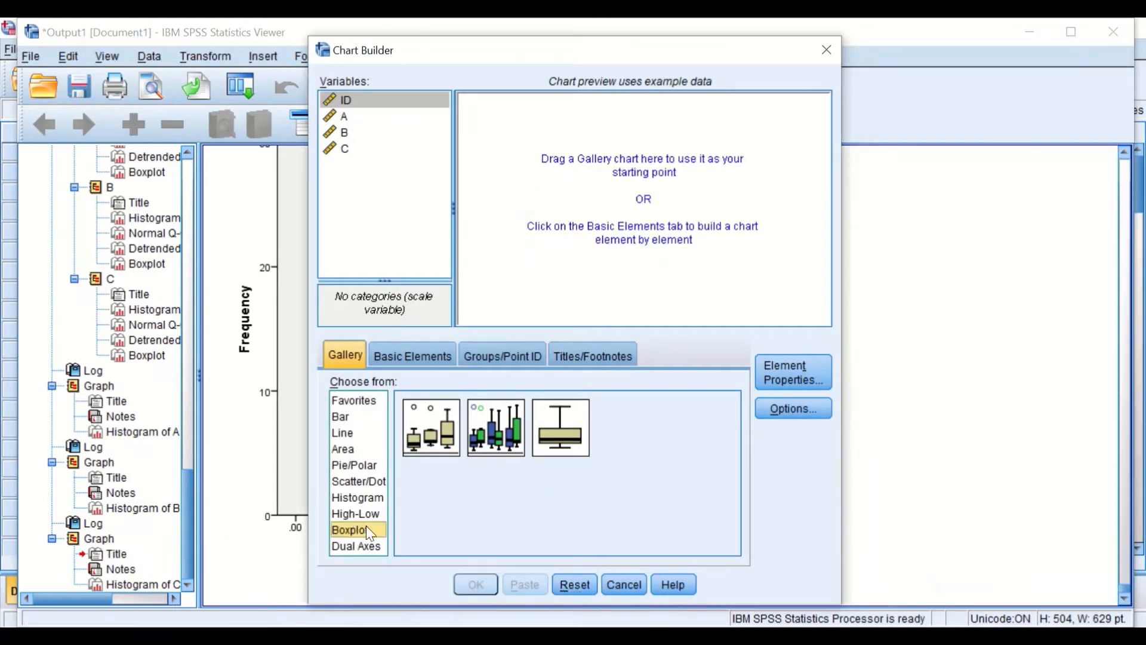
drag(560, 426, 589, 251)
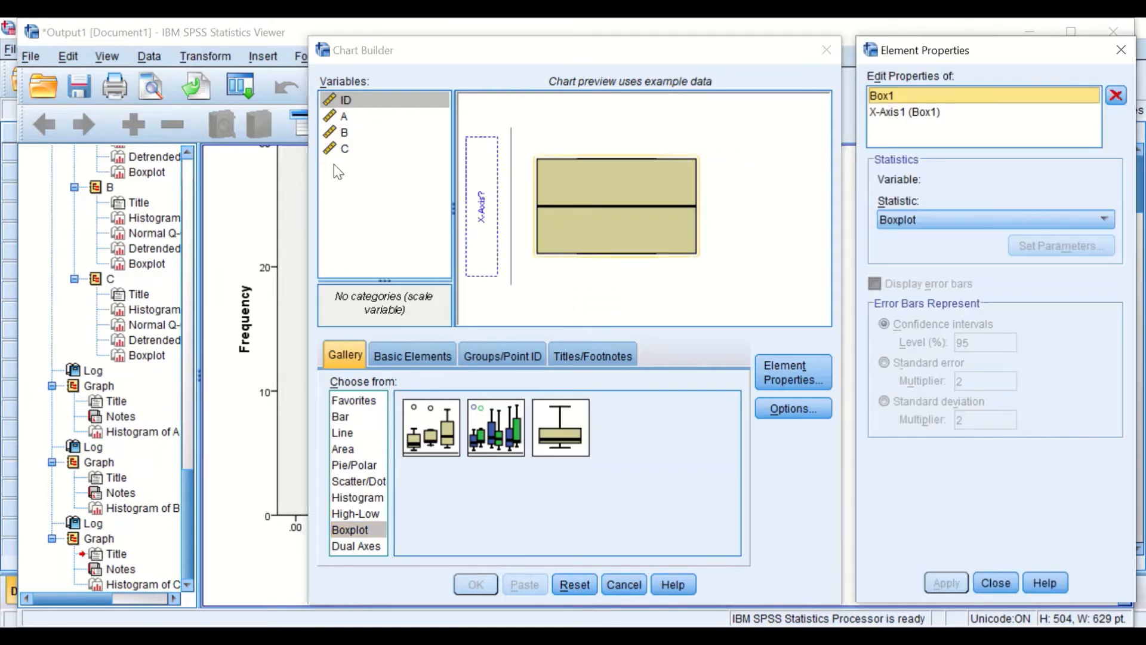
Assign variable A to the boxplot's axis, generate the chart, and examine it alongside the preceding output.
click(339, 115)
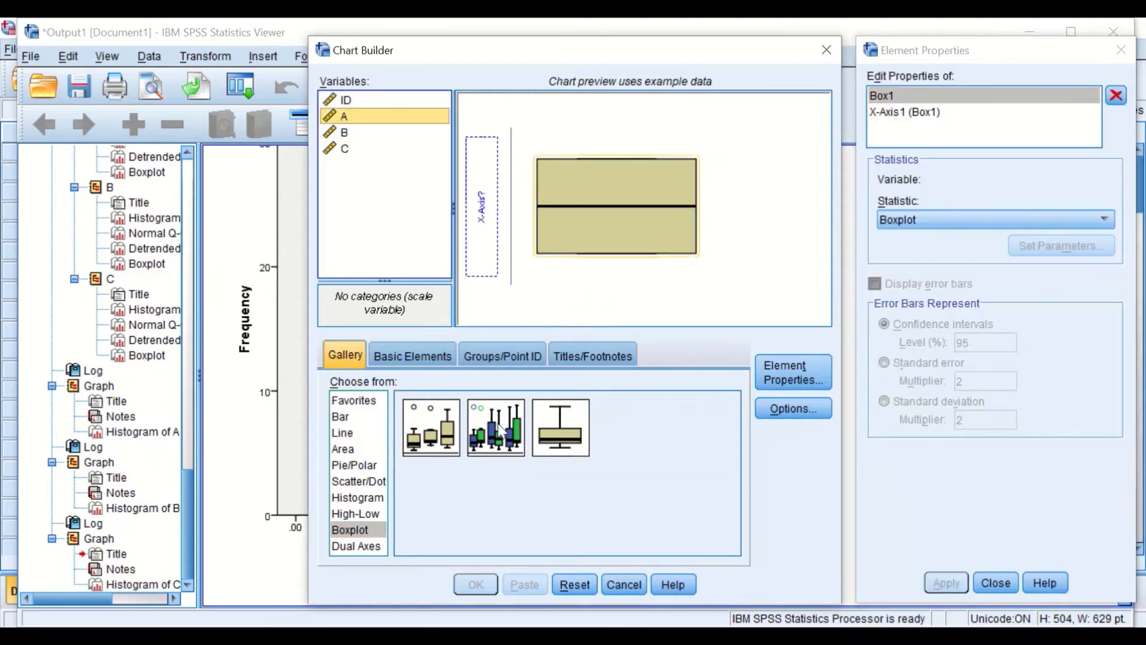
drag(363, 112, 485, 210)
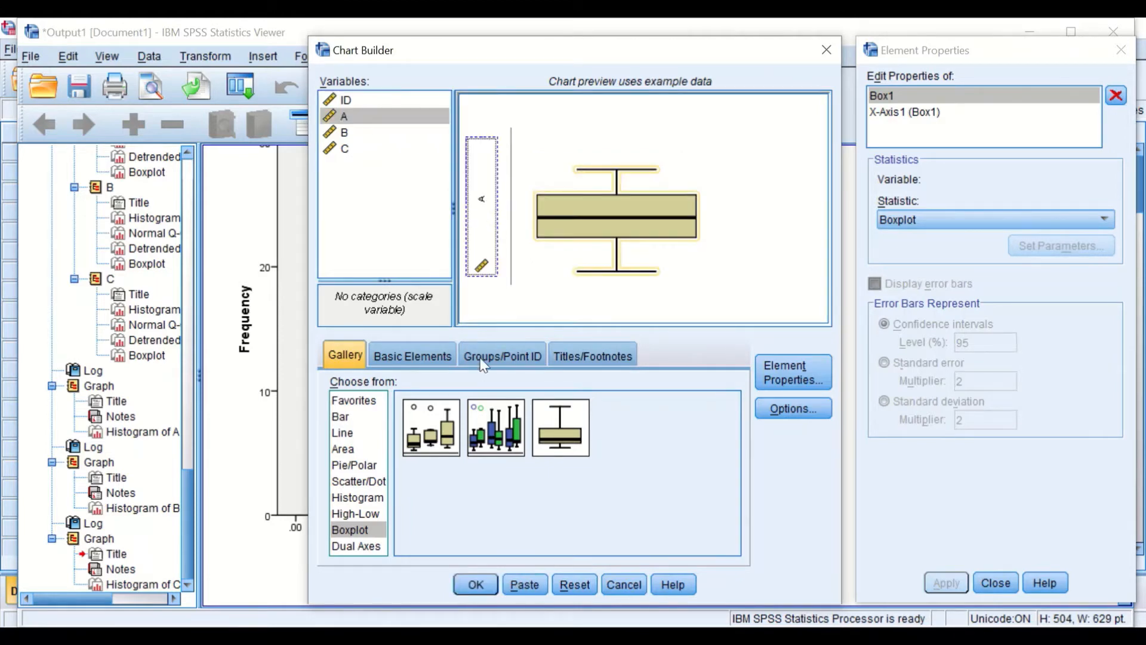
click(481, 583)
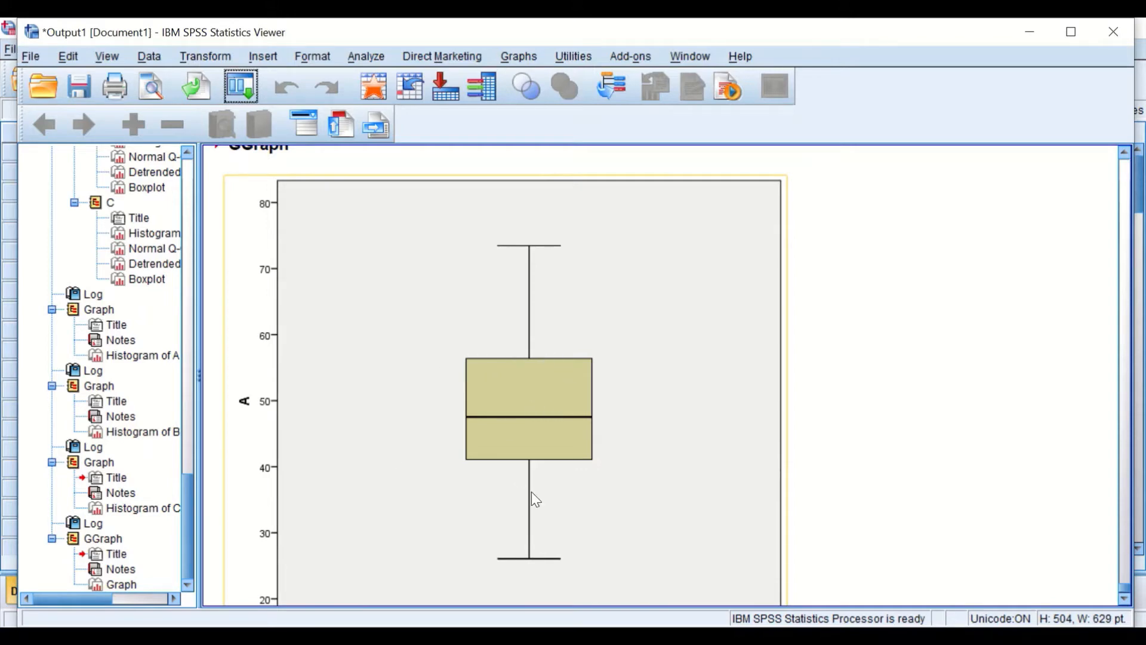
scroll(494, 441, down, 2)
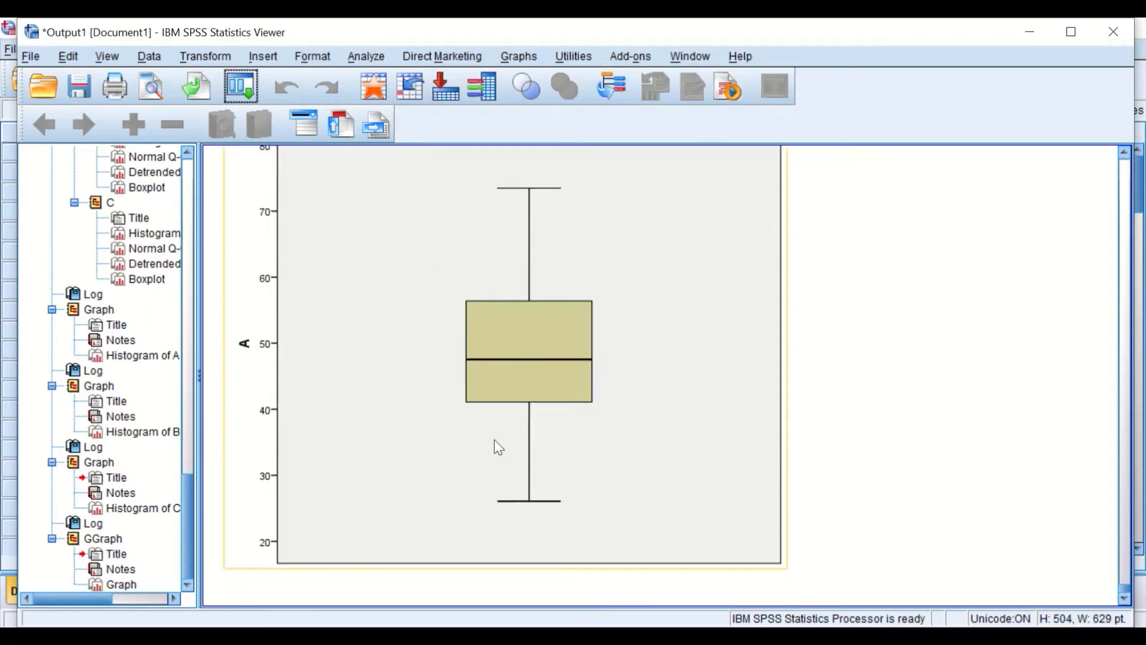
scroll(501, 446, up, 10)
scroll(501, 445, down, 3)
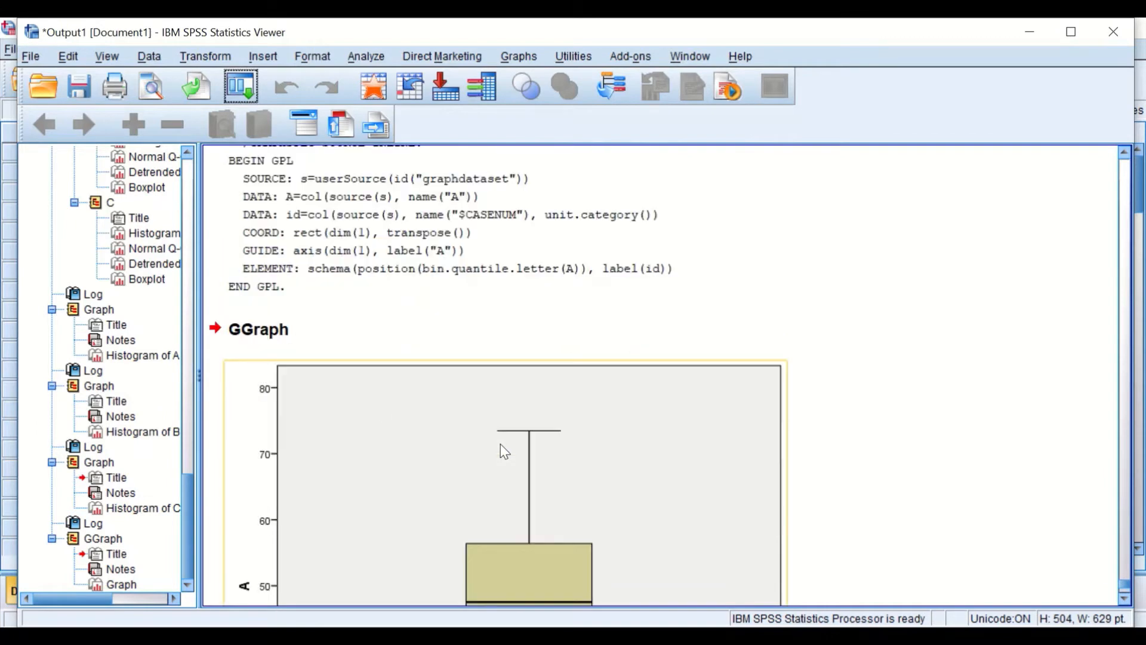
scroll(431, 449, down, 6)
scroll(431, 449, up, 12)
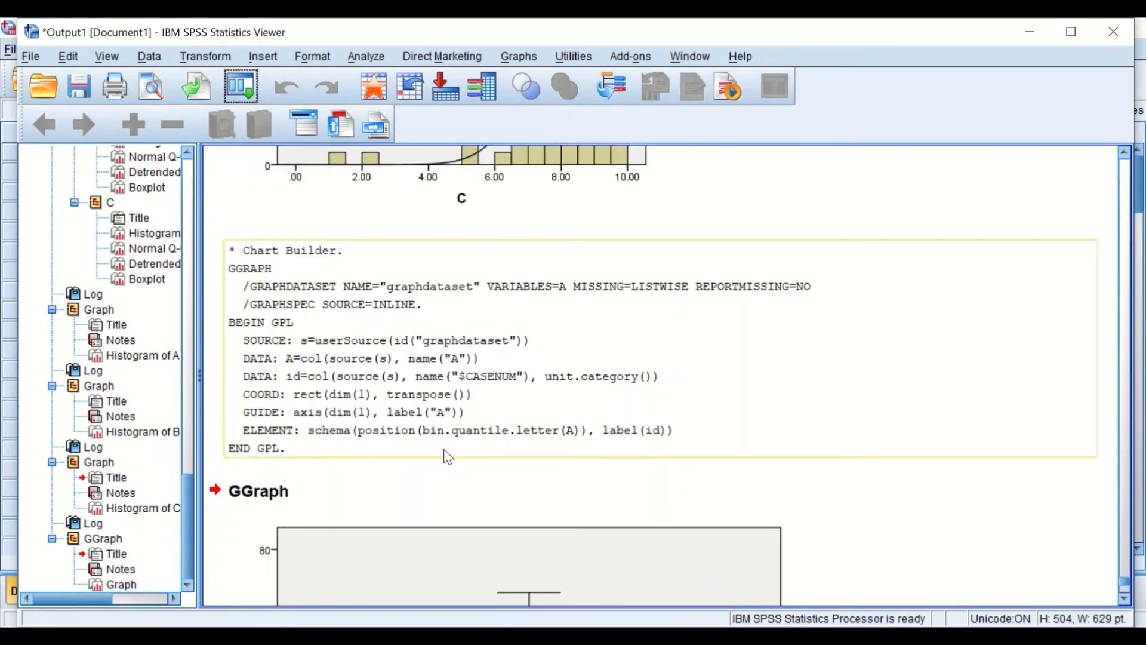
scroll(445, 454, up, 11)
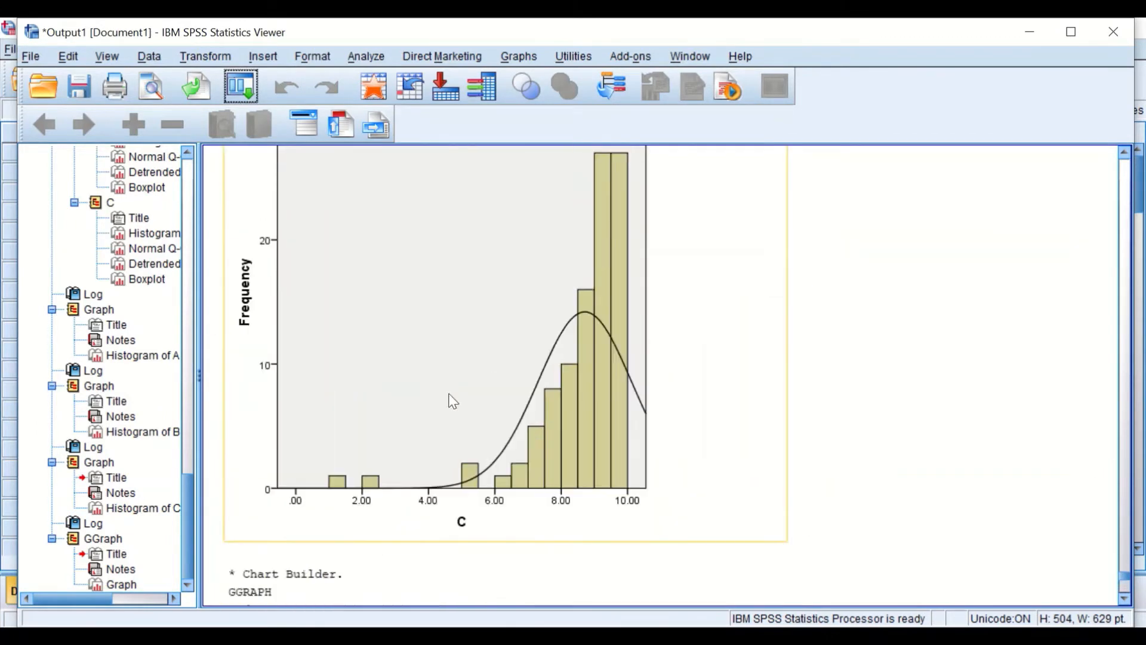
Recall the Chart Builder, replace variable A with B on the boxplot's axis, and generate the chart.
click(240, 85)
click(251, 124)
click(509, 417)
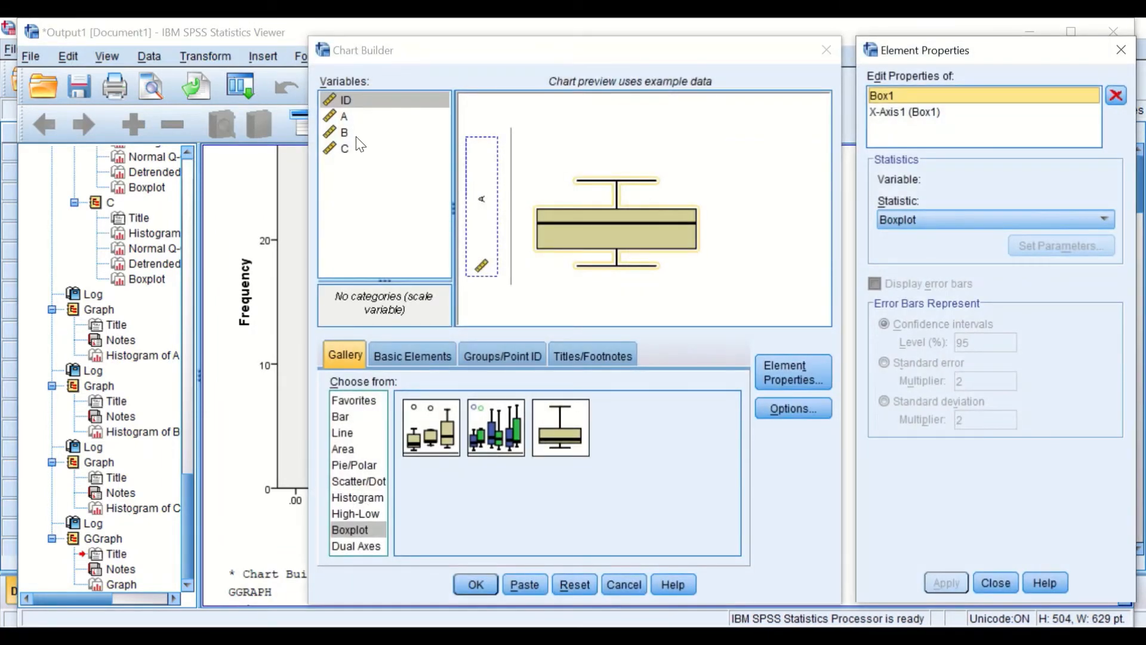
drag(352, 133, 481, 203)
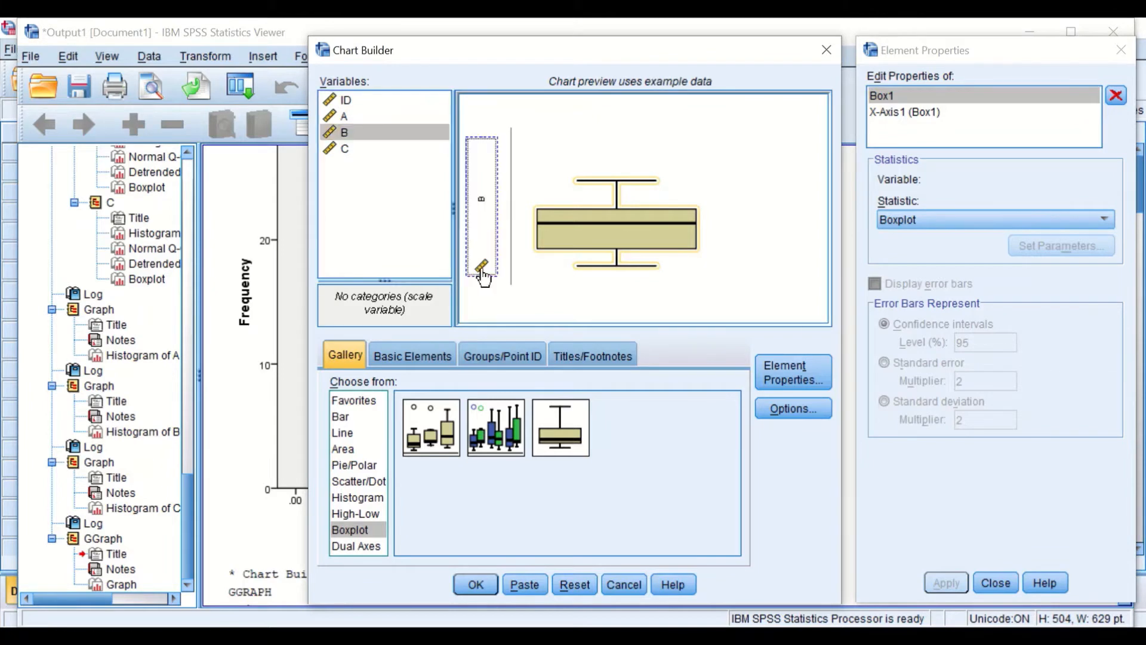
click(476, 583)
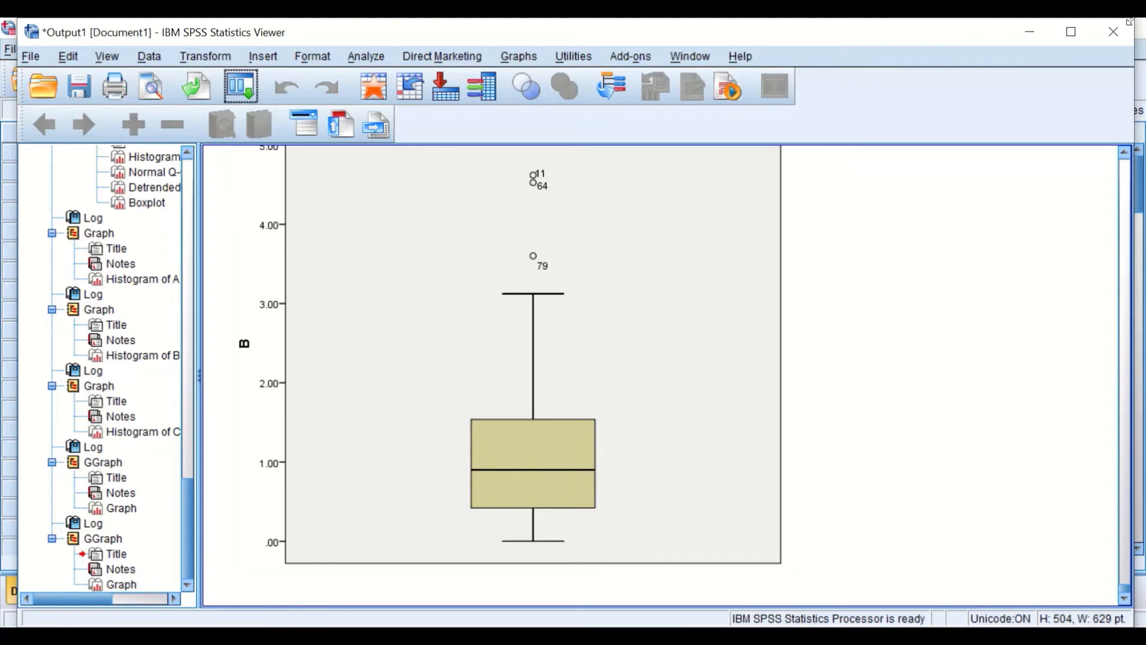
mouse_move(737, 57)
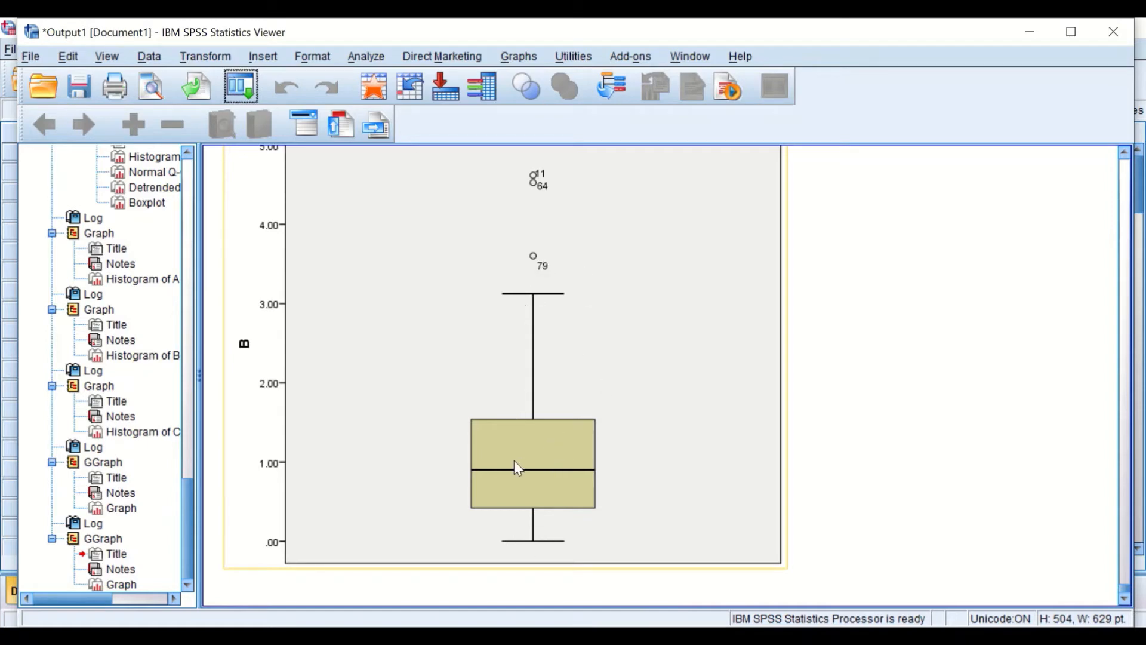
Recall the Chart Builder and try to replace variable B with C on the boxplot's axis before generating the chart.
click(242, 85)
click(251, 122)
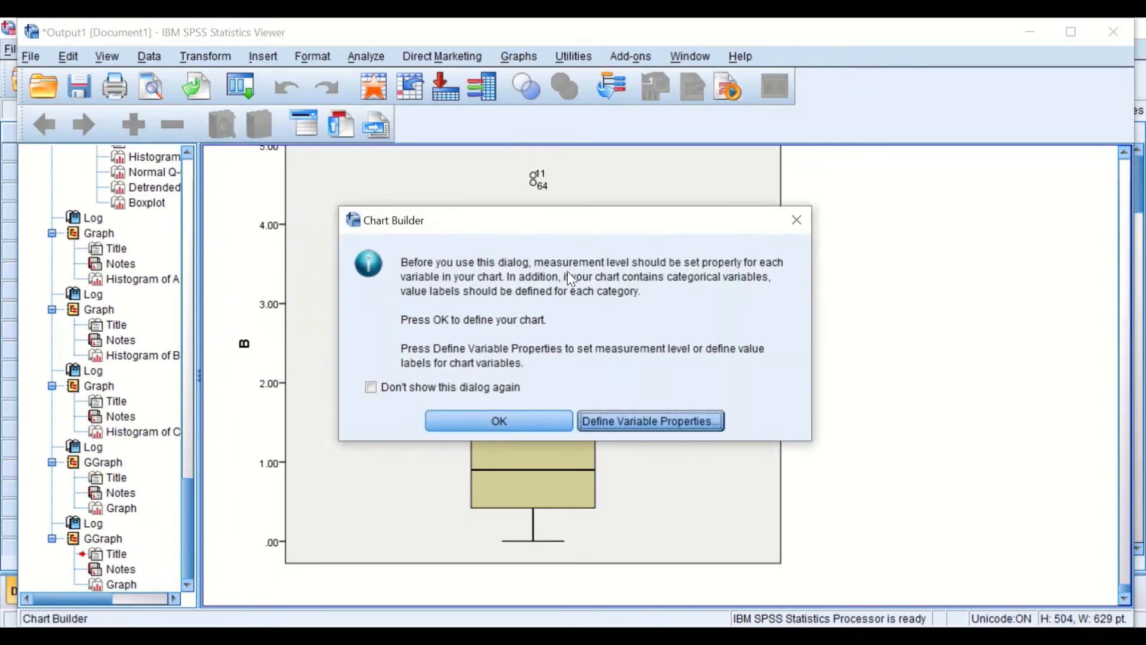
click(526, 420)
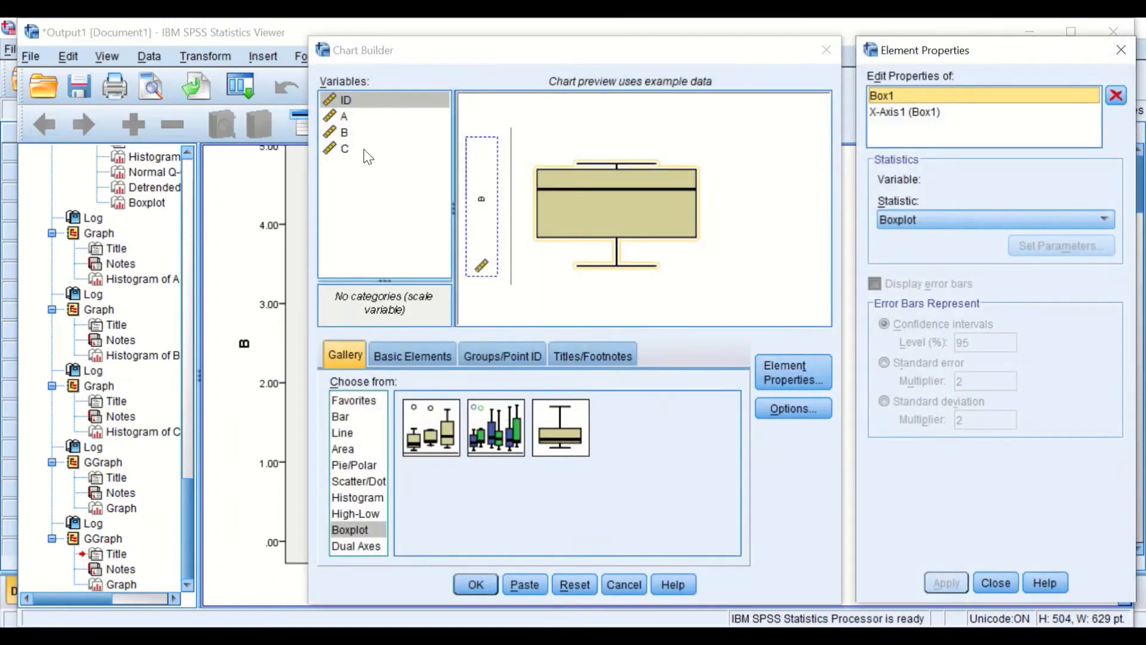
drag(349, 149, 480, 200)
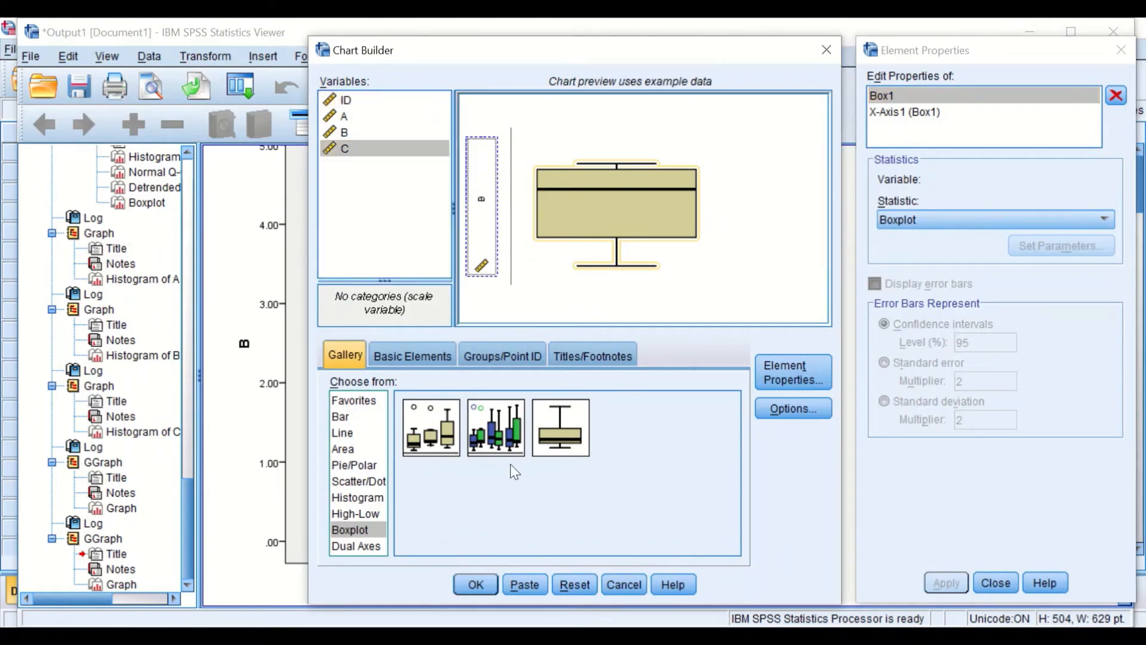
click(482, 580)
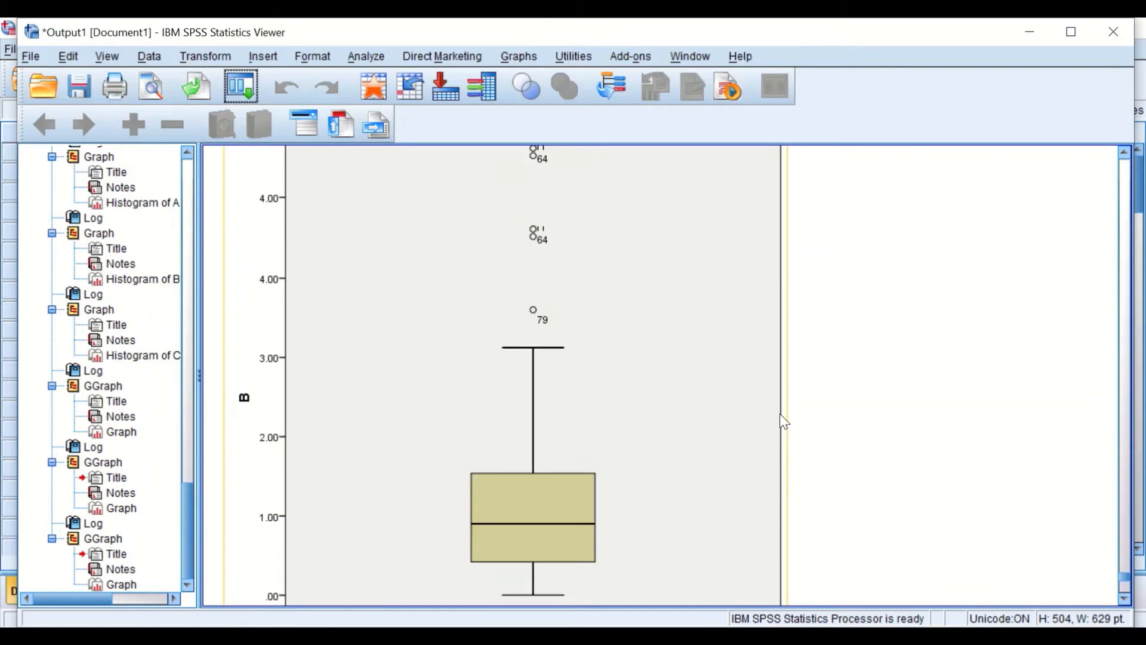
Recall the Chart Builder again, assign variable C to the boxplot's axis, generate the chart, and compare it with B's boxplot.
click(237, 90)
click(245, 118)
click(499, 411)
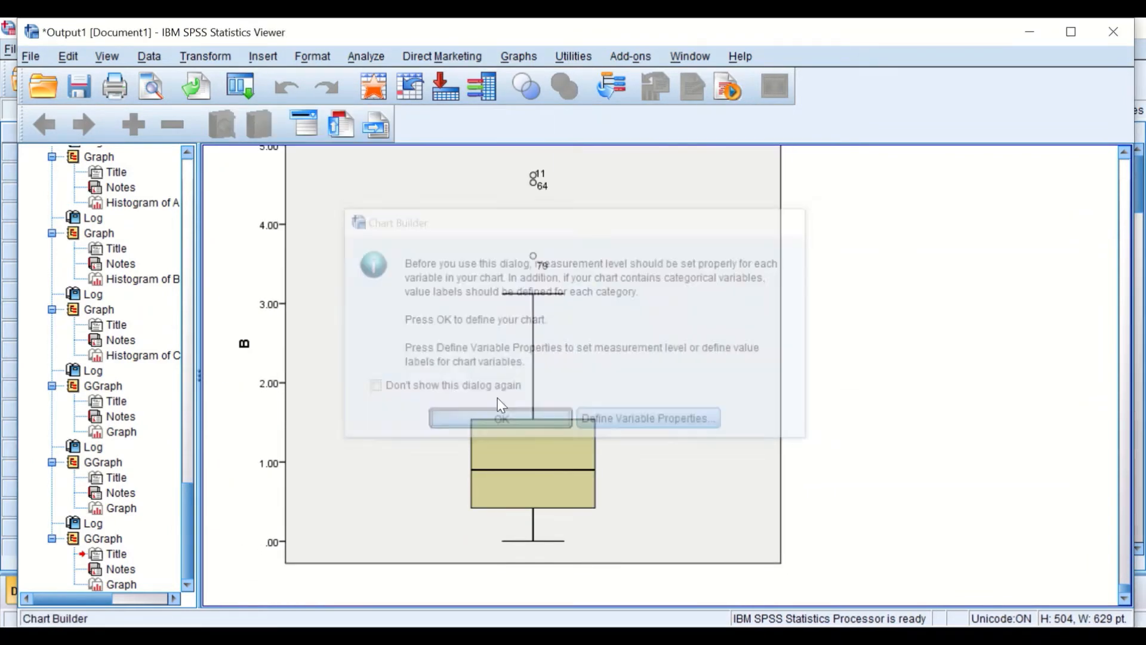
drag(346, 148, 477, 226)
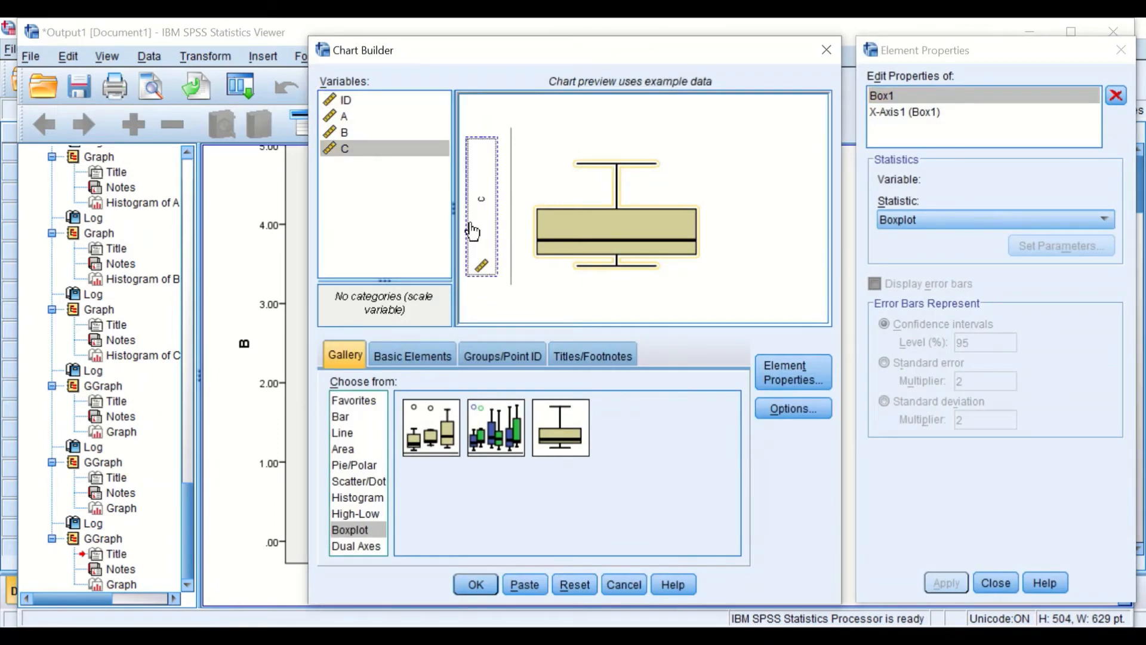
click(475, 585)
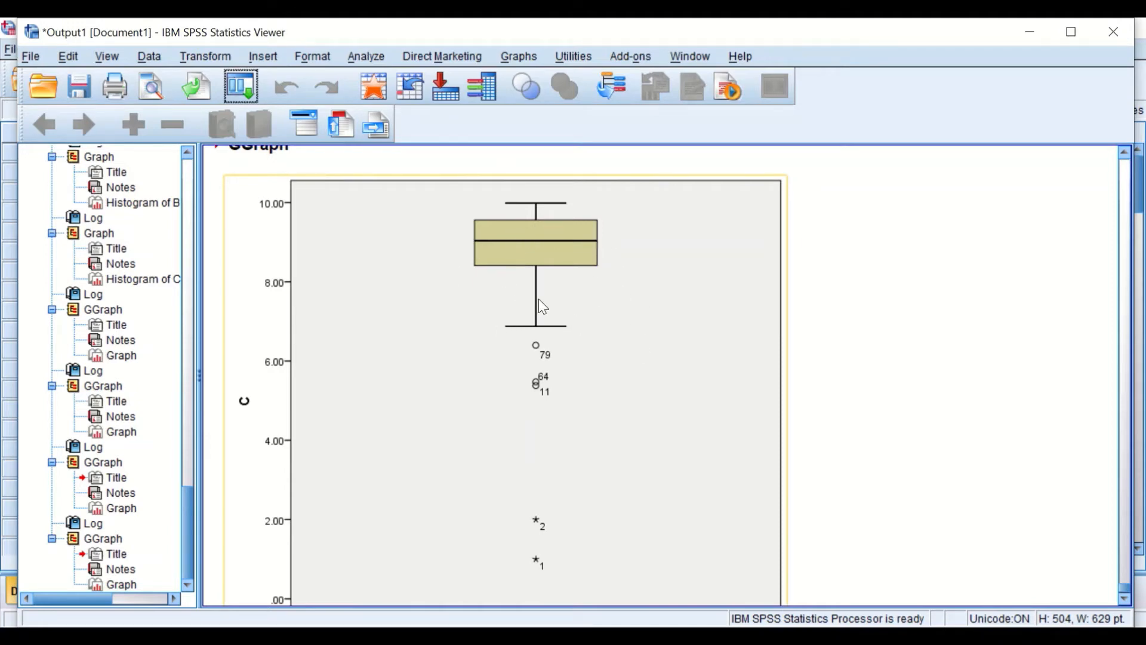
scroll(570, 332, up, 3)
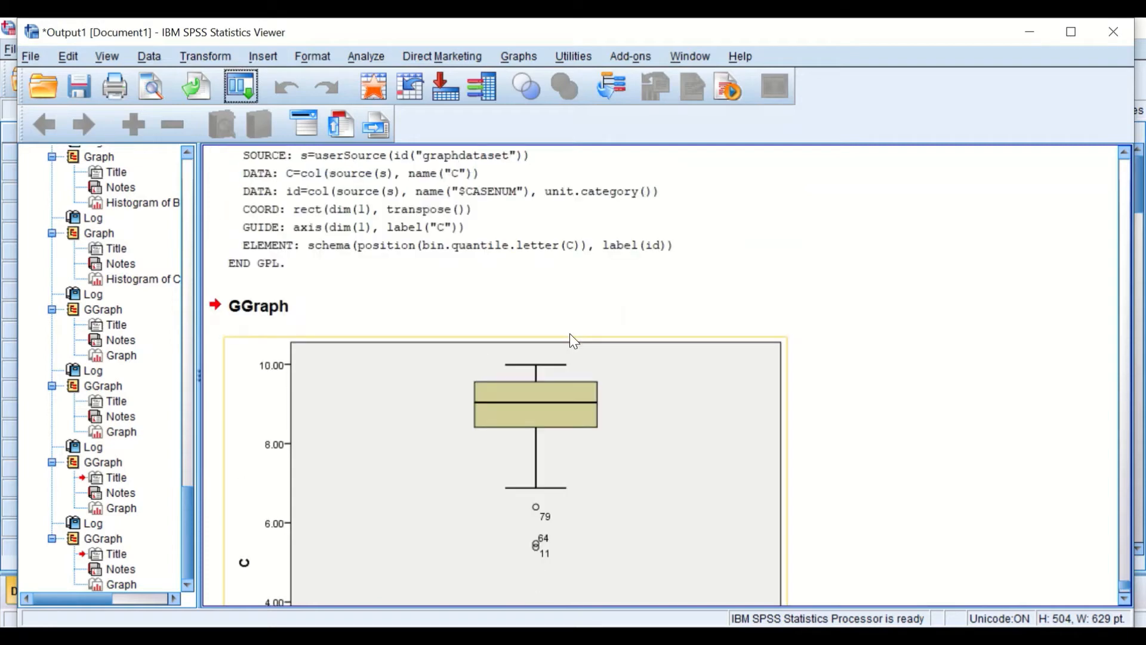
scroll(571, 334, up, 8)
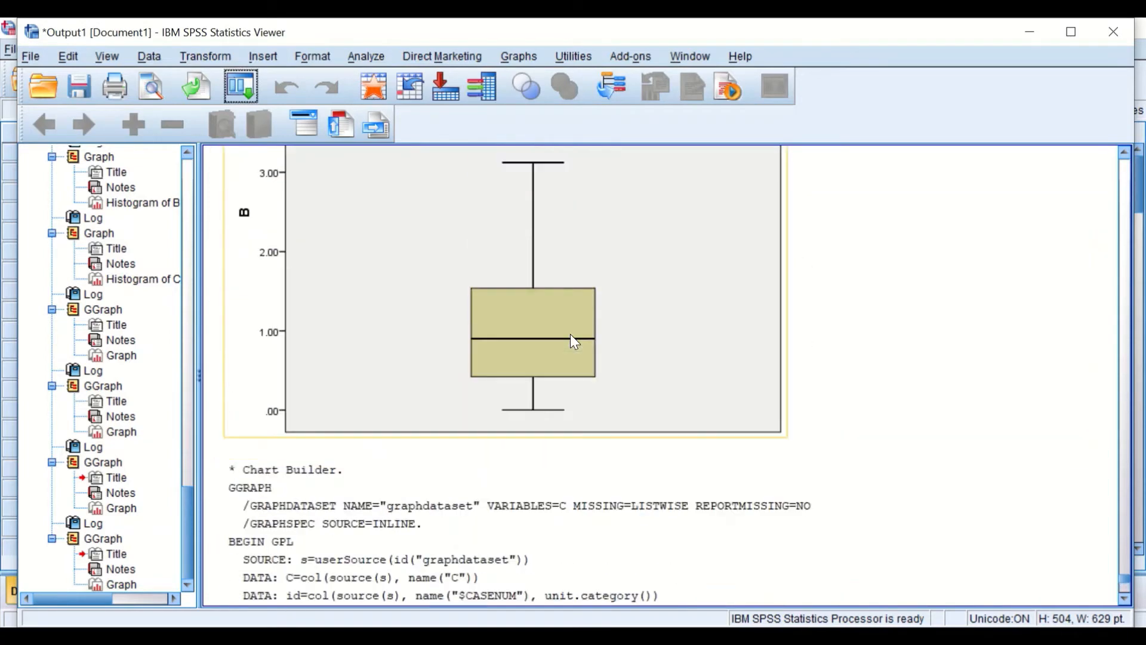
scroll(570, 334, up, 3)
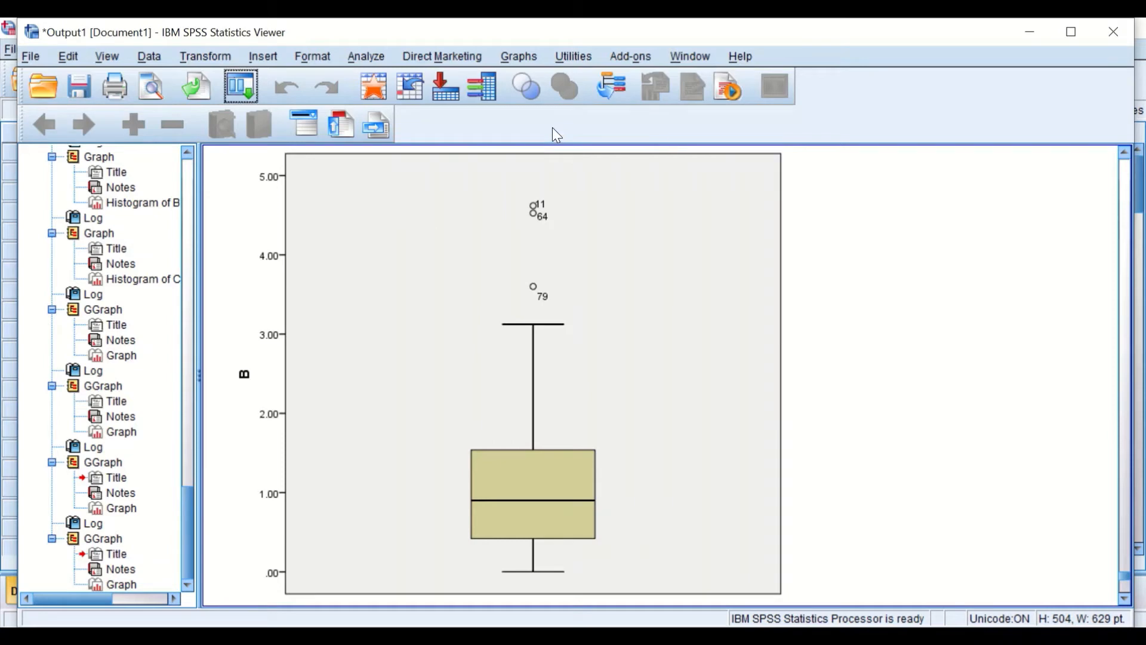
Open the Q-Q Plots dialog from the descriptive statistics procedures and reset it to its defaults.
click(381, 57)
mouse_move(361, 100)
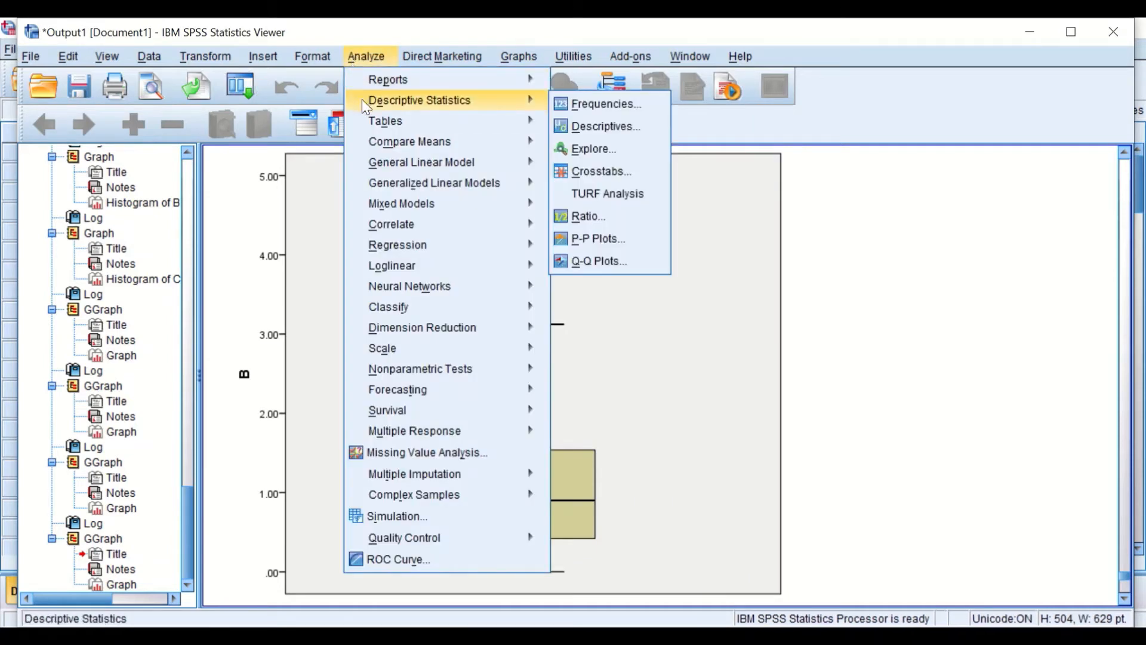
click(365, 57)
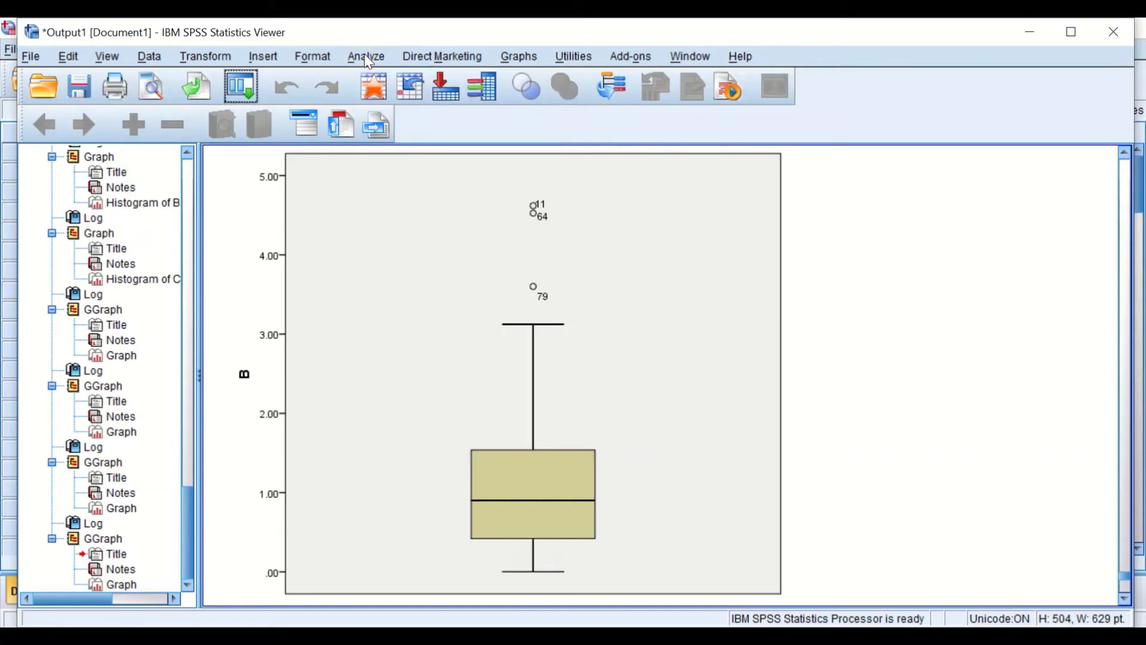
click(369, 57)
mouse_move(396, 106)
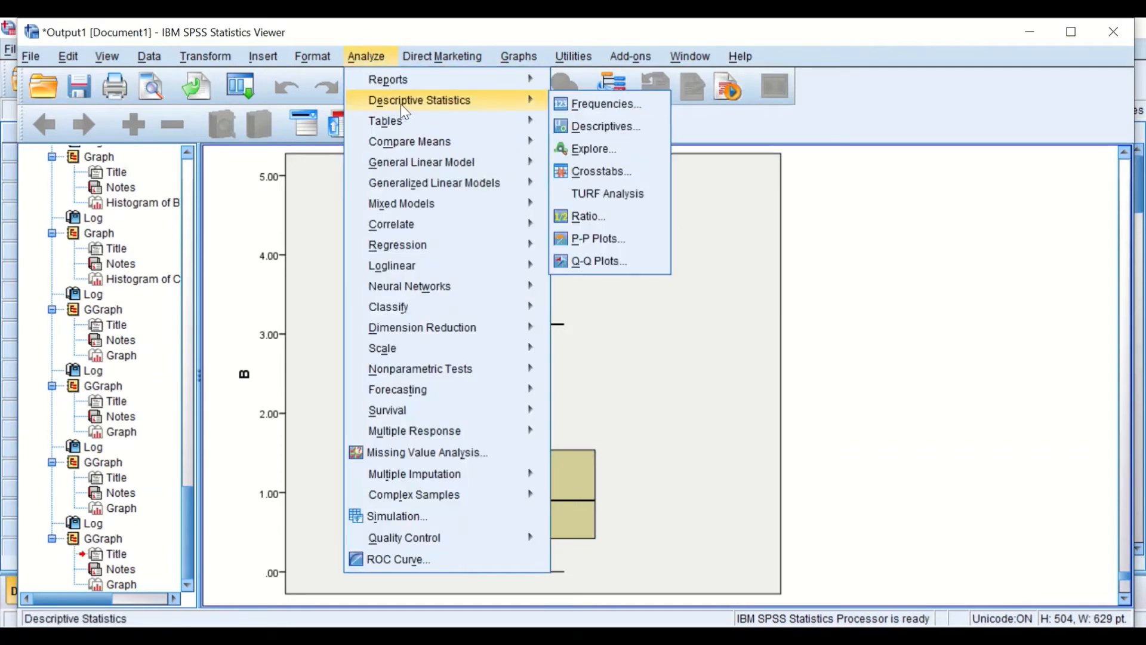
click(595, 262)
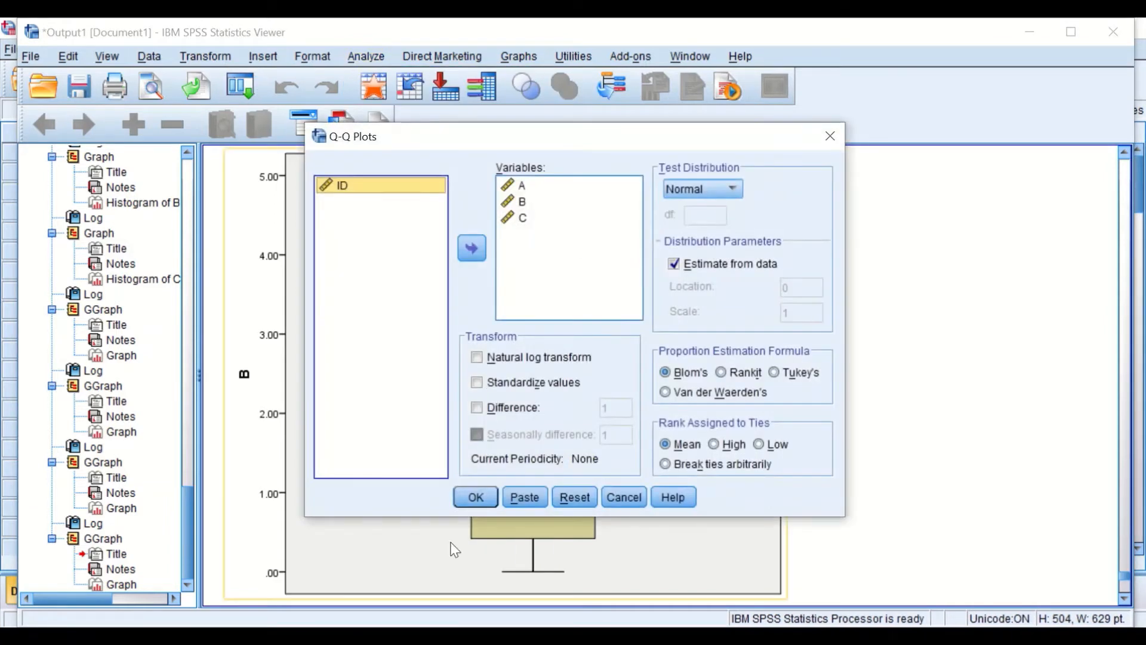
click(573, 497)
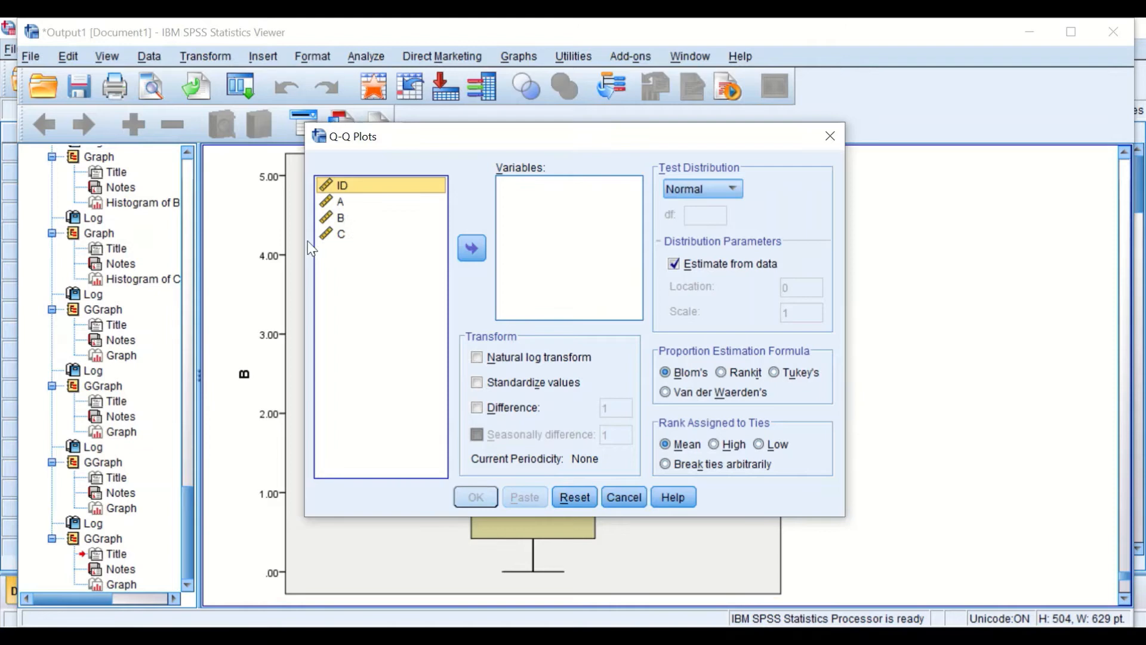
Add variables A, B and C to the Q-Q analysis and generate the plots against the Normal distribution.
click(338, 206)
shift+click(336, 223)
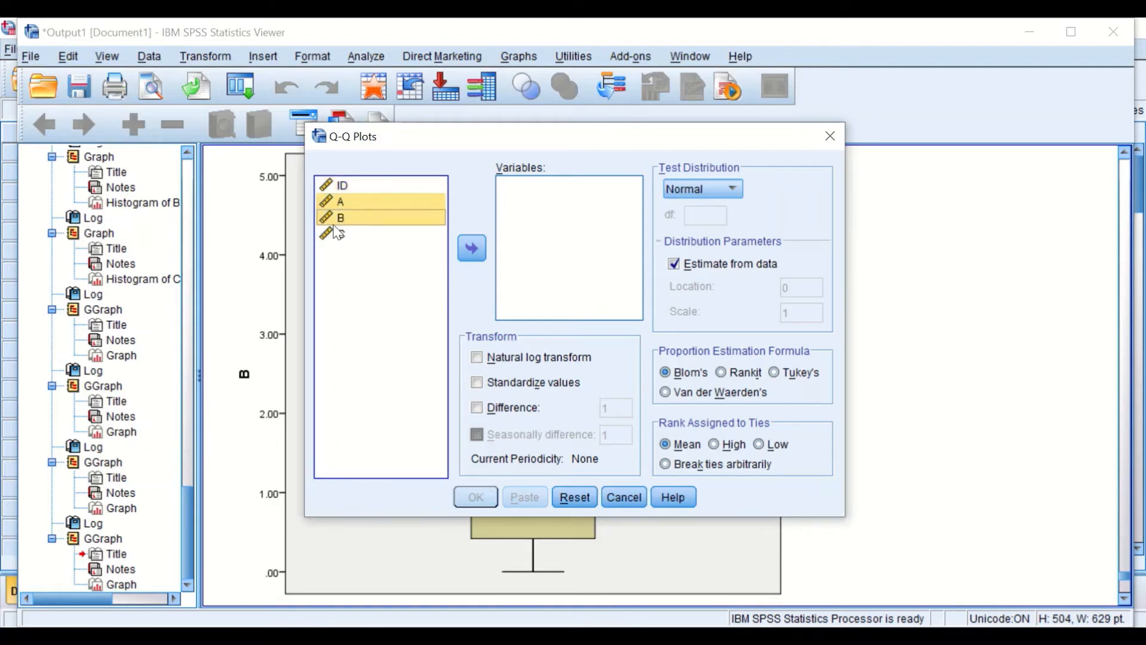
shift+click(344, 238)
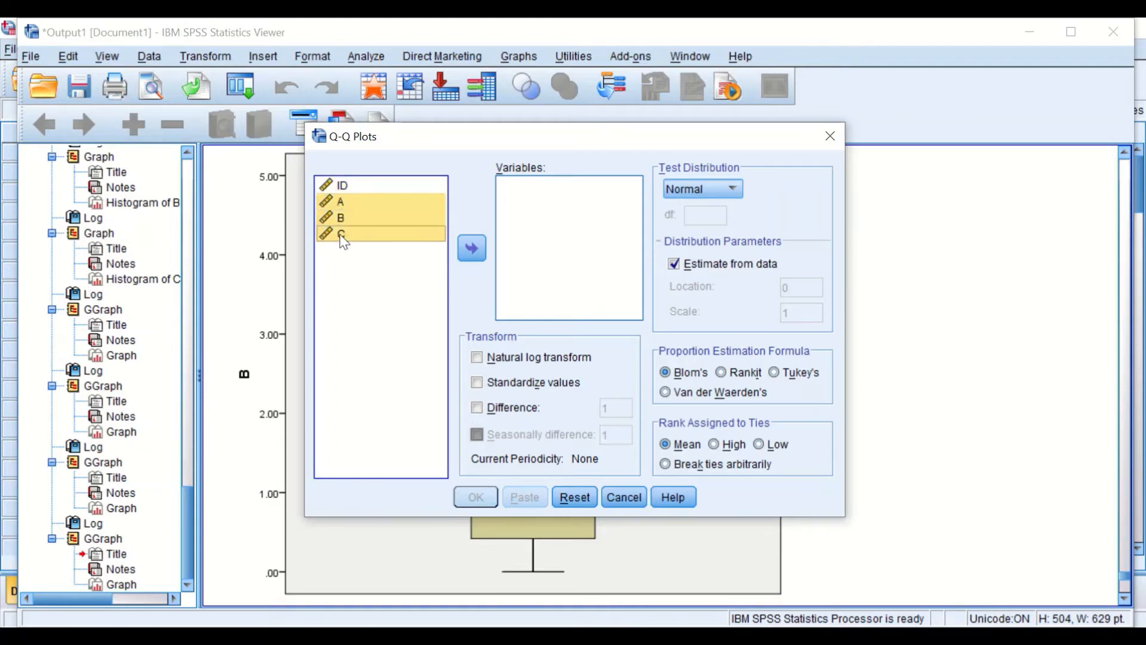
click(471, 247)
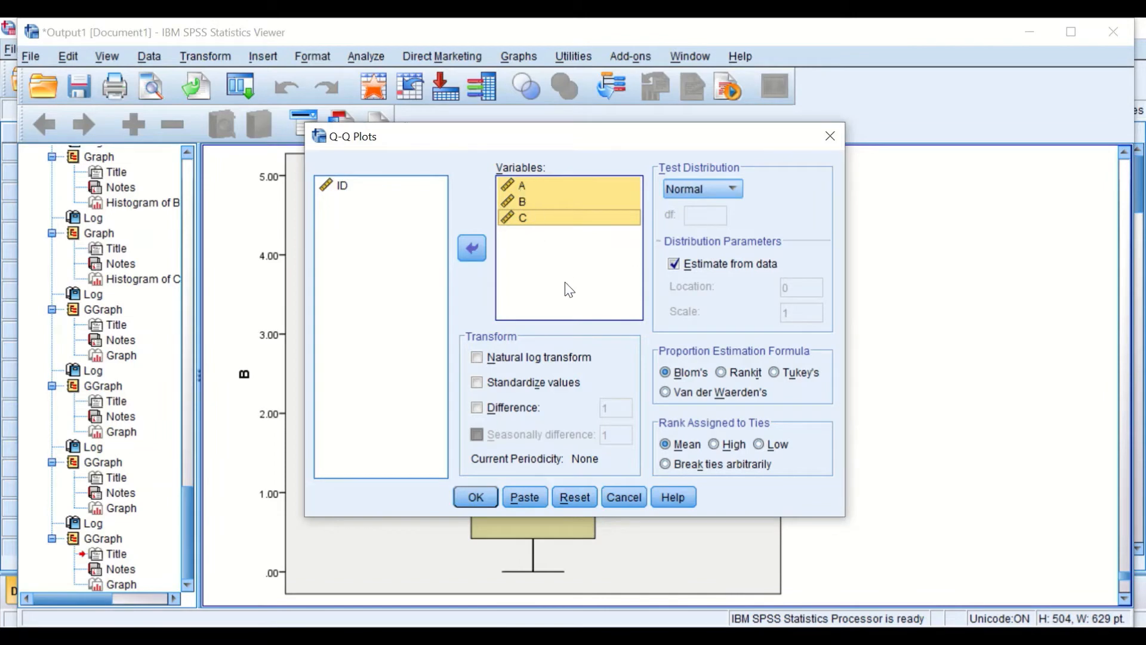
click(477, 497)
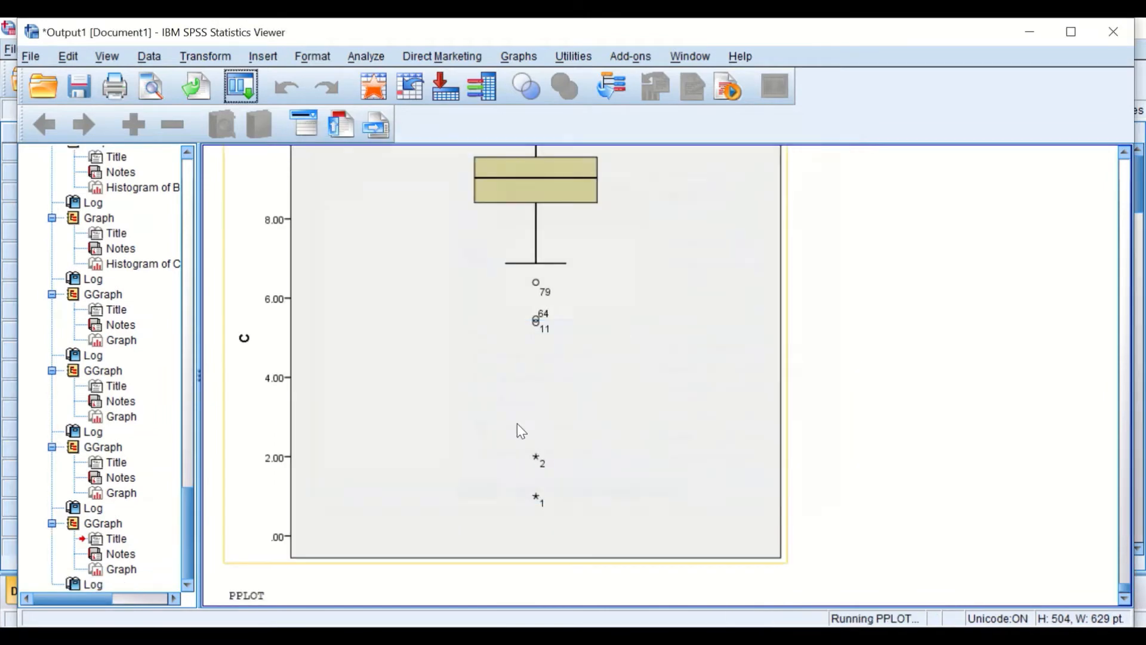
Examine the Normal Q-Q Plot of A to judge how closely its points follow the reference line.
scroll(681, 264, down, 2)
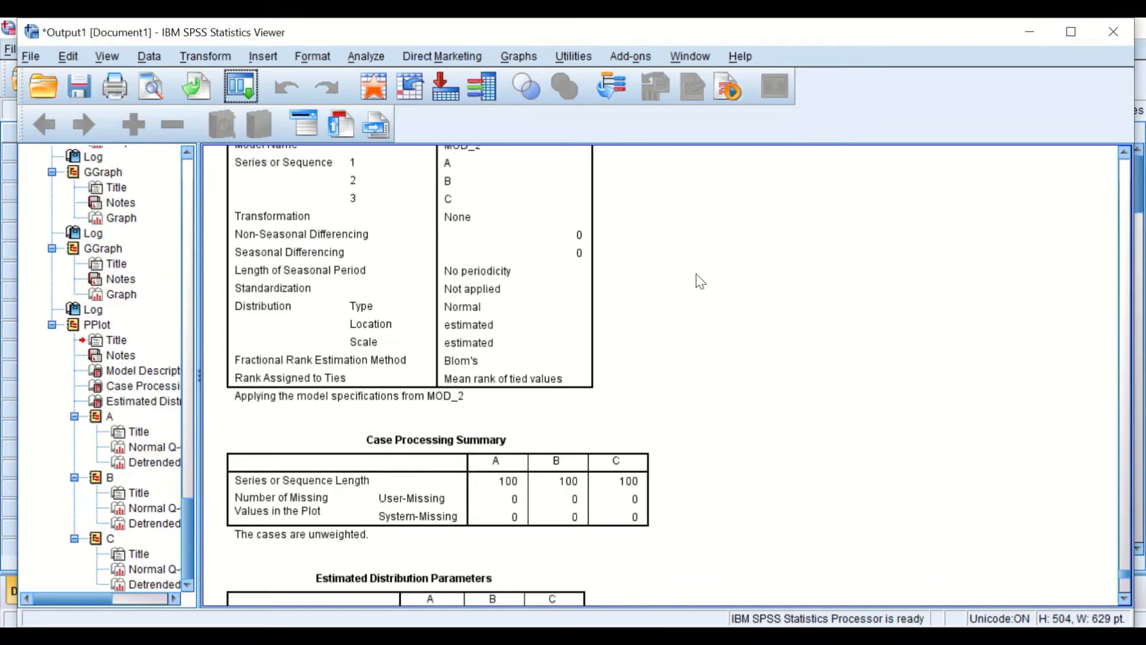
scroll(664, 246, down, 3)
scroll(667, 246, down, 5)
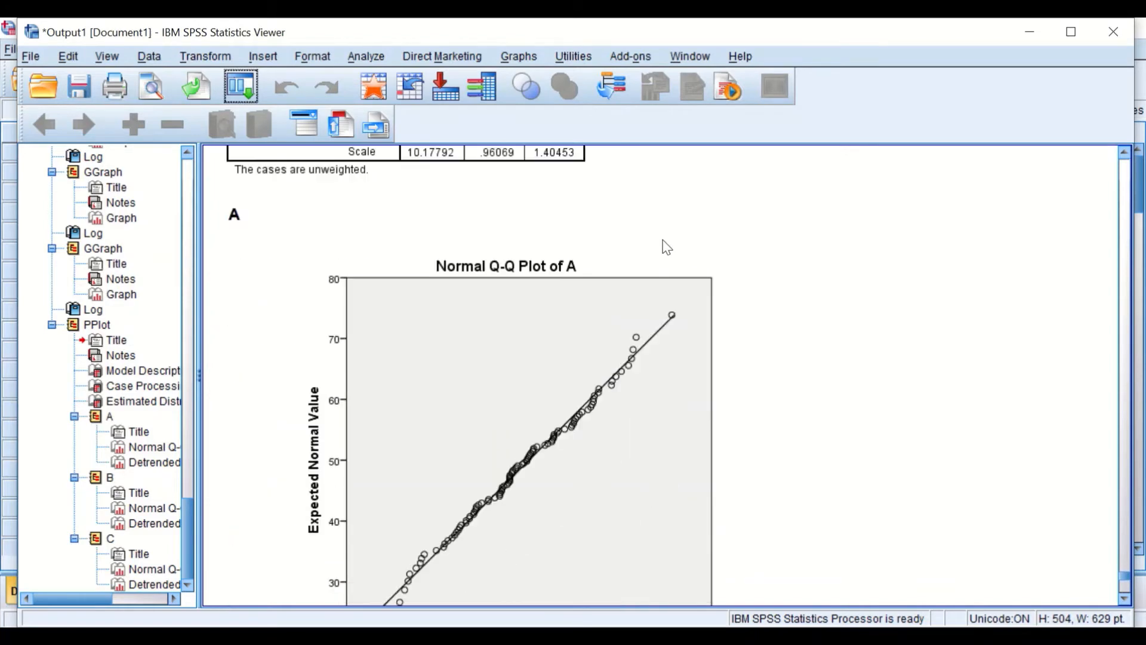
scroll(666, 247, down, 3)
scroll(681, 258, up, 4)
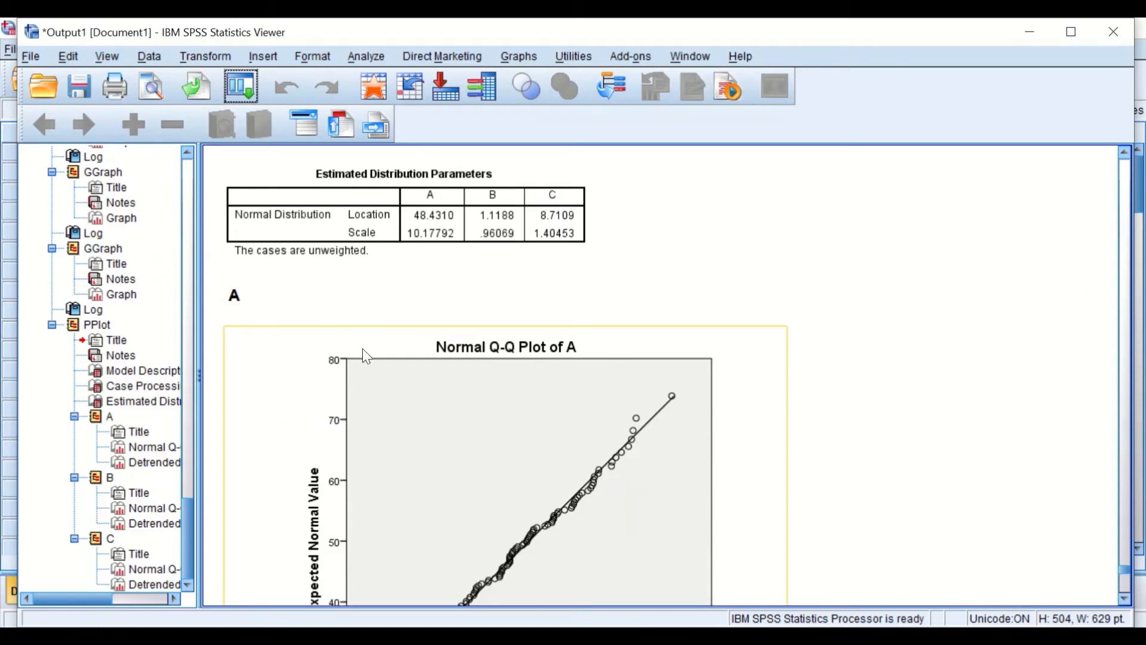
scroll(683, 339, down, 3)
scroll(678, 319, up, 2)
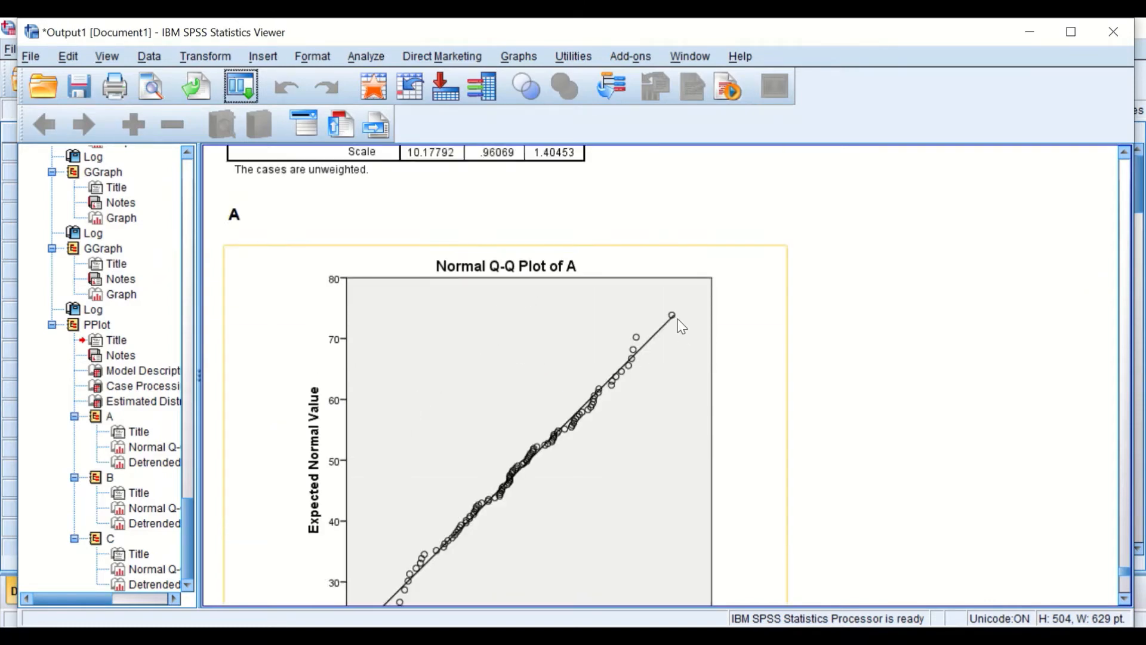
scroll(676, 331, down, 1)
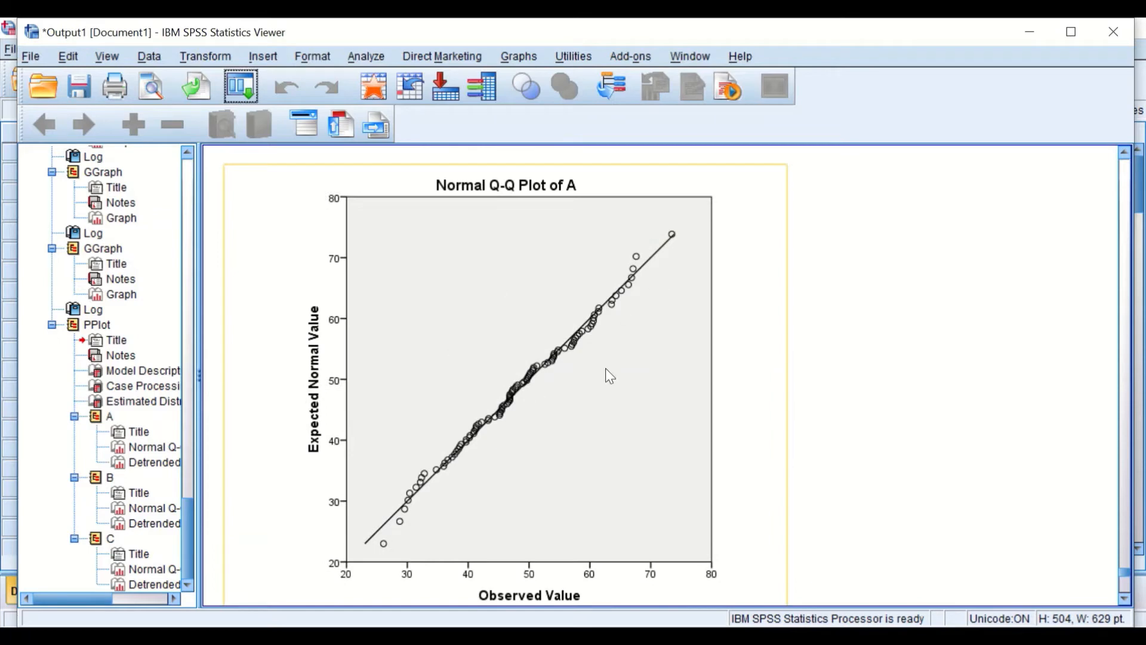
scroll(592, 303, down, 2)
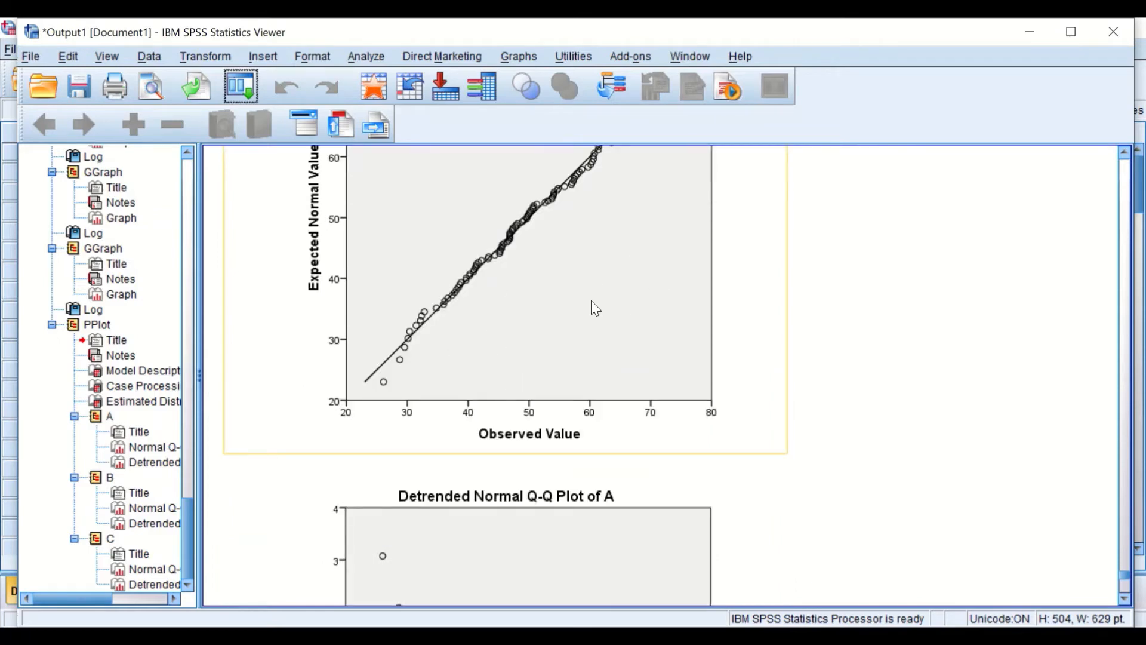
Examine the Normal Q-Q Plots of B and C and the Detrended Normal Q-Q Plot of C for deviations from normality.
scroll(592, 302, down, 3)
scroll(591, 302, down, 6)
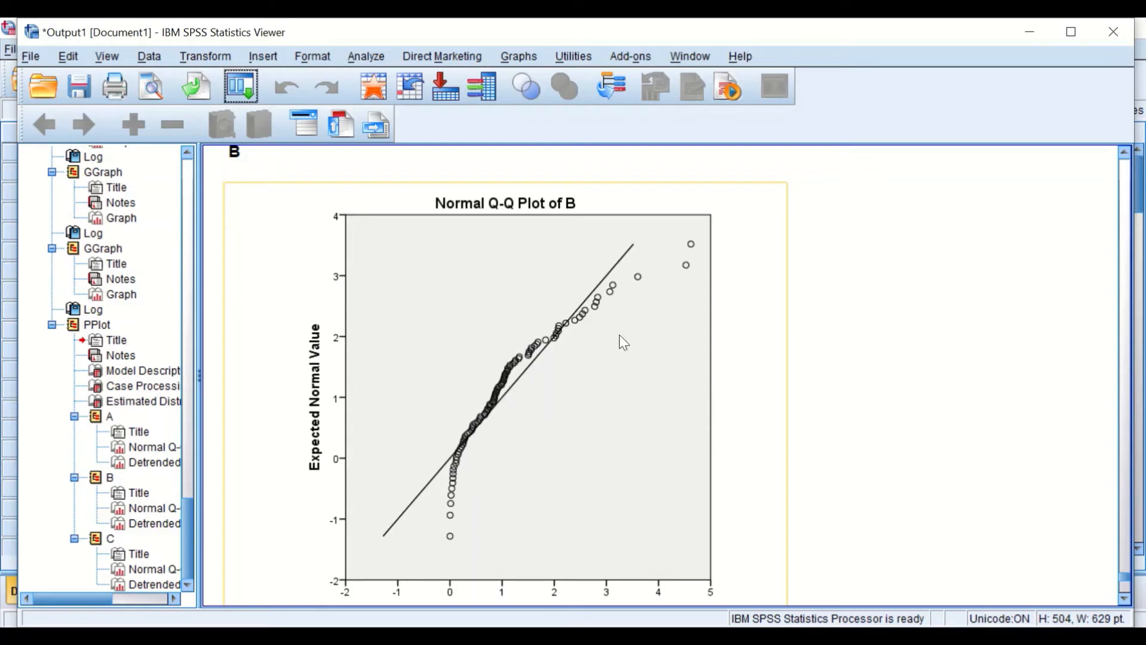
scroll(627, 286, down, 15)
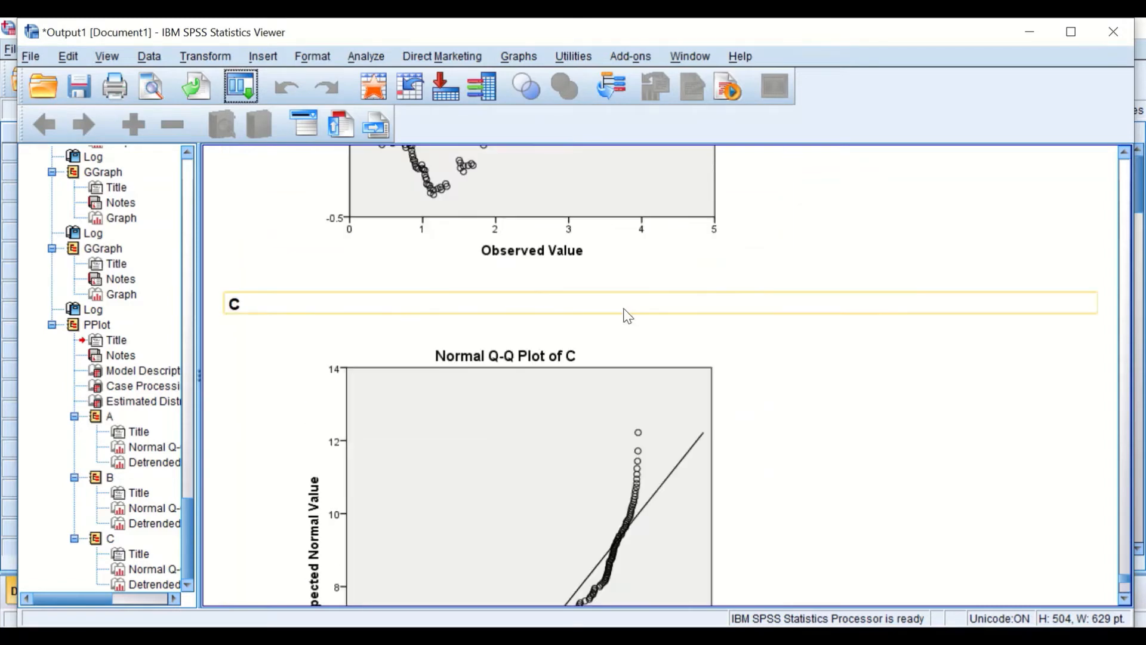
scroll(632, 227, down, 3)
scroll(631, 227, up, 2)
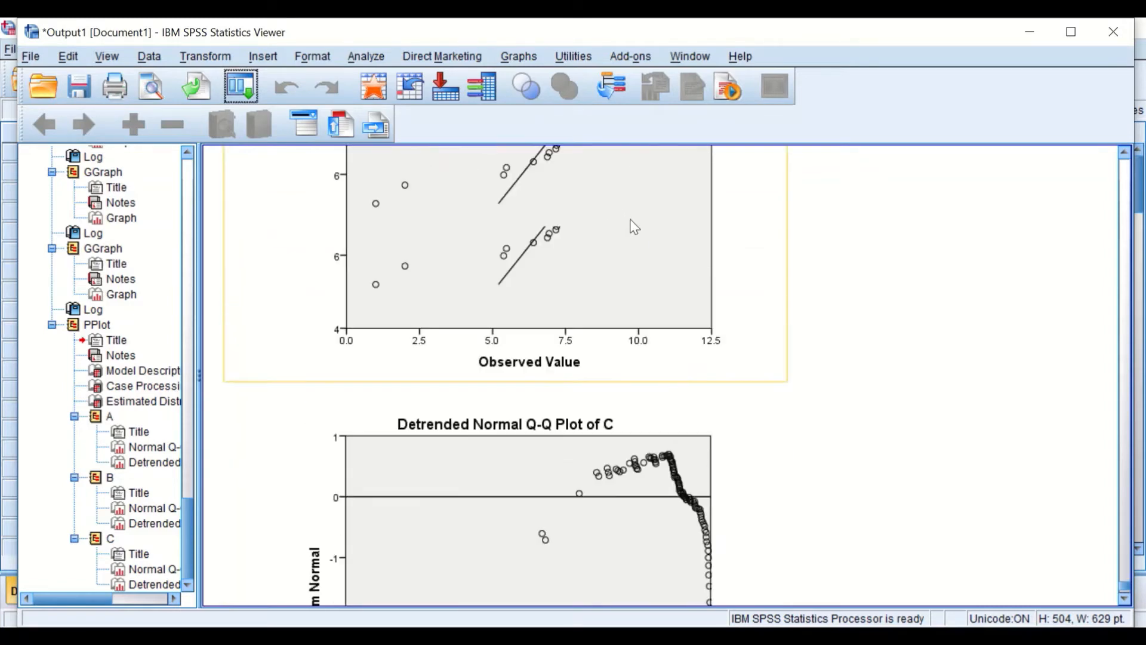
scroll(634, 365, down, 4)
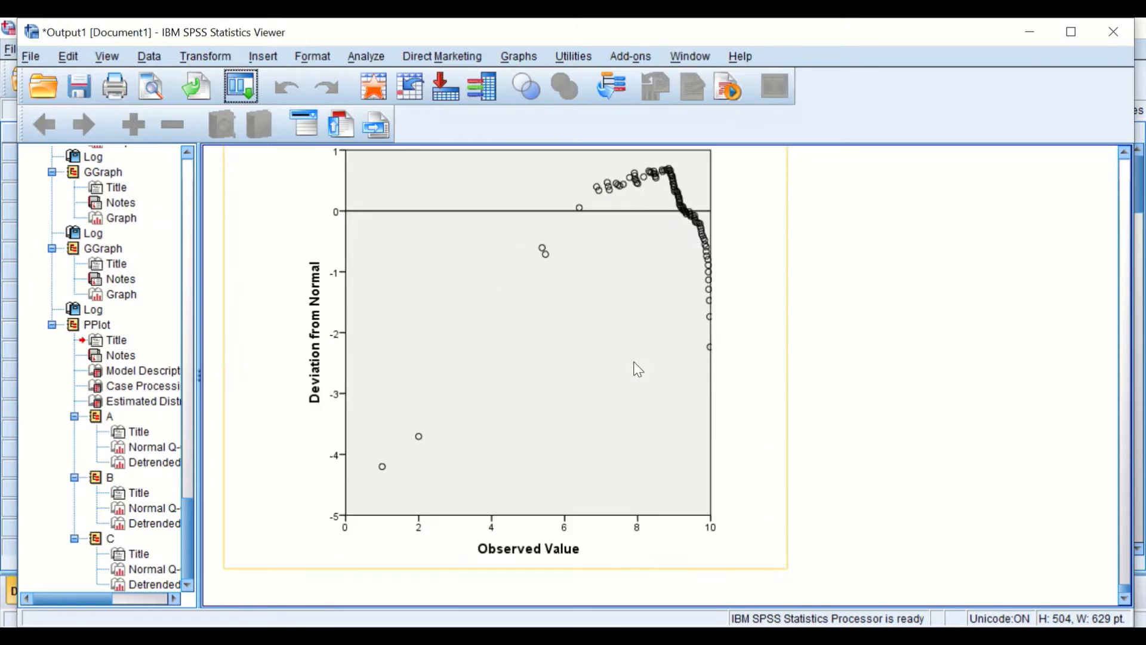
scroll(642, 358, up, 4)
scroll(646, 358, up, 3)
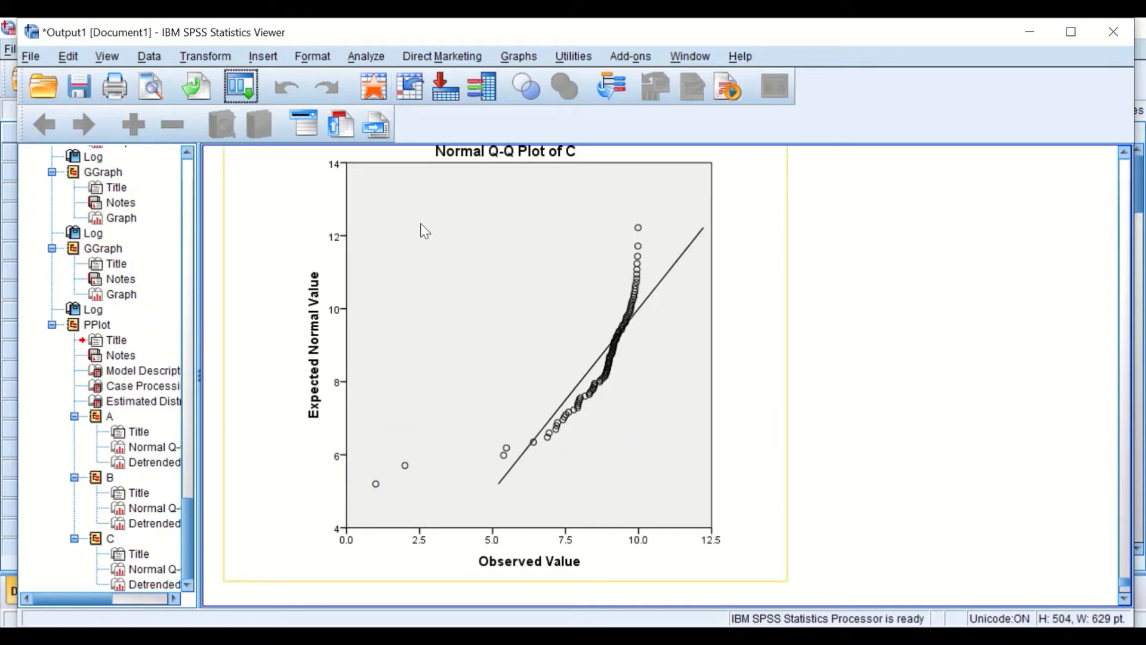
scroll(410, 192, down, 7)
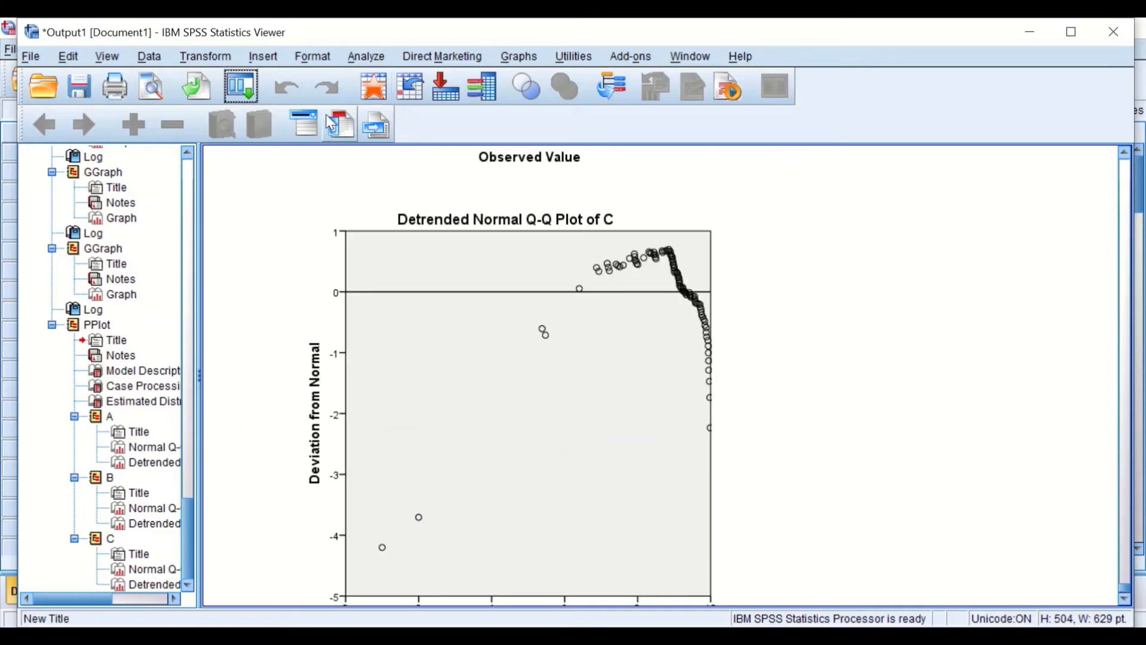
Open the Frequencies dialog from the descriptive statistics procedures and reset it to its defaults.
click(365, 55)
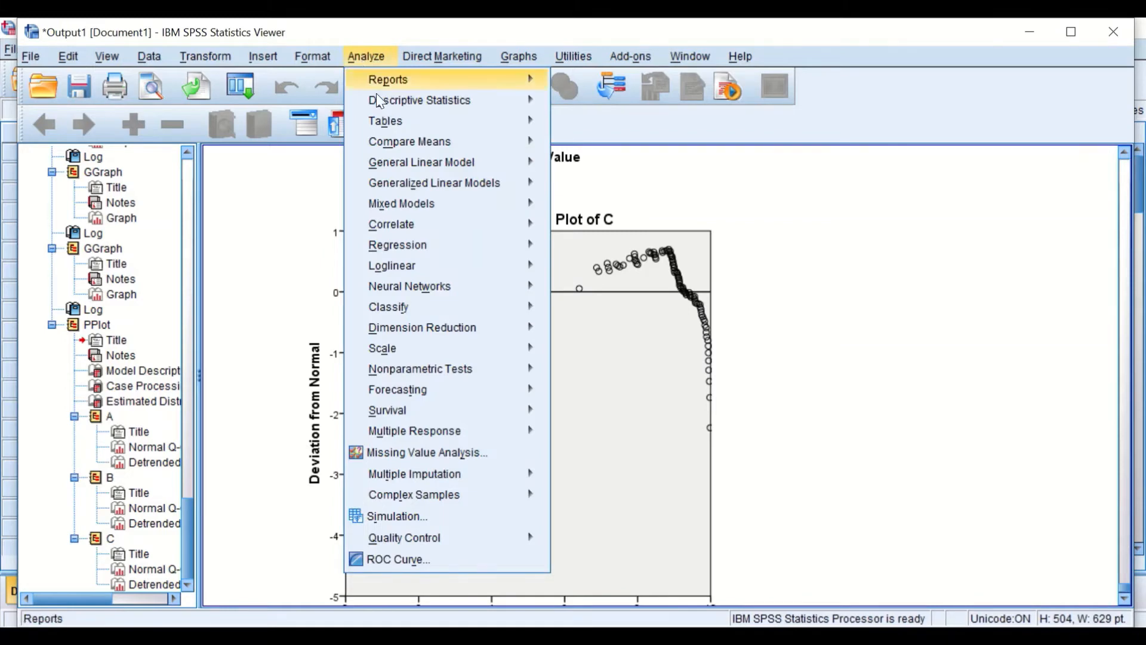
mouse_move(378, 100)
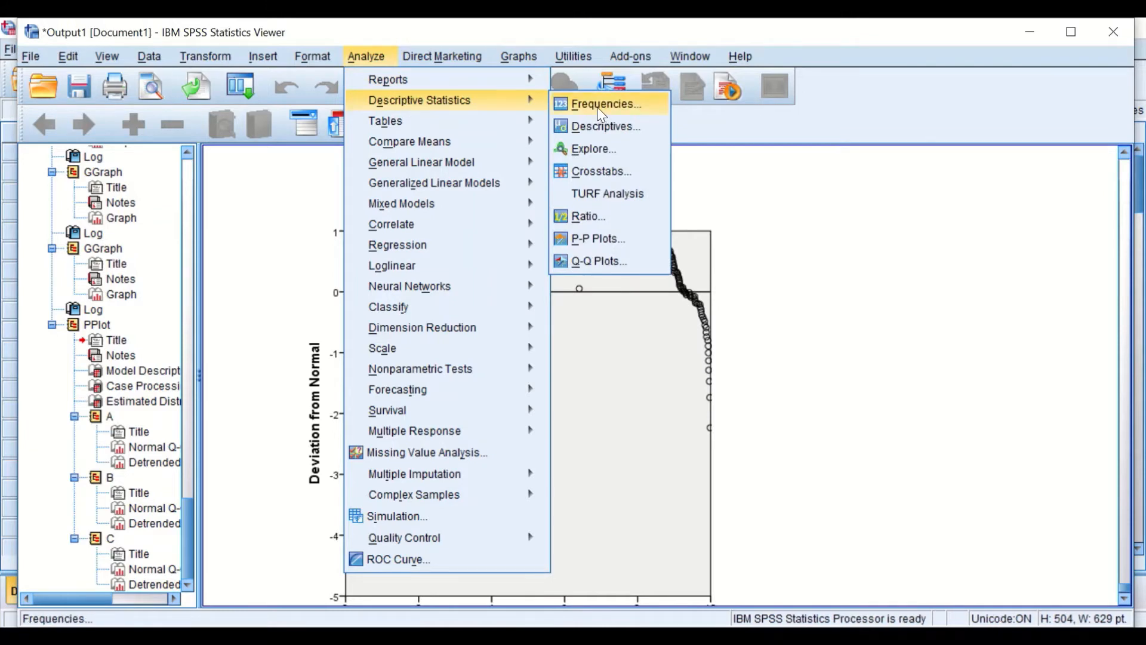
click(597, 106)
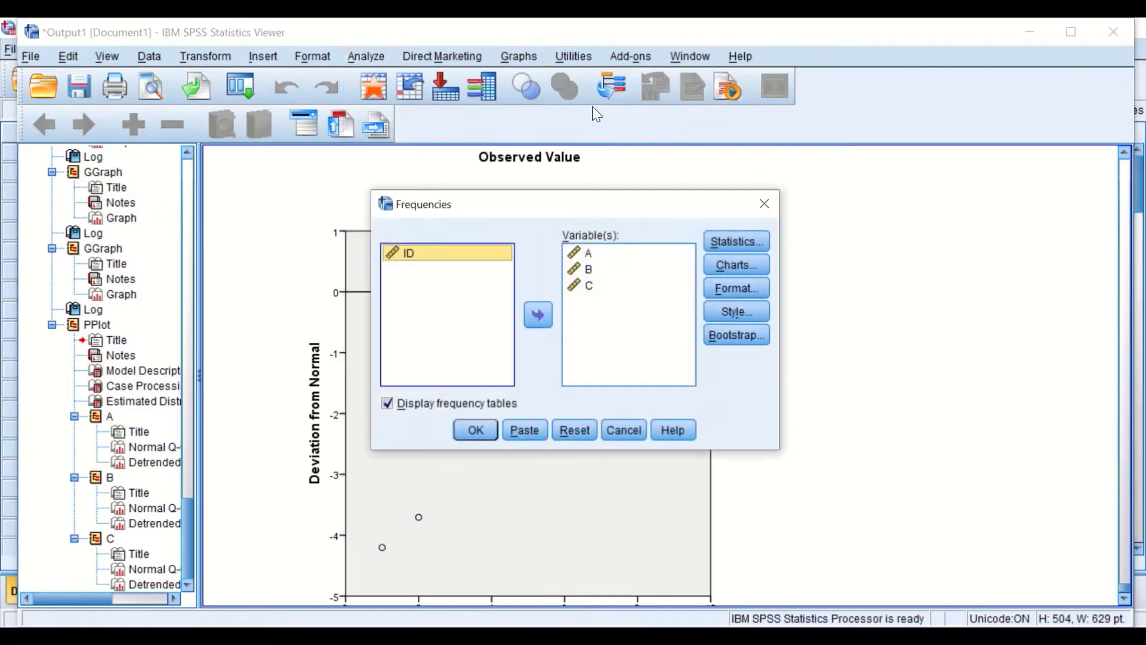
click(576, 435)
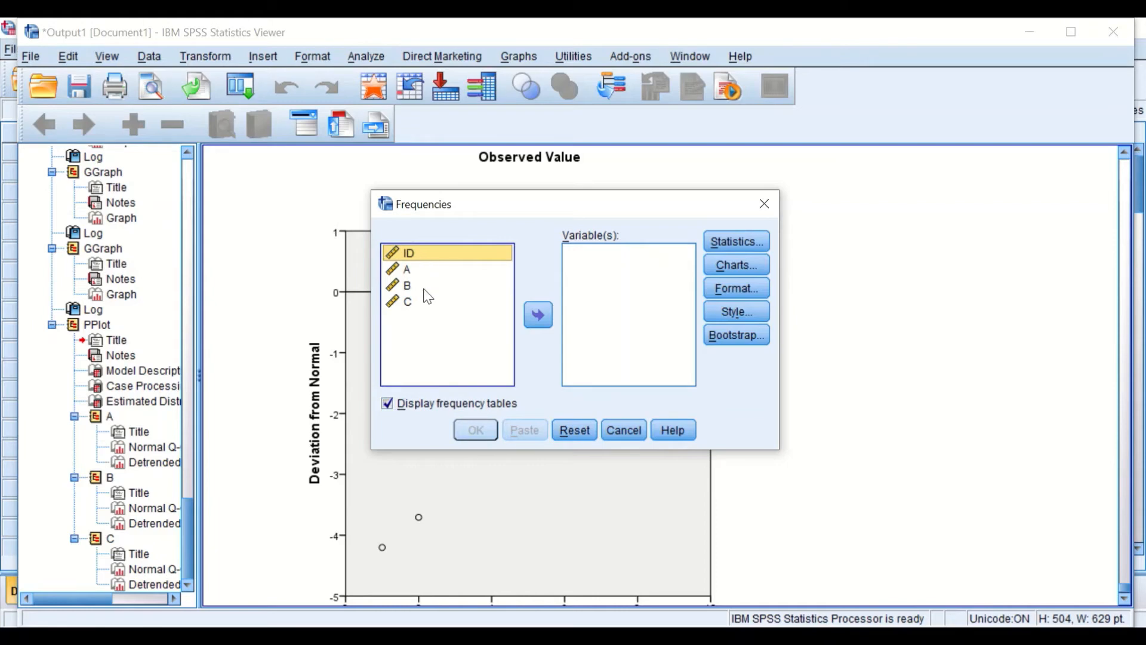
Add variables A, B and C to the Frequencies analysis and turn off the display of frequency tables.
click(398, 273)
drag(400, 279, 412, 305)
click(543, 308)
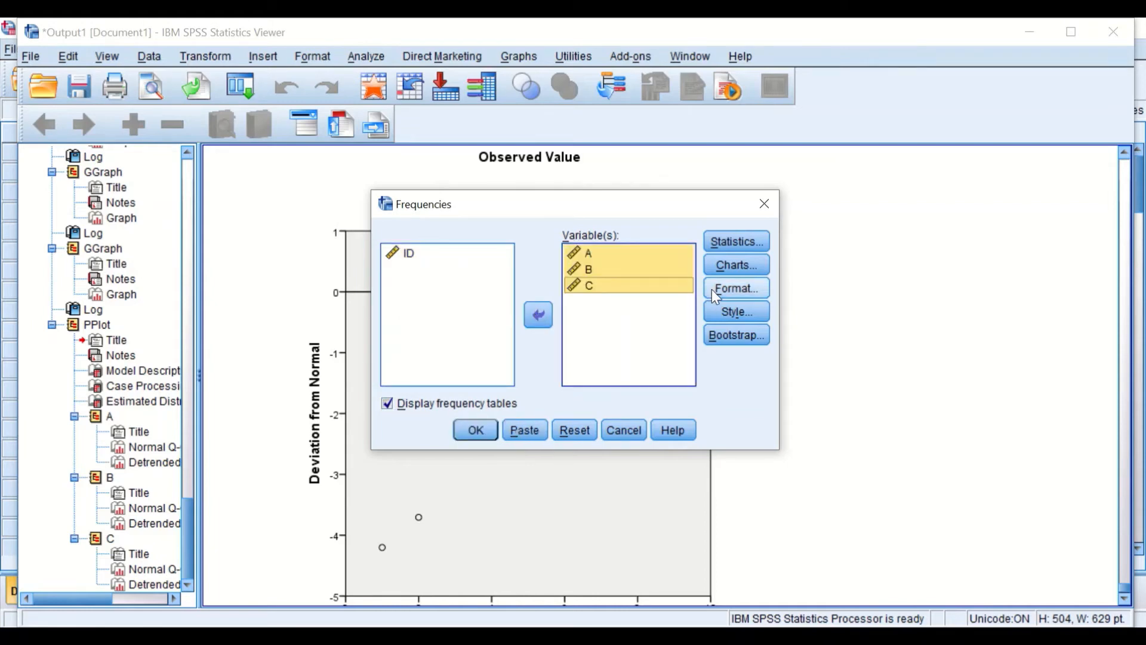
click(387, 403)
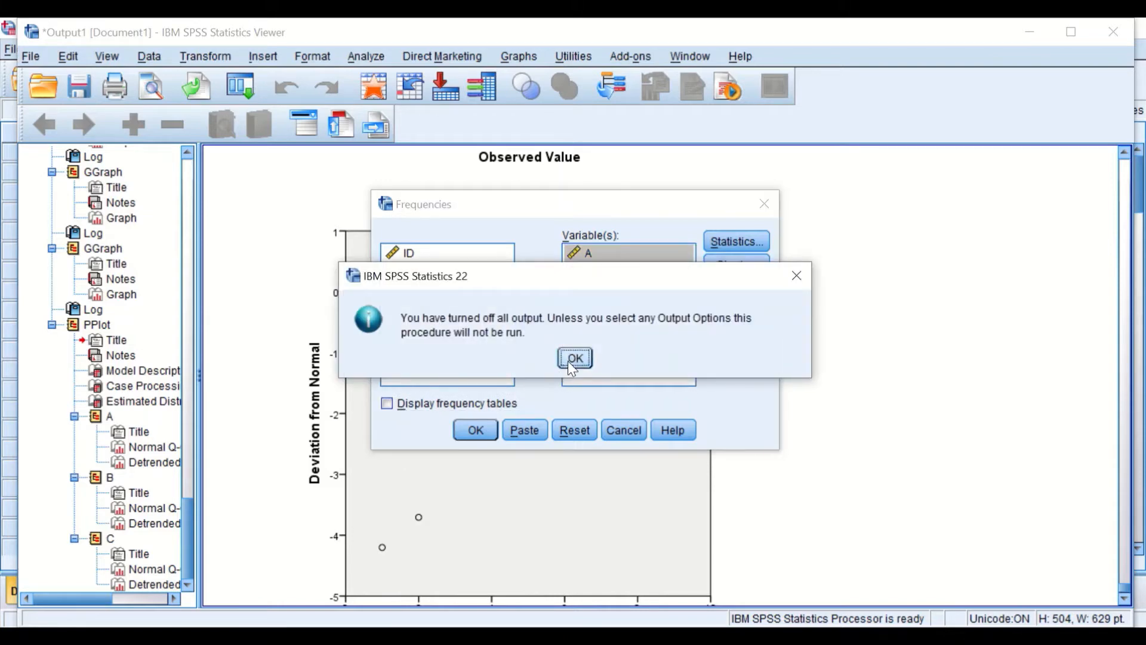
click(575, 358)
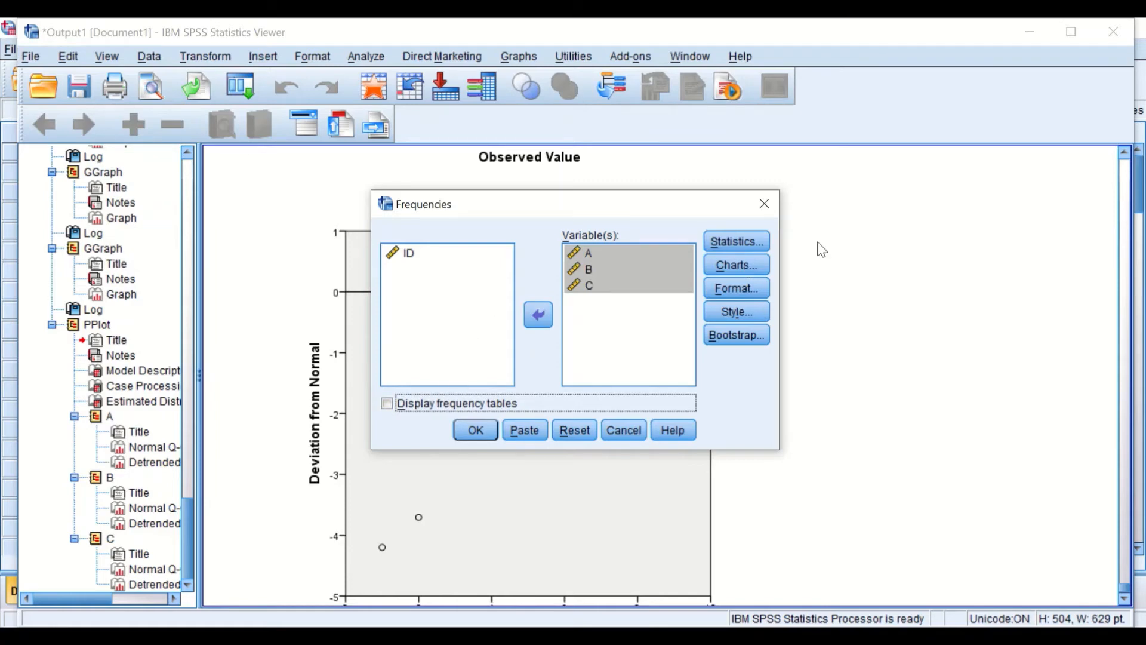
Request the mean, median, mode, skewness, standard deviation and S.E. mean statistics for the Frequencies analysis.
click(739, 237)
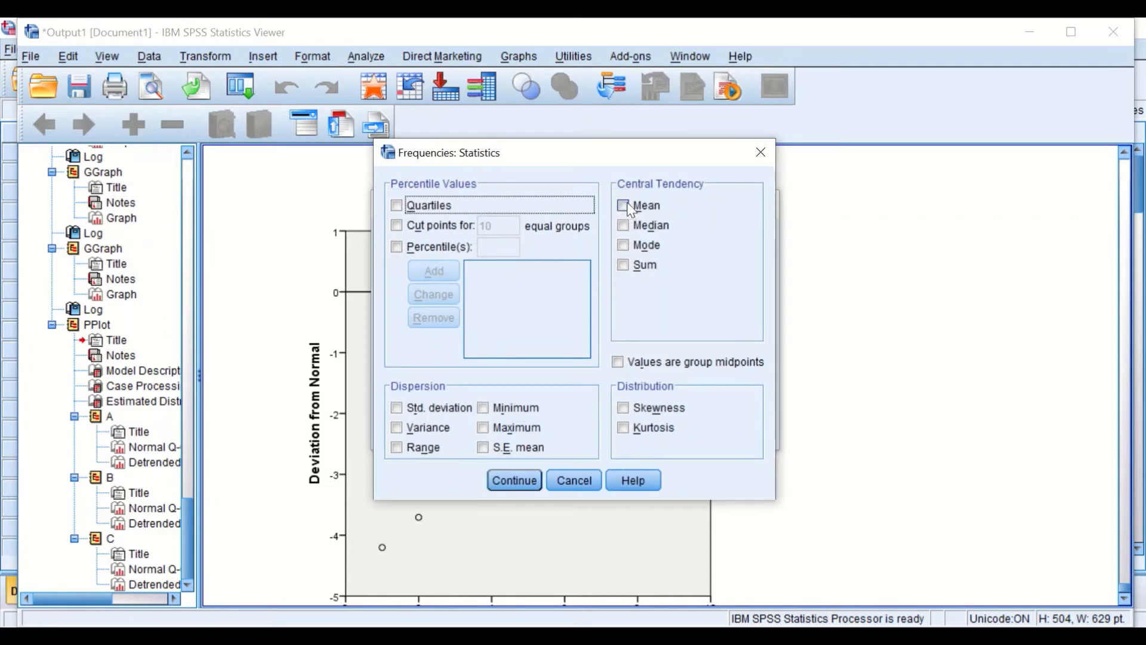
click(622, 206)
click(622, 244)
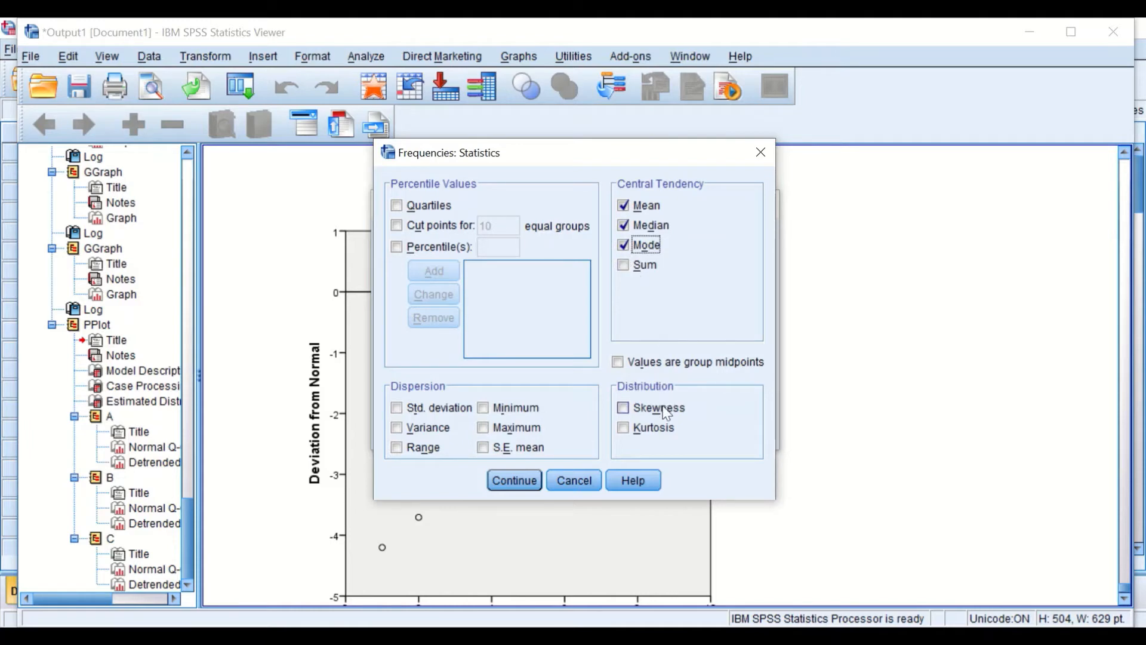
click(624, 408)
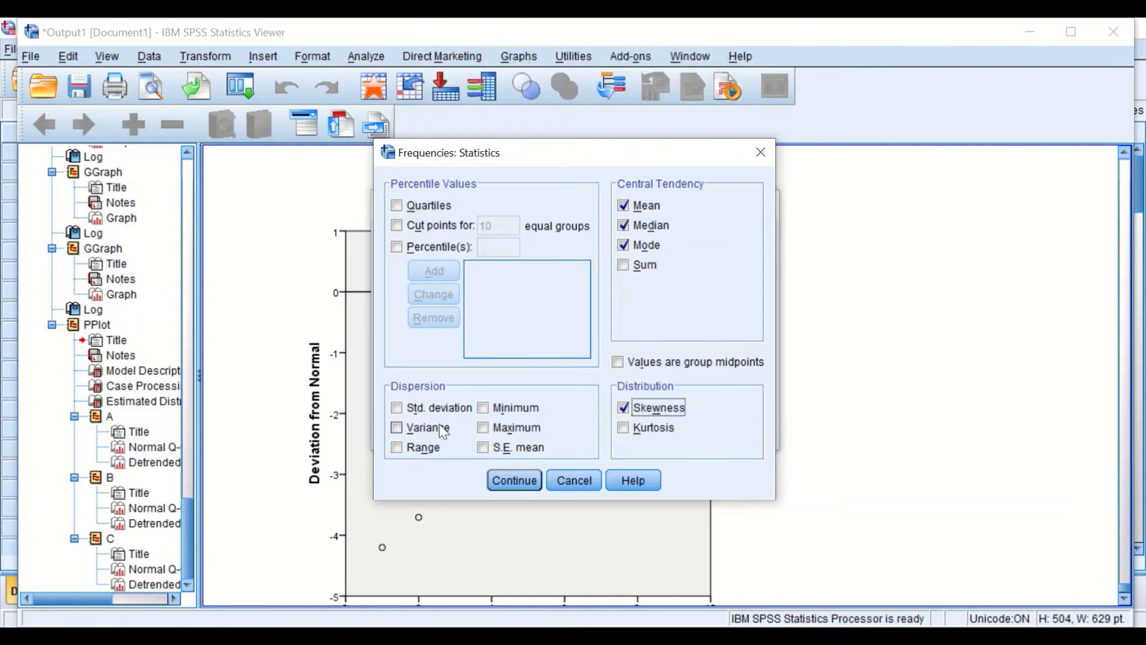
click(395, 407)
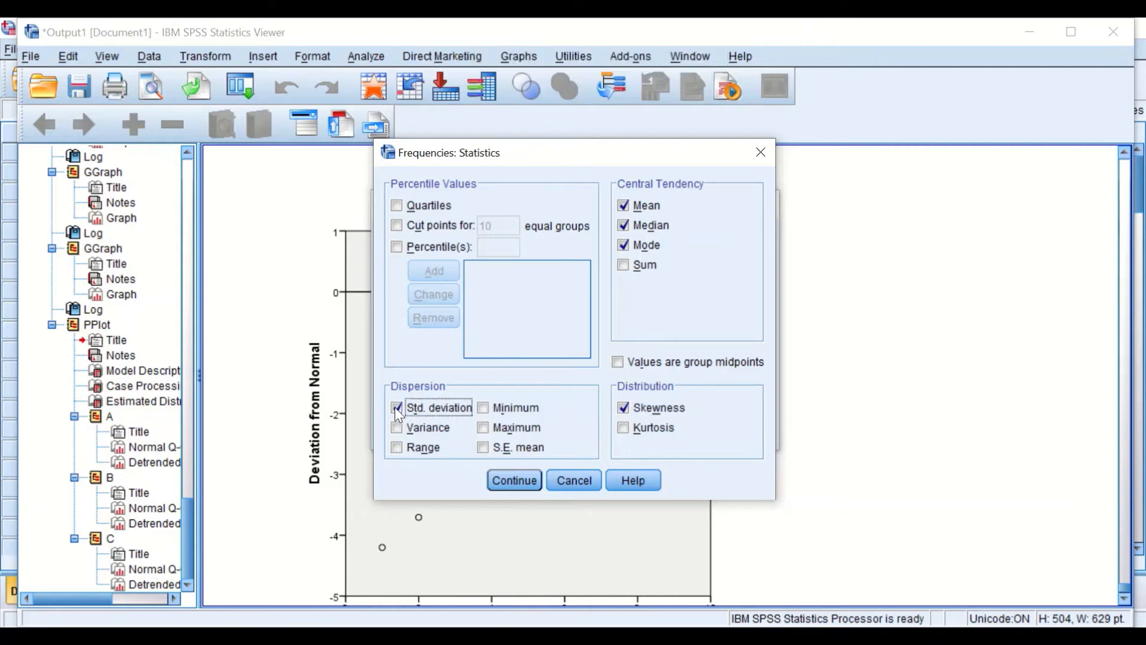
click(485, 449)
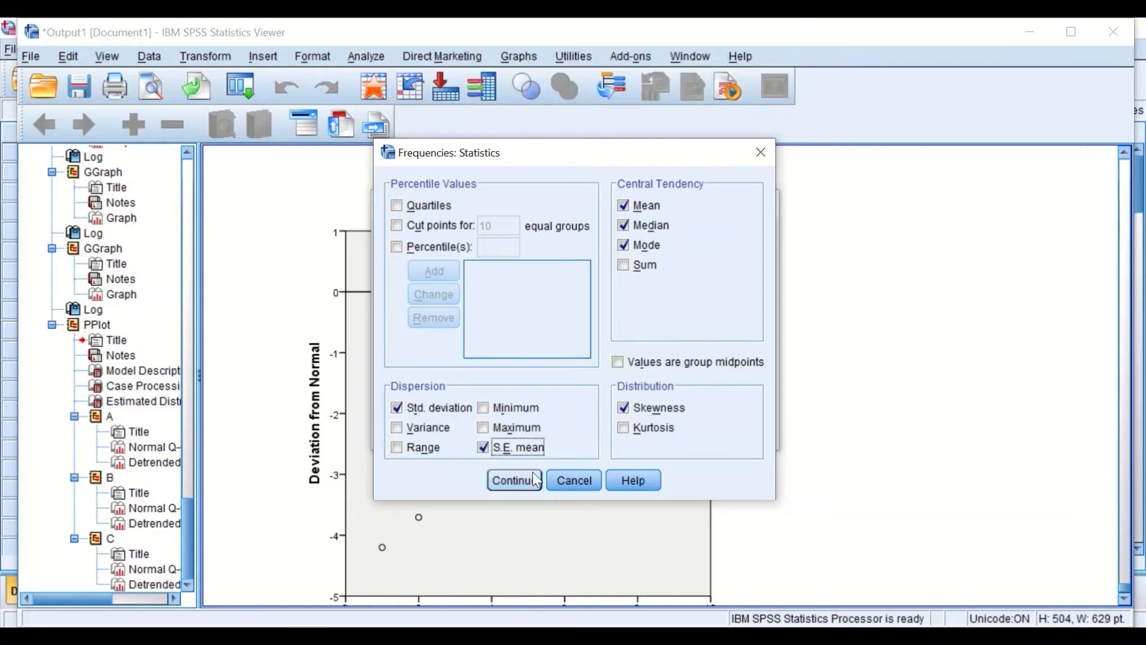
click(513, 481)
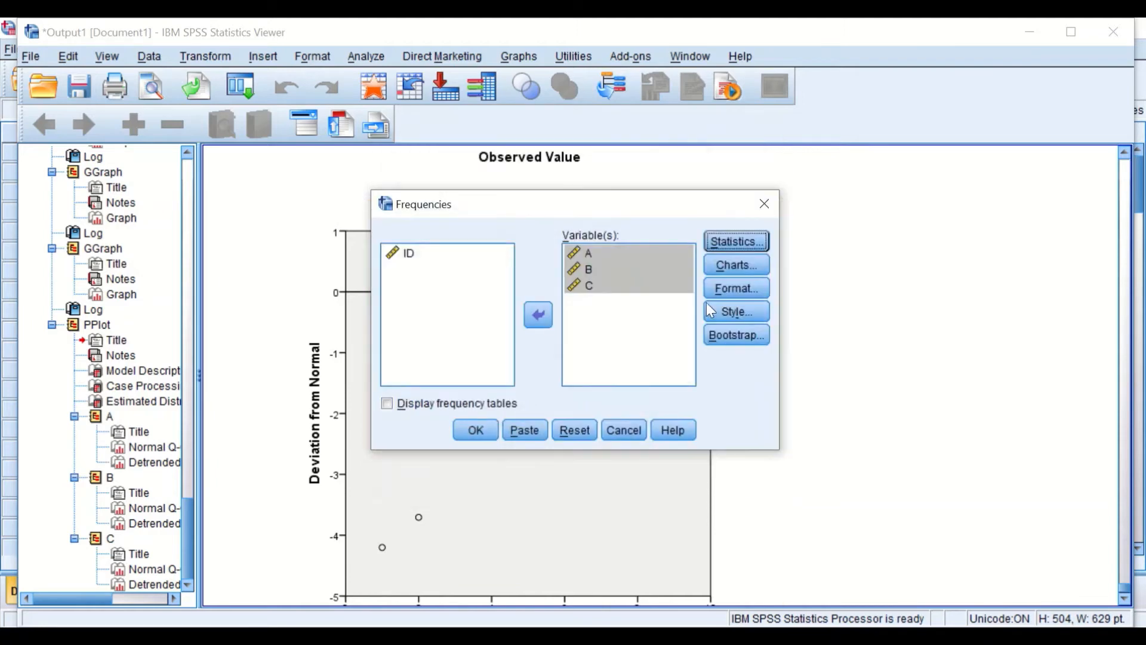
Set the Frequencies charts to histograms with the normal curve shown.
click(735, 265)
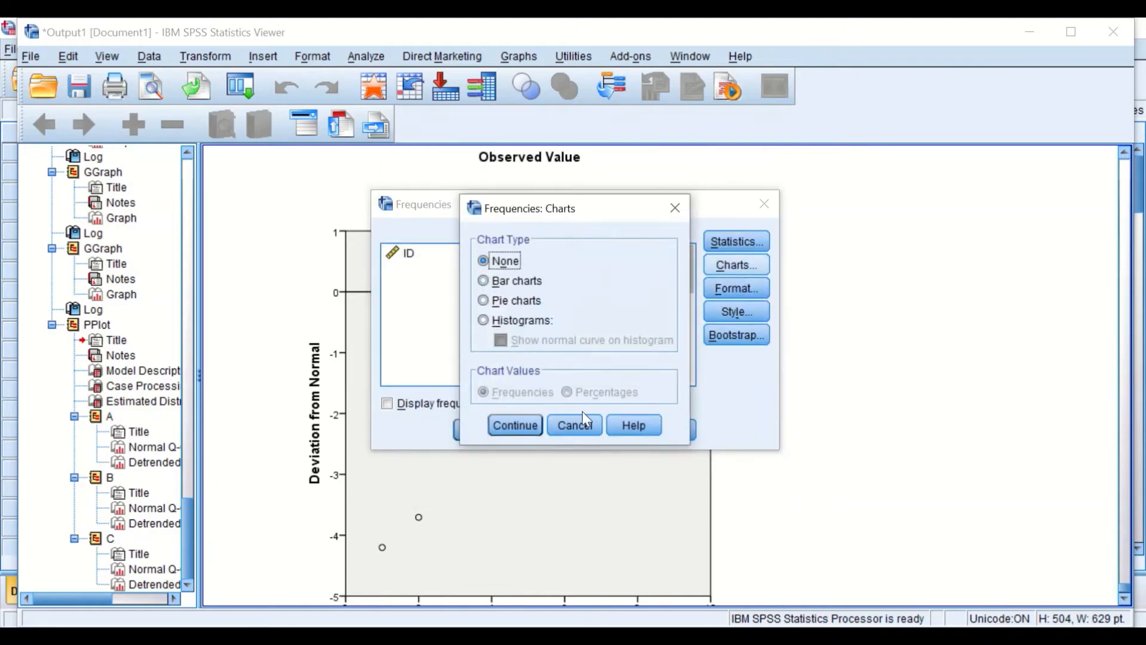
click(484, 321)
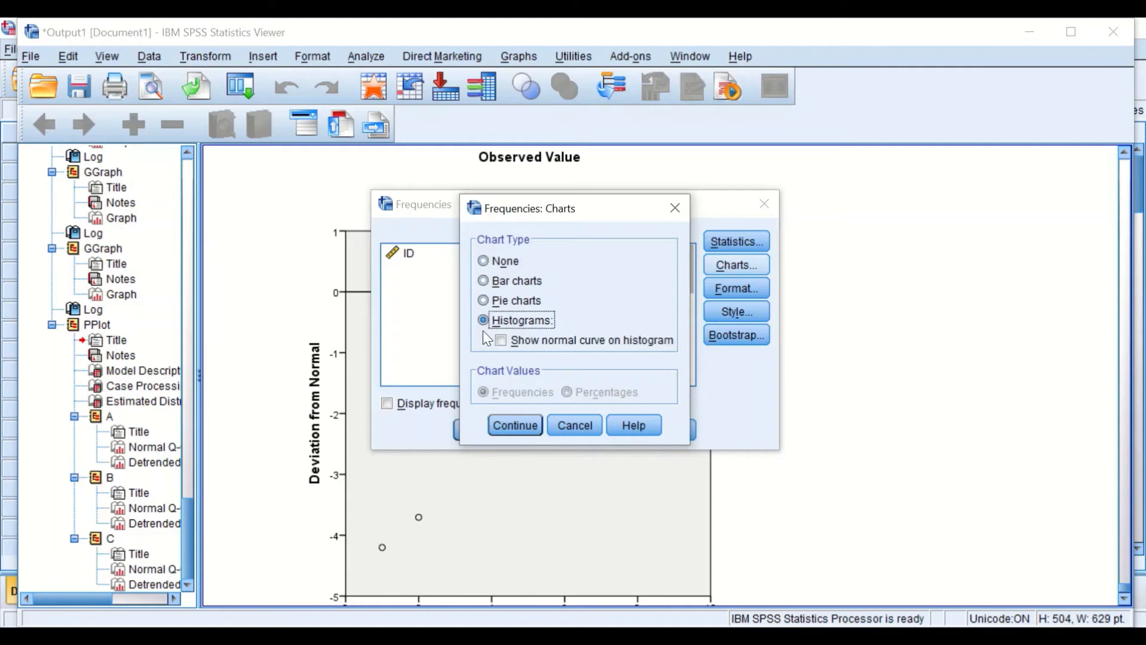
click(513, 345)
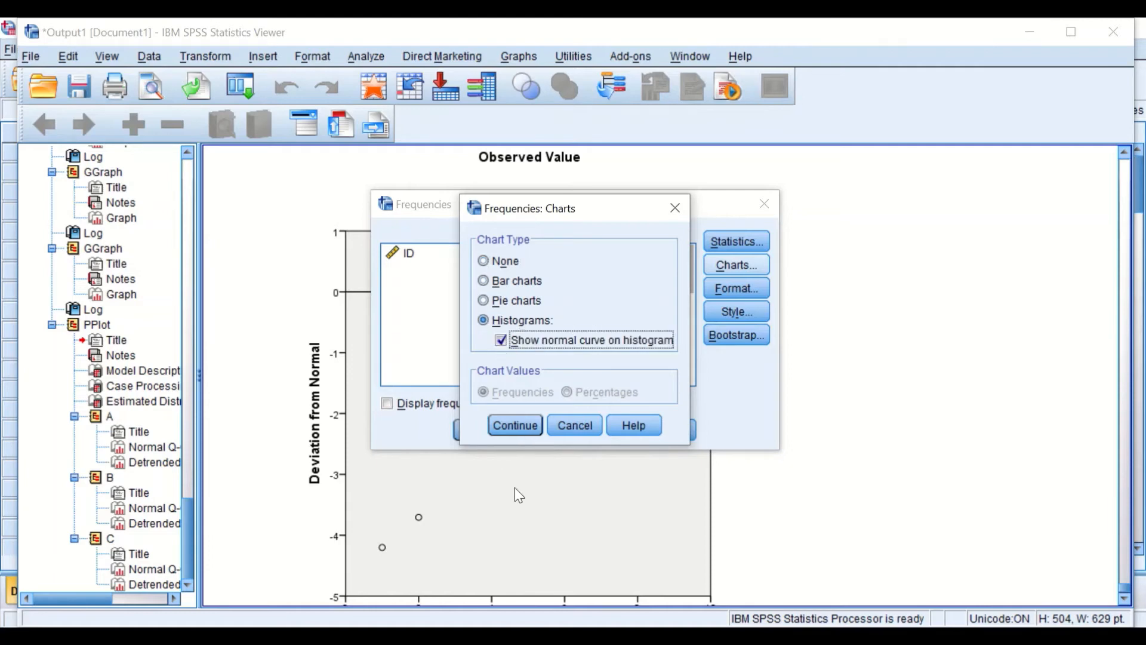
click(513, 425)
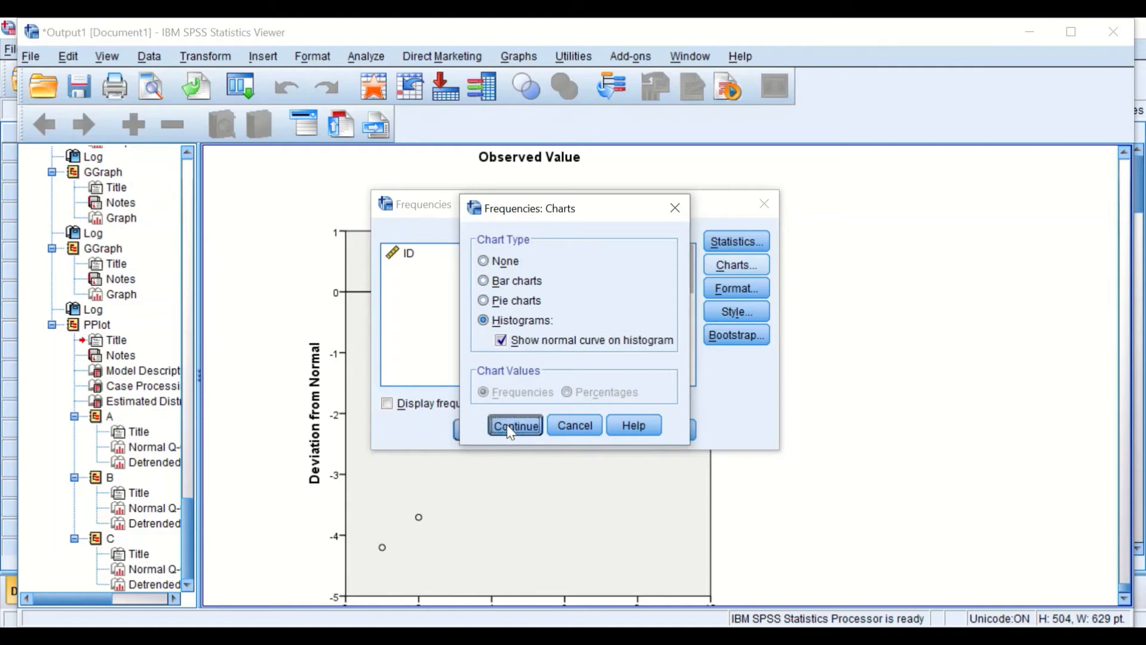
Keep the default output format and table style, and run the Frequencies analysis for A, B and C.
click(729, 291)
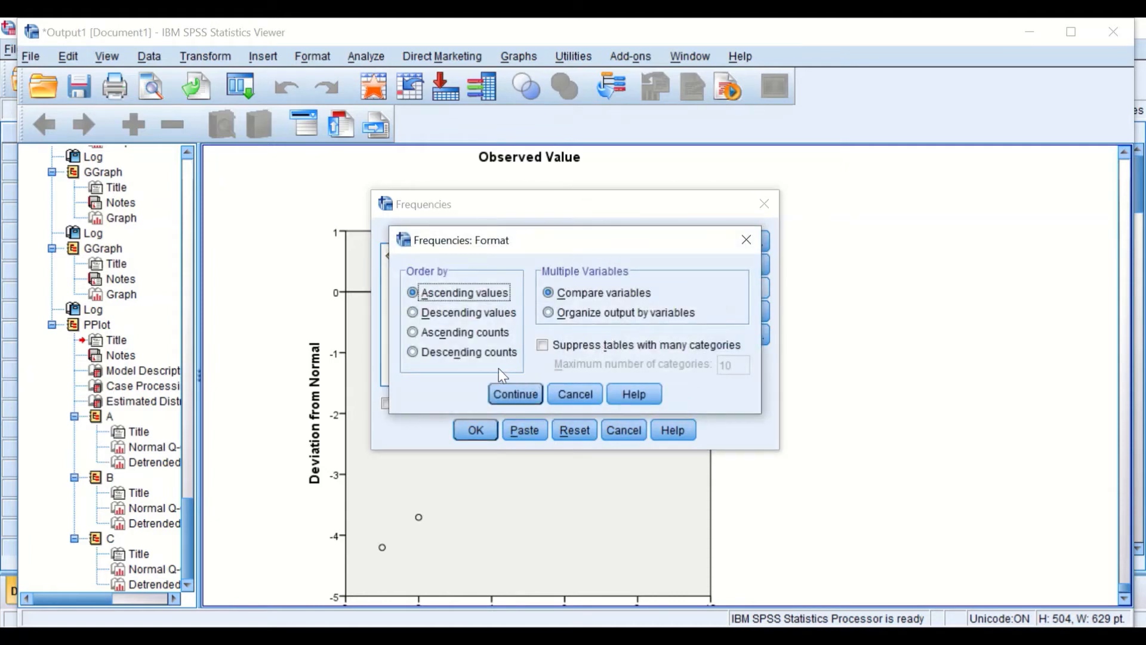
click(516, 396)
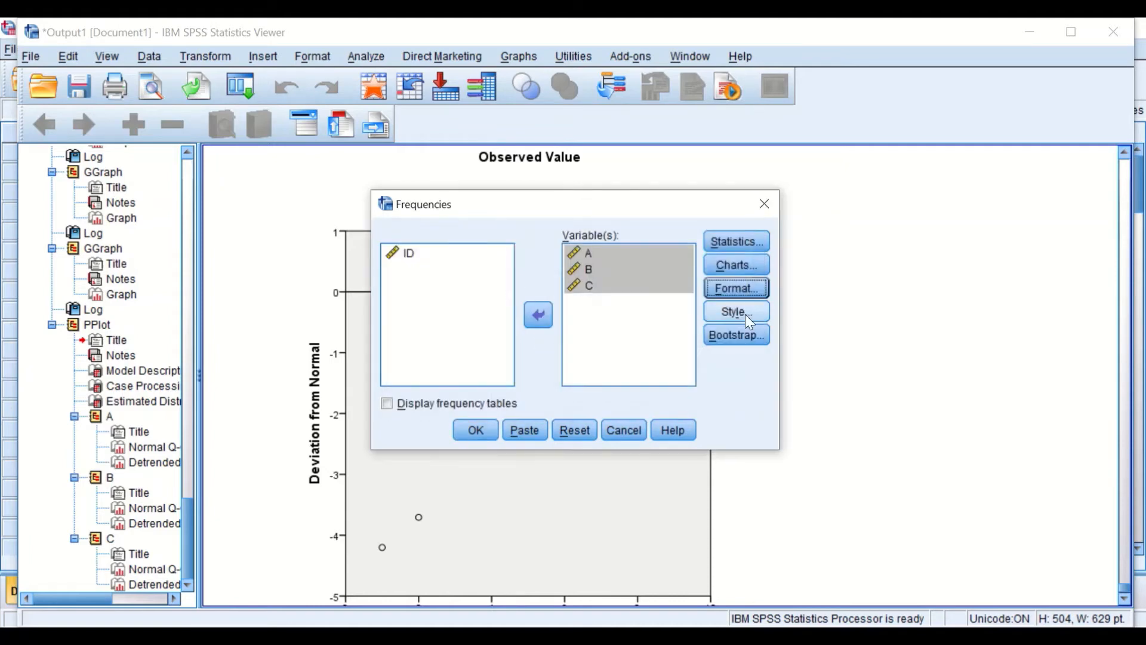
click(730, 314)
click(590, 478)
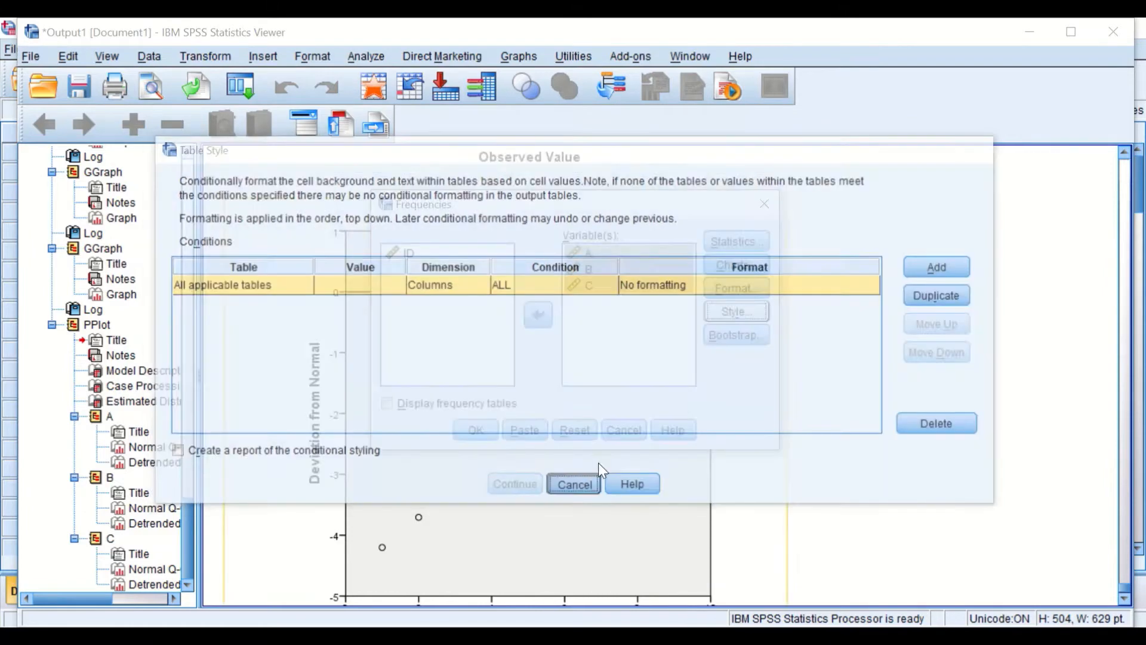
click(488, 428)
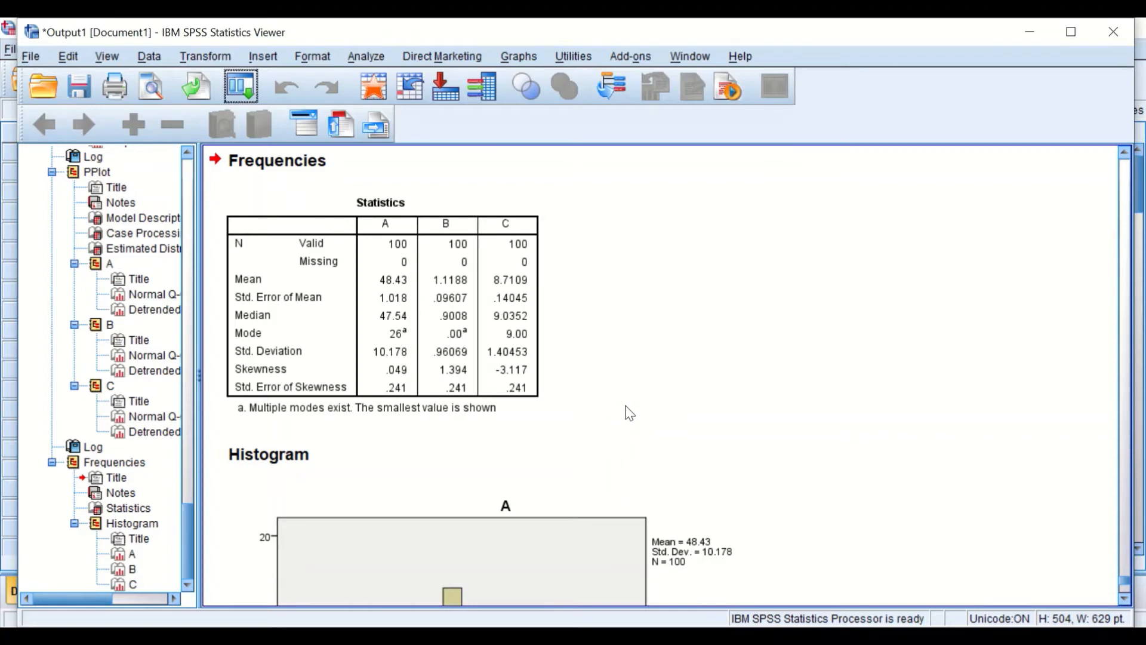
Examine the Frequencies Statistics table, comparing mean, median, mode, skewness and standard error of skewness for A, B and C.
scroll(628, 411, down, 5)
scroll(628, 411, up, 8)
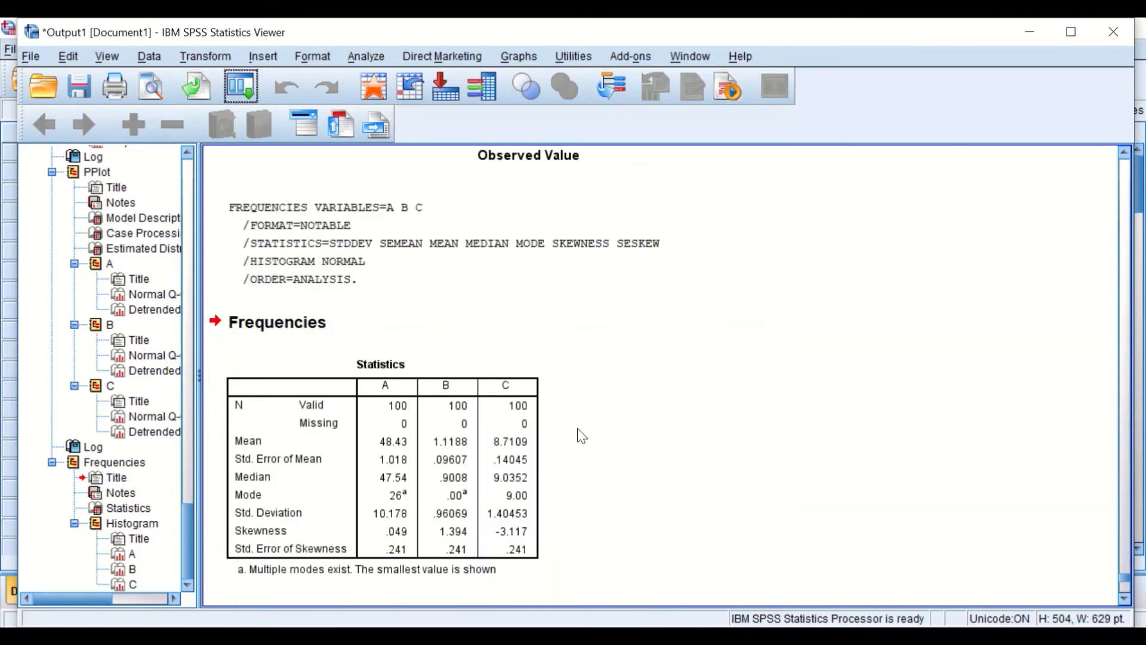
click(523, 435)
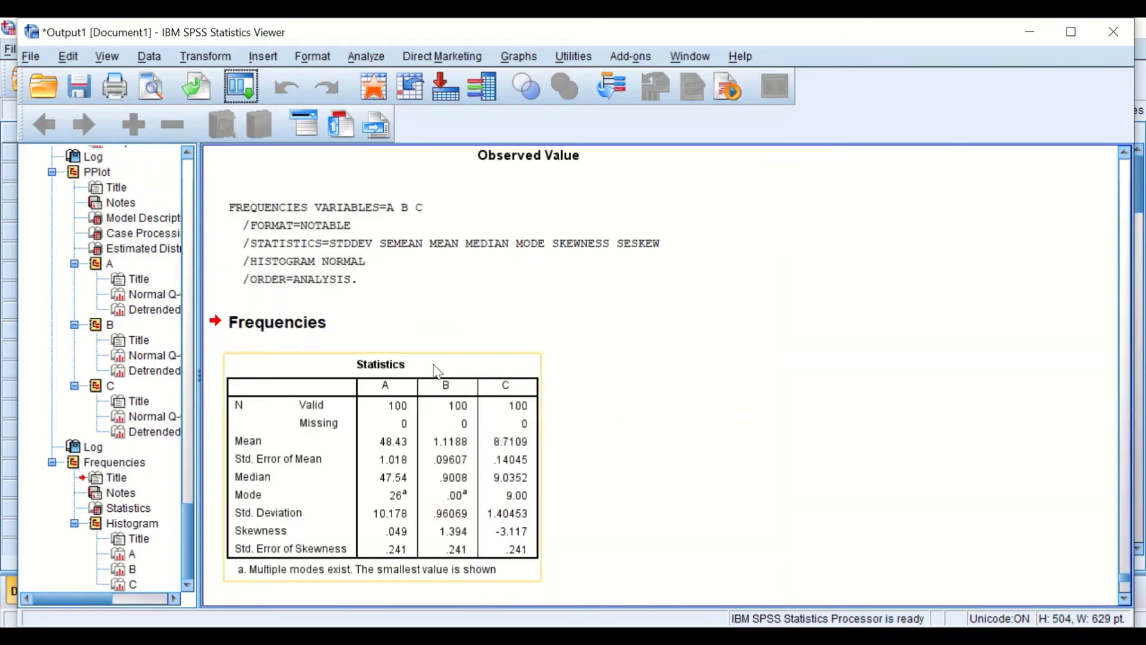
scroll(494, 389, down, 3)
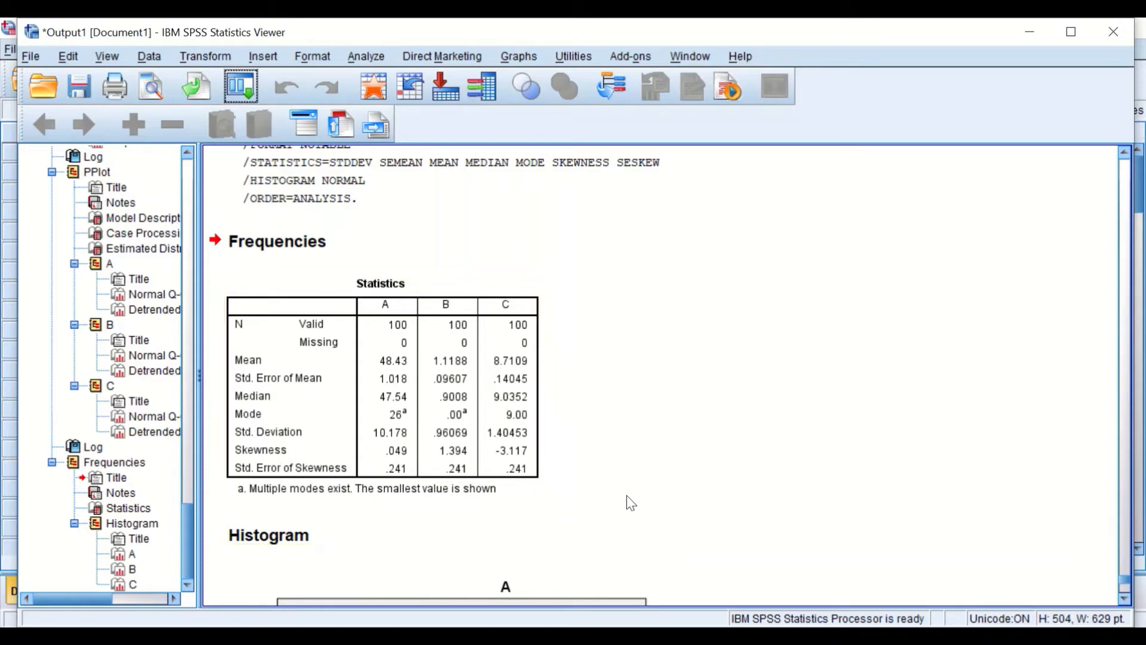
scroll(607, 481, down, 3)
scroll(617, 474, up, 5)
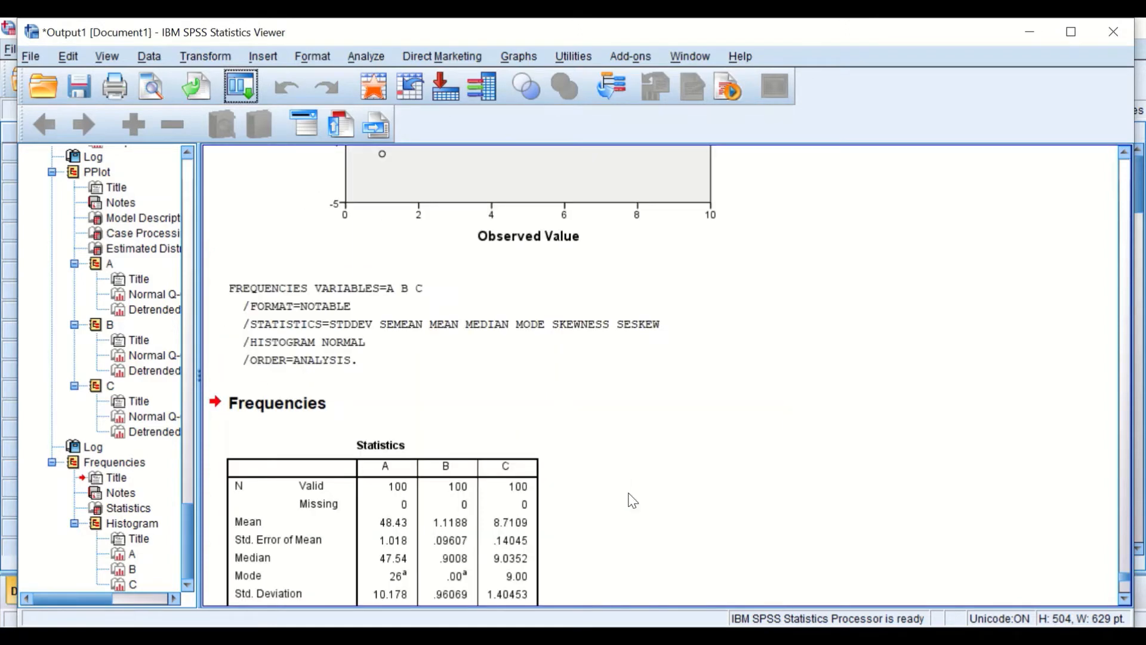
Examine the histograms of A, B and C against their normal curves to judge each distribution's shape and skew.
scroll(633, 500, down, 5)
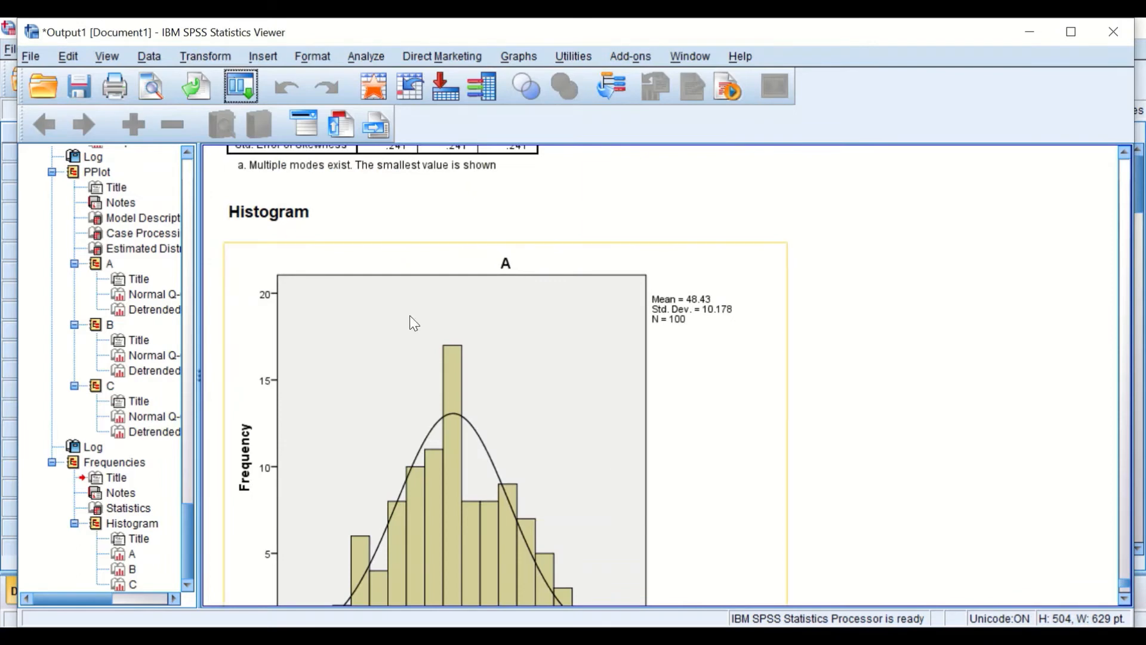
scroll(418, 329, down, 3)
scroll(439, 350, up, 4)
scroll(508, 358, down, 1)
scroll(512, 361, down, 1)
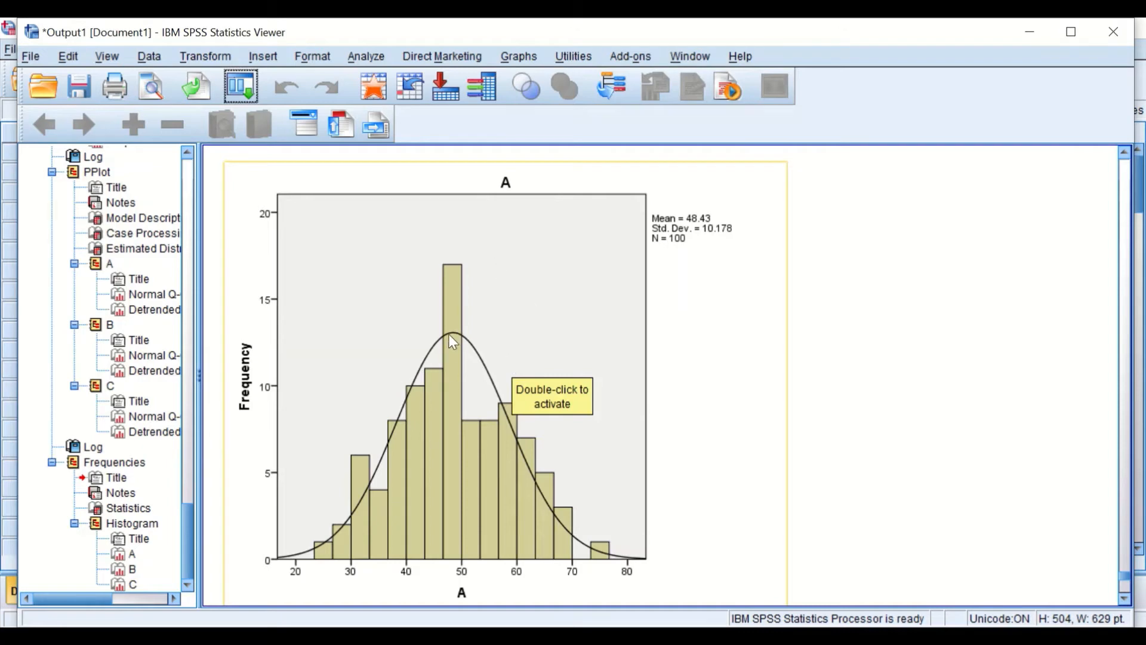
scroll(453, 341, down, 1)
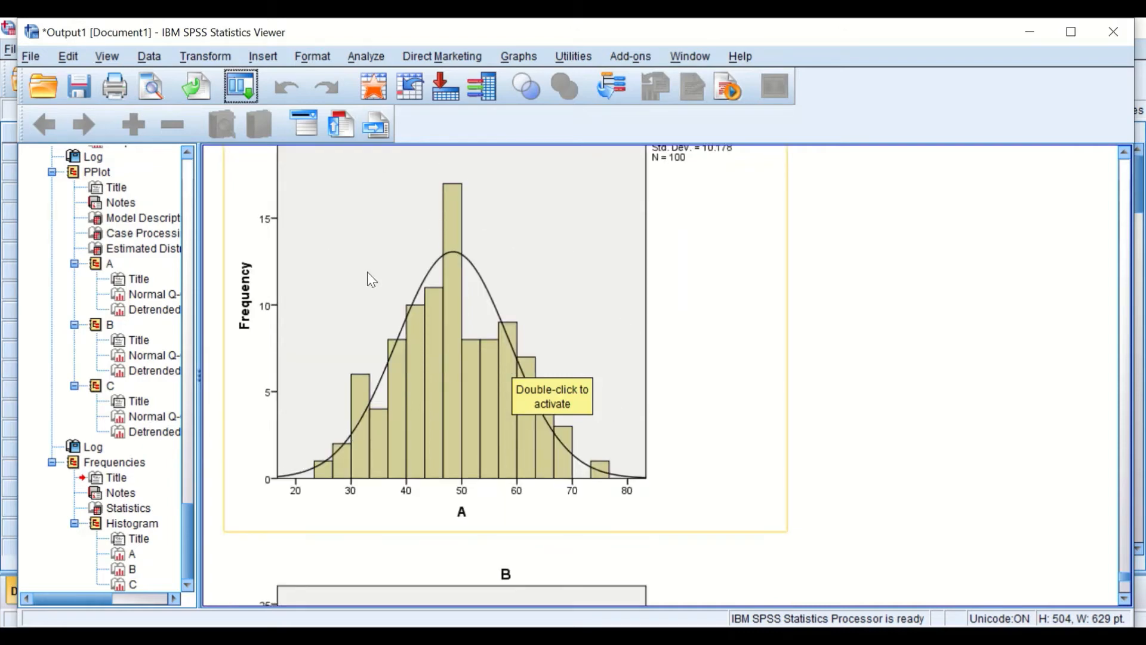
scroll(525, 349, down, 3)
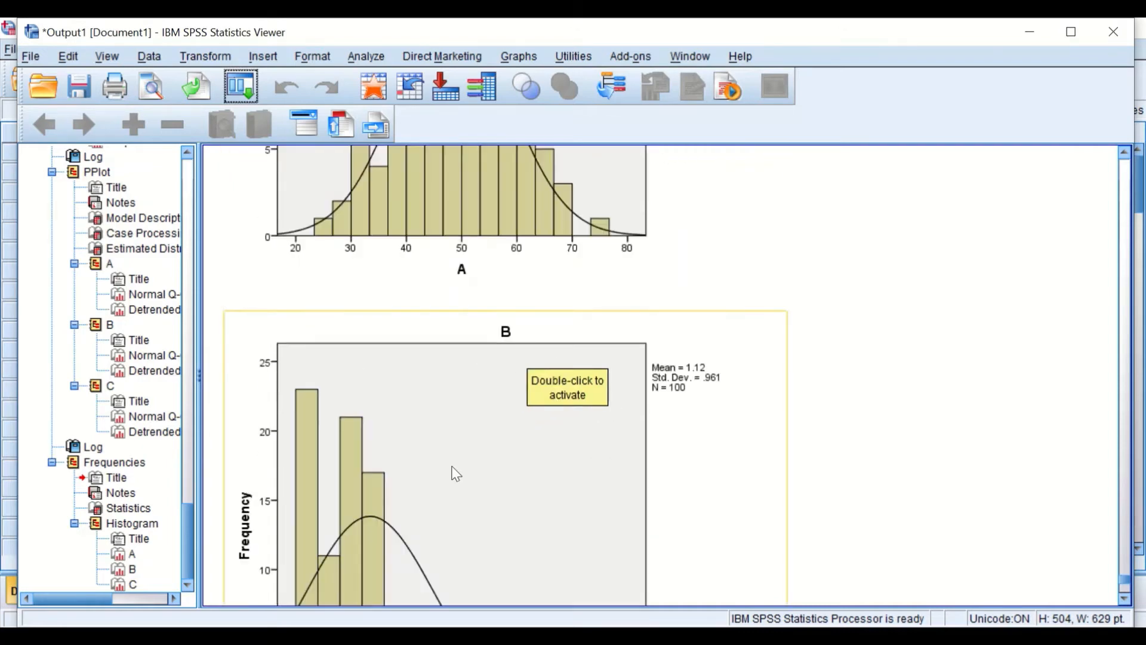
scroll(455, 473, down, 3)
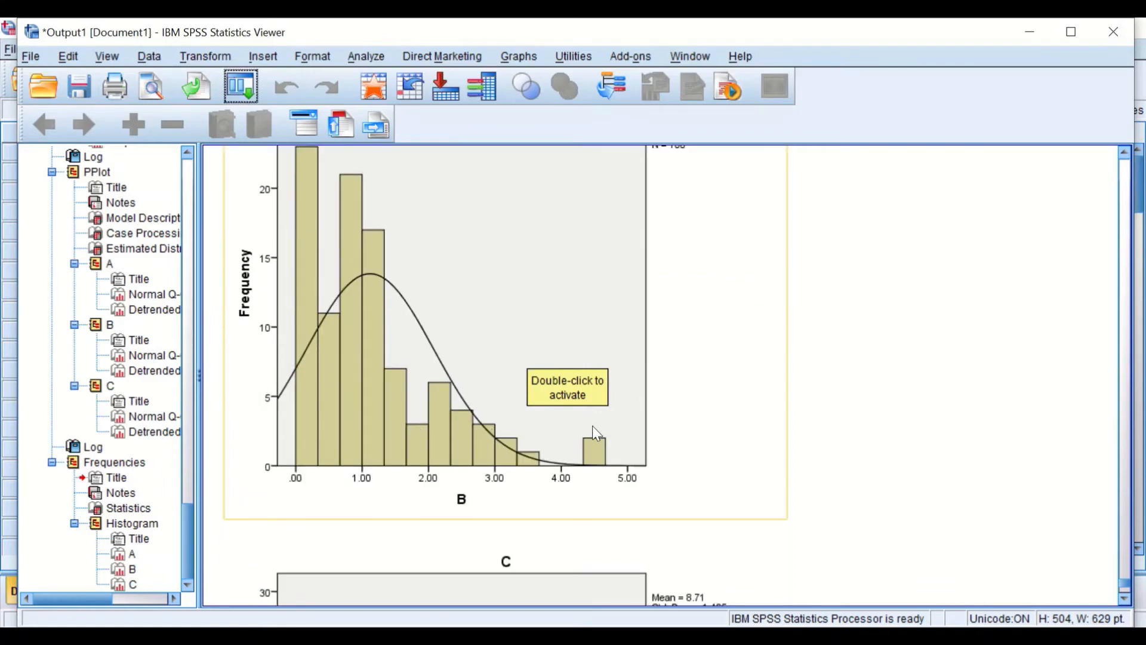
scroll(594, 433, down, 5)
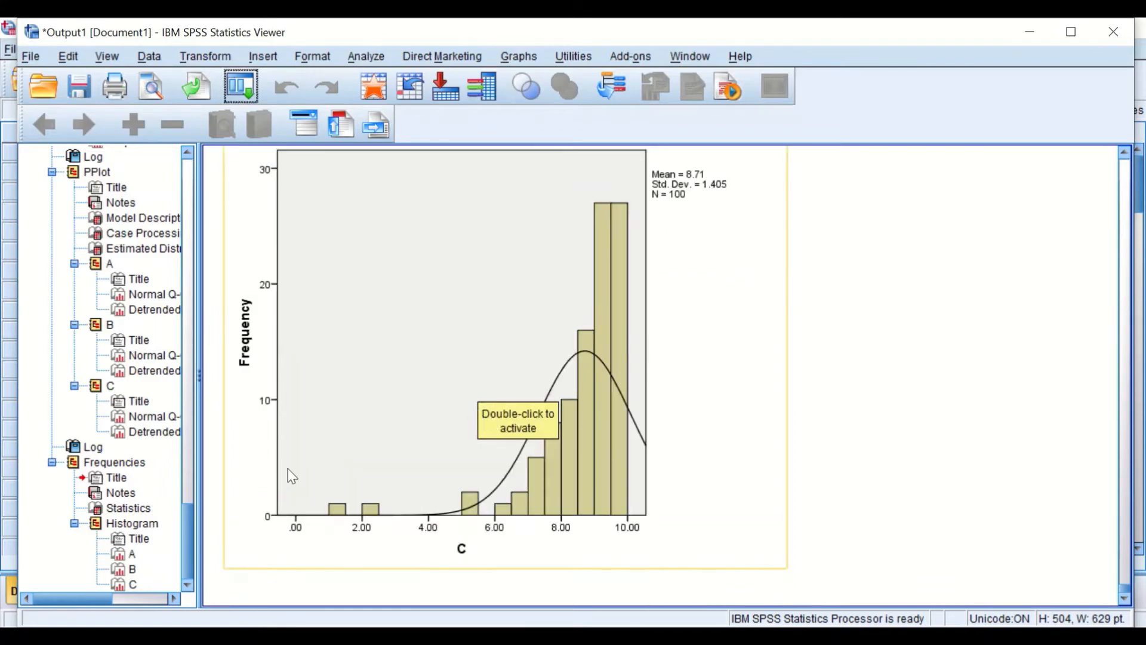
scroll(595, 454, up, 7)
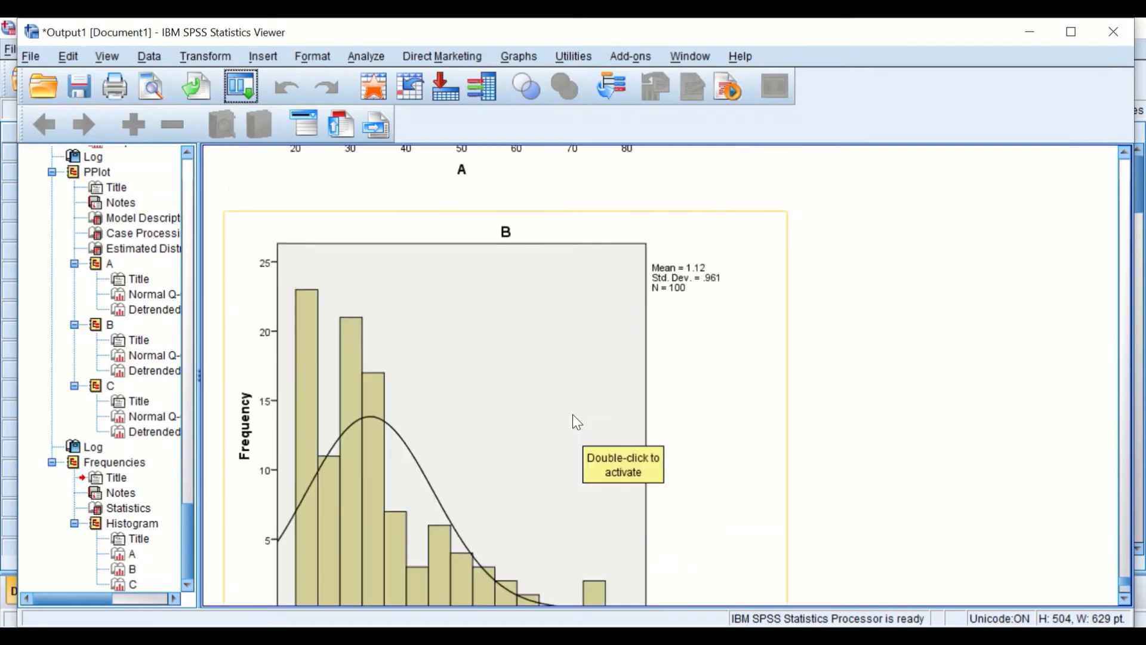
scroll(572, 415, up, 10)
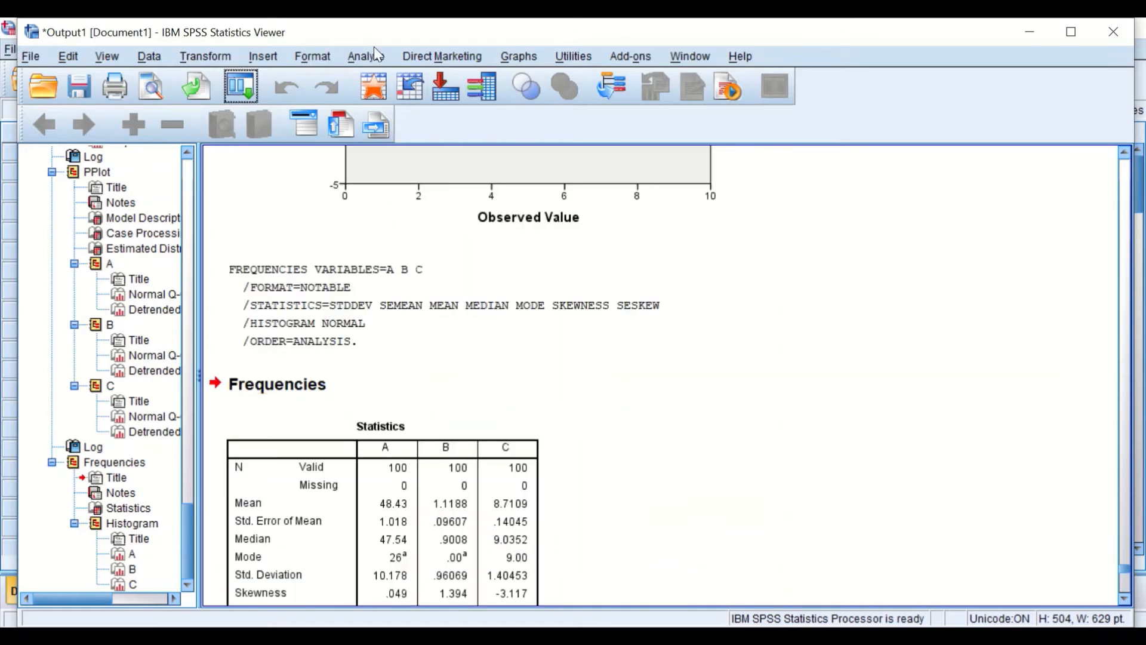
Start a Descriptives analysis with its settings reset and add A, B and C as the variables.
click(369, 52)
mouse_move(399, 100)
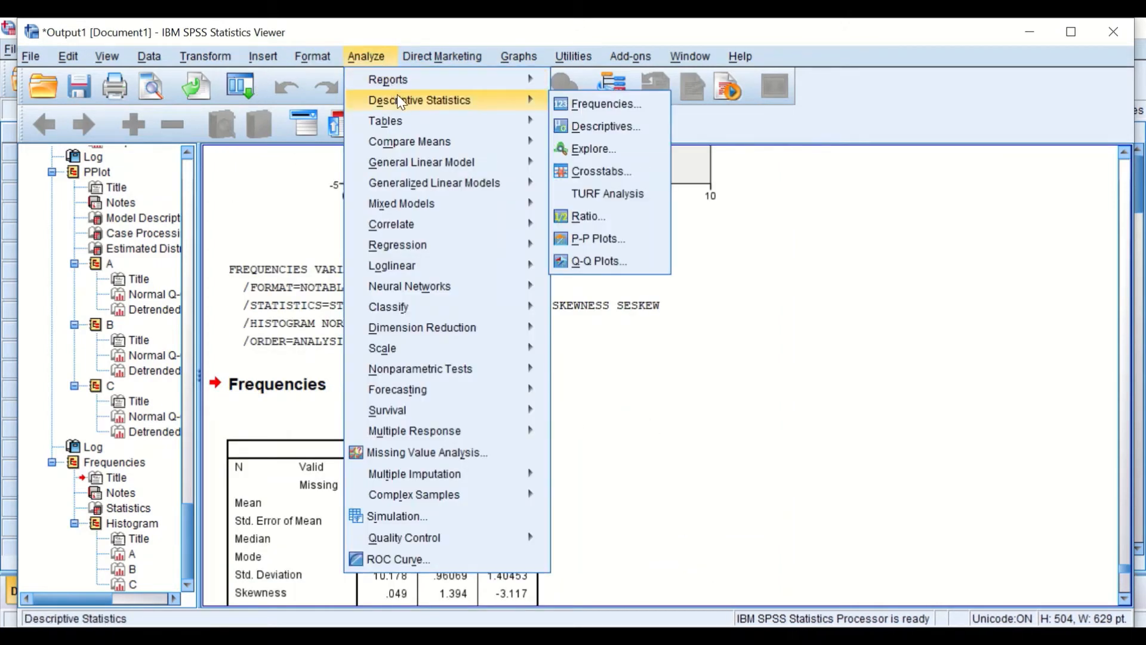
click(595, 133)
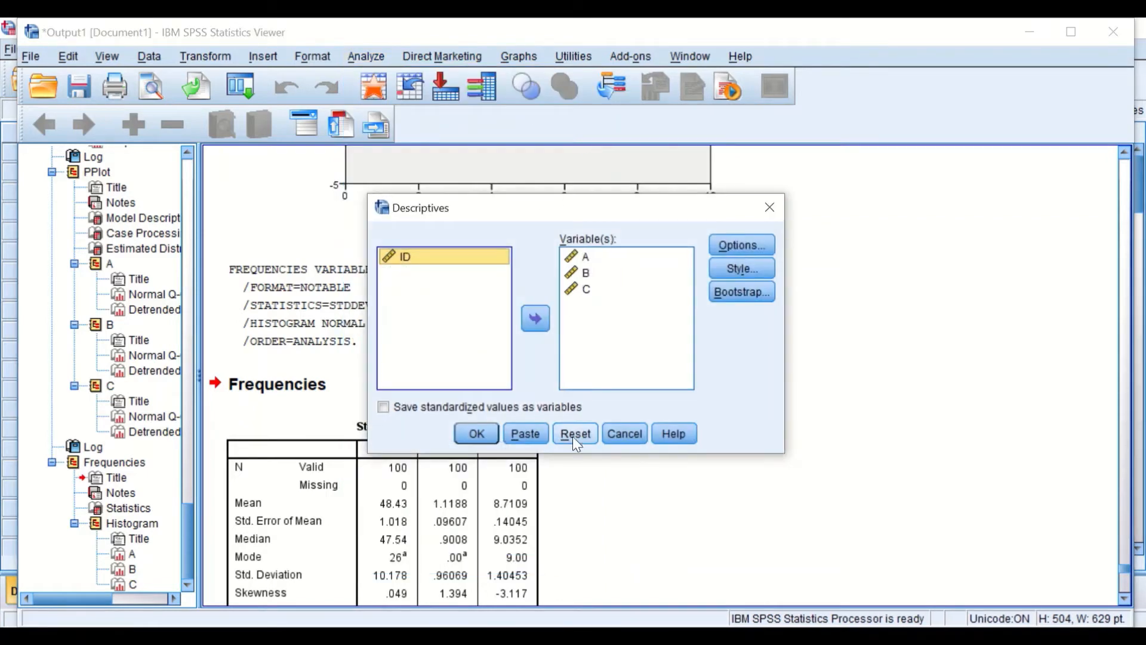
click(572, 436)
click(402, 275)
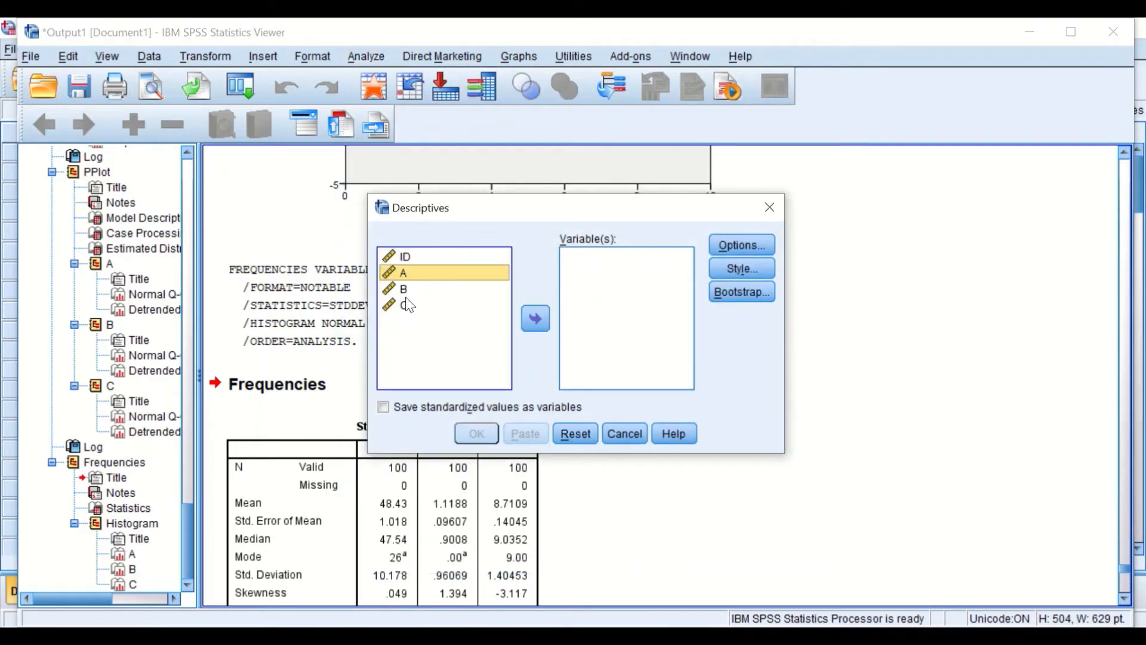
click(402, 290)
drag(399, 274, 403, 306)
click(534, 316)
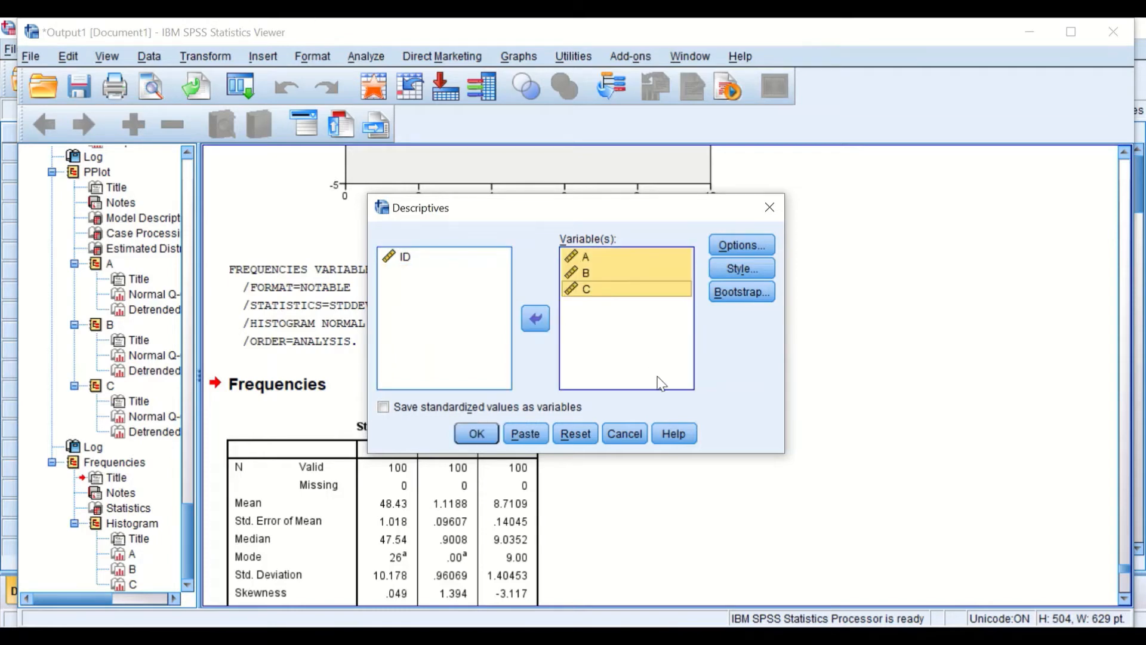
Choose mean, standard deviation, S.E. mean and skewness without minimum and maximum, and run the Descriptives analysis.
click(739, 245)
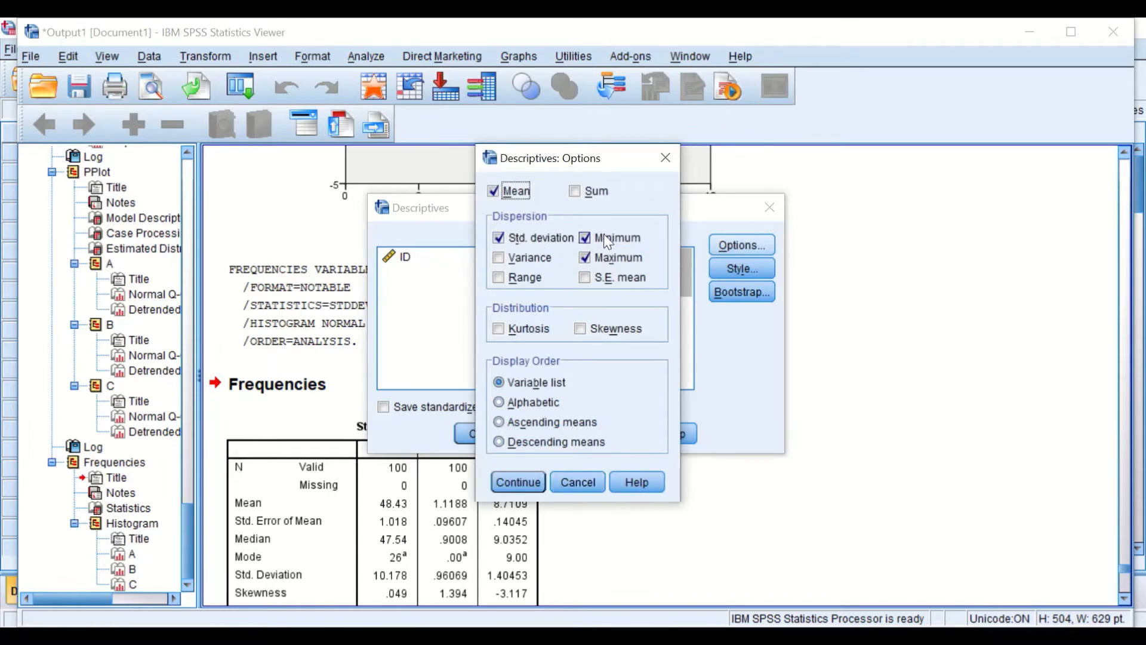
click(585, 258)
click(585, 238)
click(585, 278)
click(585, 277)
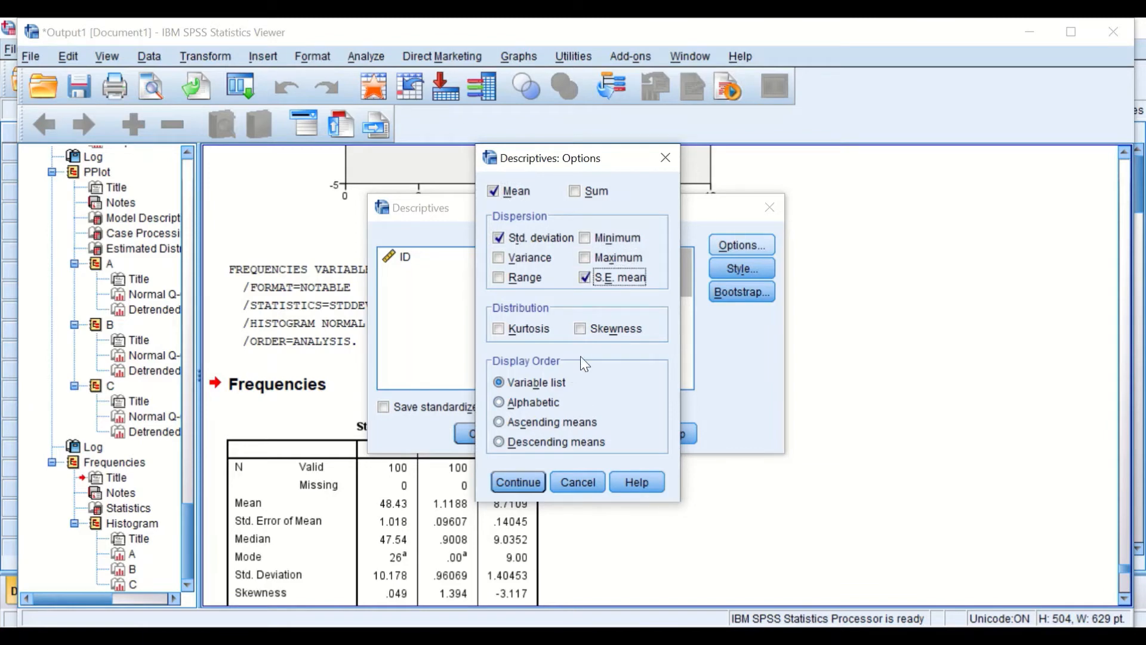
click(581, 329)
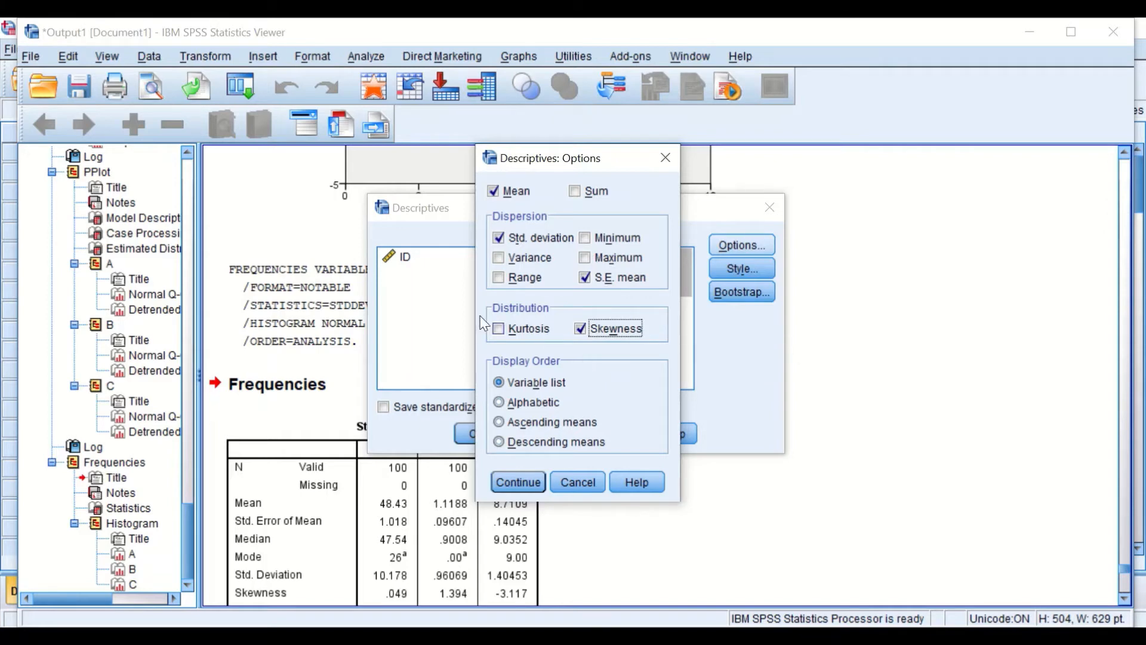
click(518, 486)
click(742, 274)
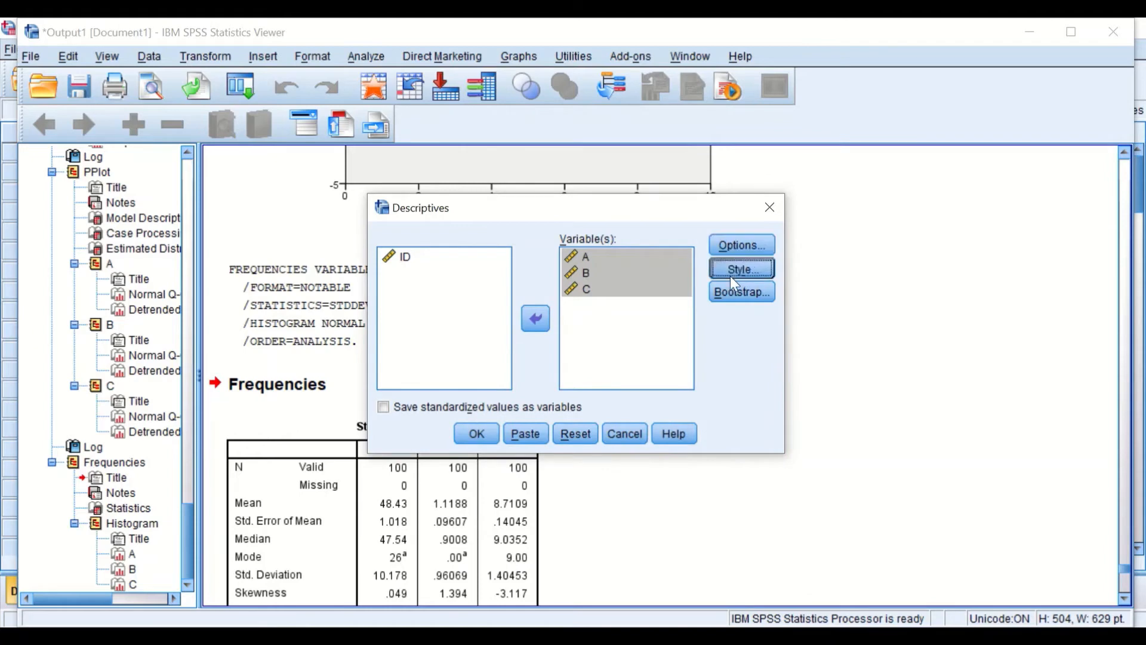
click(590, 488)
click(477, 434)
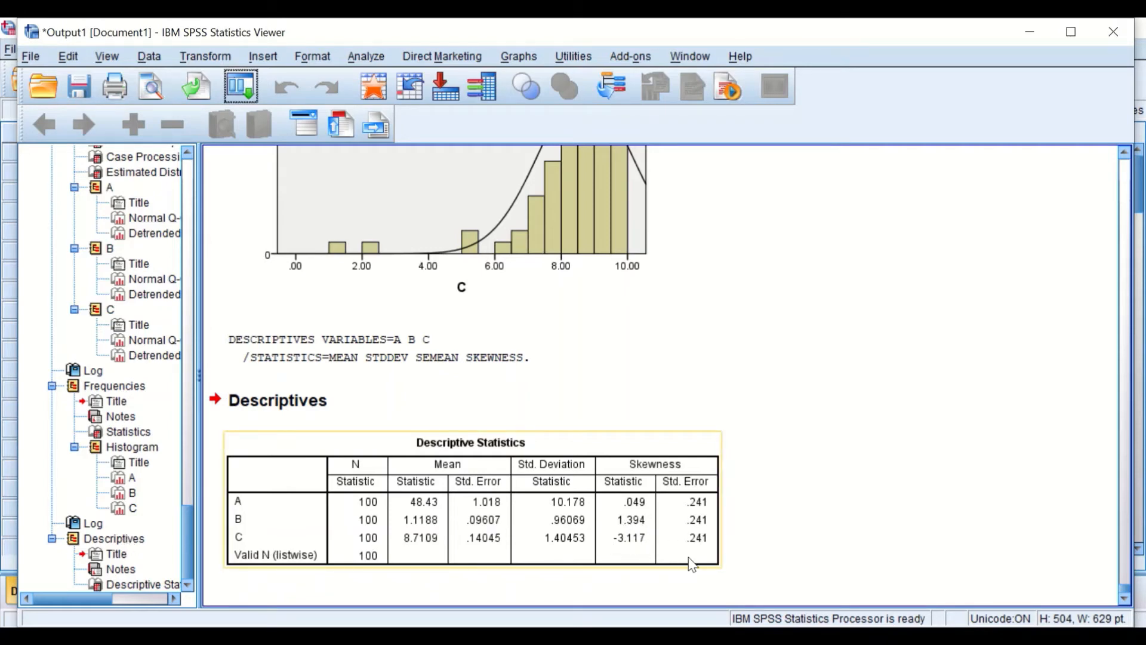
Start an Explore analysis with its settings reset and add A, B and C as the dependent variables.
click(365, 55)
mouse_move(376, 119)
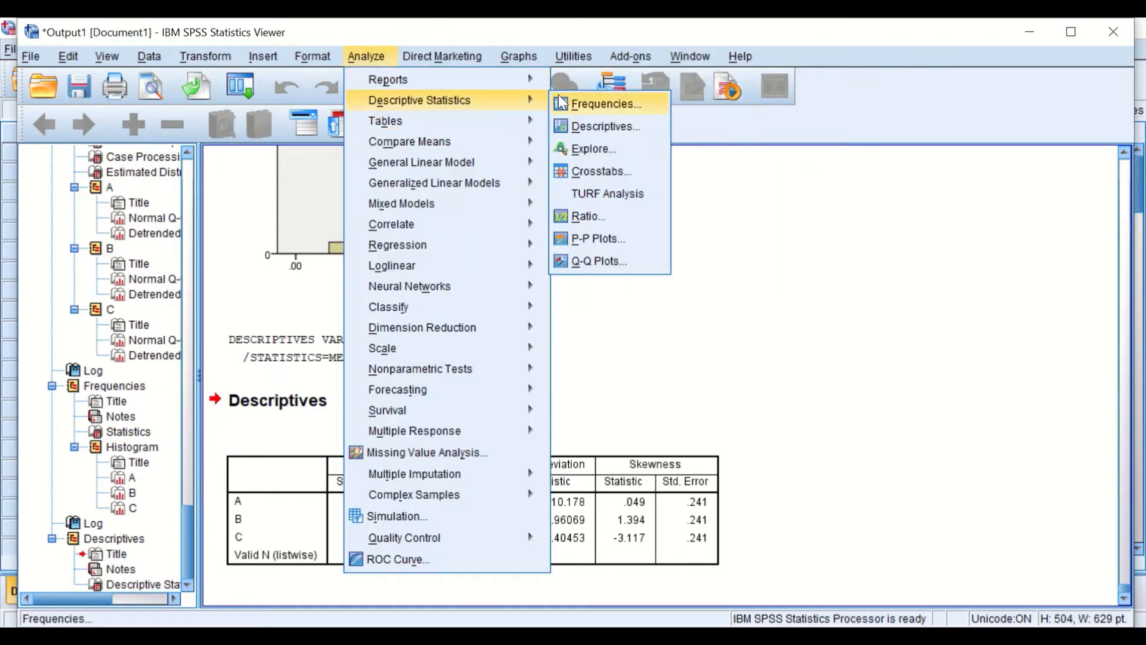
click(598, 150)
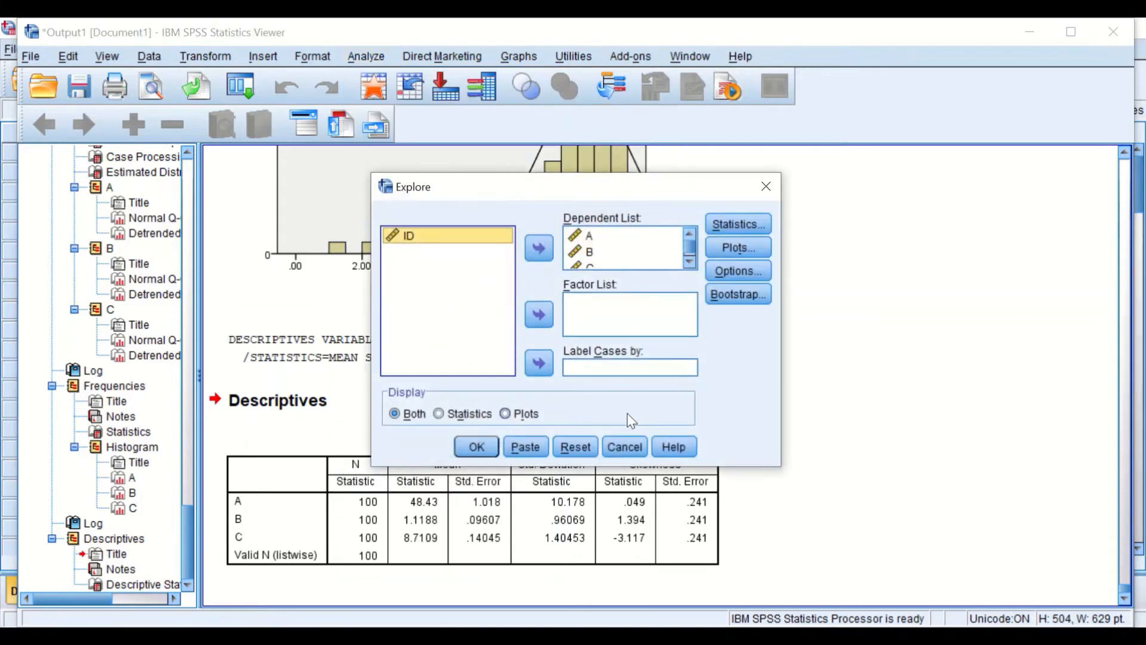
click(563, 446)
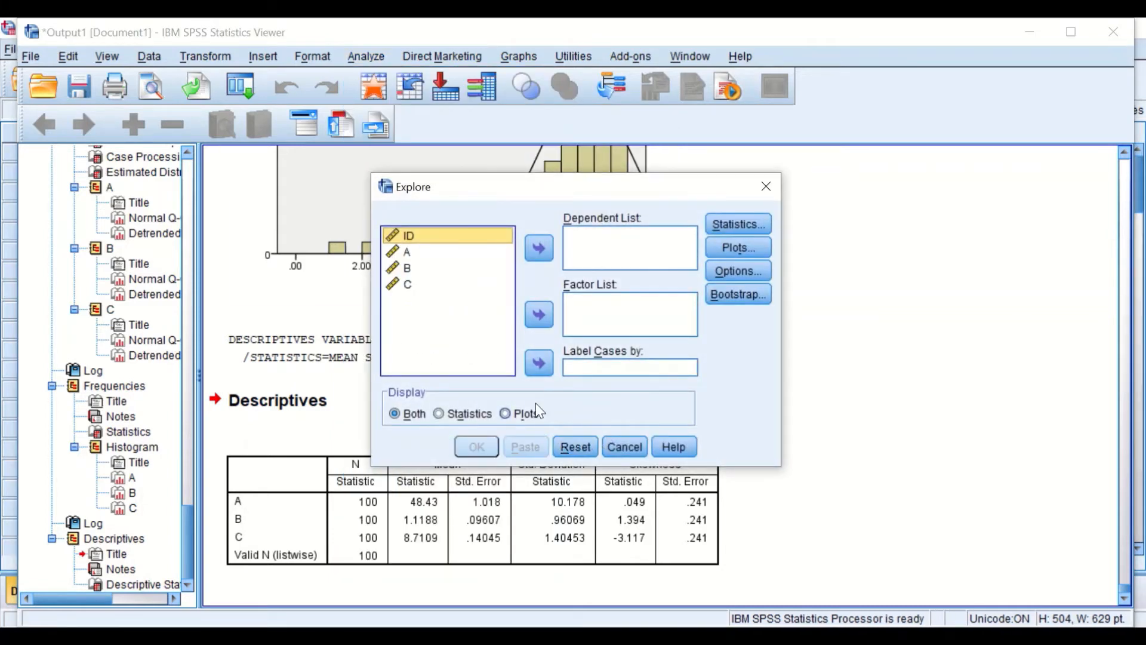
click(404, 252)
ctrl+click(395, 268)
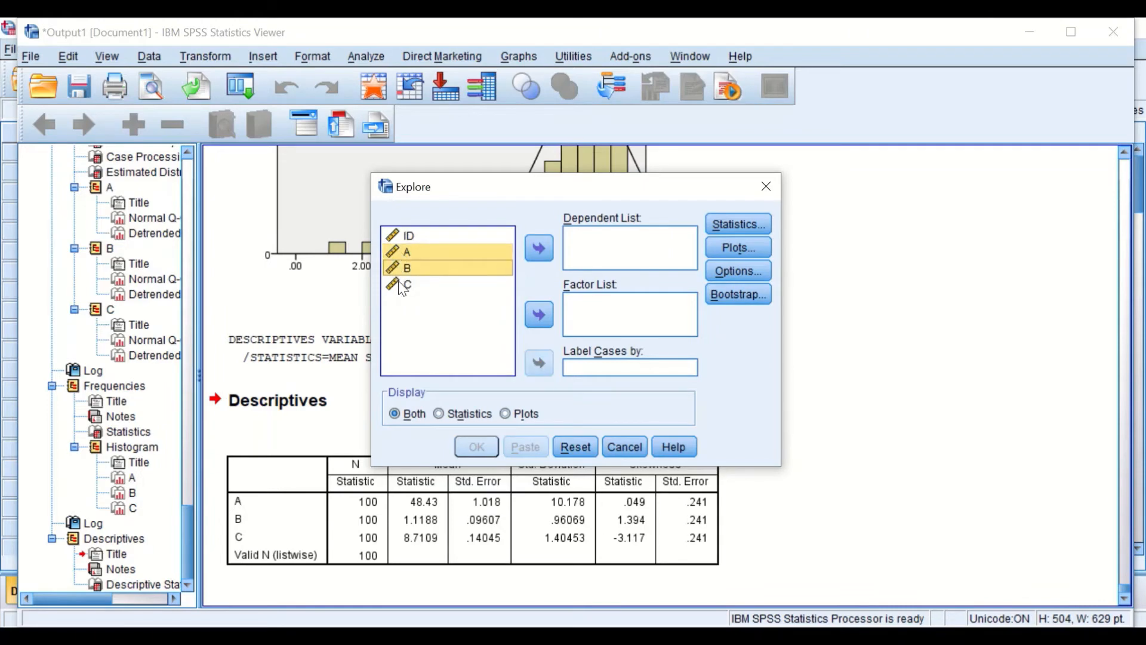
ctrl+click(400, 284)
drag(408, 255, 597, 248)
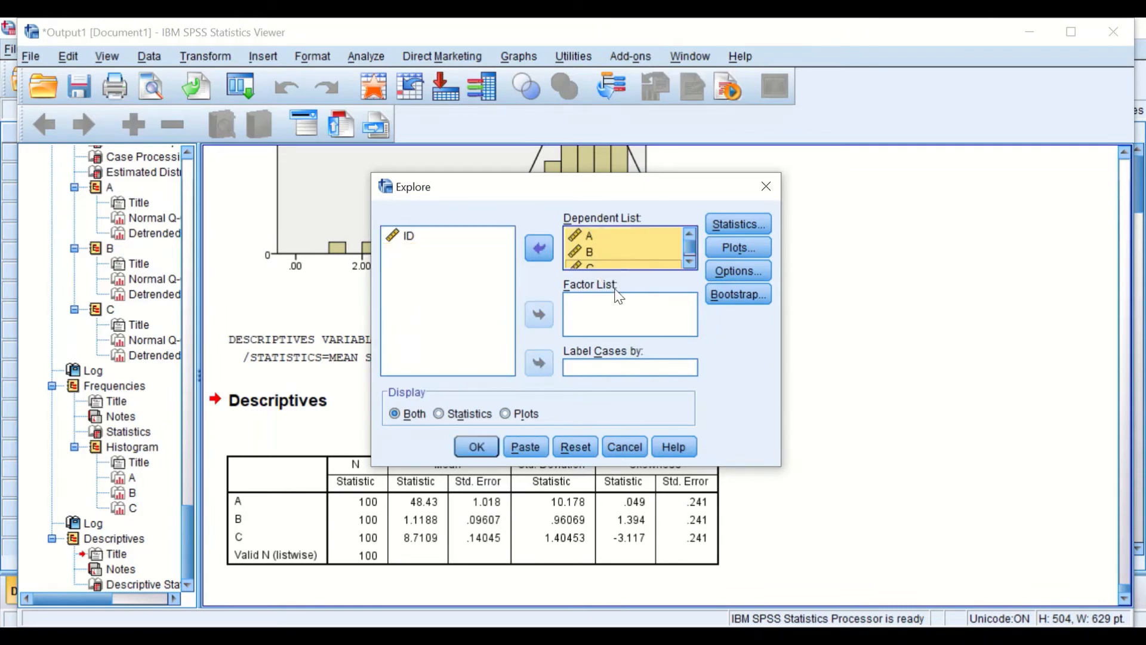
Keep descriptives with a 95% confidence interval, and choose a histogram instead of stem-and-leaf plus normality plots with tests.
click(722, 225)
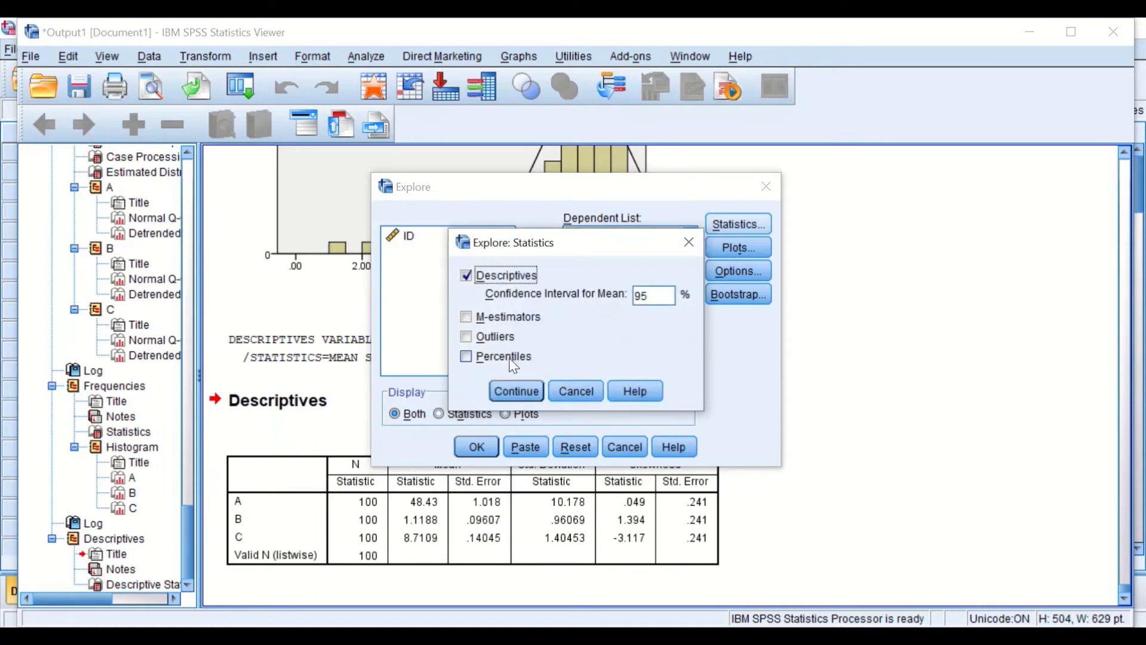
click(517, 391)
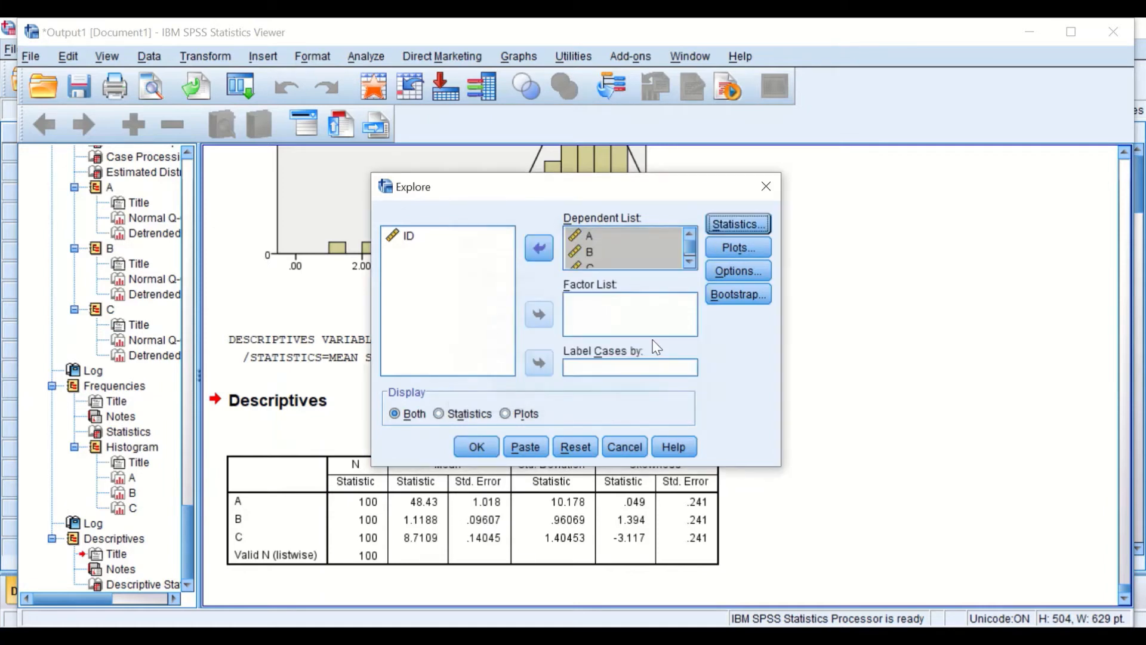
click(740, 242)
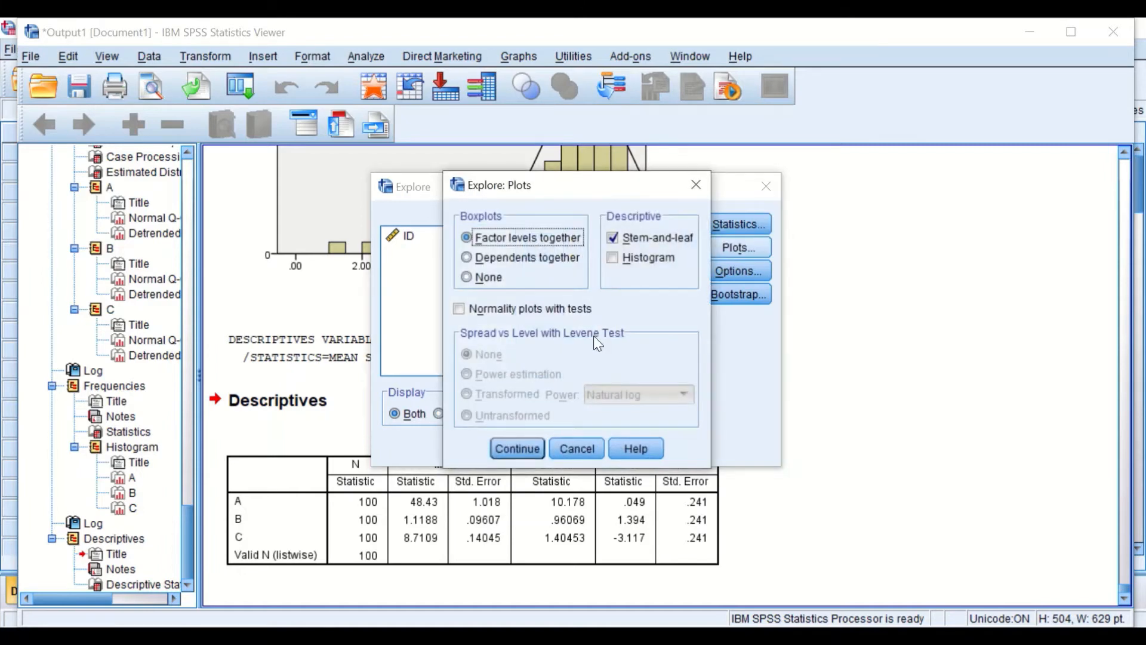
click(615, 238)
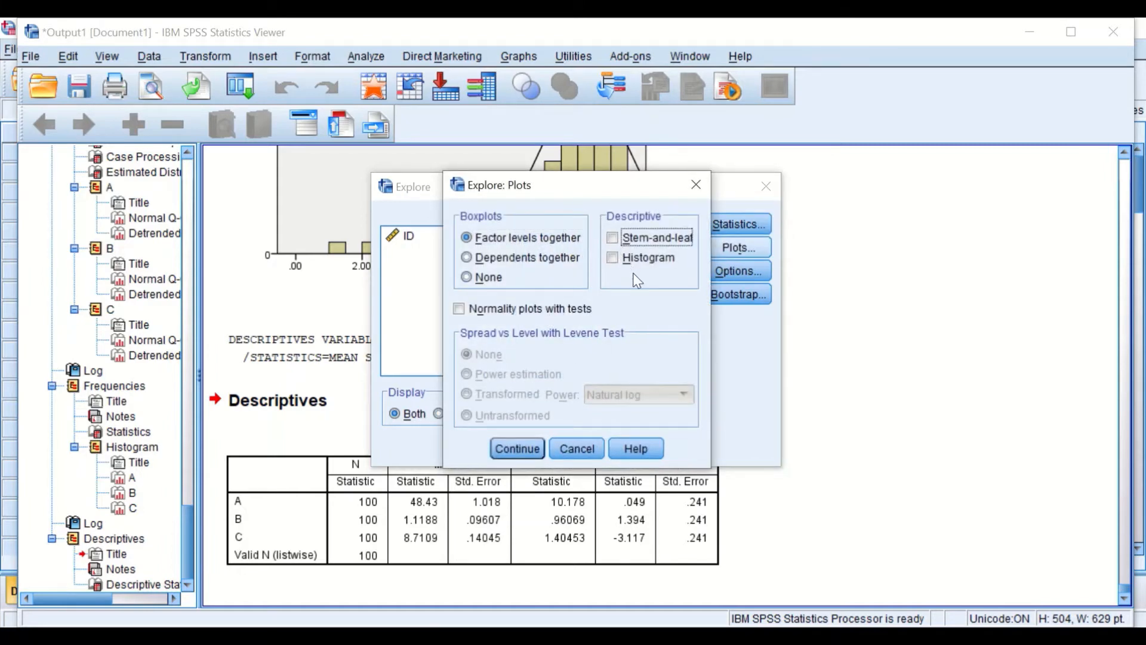
click(613, 258)
click(459, 310)
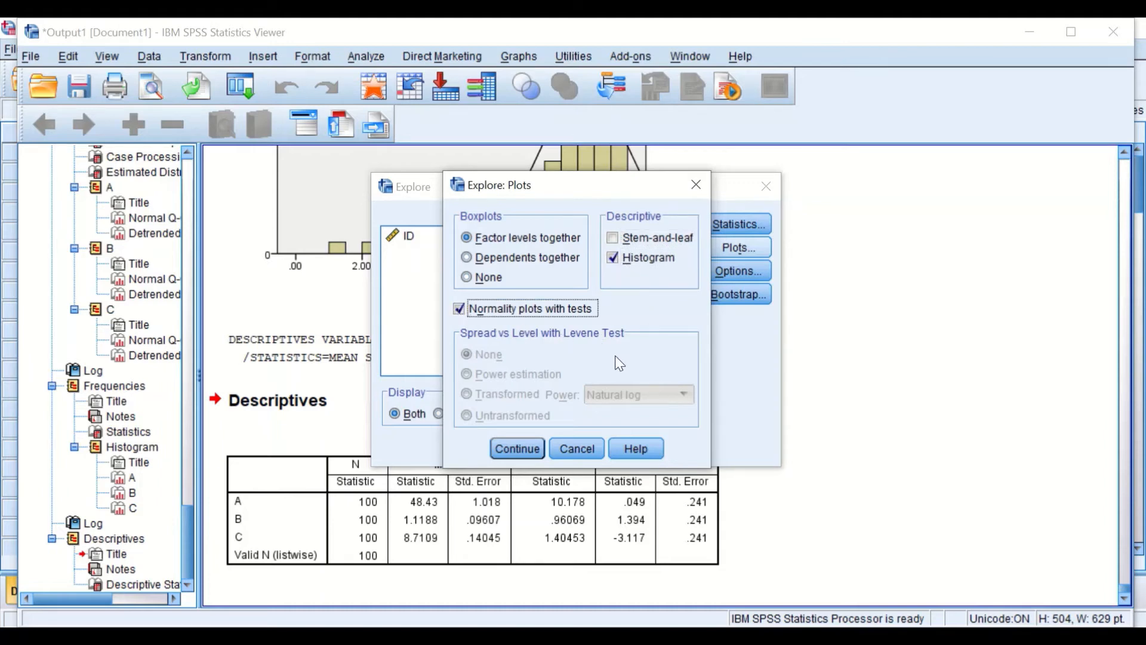
click(527, 453)
Keep missing cases excluded listwise and run the Explore analysis.
click(729, 264)
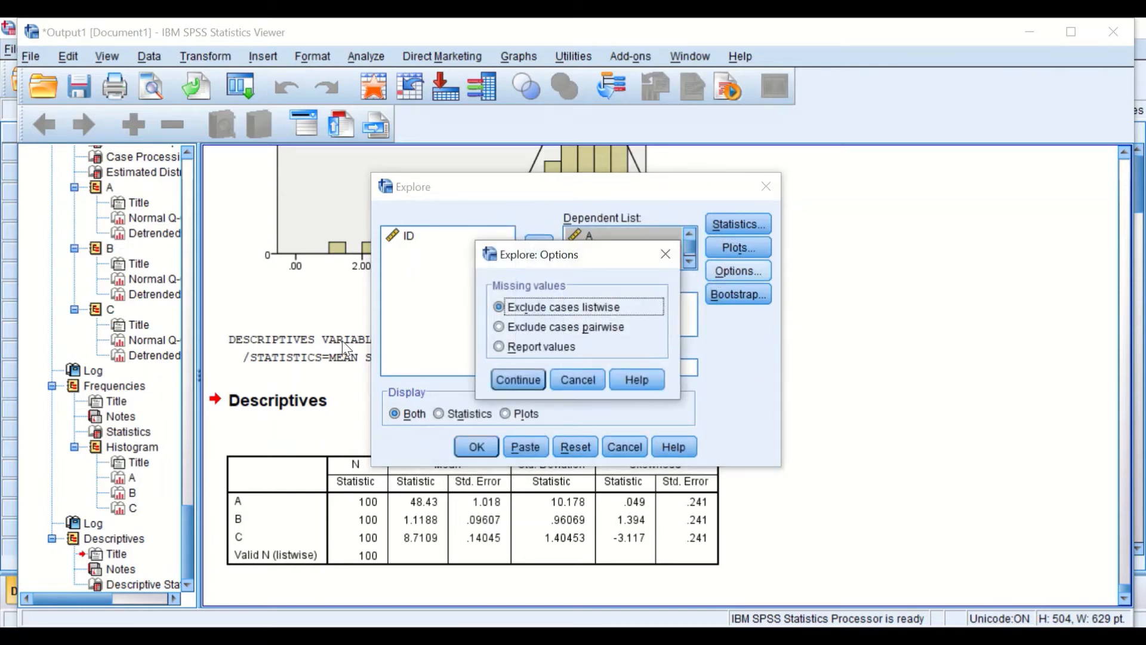
click(521, 381)
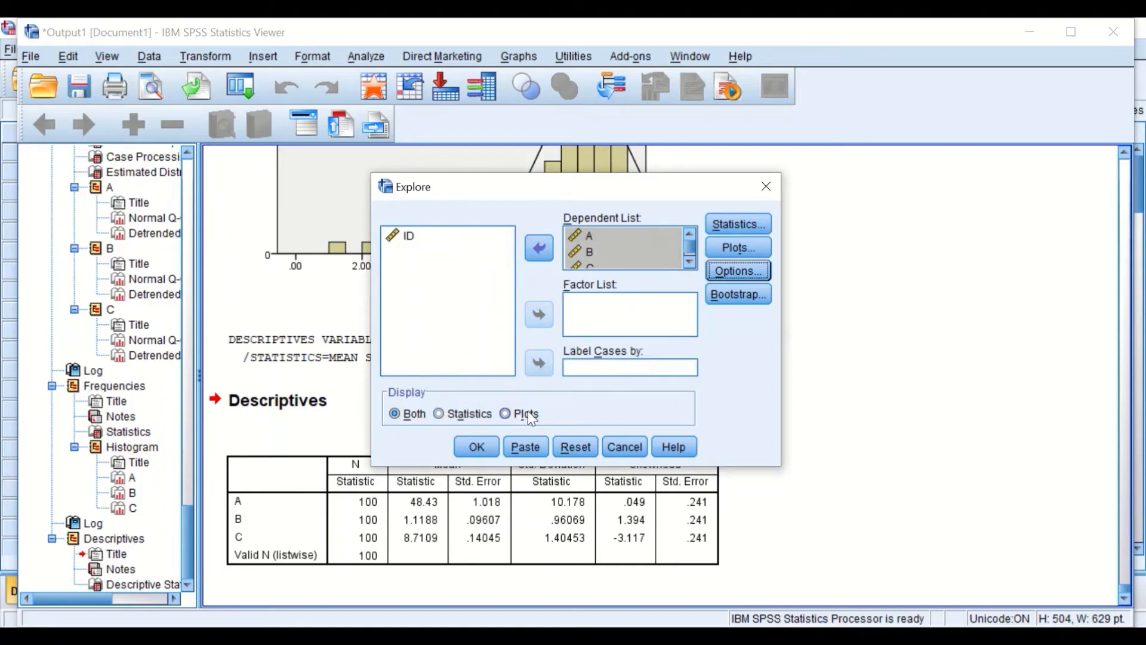
click(487, 445)
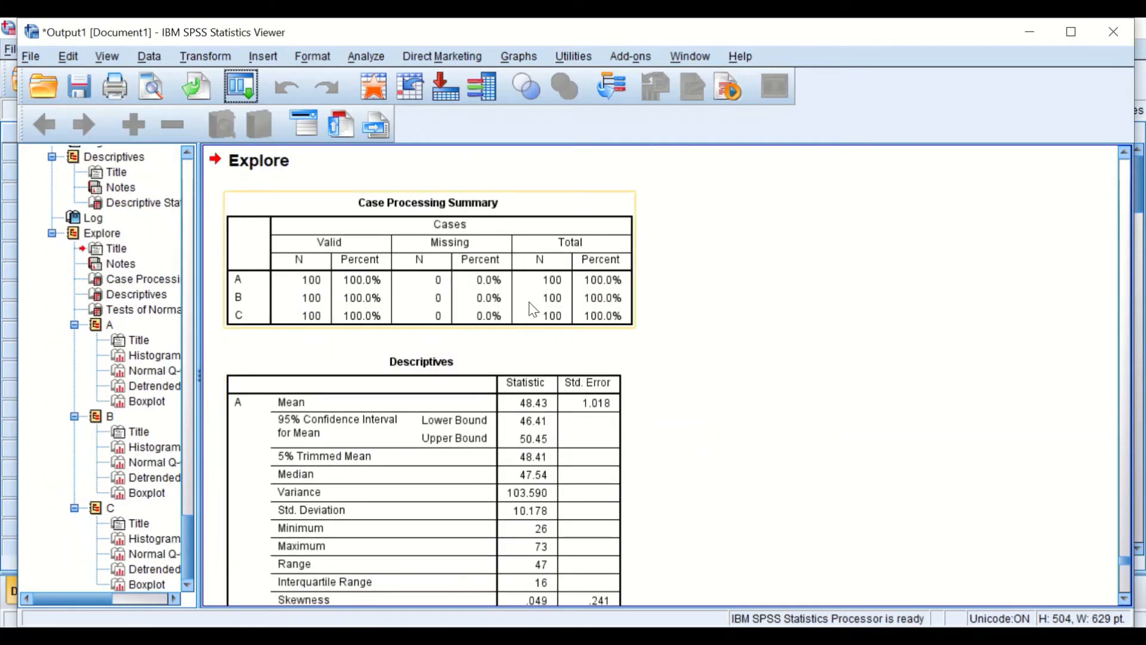
Examine the Explore output's syntax, Case Processing Summary and Descriptives table, including the skewness of A, B and C.
scroll(527, 317, down, 3)
scroll(531, 322, up, 4)
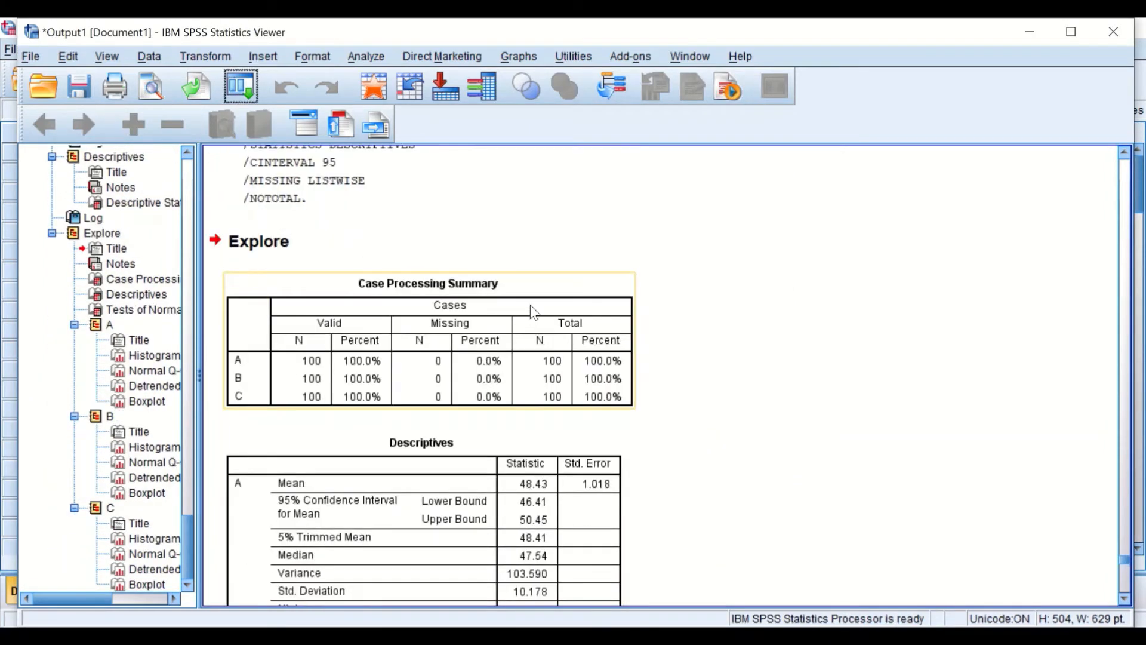
scroll(533, 310, down, 1)
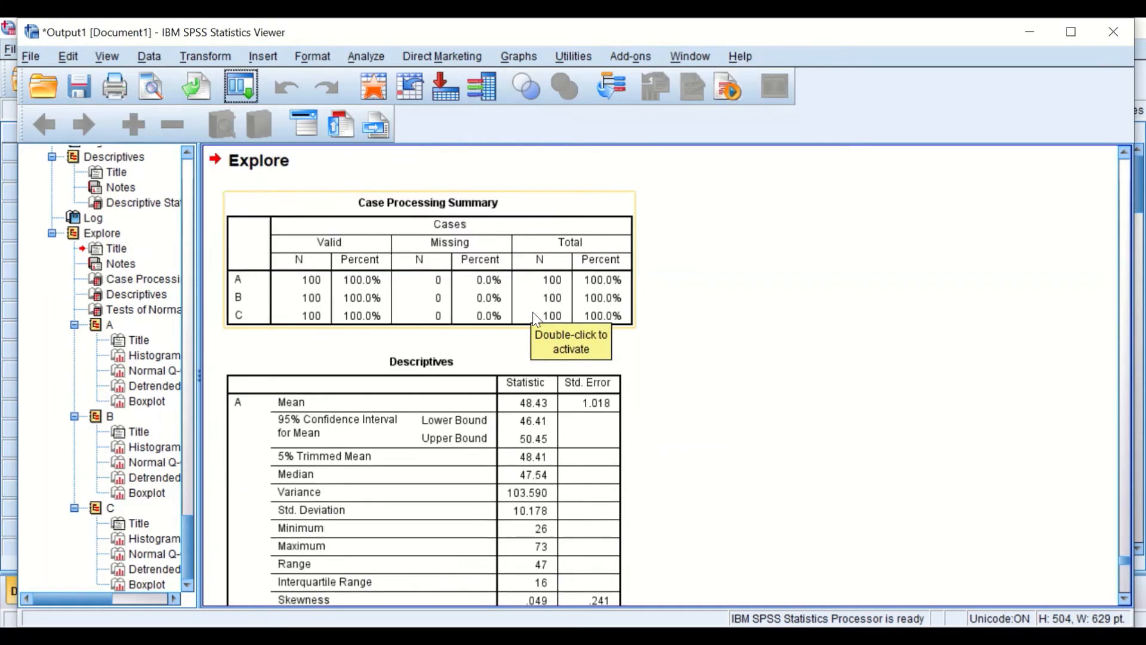
scroll(533, 310, up, 2)
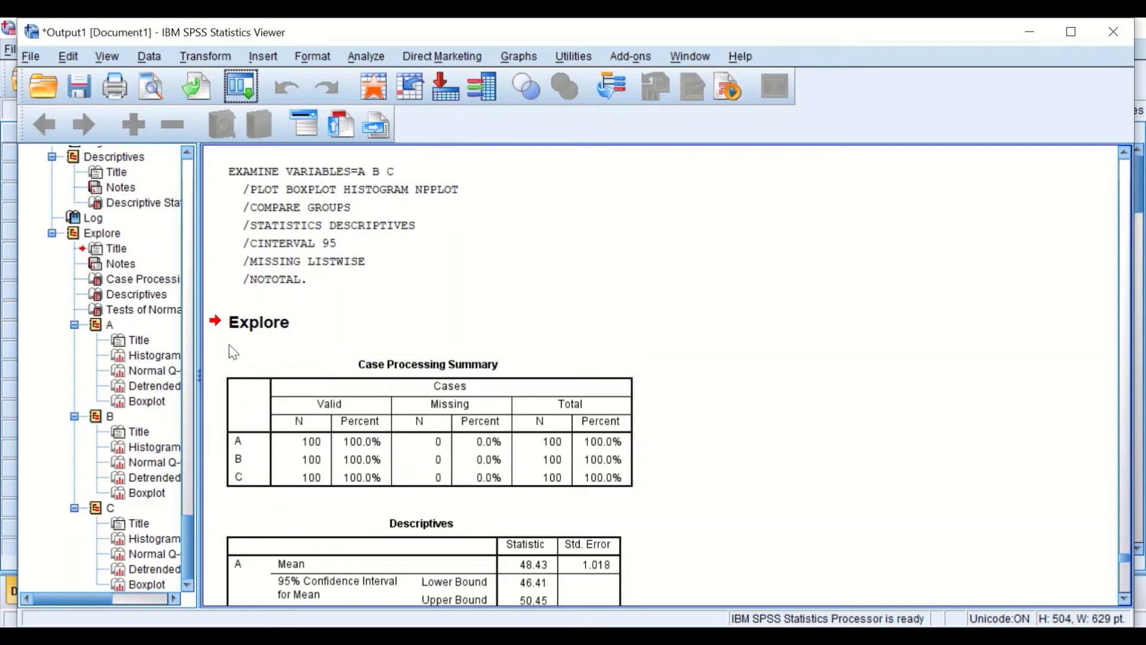
scroll(325, 449, down, 3)
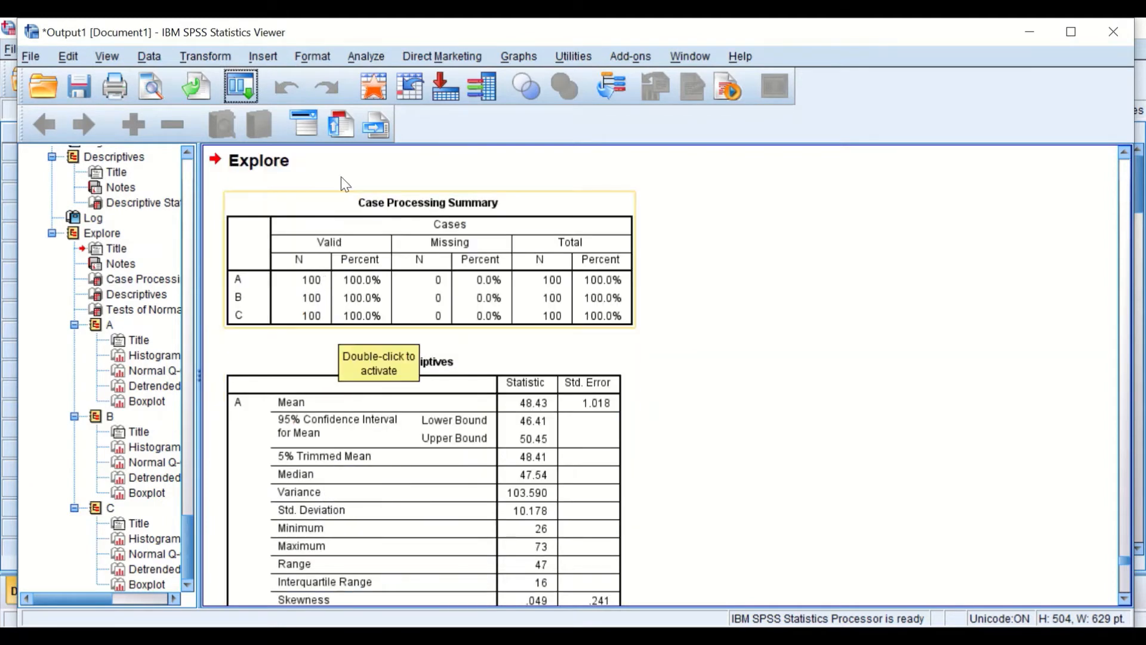
scroll(666, 352, down, 2)
scroll(660, 361, down, 2)
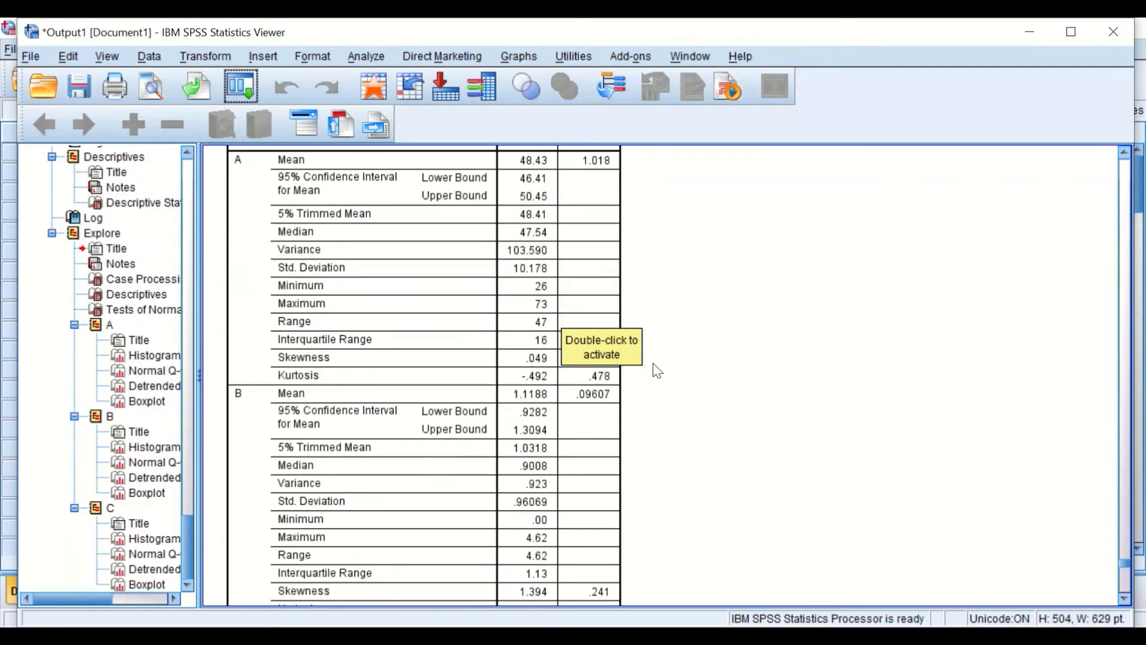
scroll(656, 366, up, 4)
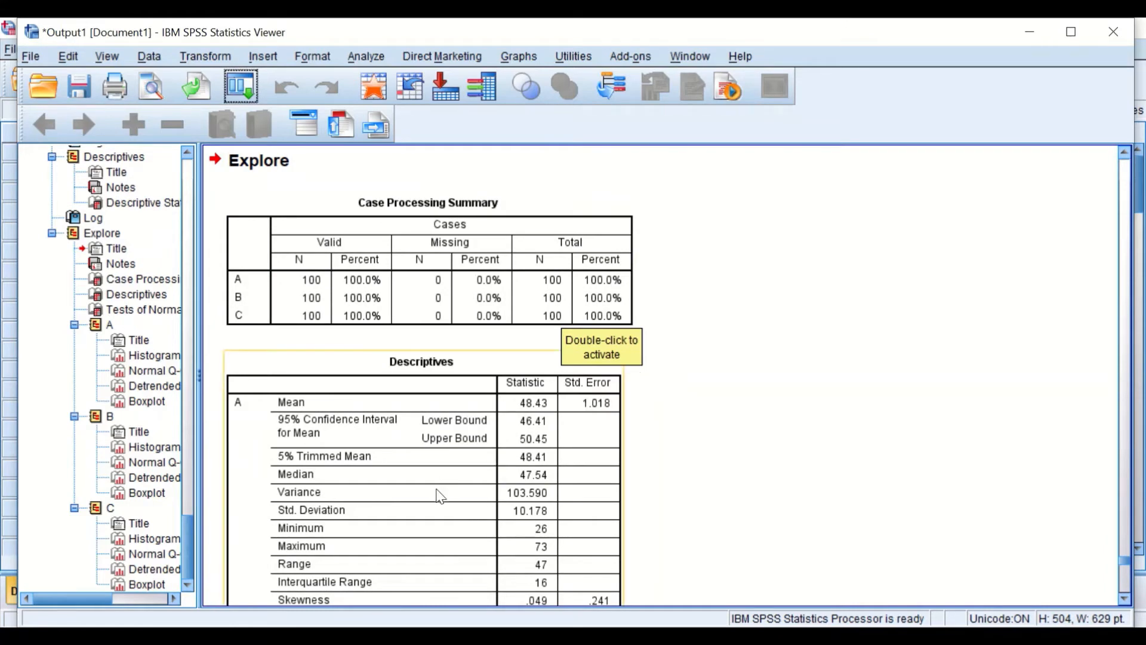
scroll(521, 394, down, 2)
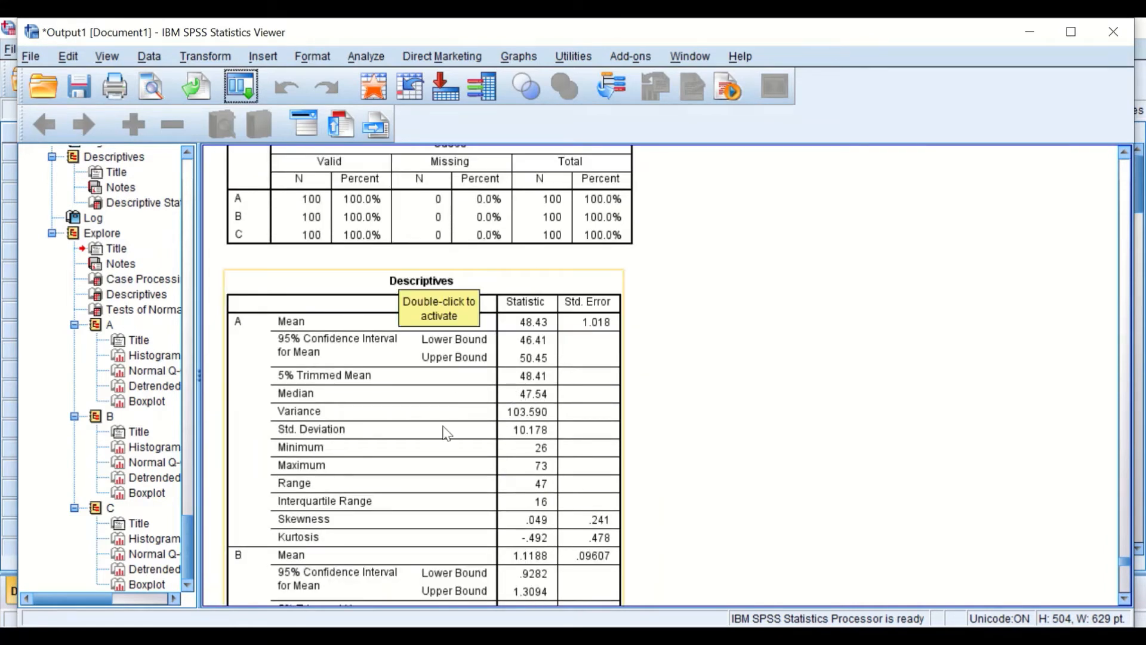
scroll(344, 375, down, 10)
scroll(341, 375, up, 8)
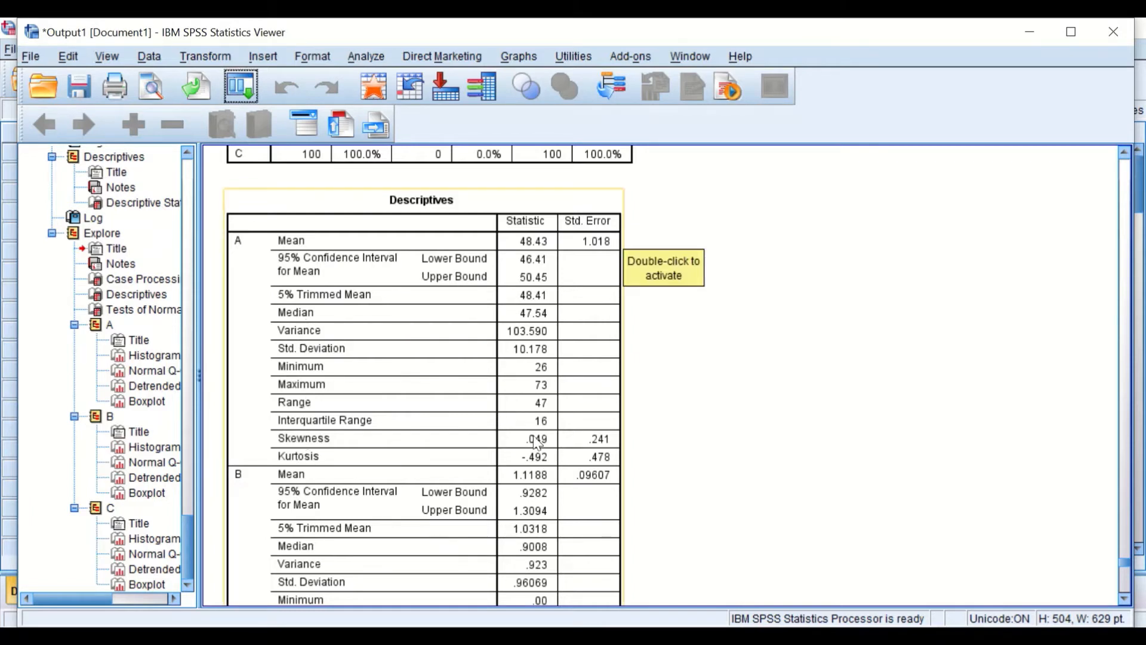
scroll(535, 442, down, 5)
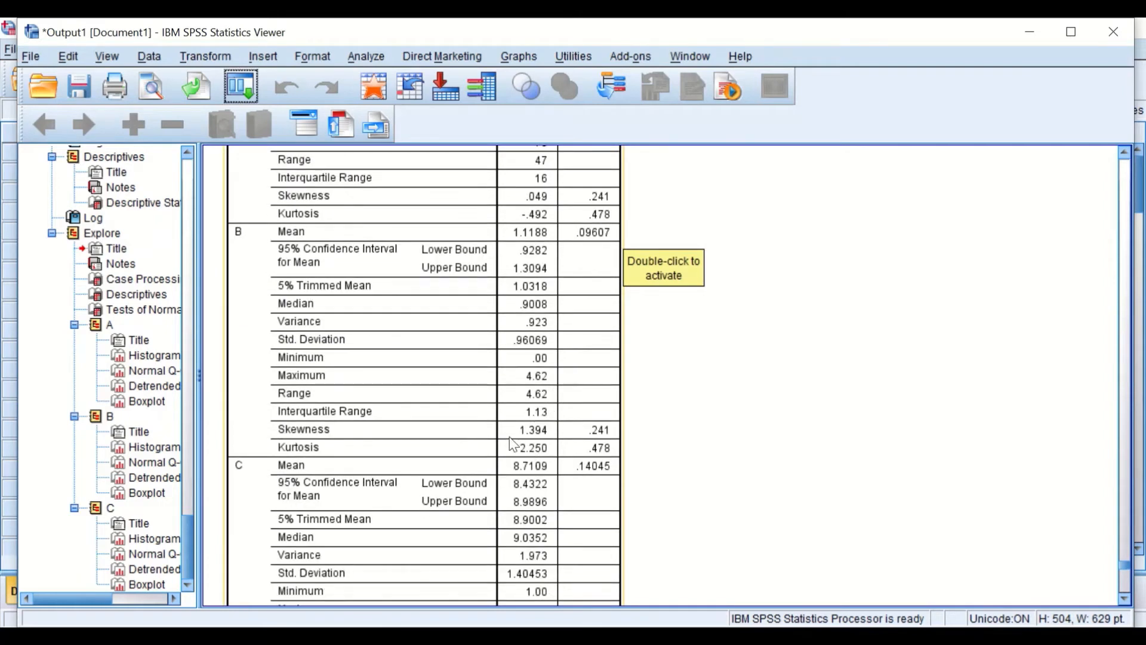
scroll(595, 434, down, 5)
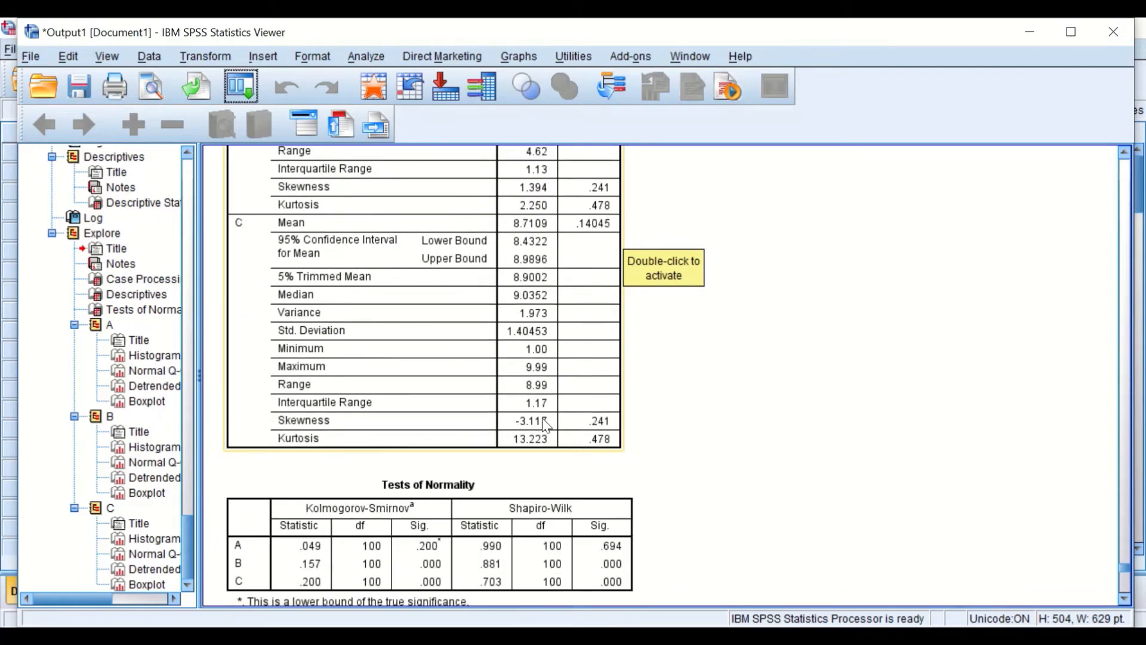
Examine the Kolmogorov-Smirnov and Shapiro-Wilk results in the Tests of Normality table and the histogram of A.
scroll(542, 423, down, 2)
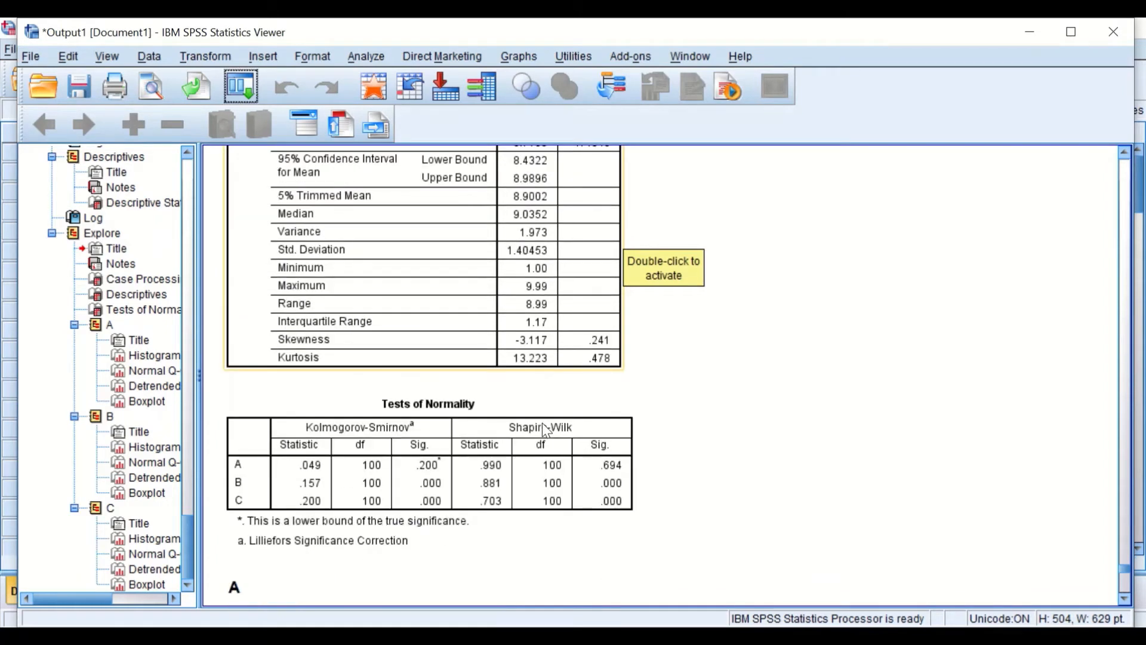
scroll(706, 431, down, 2)
scroll(707, 431, down, 2)
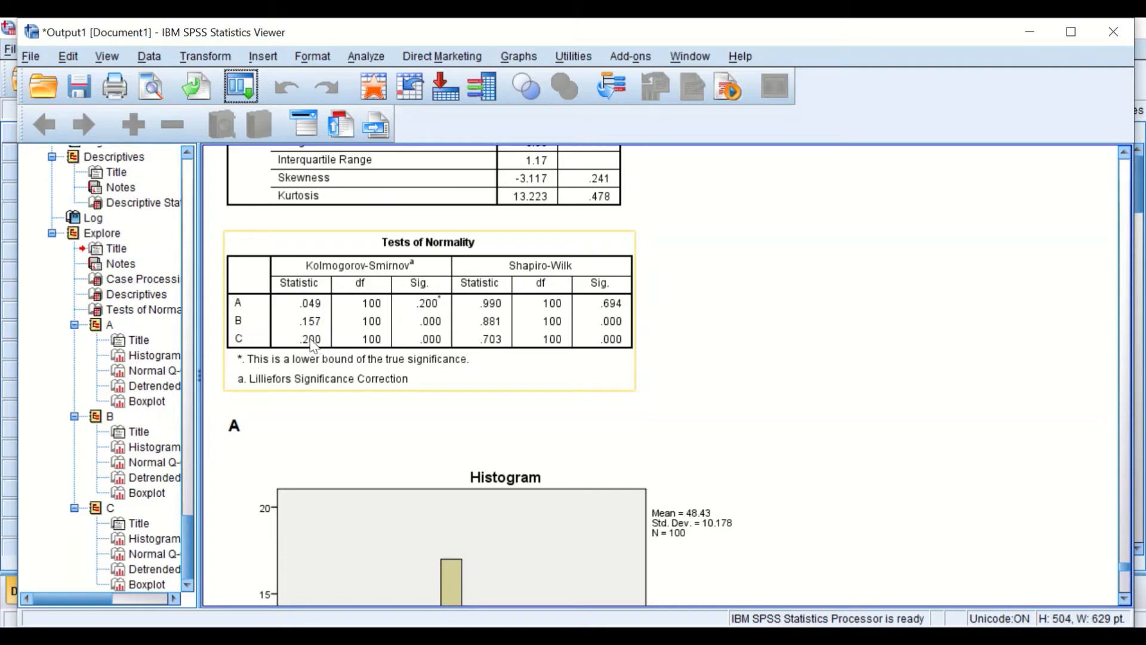
scroll(745, 394, down, 3)
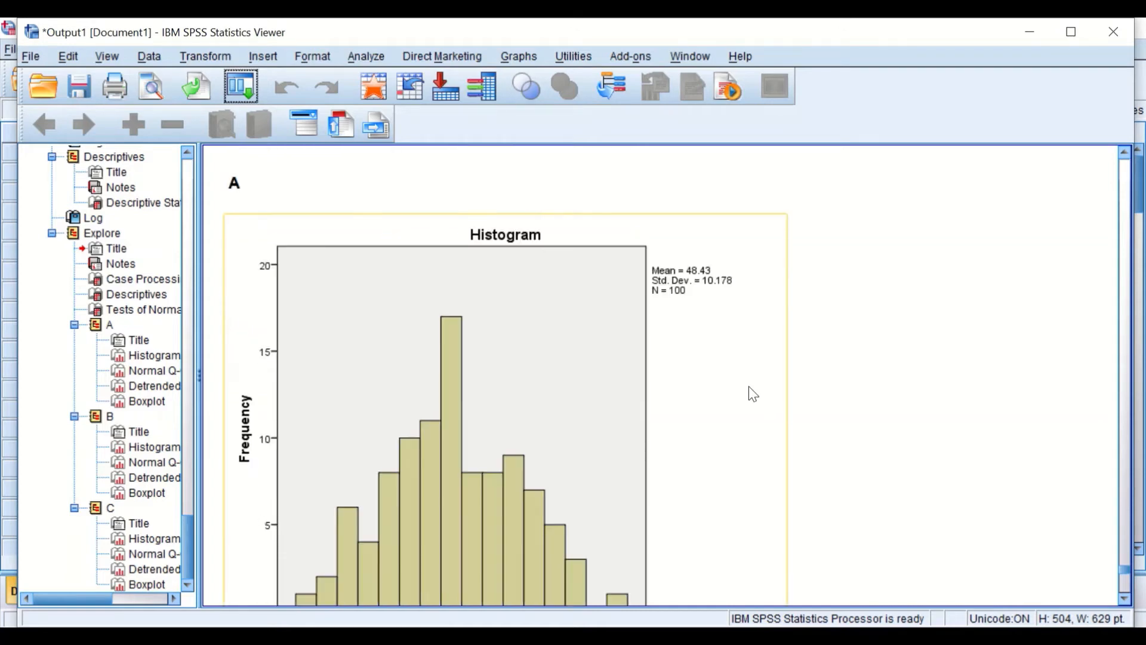
Look over variable A's histogram, normal and detrended Q-Q plots, and boxplot in the Explore output.
scroll(749, 386, down, 1)
scroll(767, 374, up, 2)
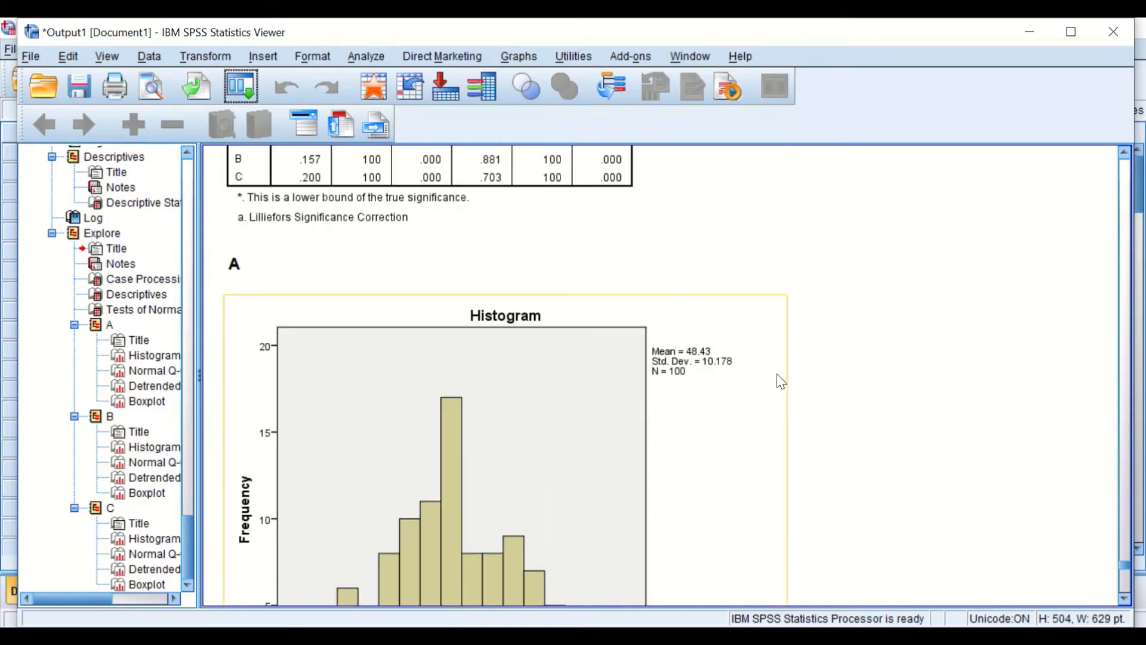
scroll(781, 382, down, 4)
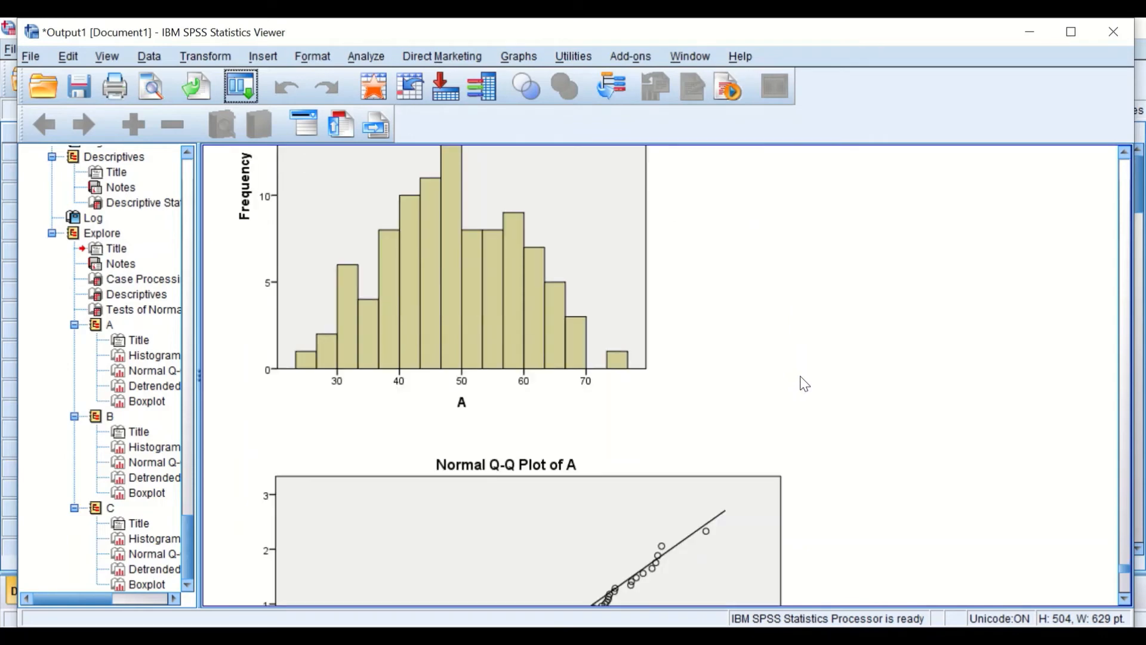
scroll(805, 384, up, 3)
scroll(806, 384, down, 10)
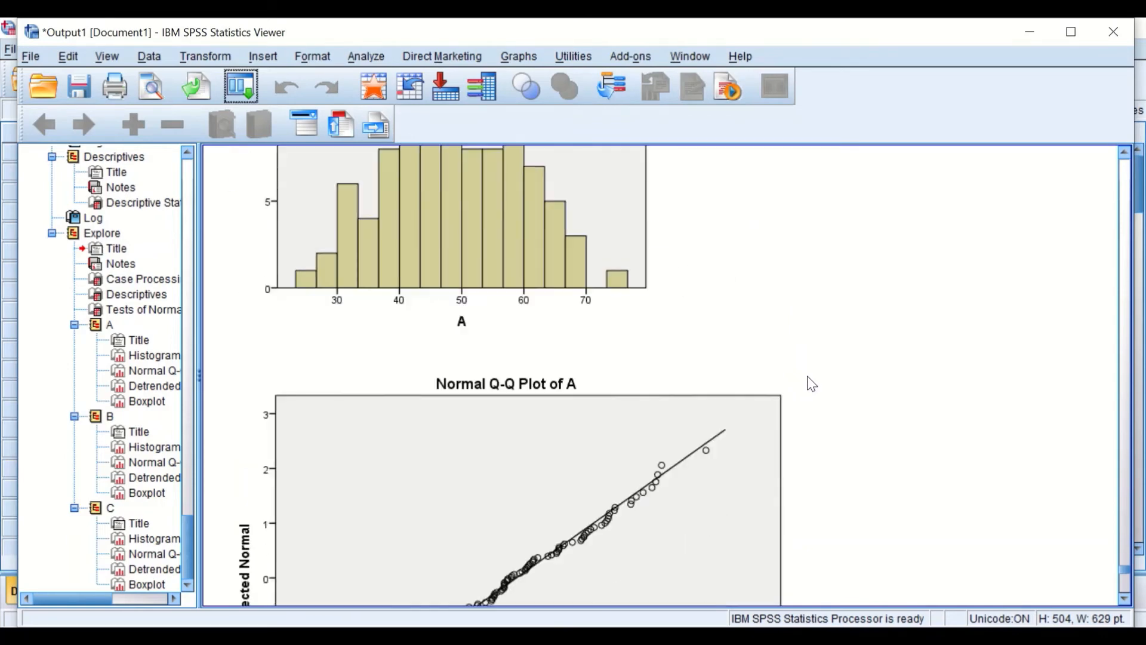
scroll(832, 385, down, 6)
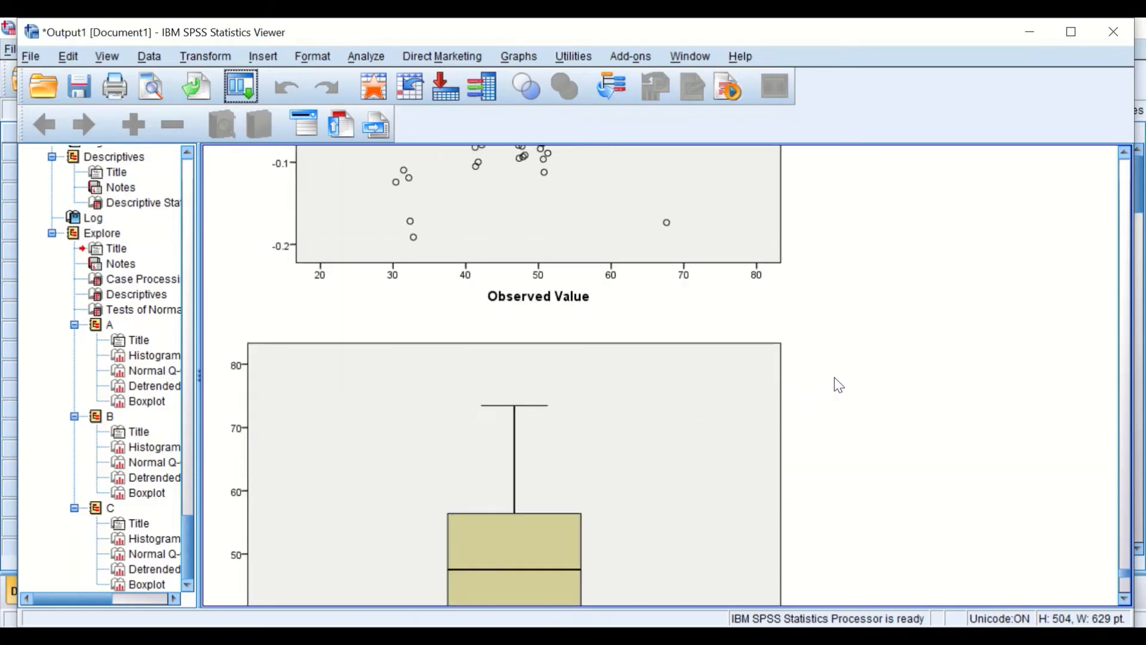
scroll(844, 385, down, 3)
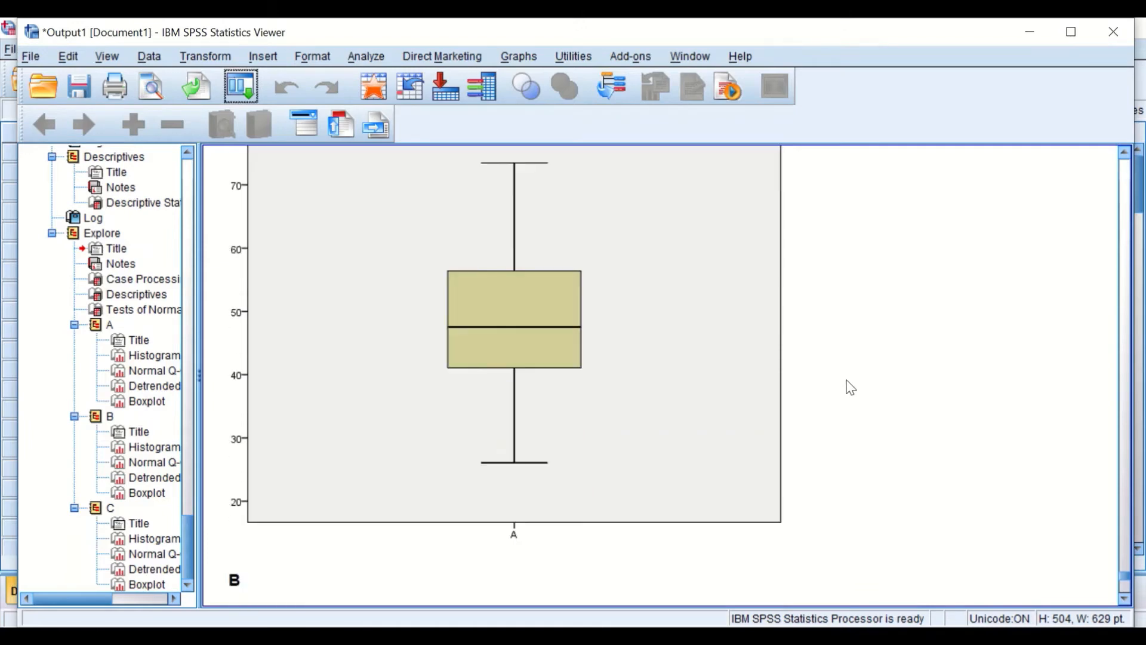
Add a normal distribution curve to variable A's histogram and return to the output.
scroll(846, 388, up, 15)
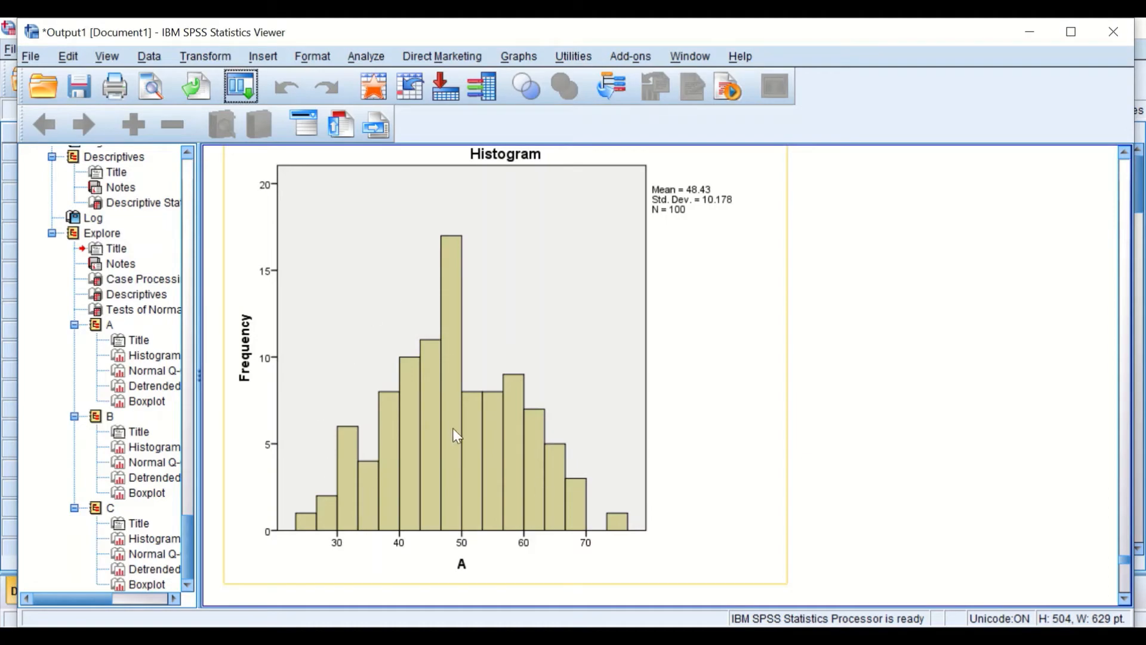
double_click(475, 440)
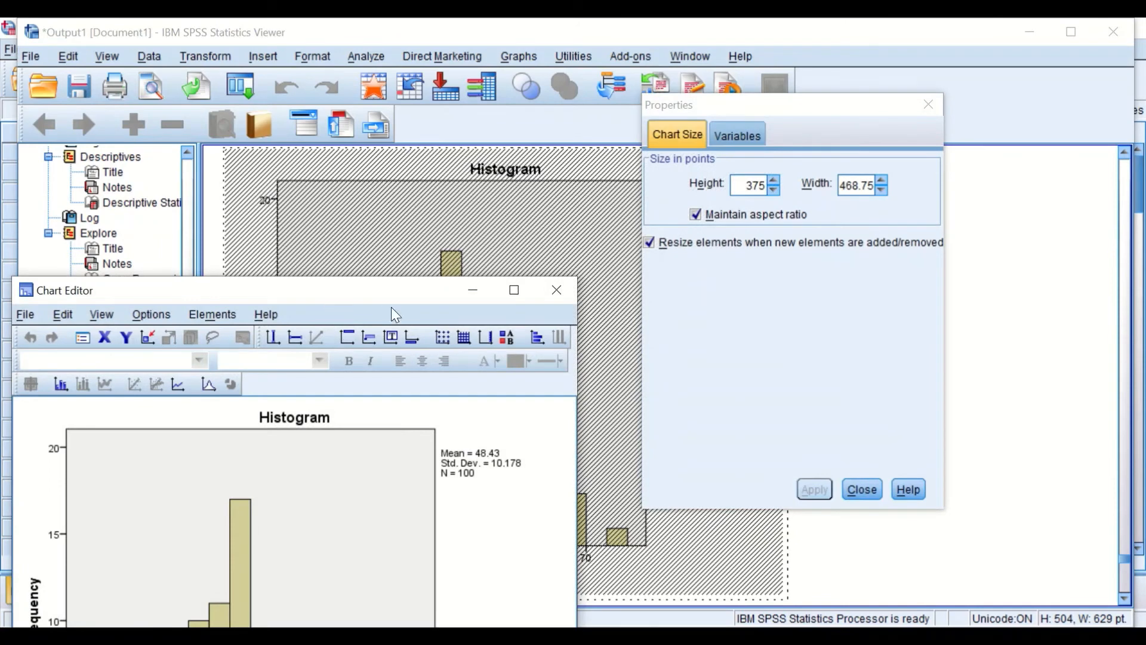
click(203, 314)
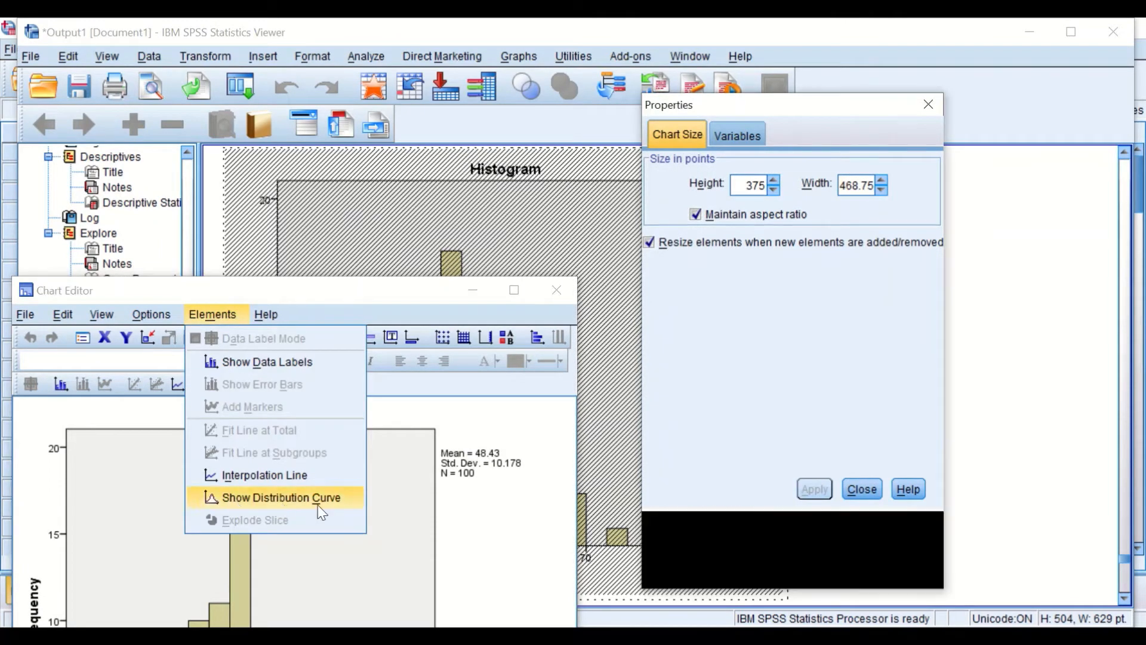
click(320, 504)
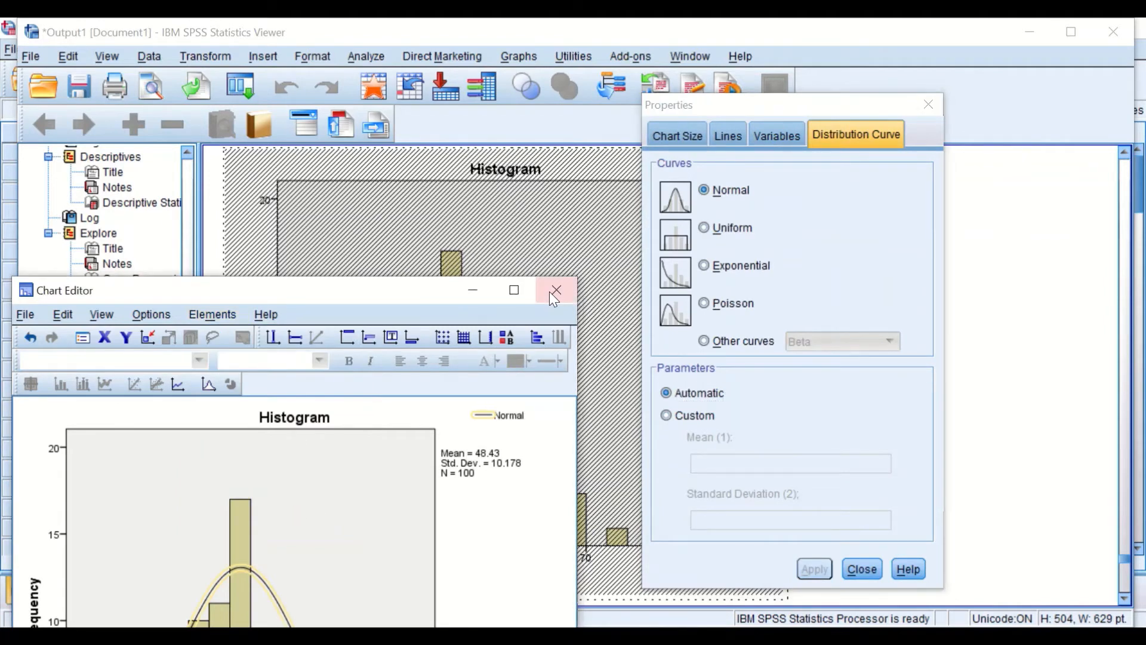
click(555, 291)
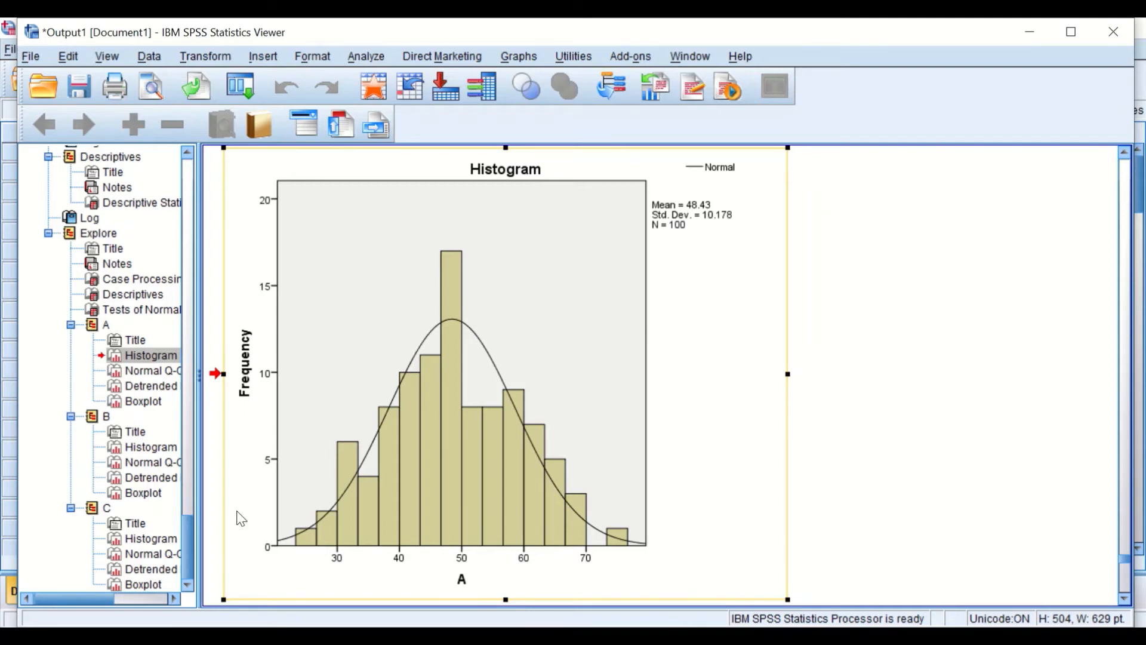
Examine A's histogram against its normal curve, followed by its normal Q-Q plot, detrended Q-Q plot and boxplot.
scroll(256, 416, down, 3)
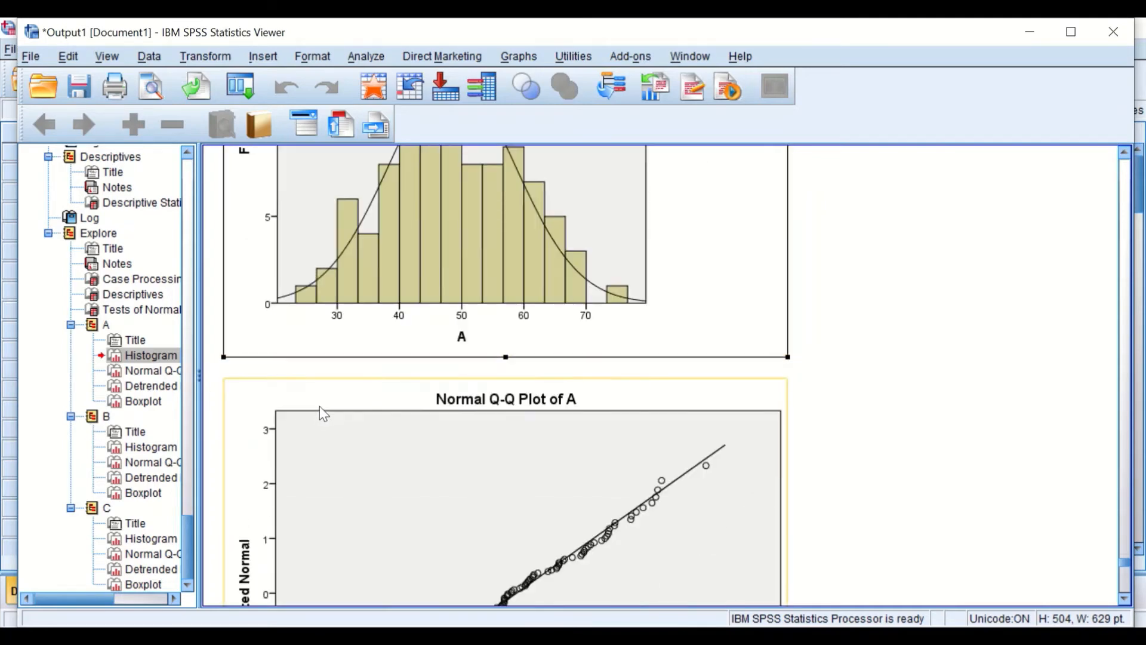
scroll(320, 407, down, 3)
scroll(555, 333, up, 2)
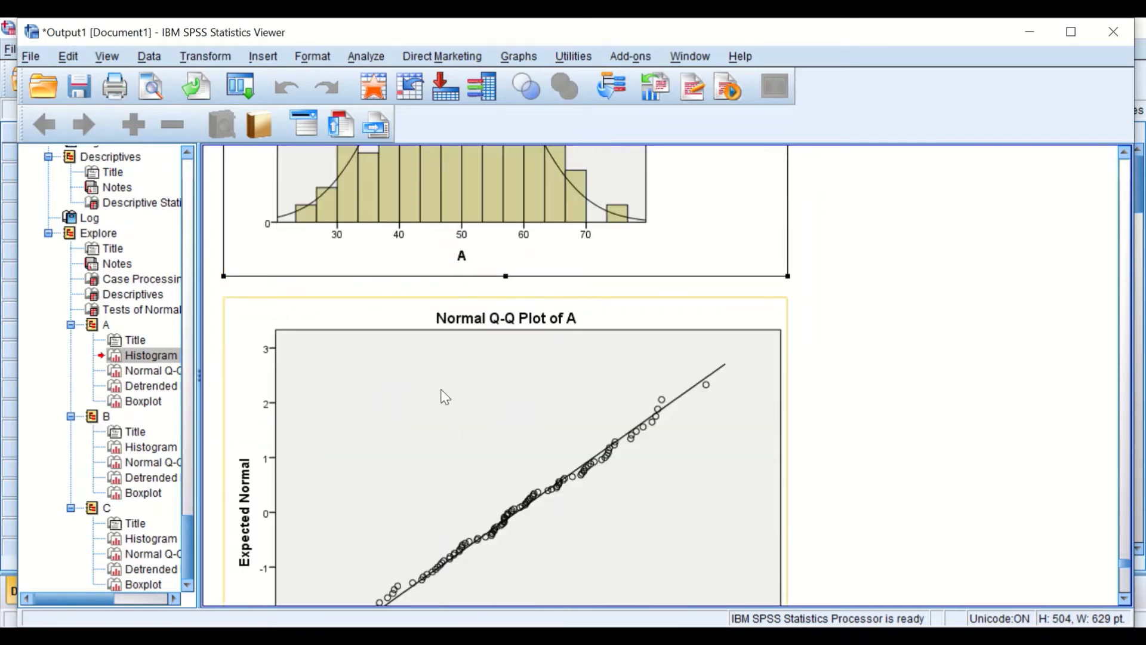
scroll(651, 389, down, 3)
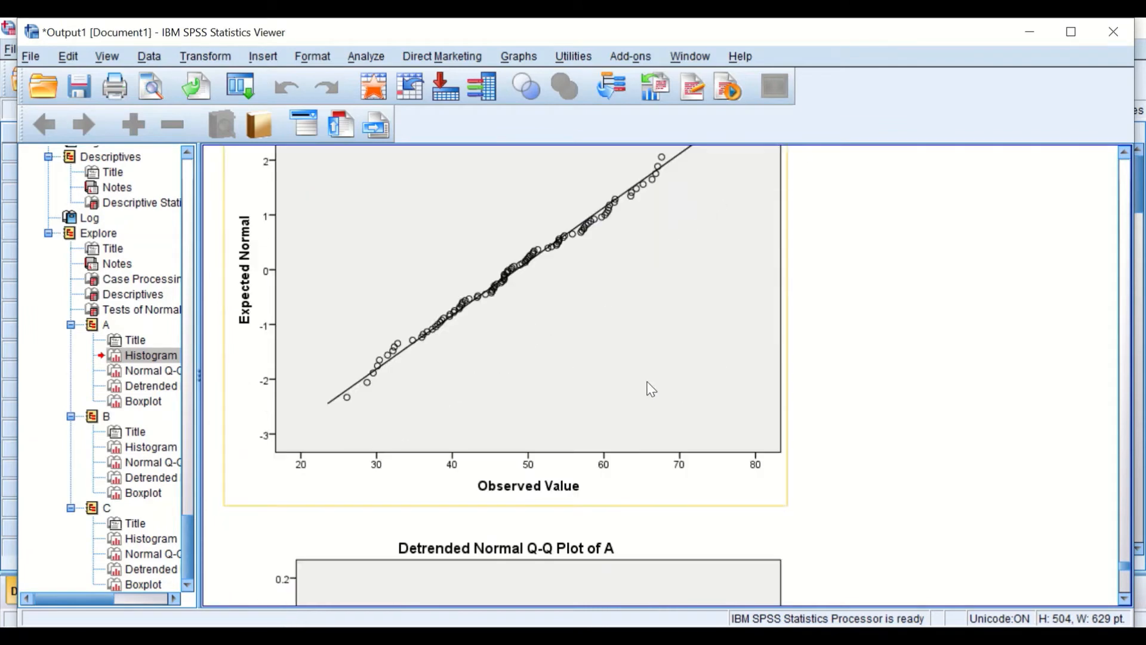
scroll(567, 286, down, 13)
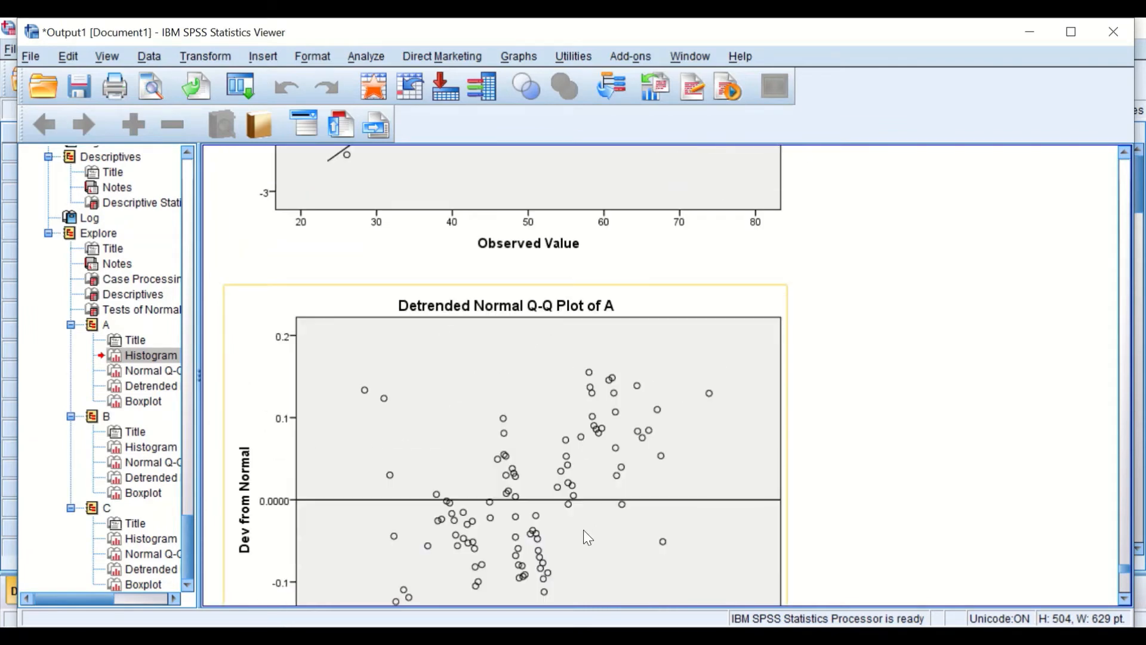
scroll(535, 266, up, 3)
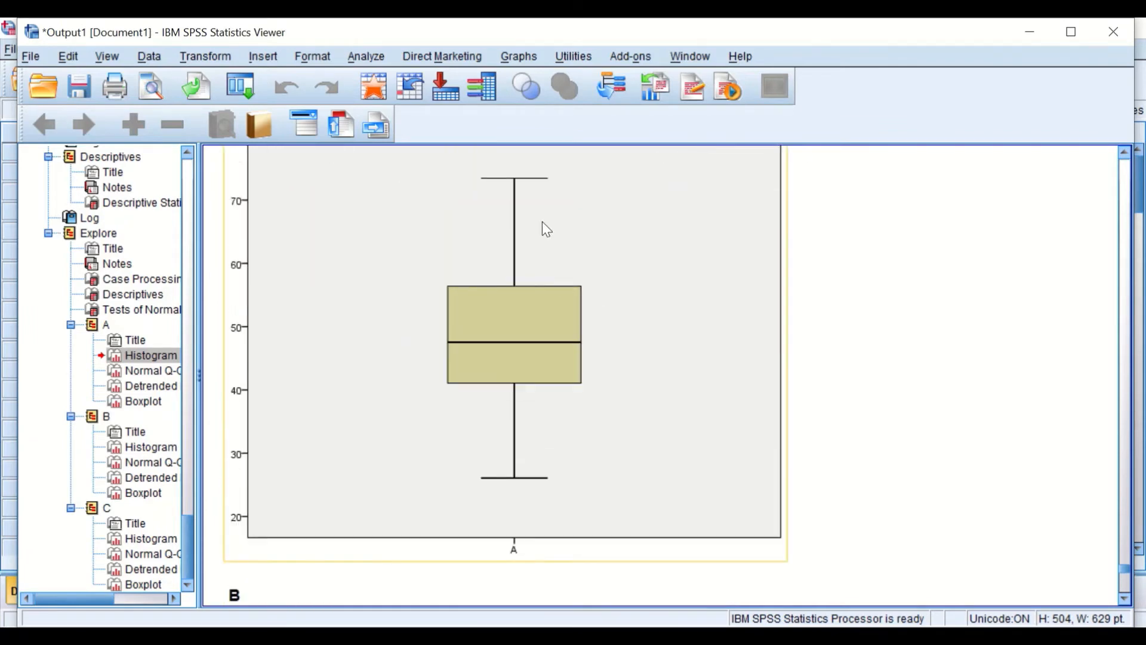
Examine the histogram and boxplot of B, and the boxplot and Q-Q plots of C for departures from normality.
scroll(576, 403, down, 5)
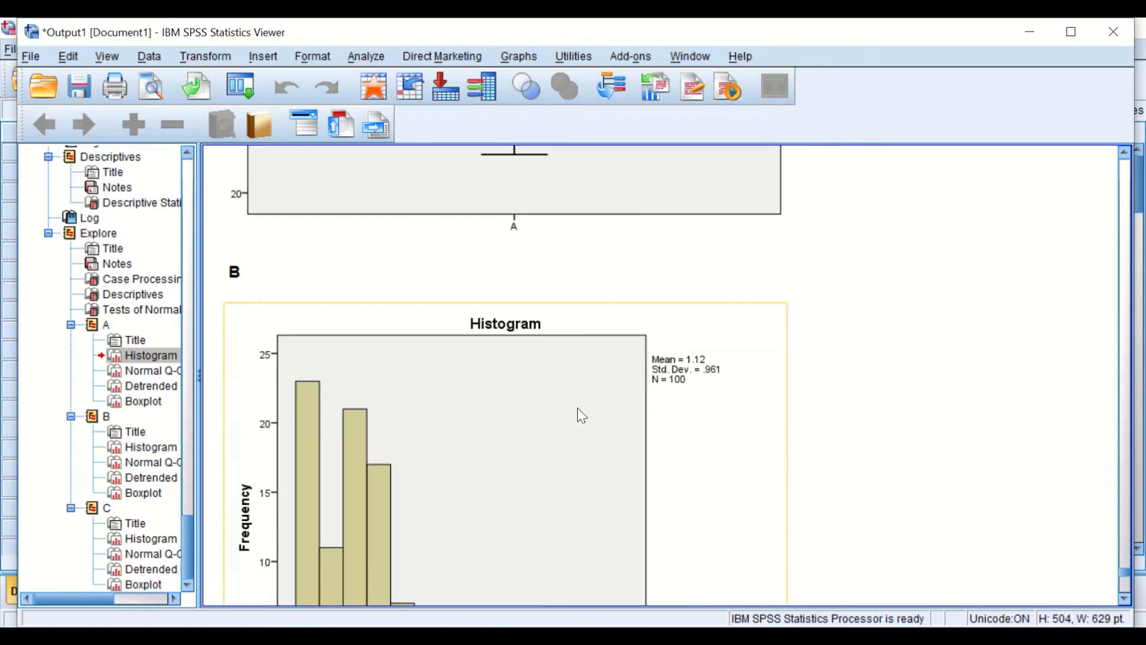
scroll(578, 407, down, 3)
scroll(422, 366, up, 4)
scroll(424, 365, down, 10)
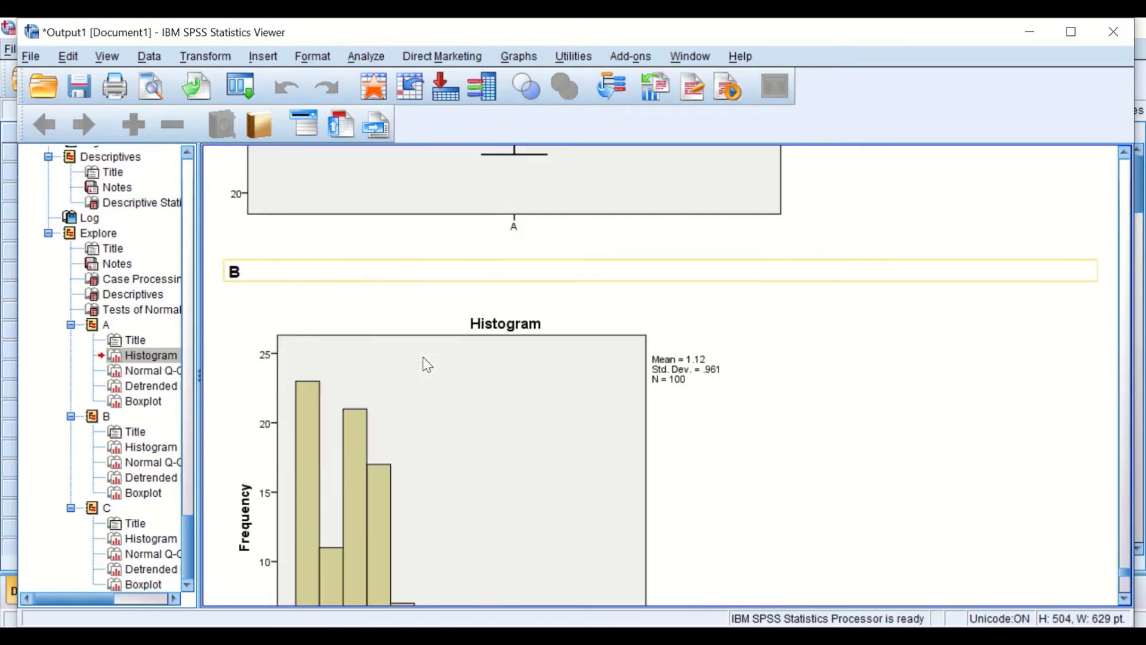
scroll(431, 364, down, 15)
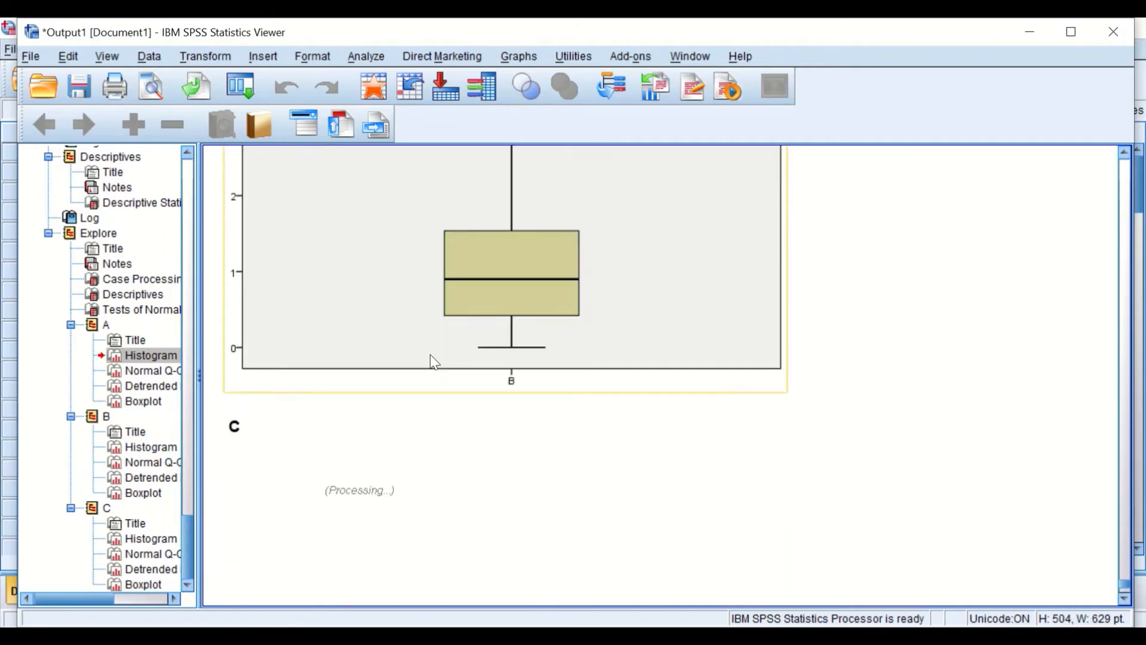
scroll(437, 357, down, 15)
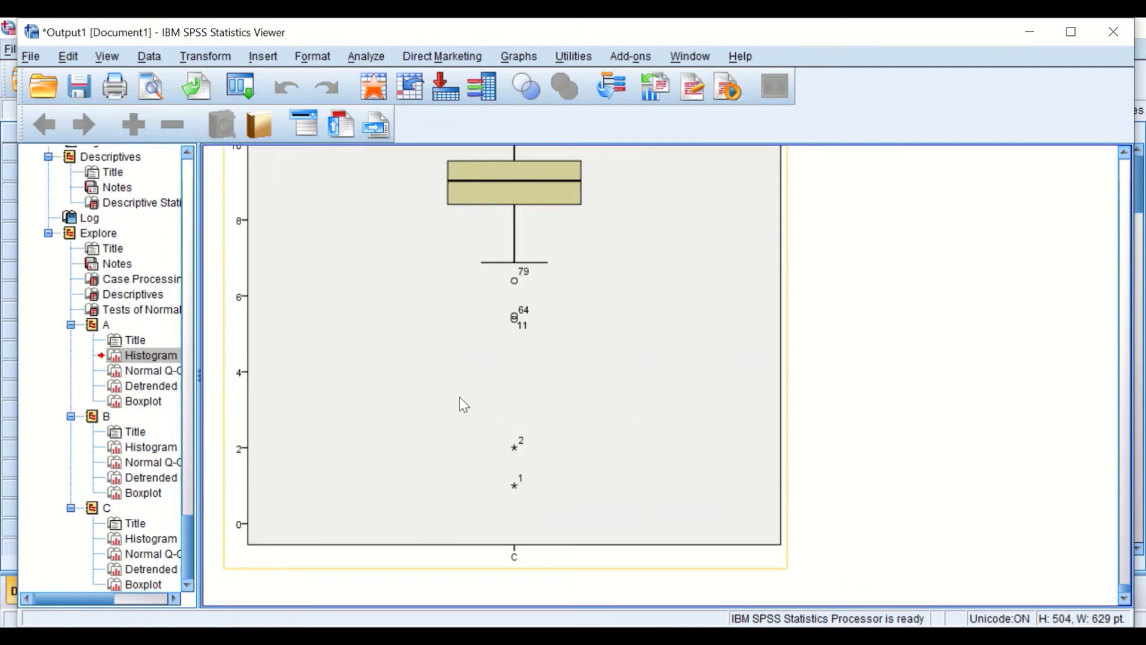
scroll(463, 400, up, 6)
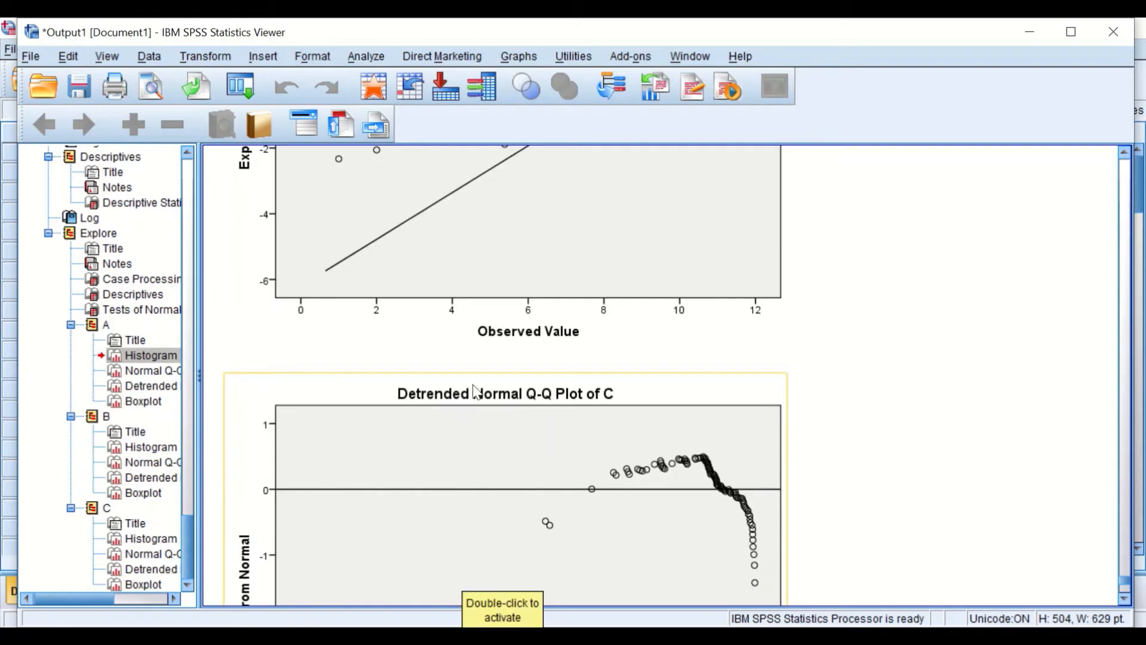
scroll(416, 422, up, 3)
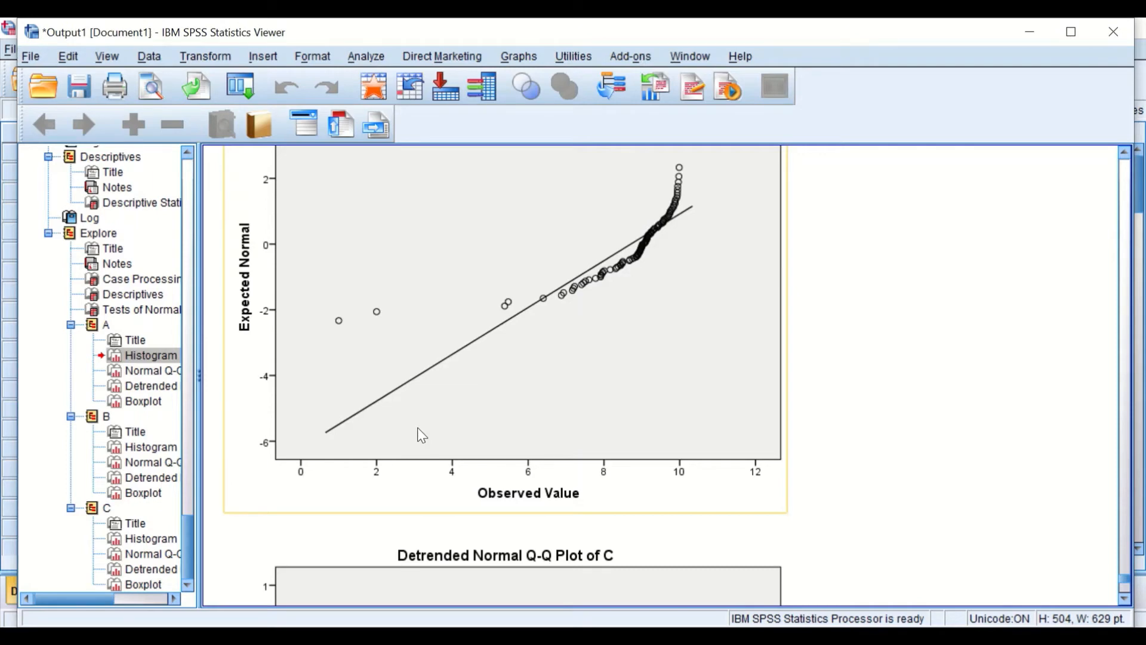
scroll(582, 473, up, 3)
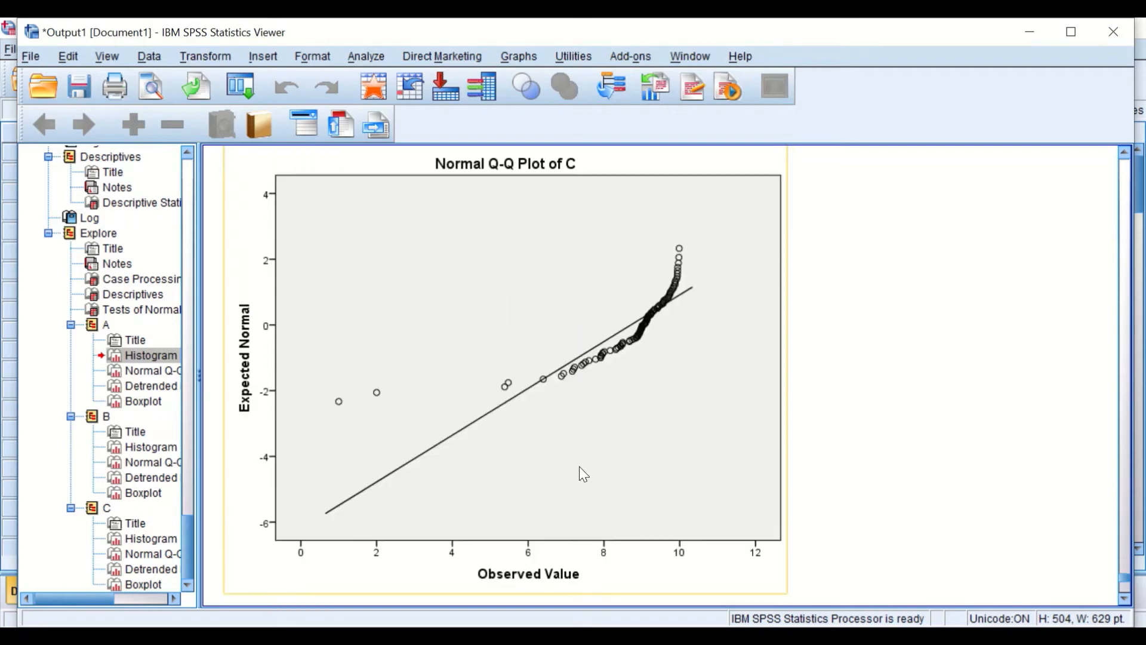
scroll(579, 467, up, 15)
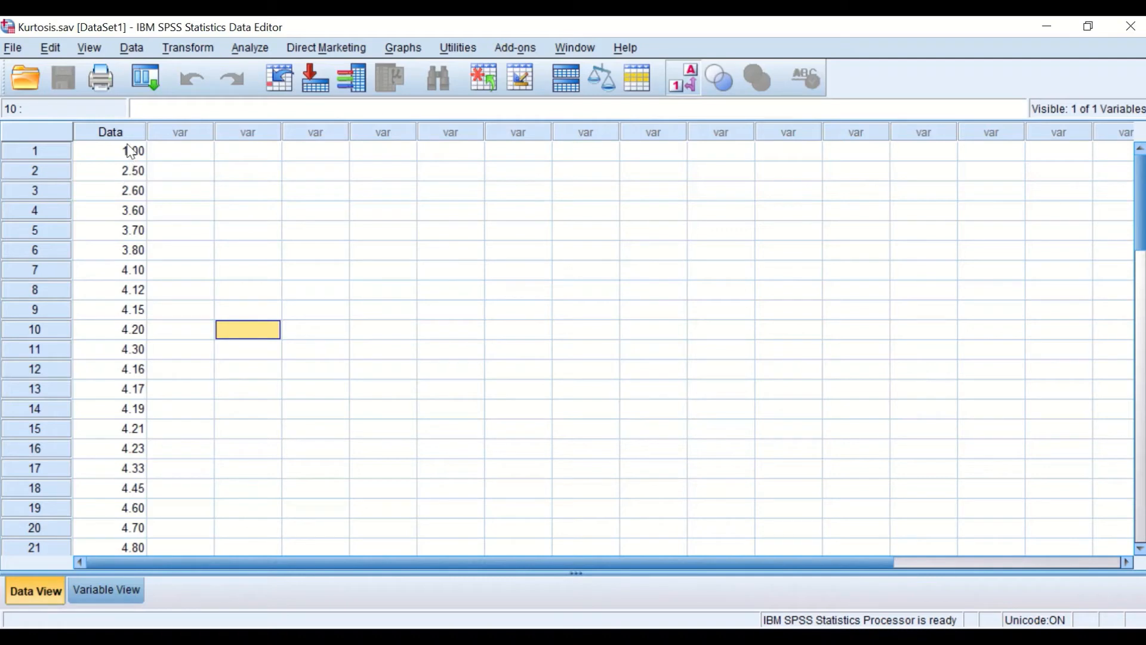
Start a Frequencies analysis on the Kurtosis.sav dataset, reset its previous settings and add Data as the variable.
scroll(128, 173, down, 1)
scroll(134, 188, up, 1)
click(245, 49)
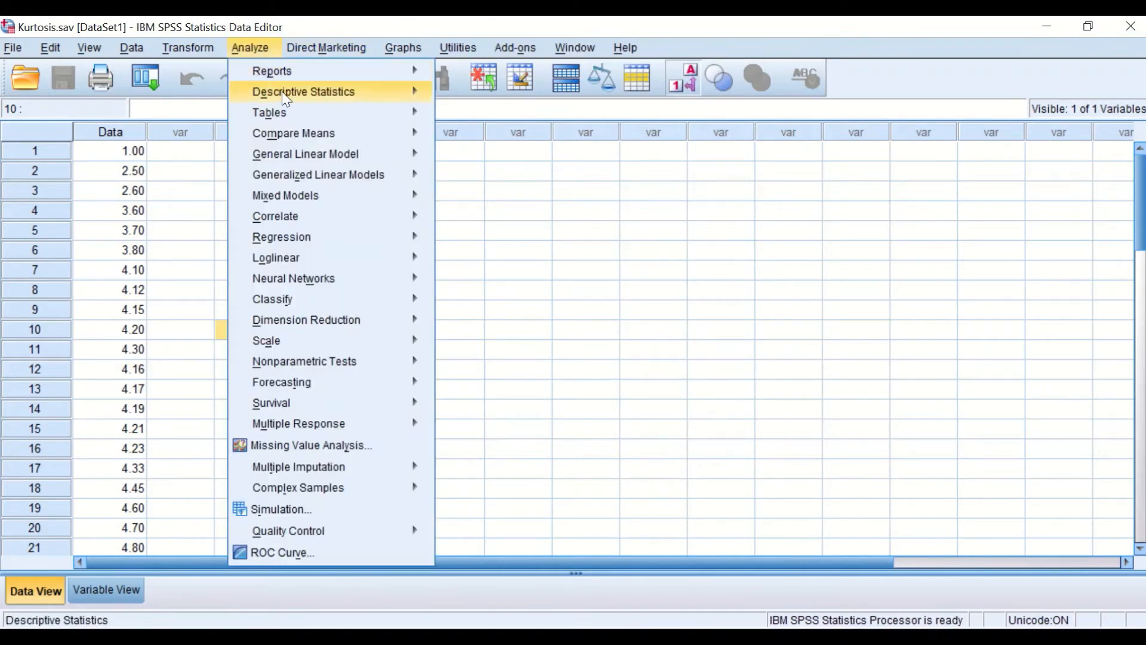
mouse_move(281, 91)
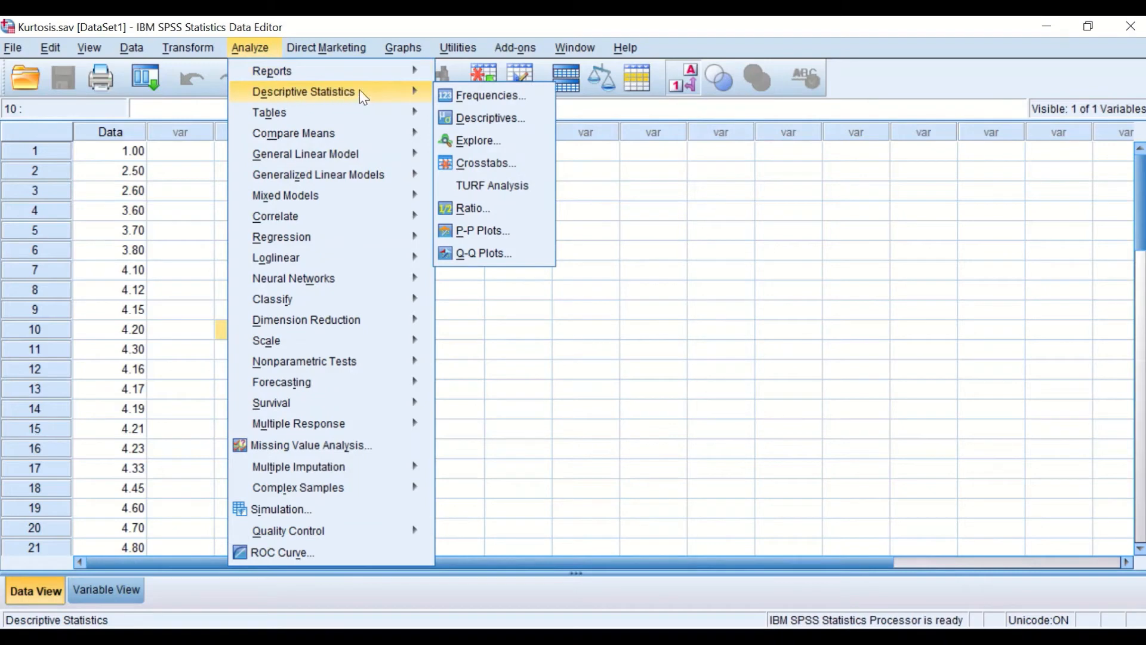
click(472, 98)
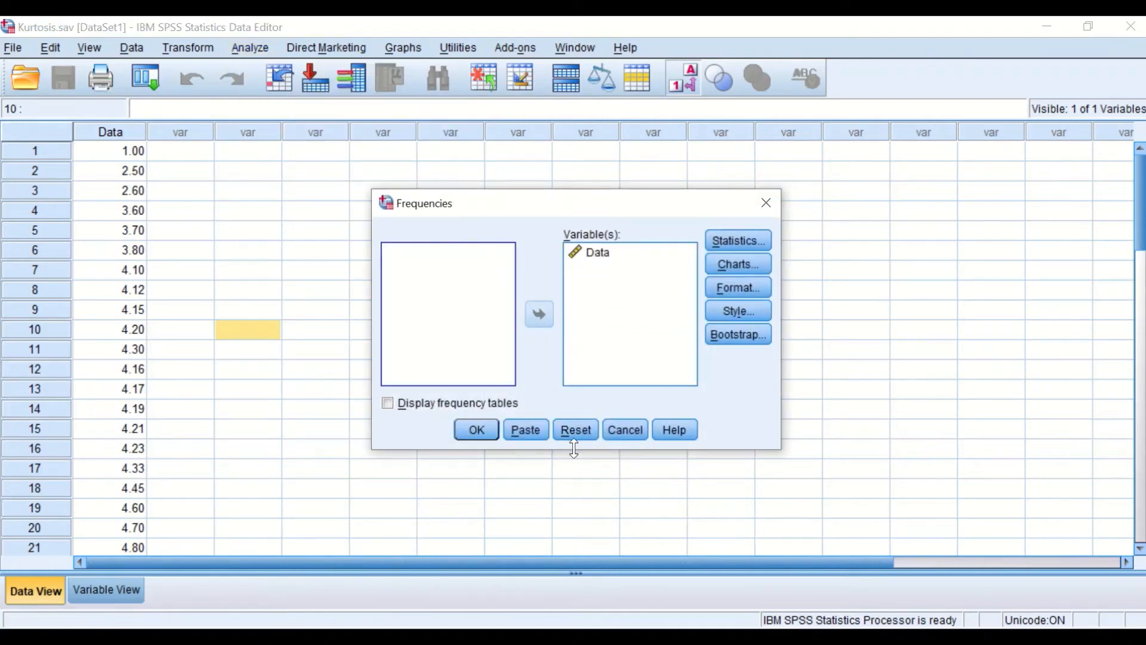
click(572, 427)
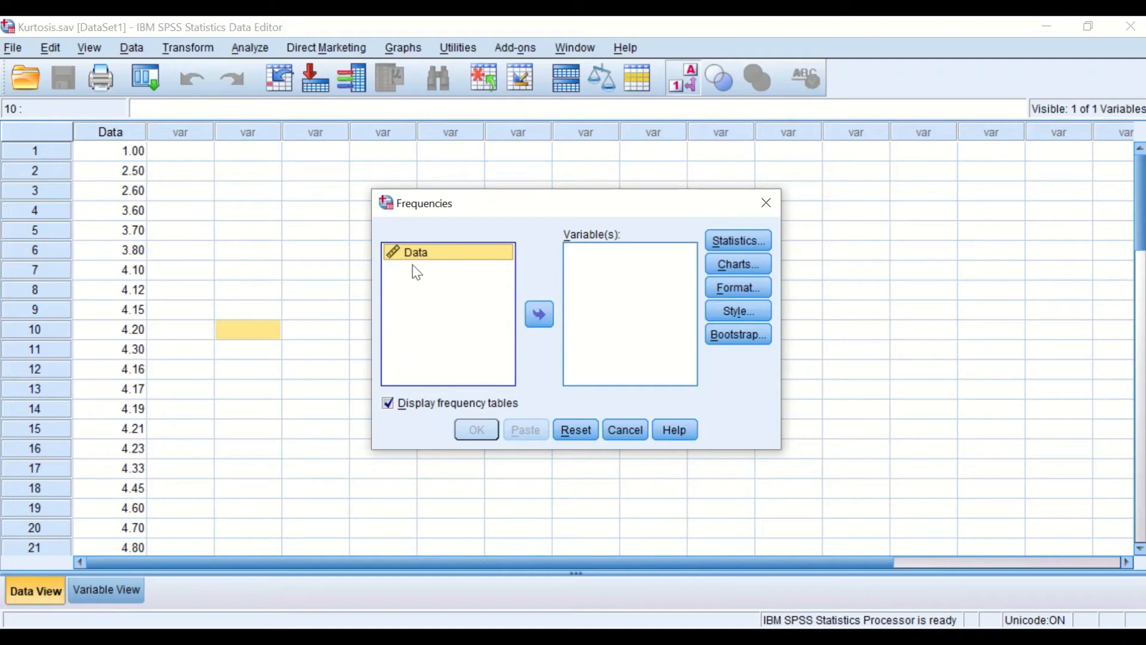
click(539, 314)
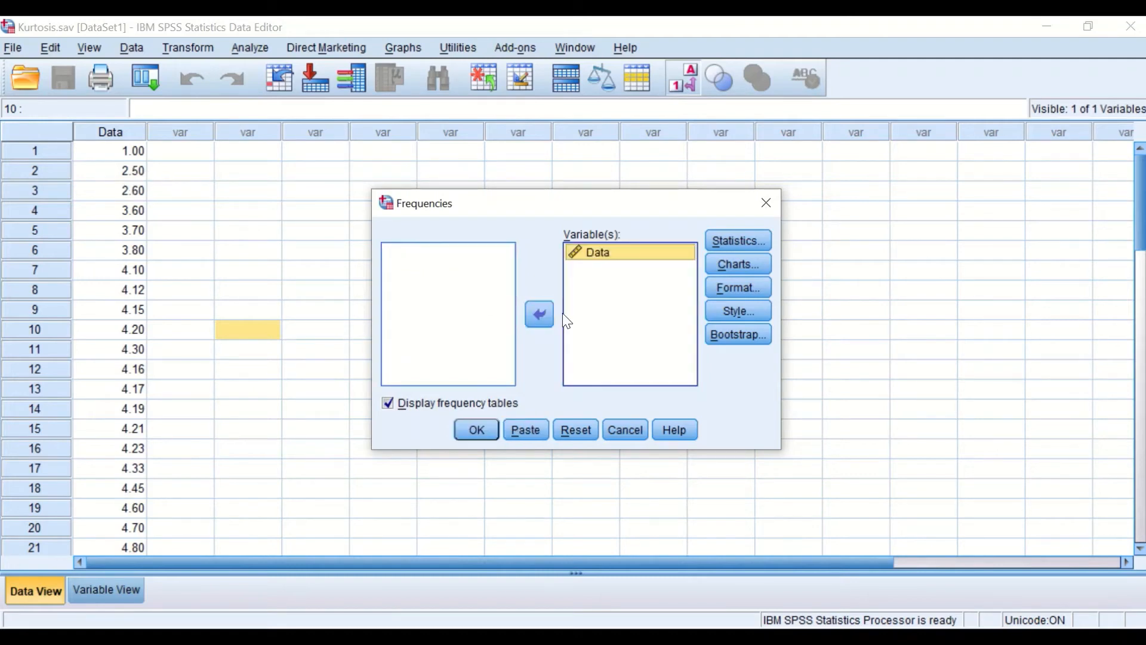
Request the mean, median, mode, standard deviation, standard error of the mean and kurtosis for the Frequencies analysis.
click(741, 241)
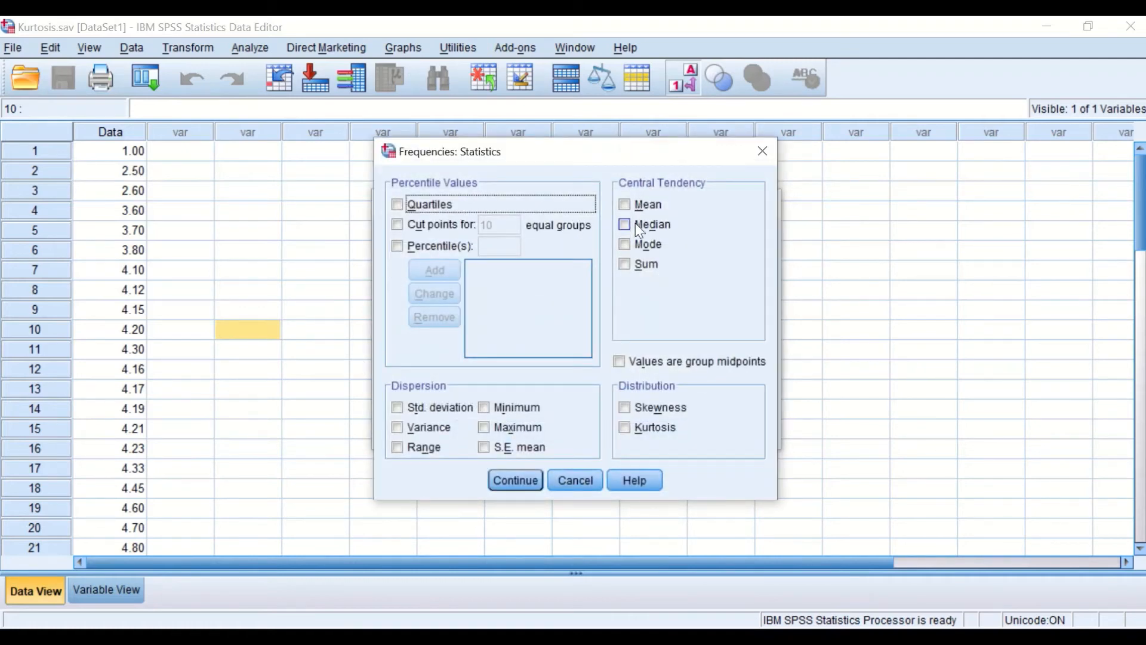
click(628, 205)
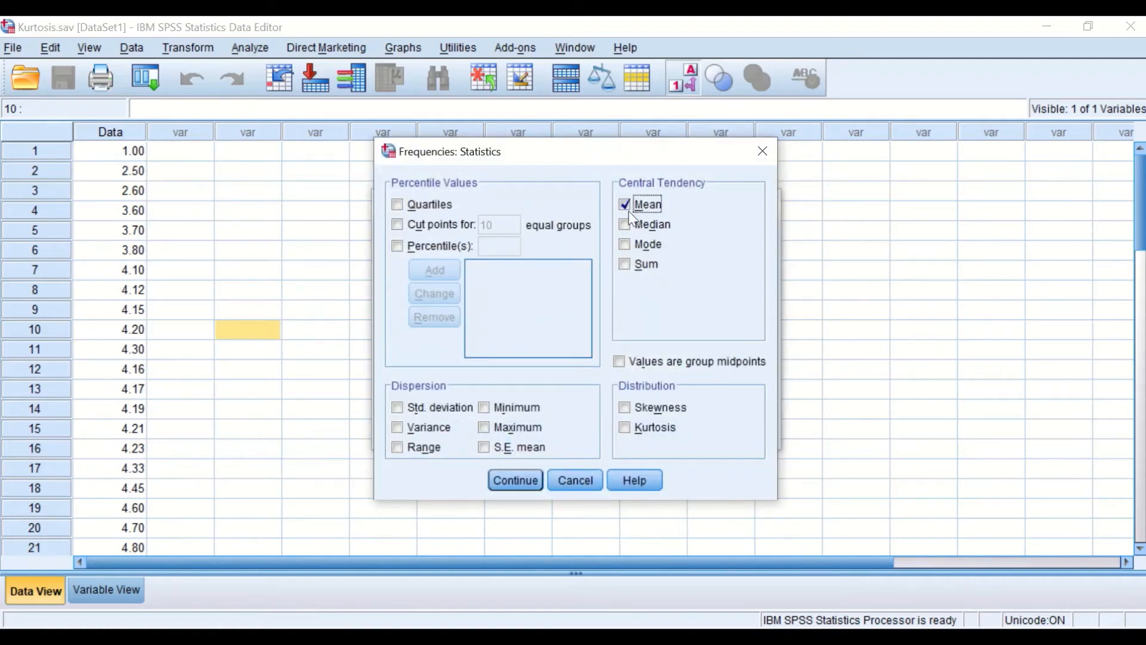
click(628, 225)
click(625, 245)
click(623, 428)
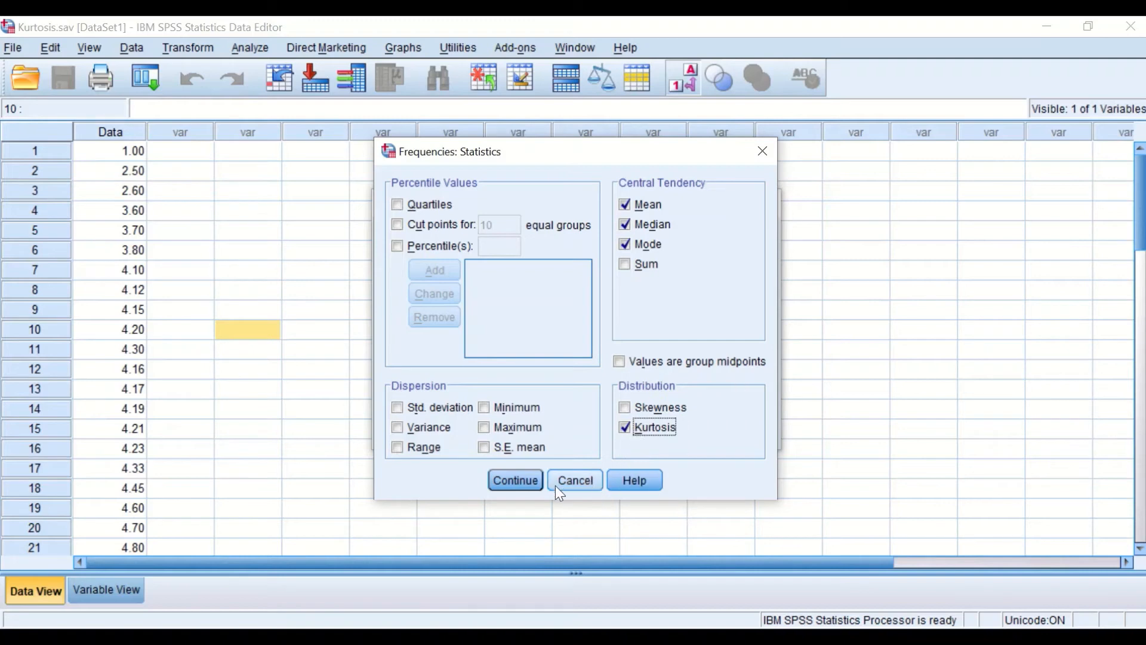
click(398, 408)
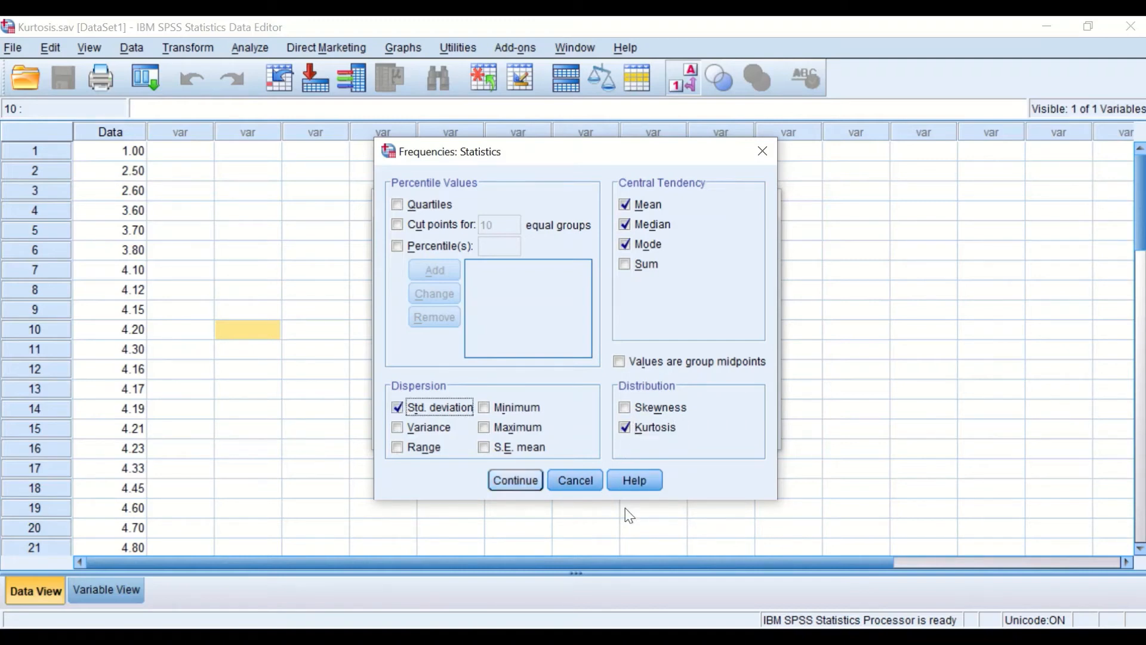
click(486, 447)
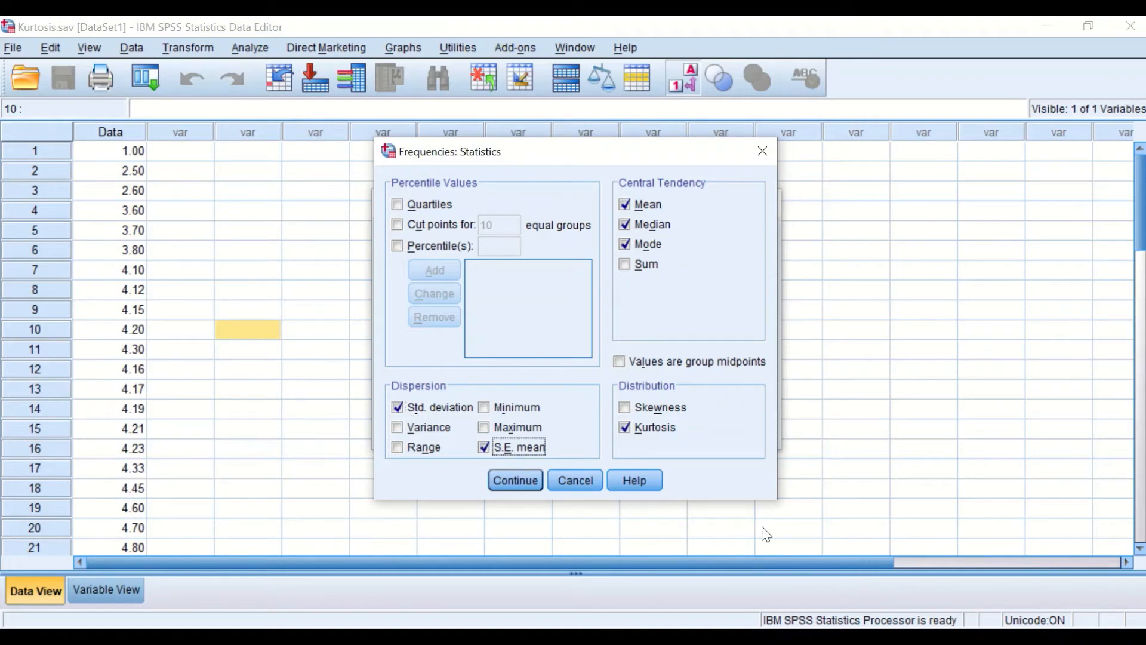
click(516, 481)
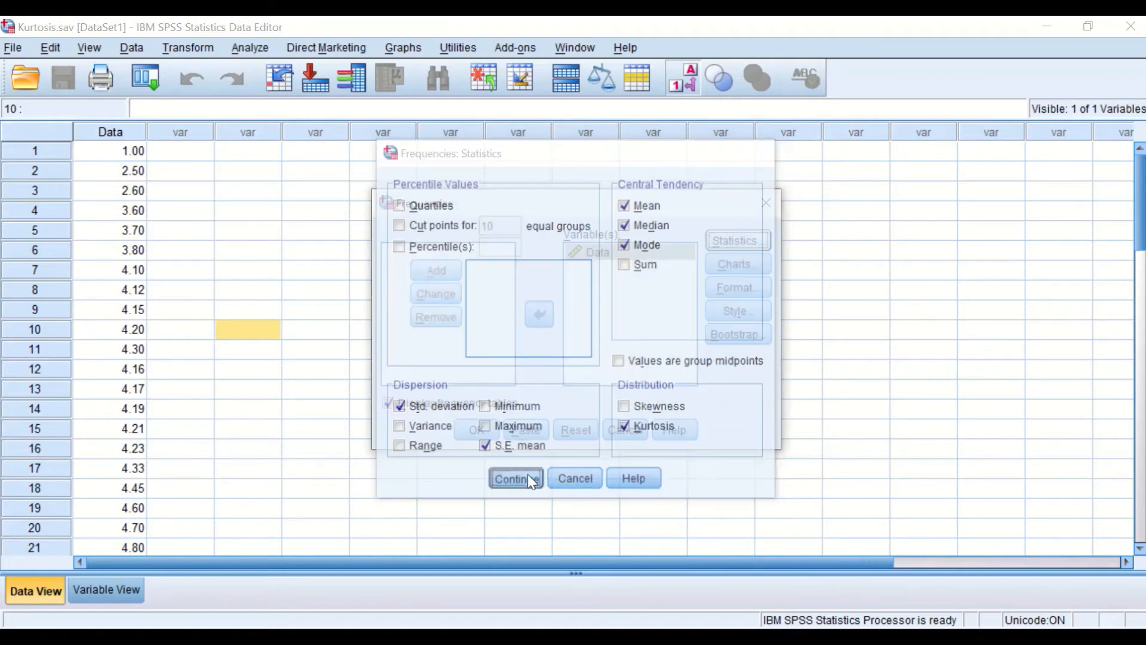
Add a histogram with a normal curve to the Frequencies analysis.
click(735, 270)
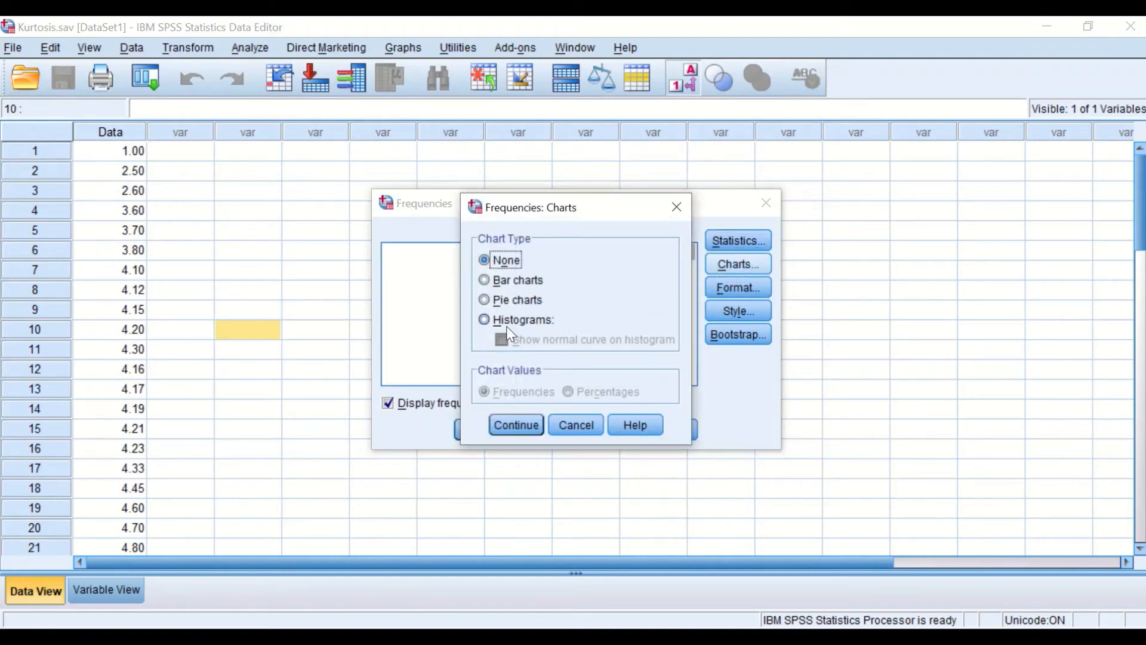
click(483, 318)
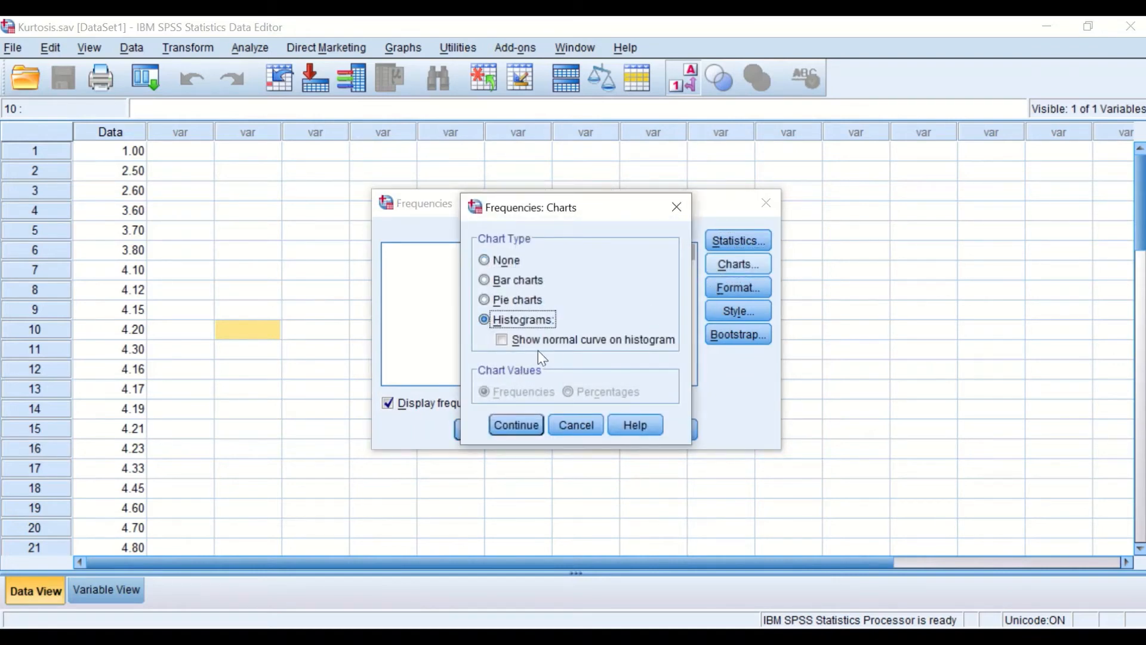
click(502, 341)
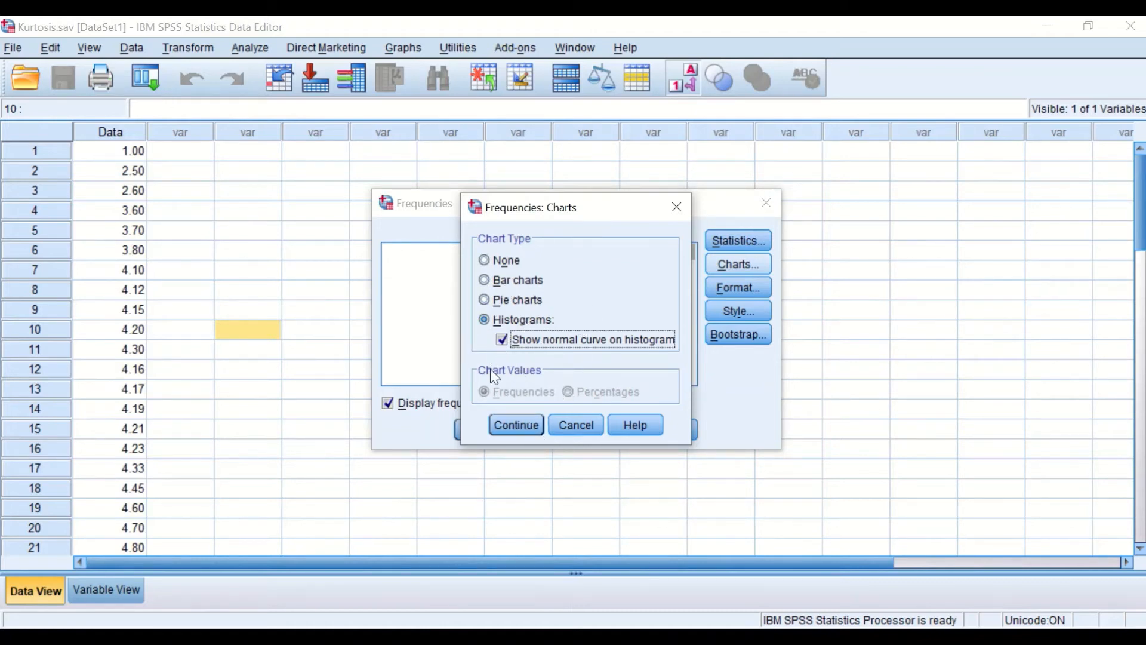
click(517, 425)
Review the format and table style settings of the Frequencies analysis, leaving both at their defaults.
click(747, 292)
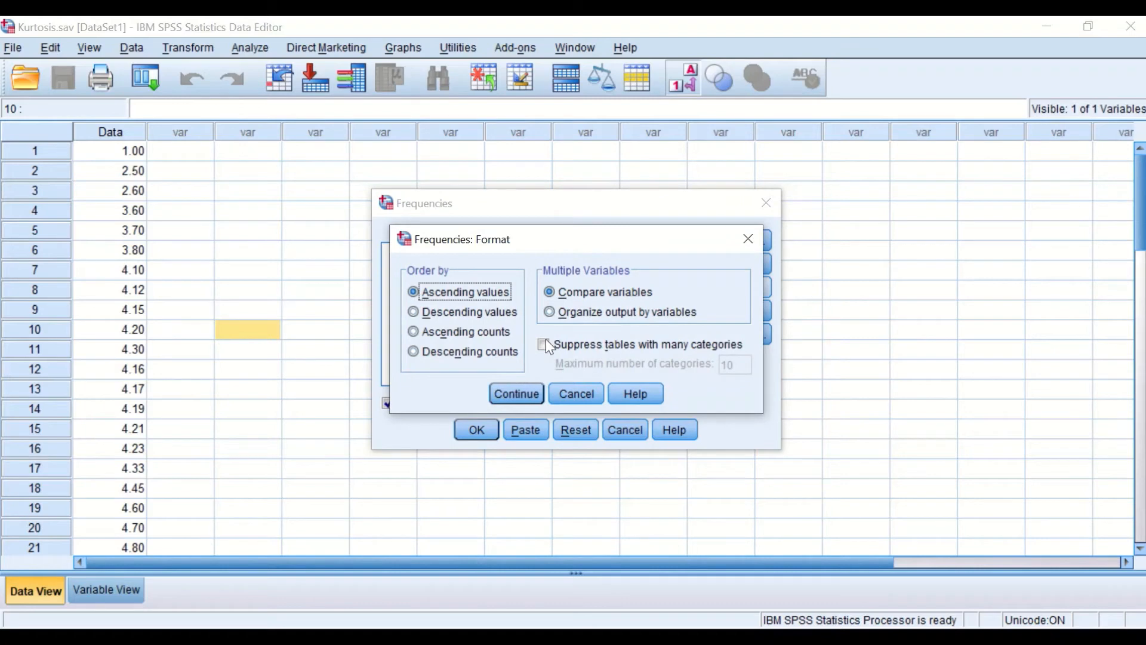
click(511, 397)
click(741, 312)
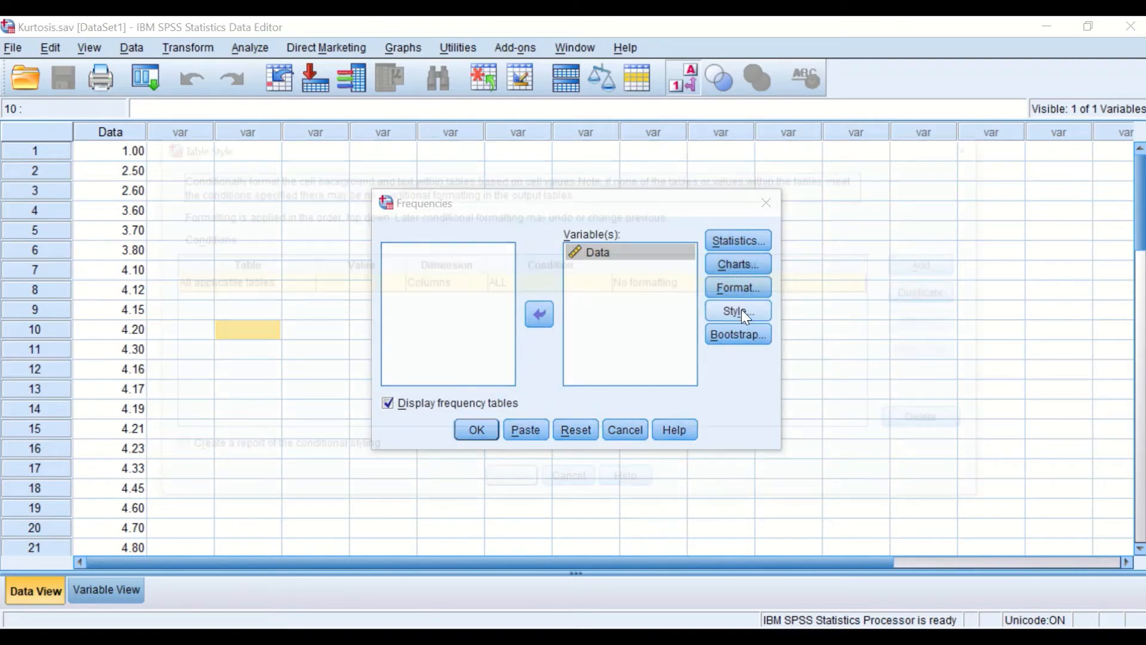
click(590, 481)
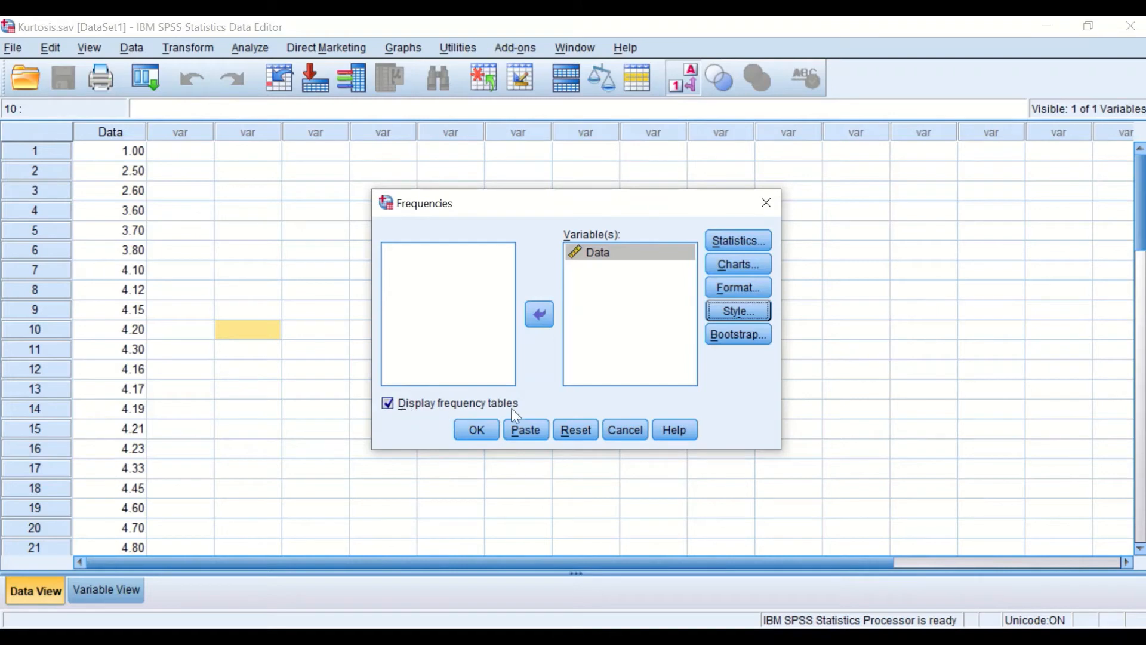
Turn off the frequency tables, then run the Frequencies analysis and inspect Data's statistics and histogram.
click(389, 405)
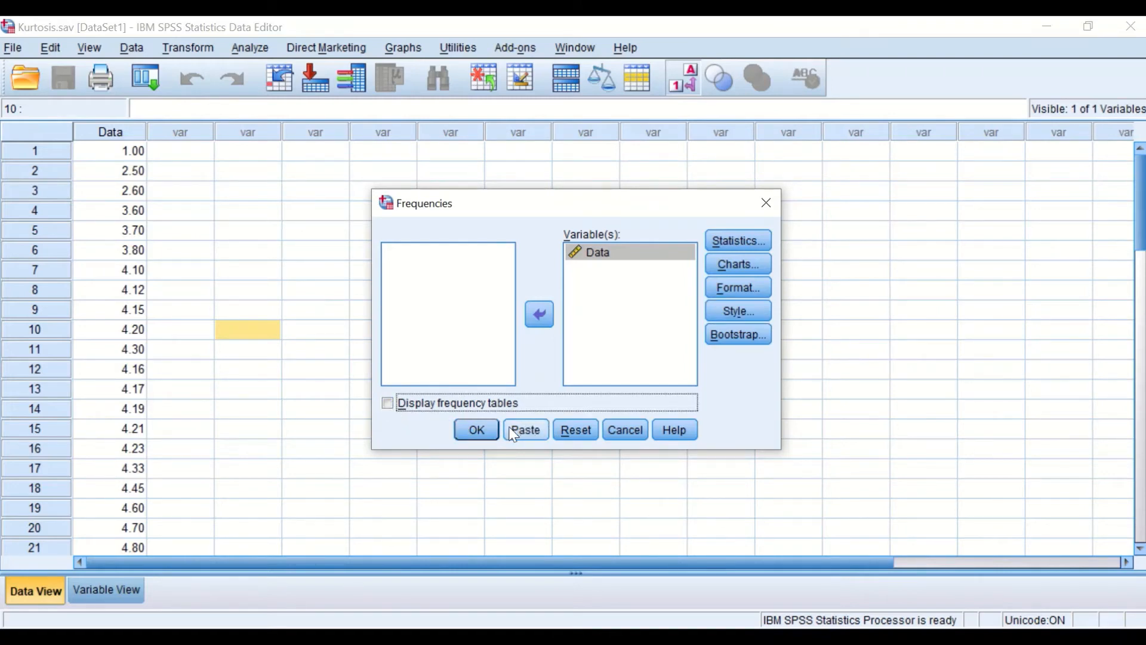
click(474, 431)
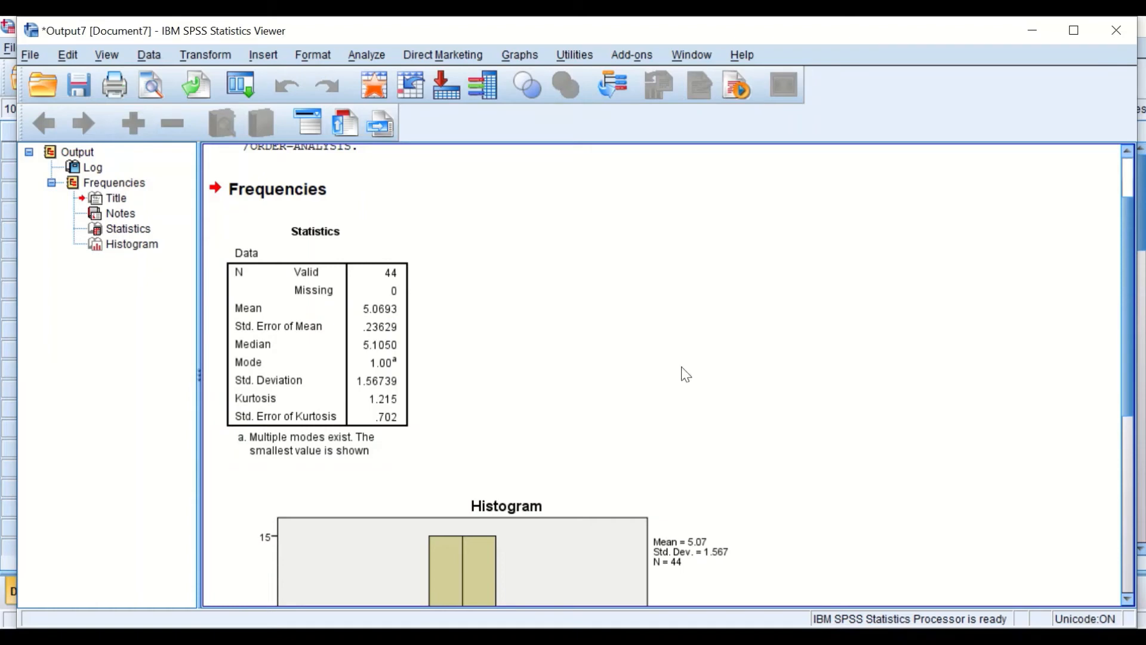
scroll(693, 344, down, 4)
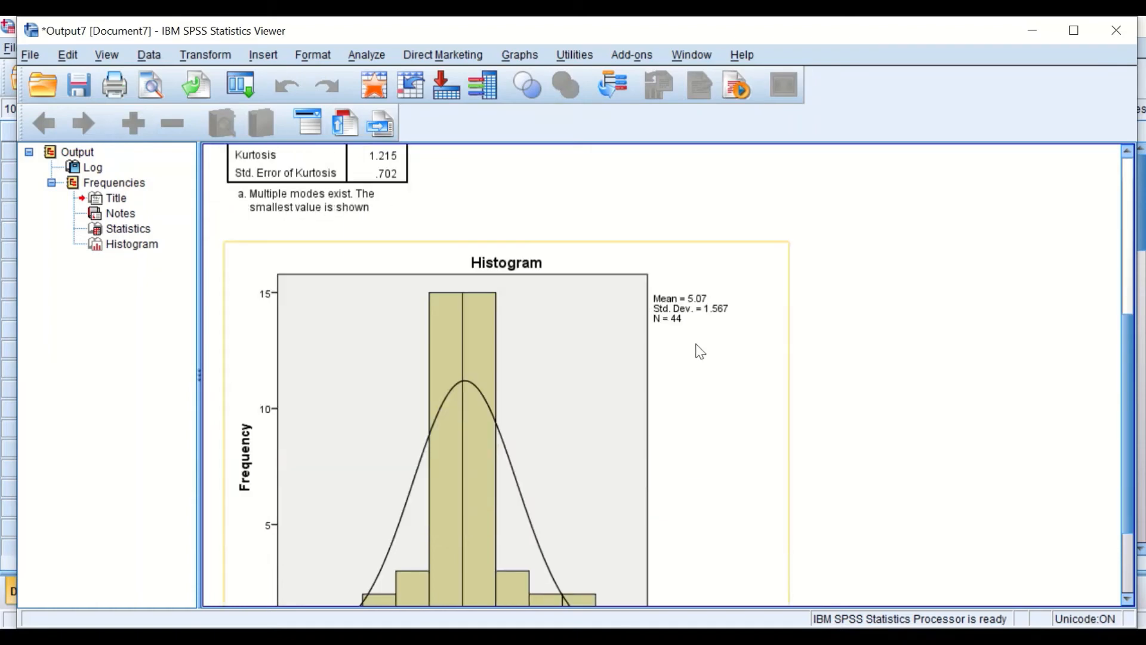
scroll(698, 353, down, 2)
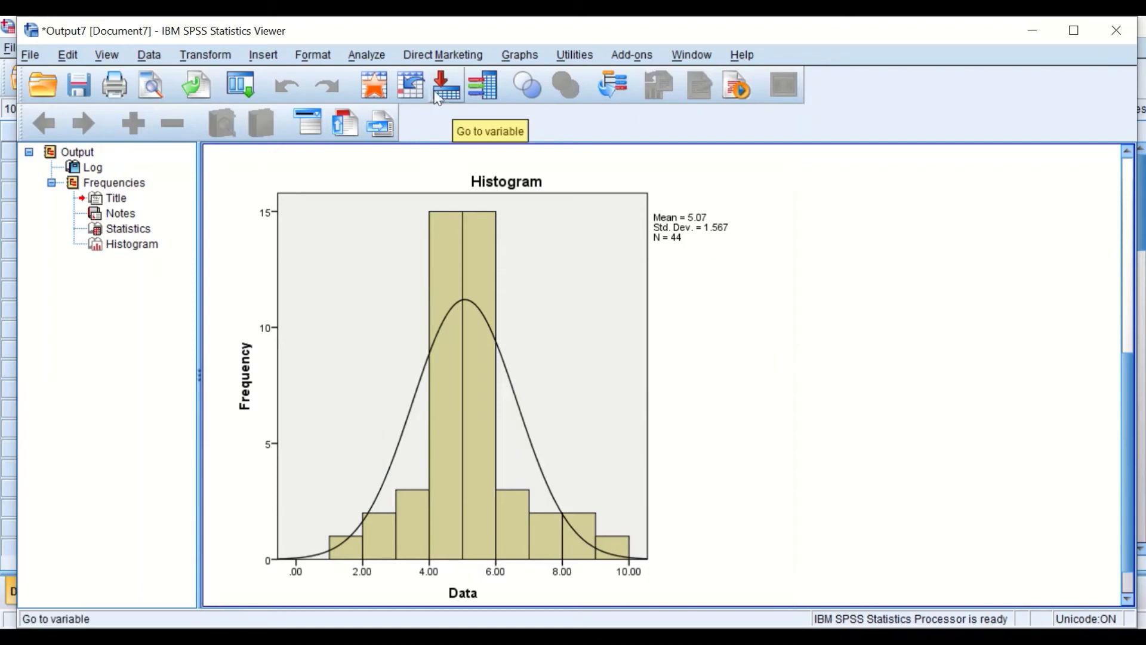
Start a Descriptives analysis with Data as the variable.
click(368, 52)
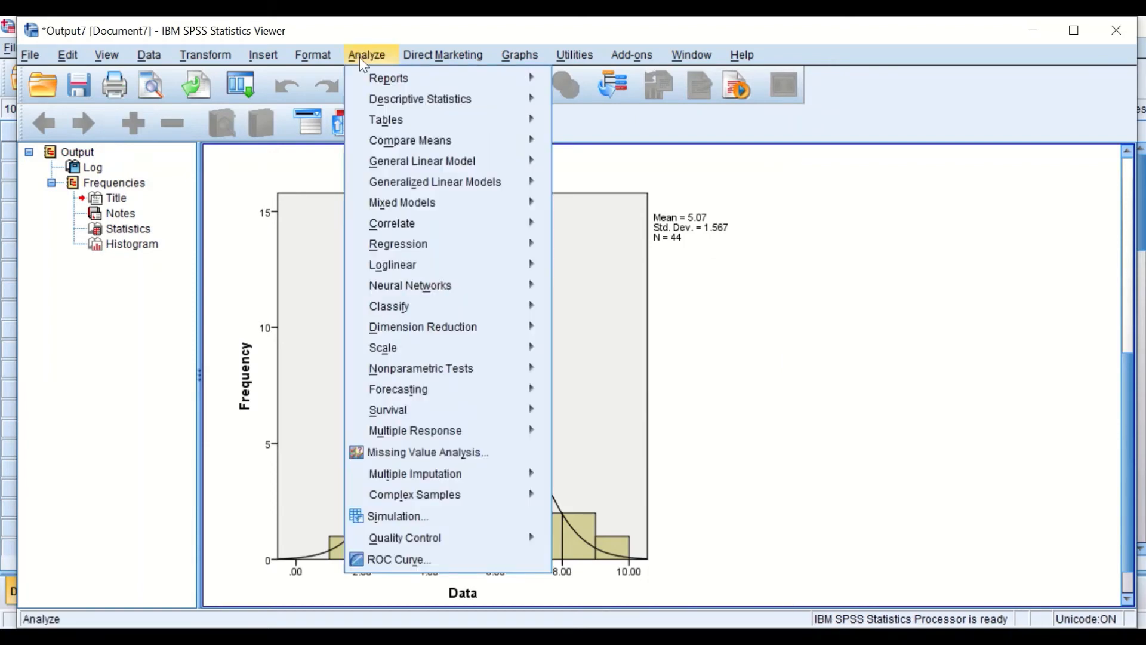
mouse_move(382, 99)
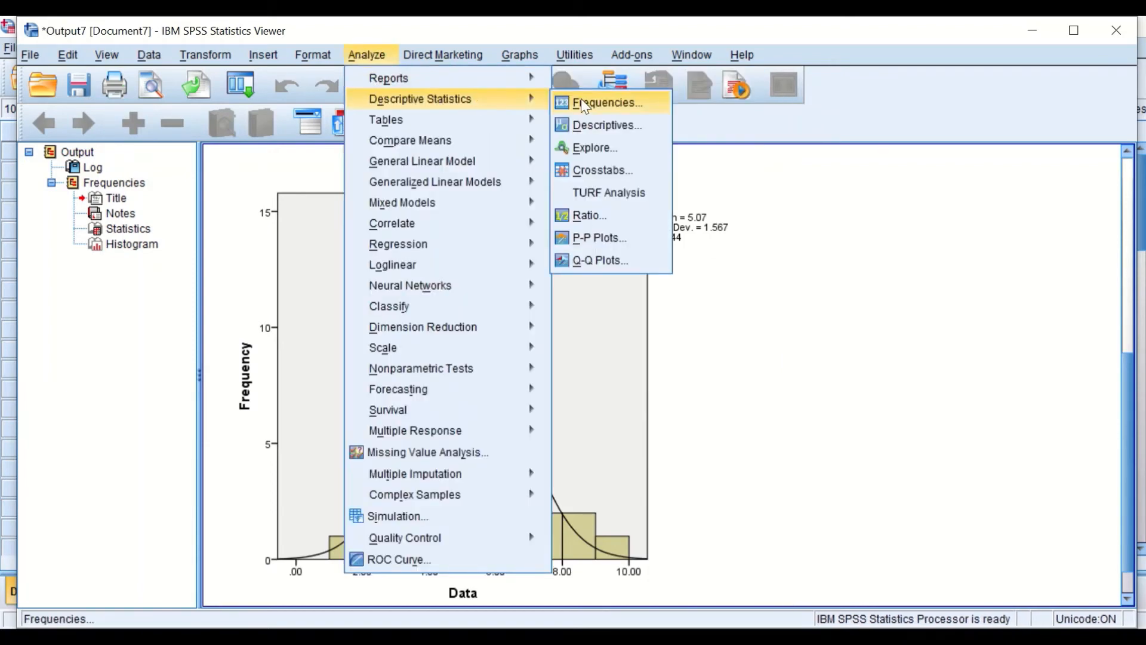
click(593, 129)
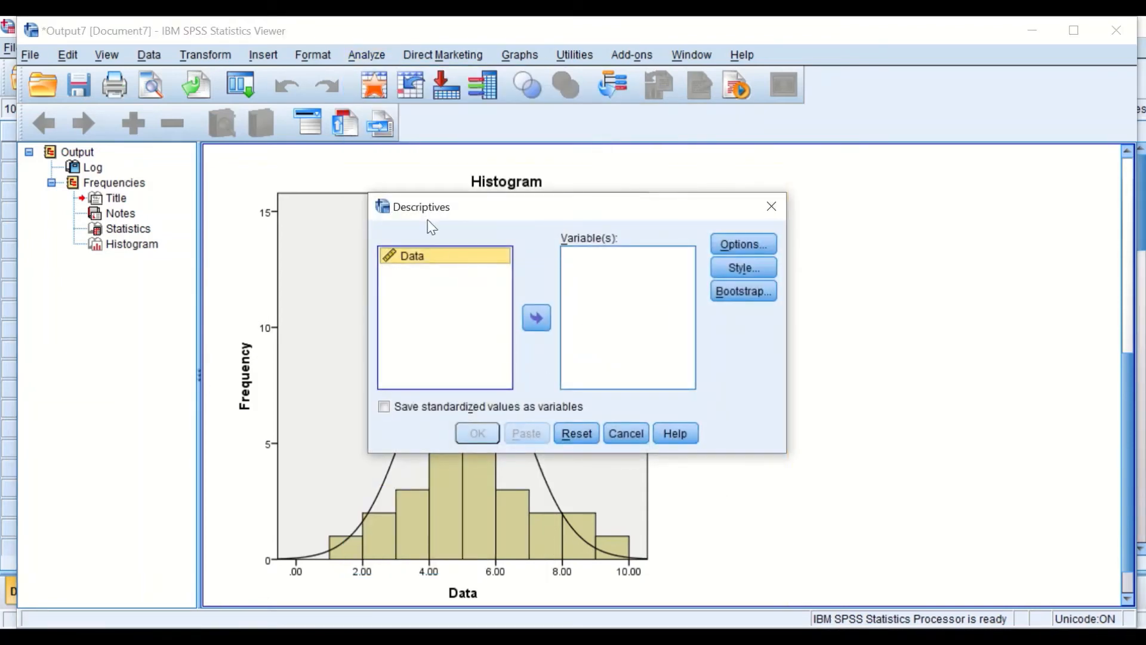
drag(412, 257, 603, 288)
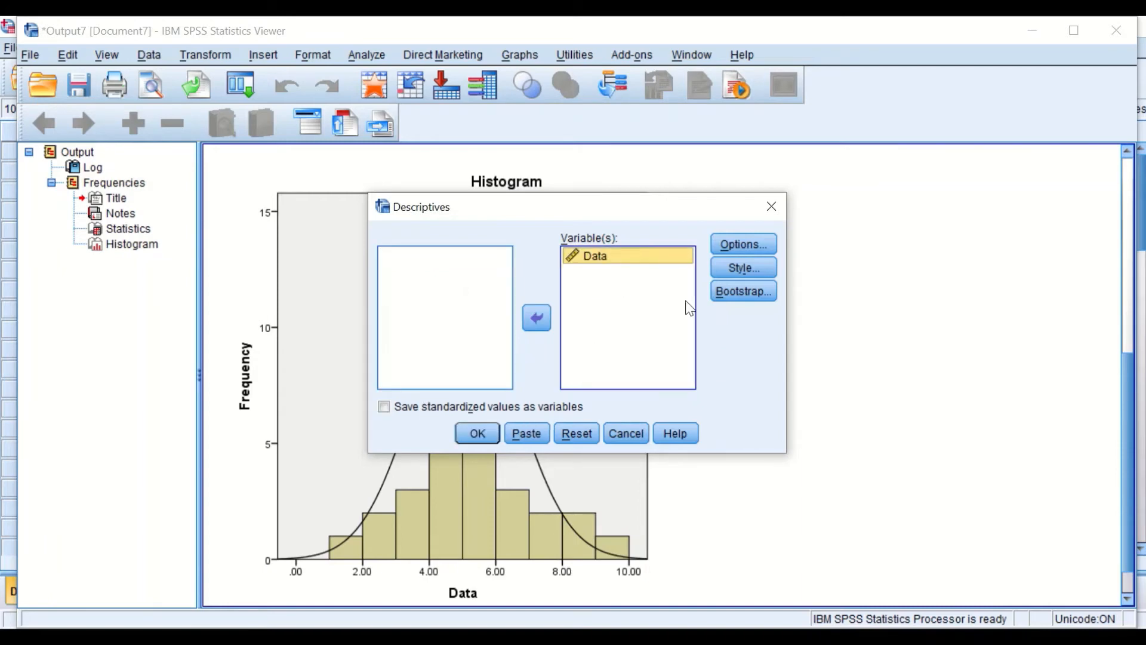
Request kurtosis alongside the mean, standard deviation, minimum and maximum, and run the Descriptives analysis with the default table style.
click(743, 244)
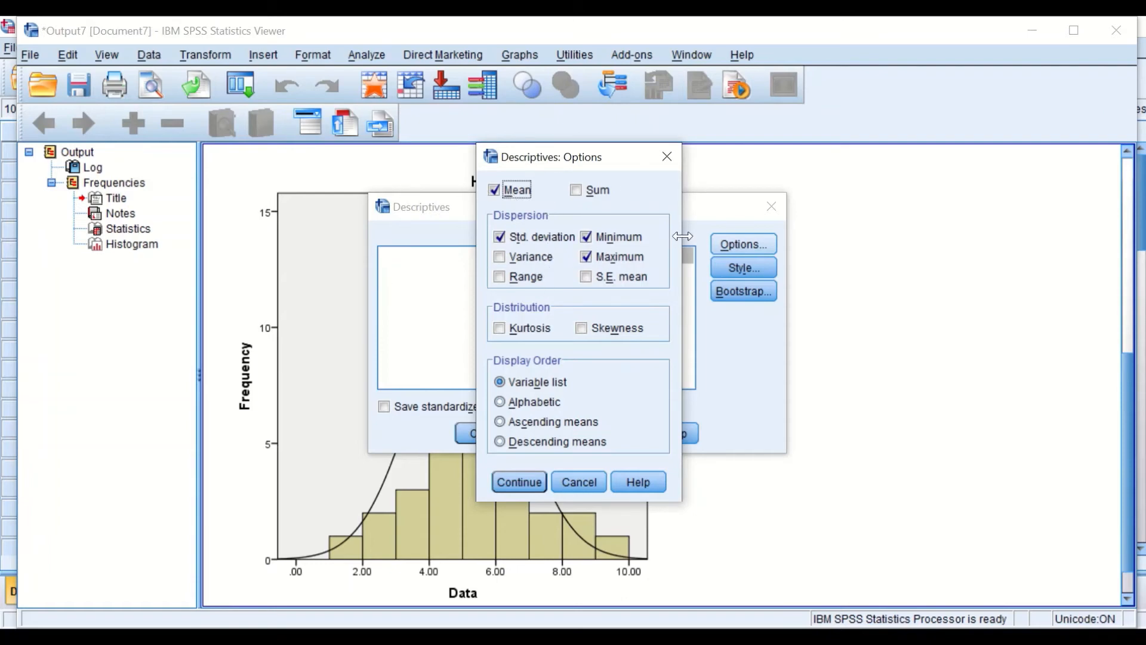
click(584, 241)
click(583, 236)
click(500, 329)
click(515, 477)
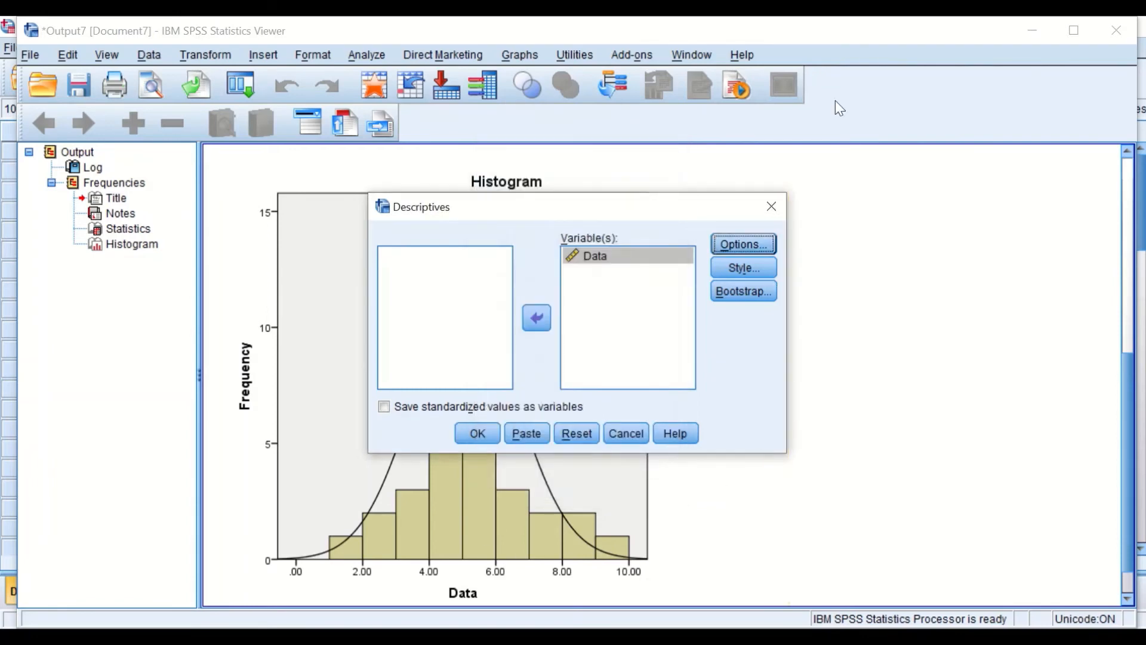
click(741, 270)
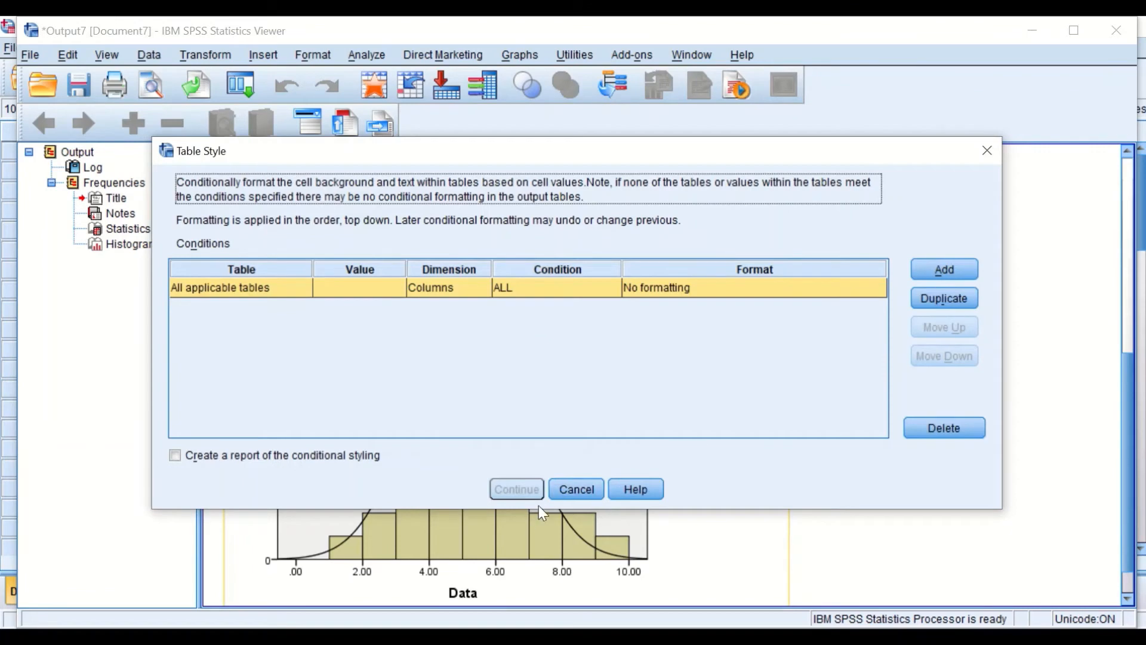
click(567, 488)
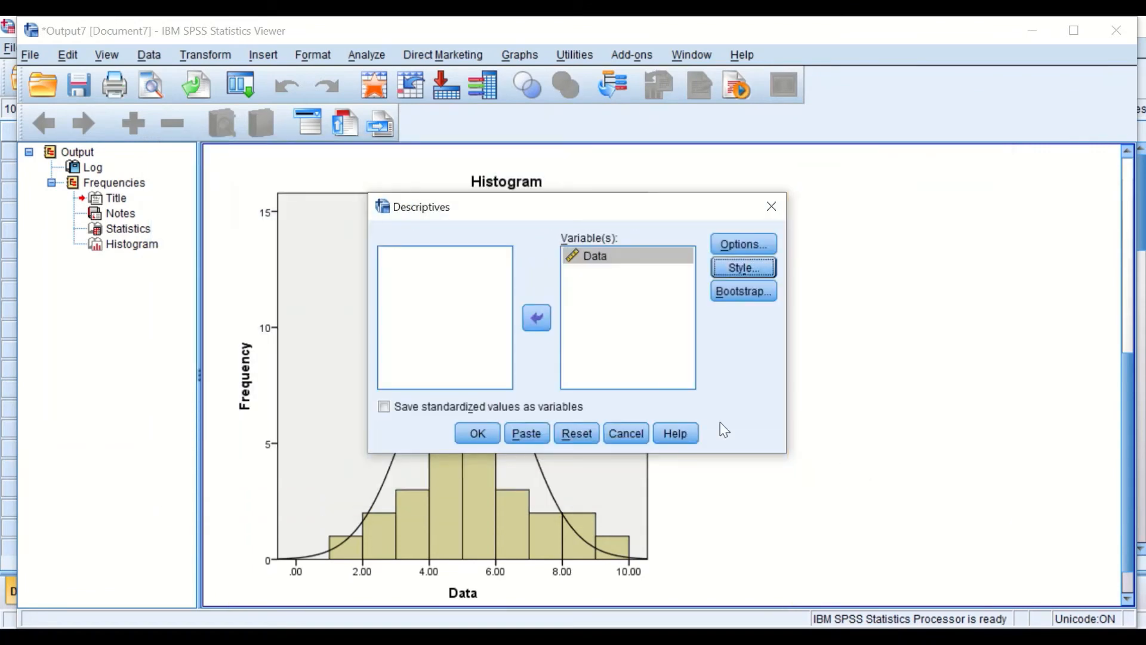
click(478, 433)
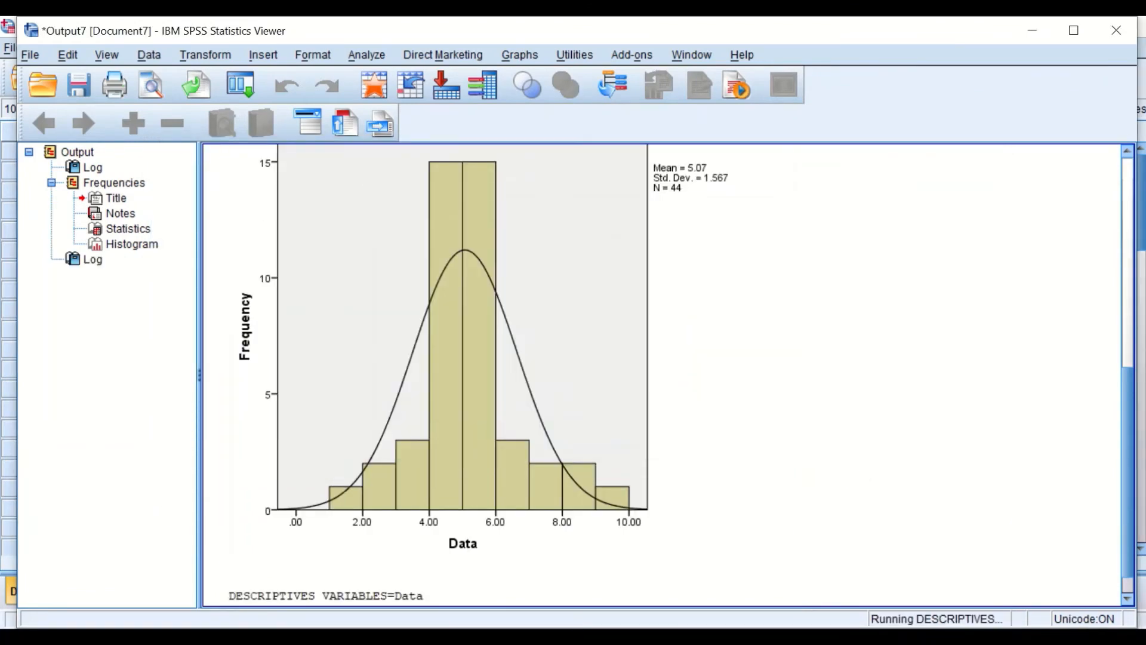
scroll(1108, 389, down, 1)
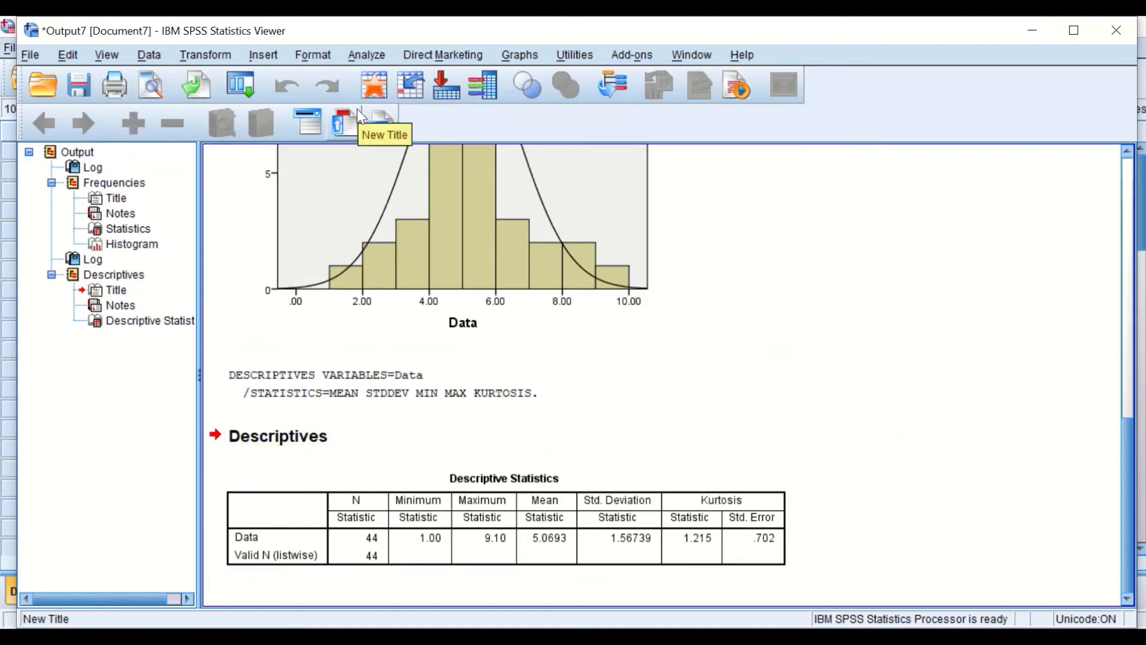
Start an Explore analysis with Data as the dependent variable, keeping descriptives with a 95% confidence interval for the mean.
click(357, 54)
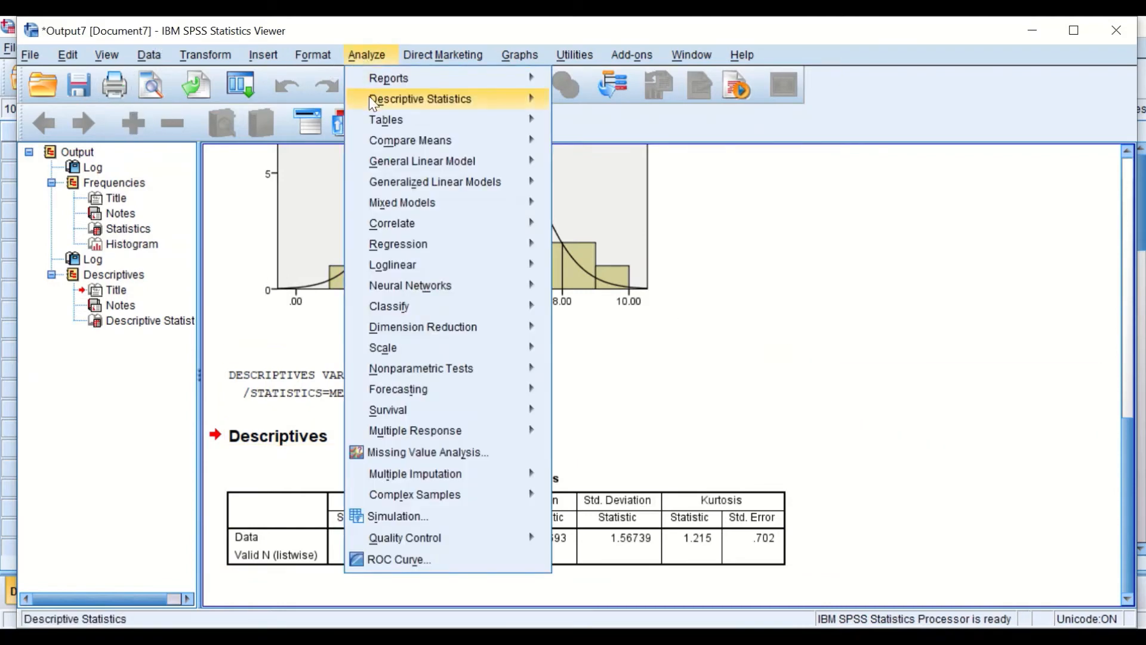
mouse_move(490, 100)
click(594, 147)
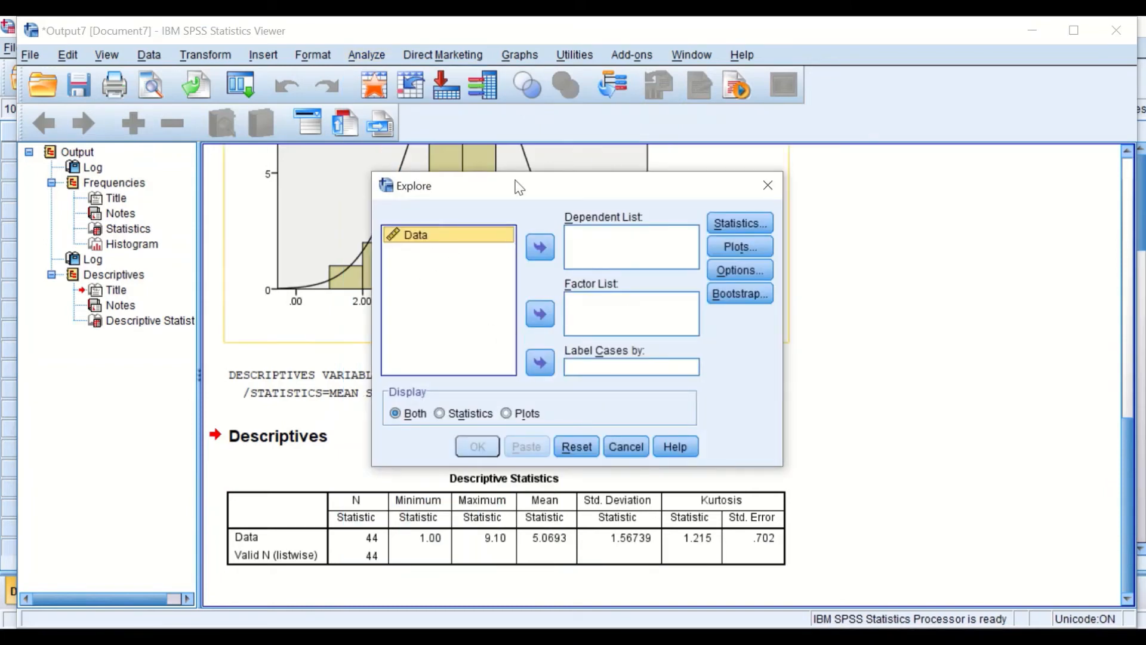
click(539, 248)
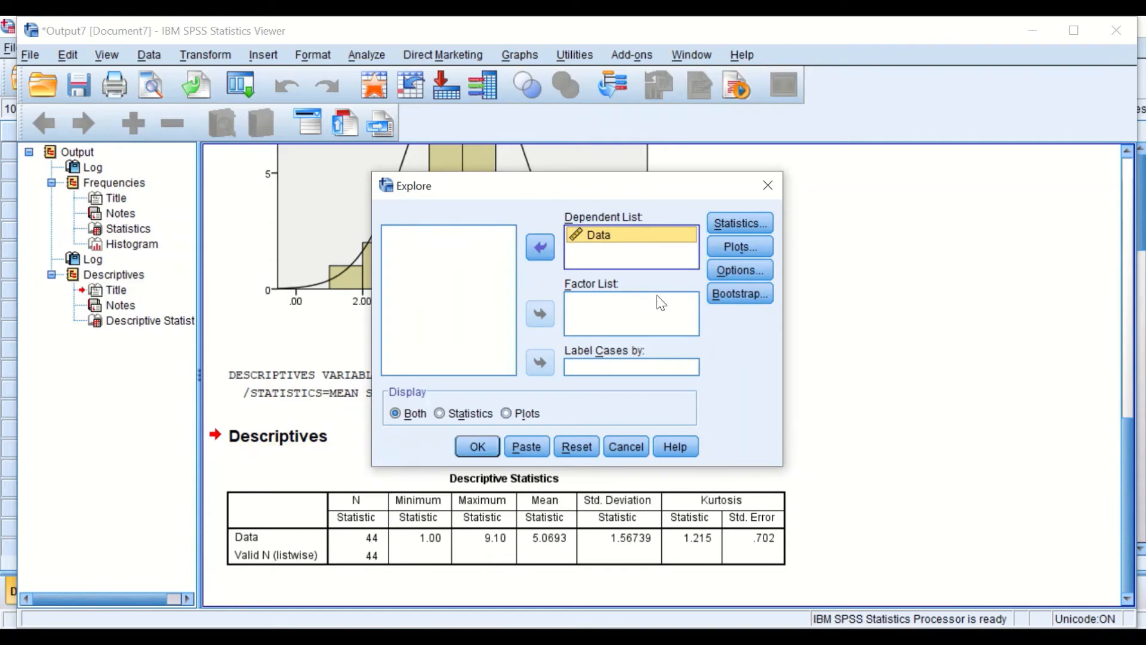
click(755, 223)
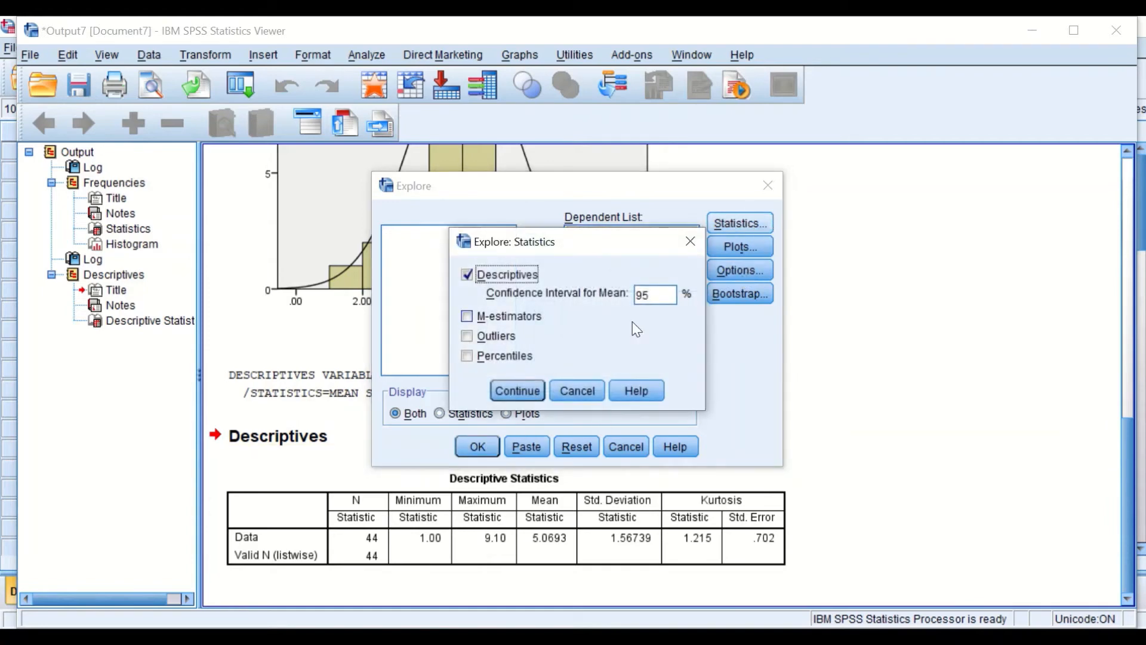
click(509, 391)
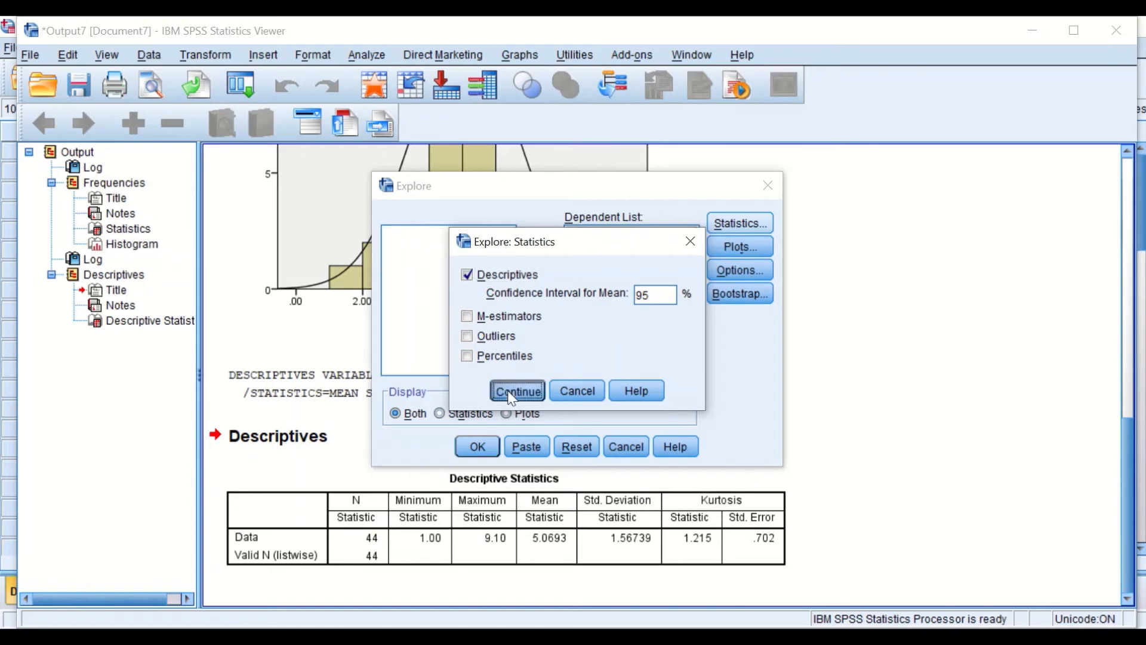
Replace the stem-and-leaf plot with a histogram and request normality plots with tests for the Explore analysis.
click(729, 246)
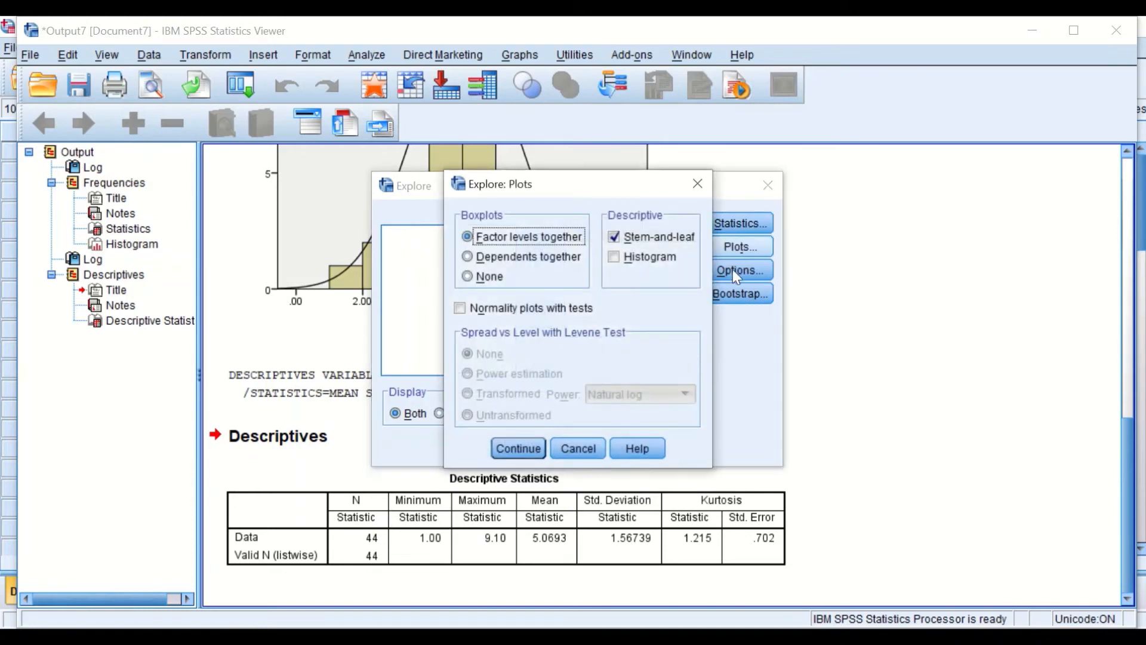
click(617, 237)
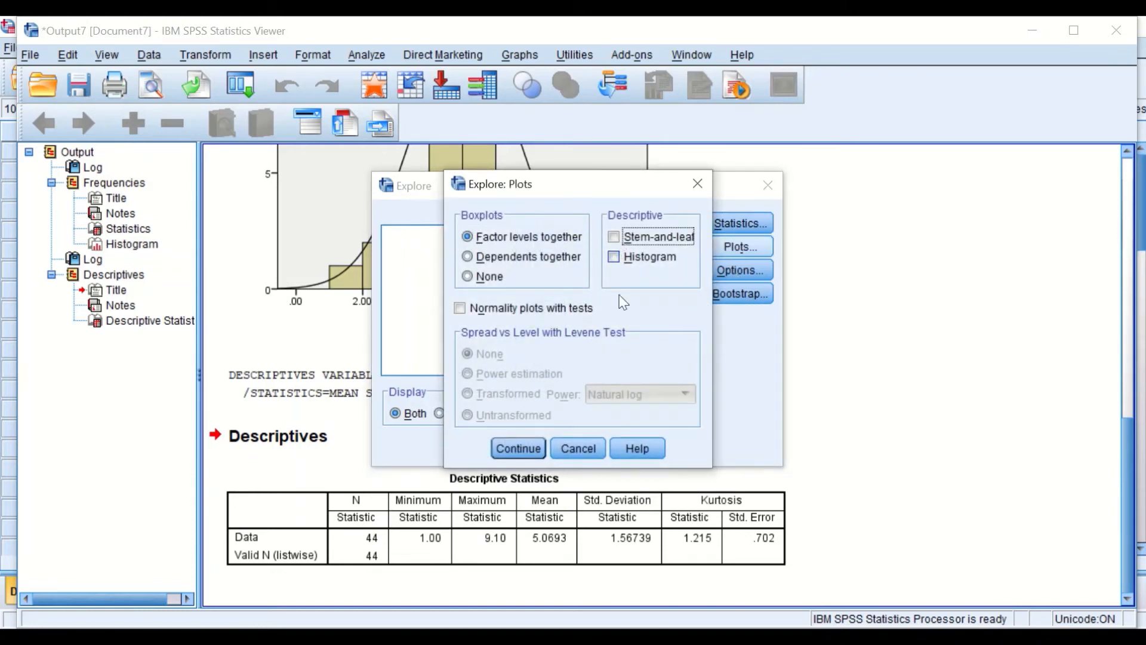
click(618, 258)
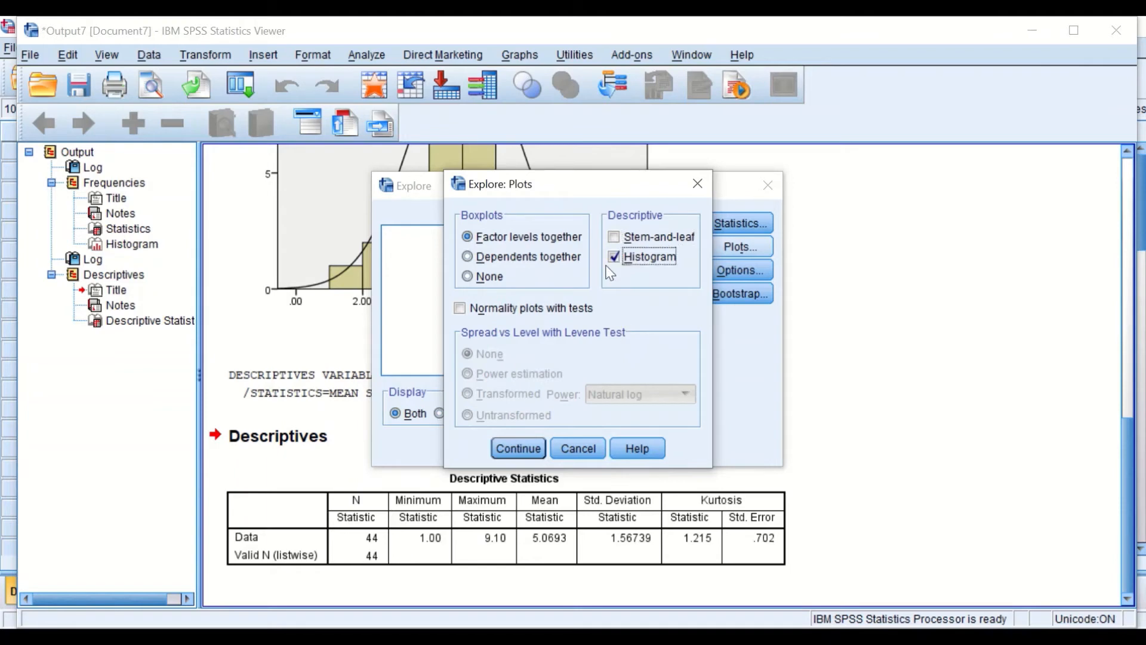
click(457, 308)
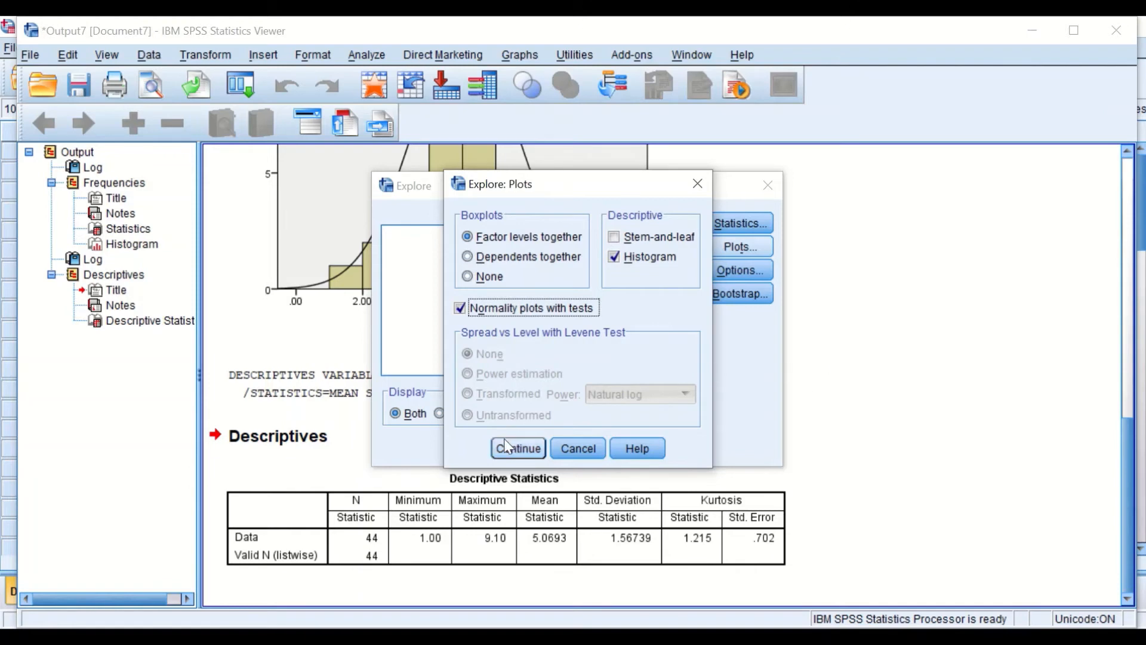
click(517, 449)
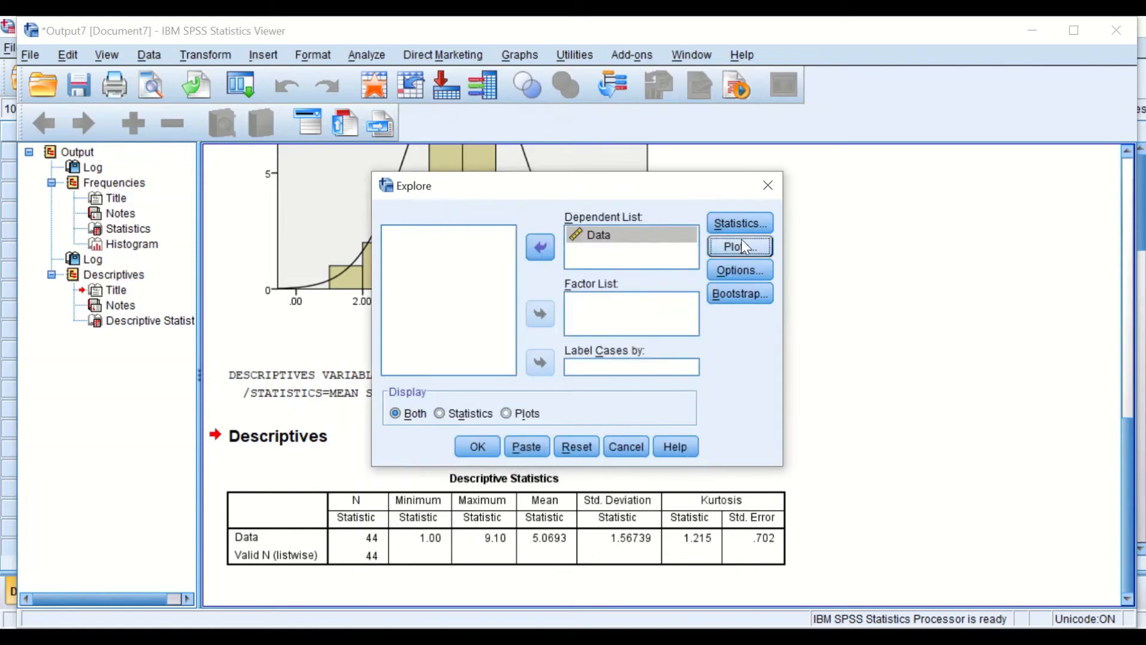
Keep cases excluded listwise, recheck the plot settings, and run the Explore analysis to inspect Data's descriptives table.
click(735, 276)
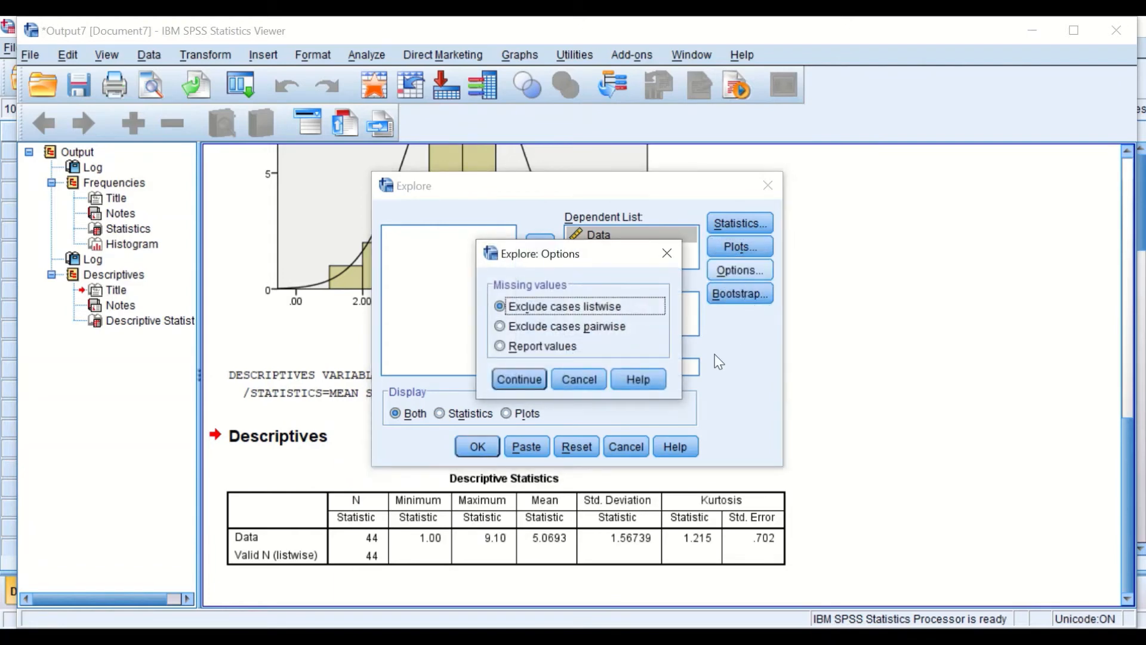
click(518, 380)
click(746, 249)
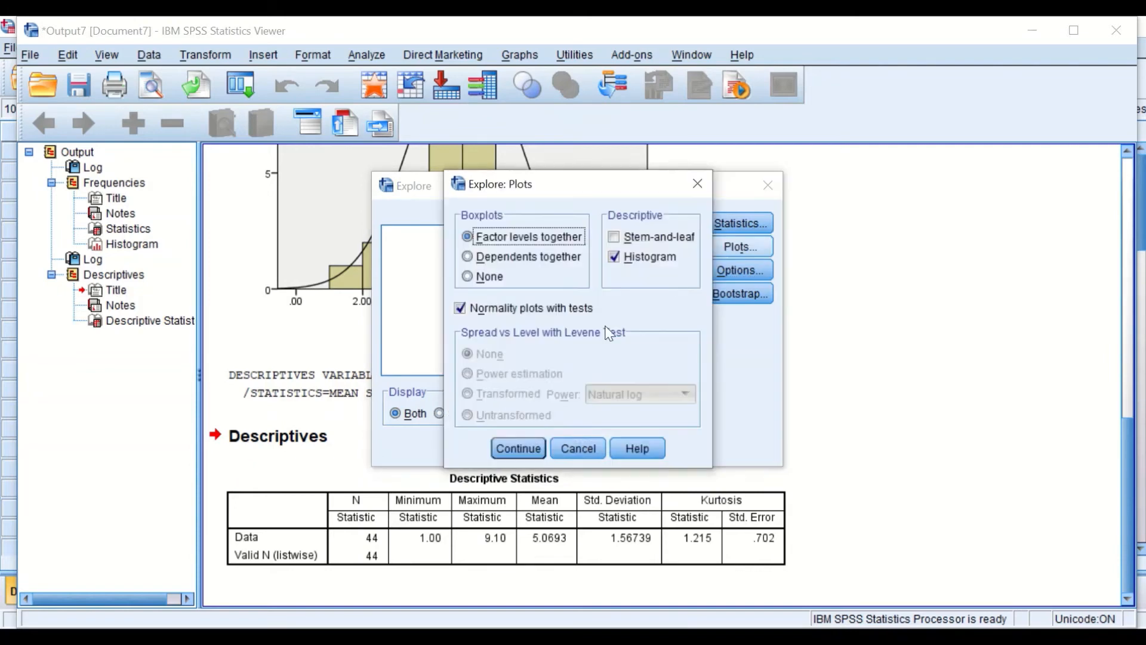
click(518, 448)
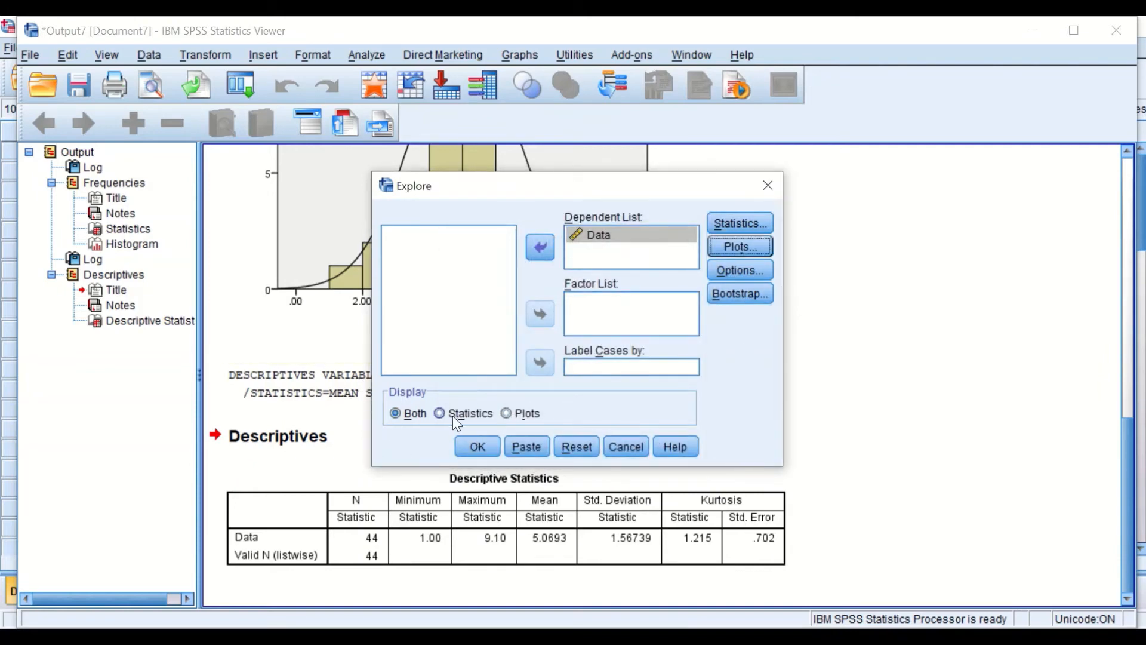
click(478, 447)
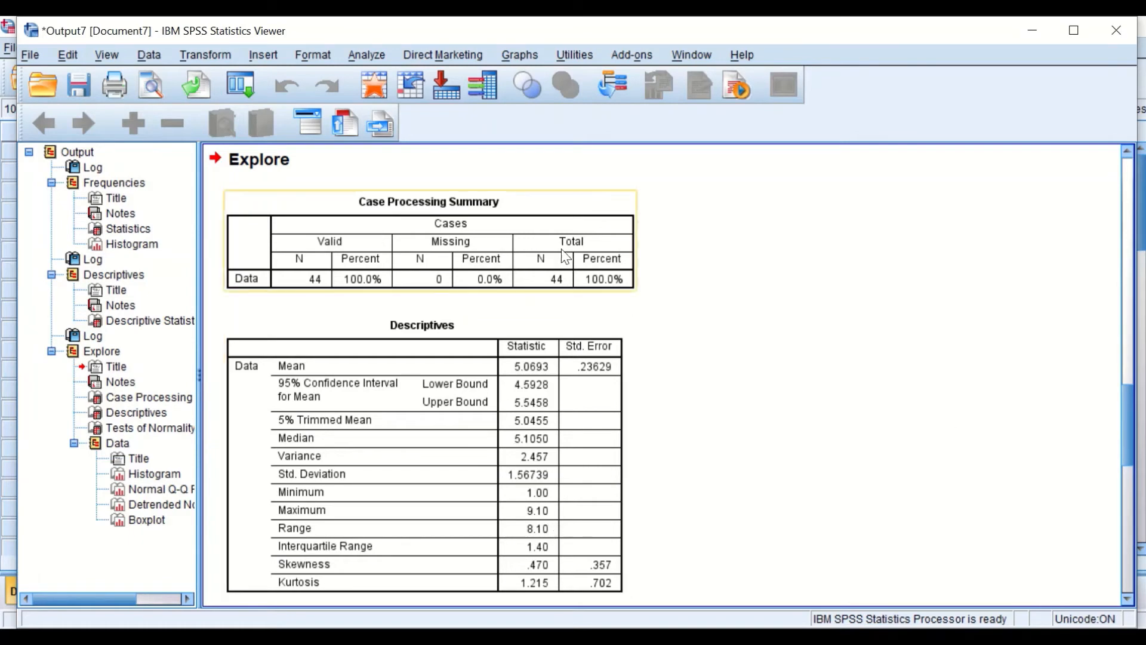
scroll(667, 335, down, 3)
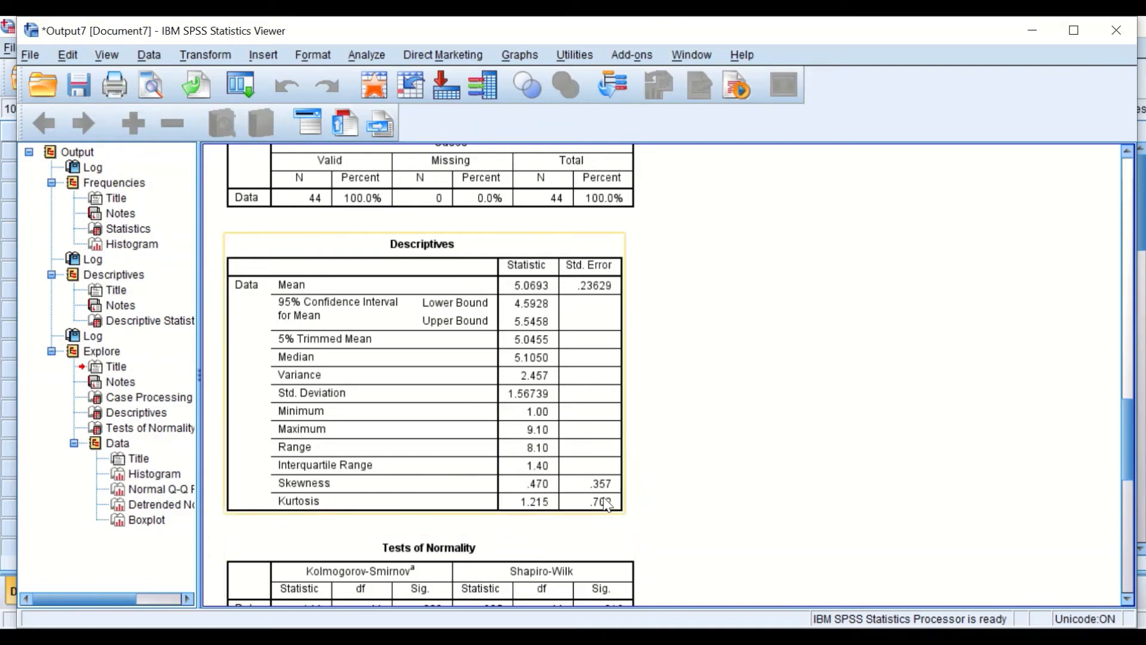
Add a normal distribution curve with automatic parameters to the Explore histogram of Data and close the chart editor.
scroll(612, 501, down, 2)
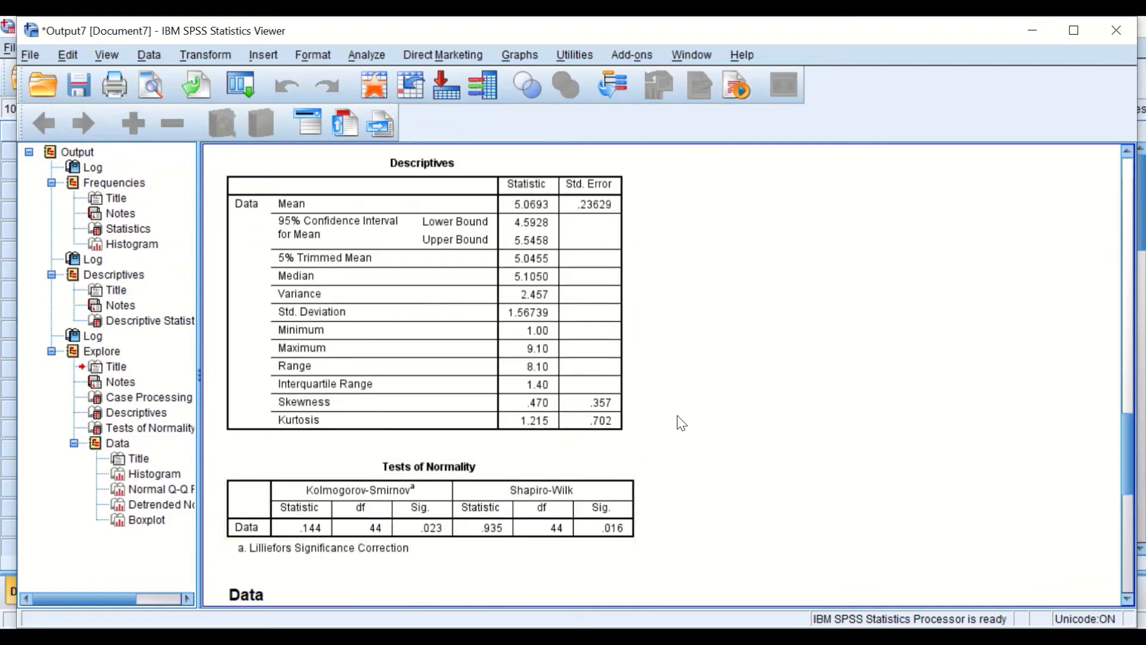
scroll(709, 434, down, 4)
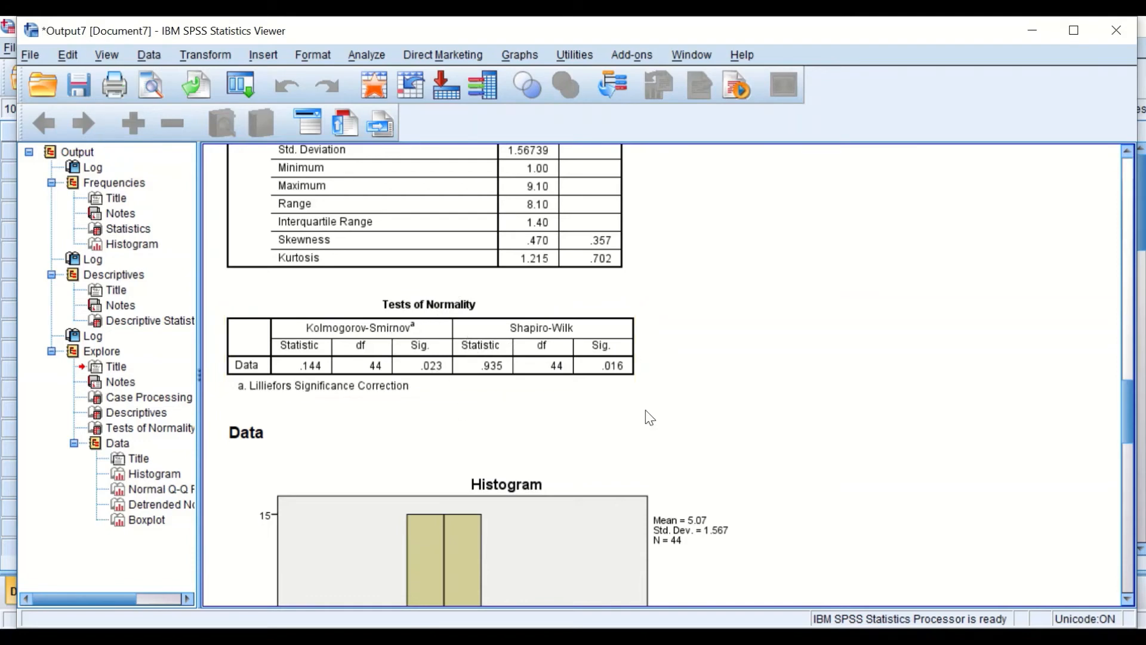
scroll(483, 350, down, 5)
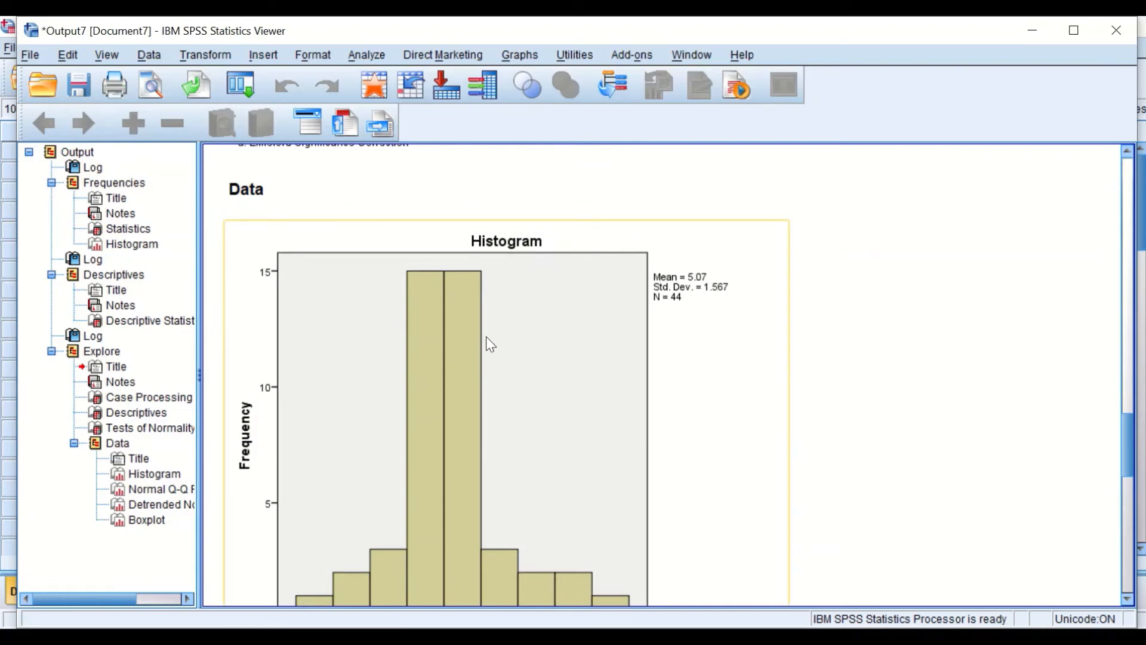
scroll(487, 333, down, 2)
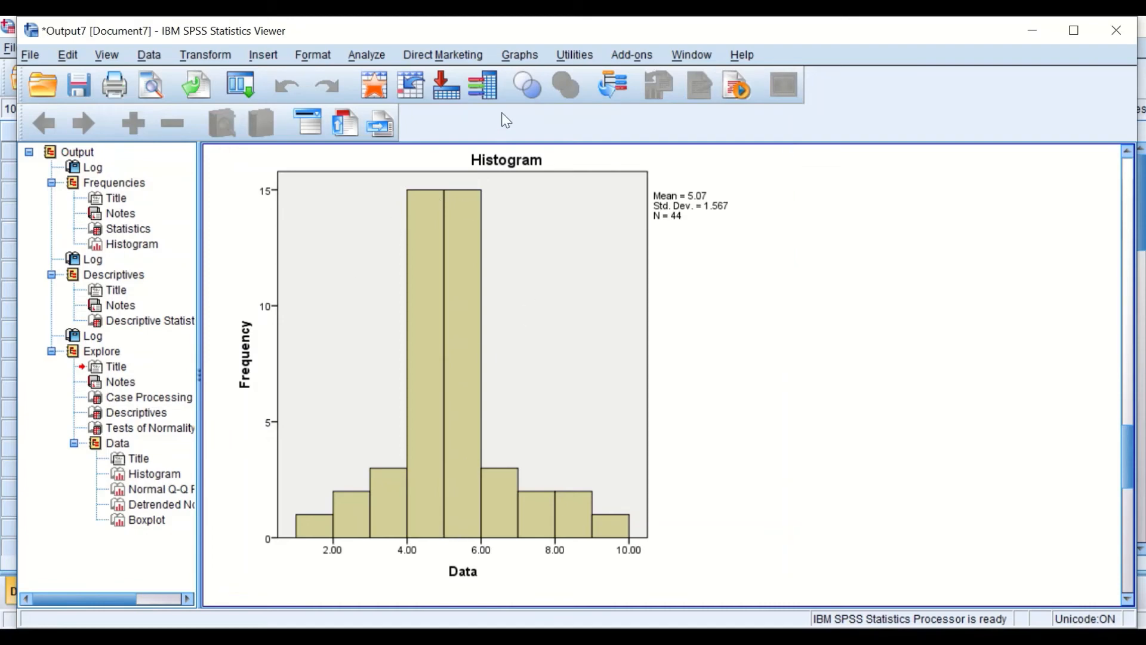
double_click(453, 329)
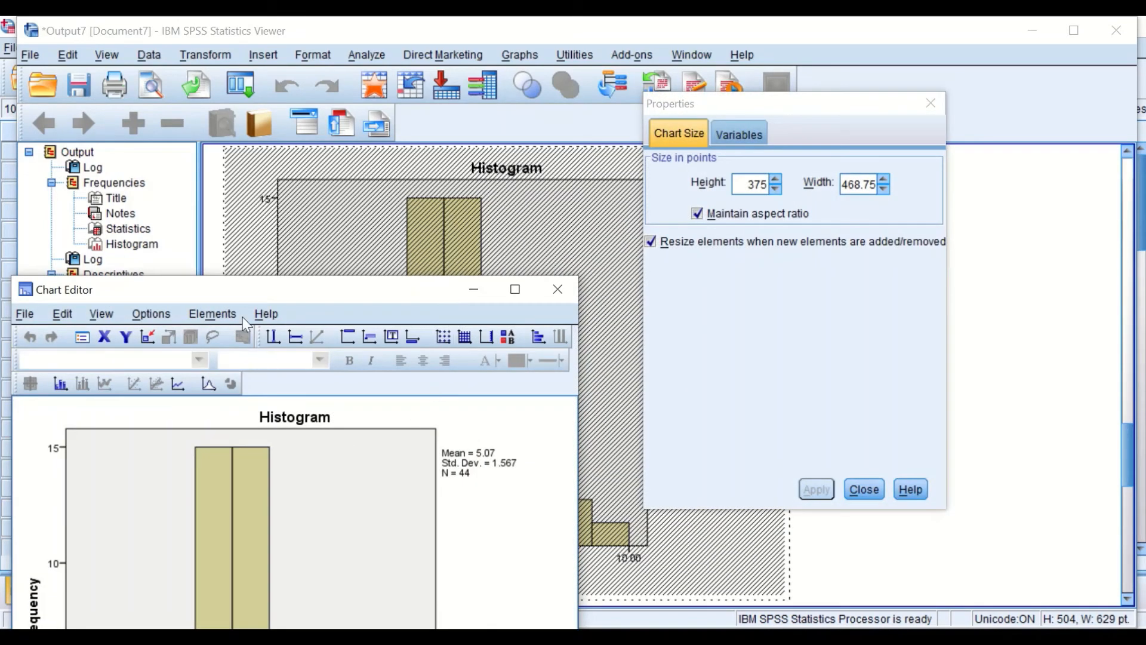
click(209, 312)
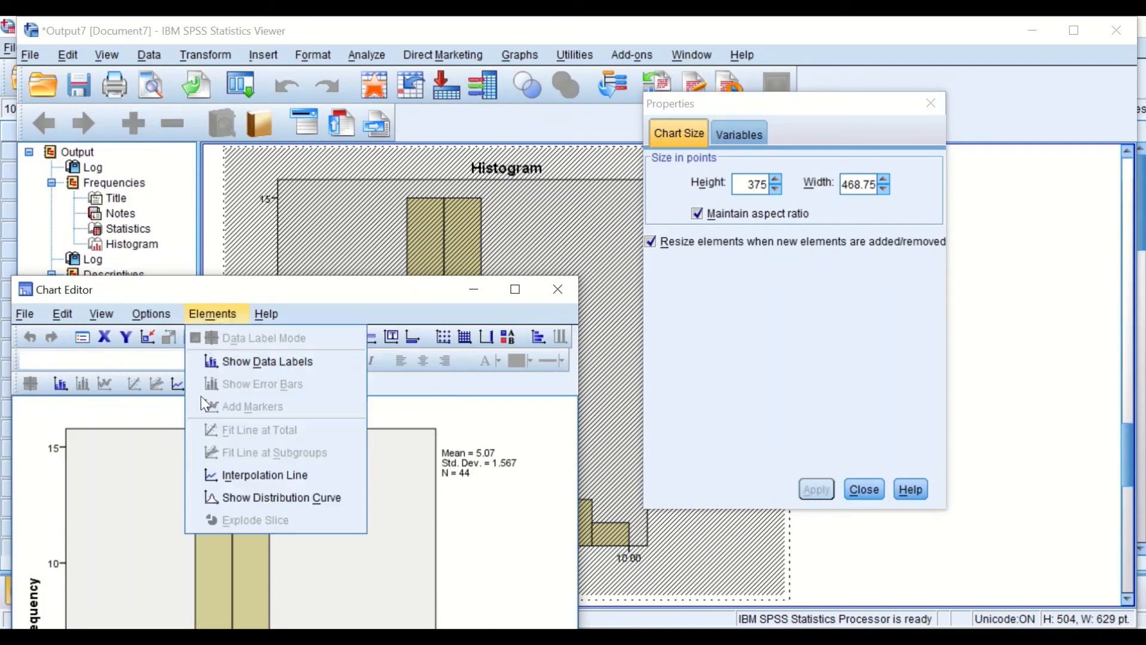
click(235, 499)
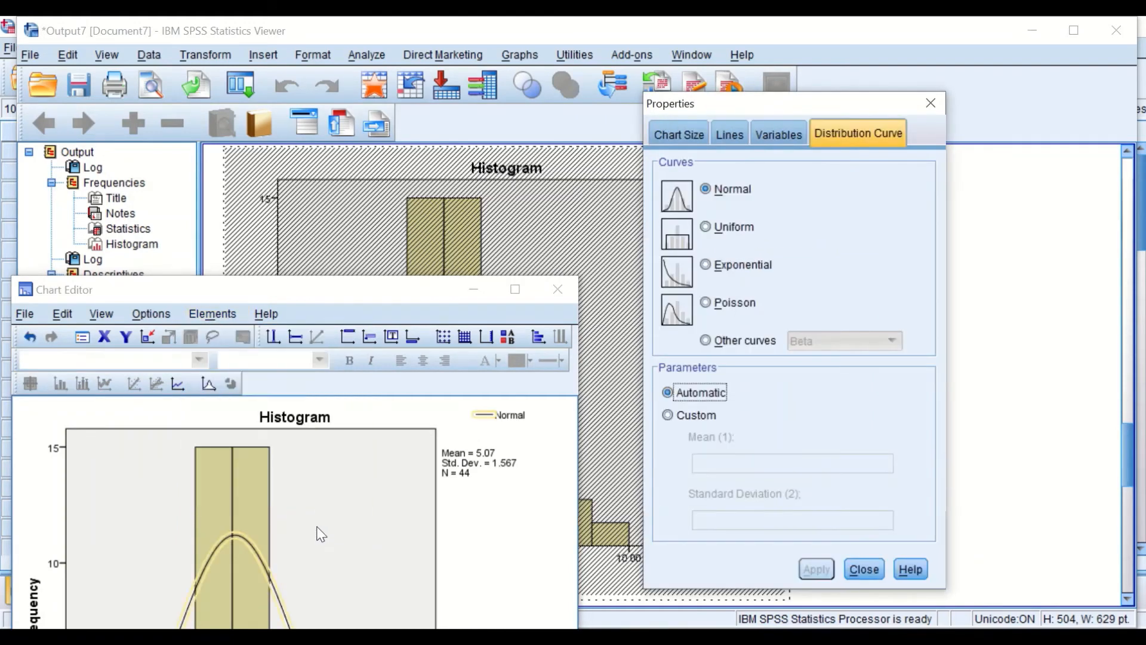
click(558, 287)
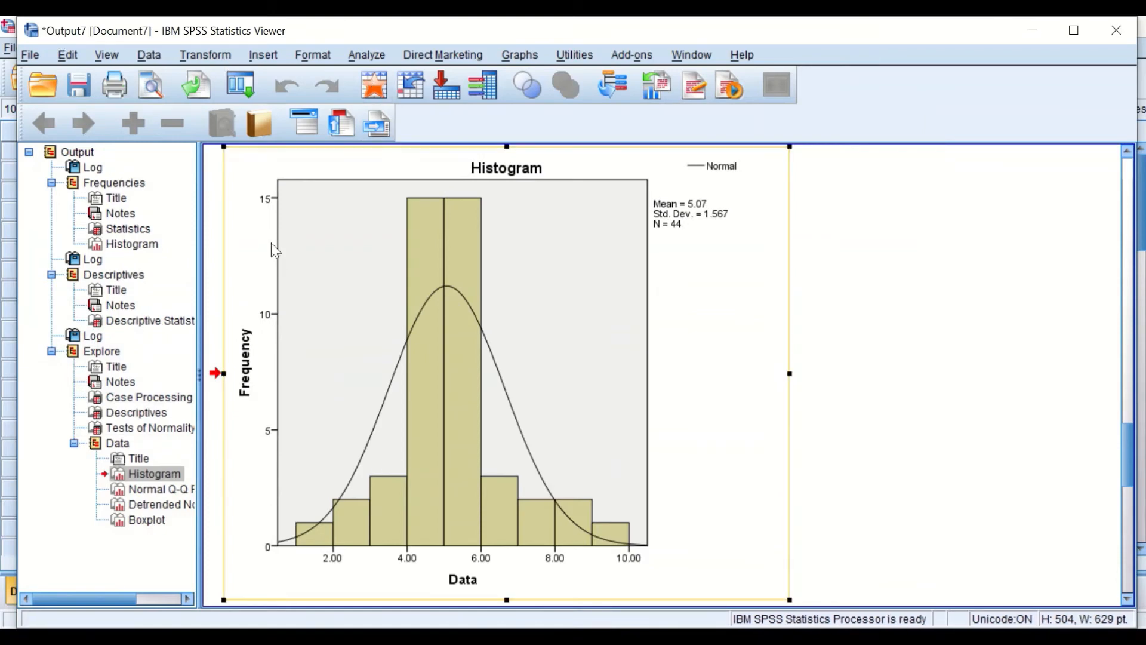
Examine how the normal curve fits Data's histogram, and look over the Q-Q plots and boxplot.
scroll(484, 345, down, 3)
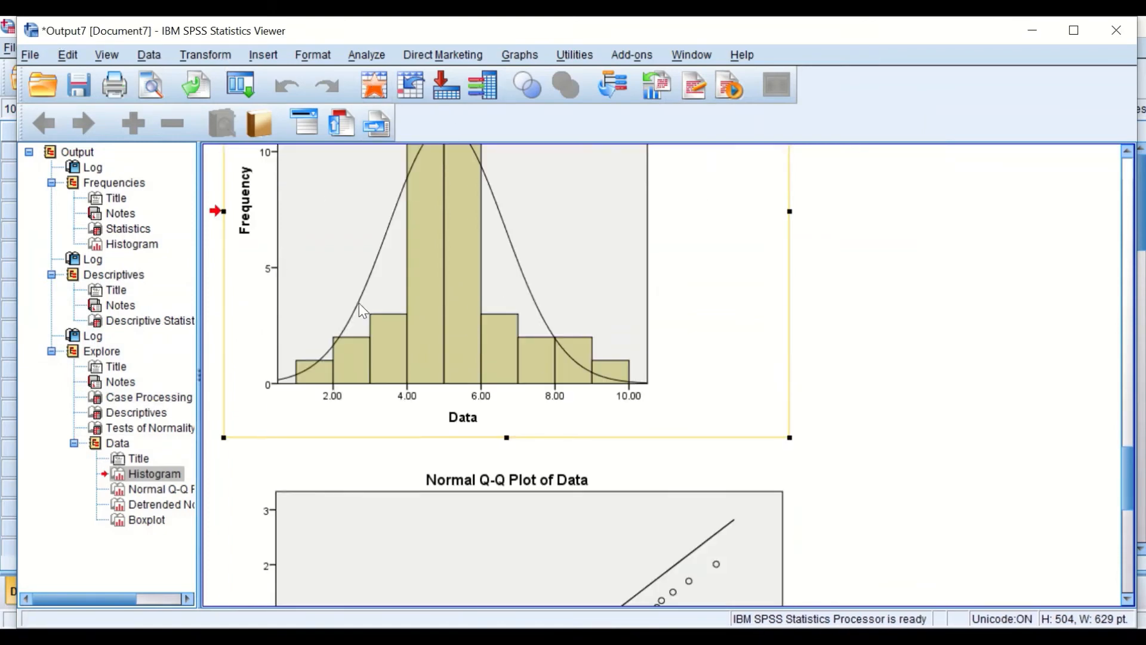
scroll(442, 429, up, 5)
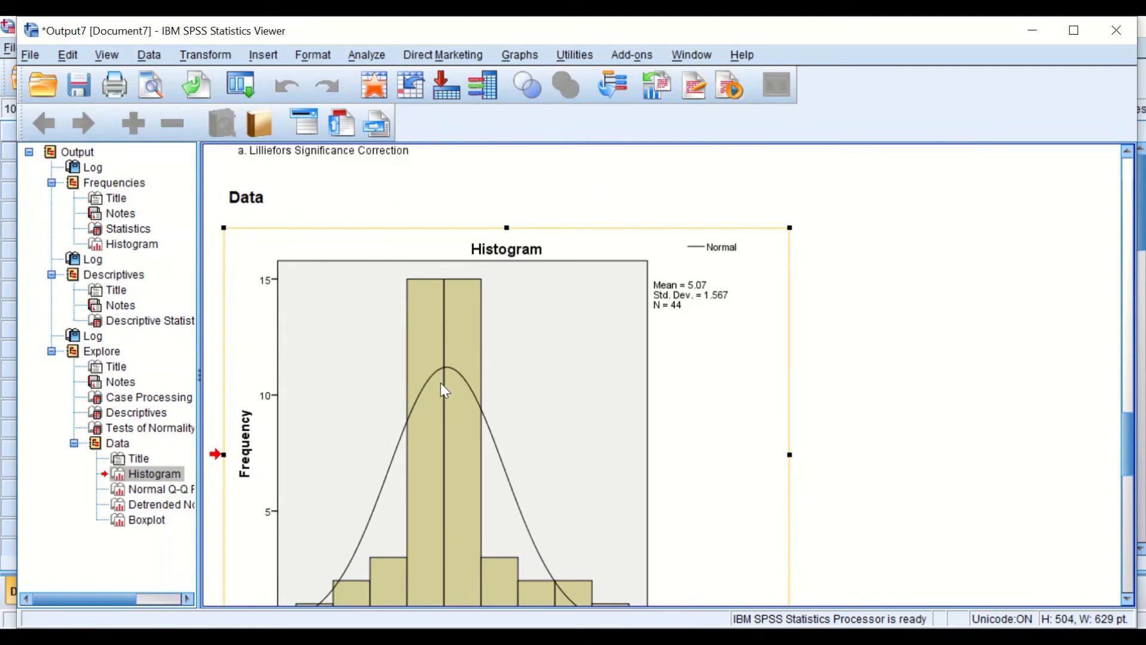
scroll(426, 293, down, 5)
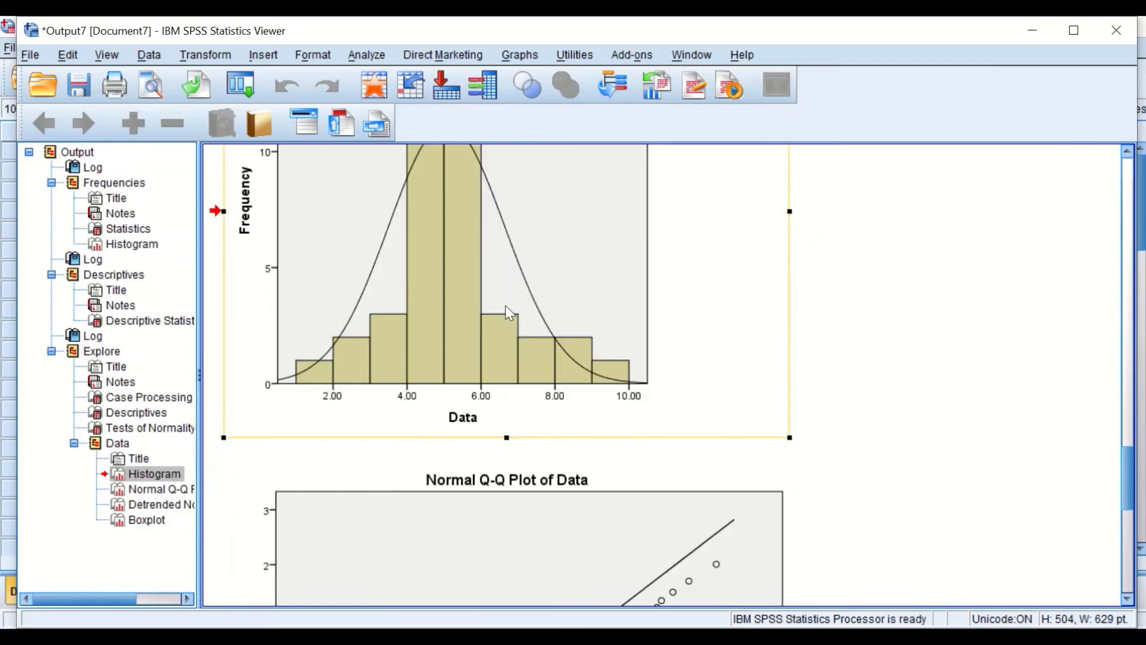
scroll(597, 323, down, 3)
scroll(634, 323, down, 15)
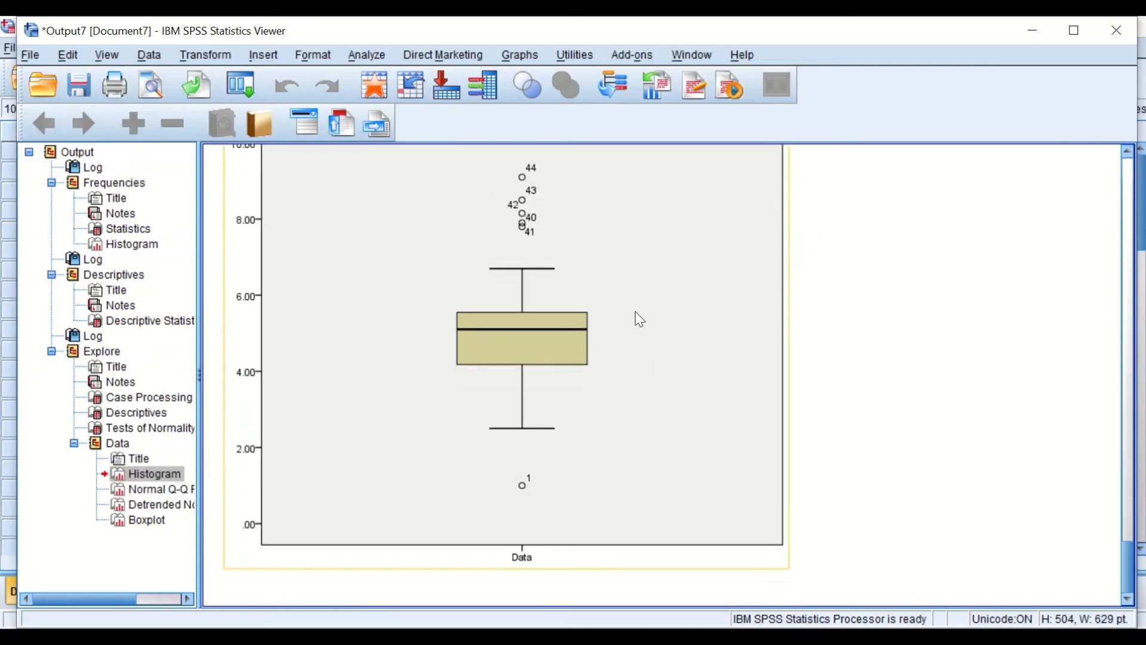
scroll(682, 340, up, 15)
scroll(696, 343, up, 10)
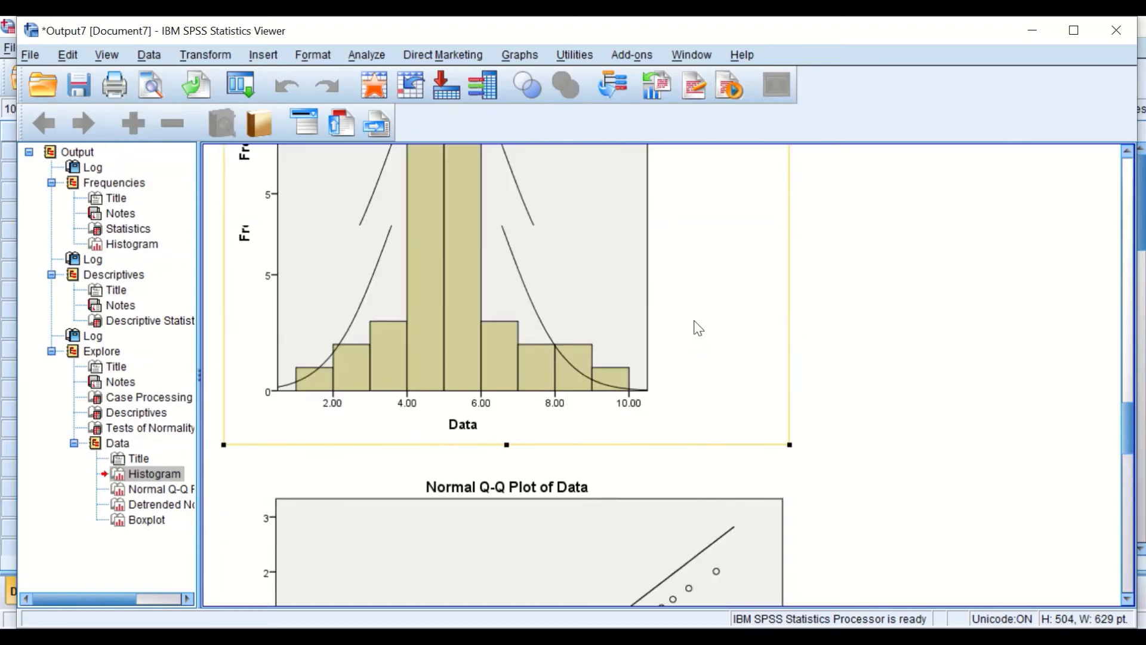
scroll(706, 352, up, 3)
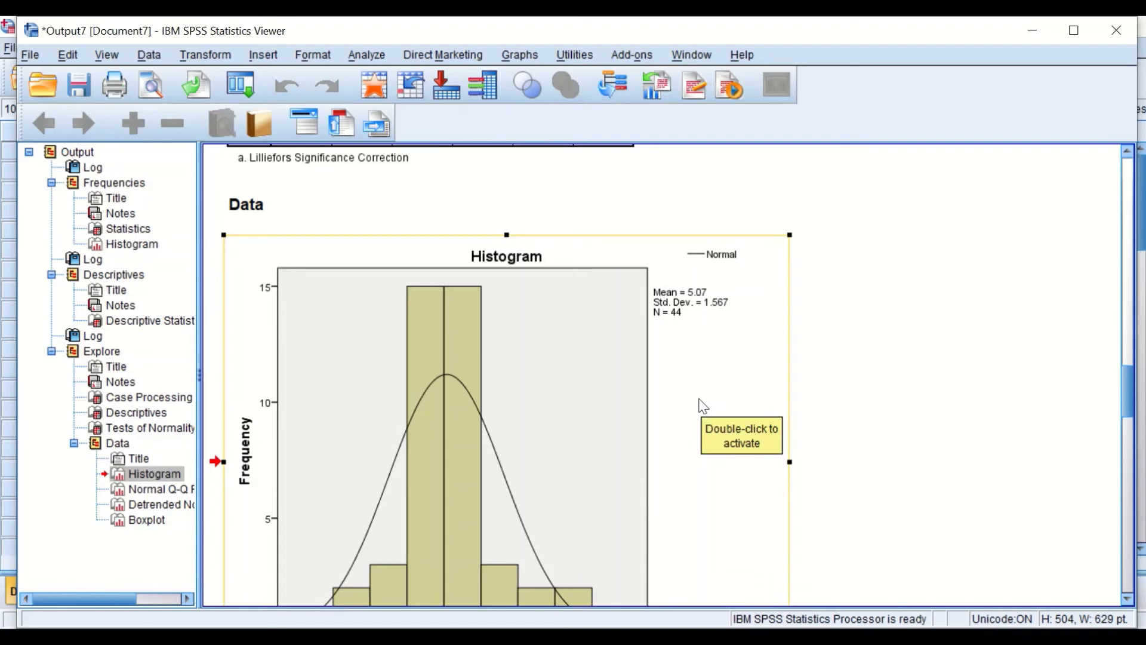
click(354, 52)
mouse_move(367, 101)
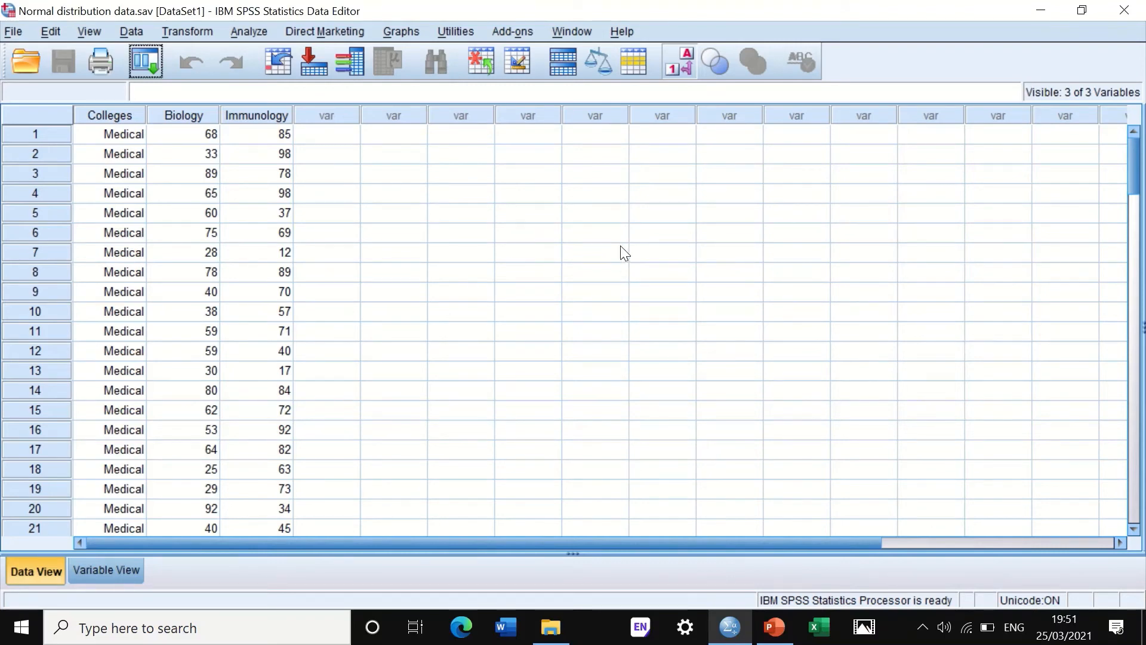
Look through the Colleges, Biology and Immunology values in the Normal distribution data file.
scroll(133, 174, down, 13)
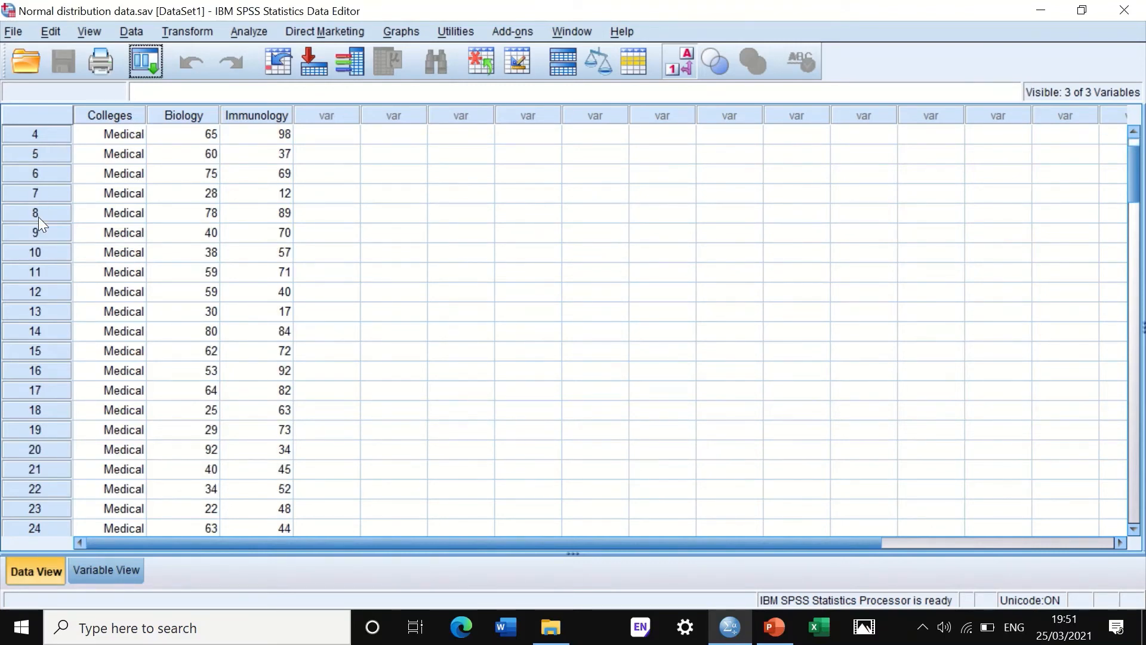
scroll(89, 373, up, 13)
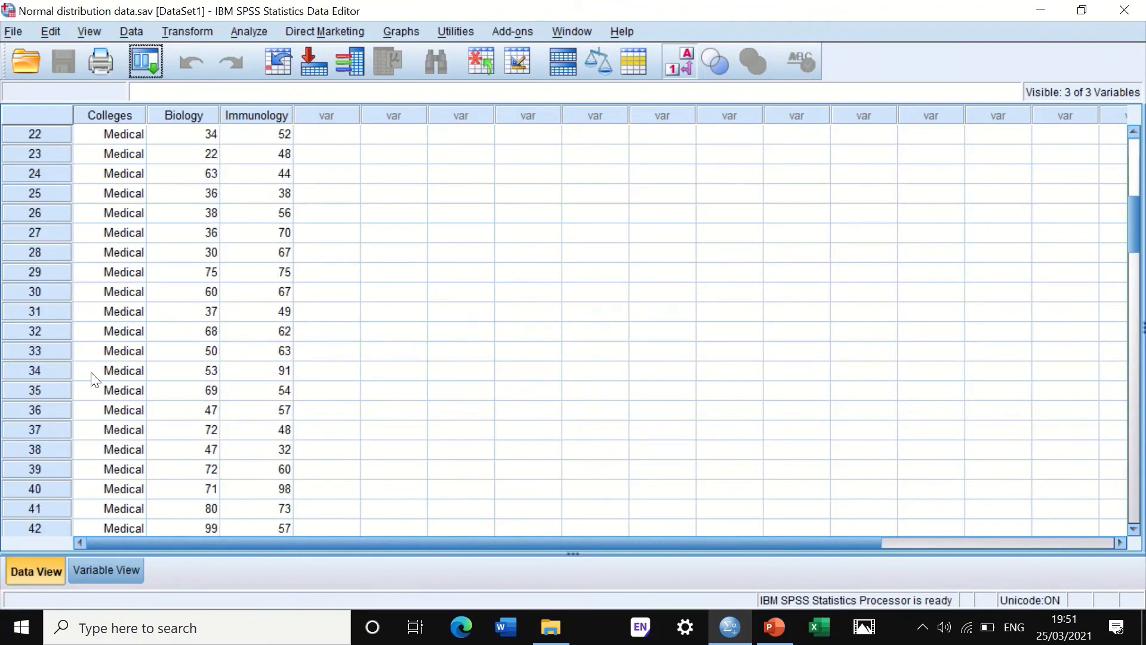
scroll(118, 231, down, 1)
scroll(118, 231, down, 13)
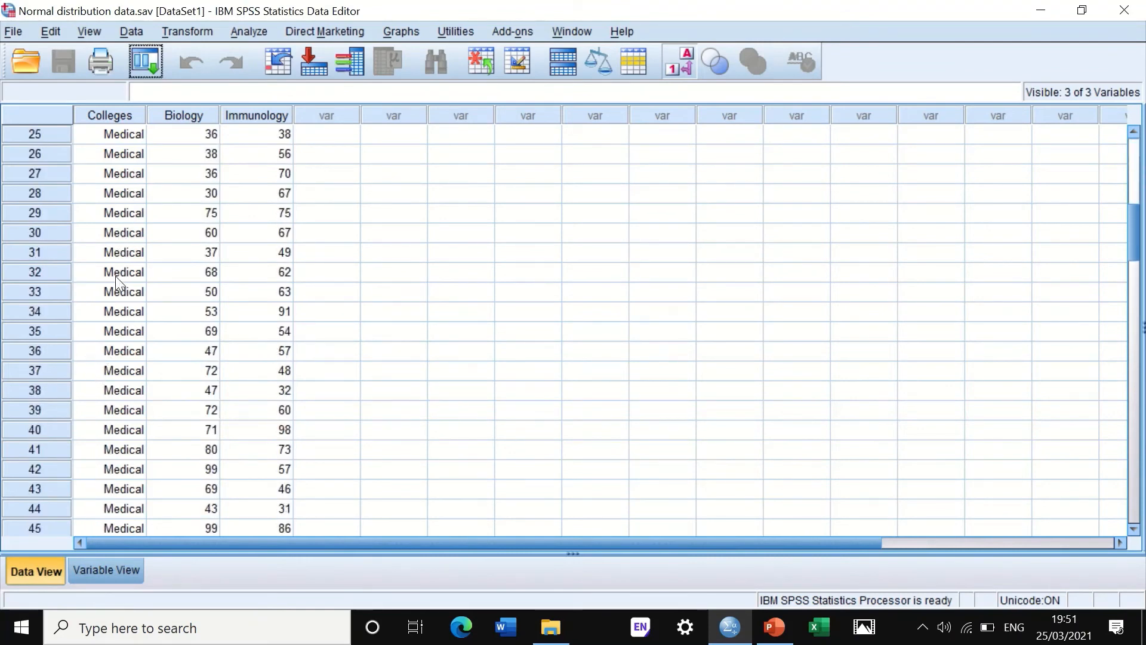
scroll(106, 353, up, 6)
scroll(106, 352, up, 8)
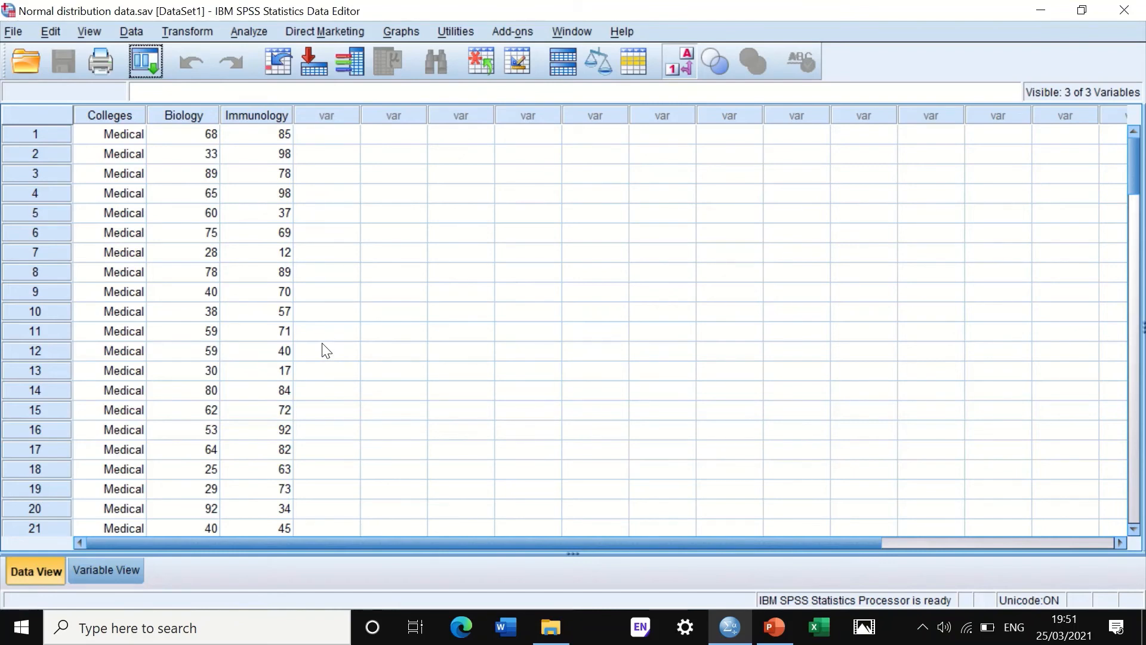
Start an Explore analysis with Biology and Immunology as dependent variables, keeping descriptives with a 95% confidence interval for the mean.
mouse_move(281, 18)
click(249, 31)
mouse_move(242, 80)
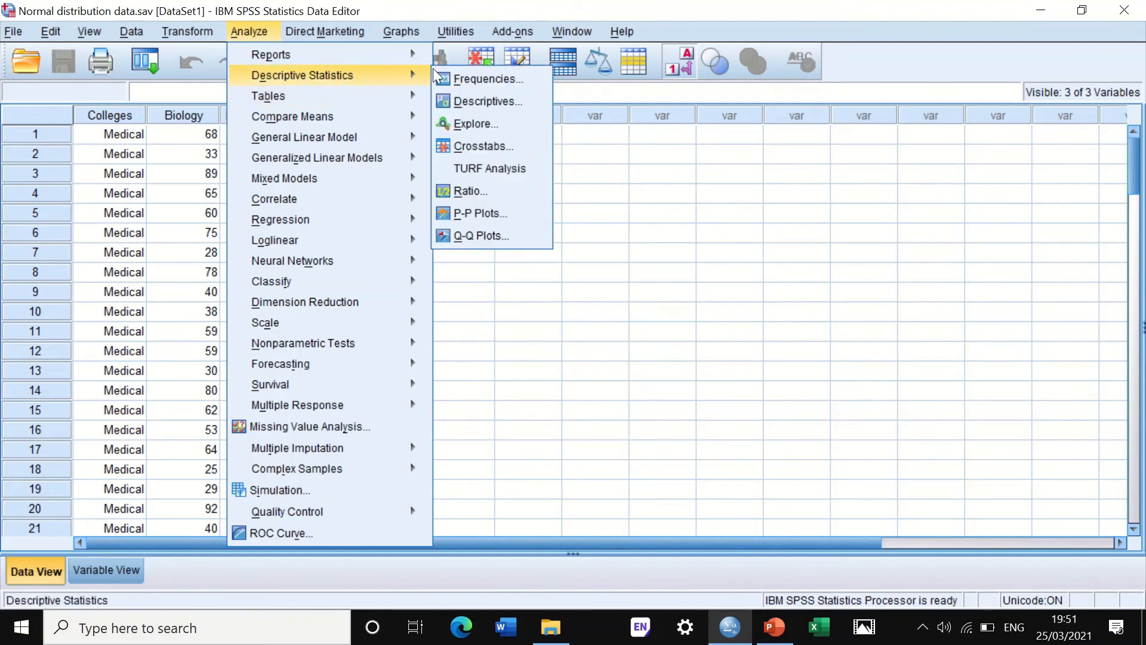
click(468, 124)
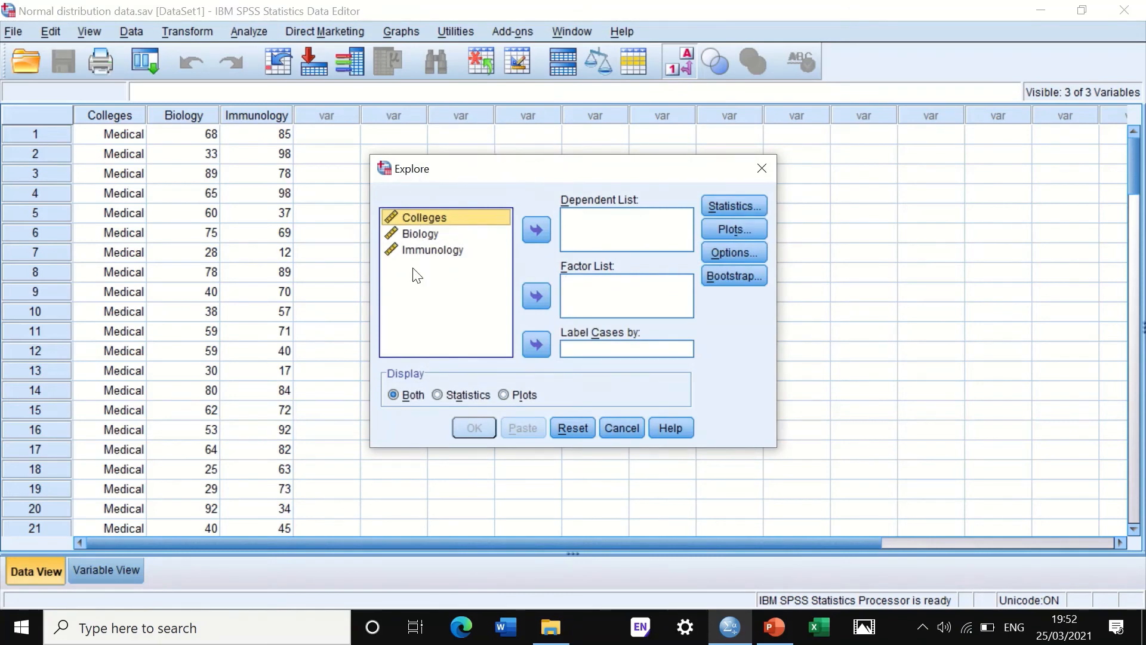
click(421, 232)
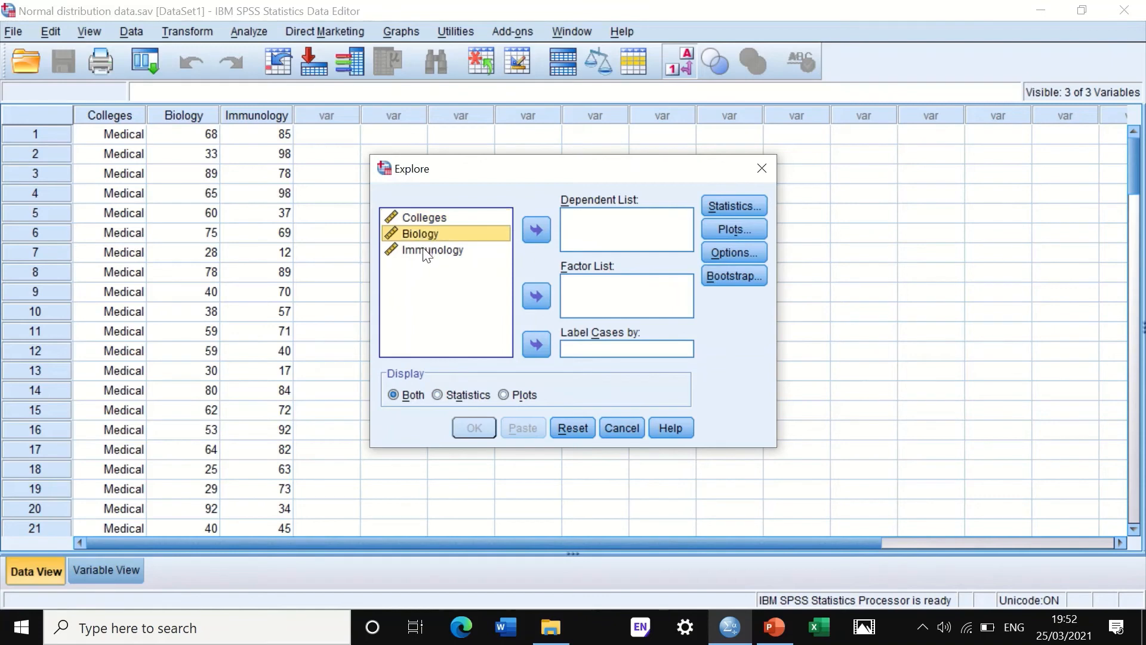
shift+click(428, 250)
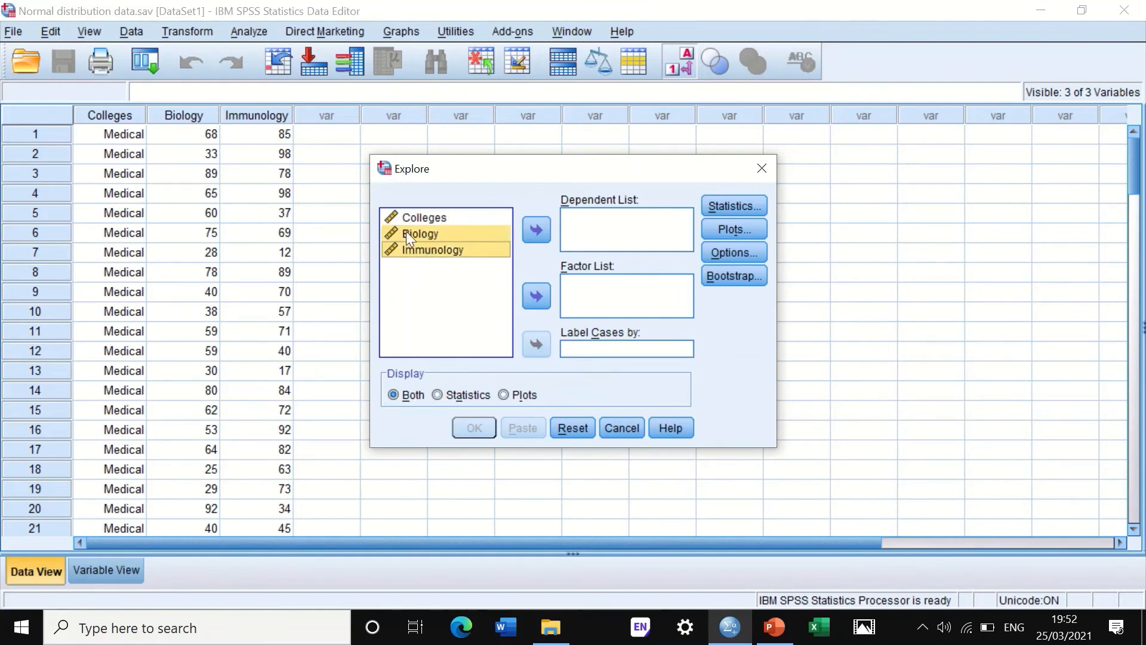
click(534, 225)
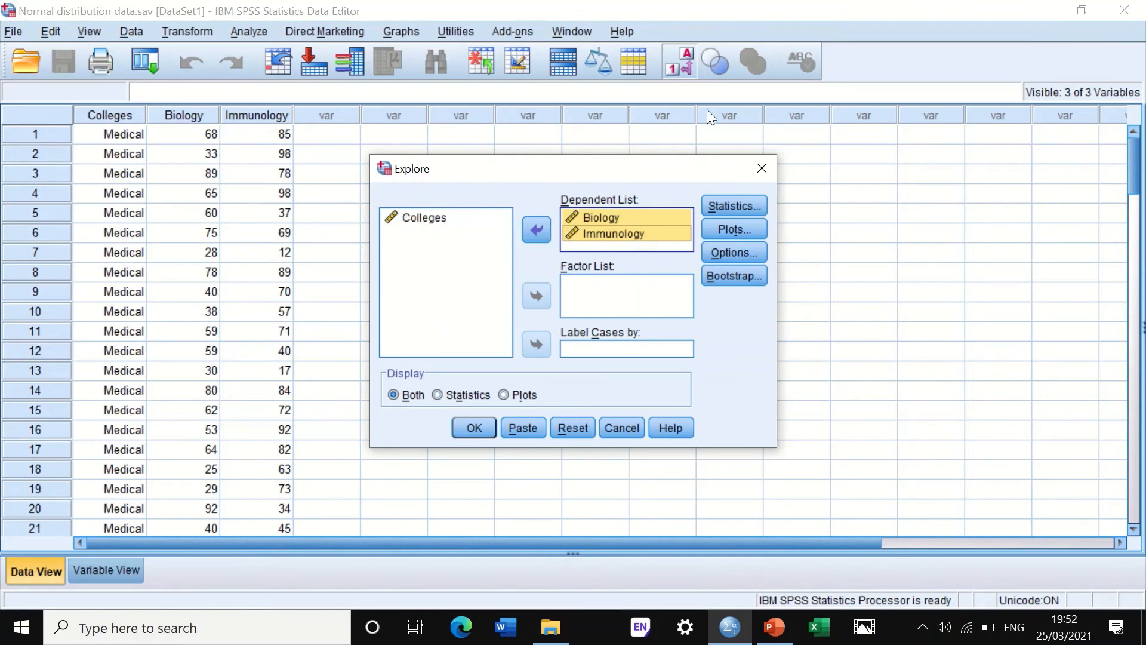
click(738, 206)
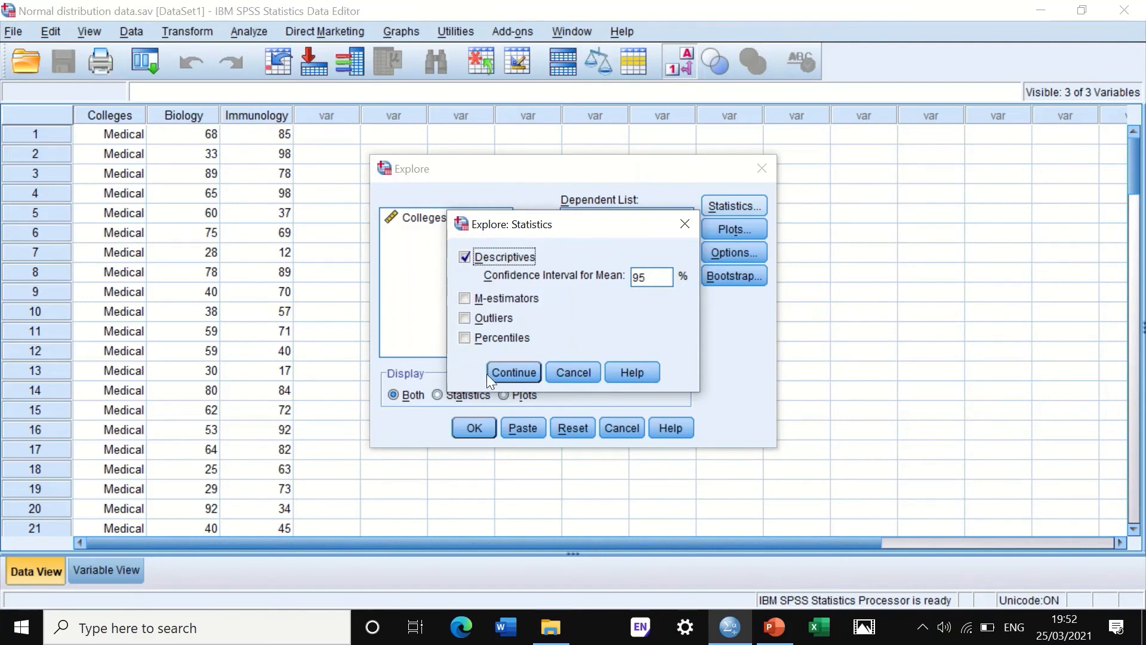
click(503, 365)
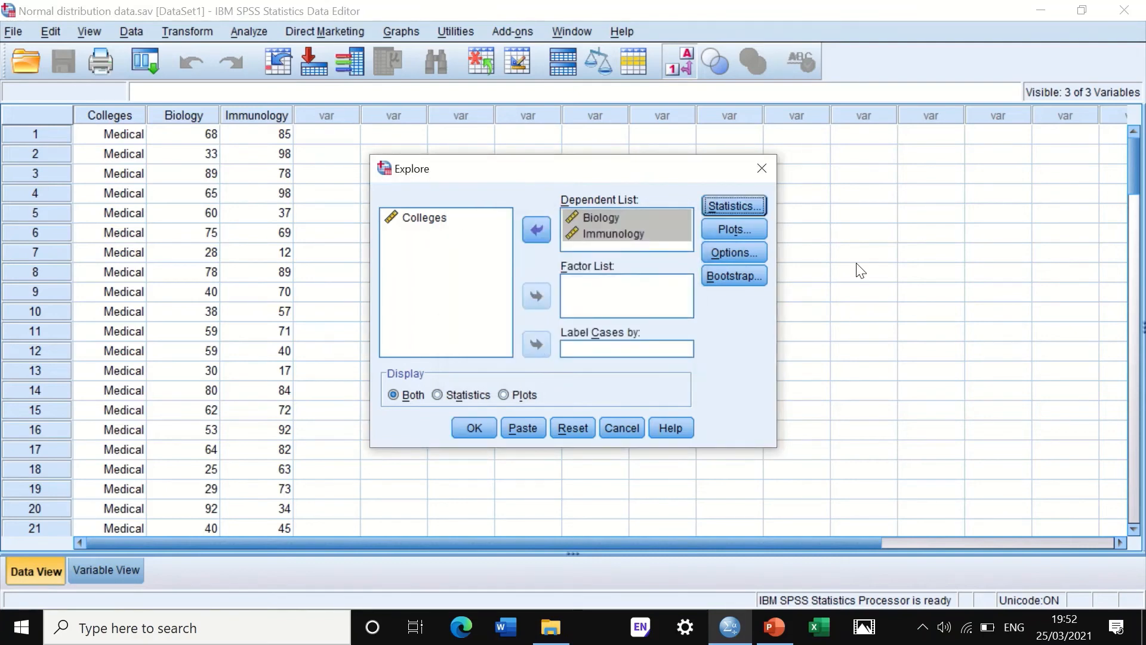
Remove the stem-and-leaf plot and request normality plots with tests, keeping boxplots with factor levels together.
click(736, 229)
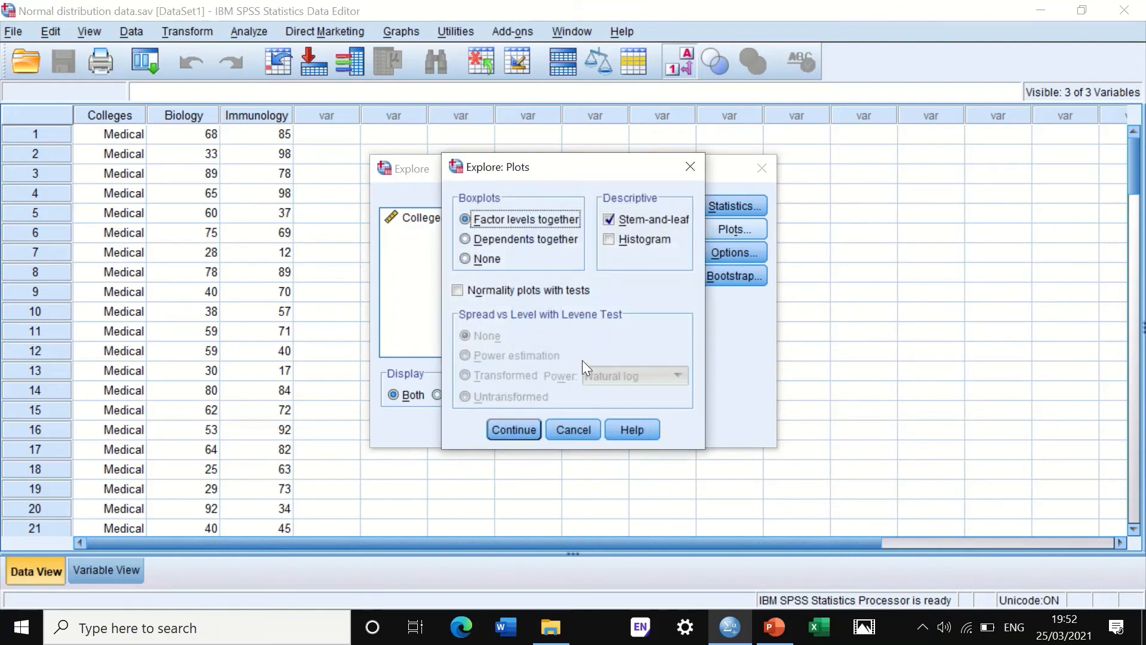
click(608, 218)
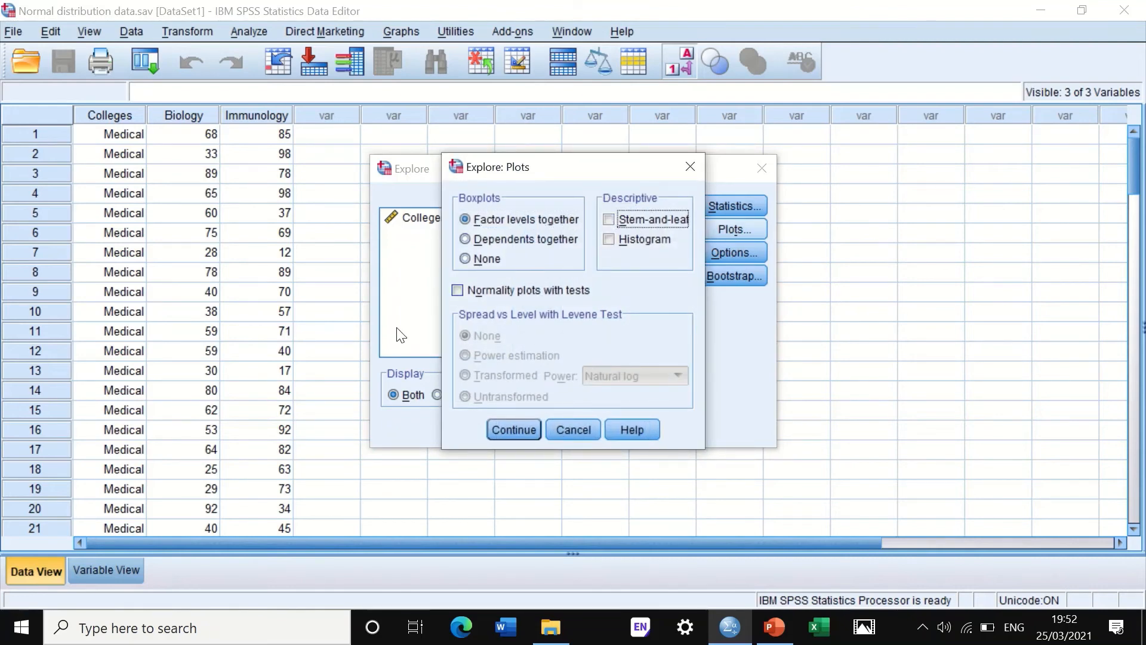
click(458, 291)
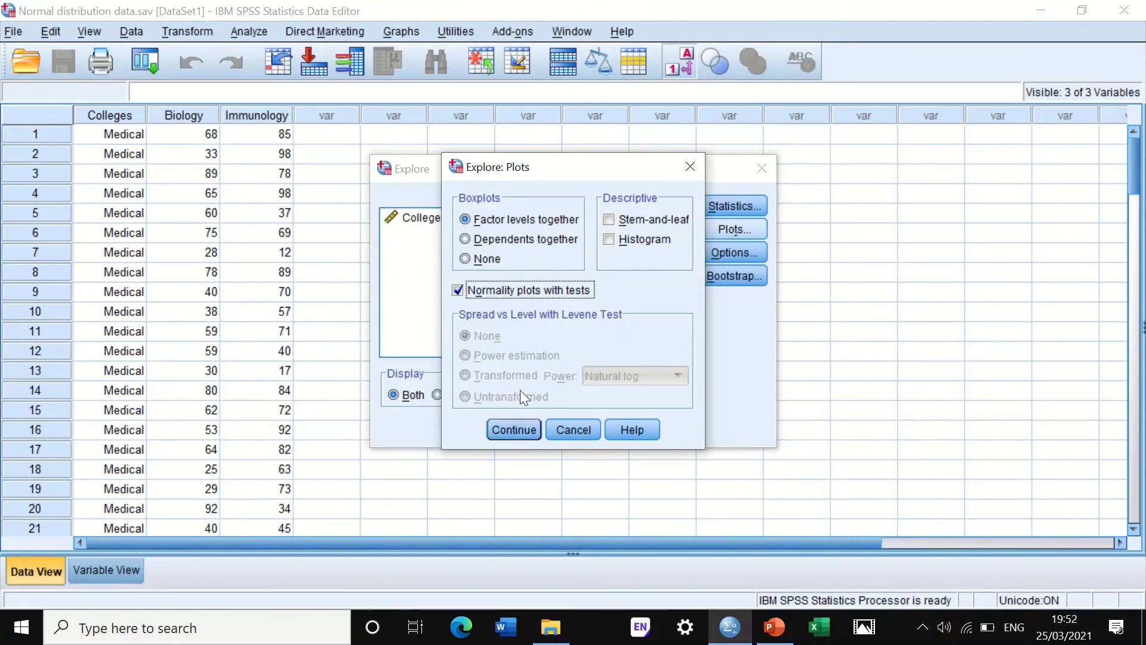
click(514, 432)
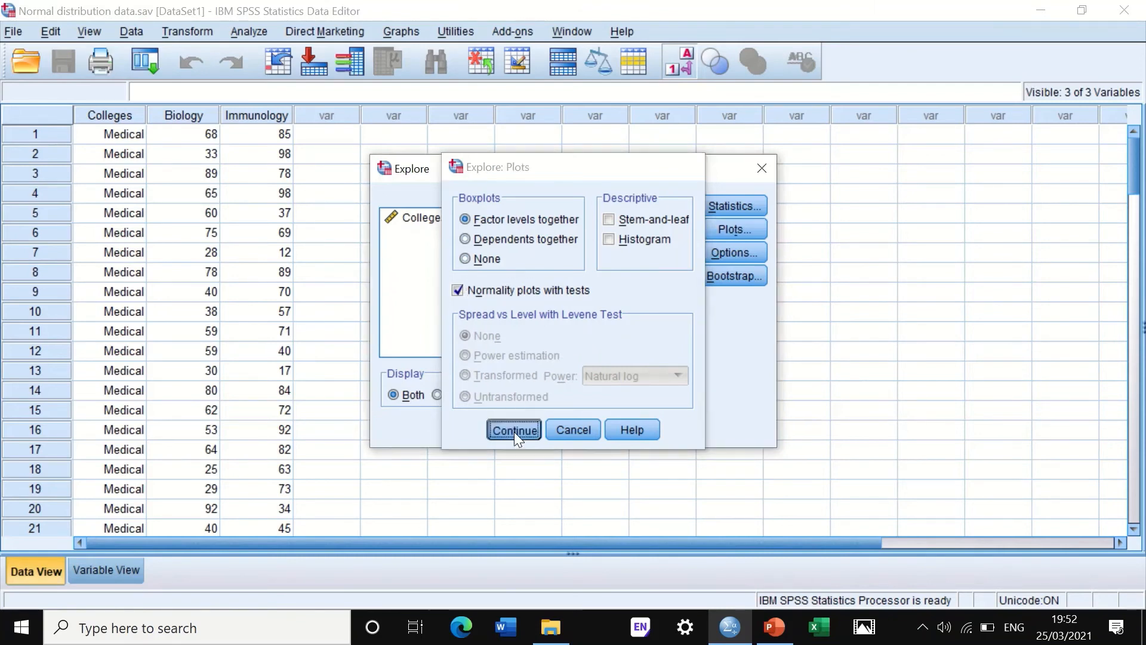
Keep cases excluded listwise, run the Explore analysis, and review the descriptives for Biology and Immunology.
click(750, 251)
click(514, 356)
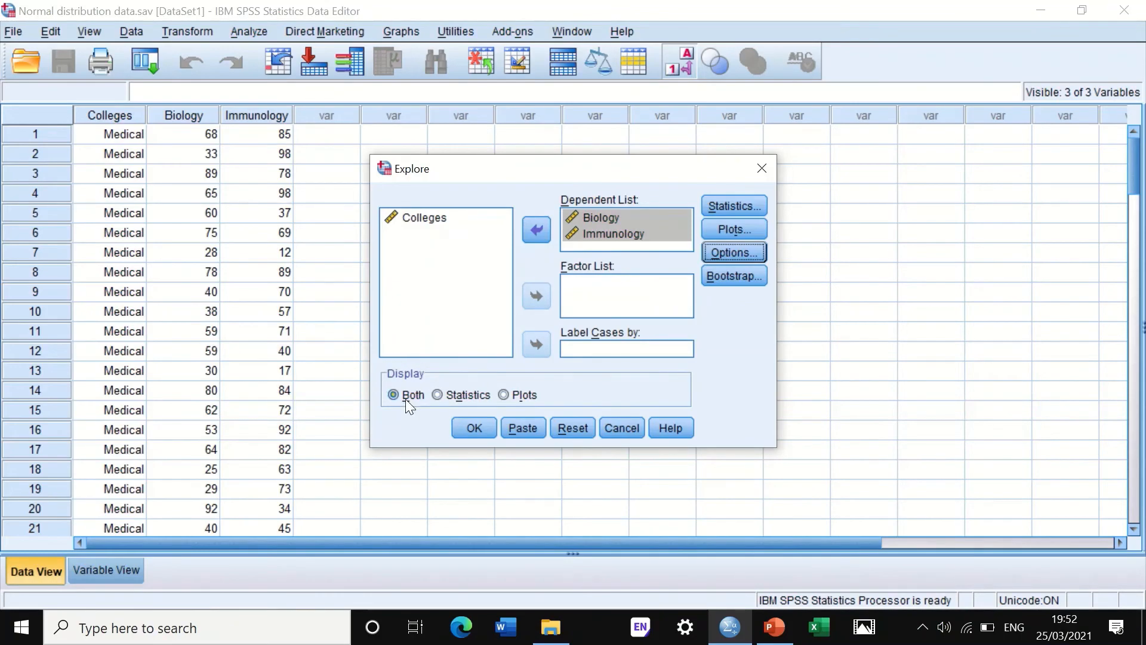
click(481, 427)
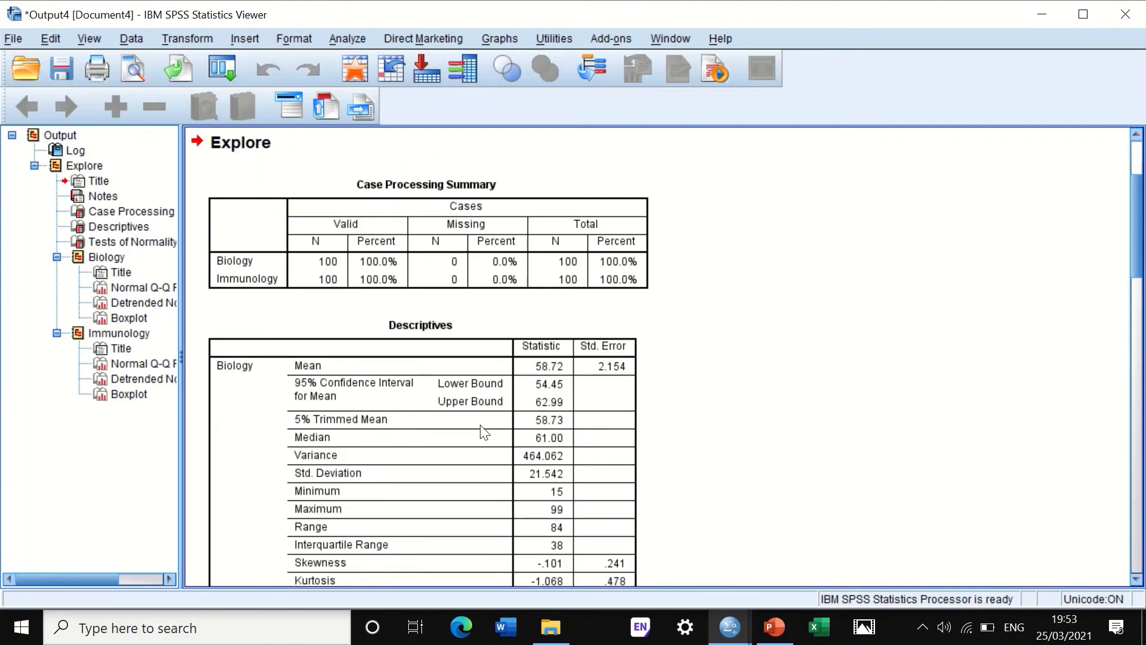
scroll(660, 420, down, 7)
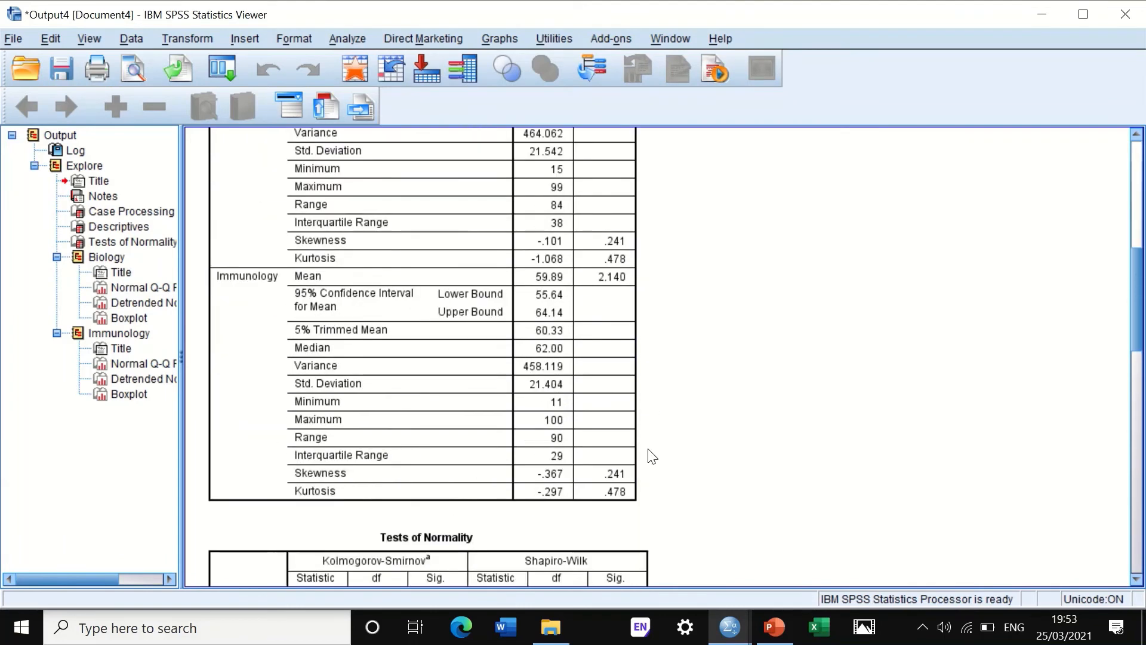
scroll(654, 465, up, 10)
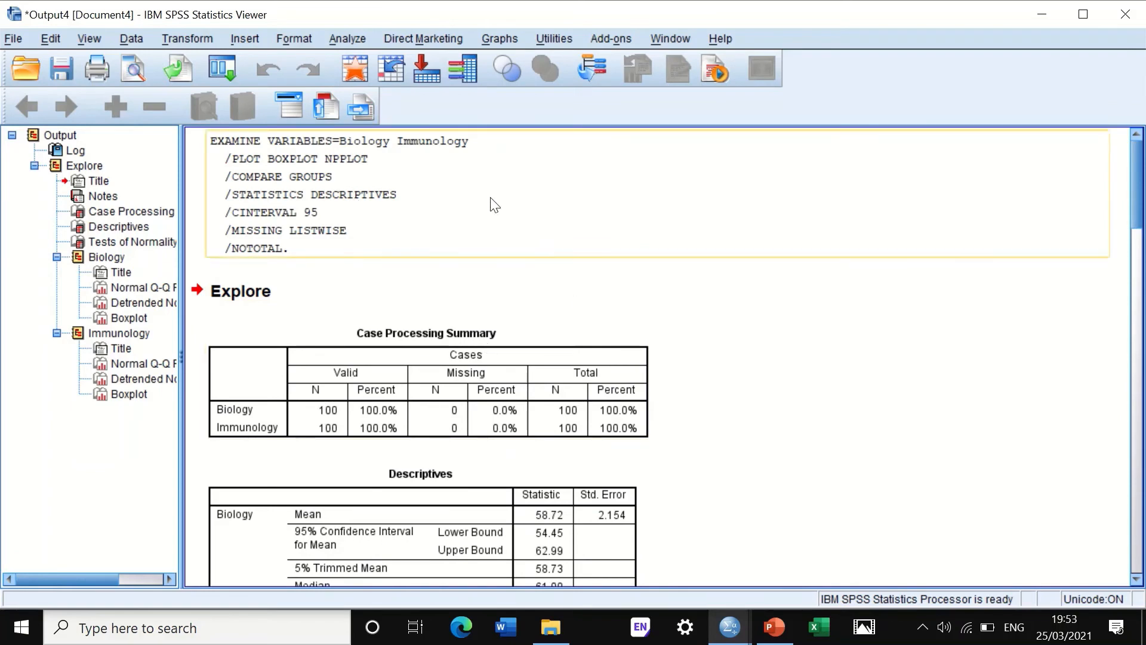
scroll(494, 202, down, 3)
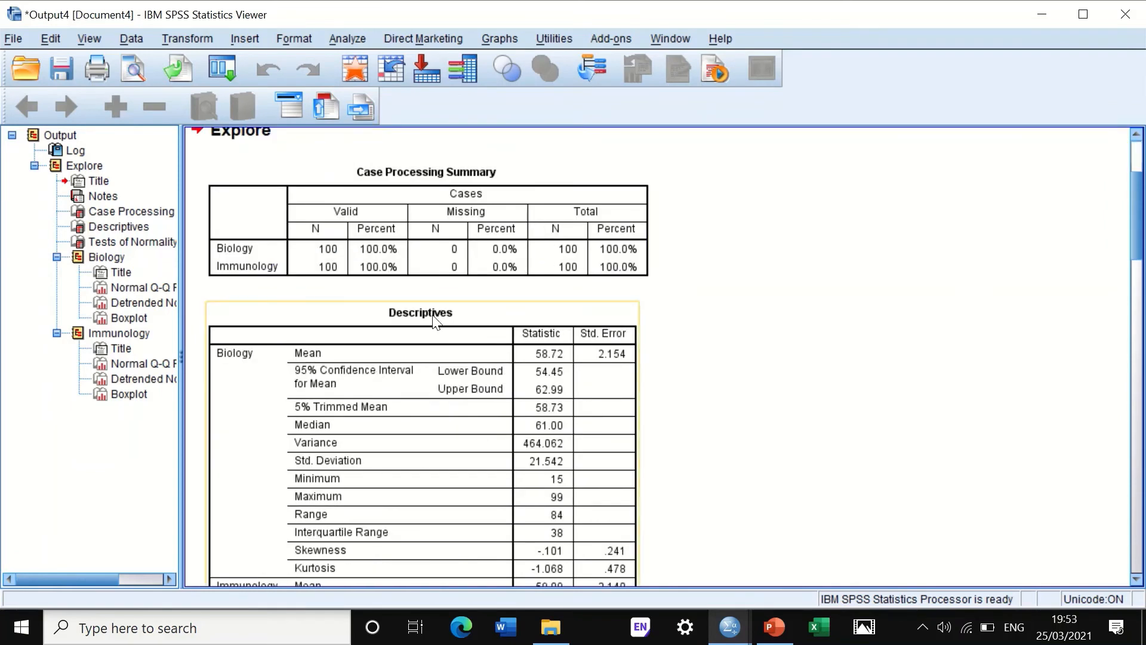
Review the Immunology descriptives and the Kolmogorov-Smirnov and Shapiro-Wilk significance values in the Tests of Normality table.
scroll(435, 402, down, 5)
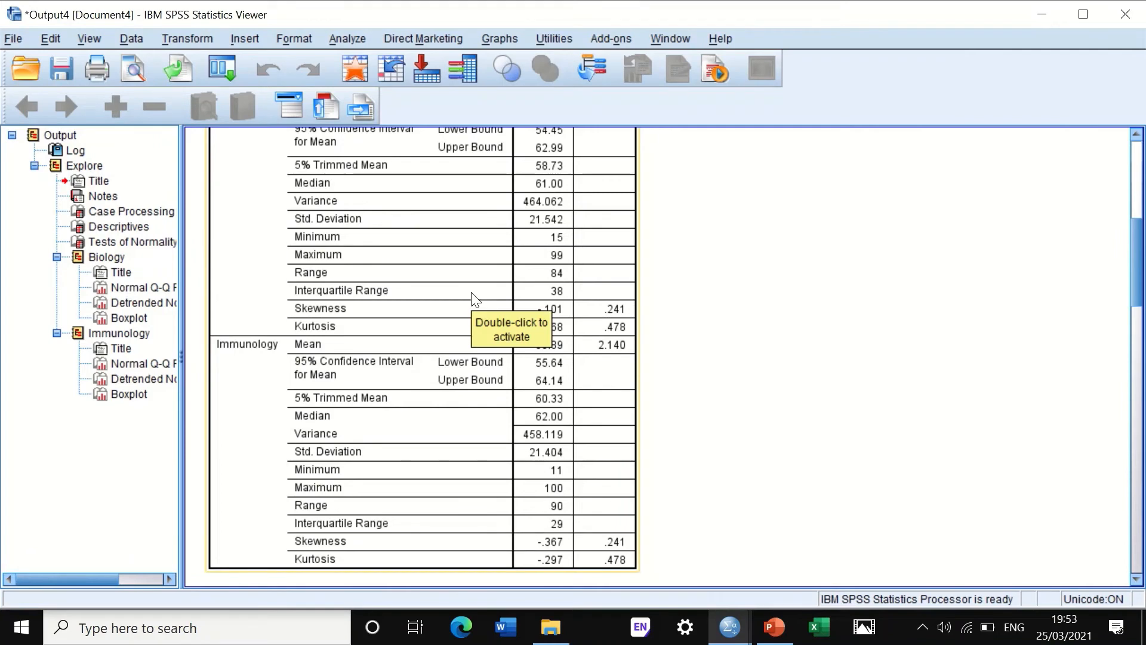
click(724, 345)
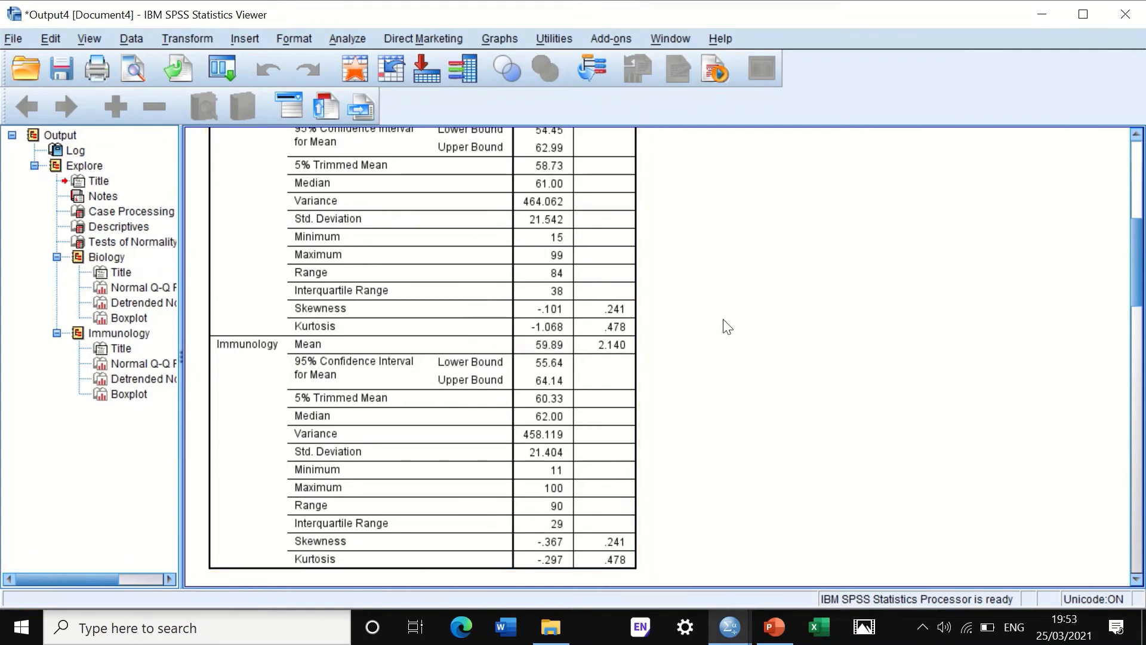
scroll(657, 314, down, 3)
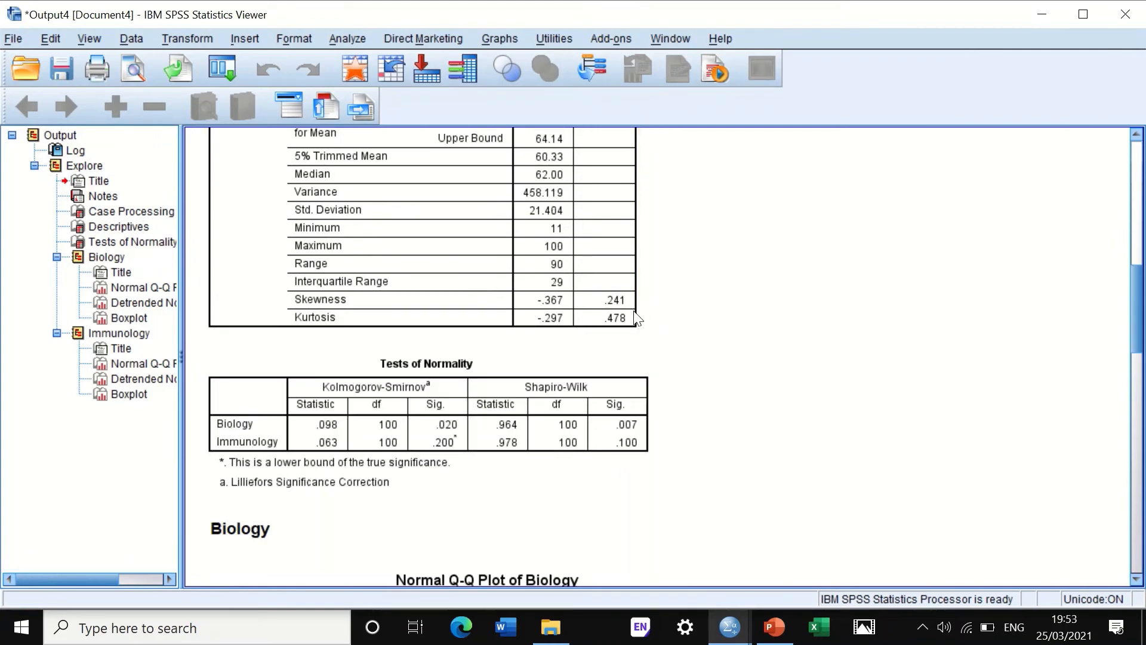
click(597, 472)
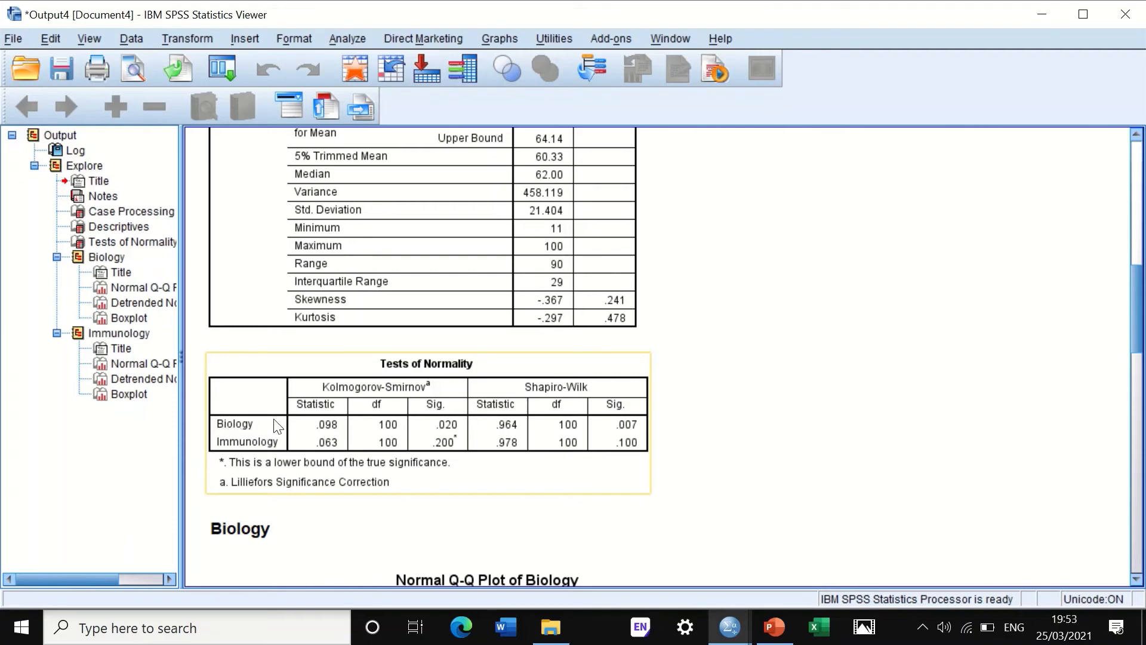
click(662, 418)
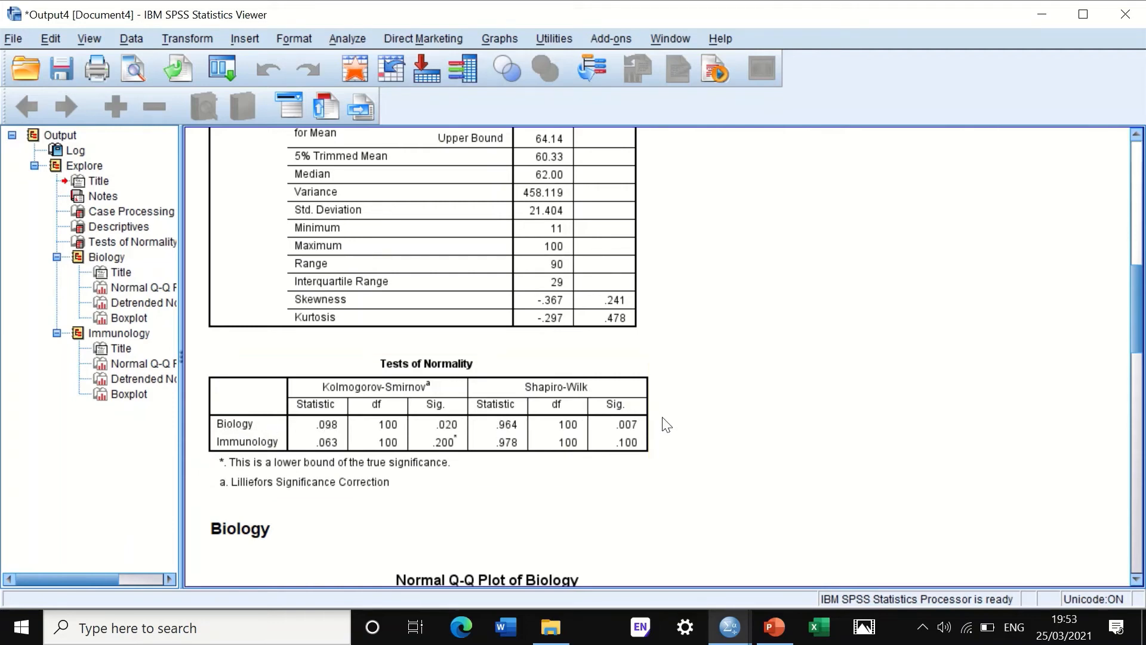
click(491, 385)
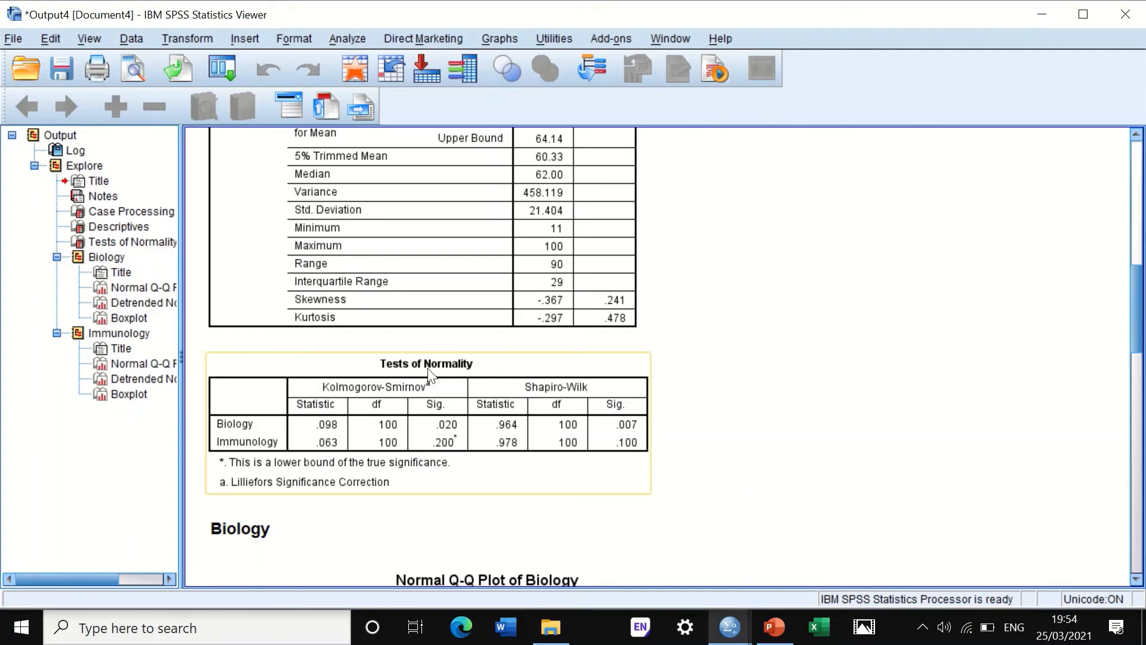
Set up a legacy one-sample Kolmogorov-Smirnov test with Biology and Immunology as test variables.
click(342, 37)
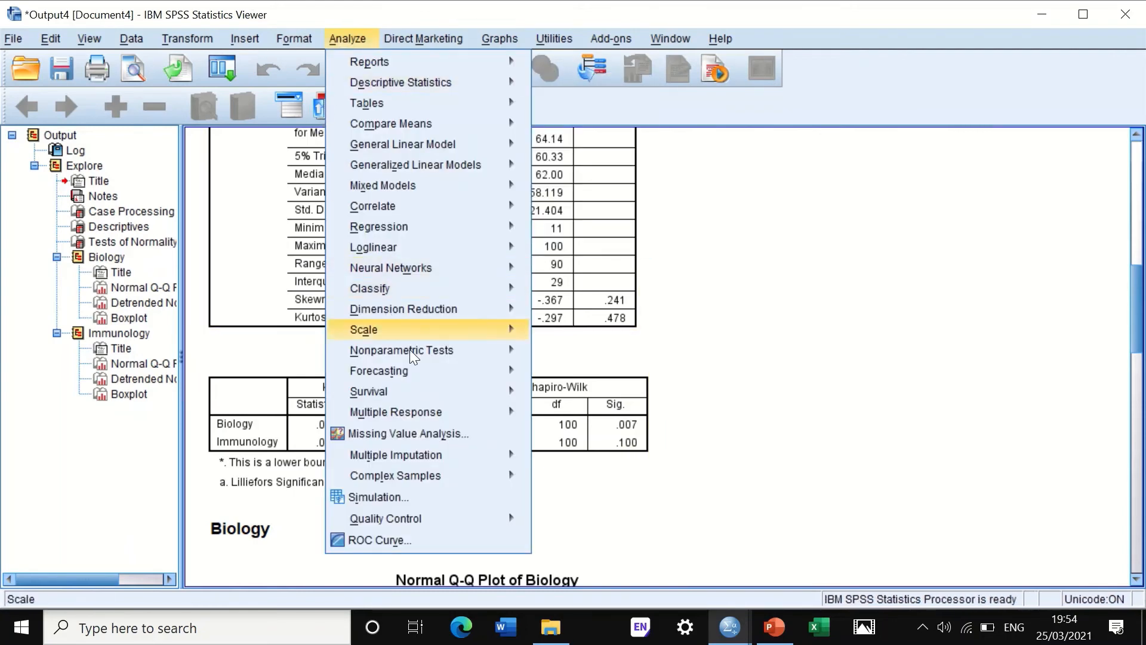
mouse_move(417, 371)
mouse_move(426, 350)
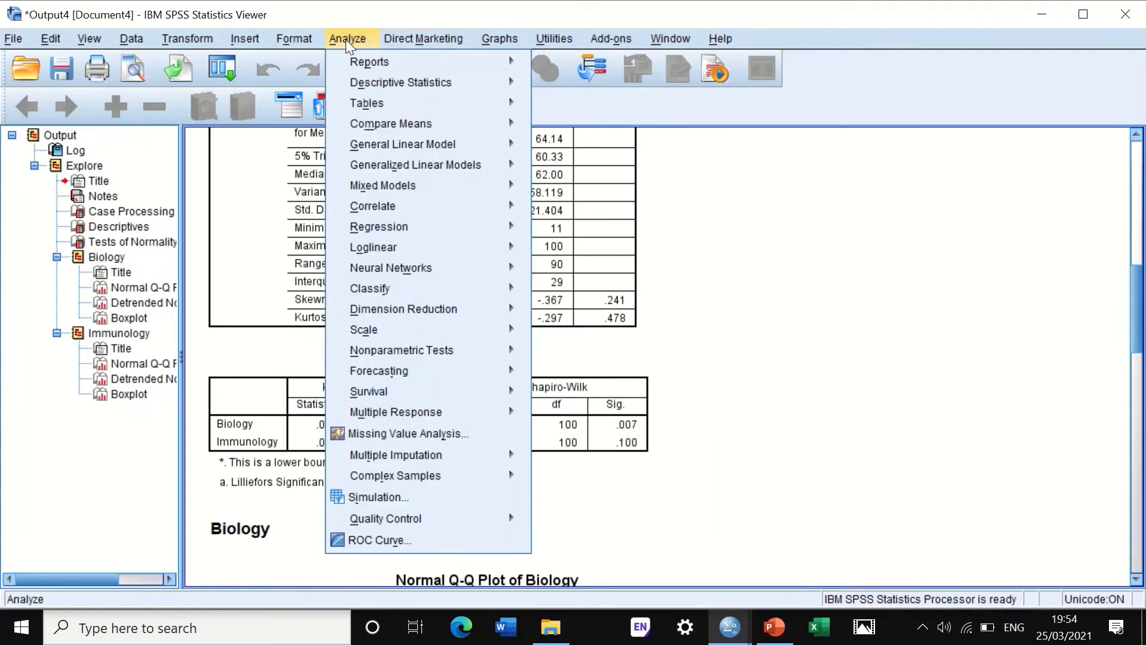
mouse_move(378, 356)
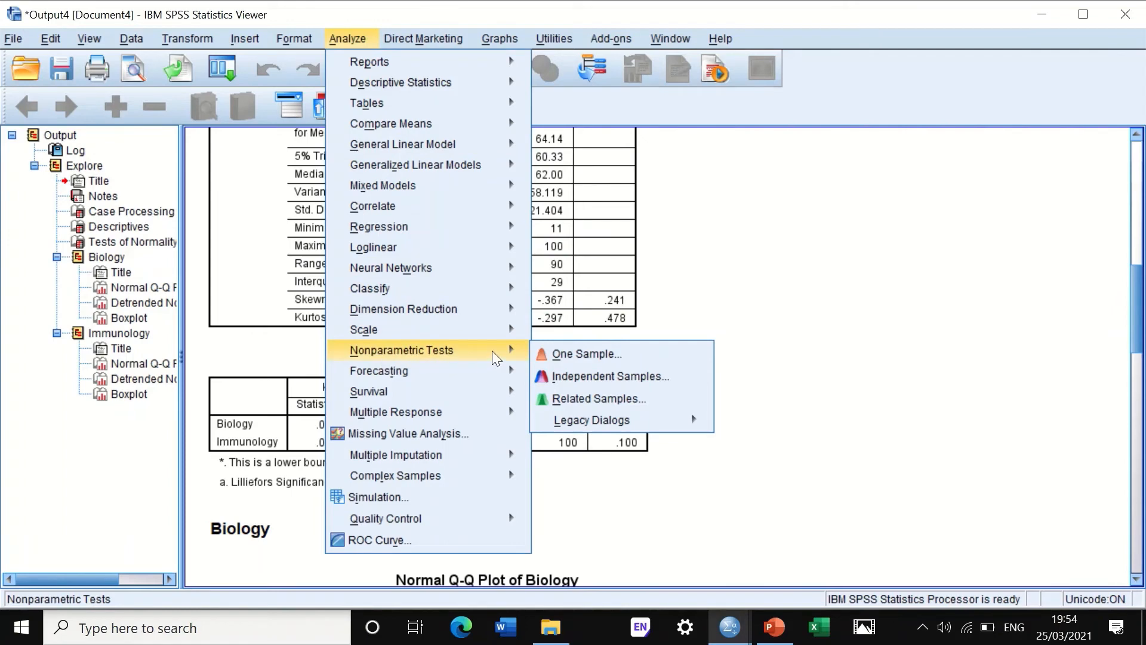
mouse_move(661, 425)
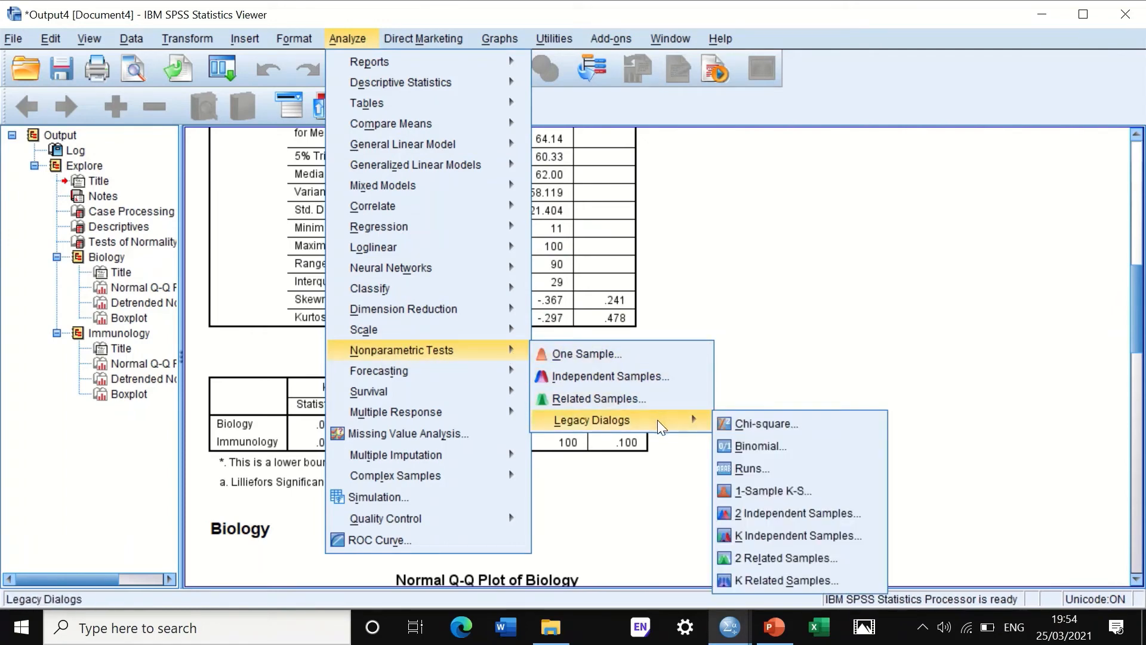
click(761, 491)
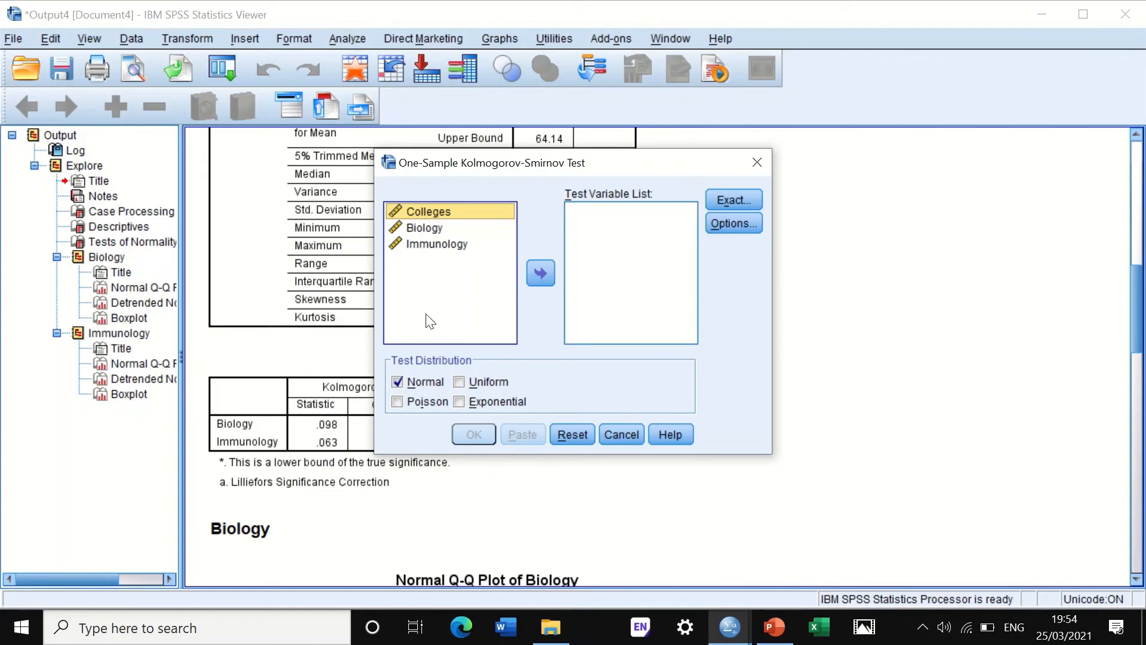
click(432, 228)
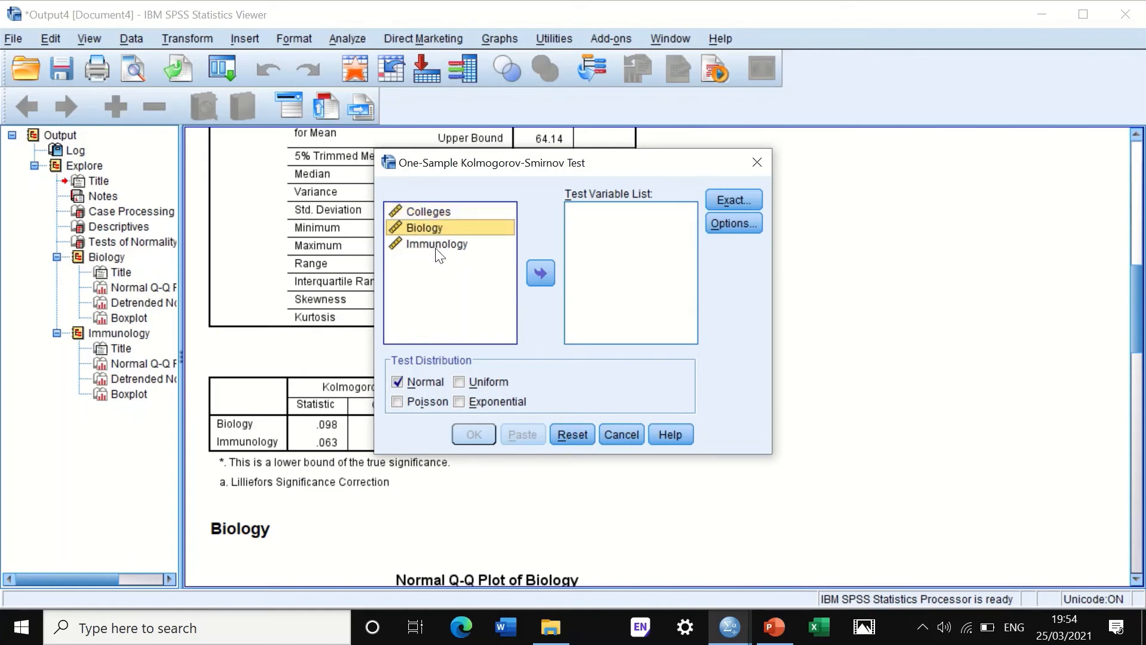
shift+click(437, 245)
click(540, 274)
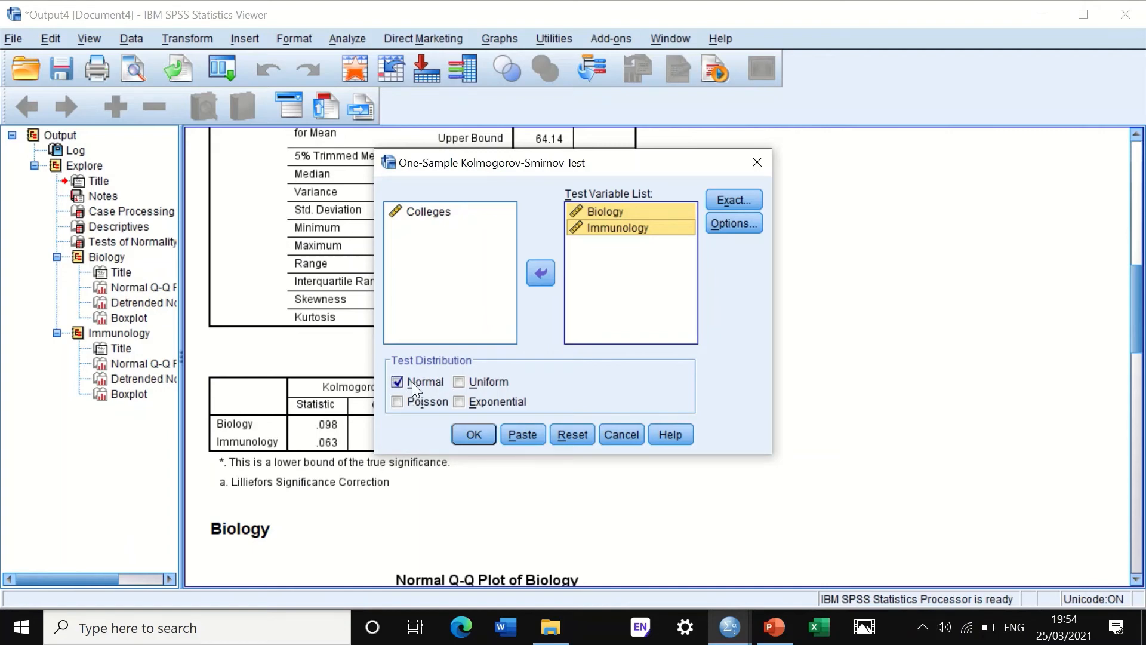
Run the test against a normal distribution with asymptotic significance only, descriptive statistics, and cases excluded test-by-test.
click(714, 198)
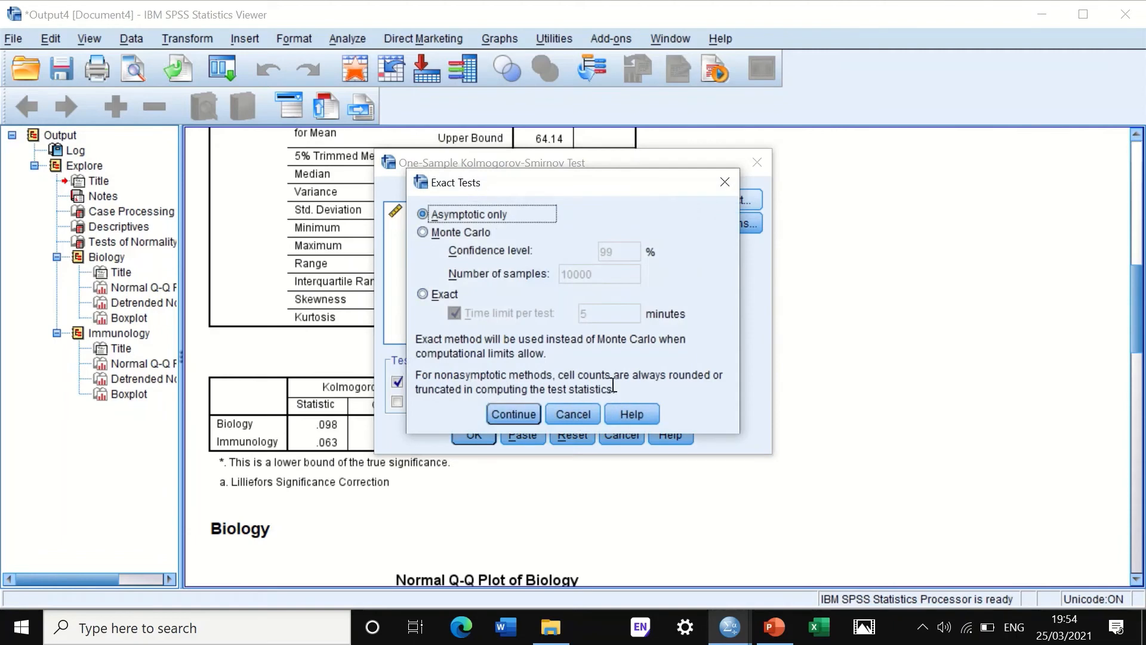
click(515, 414)
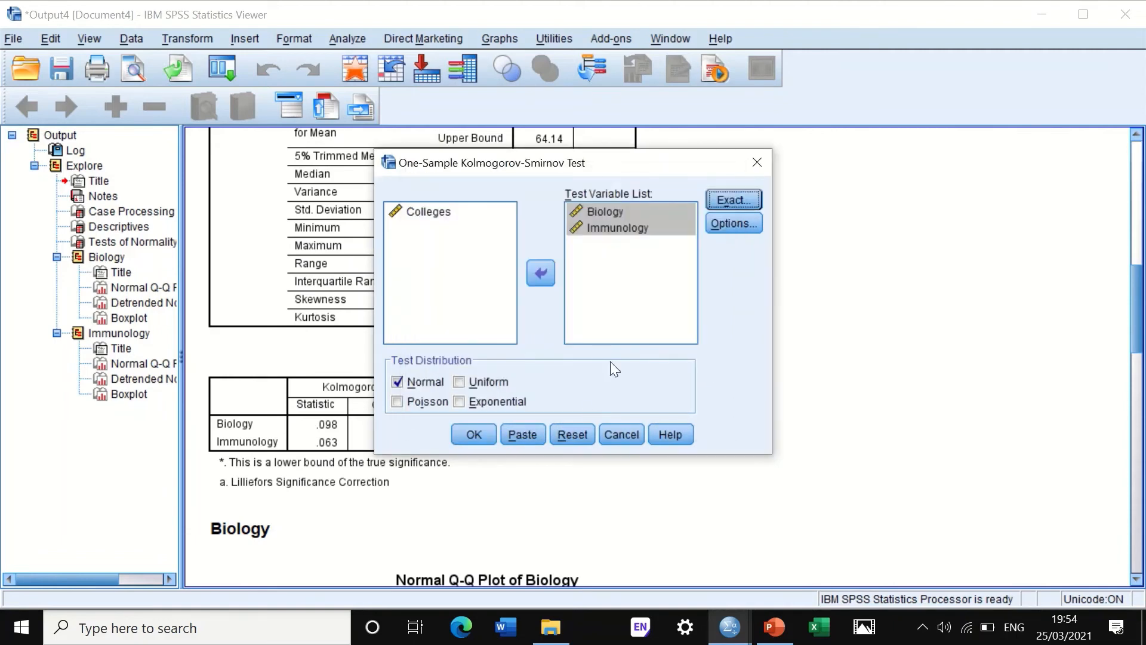
click(727, 226)
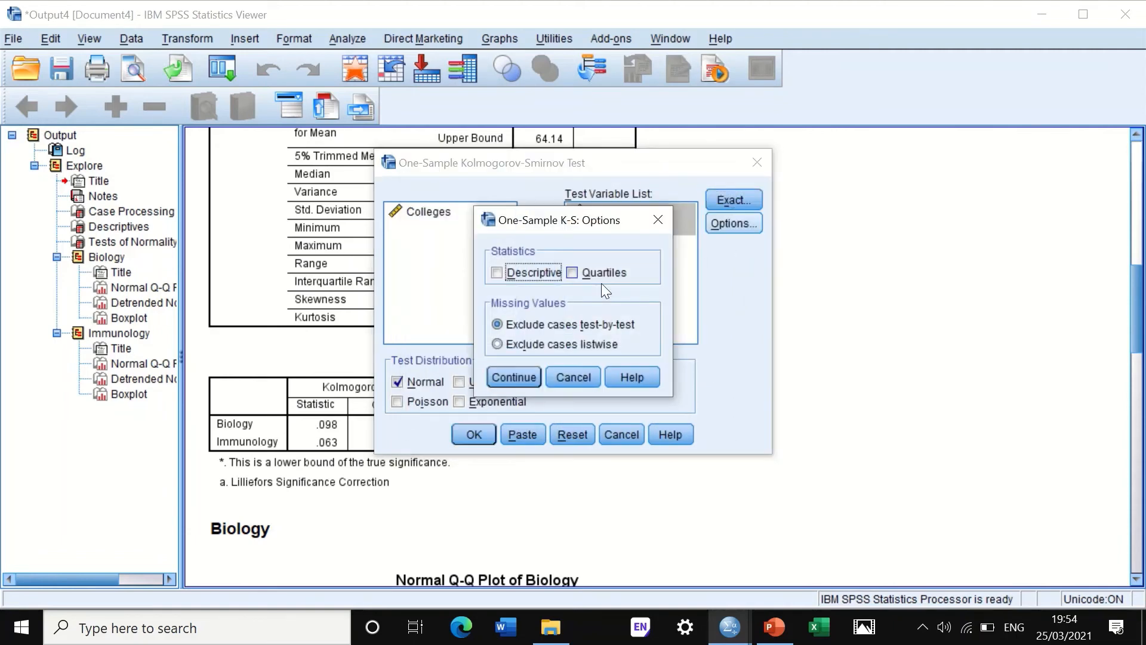
click(508, 377)
click(468, 436)
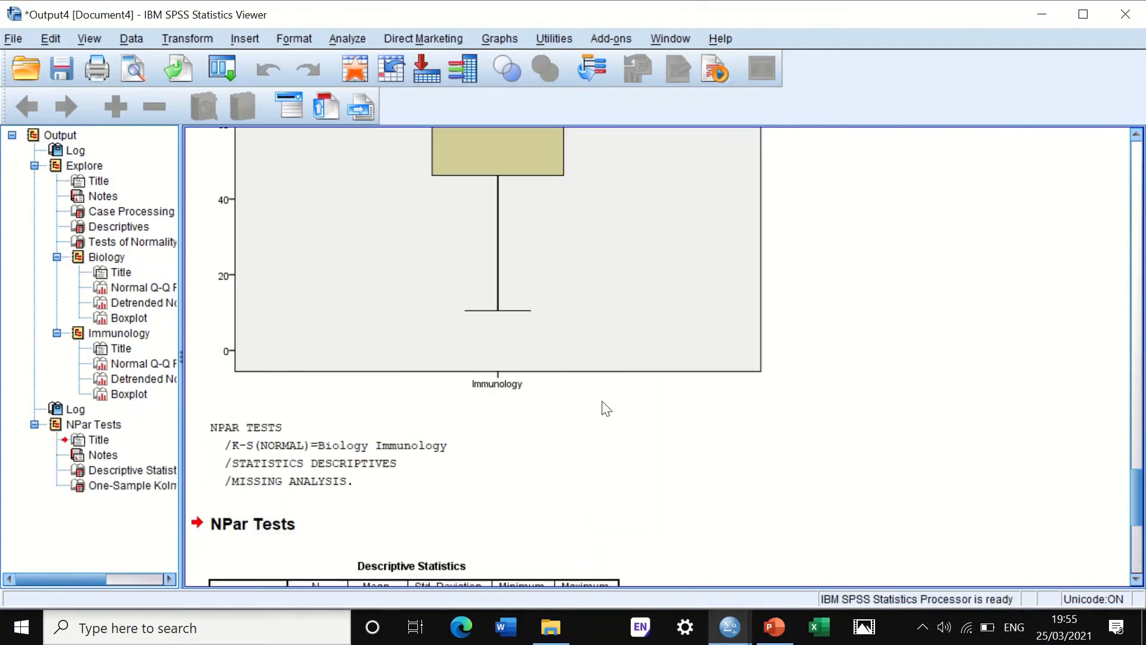
Examine the NPar Tests descriptive statistics and the One-Sample Kolmogorov-Smirnov Test table for Biology and Immunology.
click(657, 391)
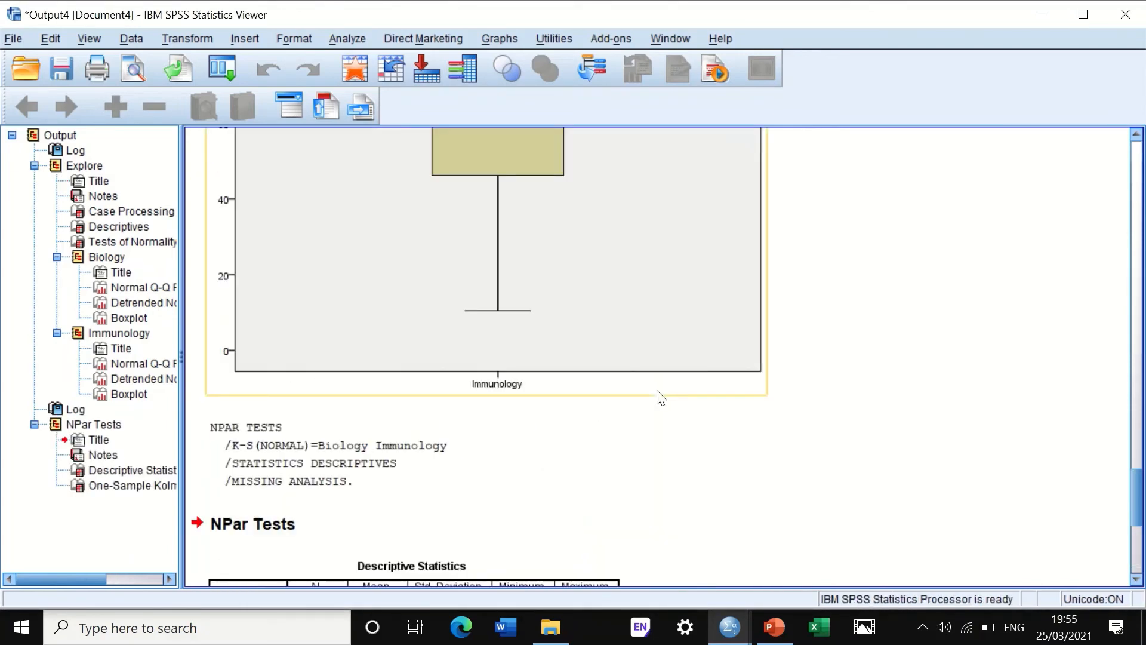
scroll(655, 394, down, 5)
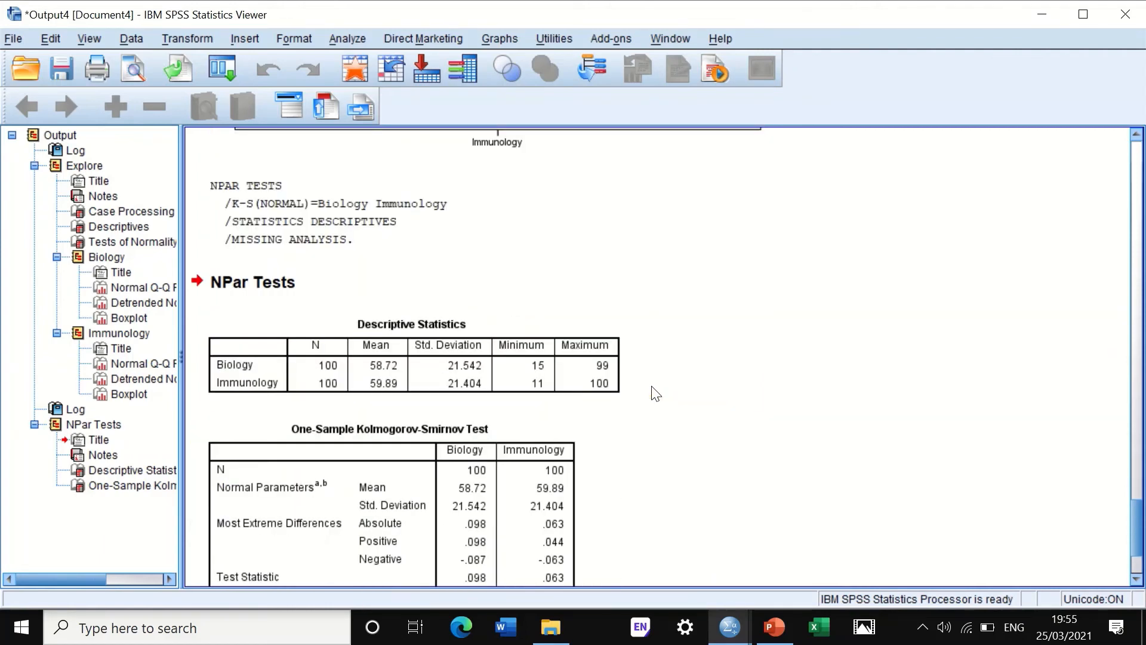
scroll(655, 394, up, 7)
scroll(656, 394, up, 5)
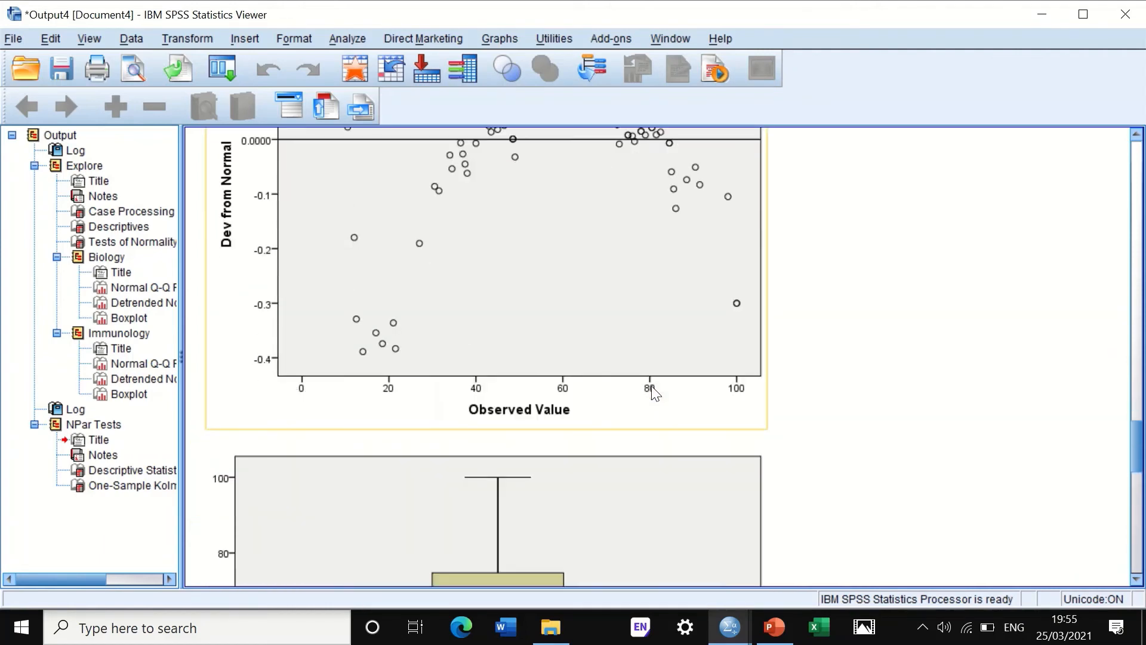
scroll(655, 394, down, 12)
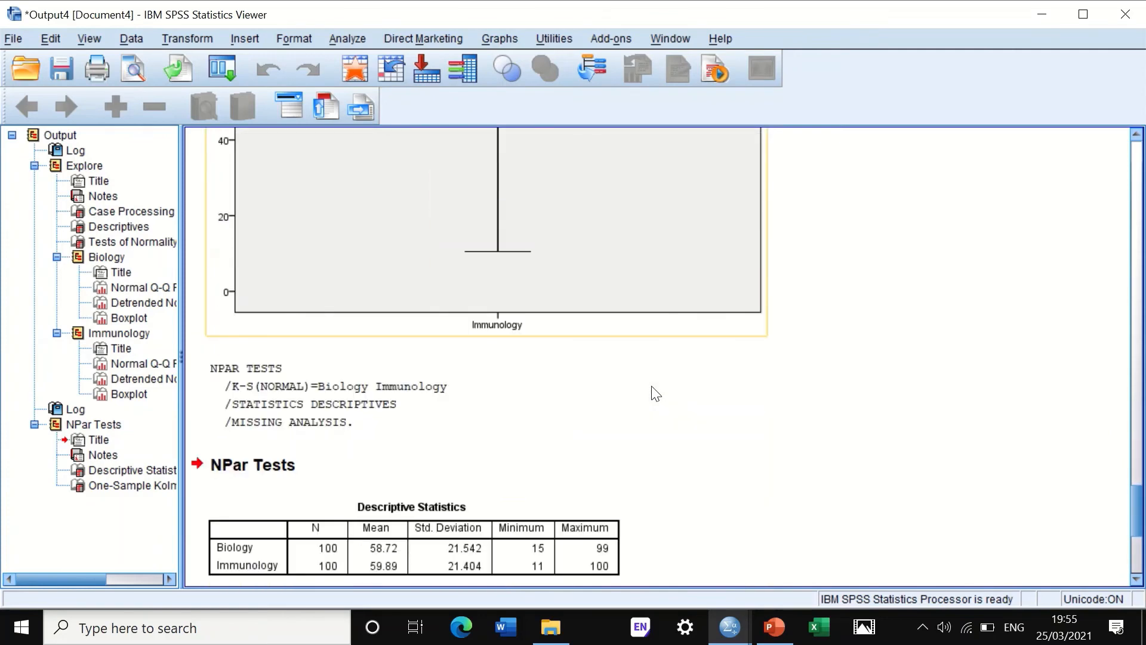
scroll(656, 394, down, 3)
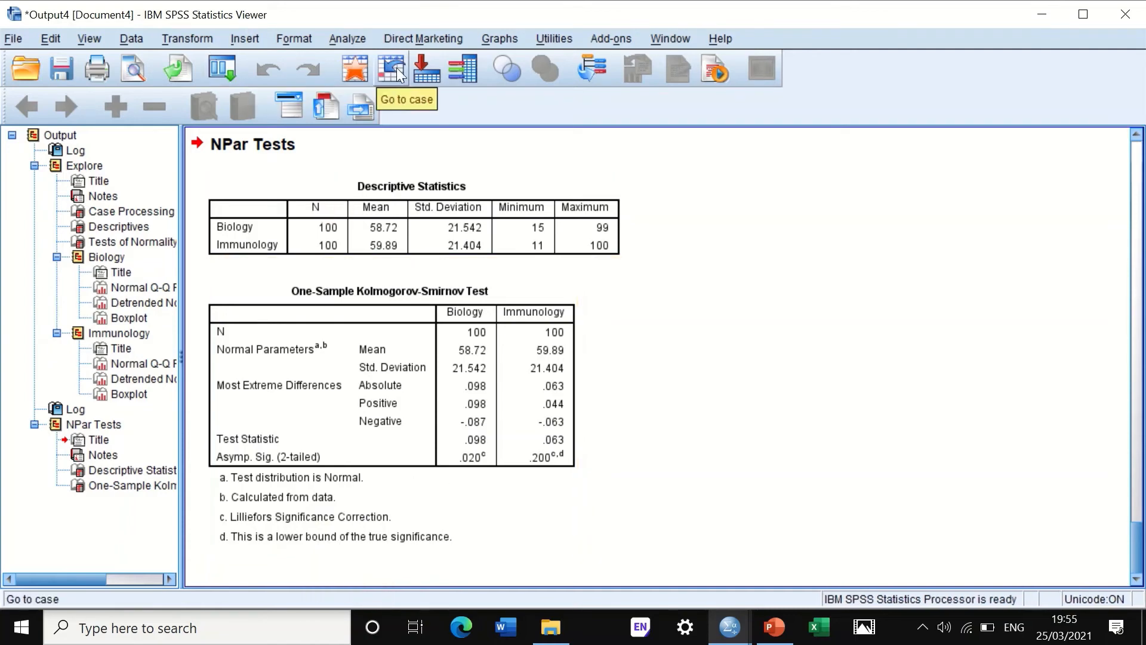
Start a One-Sample Nonparametric Tests analysis from default settings and remove Colleges from the test fields, keeping Biology and Immunology.
click(352, 40)
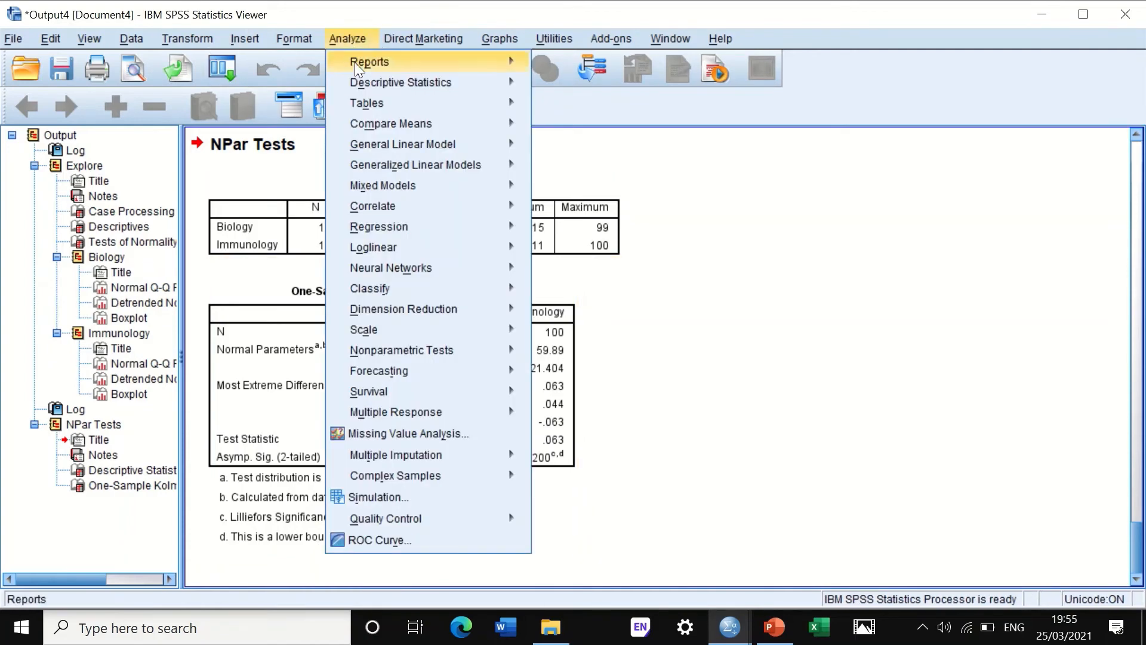
mouse_move(387, 360)
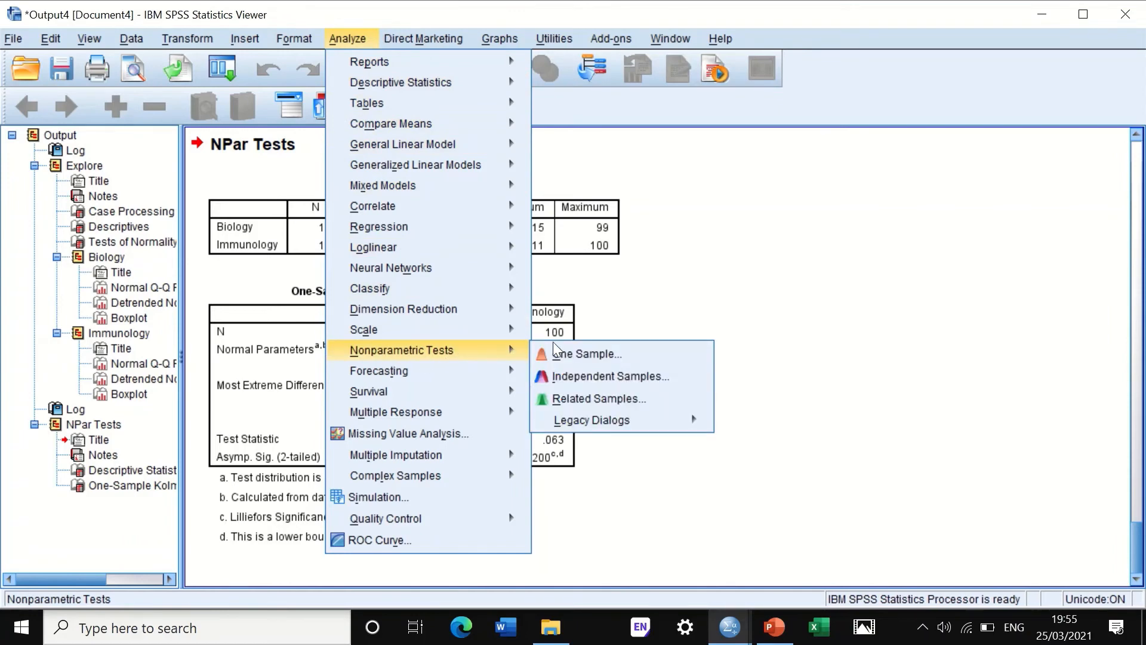
click(607, 357)
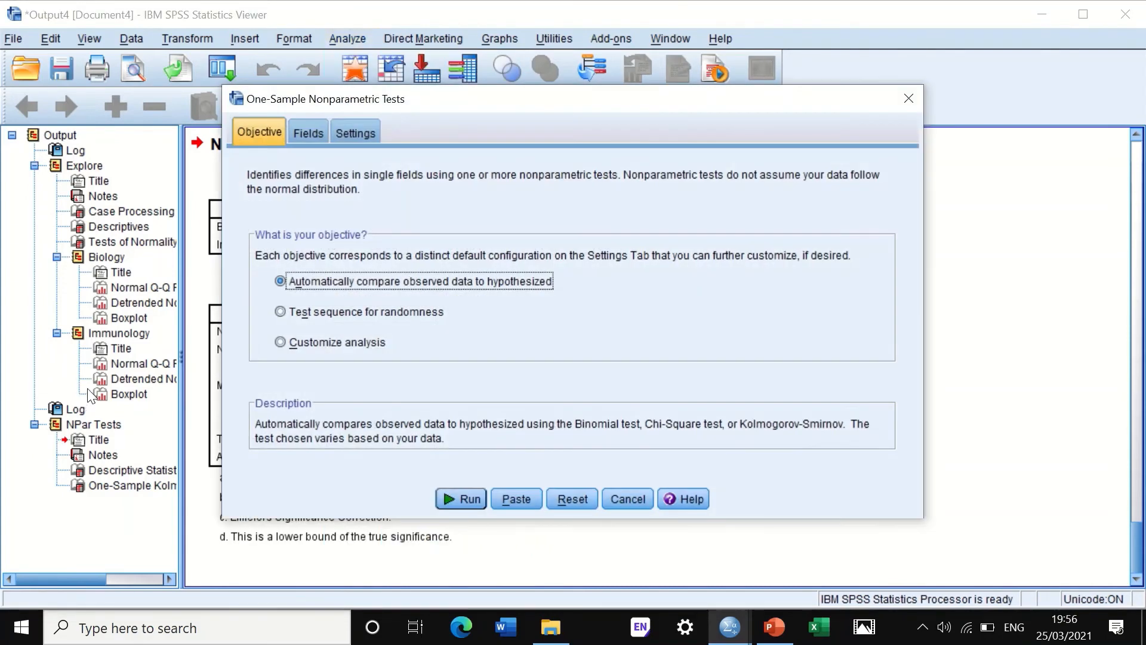
click(574, 498)
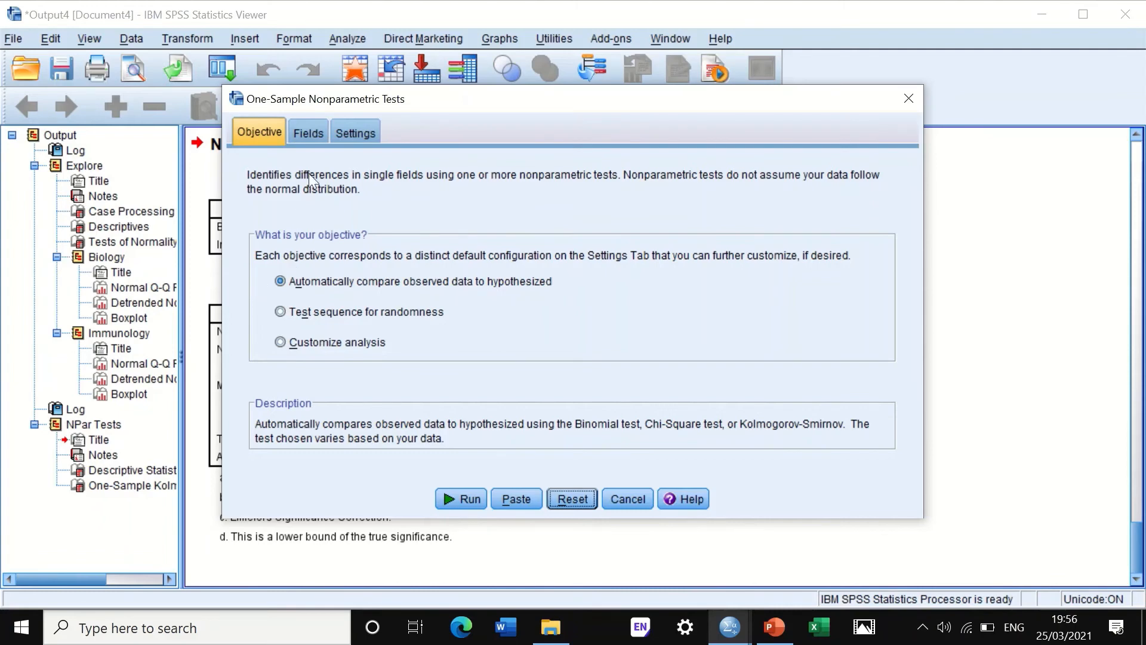
click(311, 133)
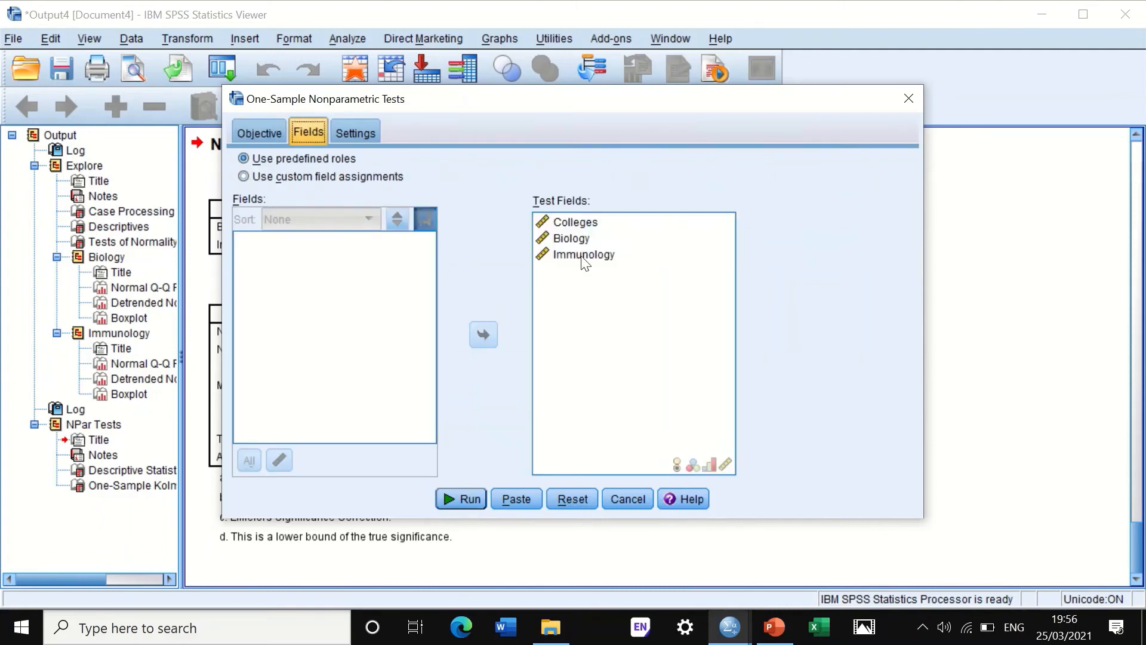
click(590, 222)
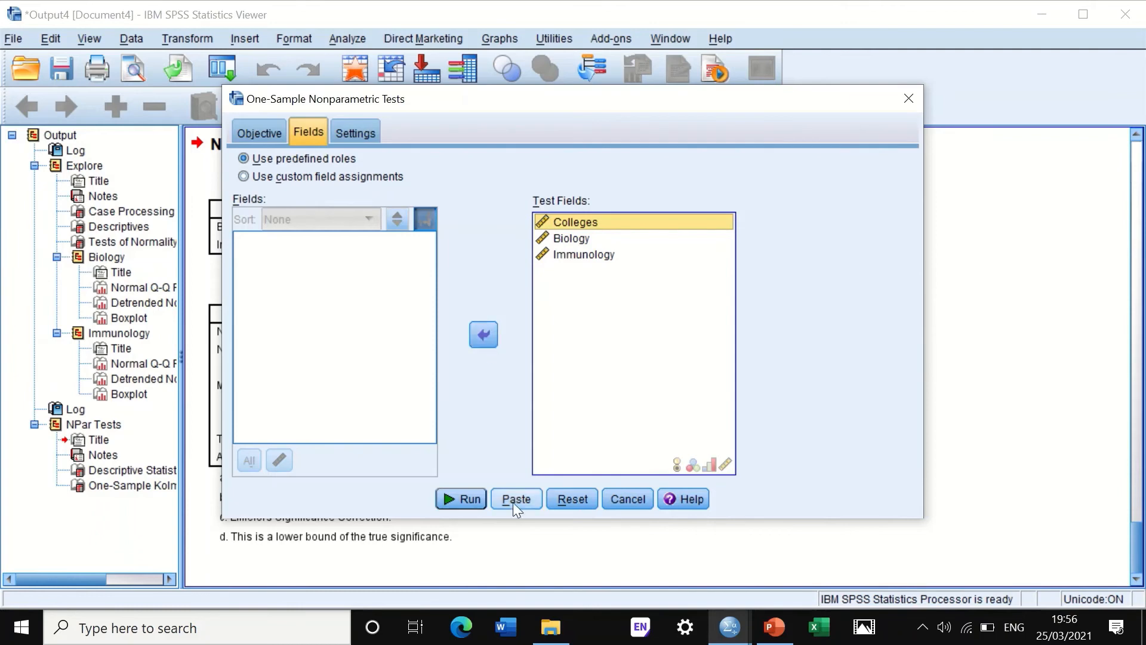
click(563, 492)
click(556, 222)
click(484, 336)
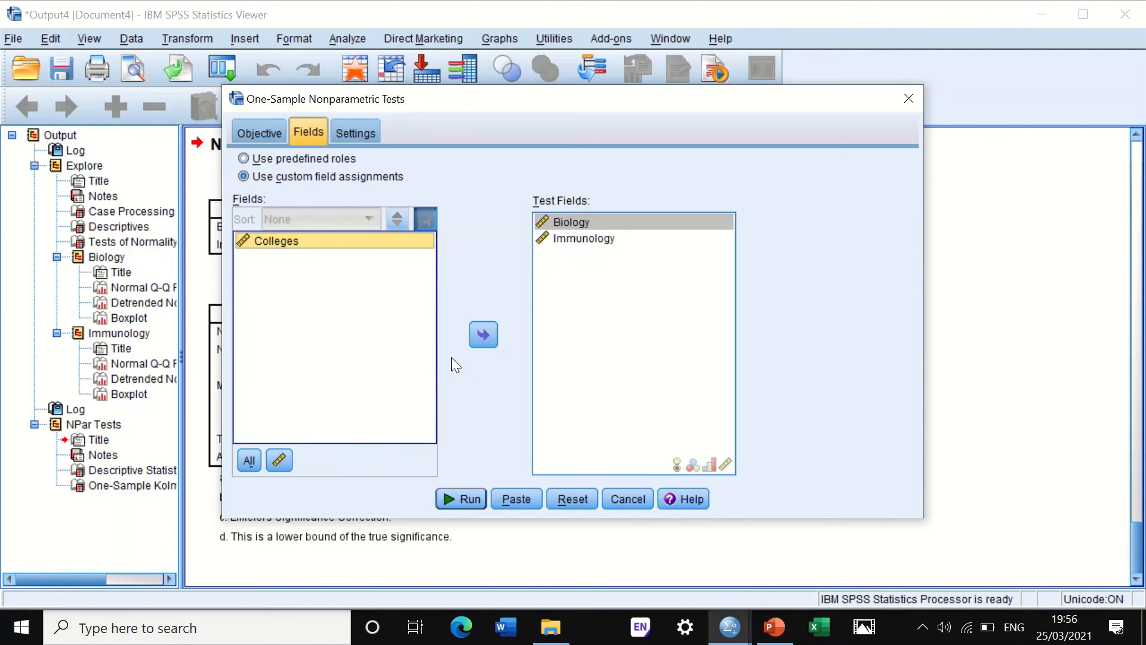
Customize the tests to only Kolmogorov-Smirnov against a normal distribution using sample data, and run the analysis.
click(355, 134)
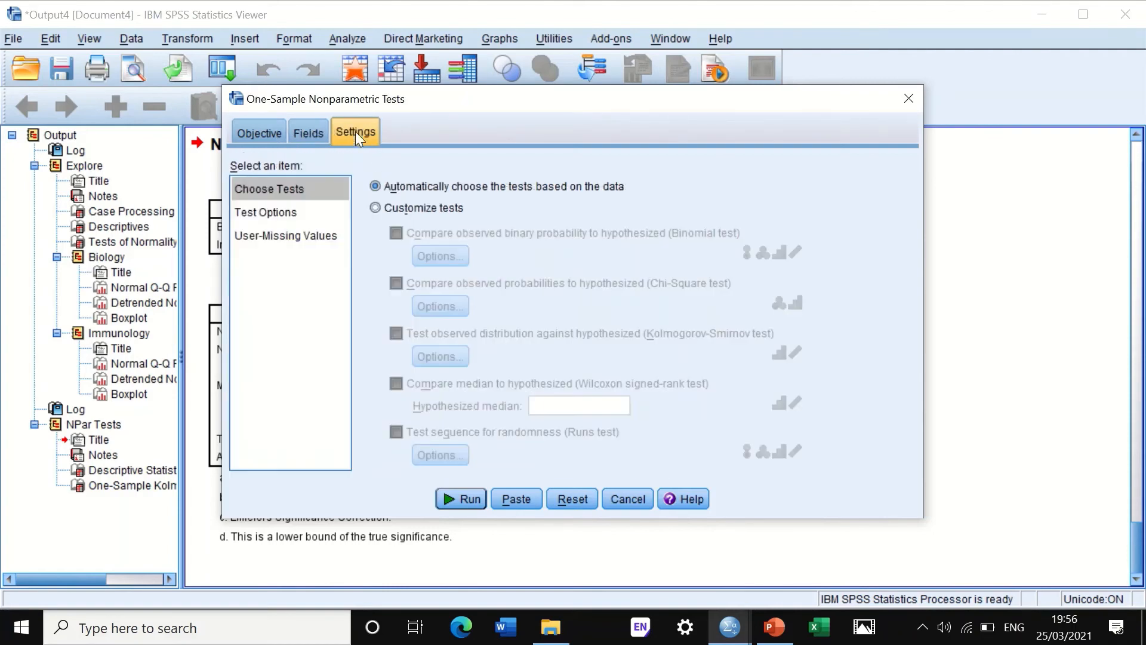
click(414, 207)
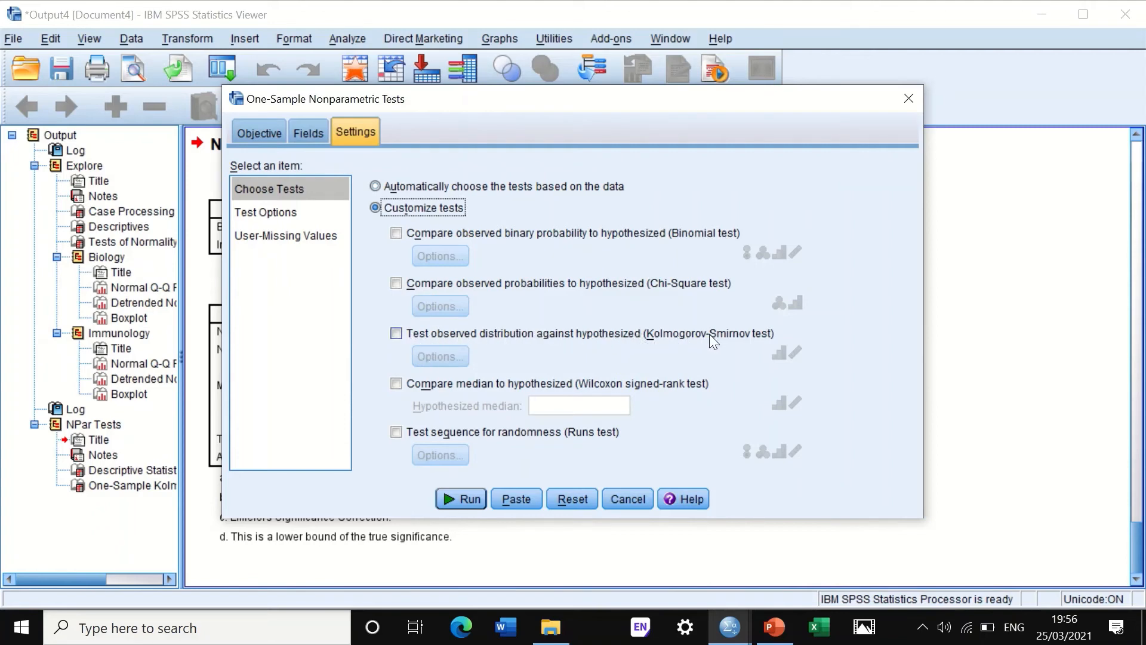
click(396, 333)
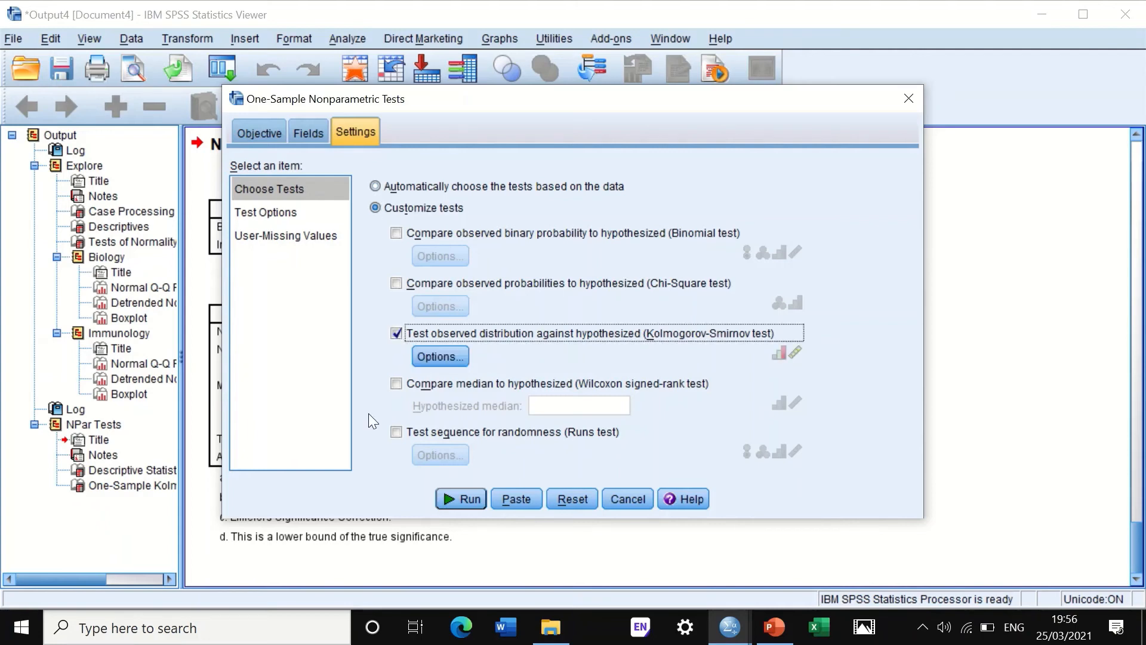
click(441, 357)
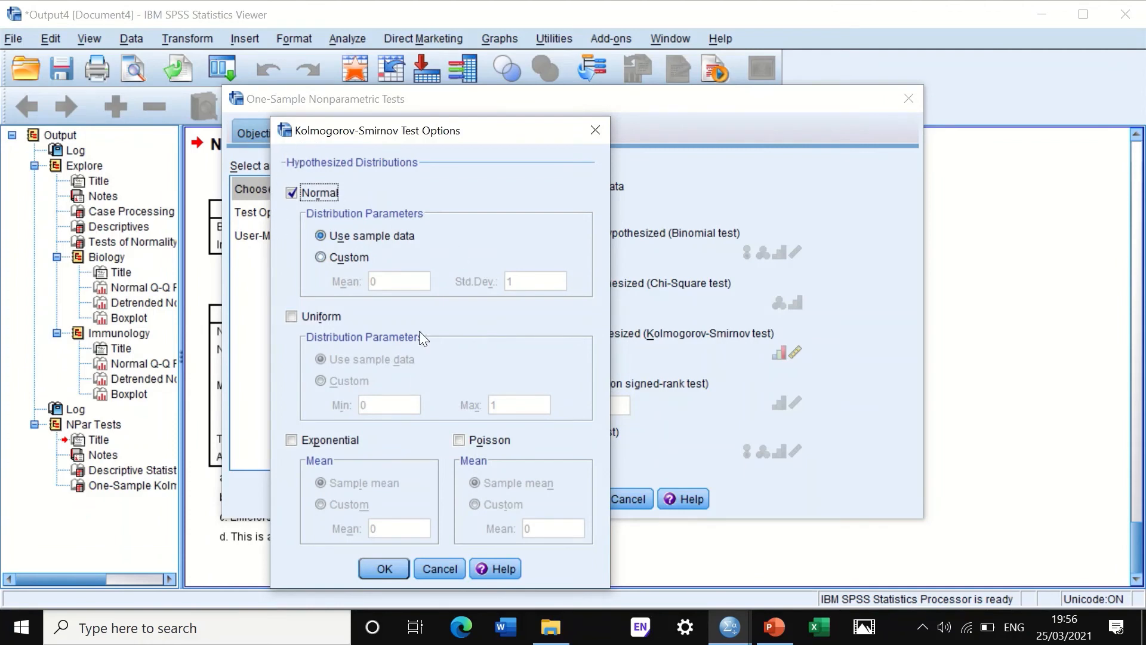
click(378, 564)
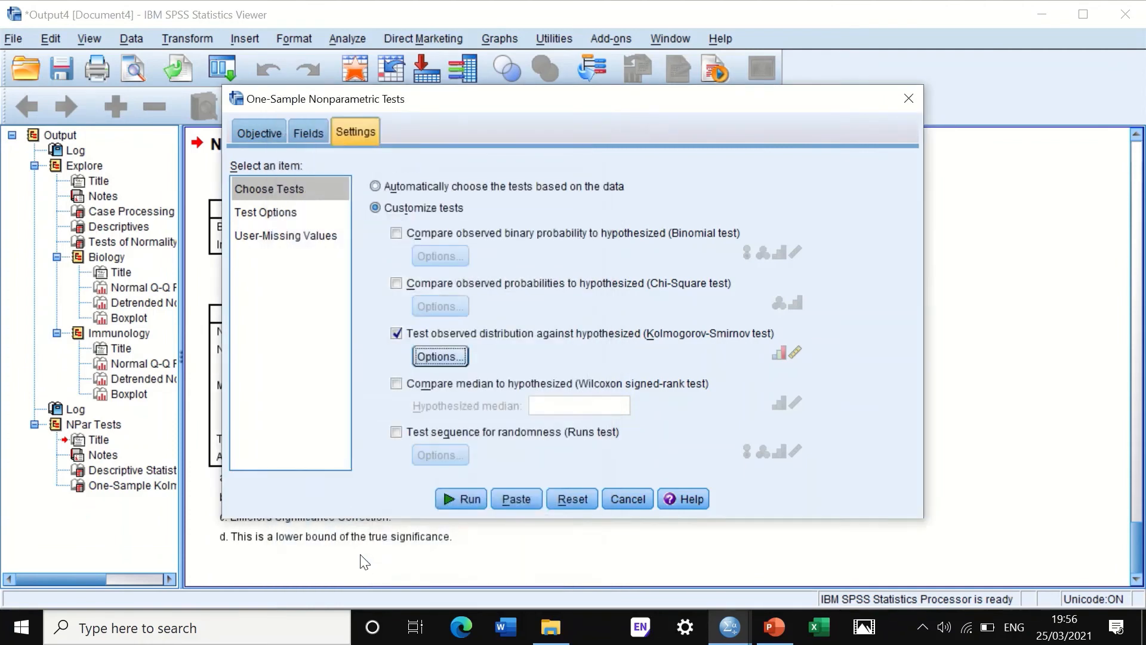
click(459, 500)
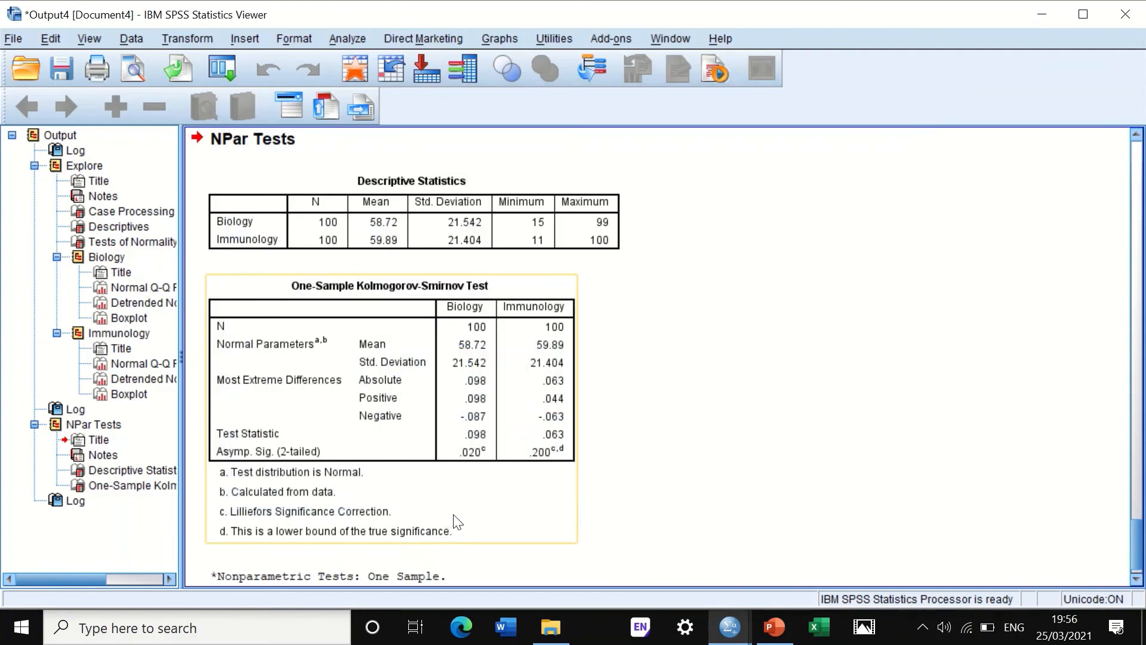
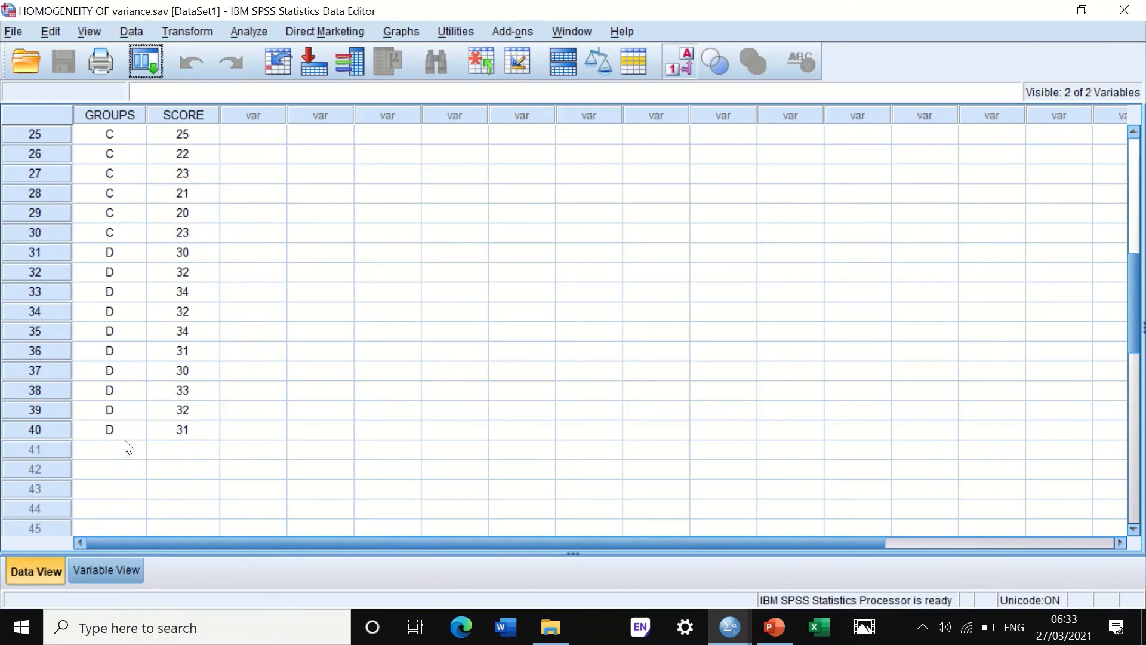
Review the GROUPS and SCORE data across all cases of groups A to D.
scroll(167, 376, up, 8)
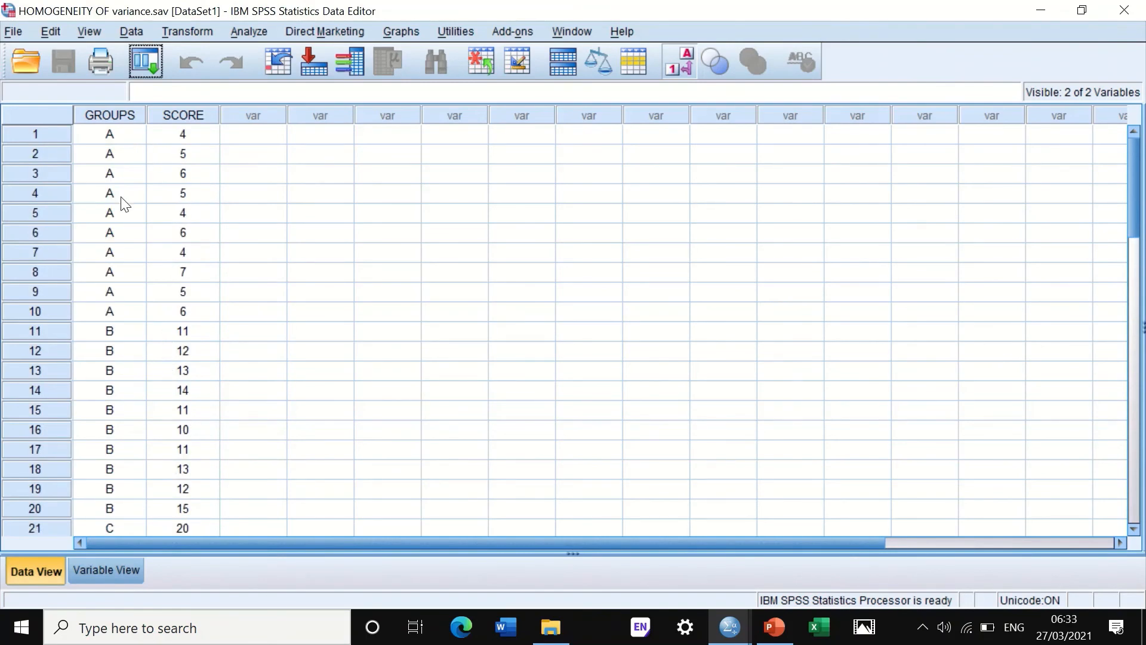
scroll(108, 262, down, 11)
scroll(80, 392, up, 11)
scroll(108, 382, down, 9)
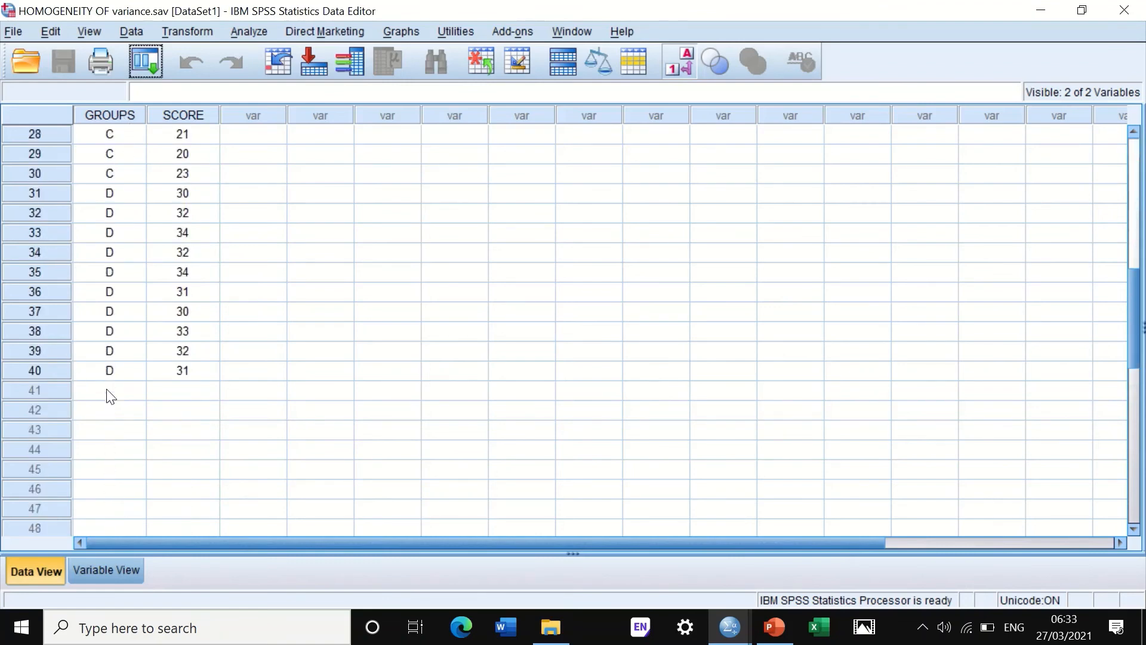
scroll(108, 391, up, 9)
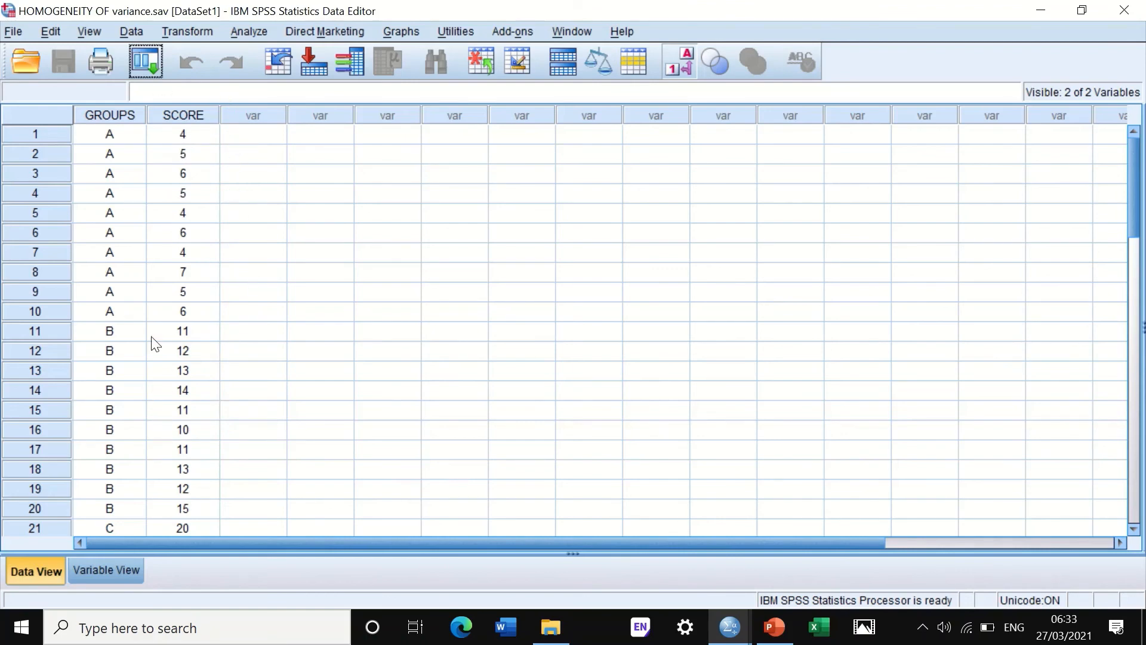
scroll(144, 476, down, 3)
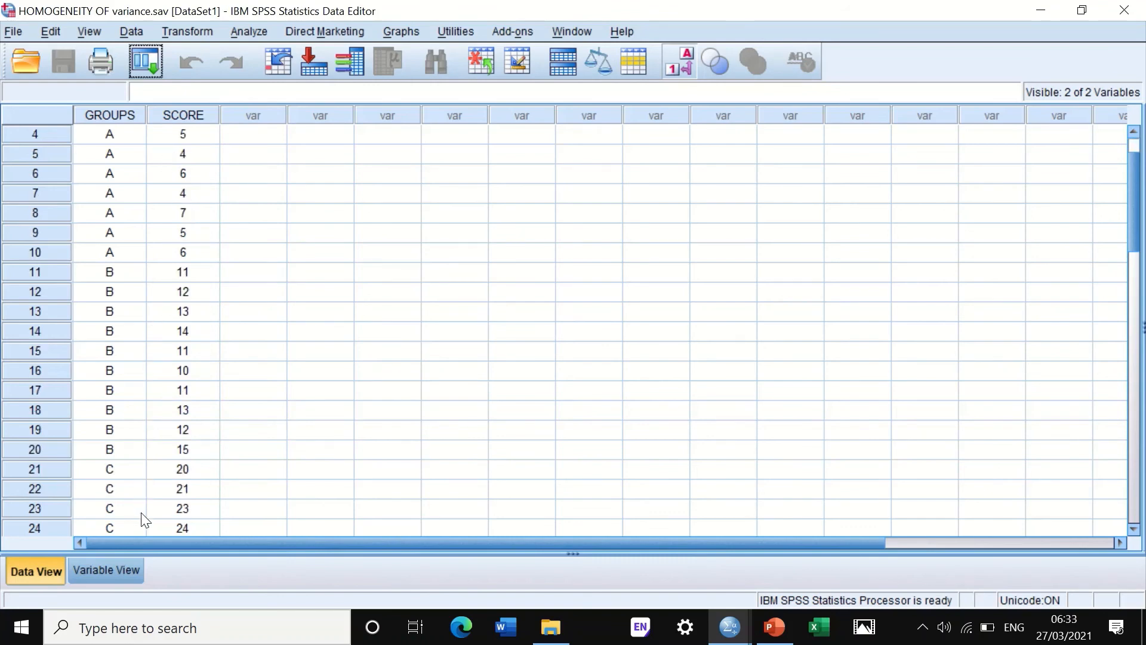
scroll(127, 420, up, 3)
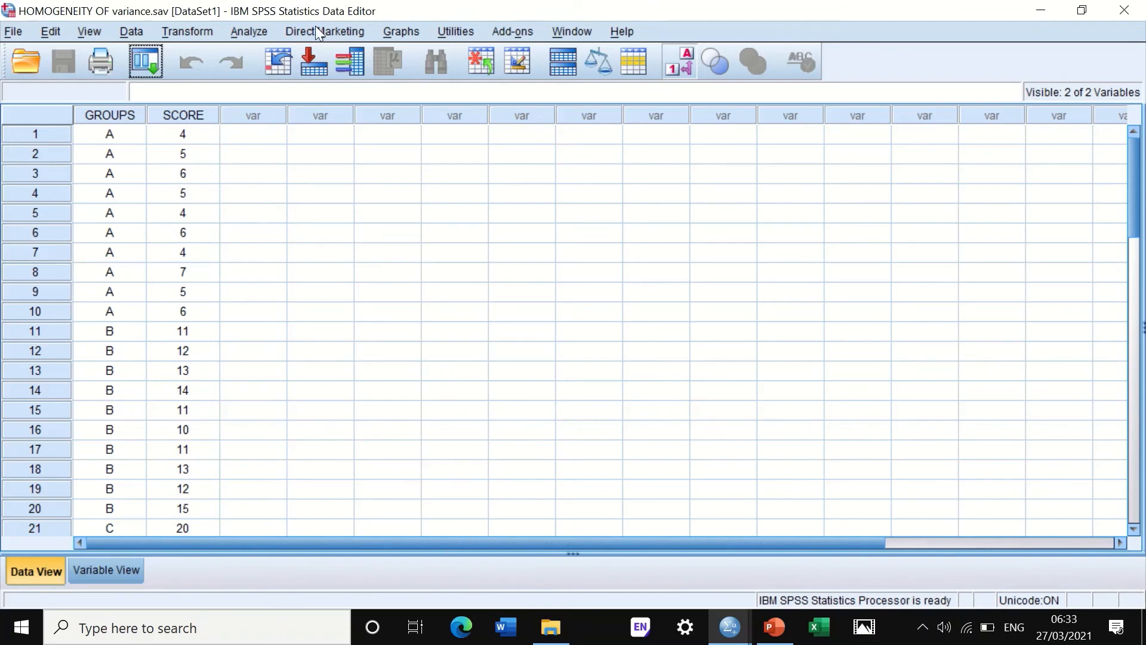
Set up a legacy overlay scatterplot pairing SCORE as the Y variable with GROUPS as the X variable.
click(401, 29)
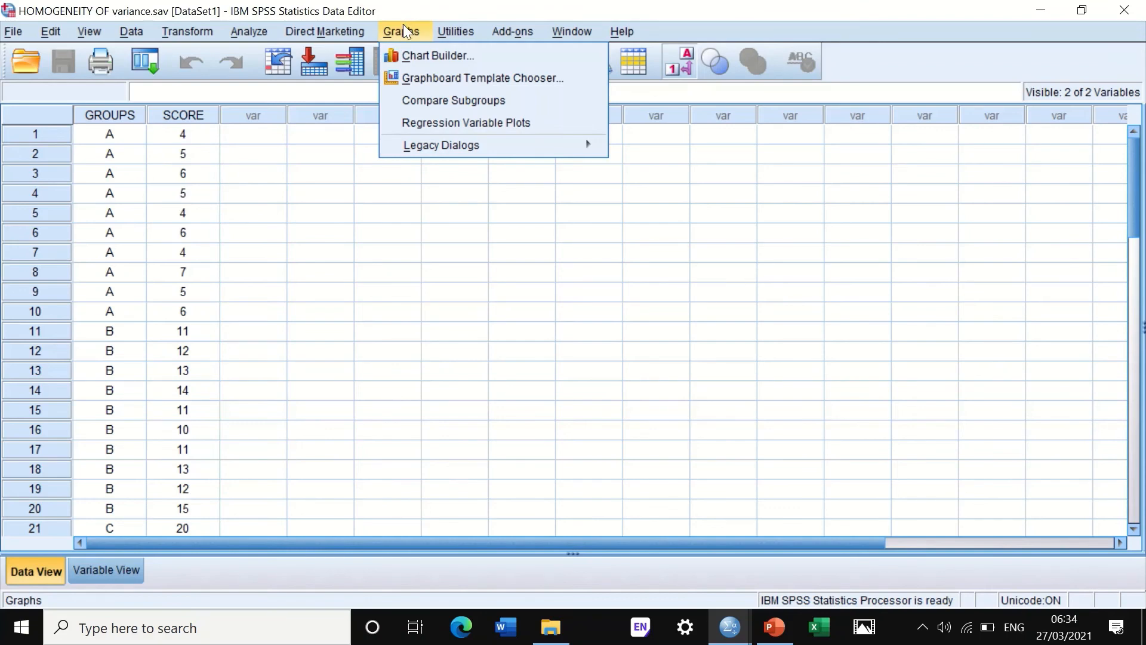
mouse_move(433, 153)
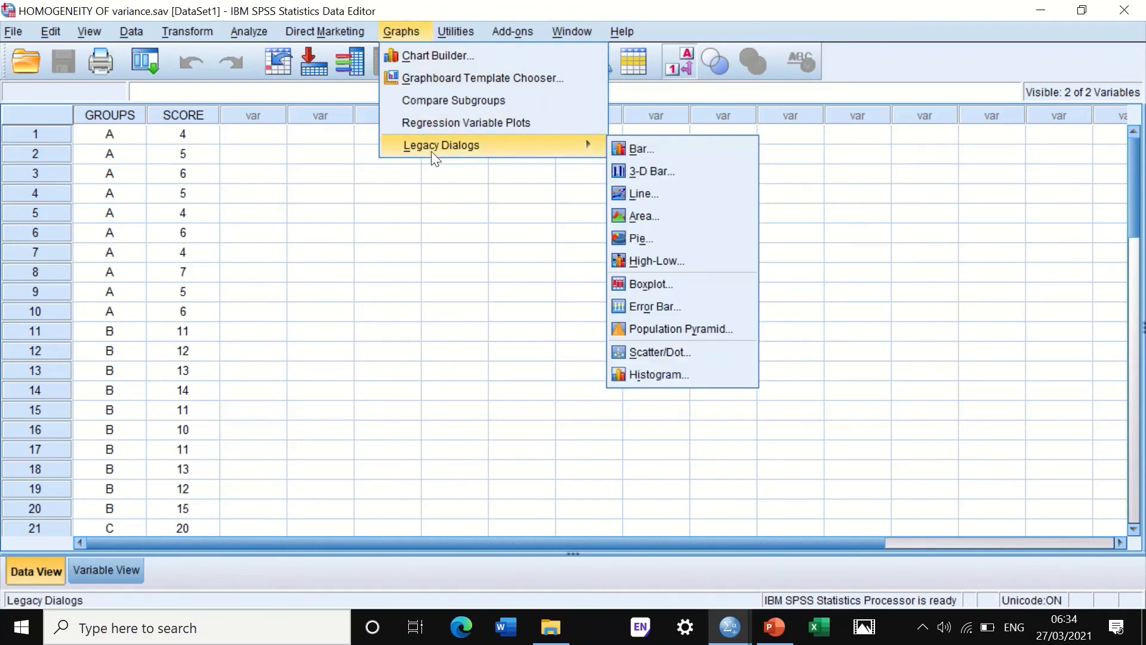
click(656, 357)
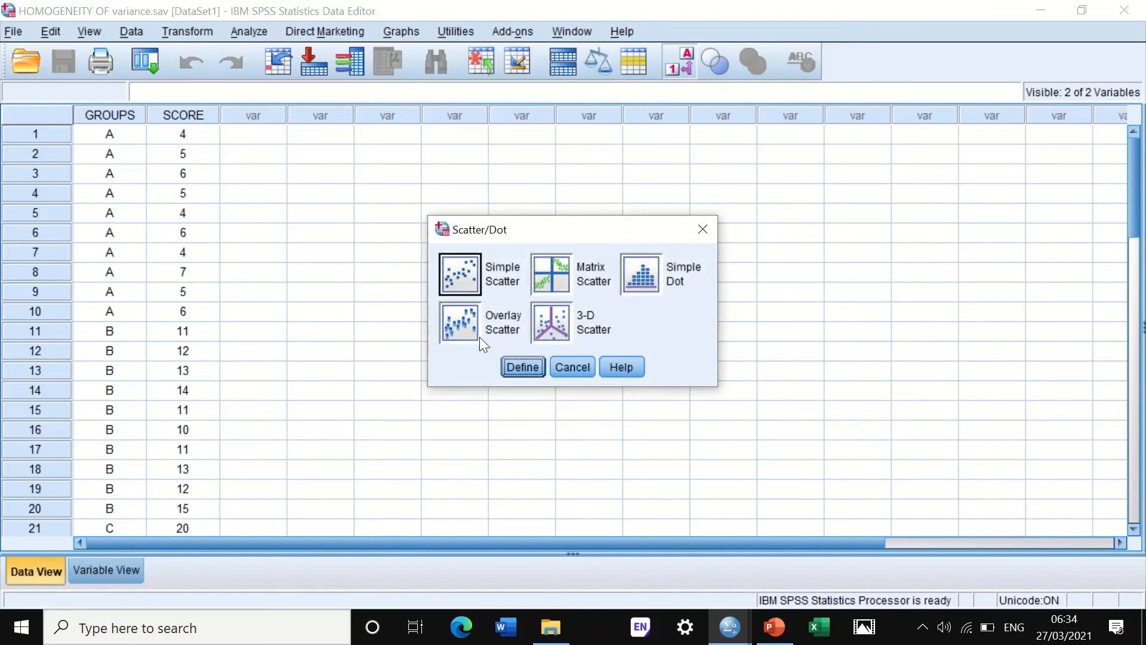
click(464, 325)
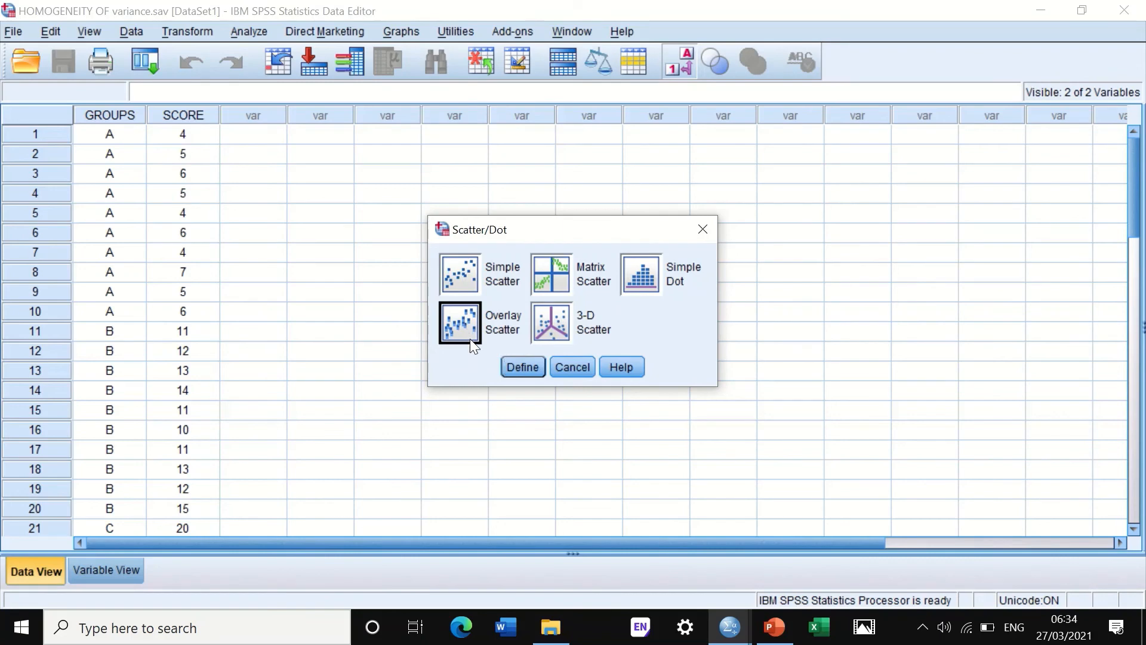
click(514, 366)
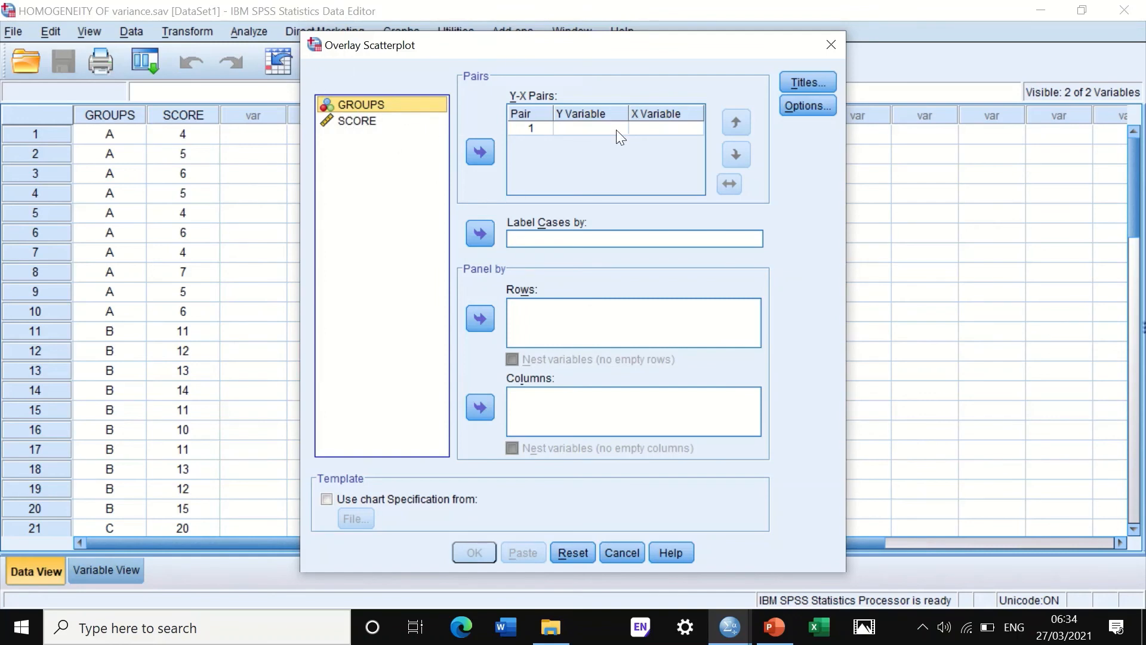
click(370, 122)
click(476, 154)
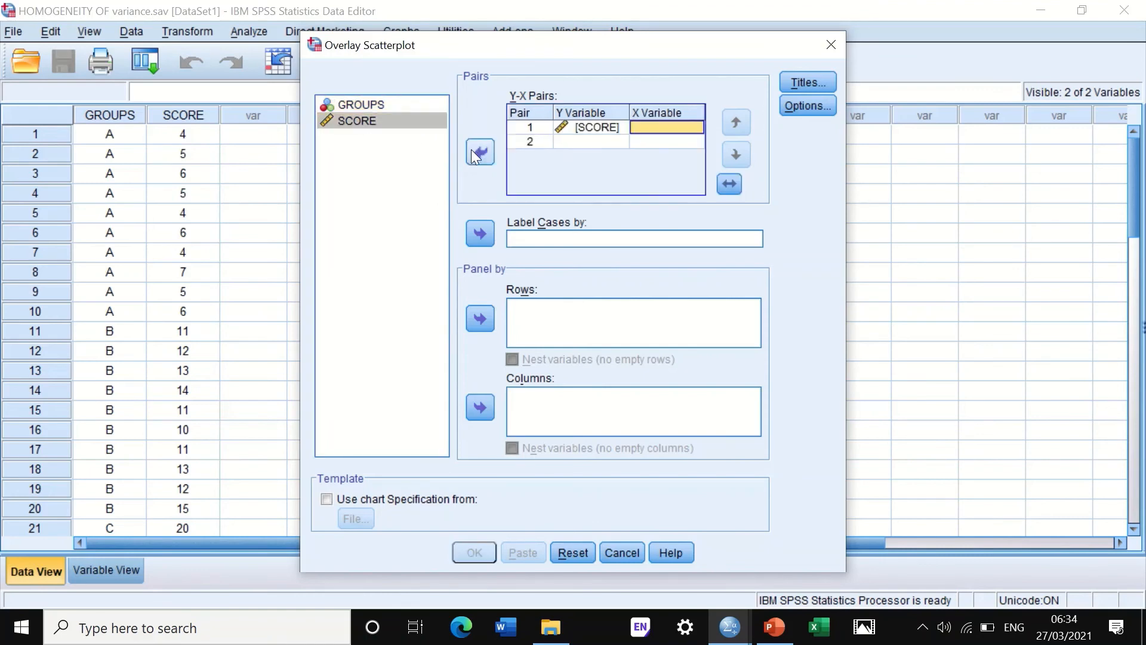
click(364, 104)
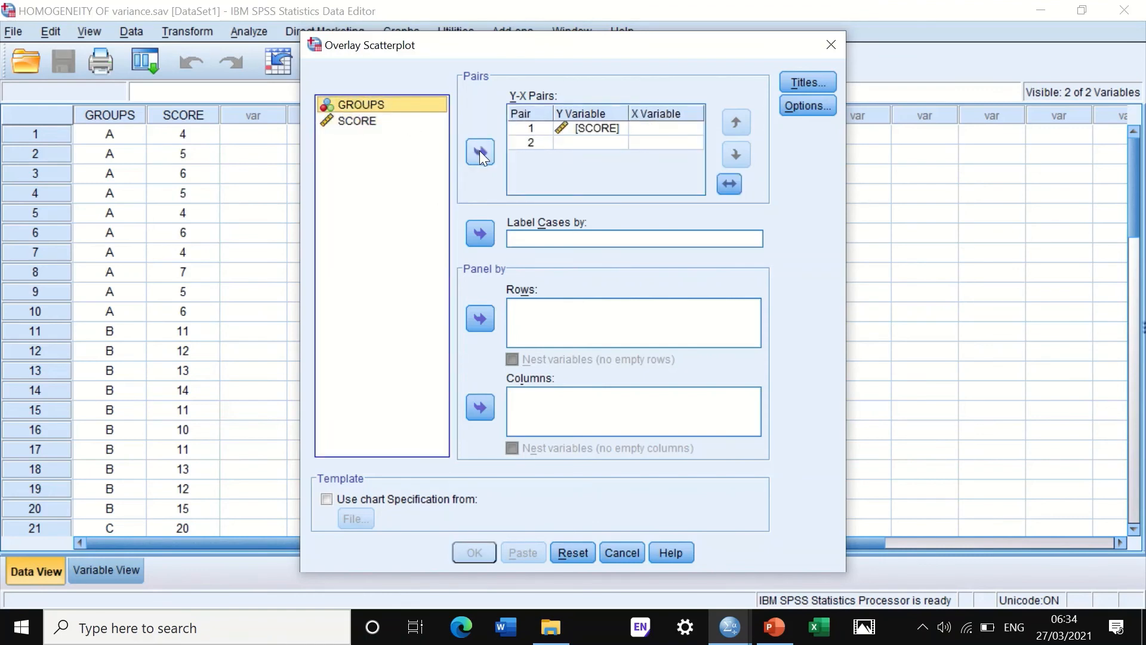
click(479, 152)
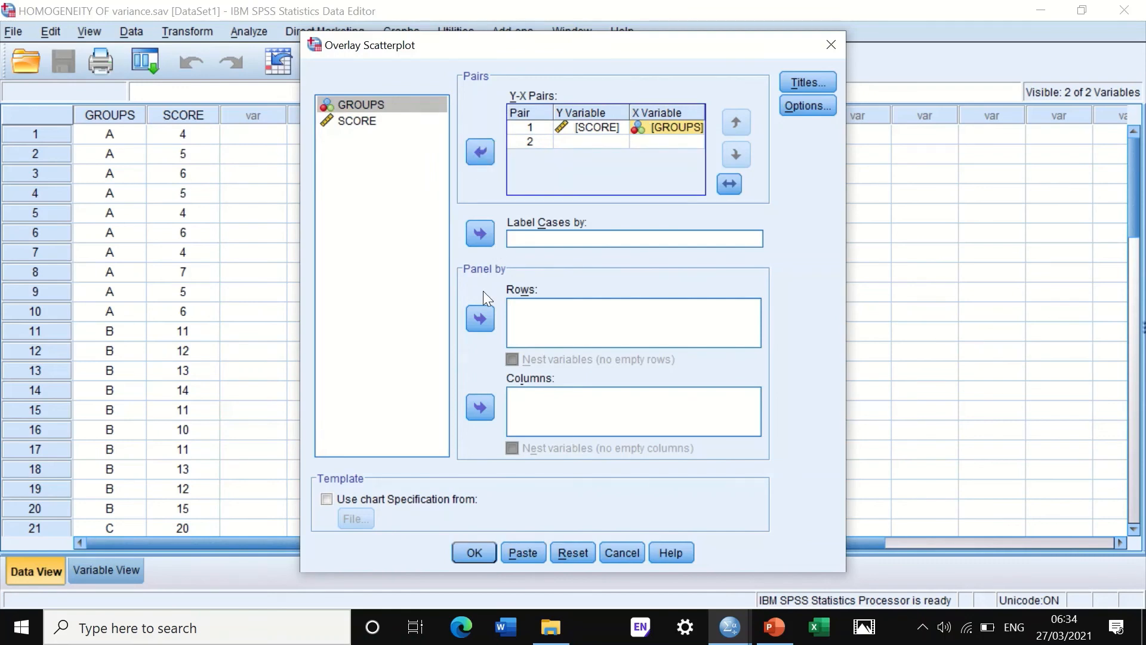
Check the plot's title and missing-value settings without changing them, and generate the overlay scatterplot.
click(795, 82)
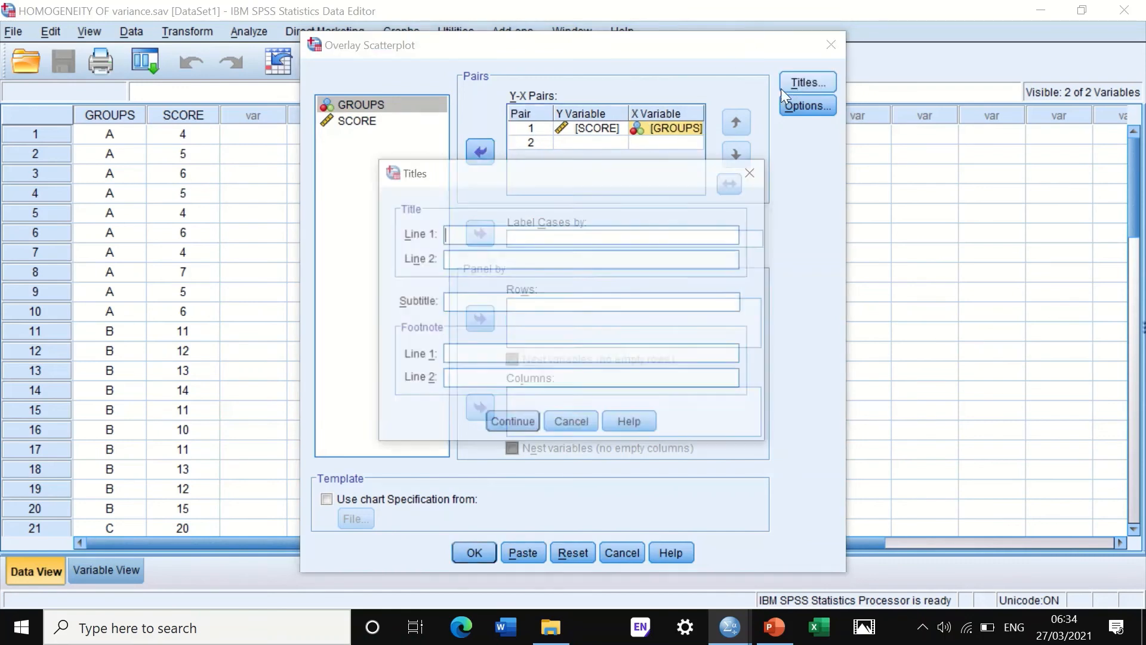
click(754, 173)
click(818, 105)
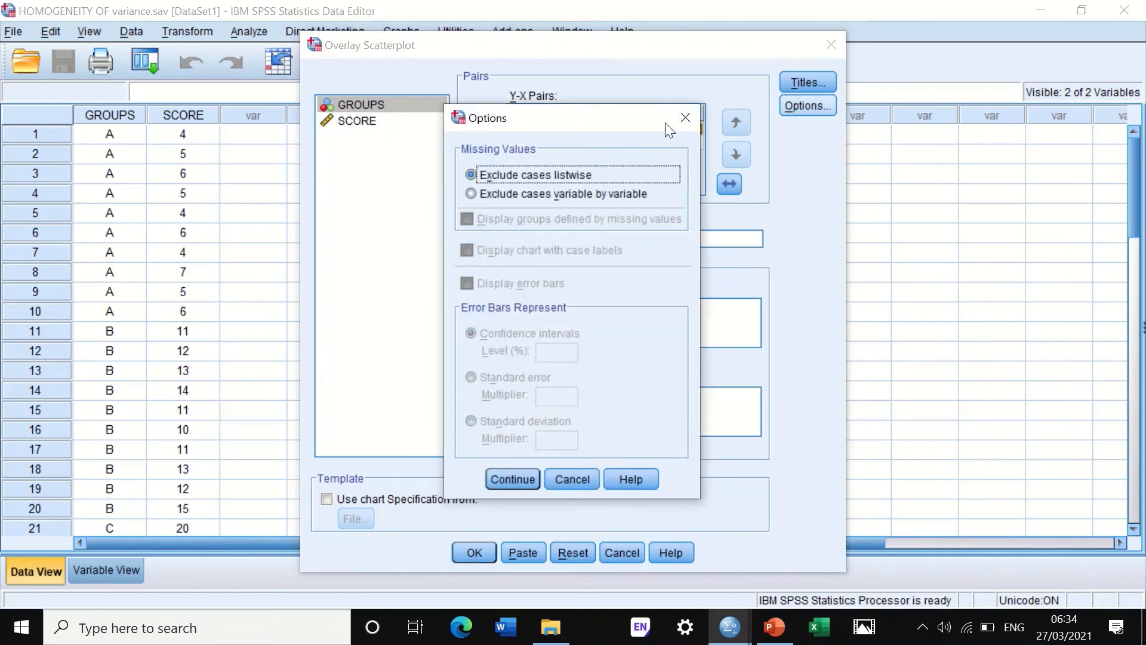
click(684, 118)
click(480, 554)
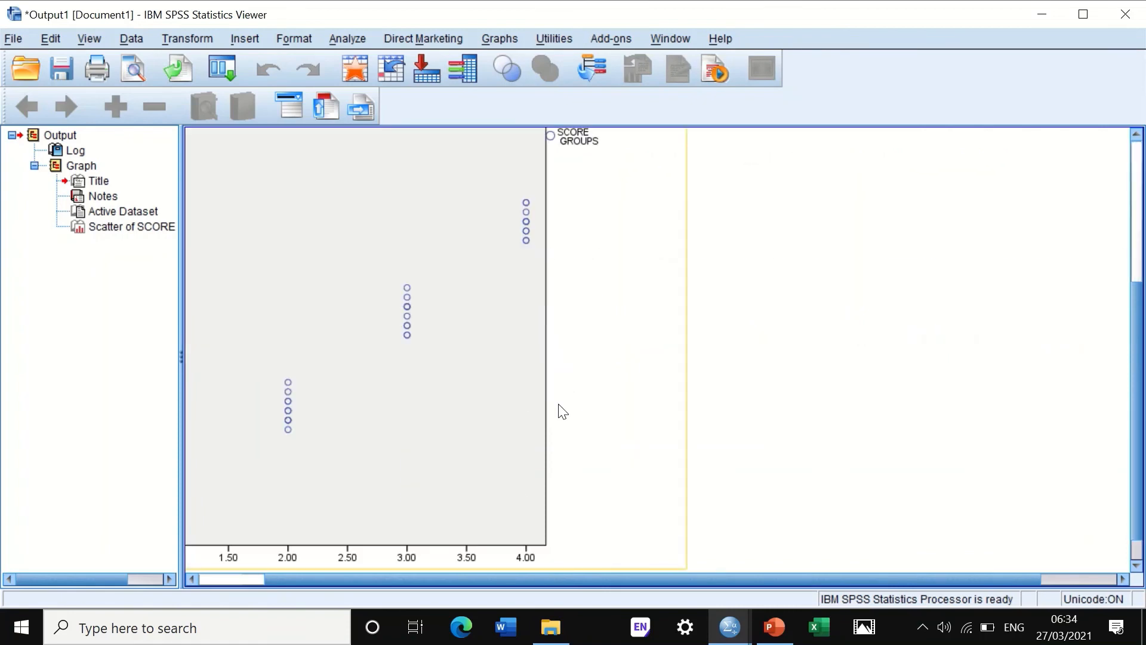
Examine the spread of SCORE in each group on the scatterplot and return to the data.
drag(543, 575, 412, 556)
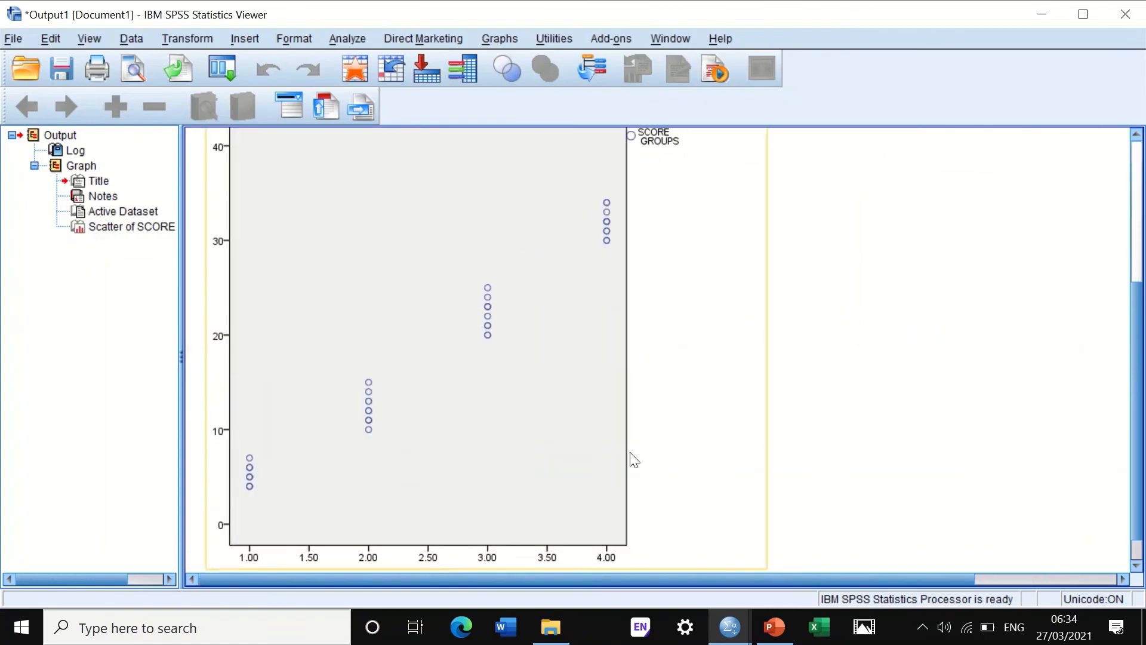
scroll(634, 434, up, 1)
scroll(634, 435, down, 1)
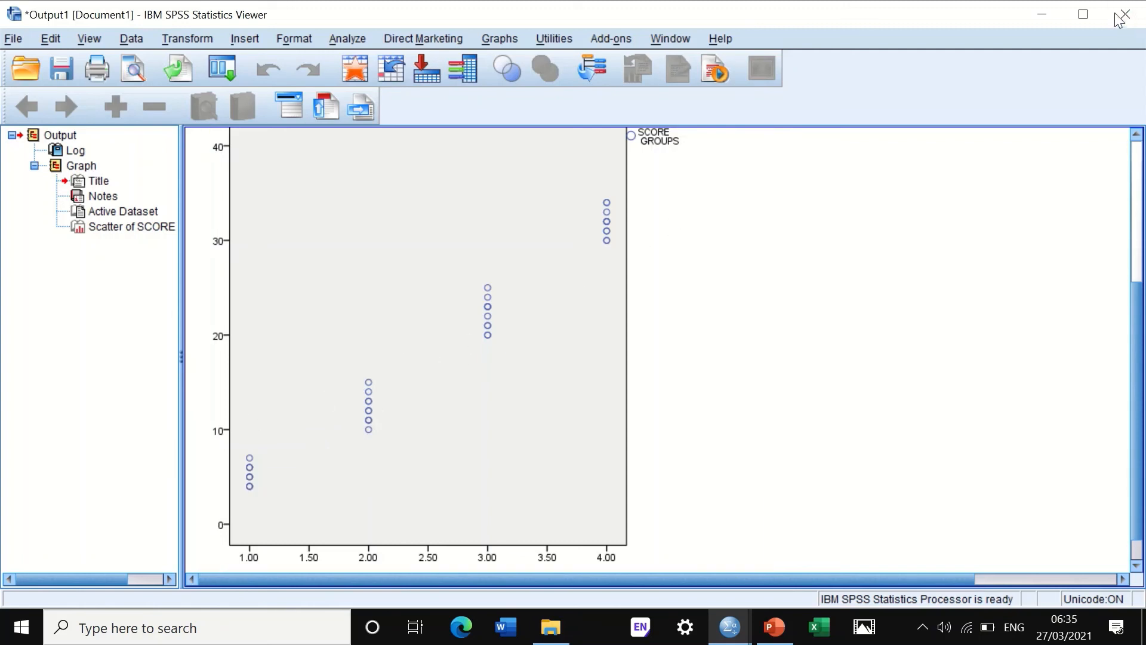
click(1043, 15)
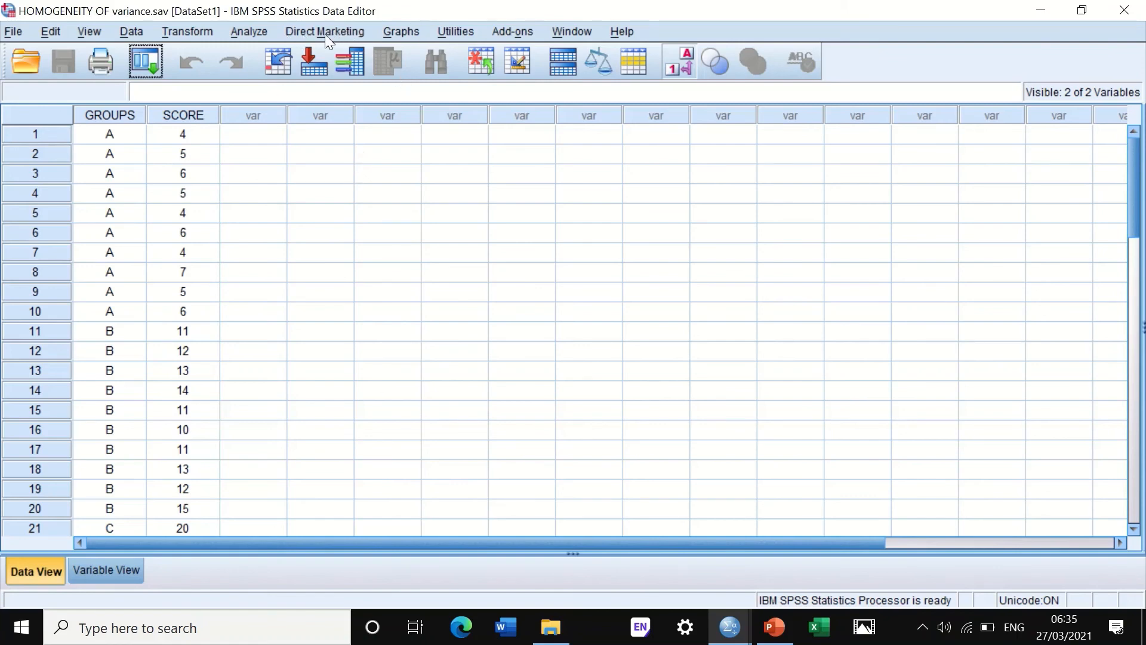
Start an Explore analysis with GROUPS as the factor and SCORE as the dependent variable.
click(254, 30)
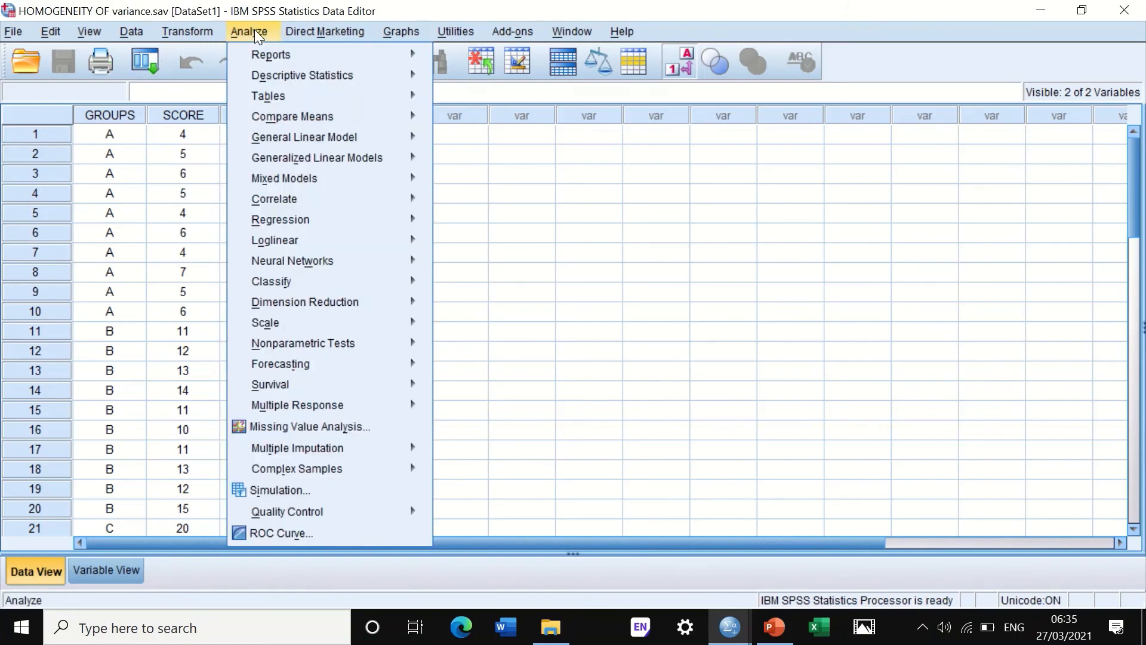
mouse_move(260, 76)
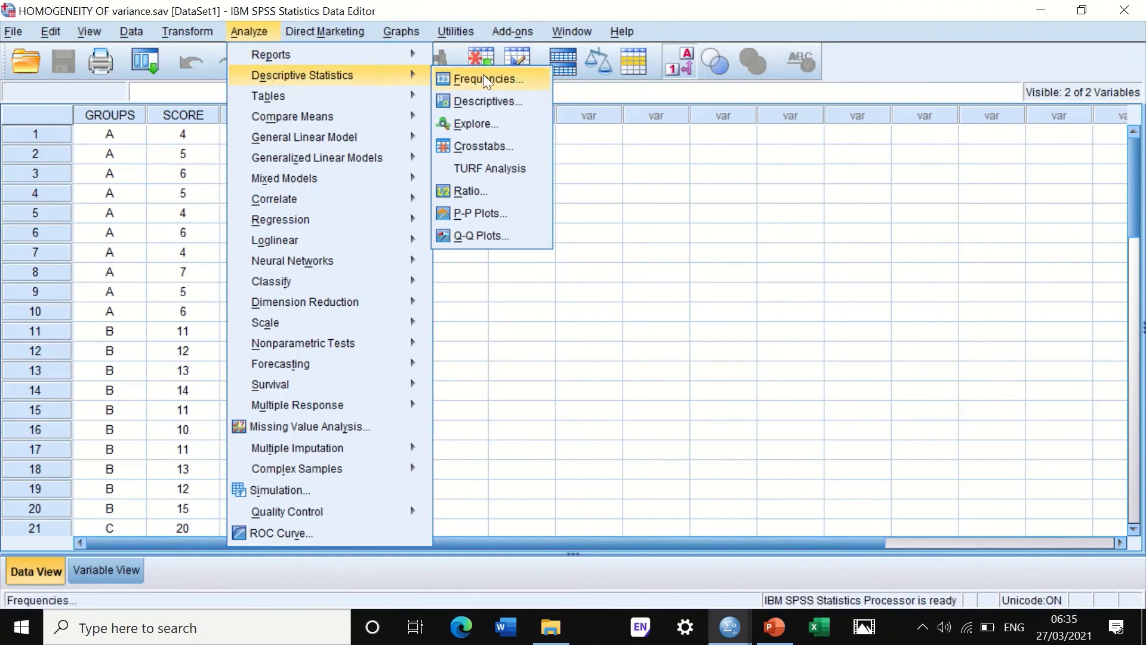
click(482, 123)
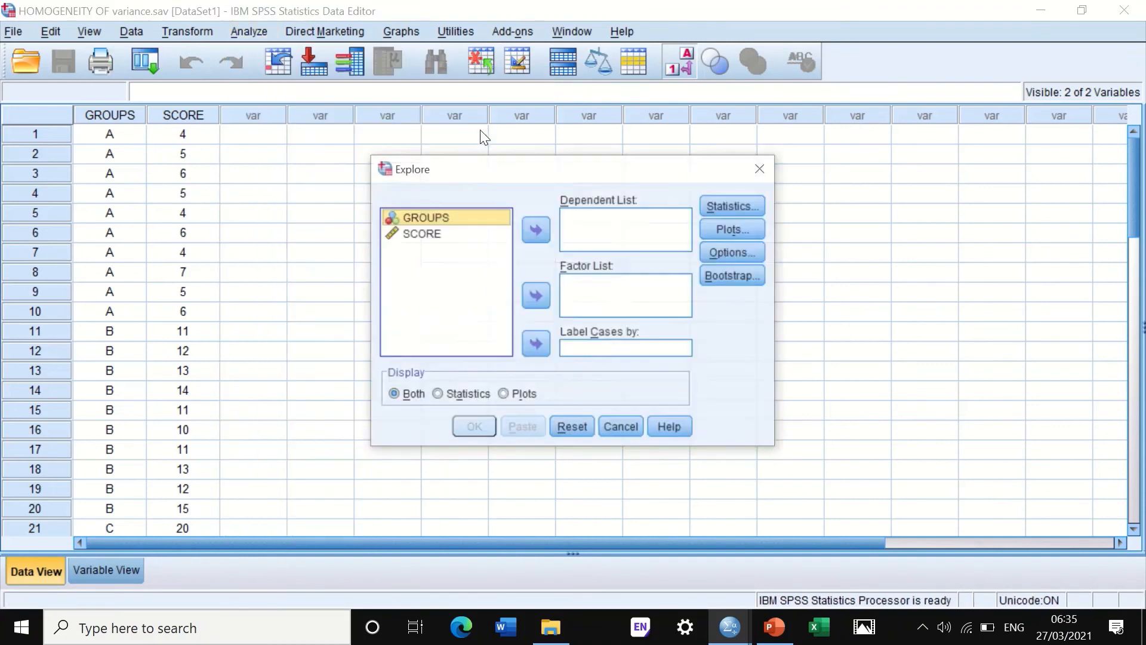
click(536, 297)
click(404, 222)
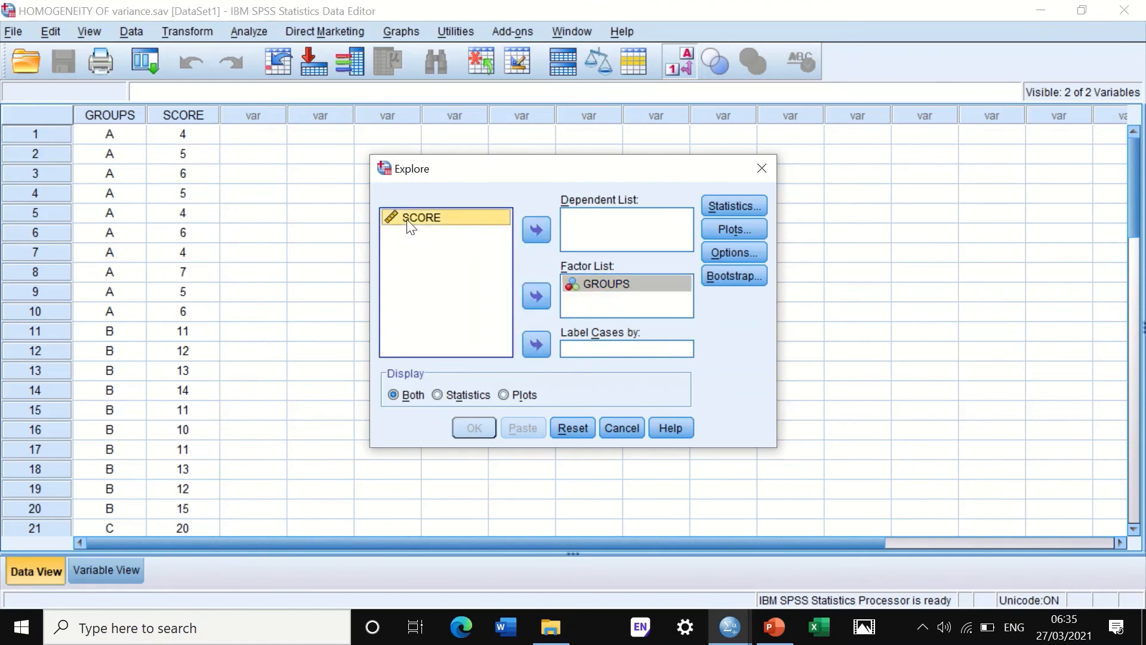
click(536, 232)
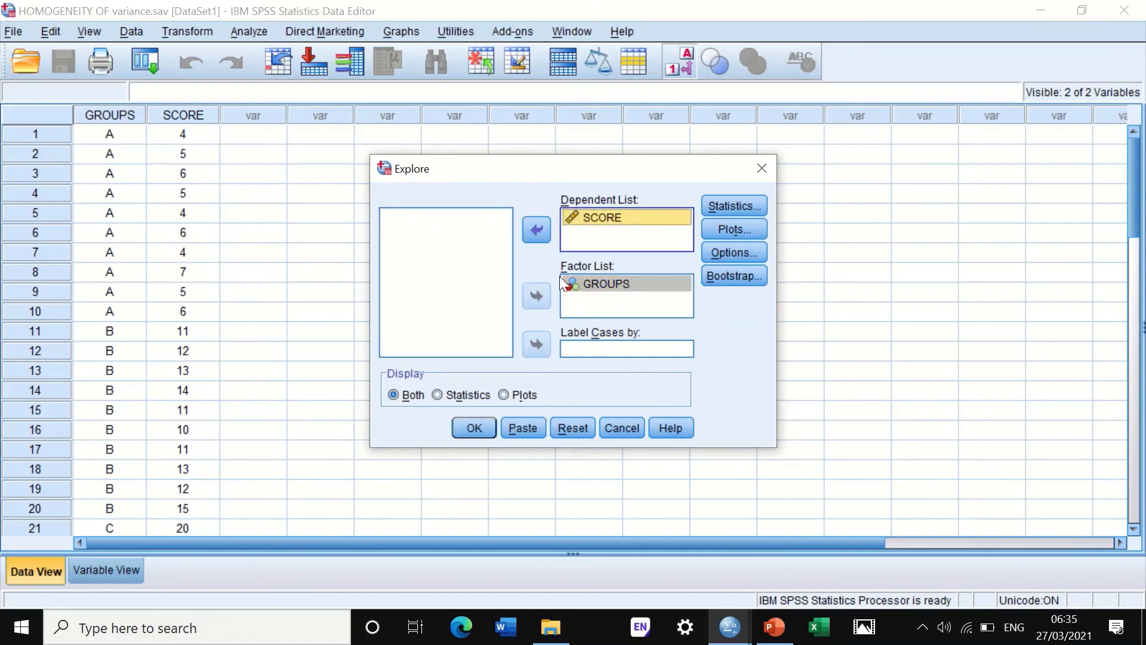
Keep Descriptives with a 95% confidence interval, turn off the stem-and-leaf plot, and request the untransformed spread vs level Levene test.
click(745, 206)
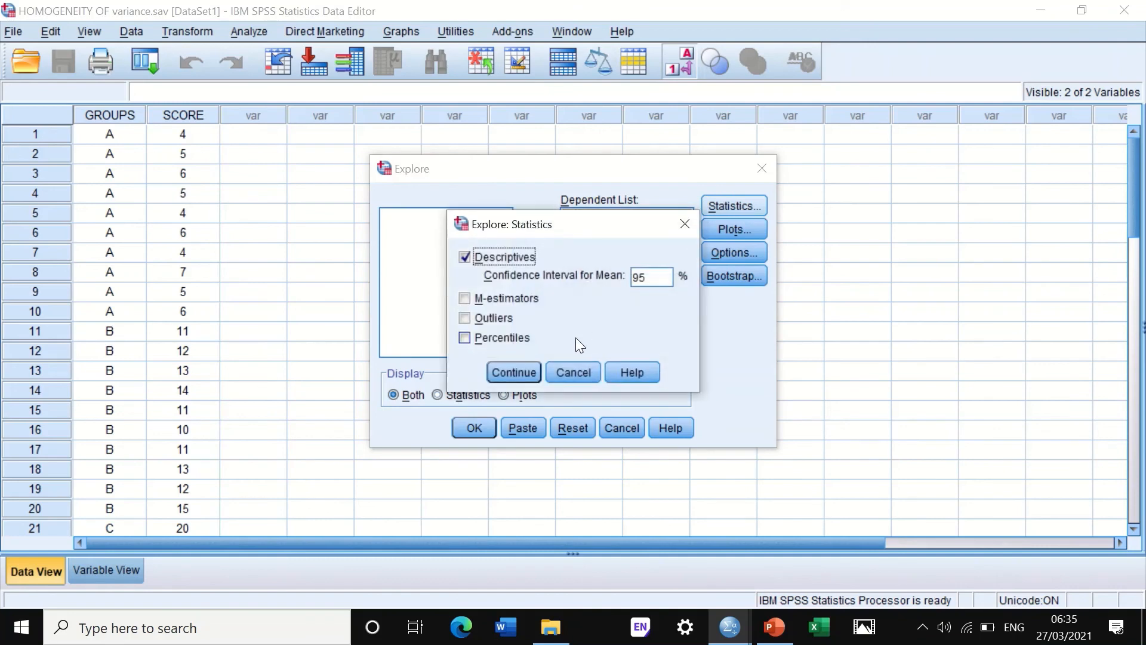
click(523, 372)
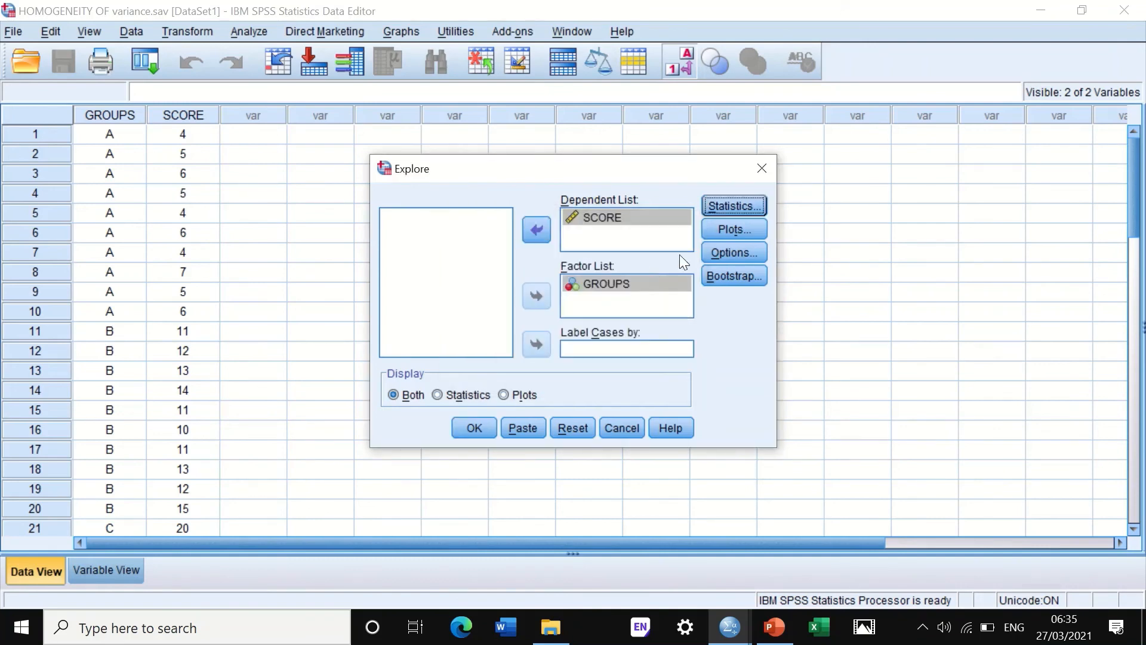
click(719, 228)
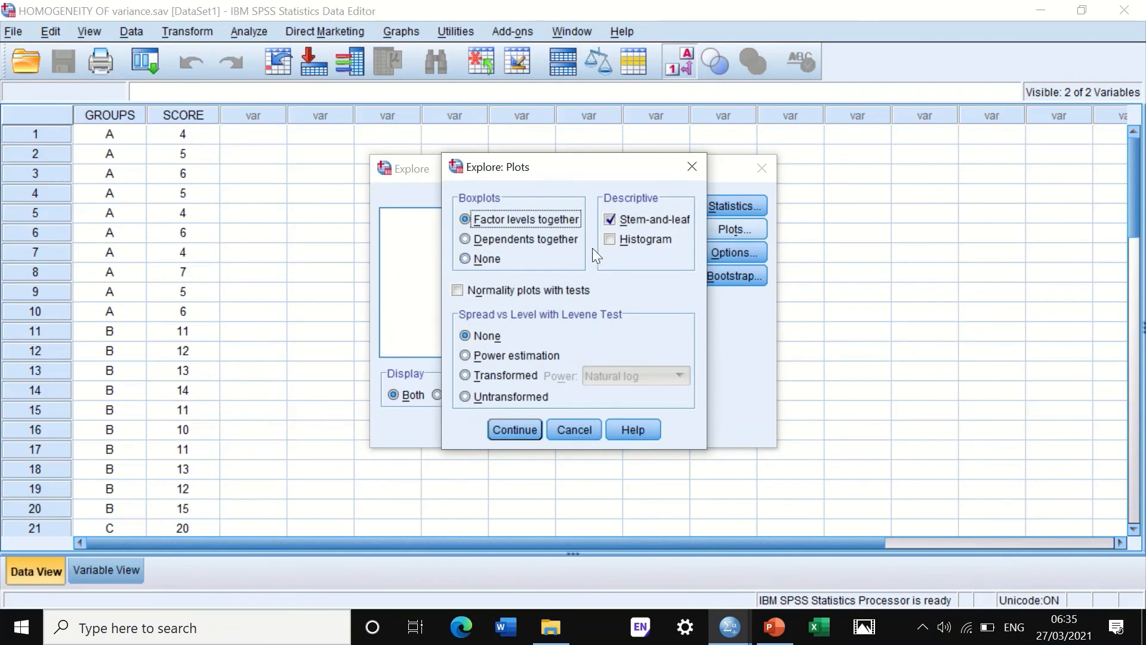
click(610, 218)
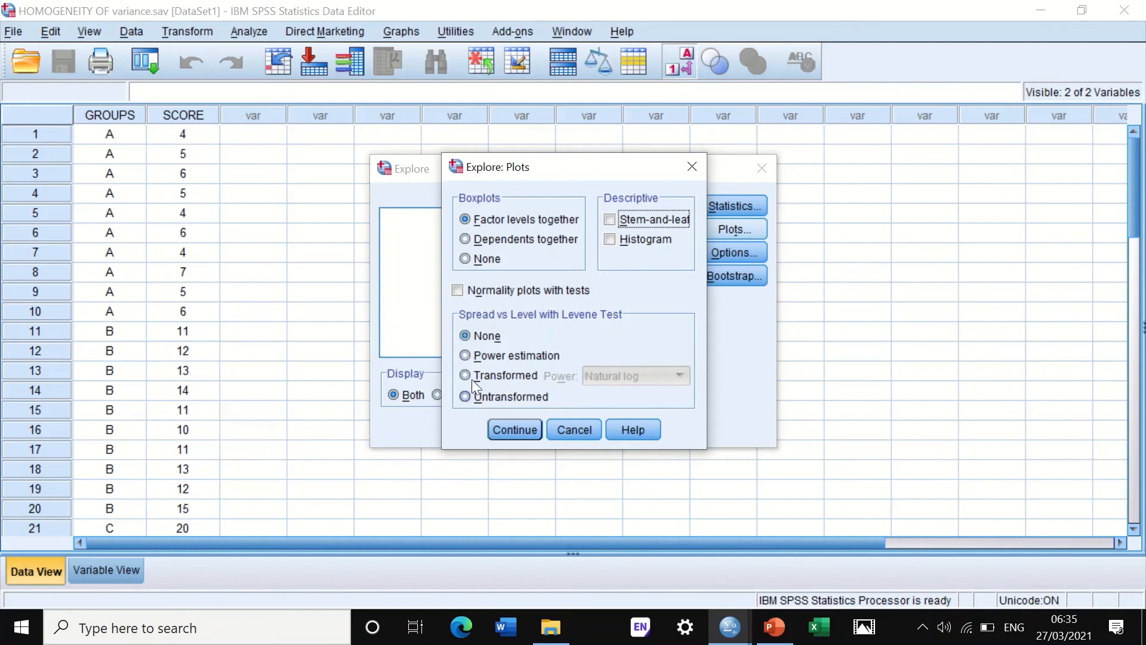
click(464, 396)
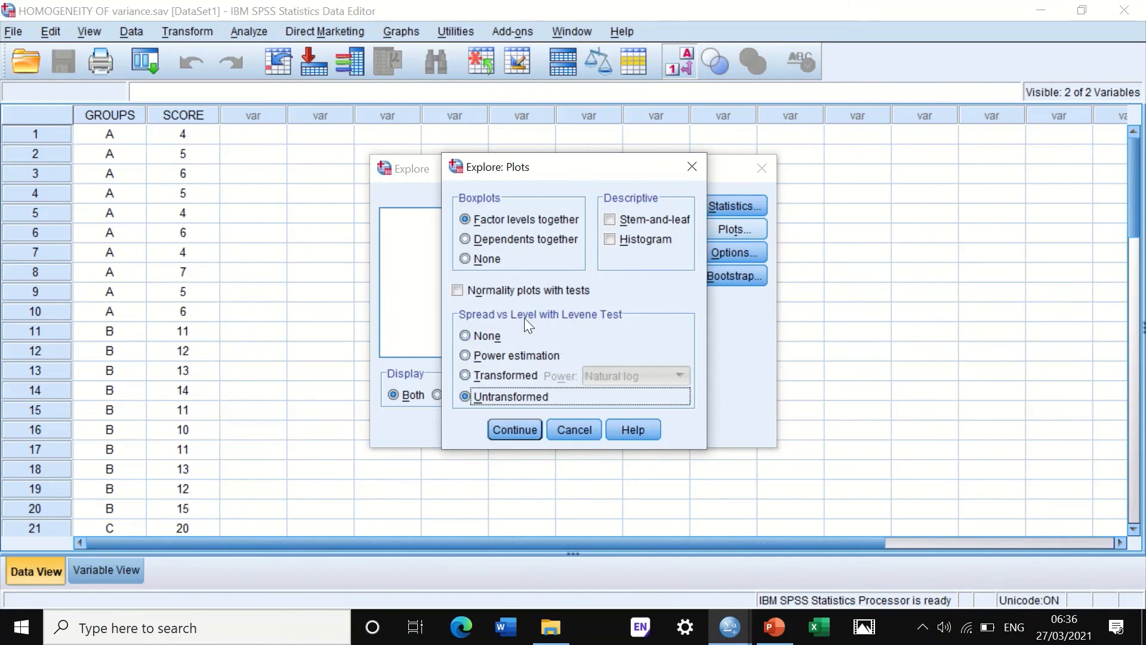
click(508, 429)
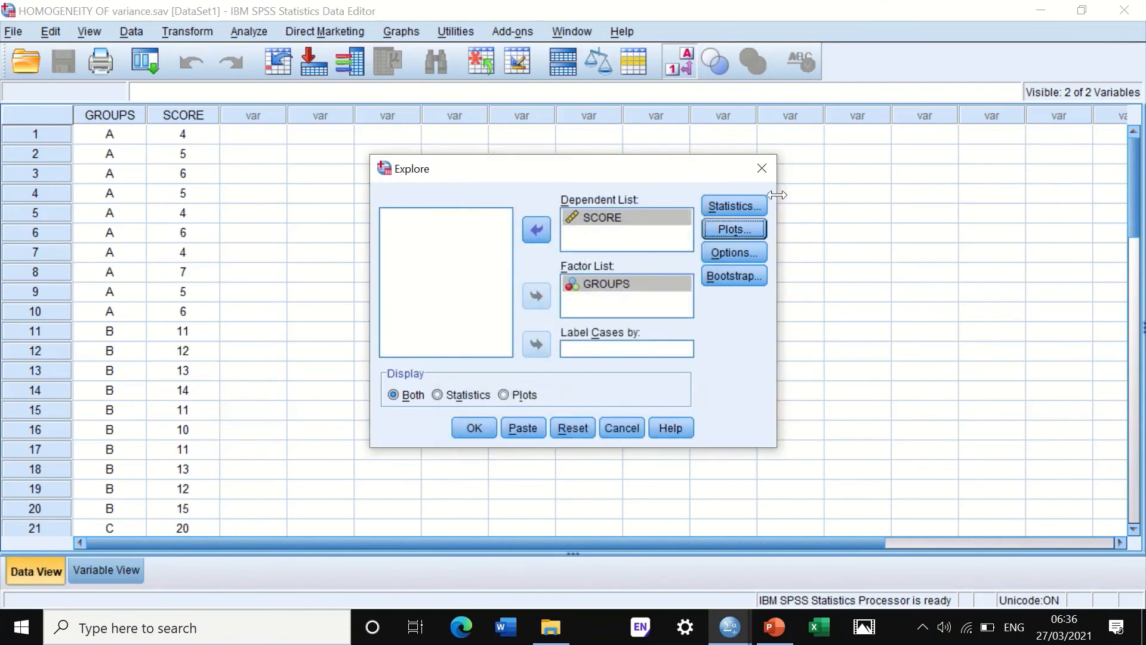
Keep missing cases excluded listwise and run the Explore analysis, bringing up its case processing and descriptives tables.
click(730, 252)
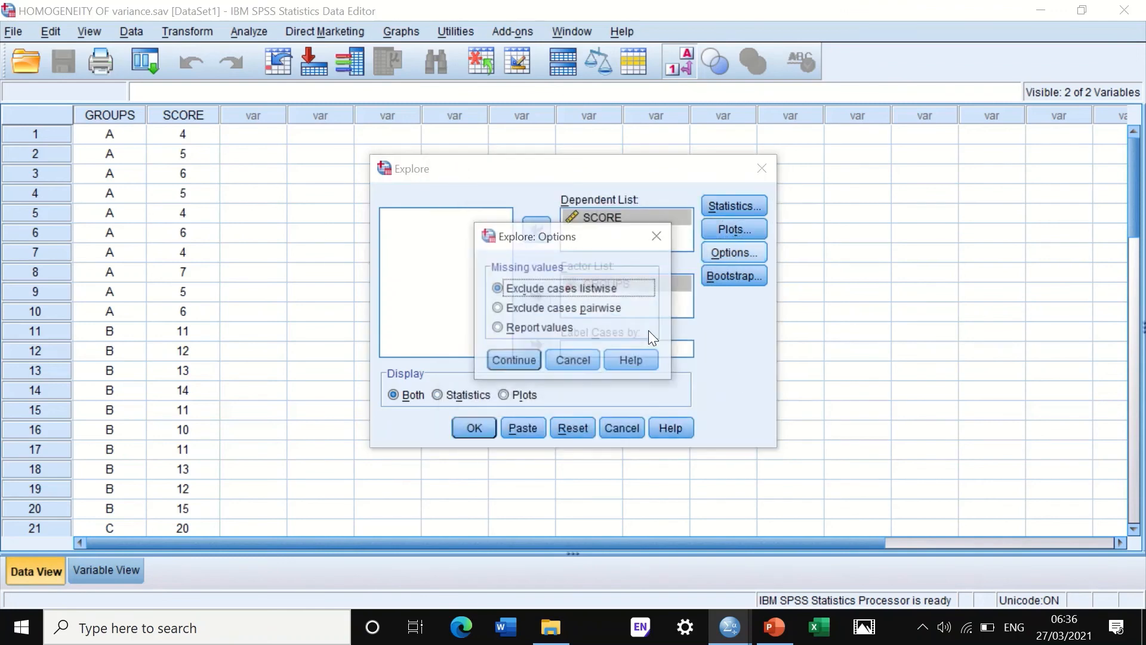
click(512, 361)
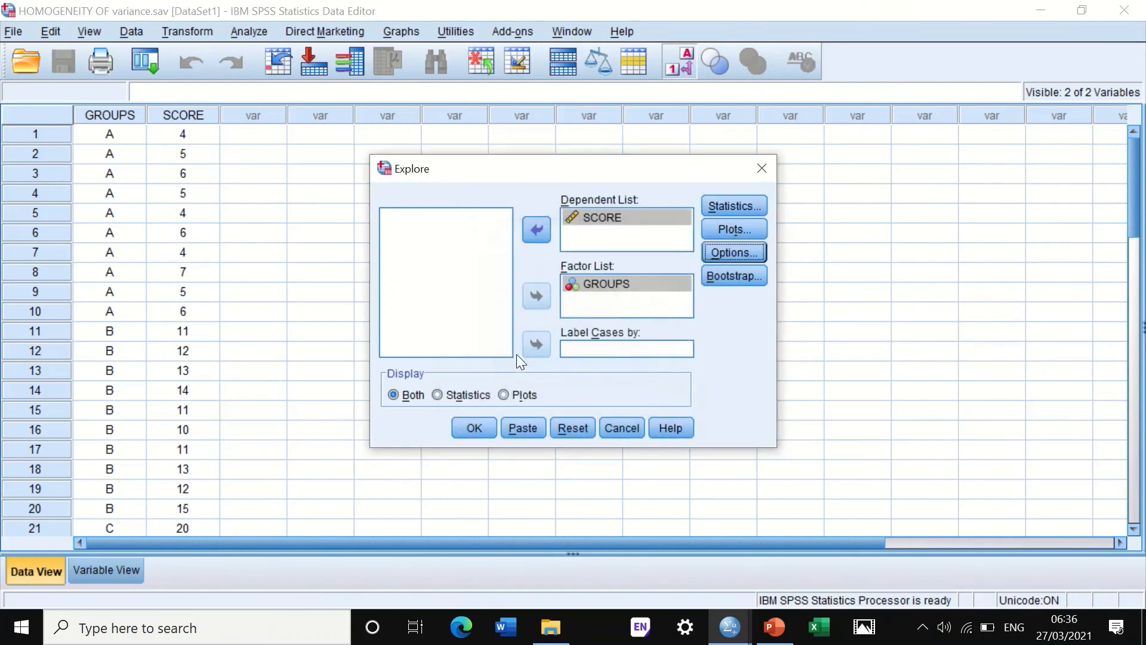
click(476, 427)
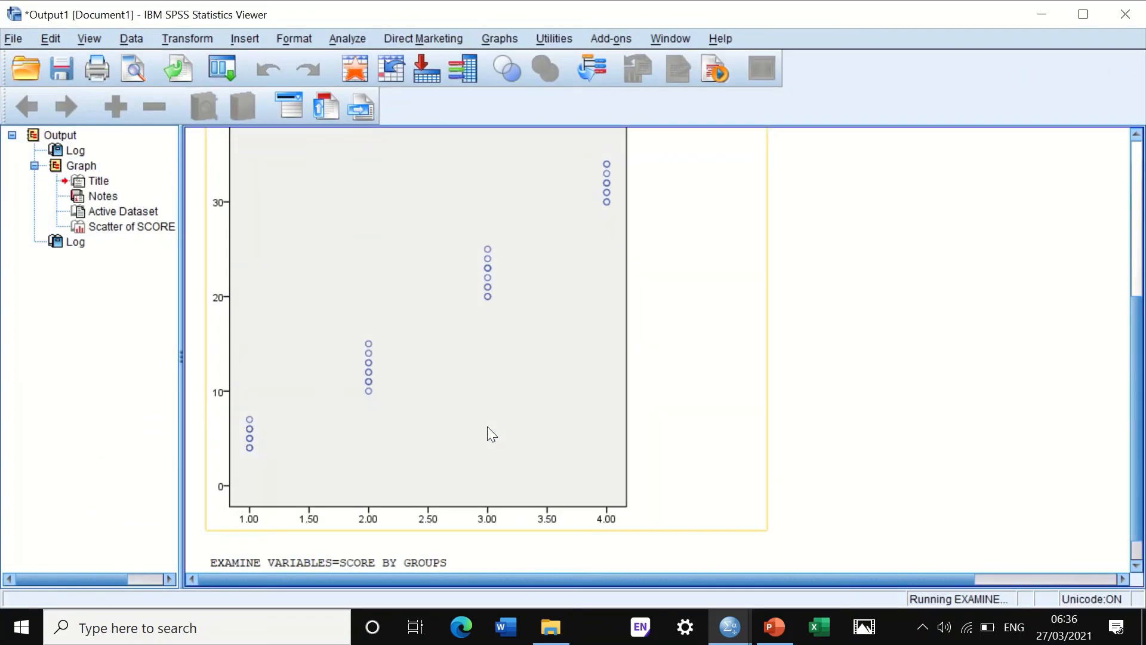
scroll(706, 334, down, 3)
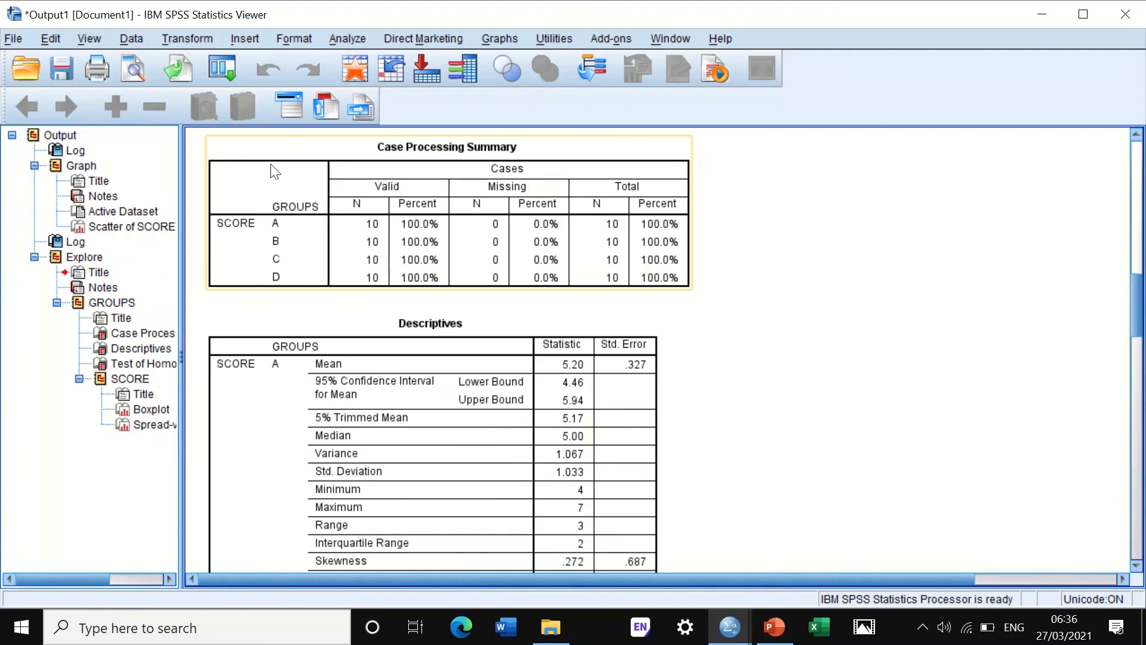
Examine the Explore output for SCORE: the group descriptives, the Test of Homogeneity of Variance table and the boxplot.
scroll(641, 186, down, 3)
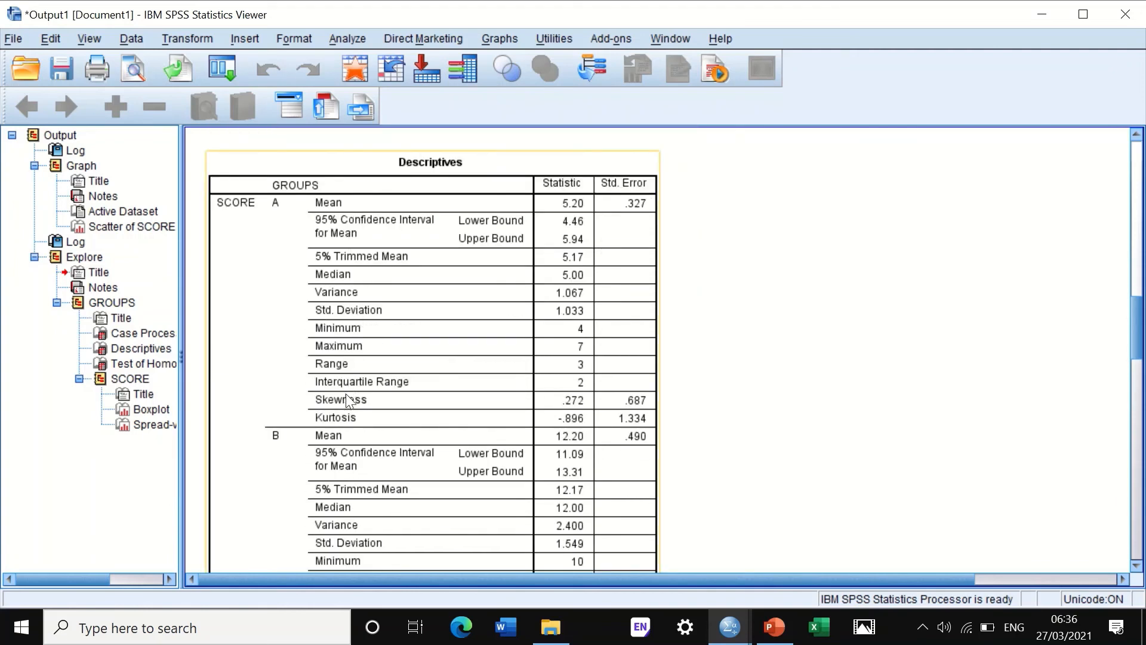
scroll(465, 356, down, 9)
scroll(464, 355, down, 3)
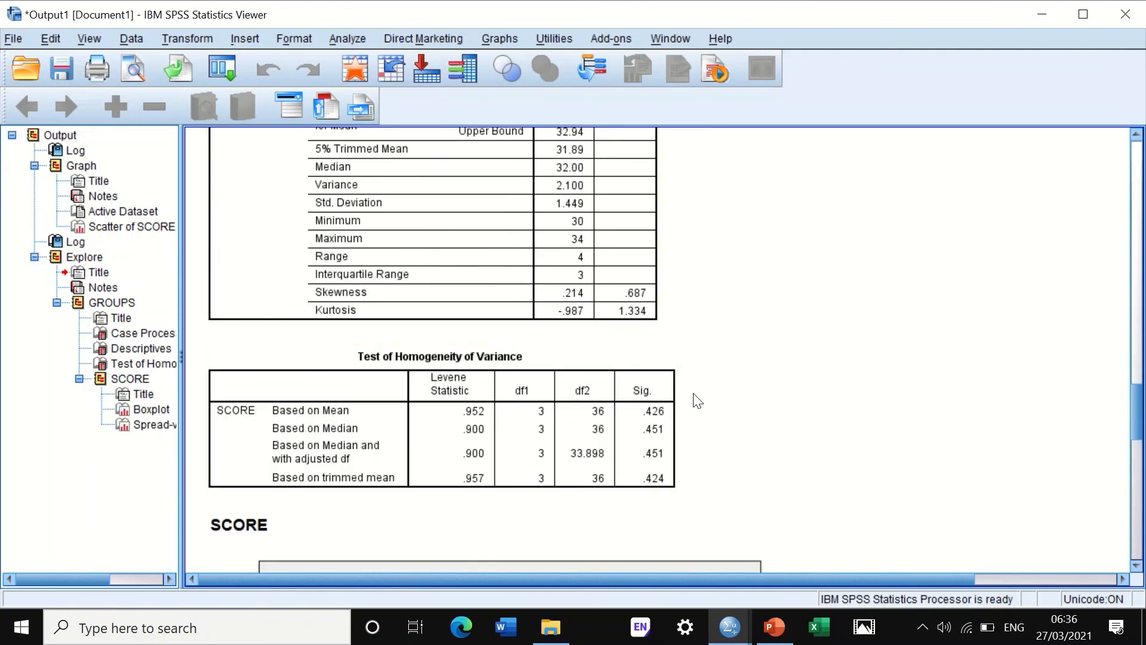
scroll(371, 358, down, 3)
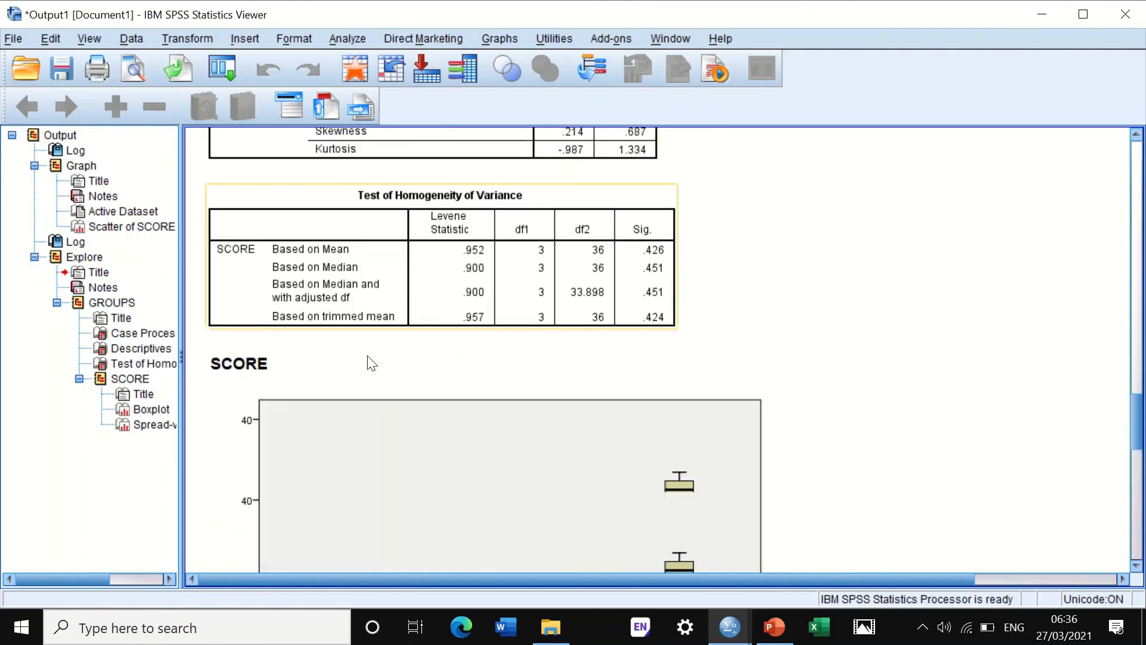
scroll(541, 361, up, 3)
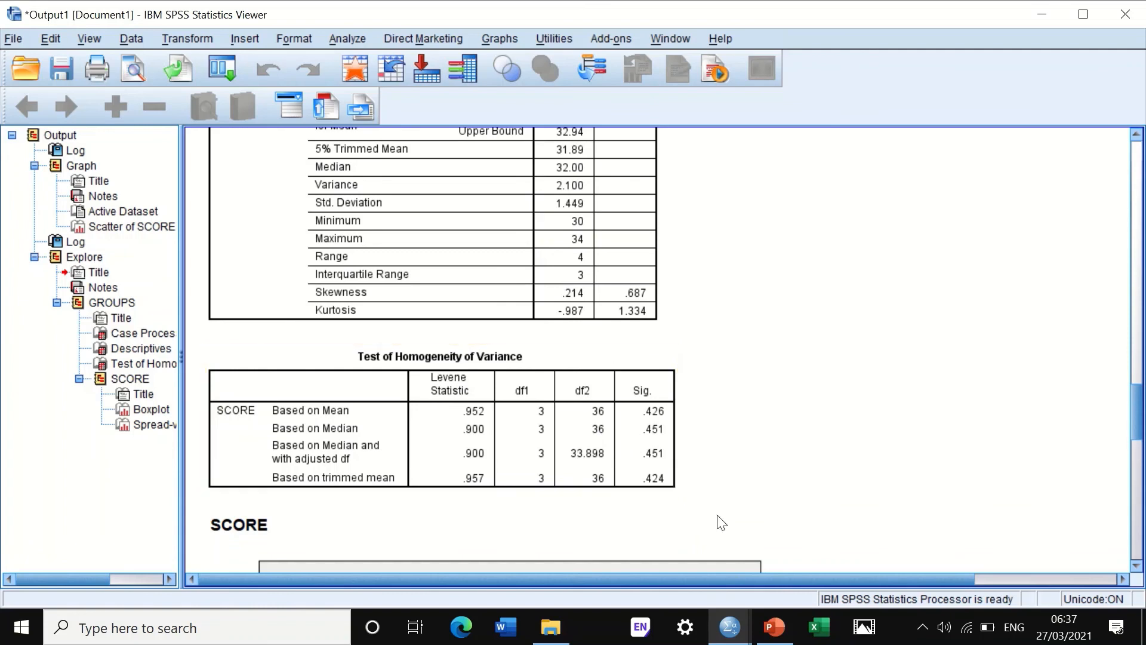
scroll(703, 441, down, 4)
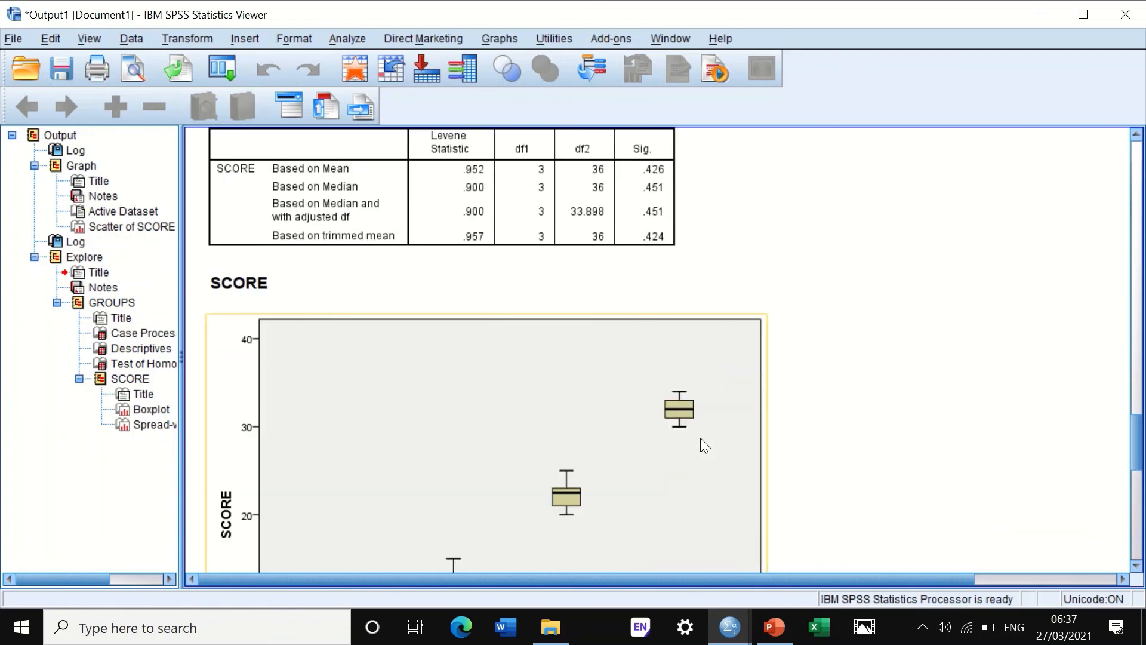
scroll(700, 438, up, 5)
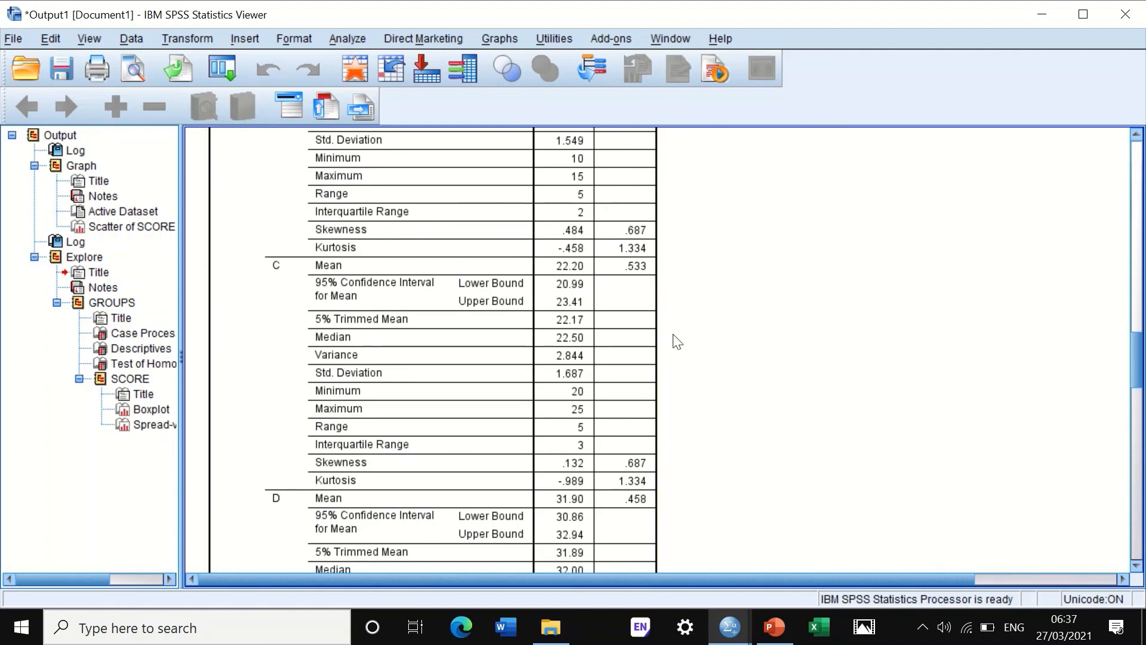
scroll(630, 333, up, 9)
Start an Independent-Samples T Test with GROUPS as the grouping variable.
mouse_move(348, 32)
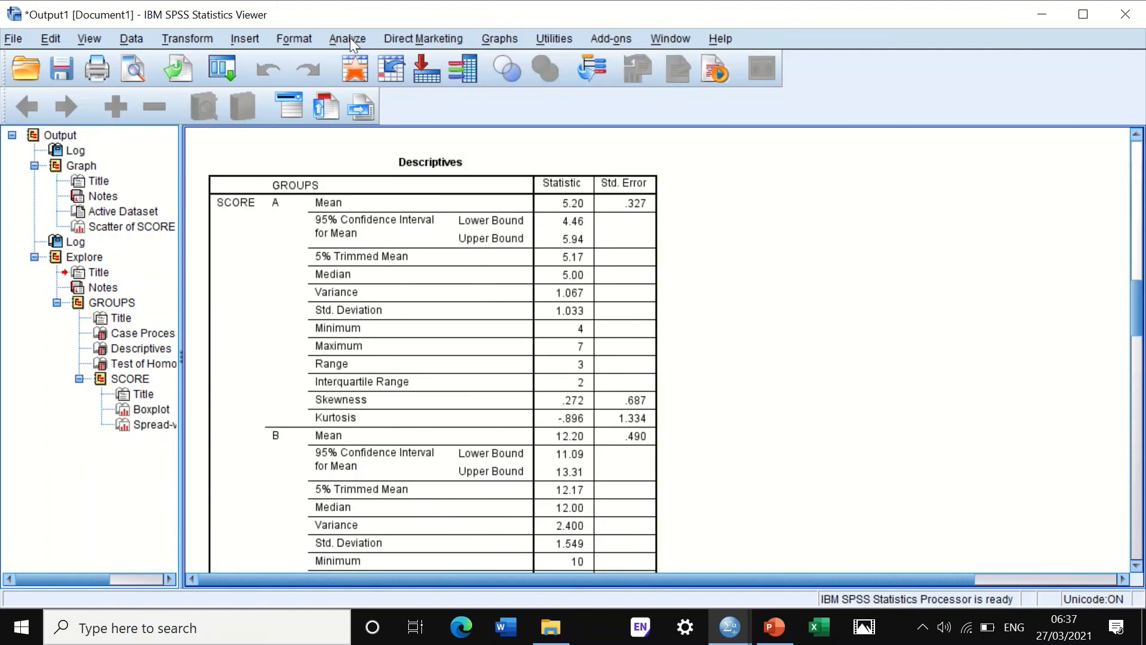
click(350, 38)
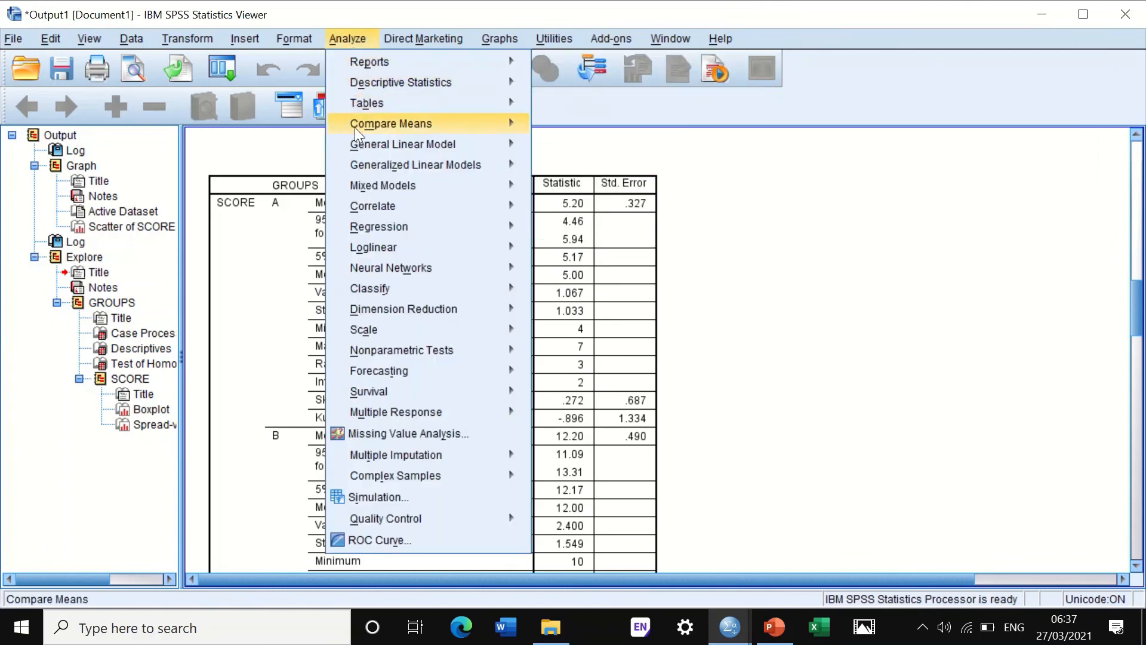
mouse_move(357, 131)
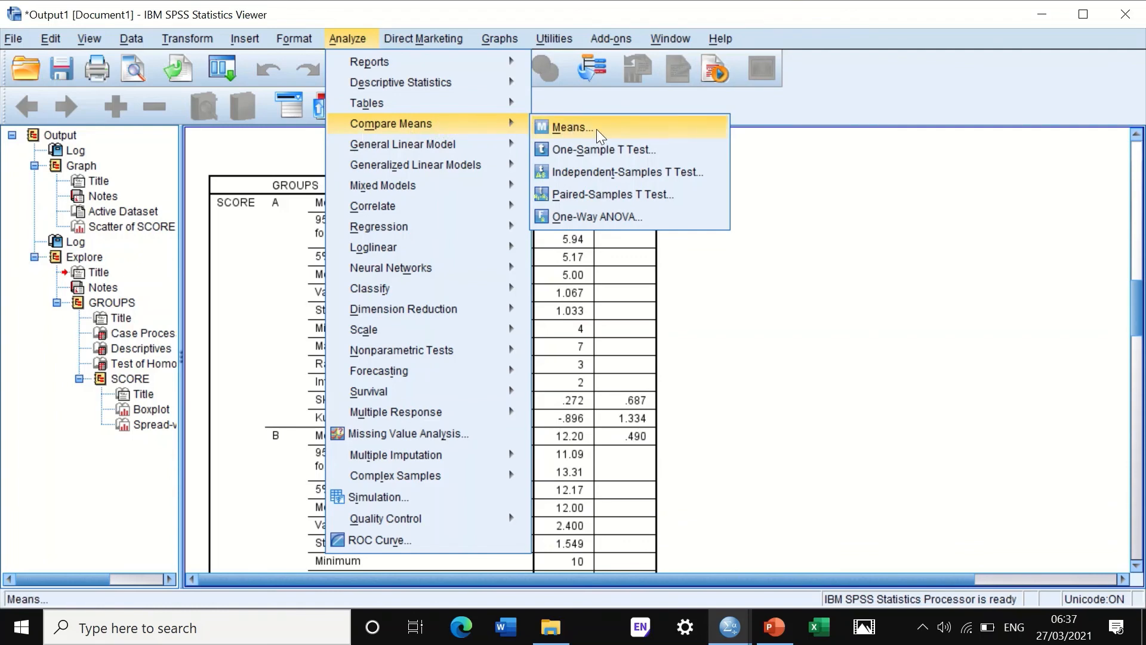
click(624, 176)
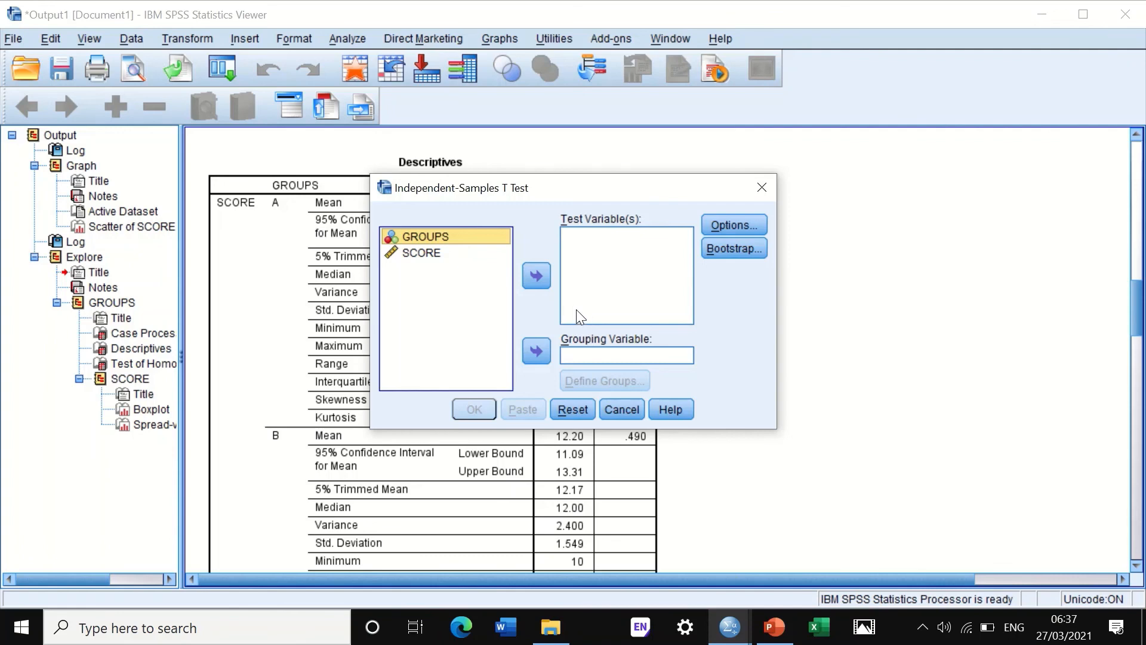
click(535, 275)
click(539, 275)
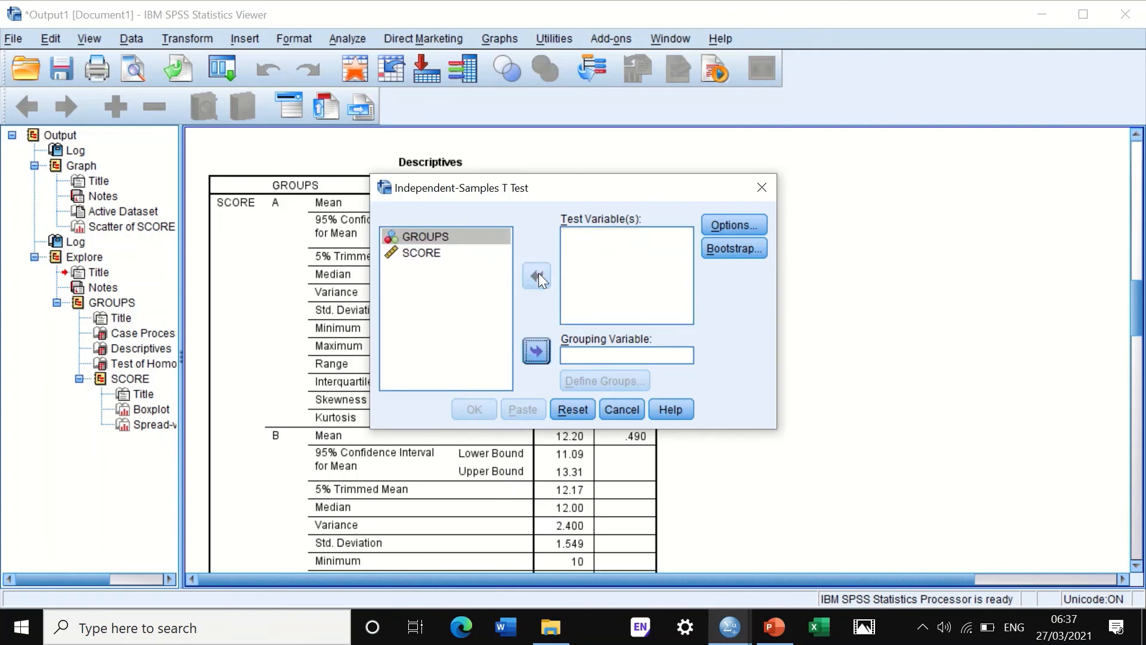
click(536, 355)
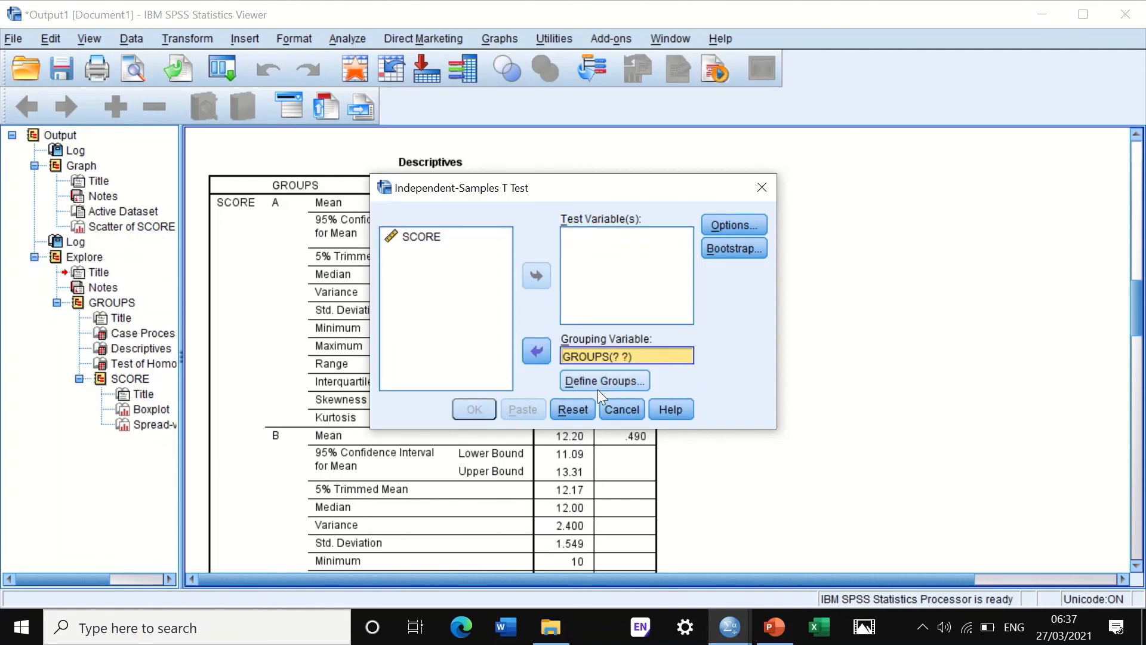
Define the compared groups by specified values, with 1 for Group 1 and 2 for Group 2.
click(615, 378)
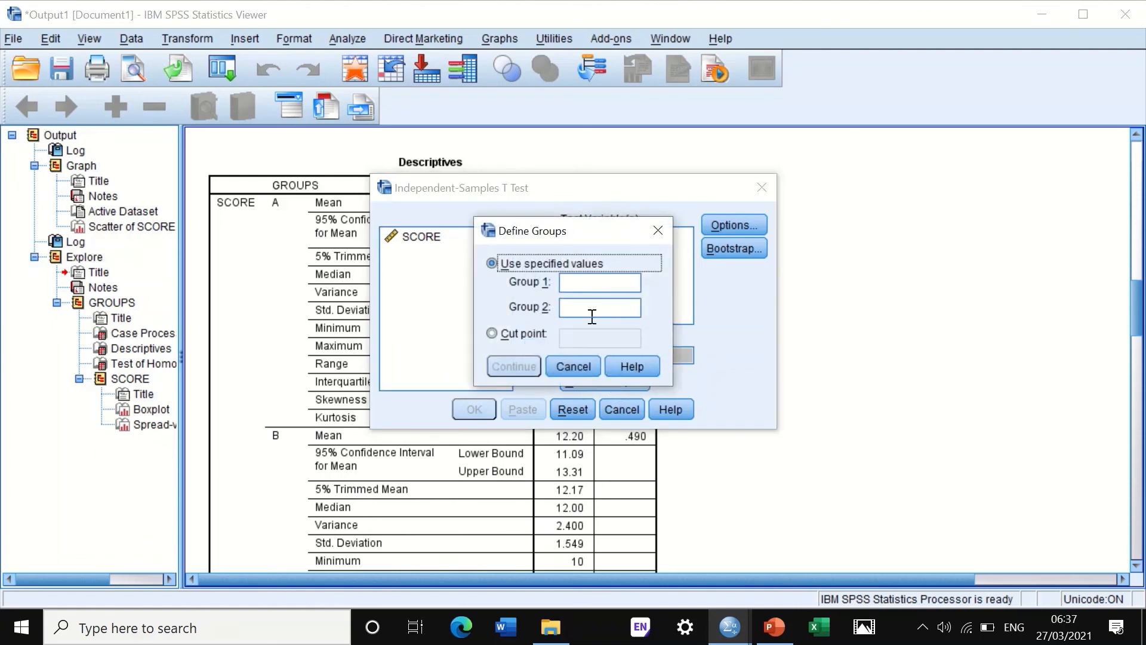
click(585, 285)
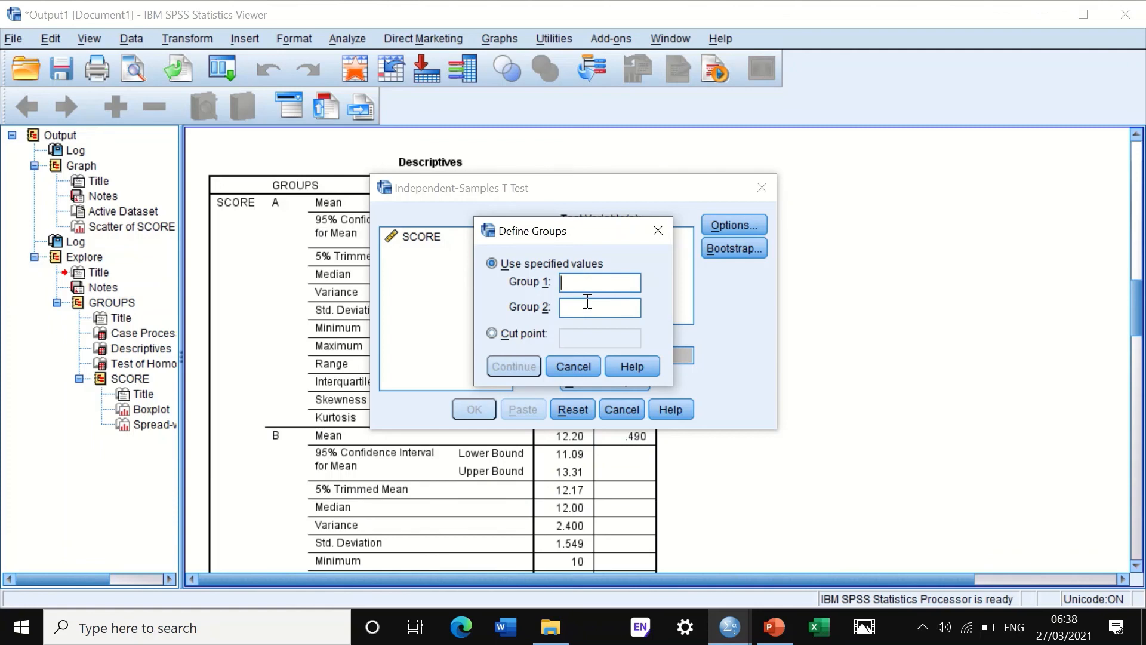
text(1)
click(588, 310)
text(2)
click(513, 366)
Set SCORE as the test variable, keep the 95% confidence interval with cases excluded analysis by analysis, and run the t test.
click(412, 237)
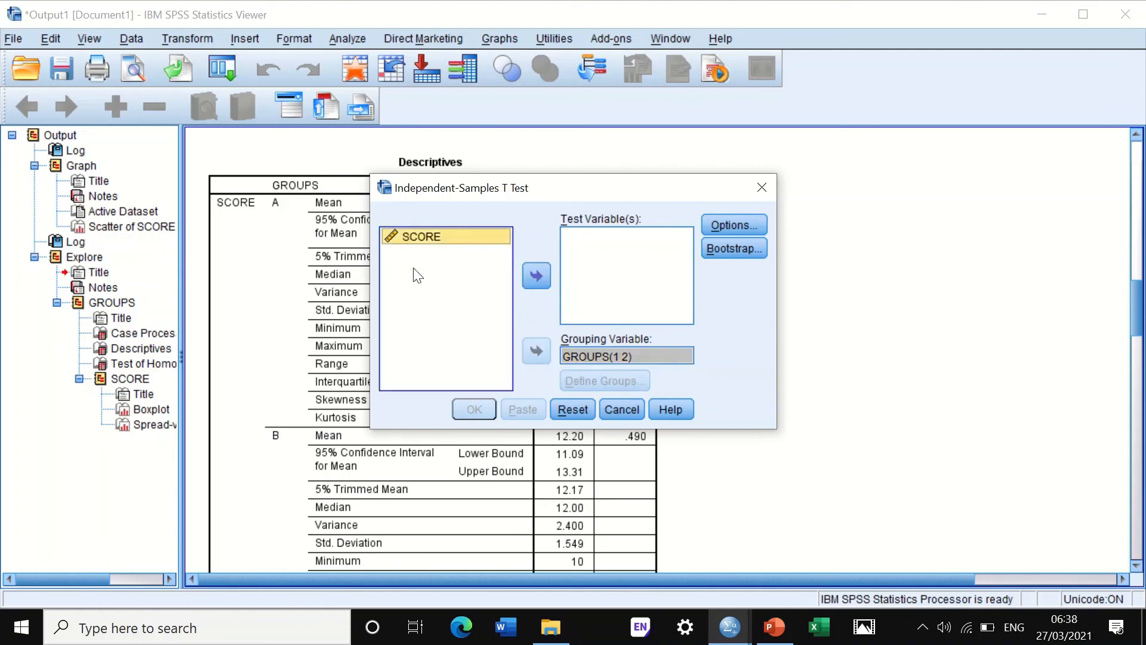
click(537, 275)
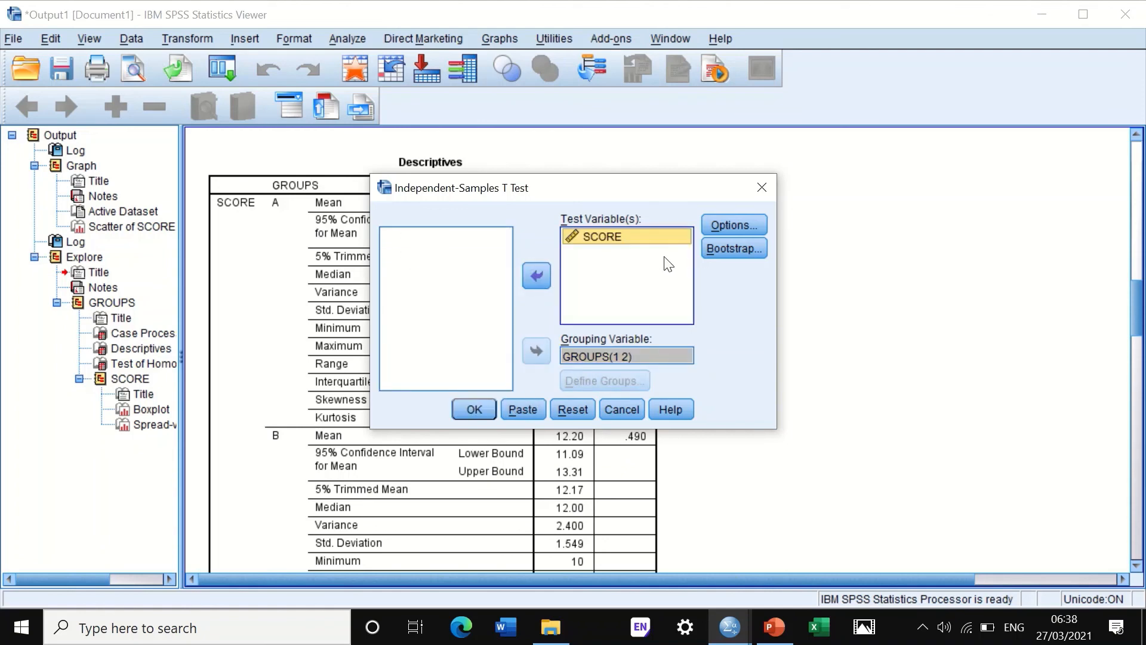
click(728, 226)
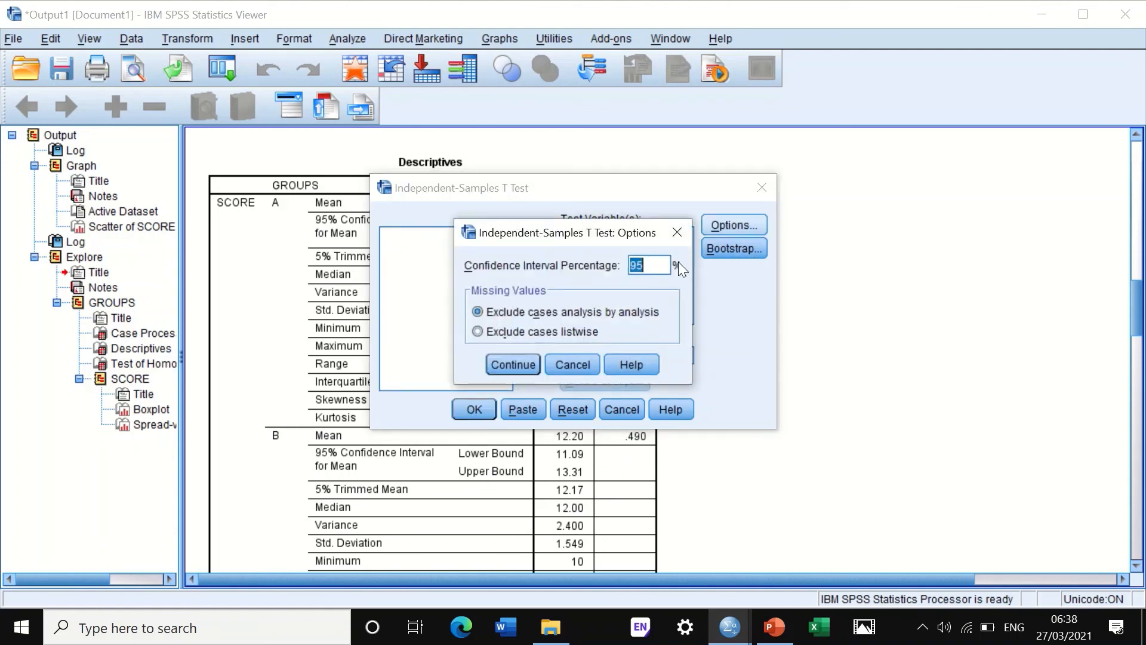
click(507, 367)
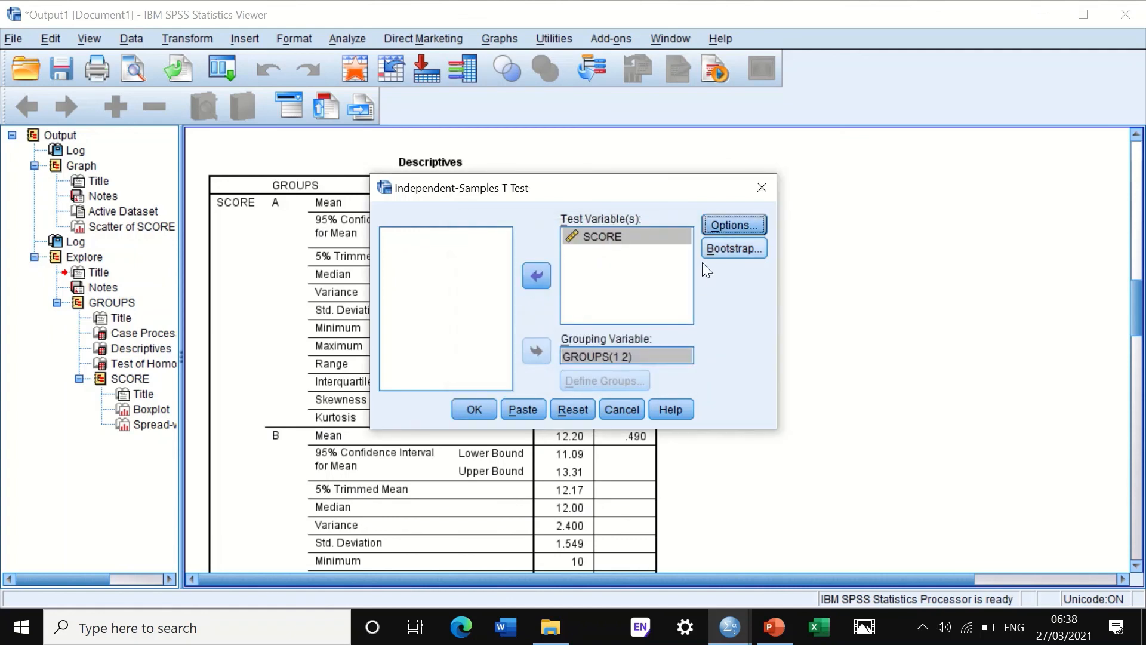
click(473, 410)
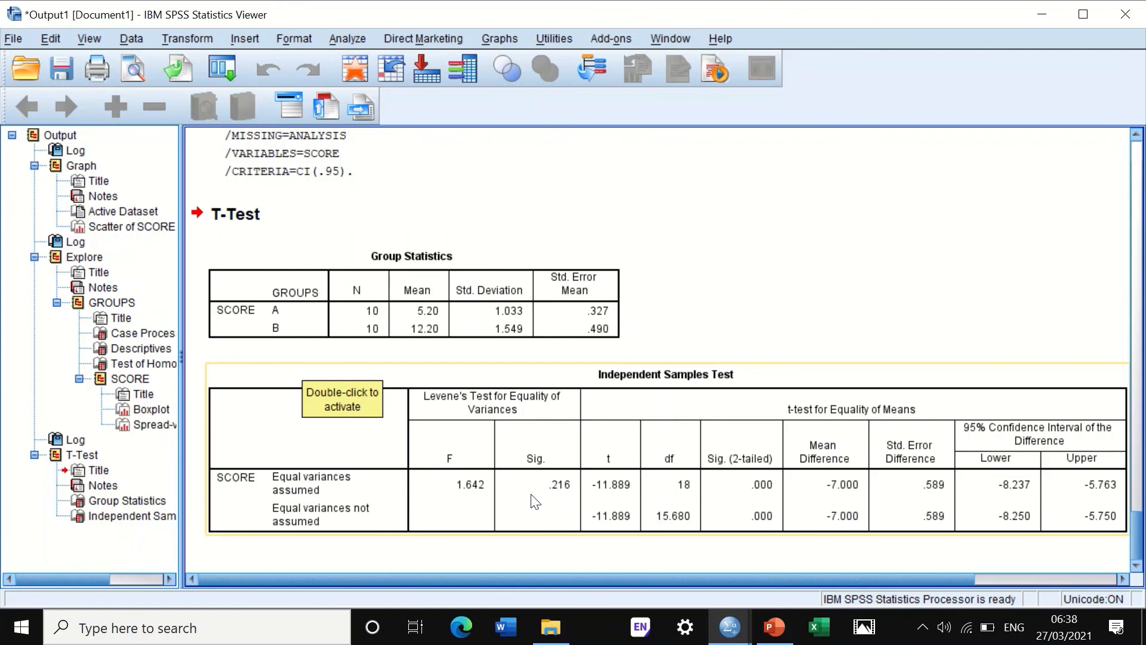
click(514, 546)
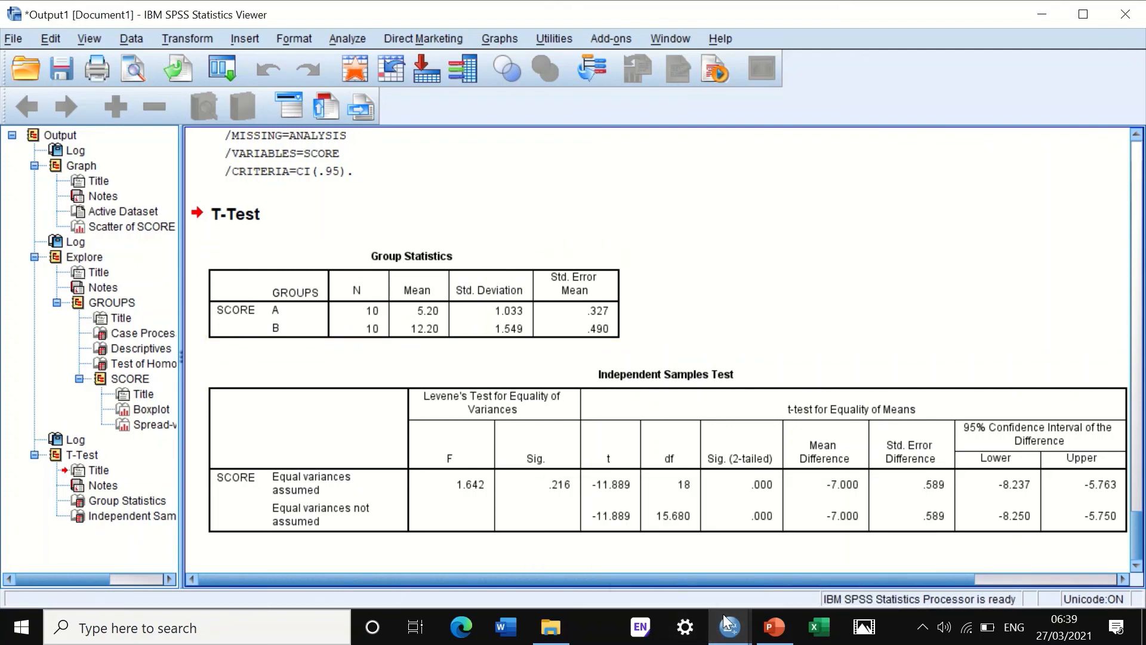
Return to the HOMOGENEITY OF variance.sav data and start a One-Way ANOVA with SCORE as dependent variable and GROUPS as factor.
mouse_move(730, 624)
click(814, 573)
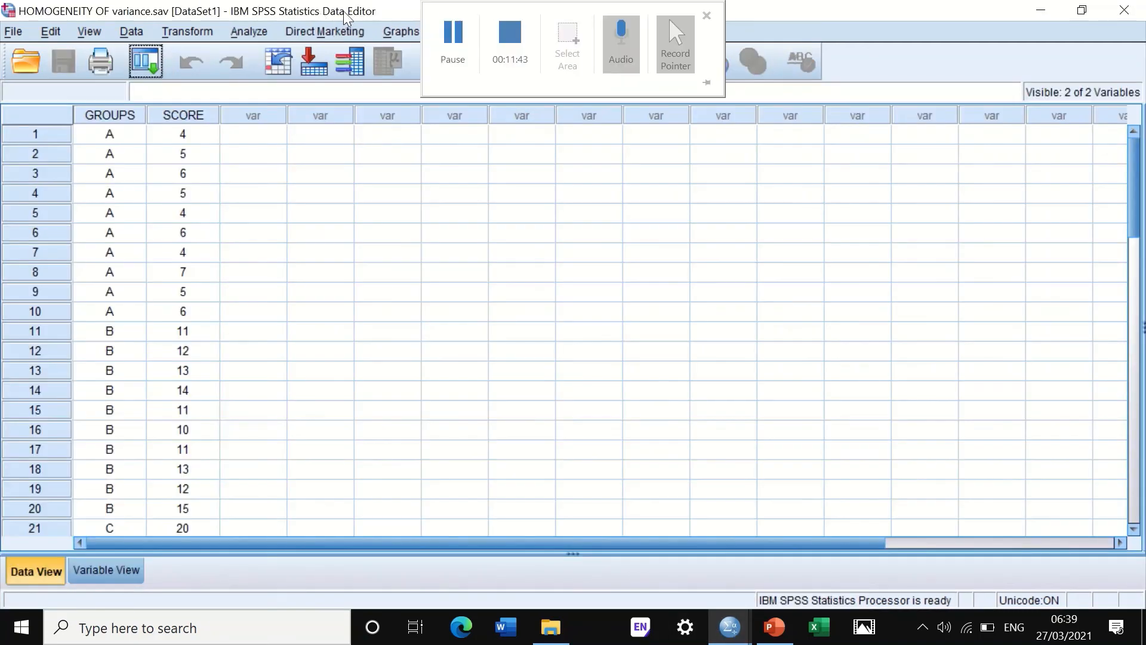
click(250, 32)
mouse_move(252, 58)
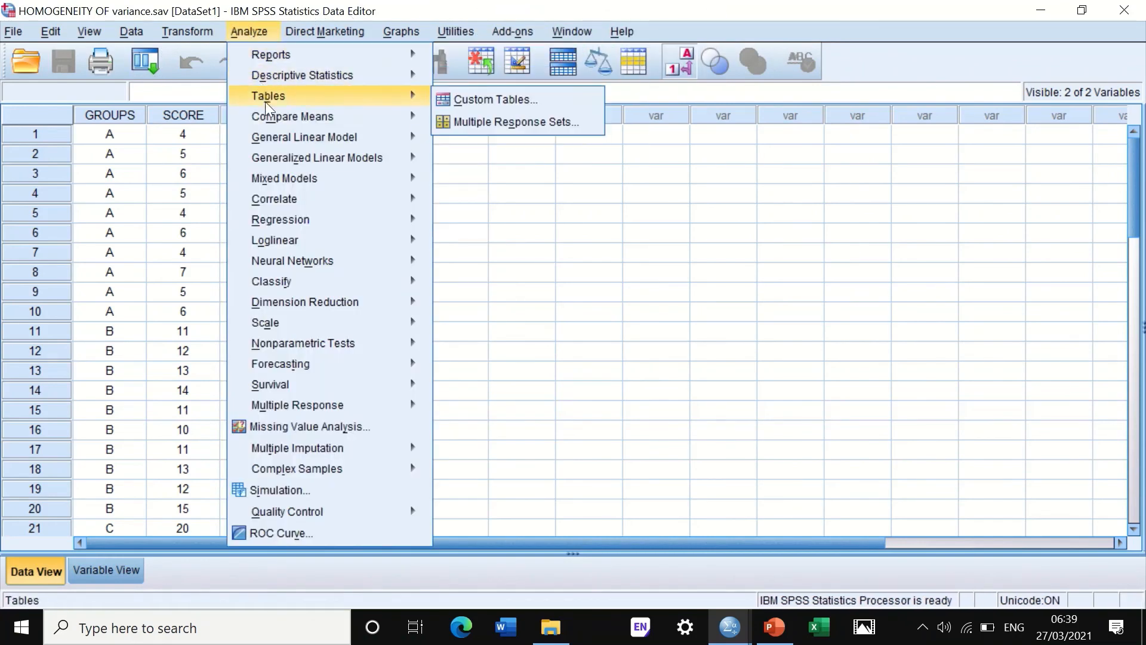
mouse_move(278, 116)
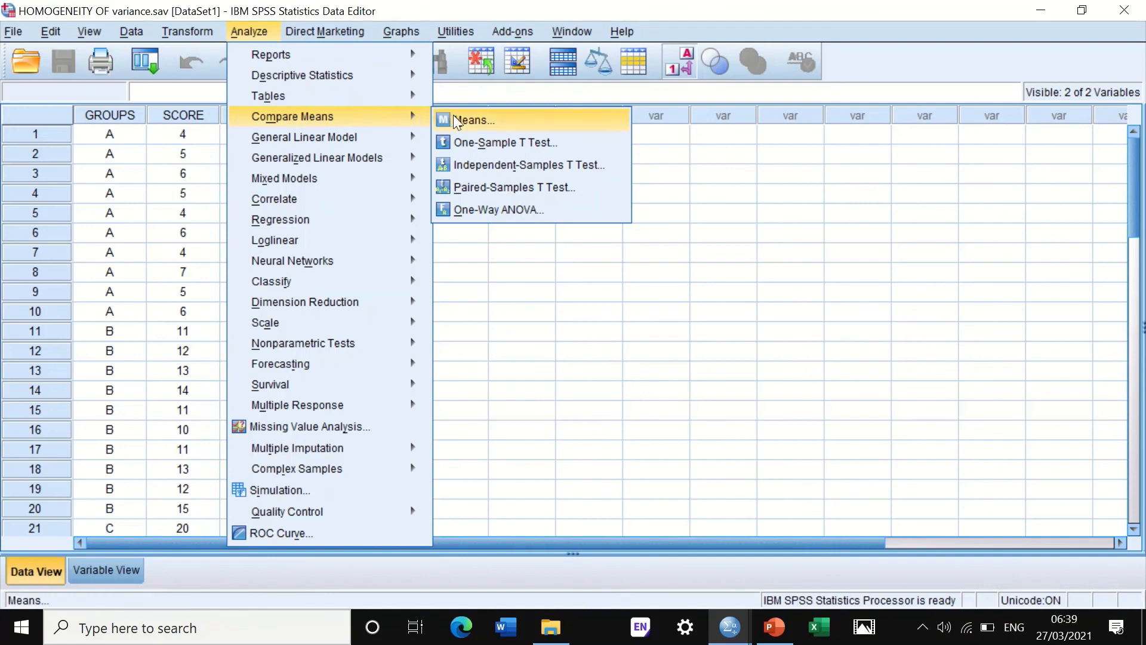
click(485, 210)
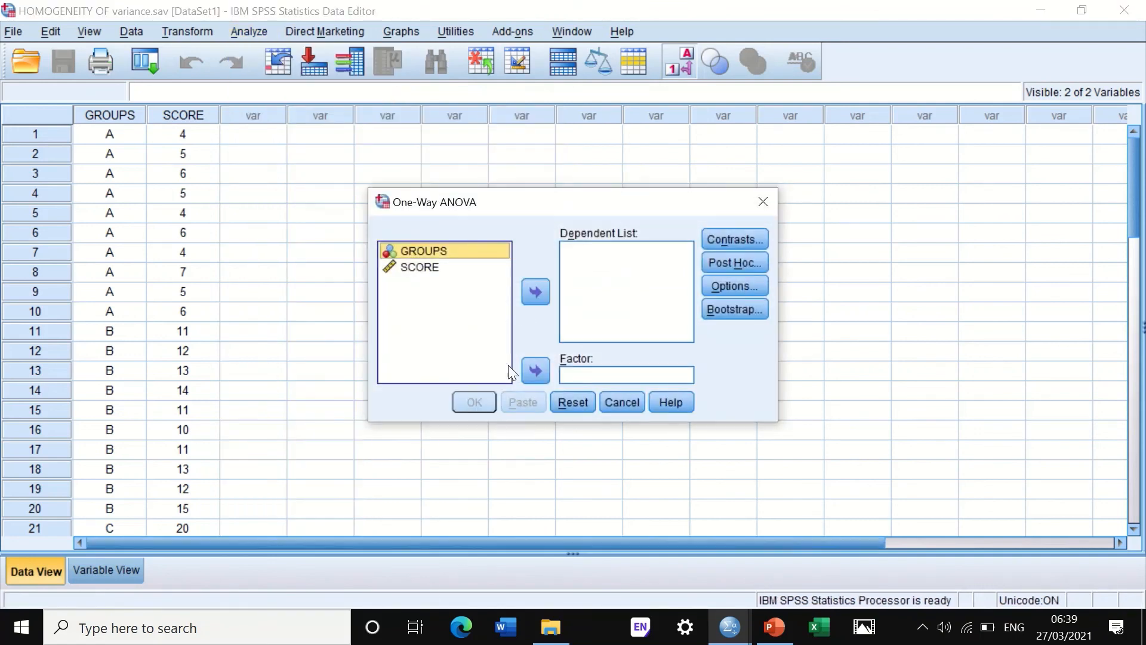
click(418, 268)
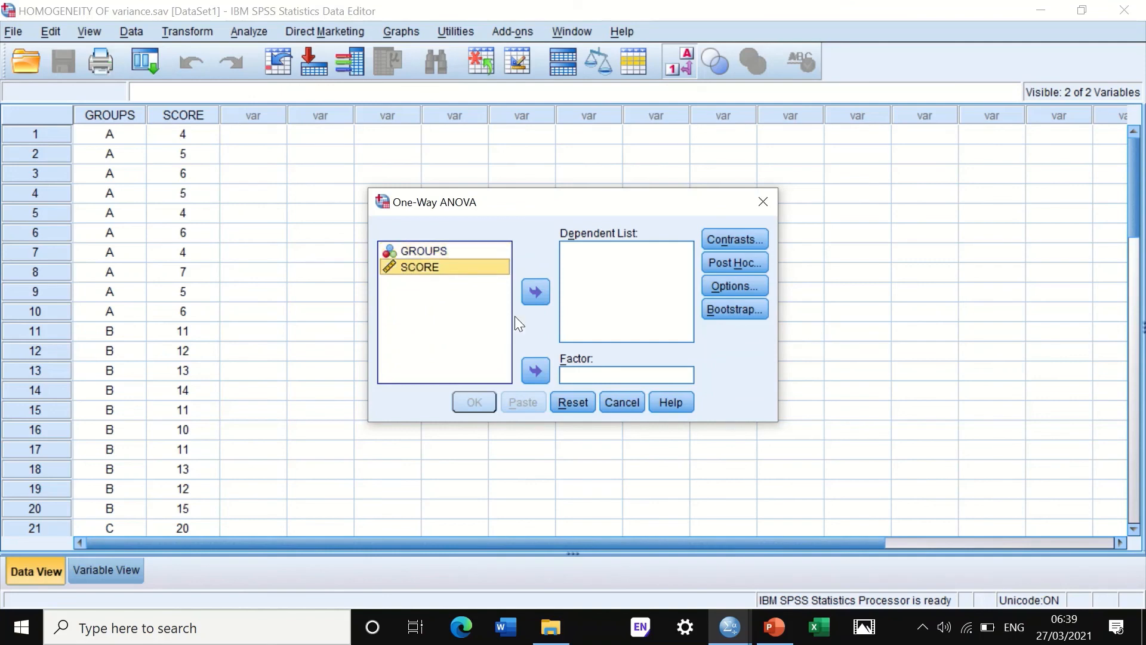
click(535, 292)
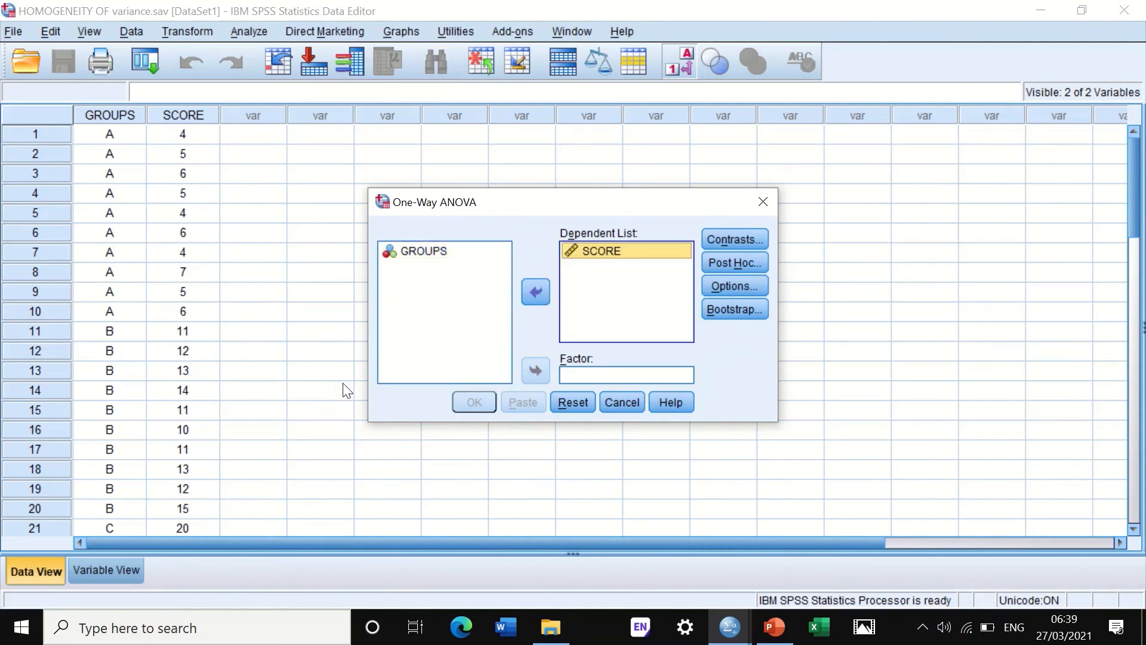
click(425, 252)
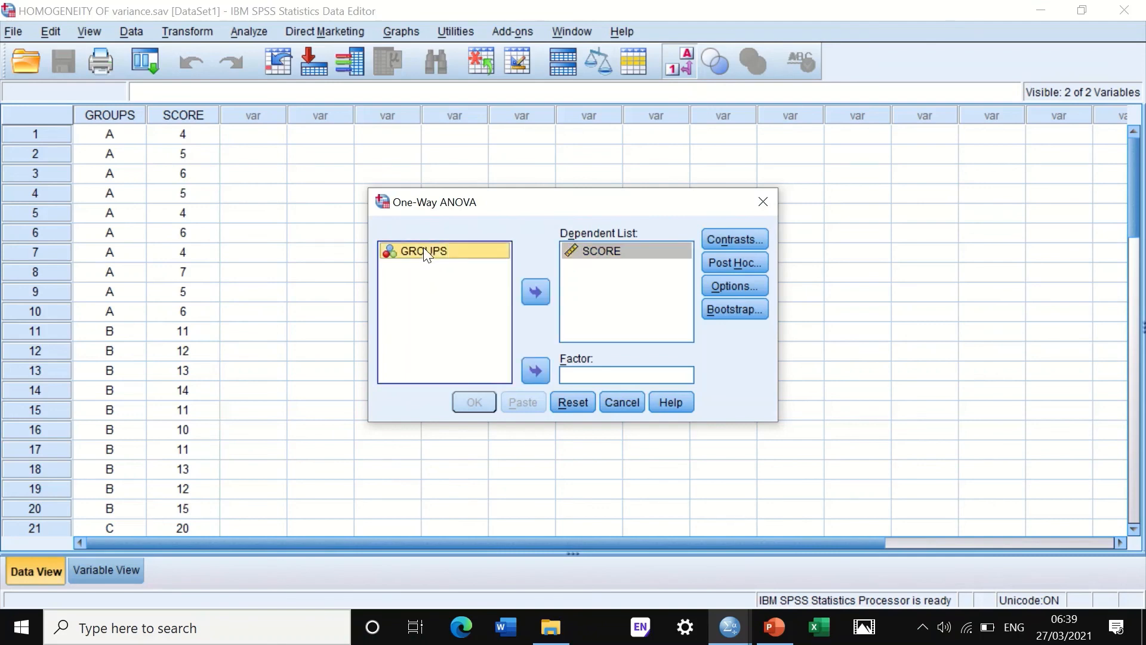
click(540, 371)
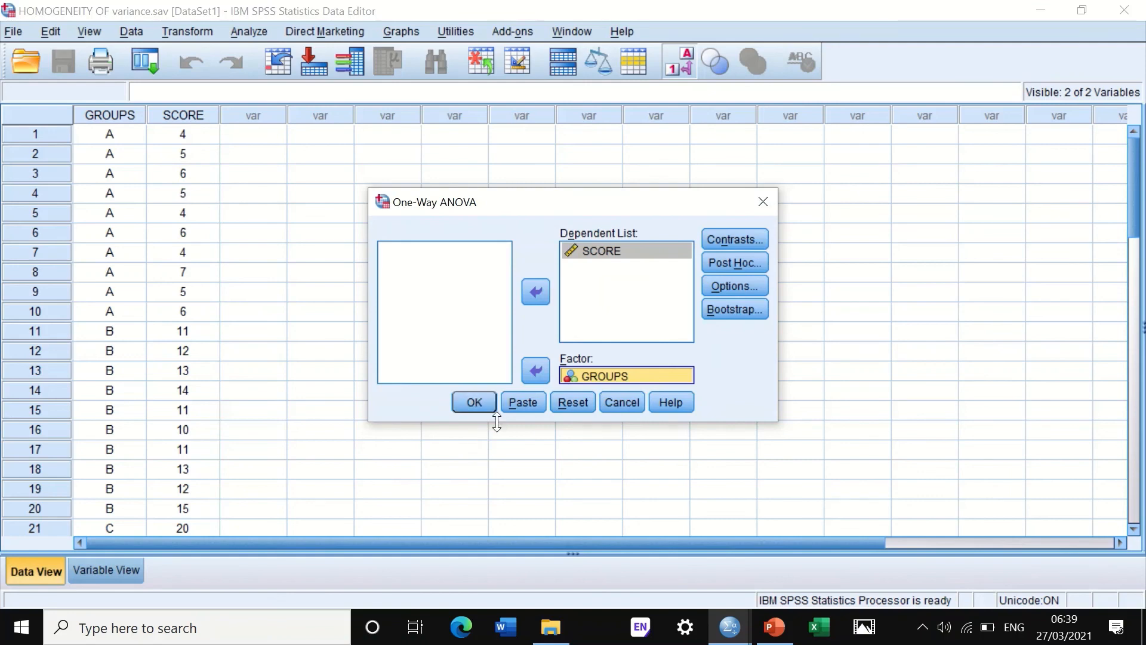
Review the One-Way ANOVA contrast and post hoc comparison settings, leaving all of them unselected.
click(739, 233)
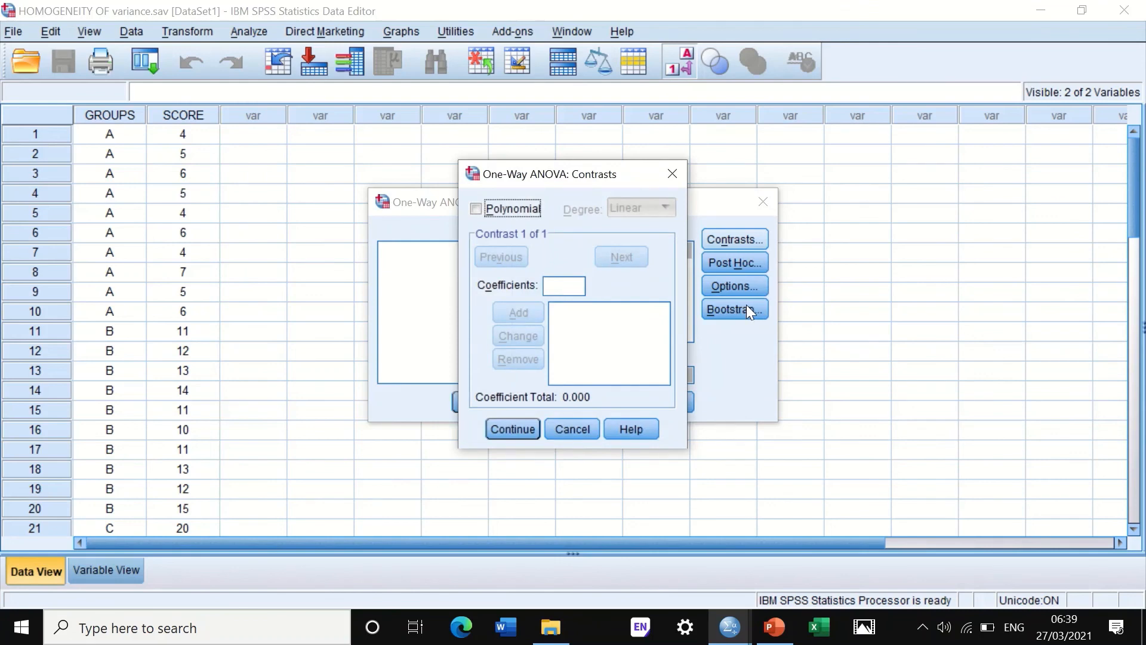
click(521, 429)
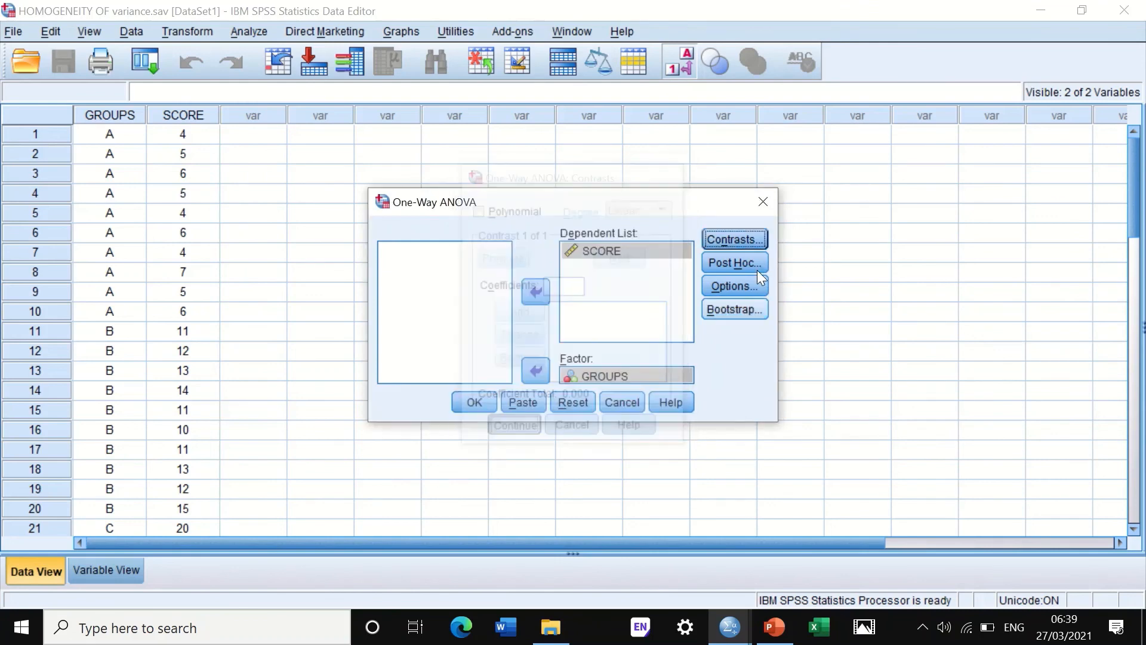
click(743, 266)
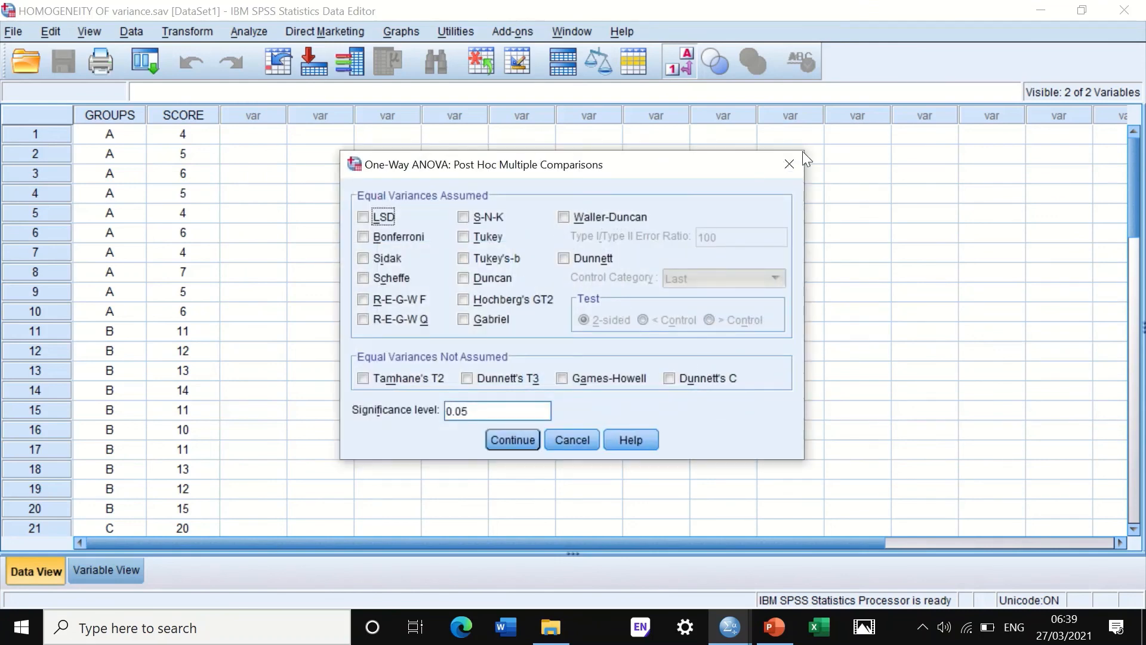
click(795, 162)
Request the homogeneity of variance test, keep missing cases excluded analysis by analysis, and run the One-Way ANOVA.
click(735, 284)
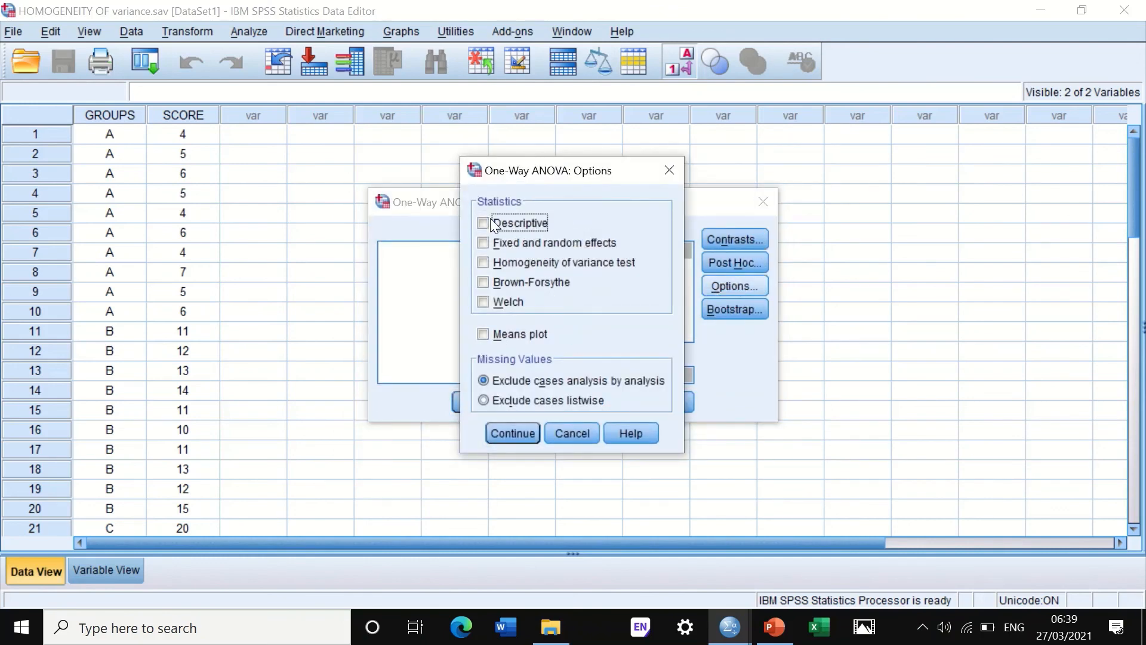
click(483, 261)
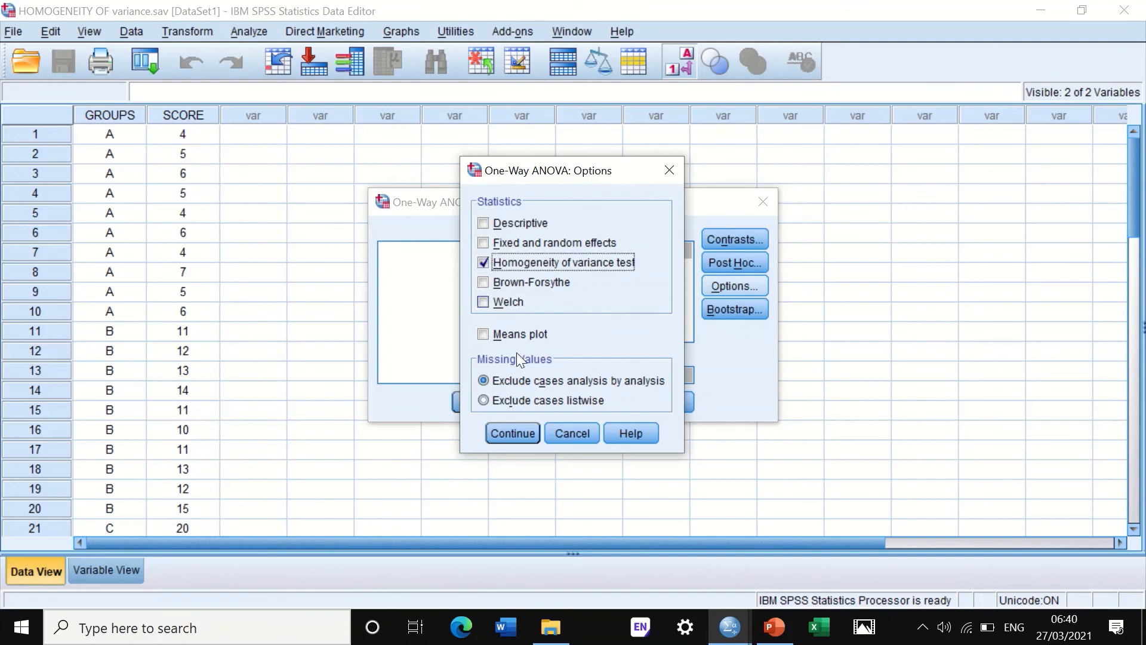
click(501, 432)
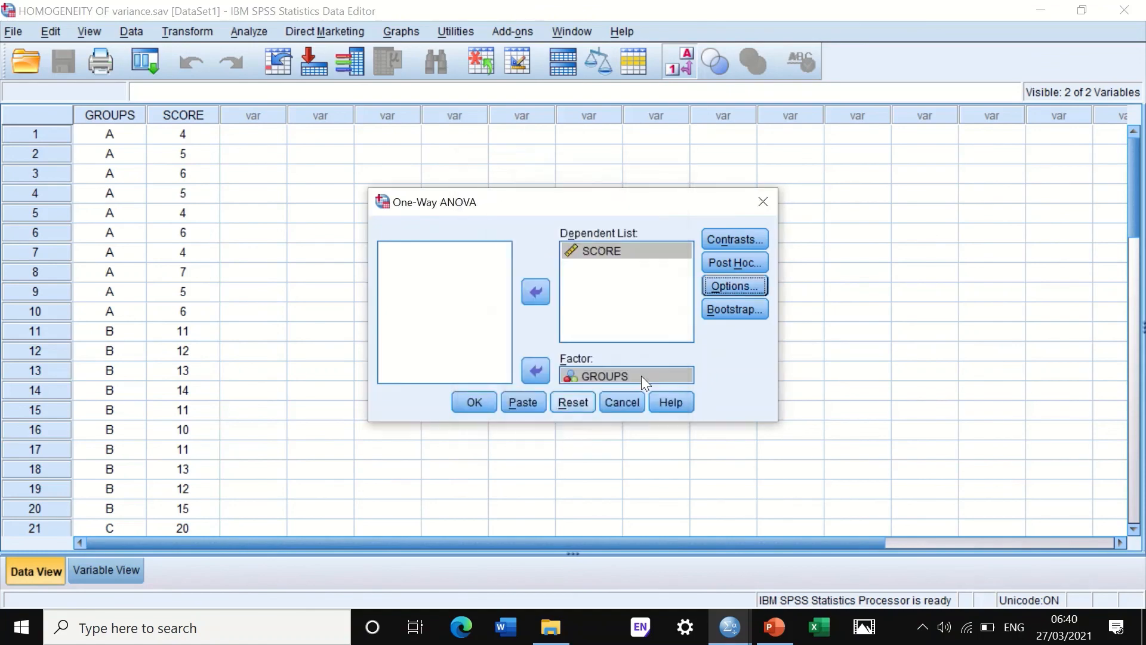
click(468, 402)
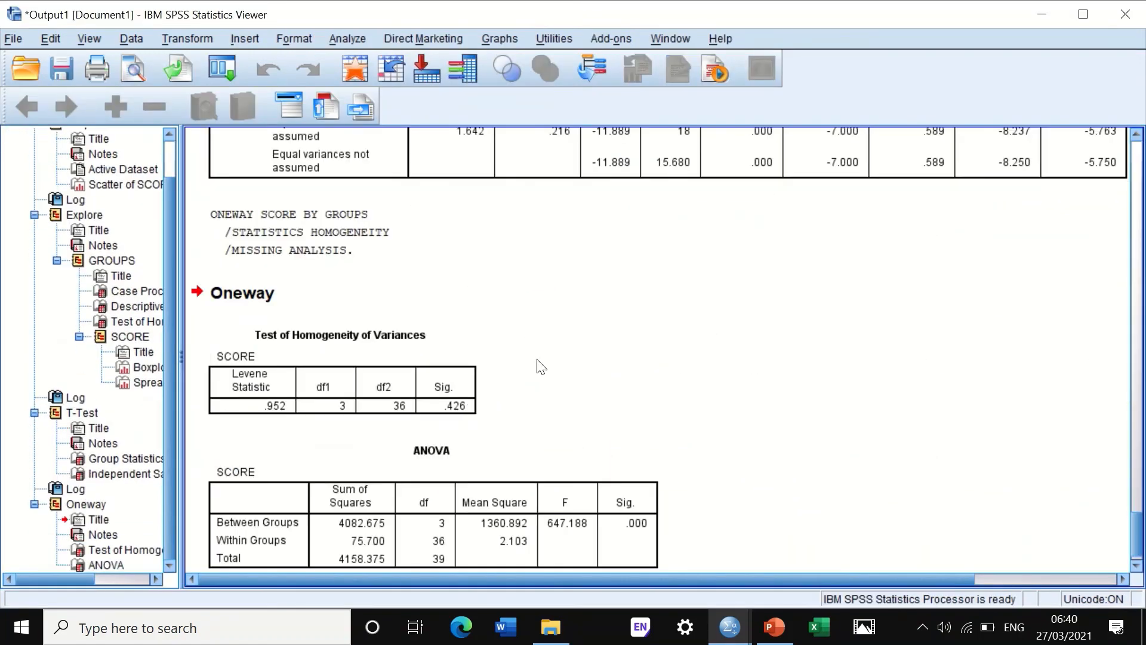
Return to the HOMOGENEITY OF variance.sav data and start a univariate General Linear Model with SCORE as dependent variable and GROUPS as fixed factor.
scroll(540, 365, down, 1)
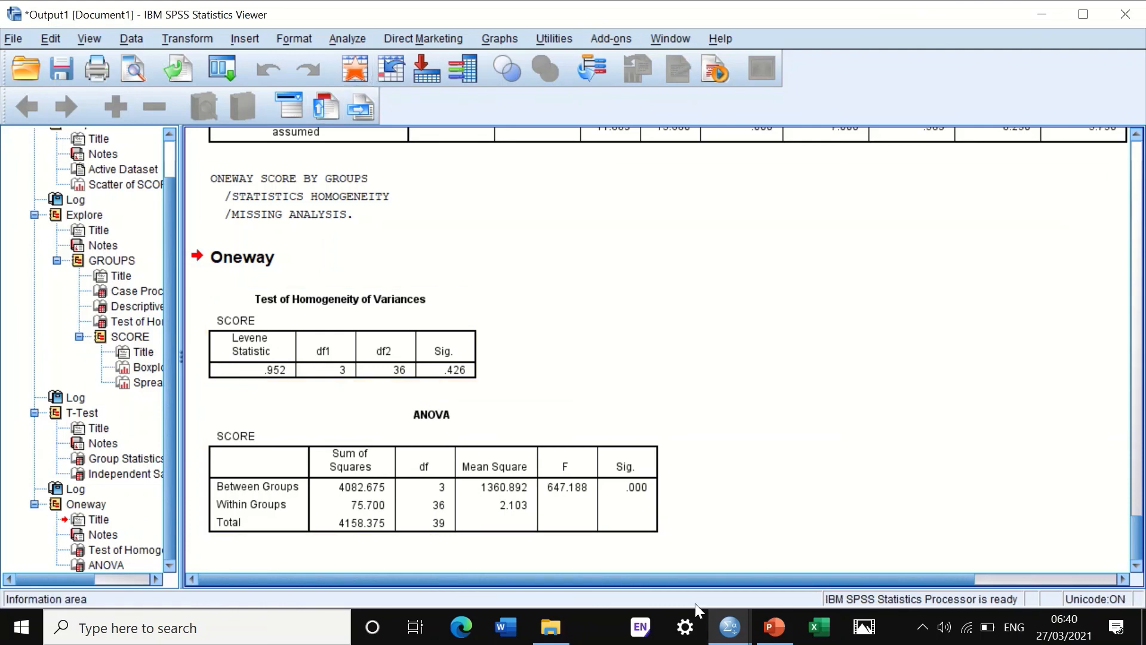
mouse_move(730, 627)
click(780, 576)
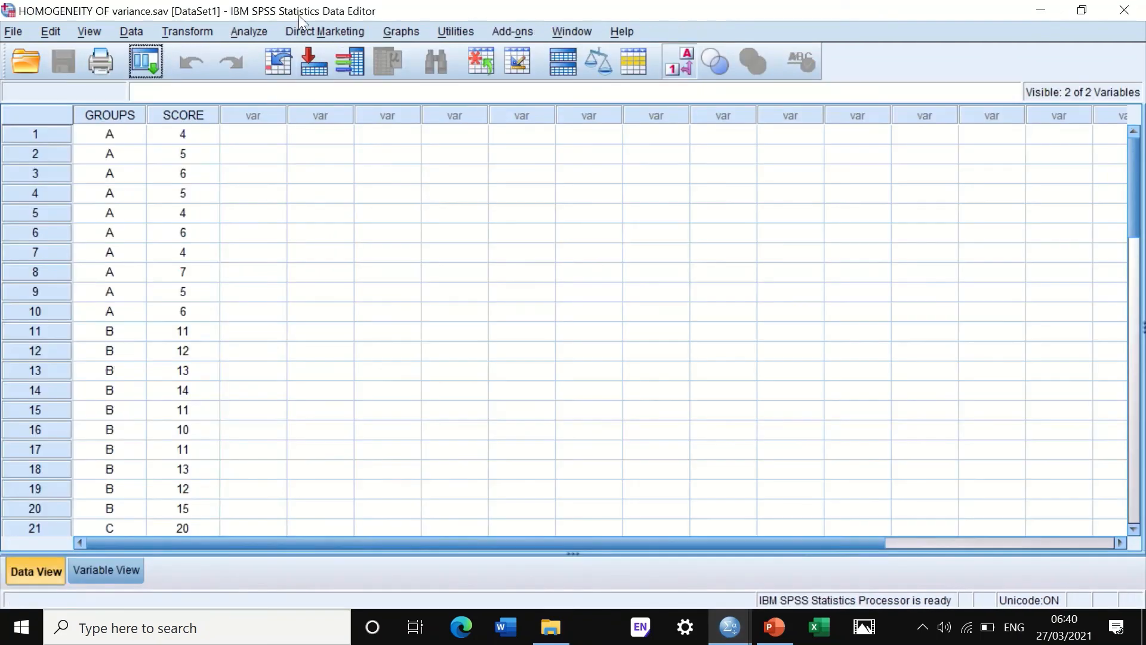
click(246, 33)
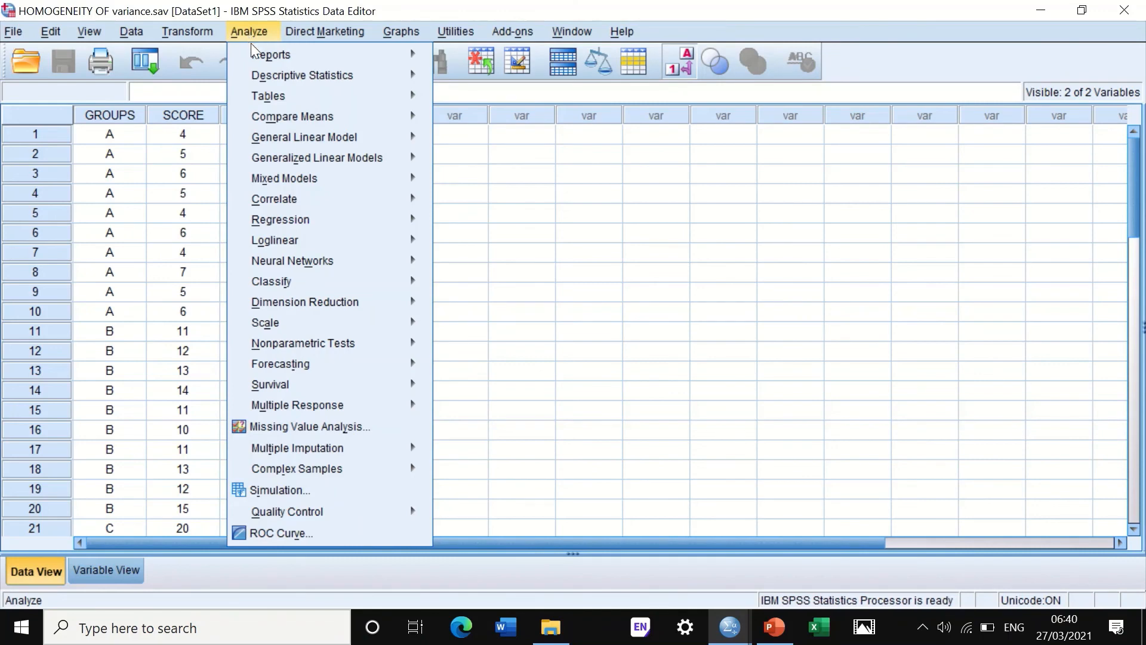
mouse_move(256, 58)
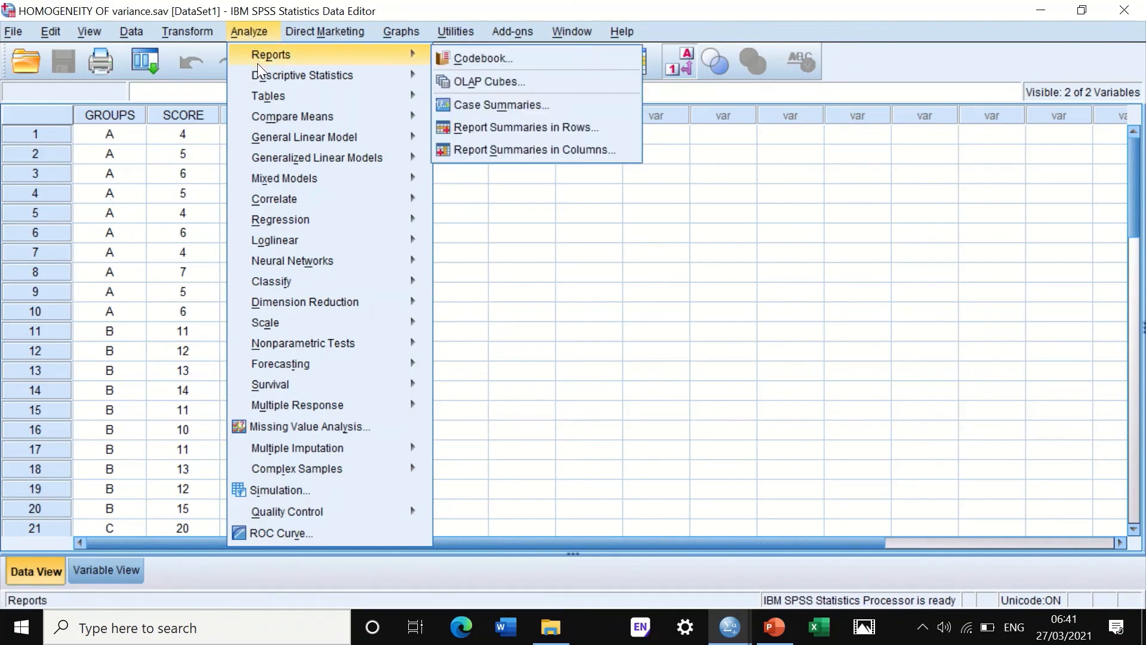
mouse_move(296, 142)
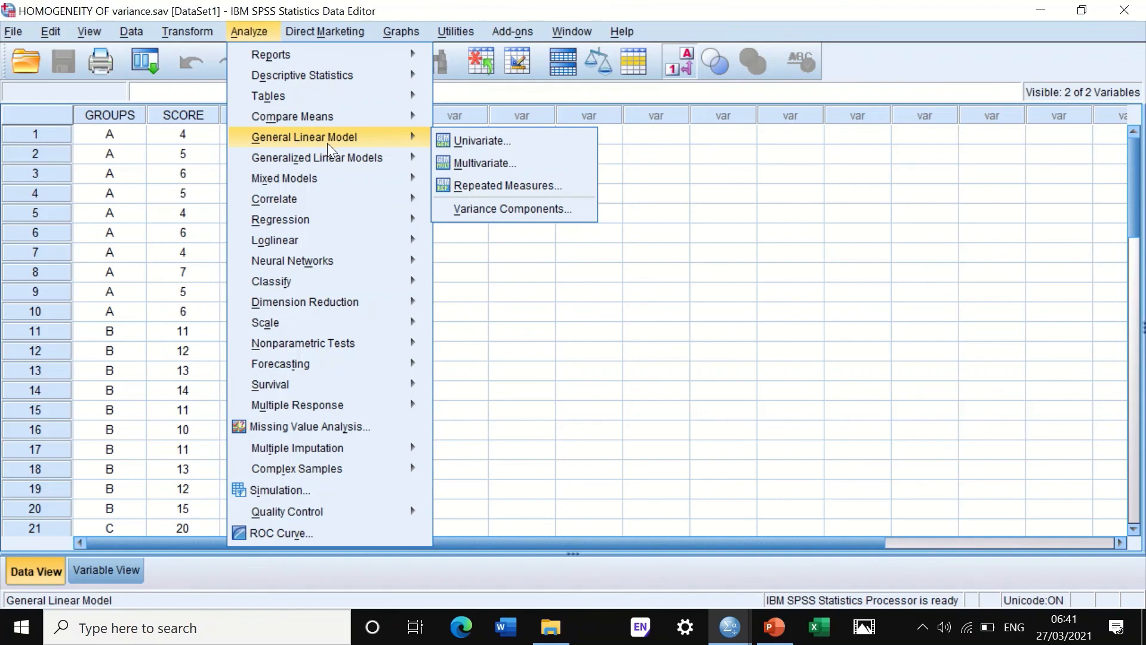
click(492, 143)
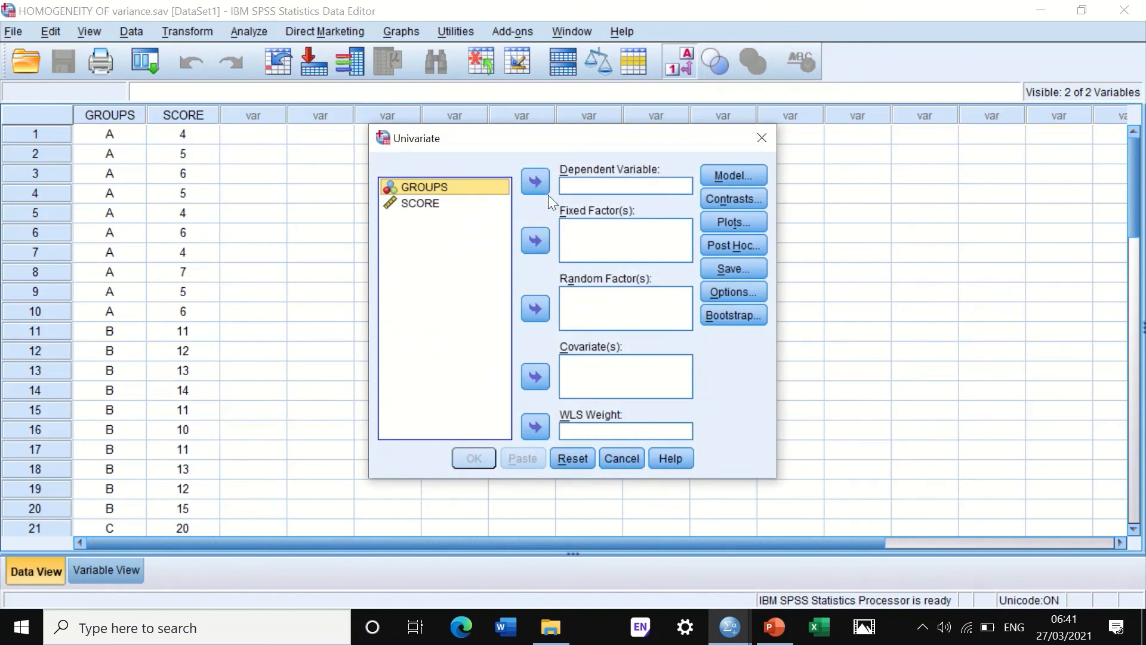
click(419, 203)
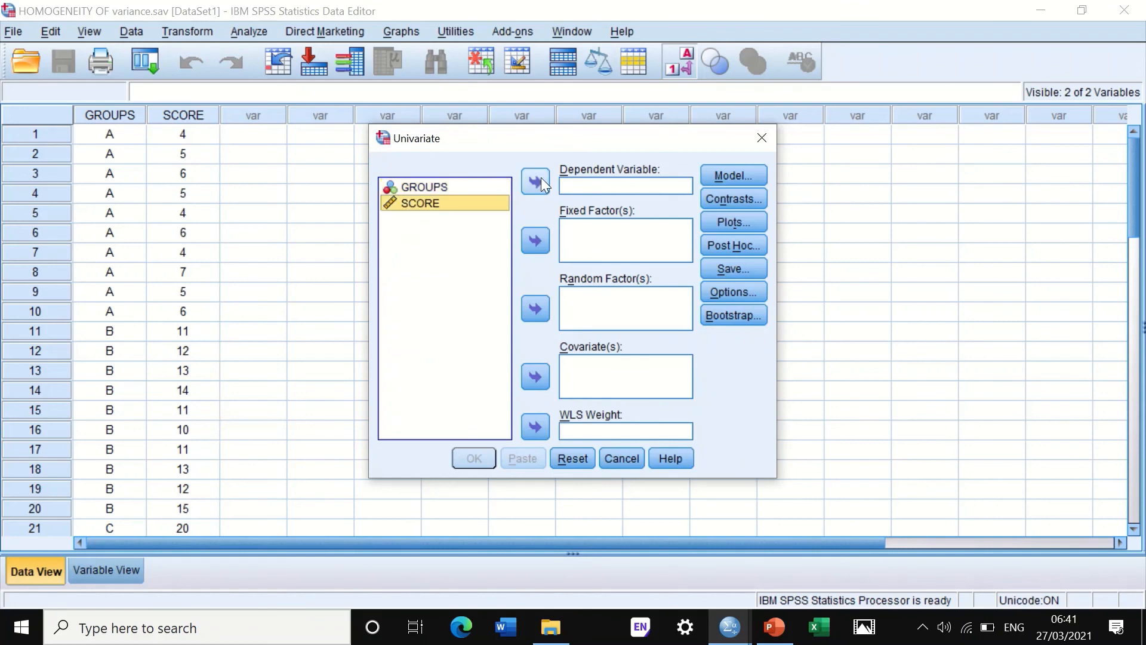
click(541, 177)
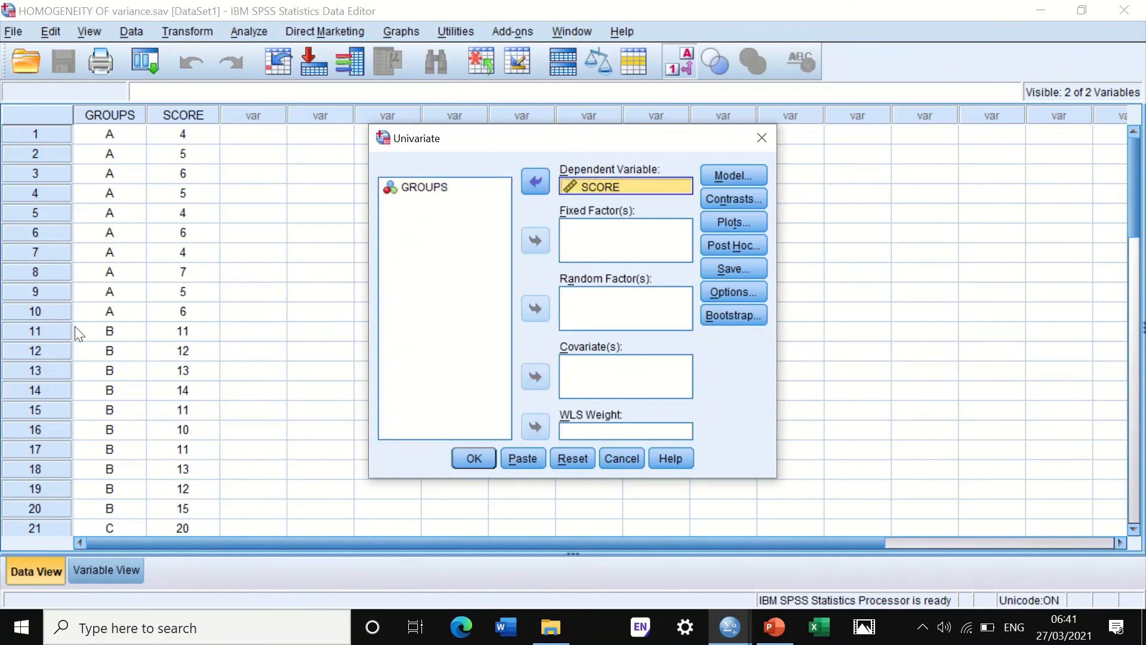
click(417, 188)
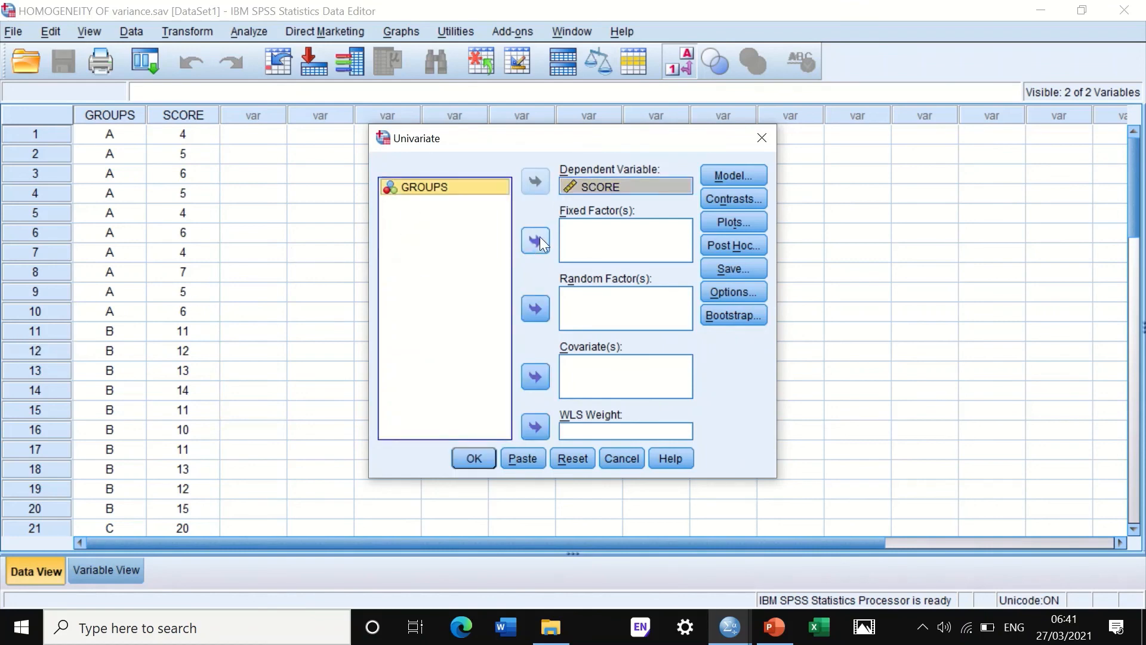
click(539, 240)
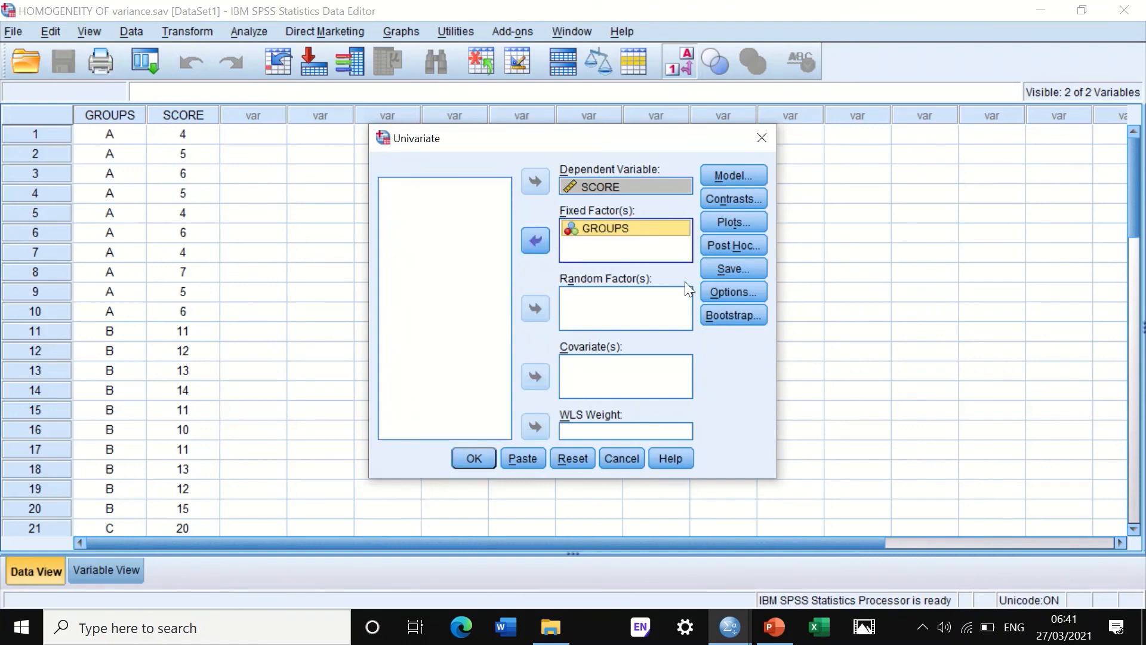
Review the univariate model, contrast, profile plot and post hoc settings, keeping the full factorial model and leaving everything else unselected.
click(740, 173)
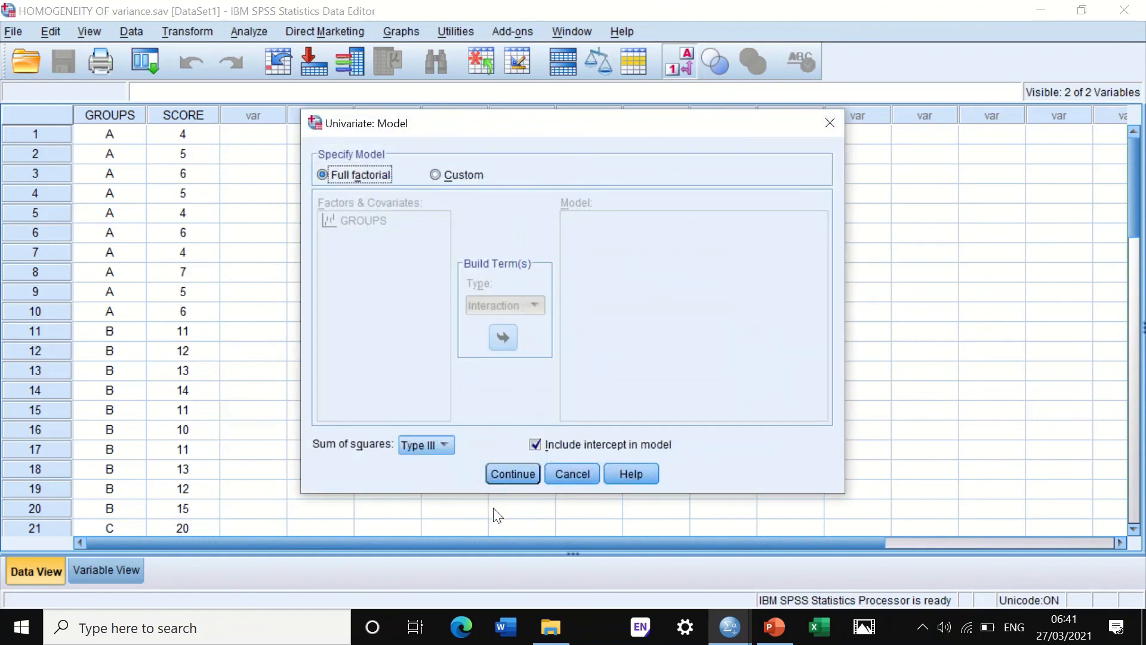
click(528, 477)
click(721, 199)
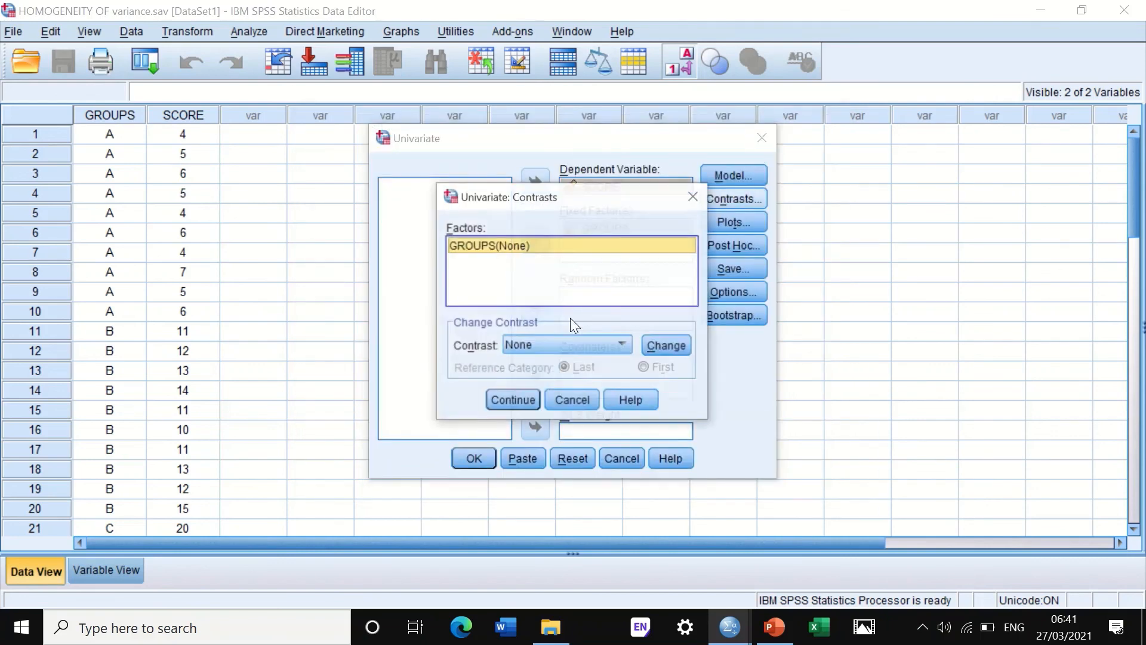
click(506, 402)
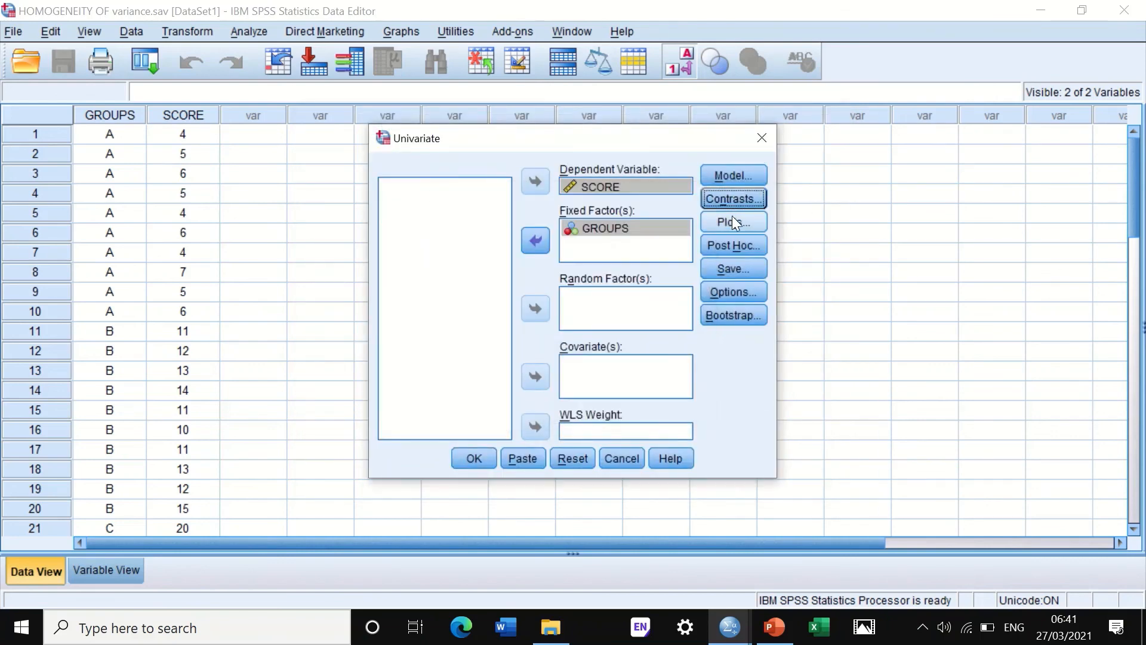
click(732, 220)
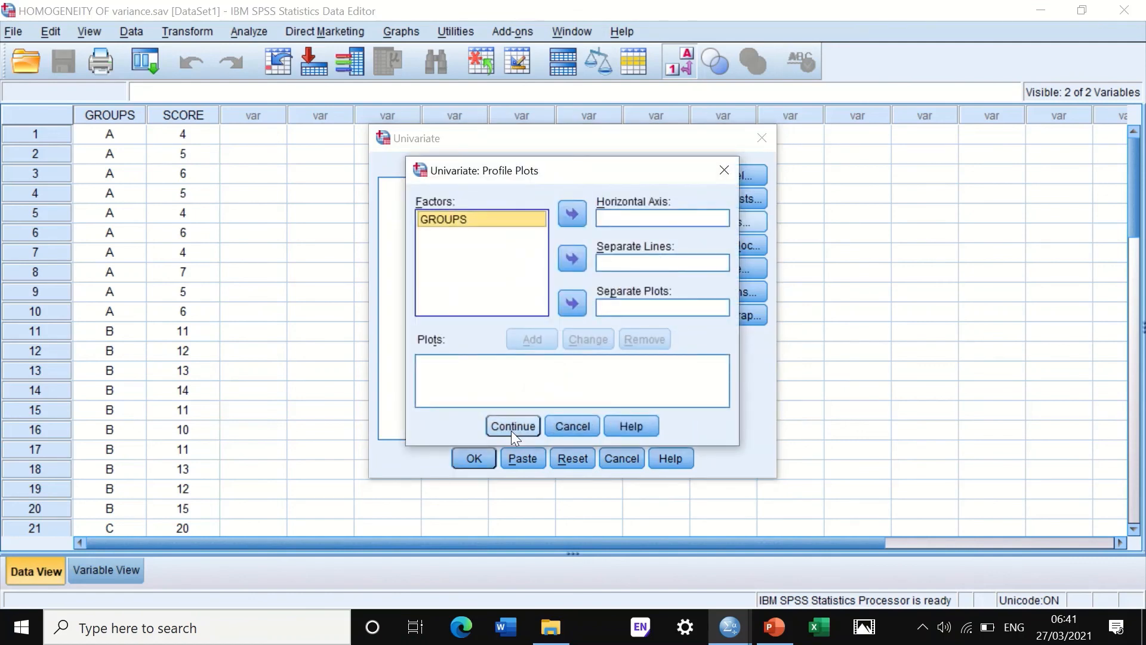
click(511, 428)
click(736, 247)
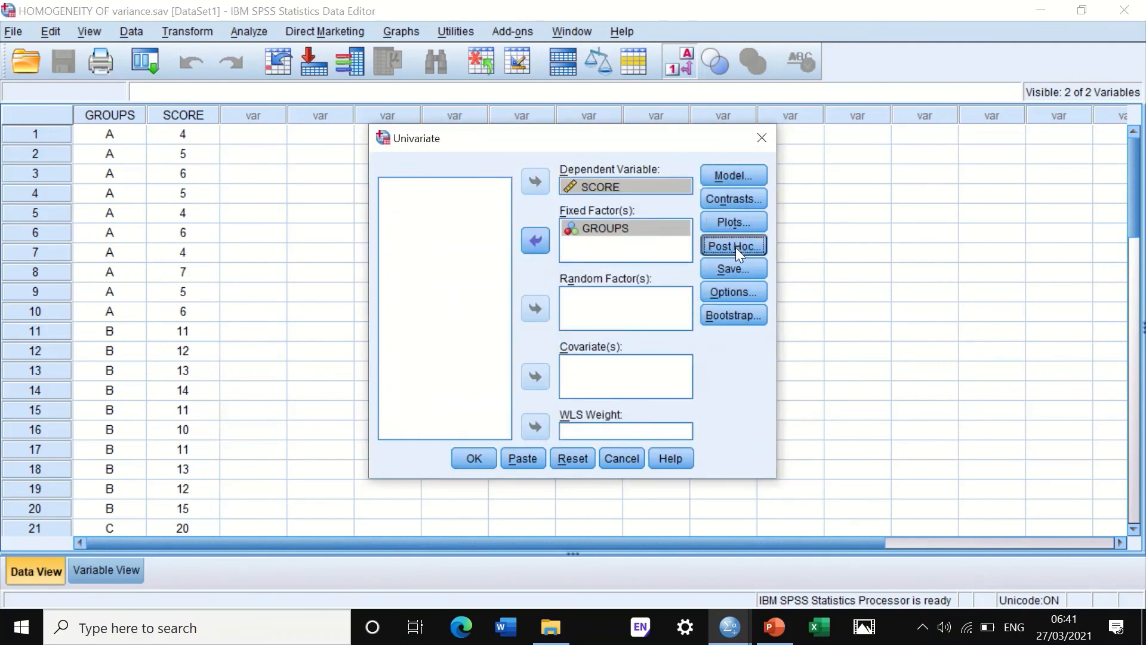
click(763, 119)
Request homogeneity tests for the univariate analysis, keep the .05 significance level, and run it.
click(740, 292)
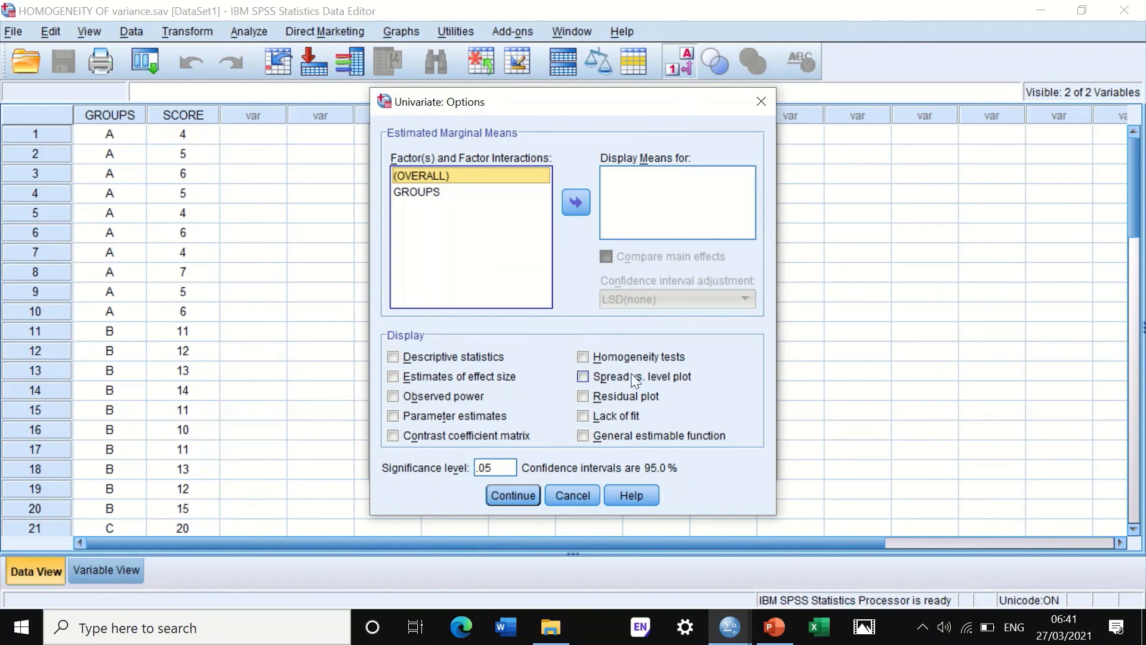
click(585, 357)
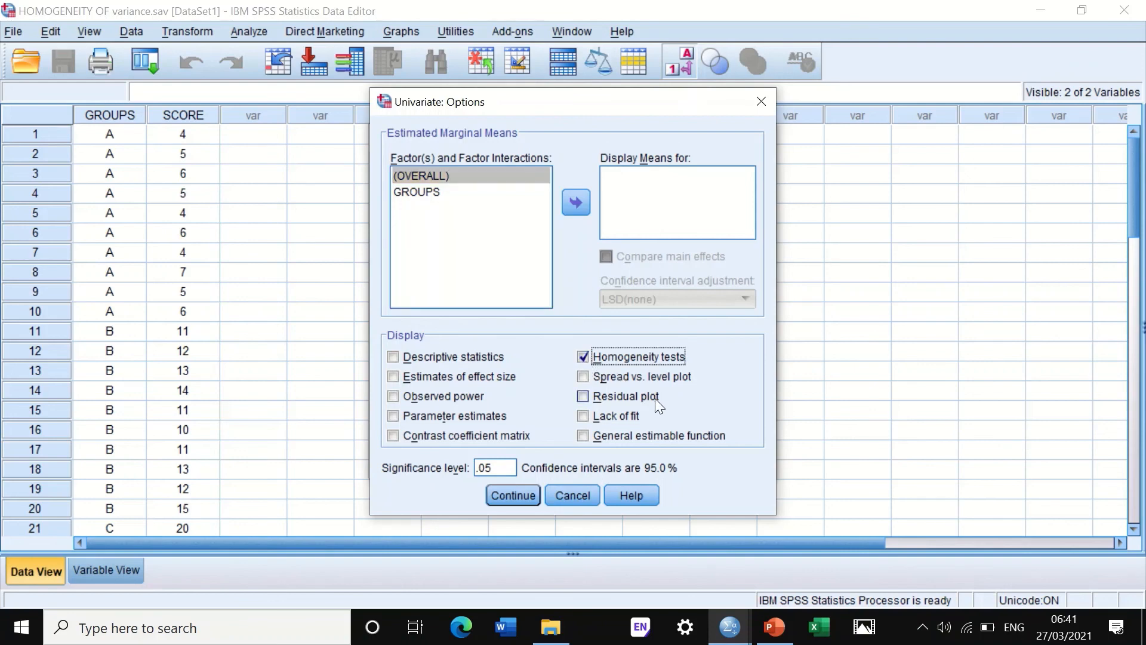
click(525, 499)
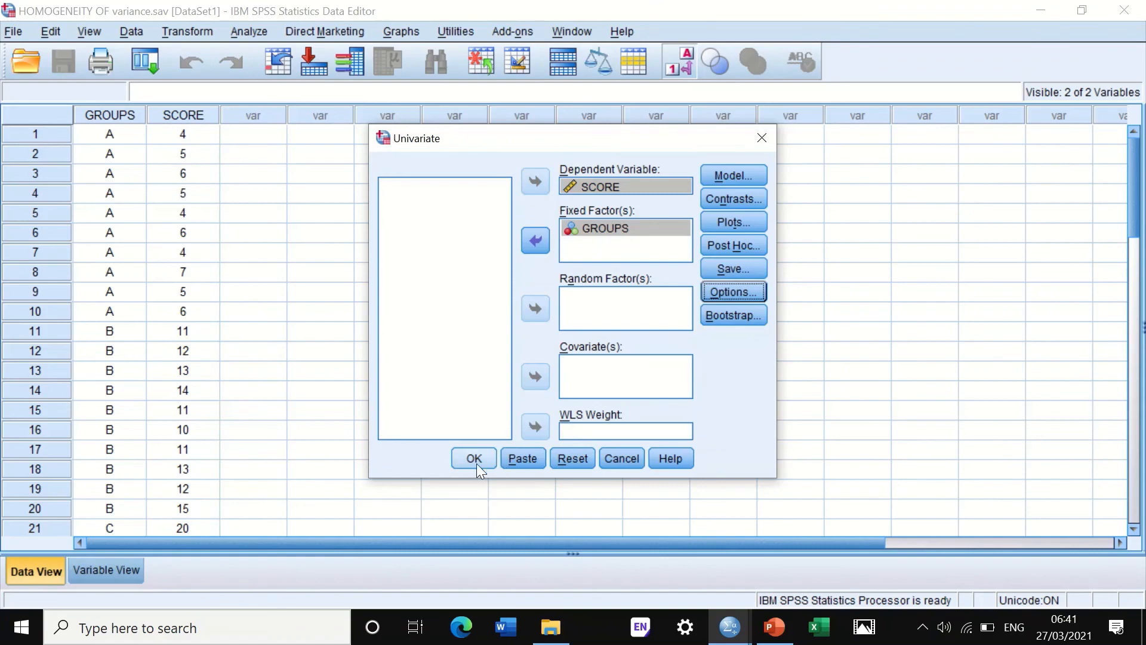
click(474, 462)
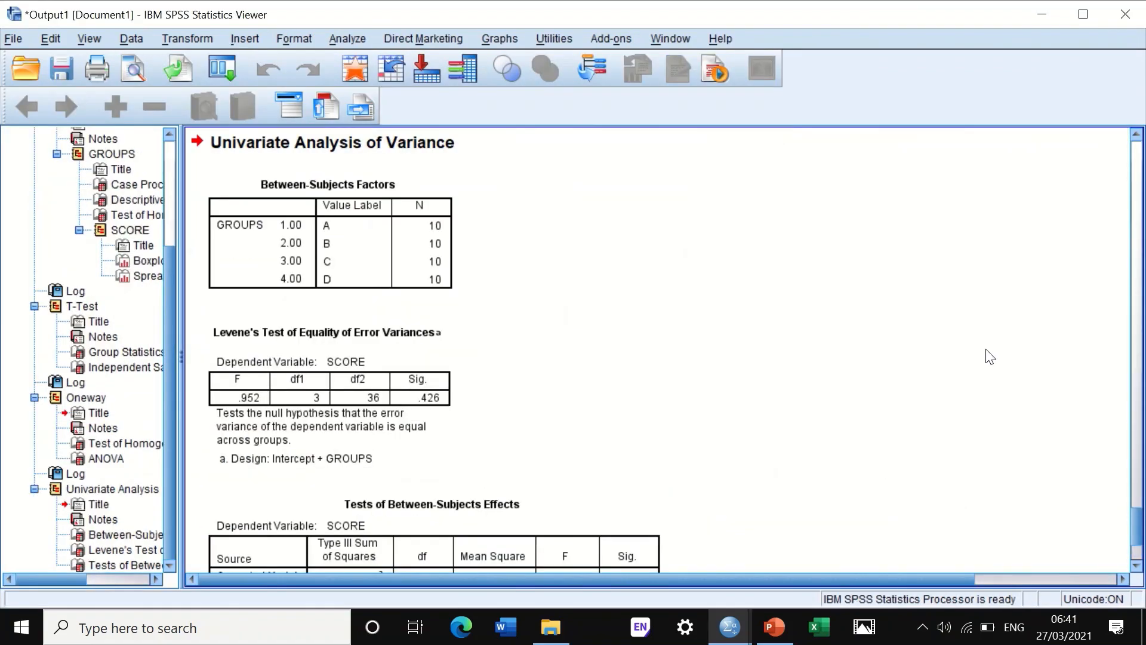